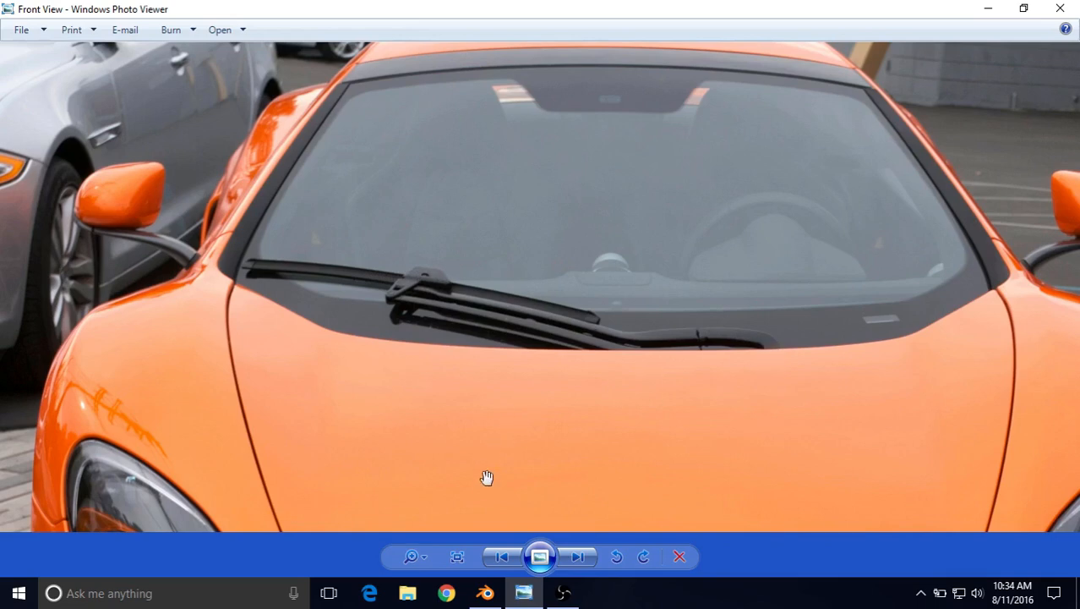
- Switch to Blender with the car model and snap the 3D cursor to the scene's center
{"action": "left_click", "coordinate": [485, 592]}
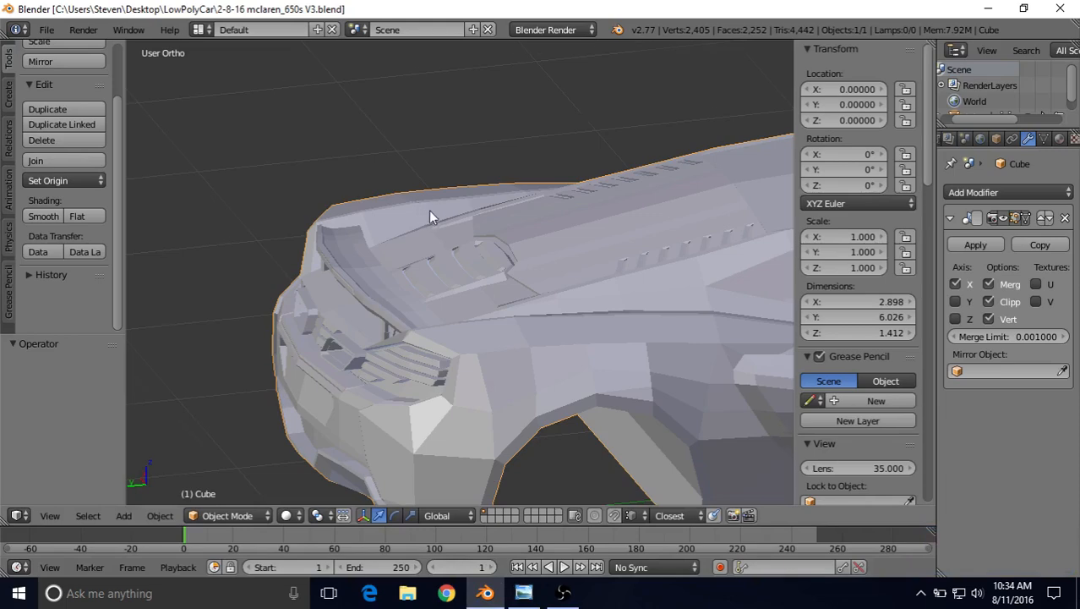
{"action": "middle_click_drag", "start_coordinate": [429, 217], "coordinate": [516, 203]}
{"action": "scroll", "coordinate": [475, 235], "scroll_direction": "down", "scroll_amount": 2}
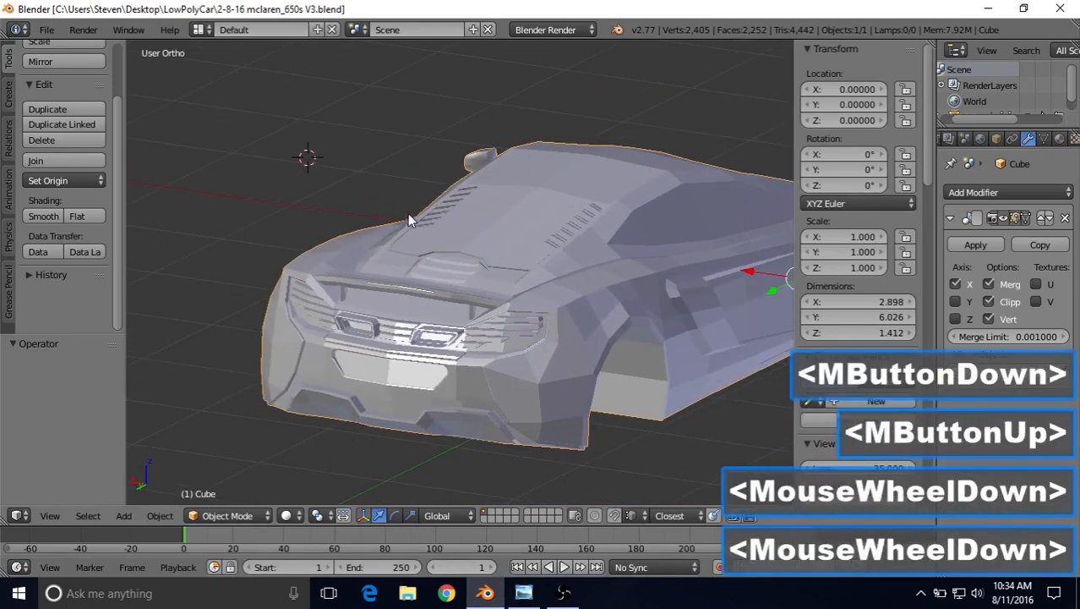
{"action": "mouse_move", "coordinate": [407, 213]}
{"action": "middle_mouse_down"}
{"action": "mouse_move", "coordinate": [434, 215]}
{"action": "mouse_move", "coordinate": [426, 206]}
{"action": "middle_mouse_up"}
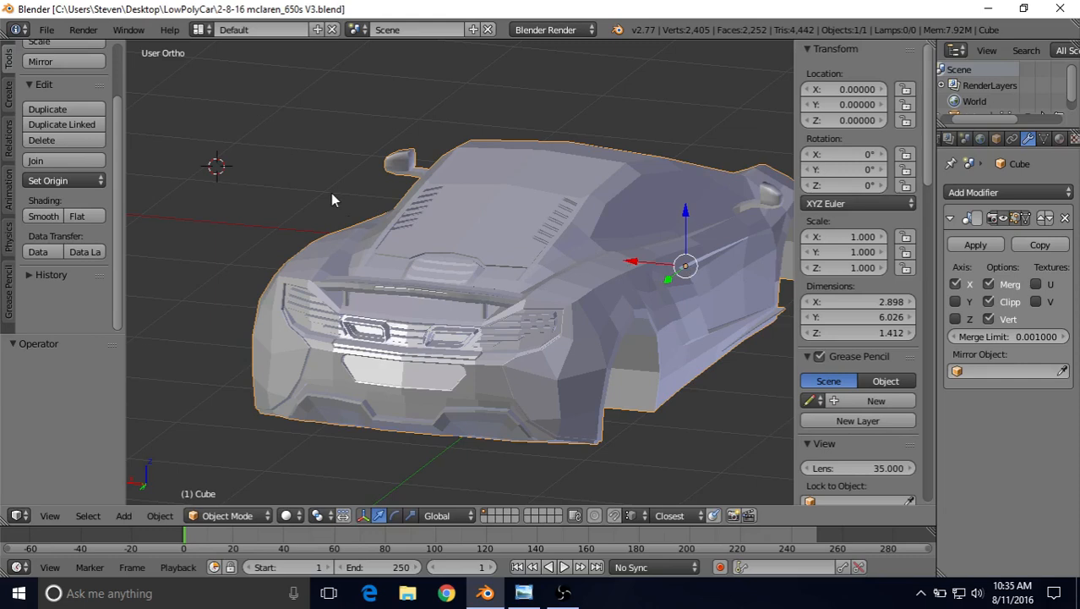
{"action": "key", "text": "shift+s"}
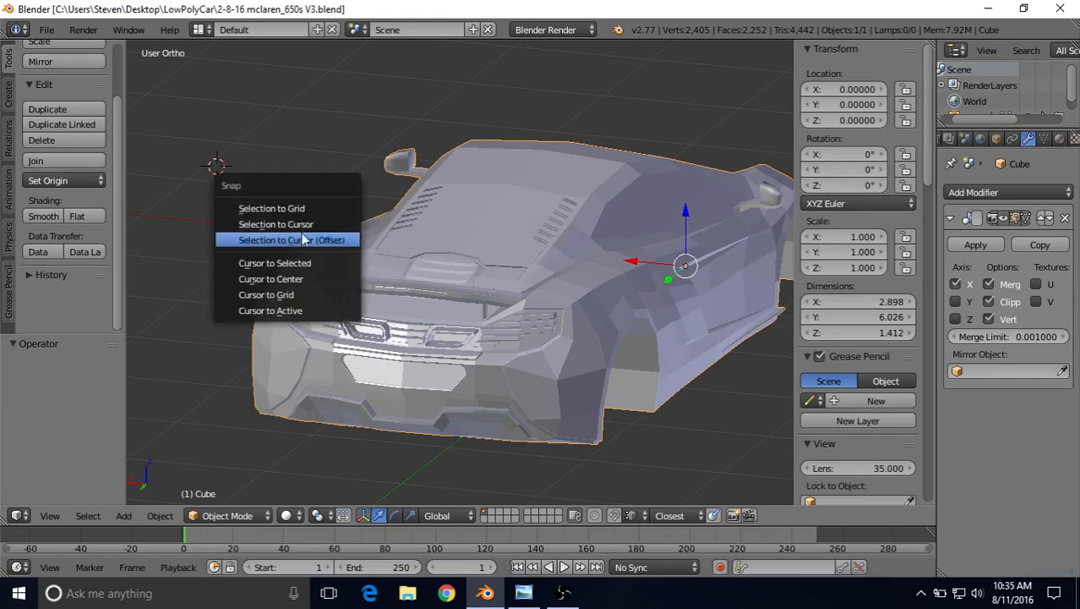
{"action": "left_click", "coordinate": [284, 279]}
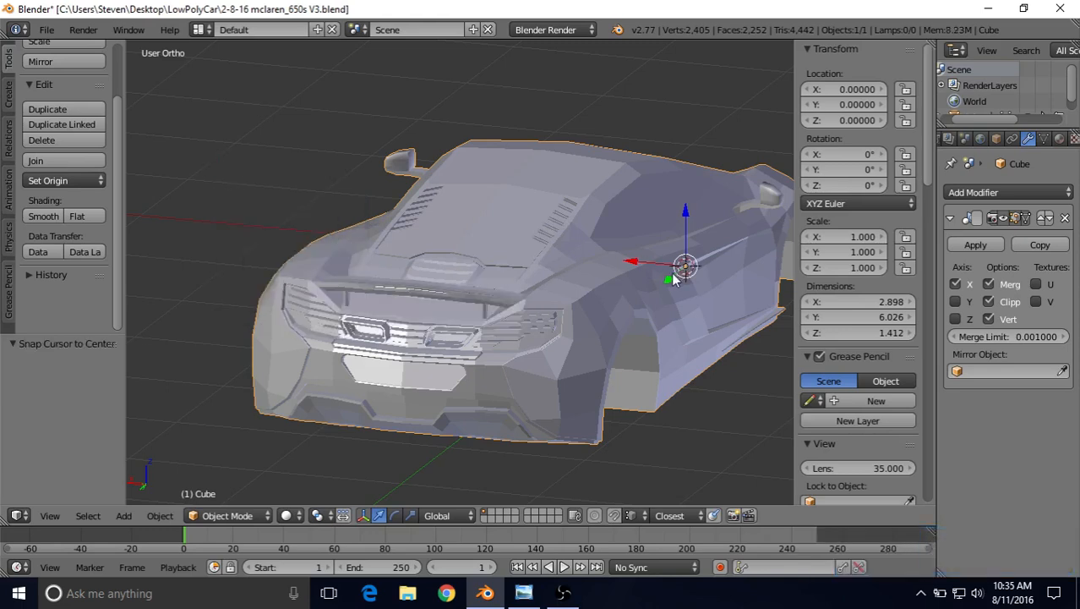
- Add a cylinder mesh at the 3D cursor and set its vertices to 6
{"action": "middle_click_drag", "start_coordinate": [380, 210], "coordinate": [517, 224]}
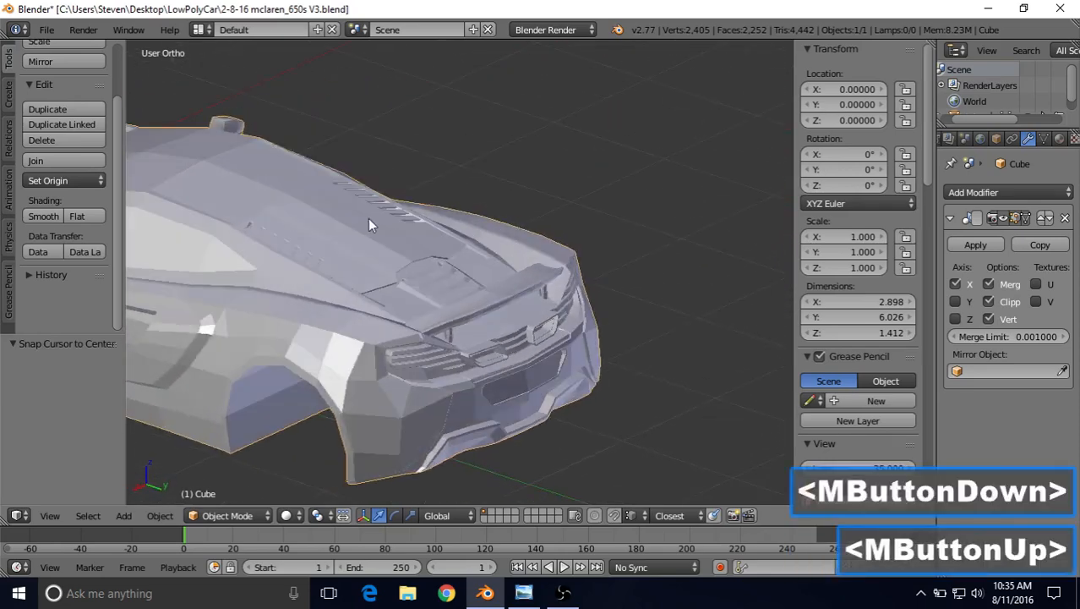
{"action": "middle_click_drag", "start_coordinate": [354, 220], "coordinate": [626, 248]}
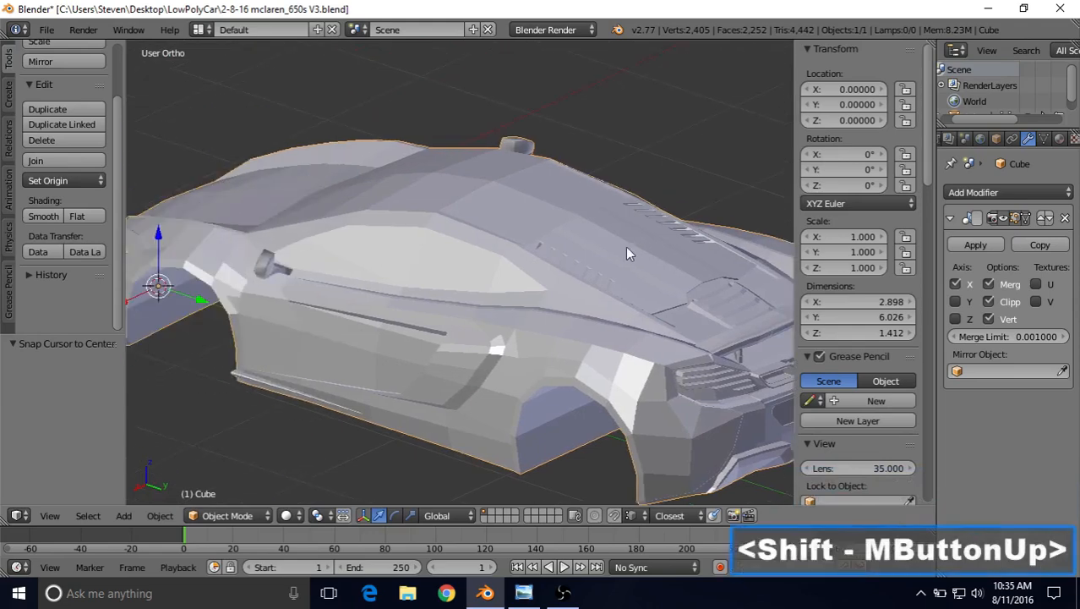
{"action": "middle_click_drag", "start_coordinate": [388, 229], "coordinate": [486, 229]}
{"action": "middle_click_drag", "start_coordinate": [321, 265], "coordinate": [663, 203], "text": "shift"}
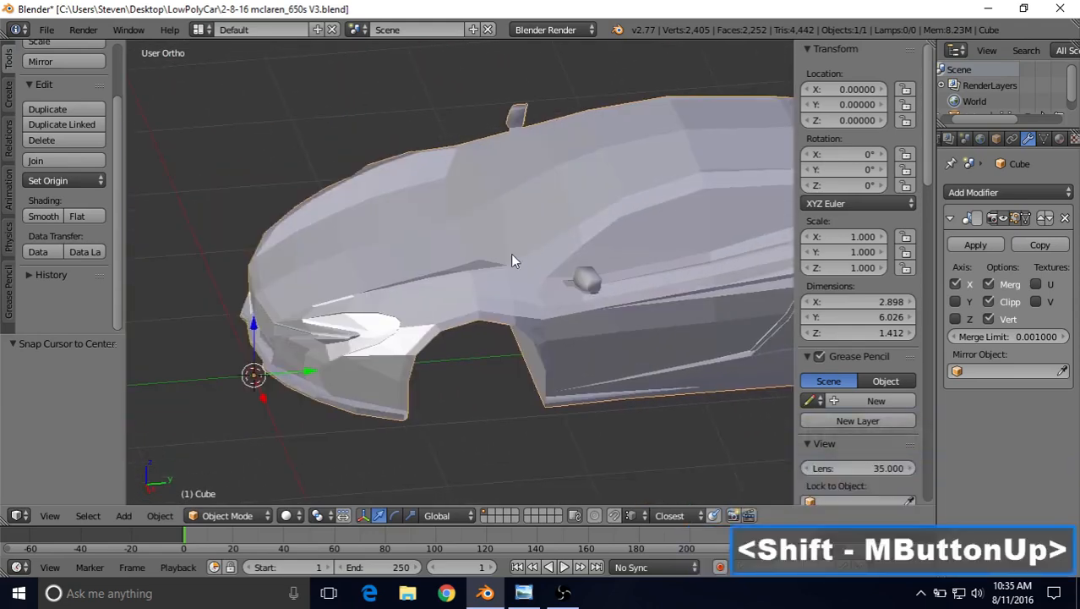
{"action": "middle_click_drag", "start_coordinate": [453, 260], "coordinate": [507, 274]}
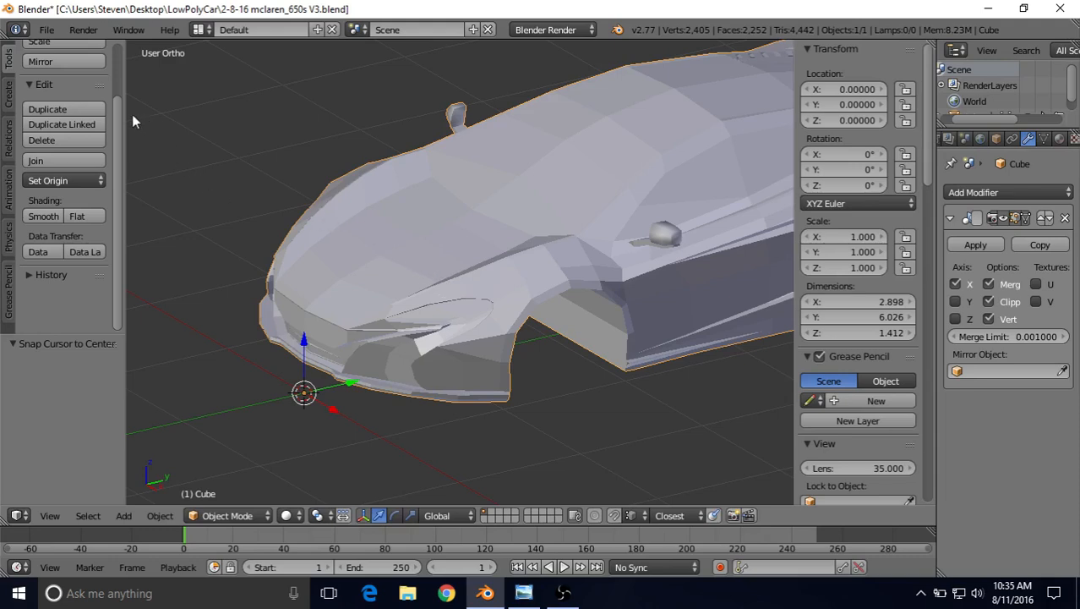
{"action": "left_click_drag", "start_coordinate": [118, 147], "coordinate": [118, 69]}
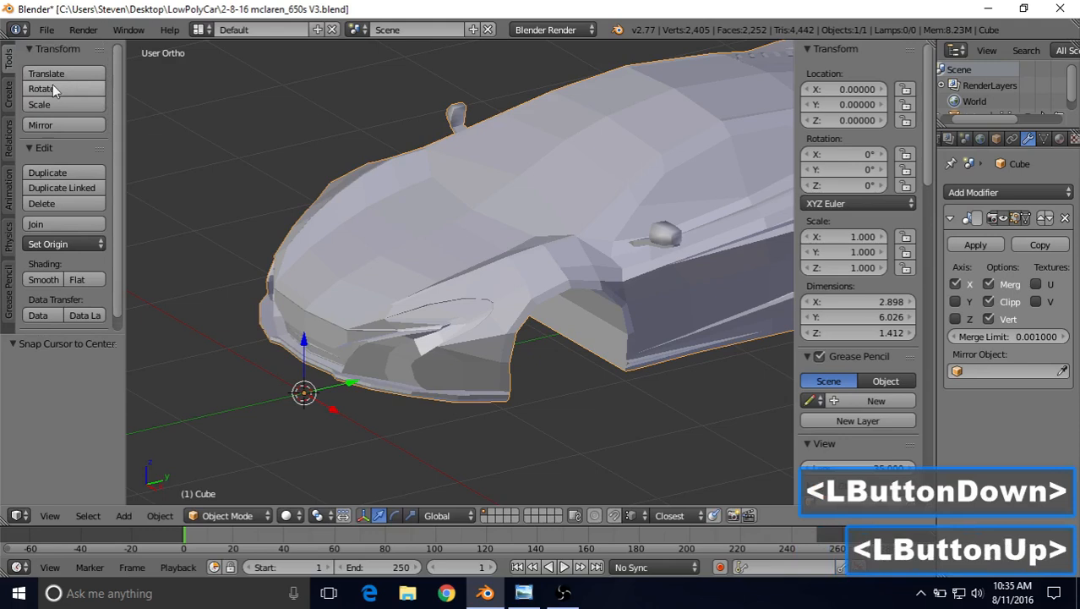
{"action": "left_click", "coordinate": [9, 93]}
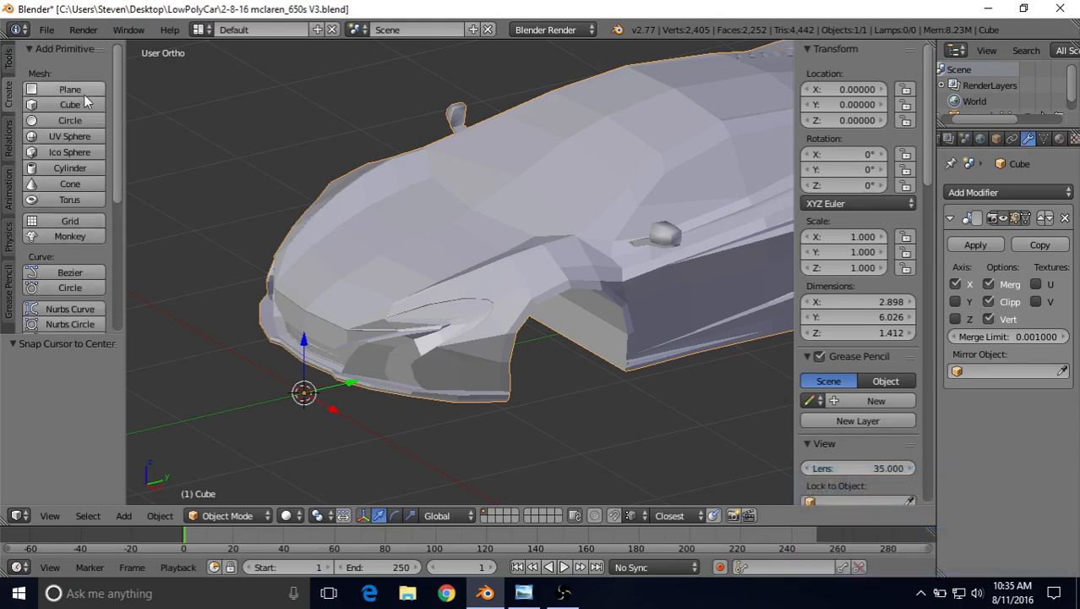
{"action": "left_click", "coordinate": [58, 167]}
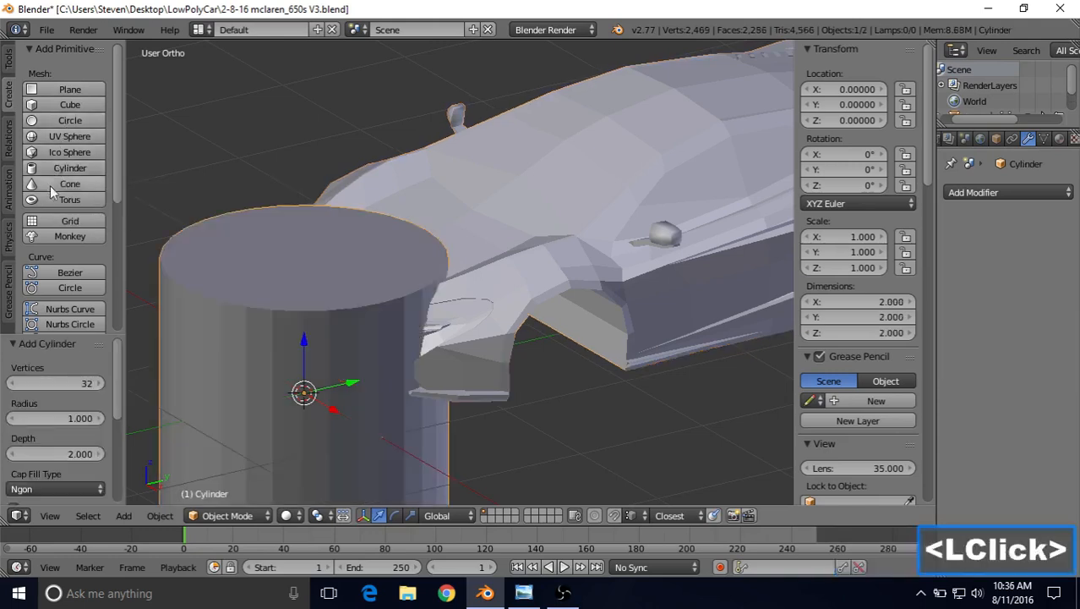
{"action": "left_click", "coordinate": [49, 380]}
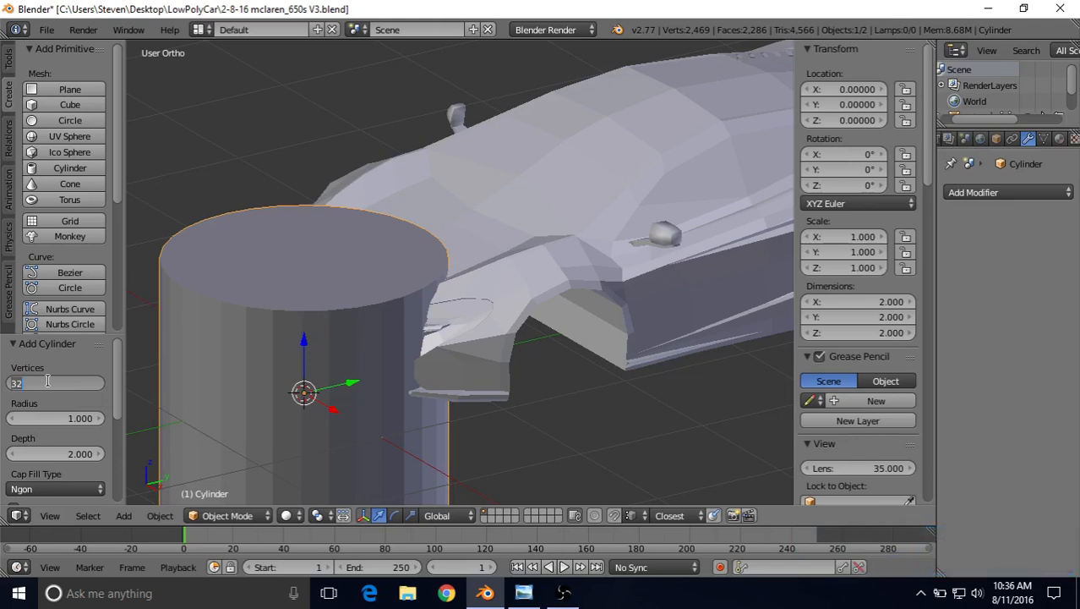
{"action": "type", "text": "6"}
{"action": "key", "text": "Return"}
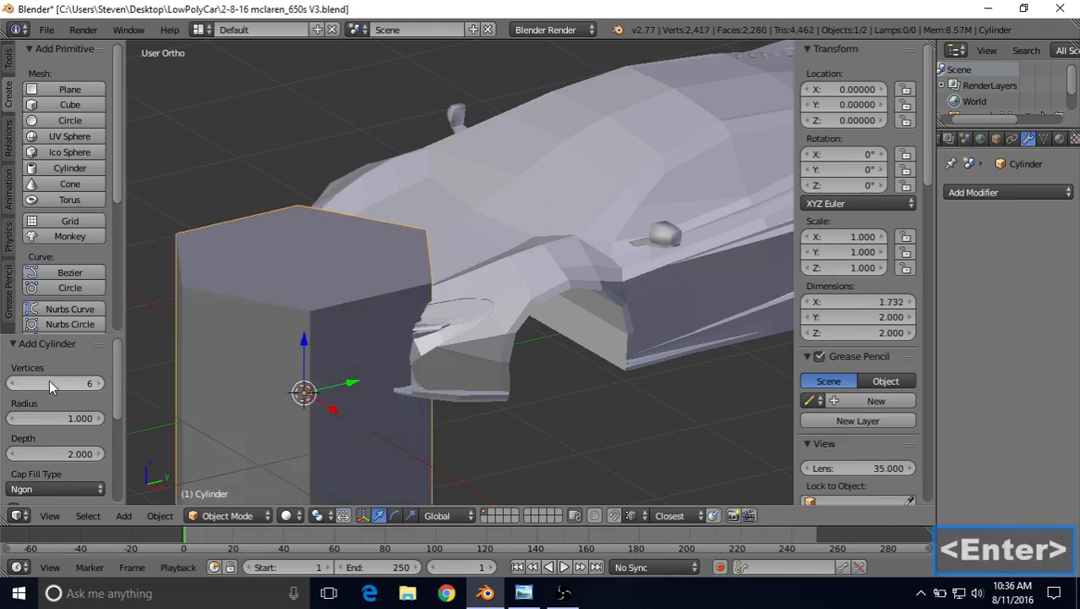
- In Edit Mode, scale the whole cylinder to about 0.064 and raise it about 1.34 along Z
{"action": "middle_click_drag", "start_coordinate": [269, 258], "coordinate": [406, 196]}
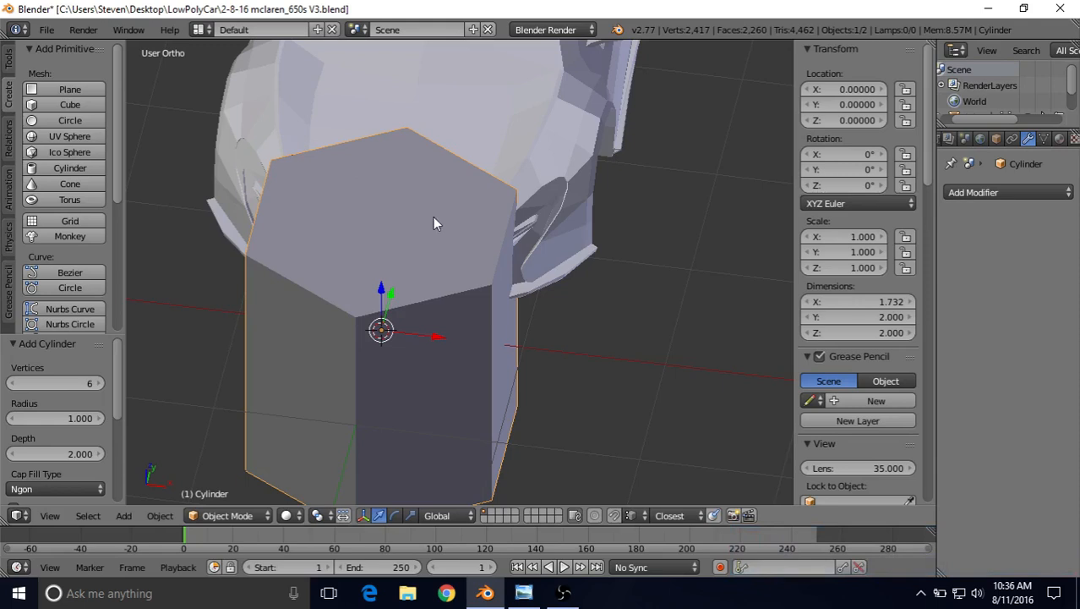
{"action": "key", "text": "Tab"}
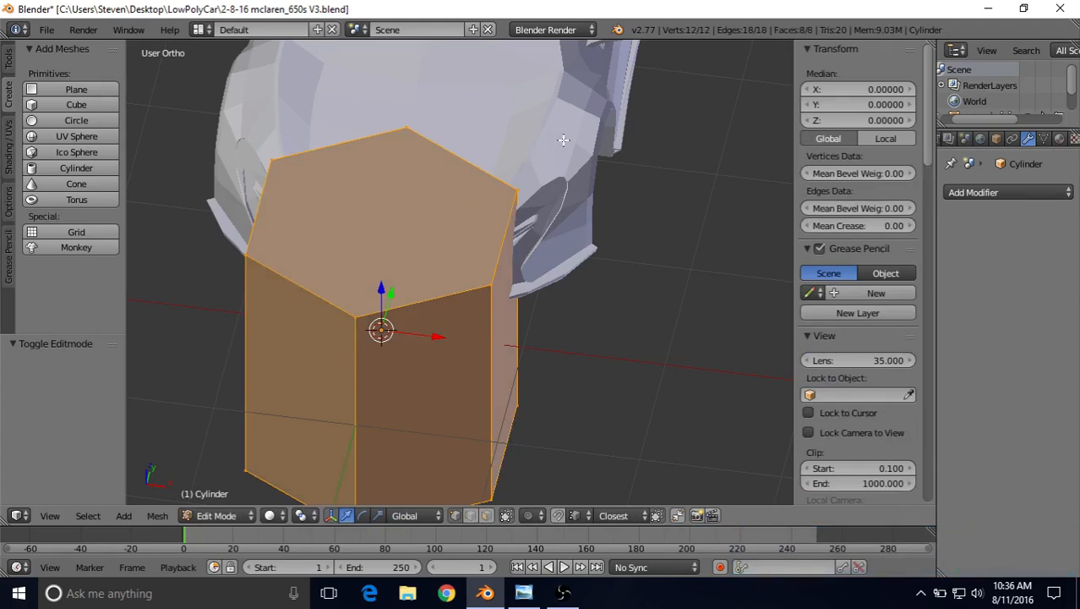
{"action": "key", "text": "s"}
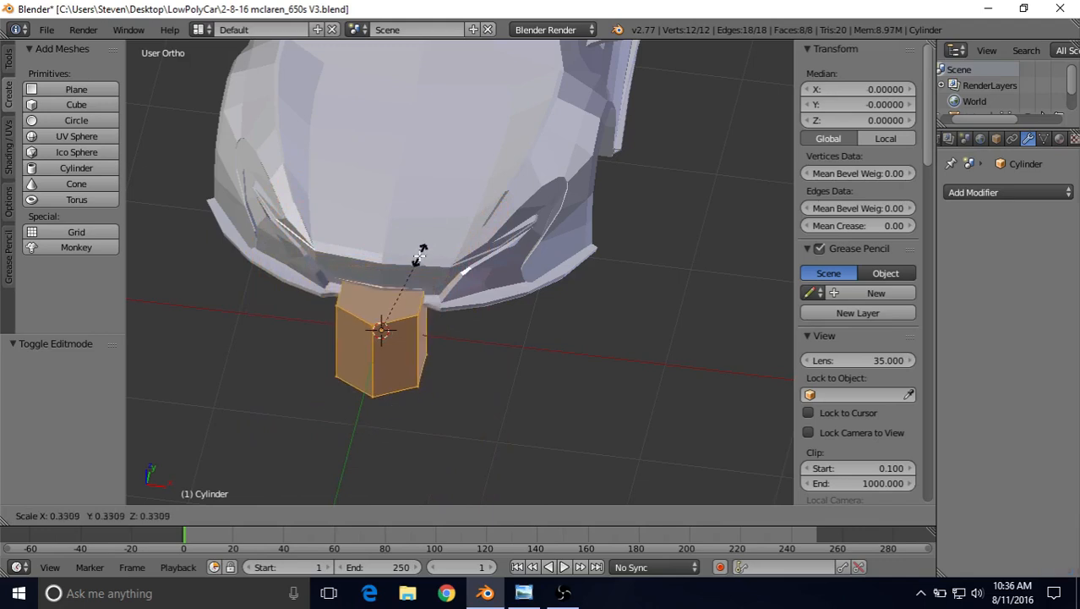
{"action": "left_click", "coordinate": [386, 313]}
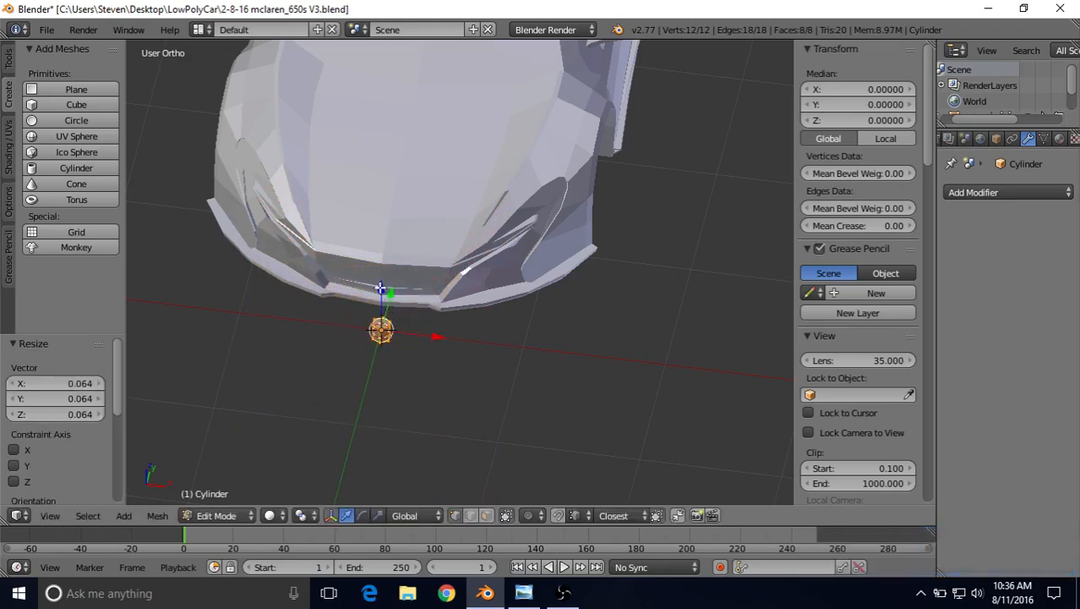
{"action": "left_click_drag", "start_coordinate": [382, 288], "coordinate": [402, 143]}
- From the top view, rotate the six-sided cylinder 30° around the Z axis
{"action": "middle_click_drag", "start_coordinate": [402, 143], "coordinate": [430, 205]}
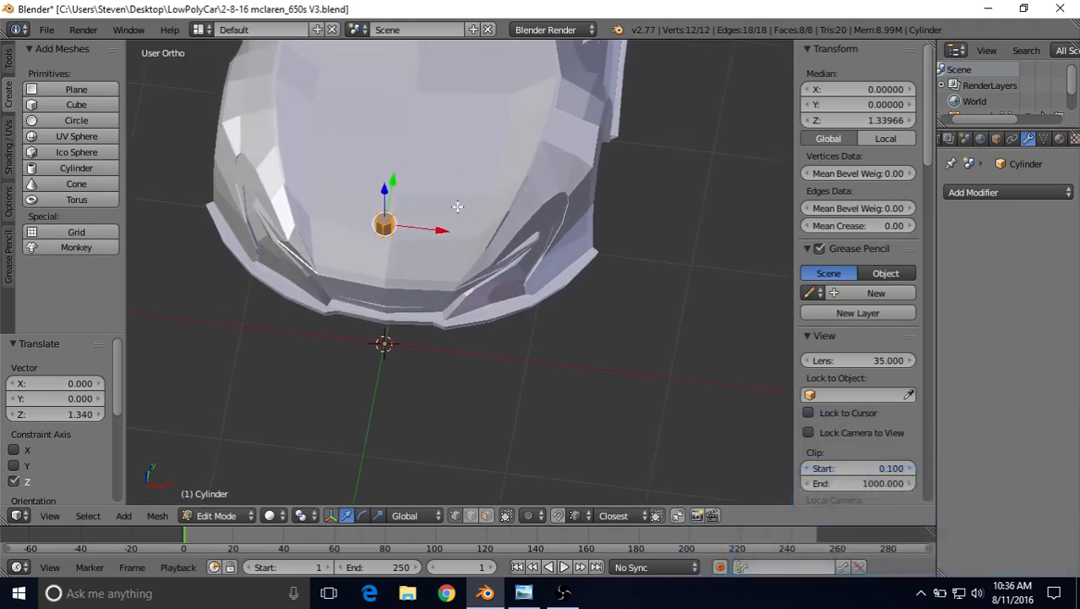
{"action": "key", "text": "KP_7"}
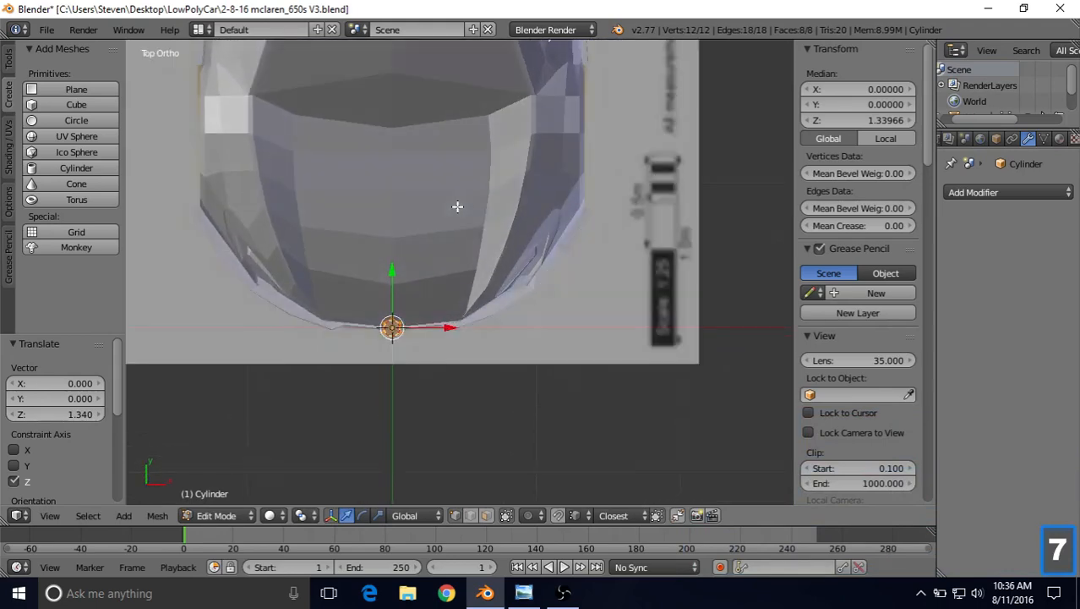
{"action": "scroll", "coordinate": [425, 293], "scroll_direction": "up", "scroll_amount": 3}
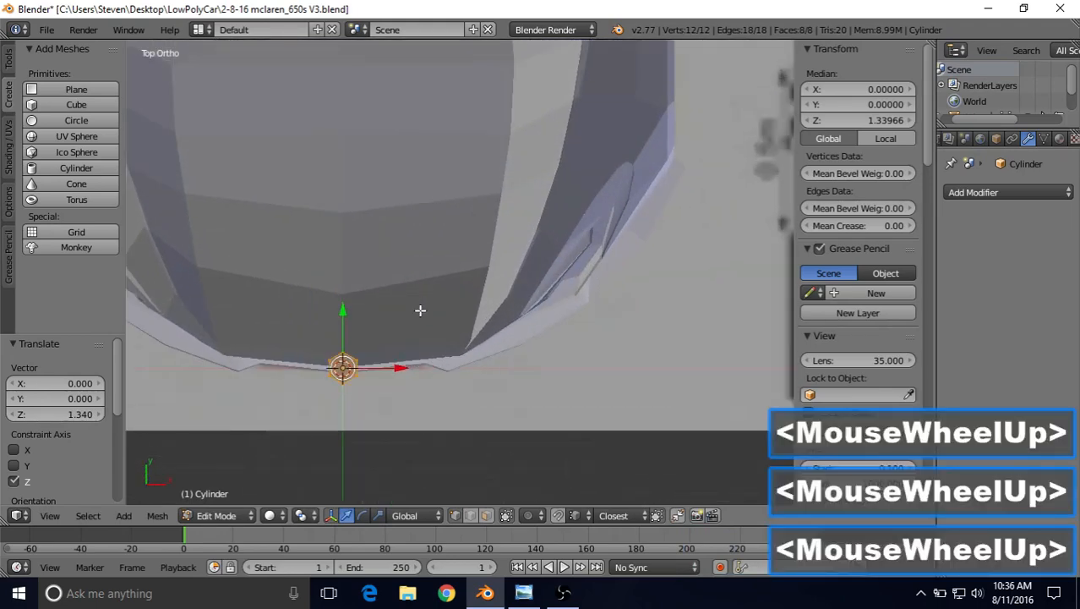
{"action": "scroll", "coordinate": [462, 230], "scroll_direction": "up", "scroll_amount": 1}
{"action": "middle_click_drag", "start_coordinate": [462, 229], "coordinate": [466, 232], "text": "shift"}
{"action": "scroll", "coordinate": [464, 237], "scroll_direction": "up", "scroll_amount": 2}
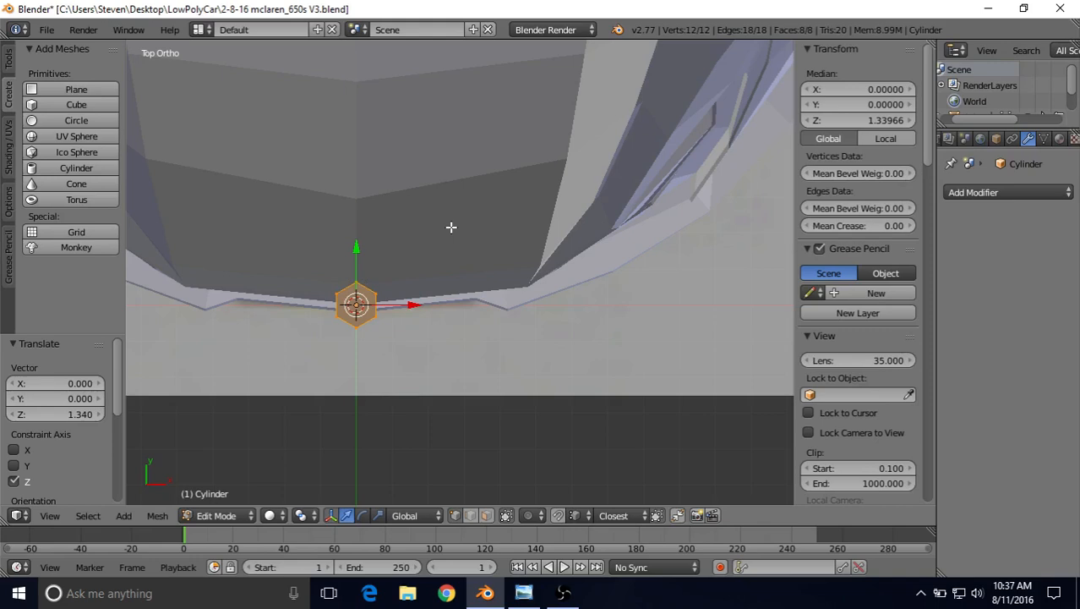
{"action": "key", "text": "r"}
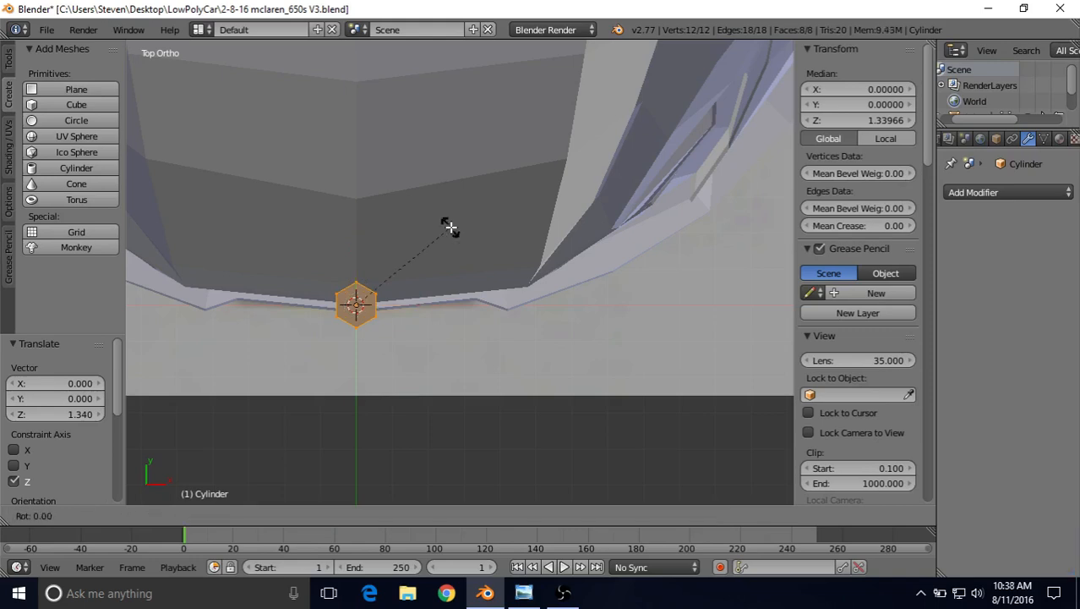
{"action": "type", "text": "z"}
{"action": "type", "text": "30"}
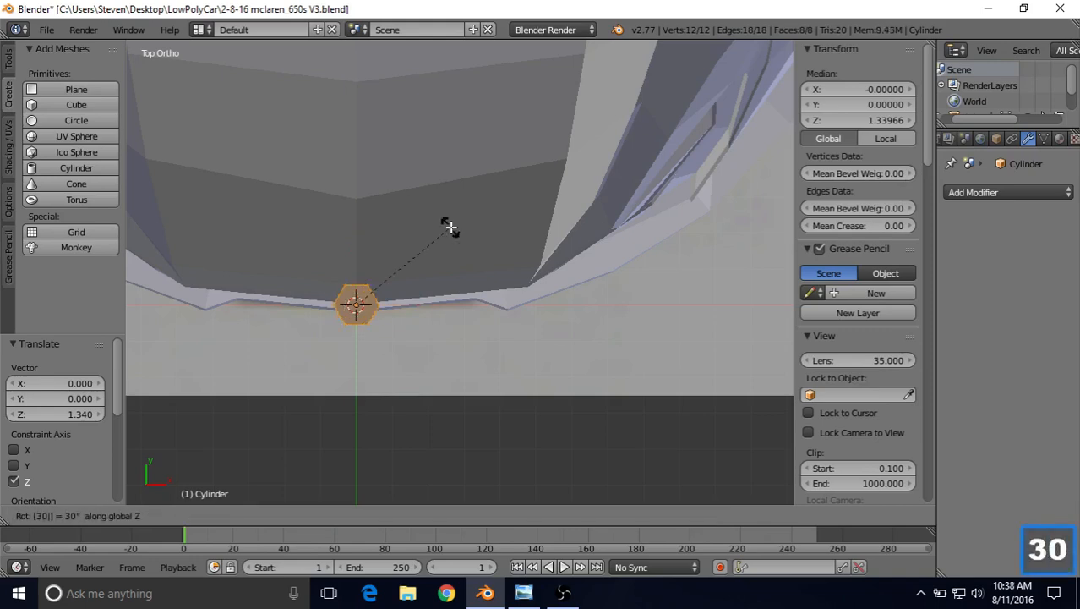
{"action": "key", "text": "Return"}
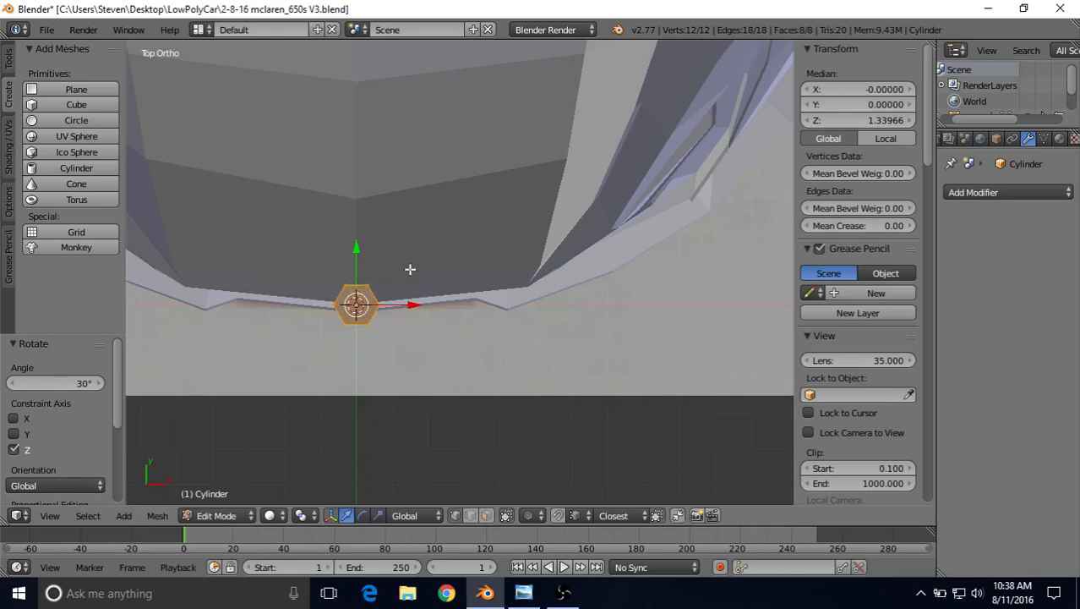
- Move the cylinder along Y to about 1.46, over the lower part of the windshield
{"action": "middle_click_drag", "start_coordinate": [435, 247], "coordinate": [354, 251]}
{"action": "scroll", "coordinate": [426, 232], "scroll_direction": "down", "scroll_amount": 2}
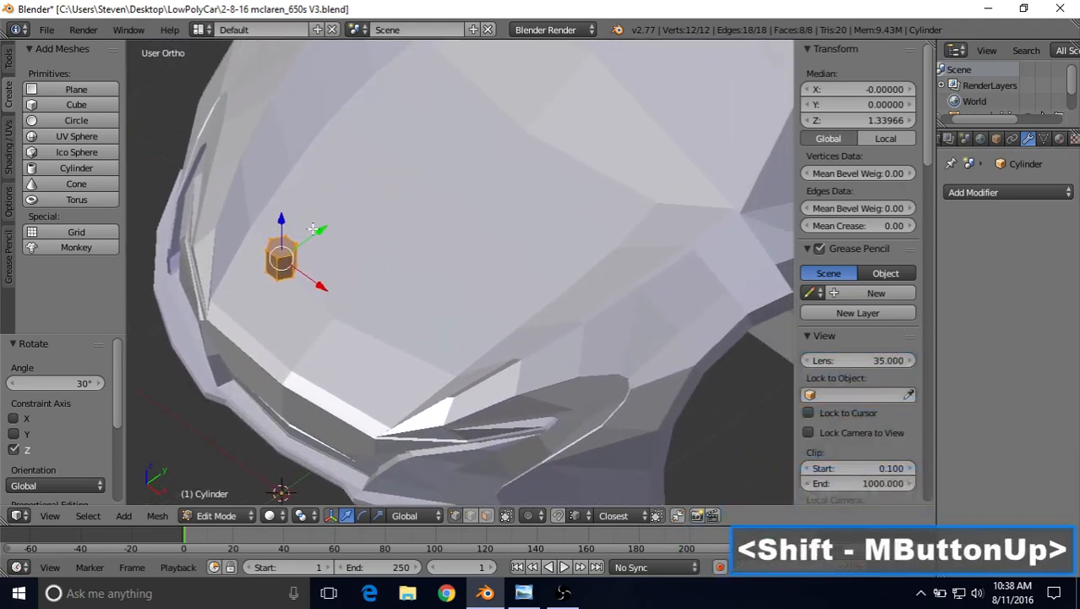
{"action": "left_click_drag", "start_coordinate": [313, 229], "coordinate": [591, 111]}
{"action": "middle_click_drag", "start_coordinate": [473, 182], "coordinate": [330, 306], "text": "shift"}
{"action": "left_click", "coordinate": [417, 189]}
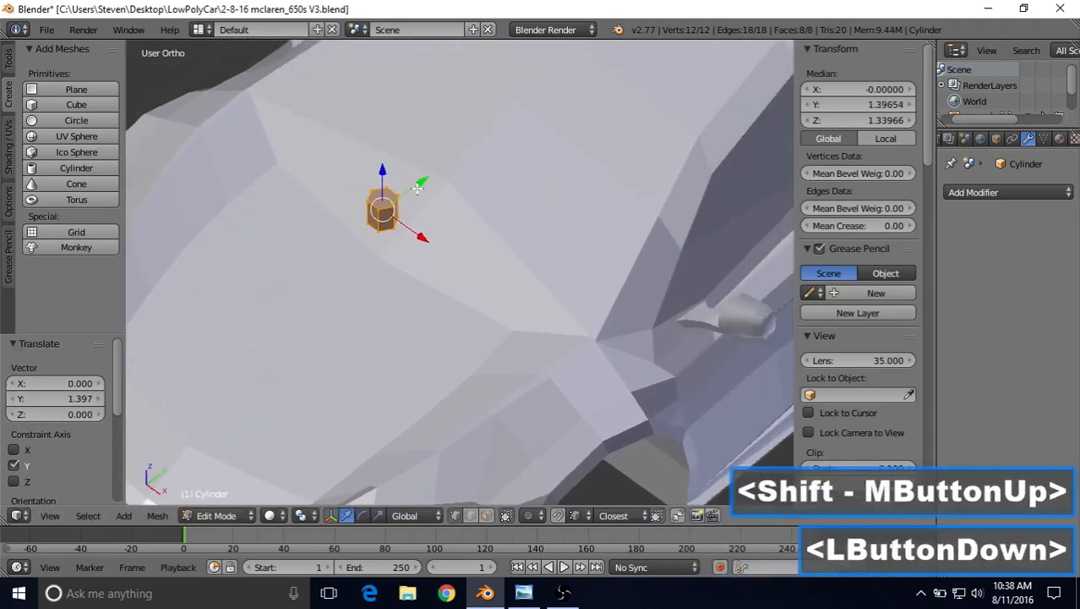
{"action": "left_click_drag", "start_coordinate": [418, 189], "coordinate": [434, 186]}
- Scale the cylinder down further to about 0.037 × 0.032 × 0.037
{"action": "key", "text": "s"}
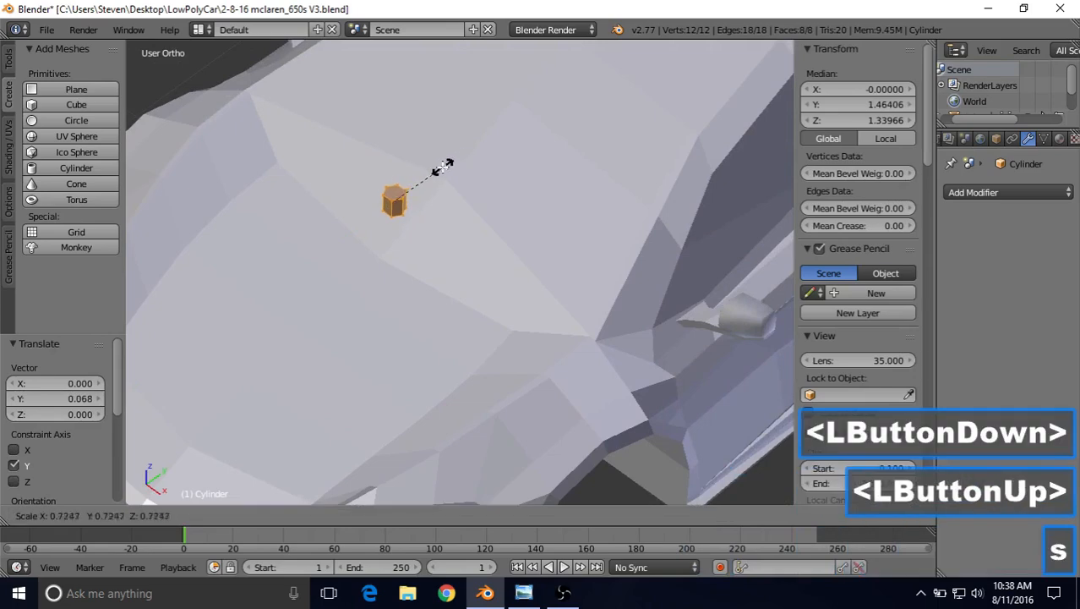
{"action": "left_click", "coordinate": [404, 178]}
{"action": "middle_click_drag", "start_coordinate": [404, 178], "coordinate": [490, 150]}
{"action": "scroll", "coordinate": [422, 200], "scroll_direction": "up", "scroll_amount": 2}
{"action": "middle_click_drag", "start_coordinate": [371, 213], "coordinate": [449, 173], "text": "shift"}
{"action": "key", "text": "s"}
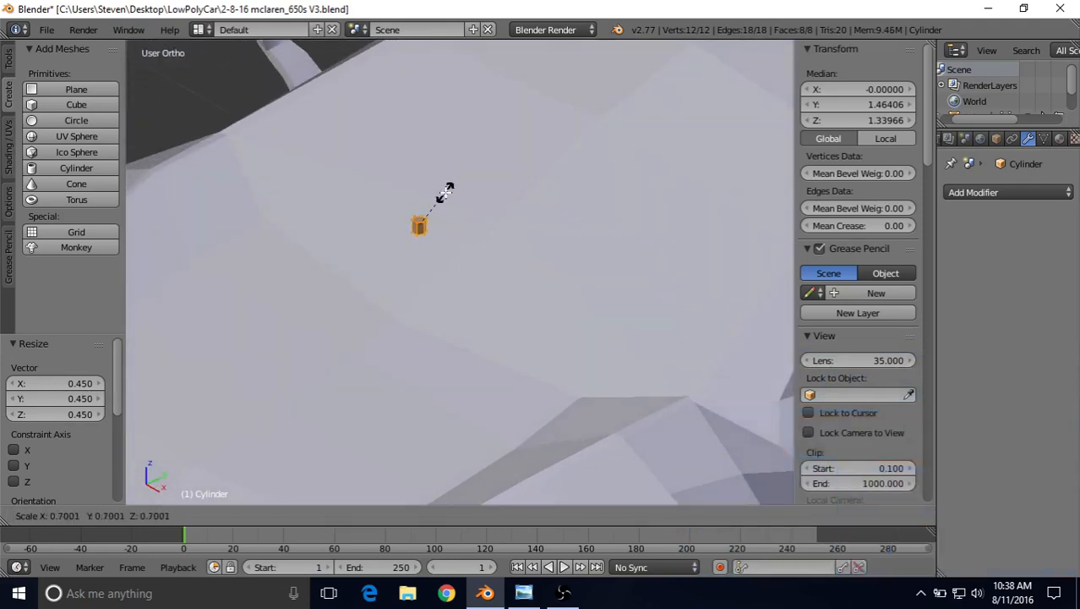
{"action": "left_click", "coordinate": [427, 192]}
{"action": "key", "text": "s"}
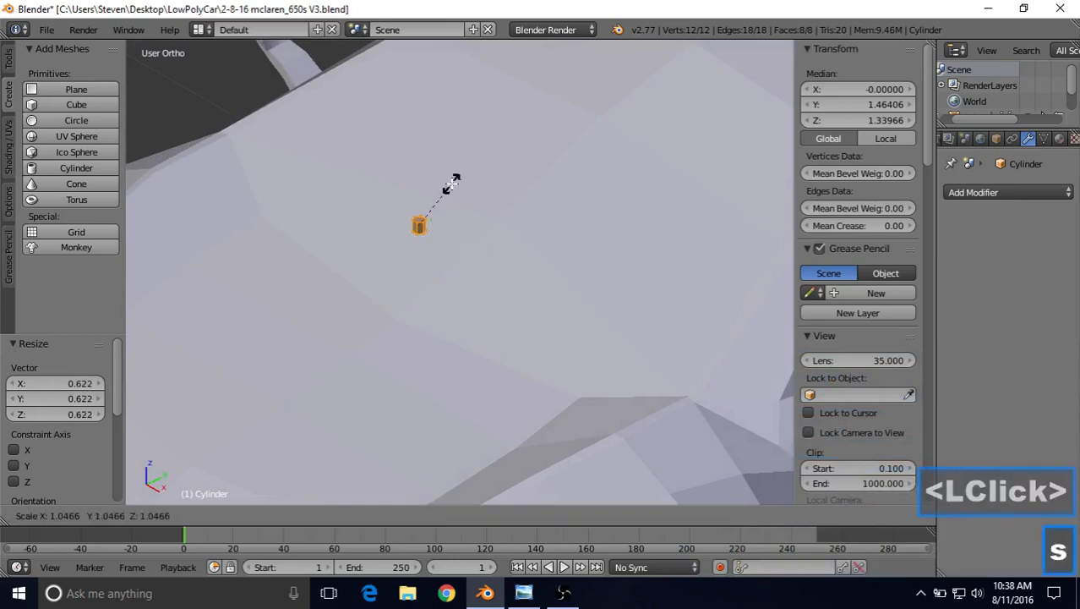
{"action": "left_click", "coordinate": [450, 181]}
- Lower the small cylinder toward the windshield surface, to a Z median of about 1.309
{"action": "left_click_drag", "start_coordinate": [417, 179], "coordinate": [417, 210]}
{"action": "scroll", "coordinate": [416, 265], "scroll_direction": "down", "scroll_amount": 3}
{"action": "middle_click_drag", "start_coordinate": [416, 265], "coordinate": [456, 252]}
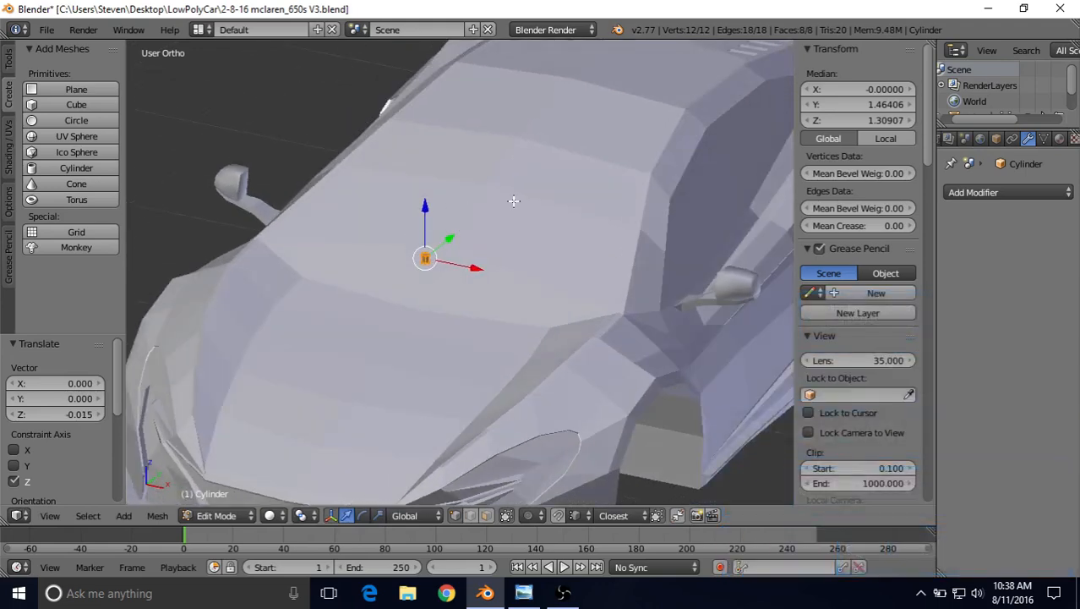
{"action": "middle_click_drag", "start_coordinate": [506, 269], "coordinate": [523, 259]}
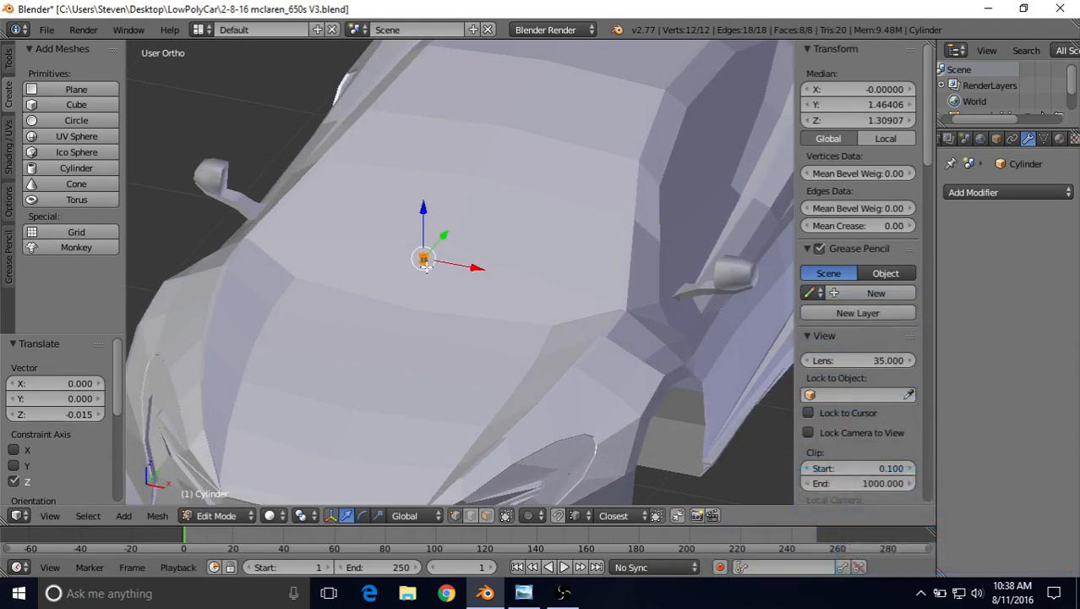
- Return to Object Mode and hide the car body, leaving only the small cylinder in the scene
{"action": "key", "text": "Tab"}
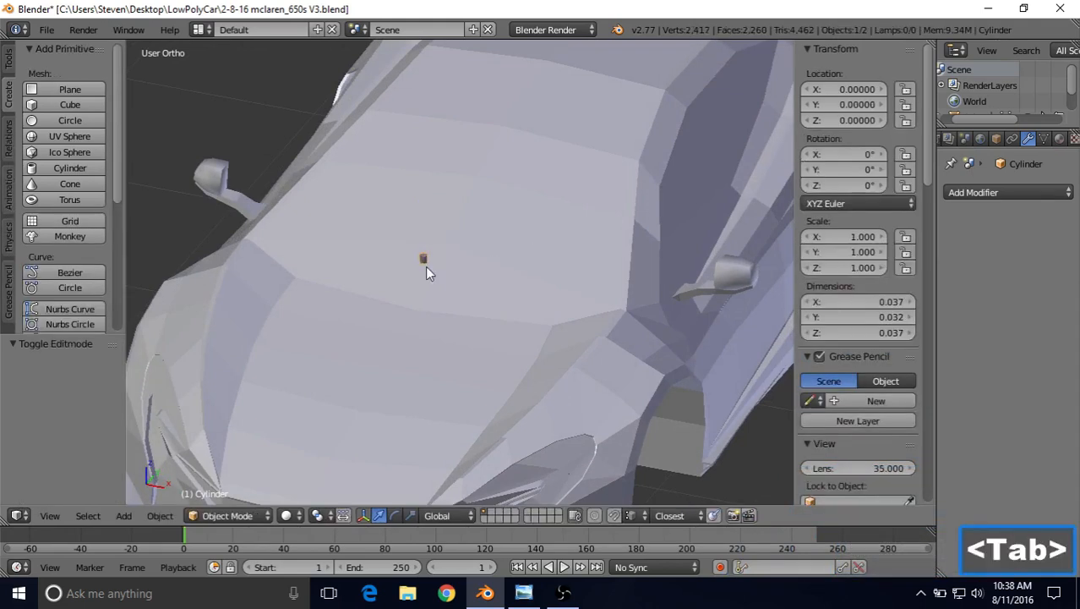
{"action": "right_click", "coordinate": [589, 202]}
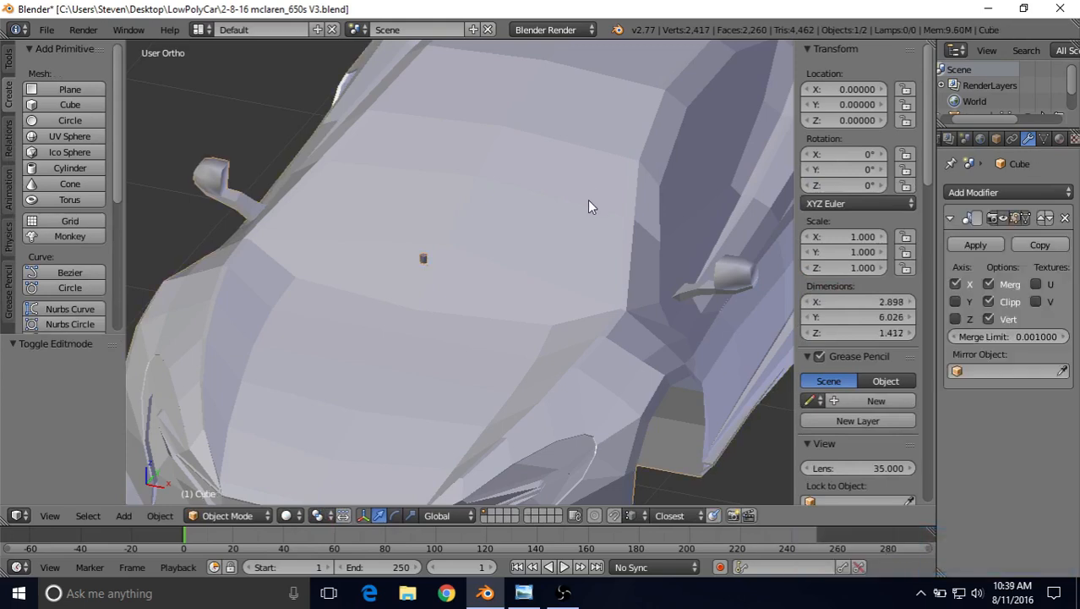
{"action": "key", "text": "h"}
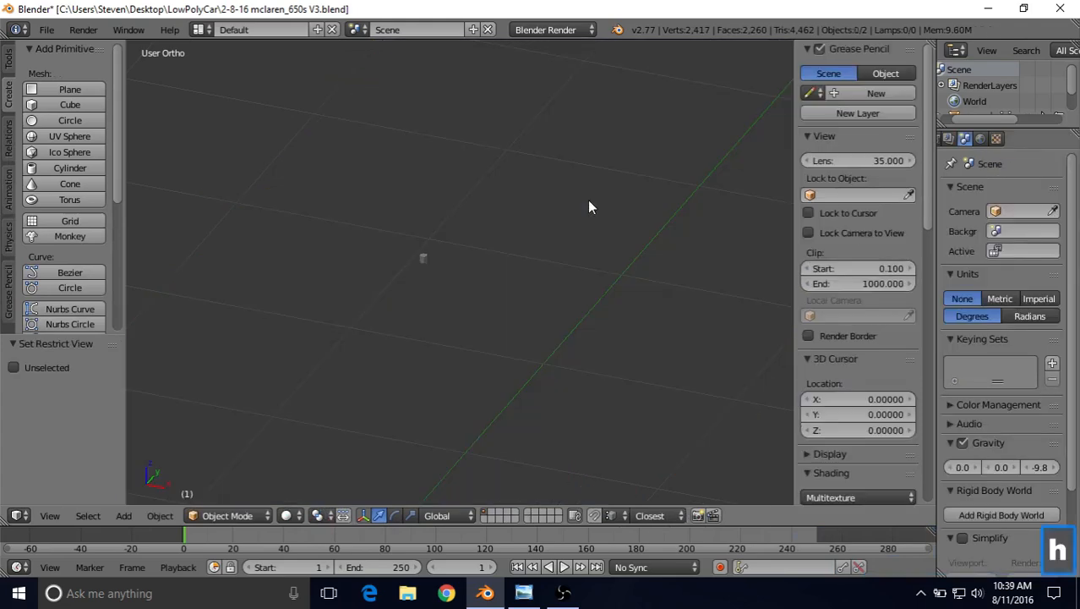
- Select the small cylinder and open its mesh in Edit Mode
{"action": "right_click", "coordinate": [424, 259]}
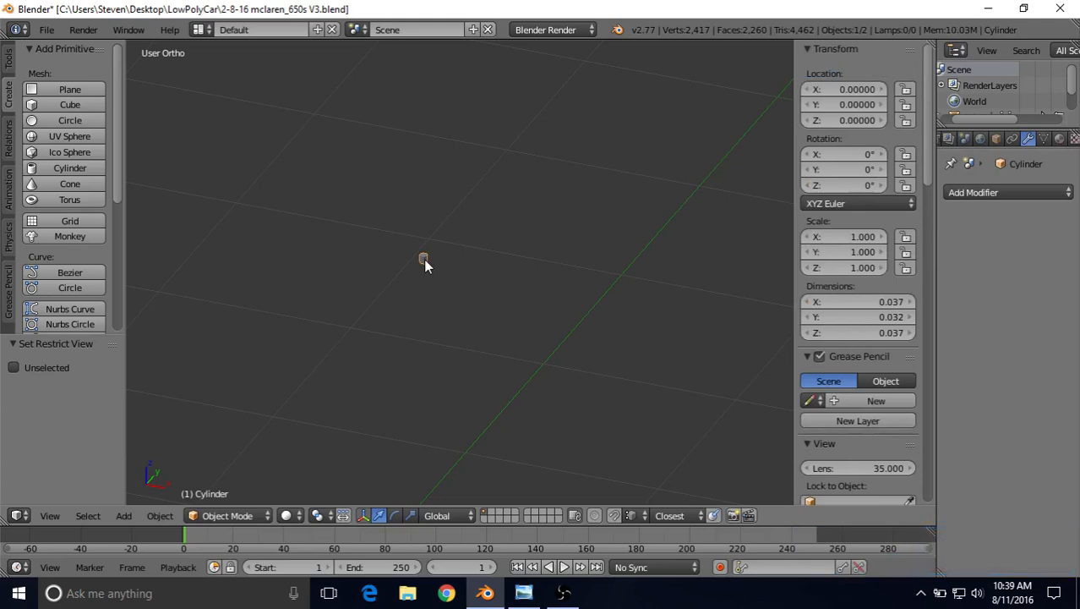
{"action": "key", "text": "Tab"}
{"action": "middle_click_drag", "start_coordinate": [424, 259], "coordinate": [465, 304]}
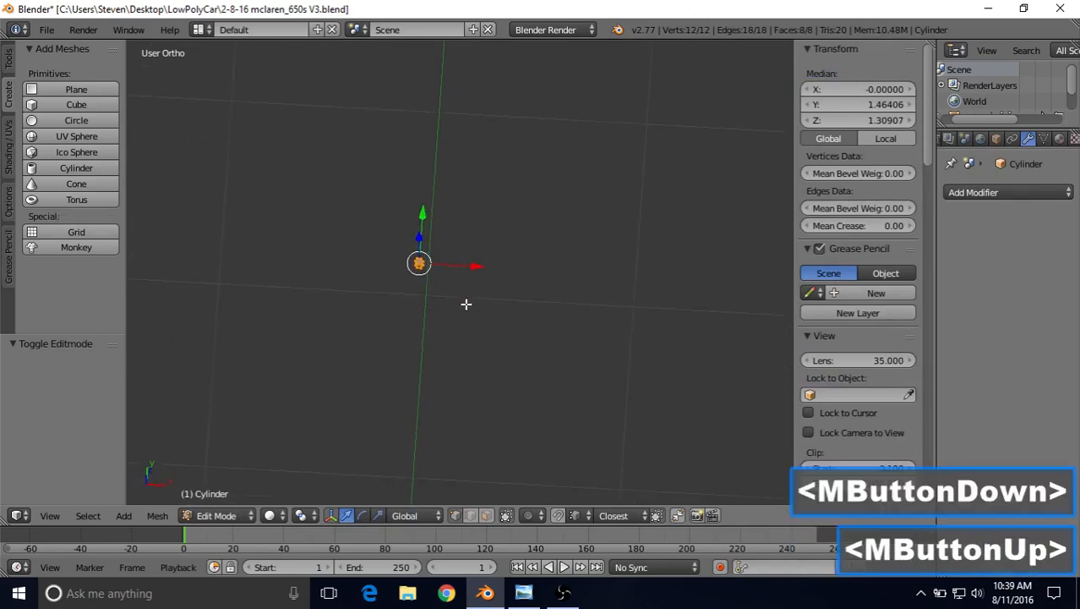
{"action": "scroll", "coordinate": [456, 272], "scroll_direction": "up", "scroll_amount": 7}
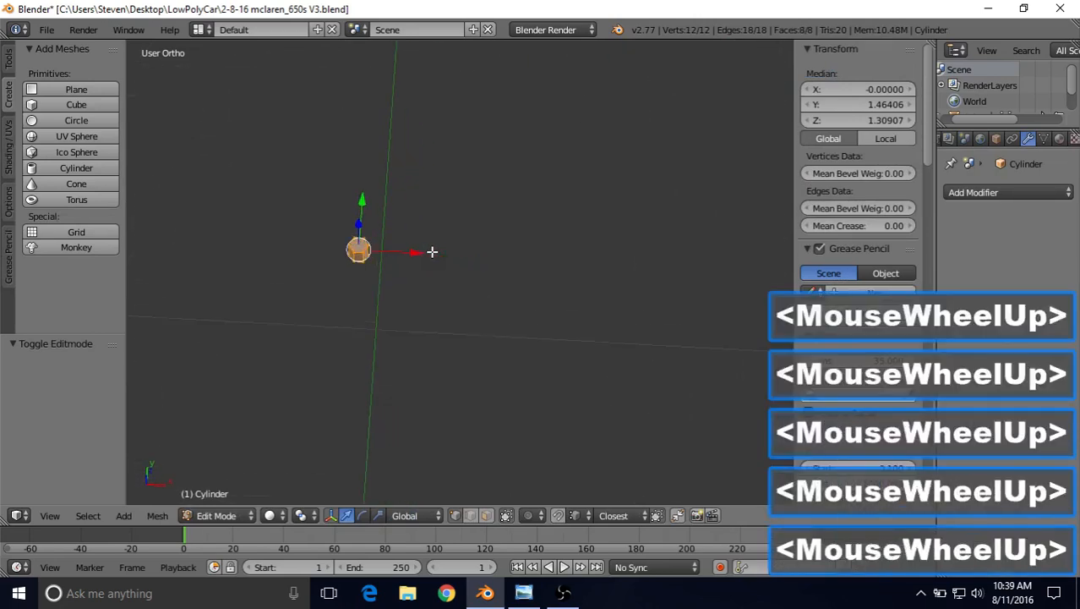
{"action": "middle_click_drag", "start_coordinate": [433, 251], "coordinate": [566, 263], "text": "shift"}
{"action": "scroll", "coordinate": [507, 271], "scroll_direction": "up", "scroll_amount": 2}
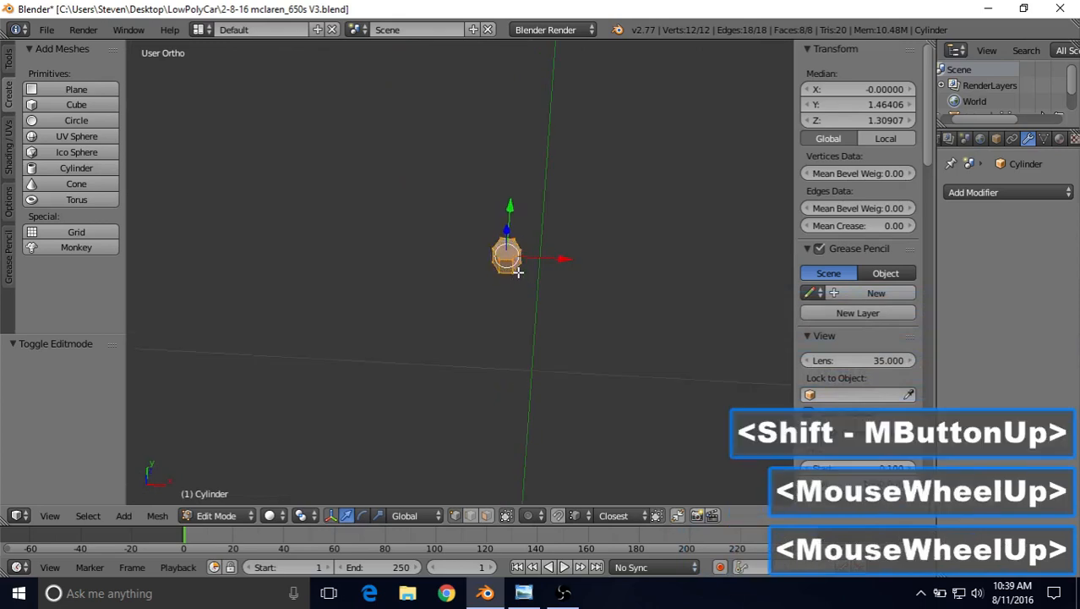
{"action": "mouse_move", "coordinate": [500, 265]}
{"action": "middle_mouse_down", "text": "shift"}
{"action": "mouse_move", "coordinate": [481, 293]}
{"action": "mouse_move", "coordinate": [484, 279]}
{"action": "middle_mouse_up", "text": "shift"}
{"action": "middle_click_drag", "start_coordinate": [484, 279], "coordinate": [520, 218]}
{"action": "scroll", "coordinate": [520, 218], "scroll_direction": "up", "scroll_amount": 1}
{"action": "scroll", "coordinate": [505, 223], "scroll_direction": "up", "scroll_amount": 1}
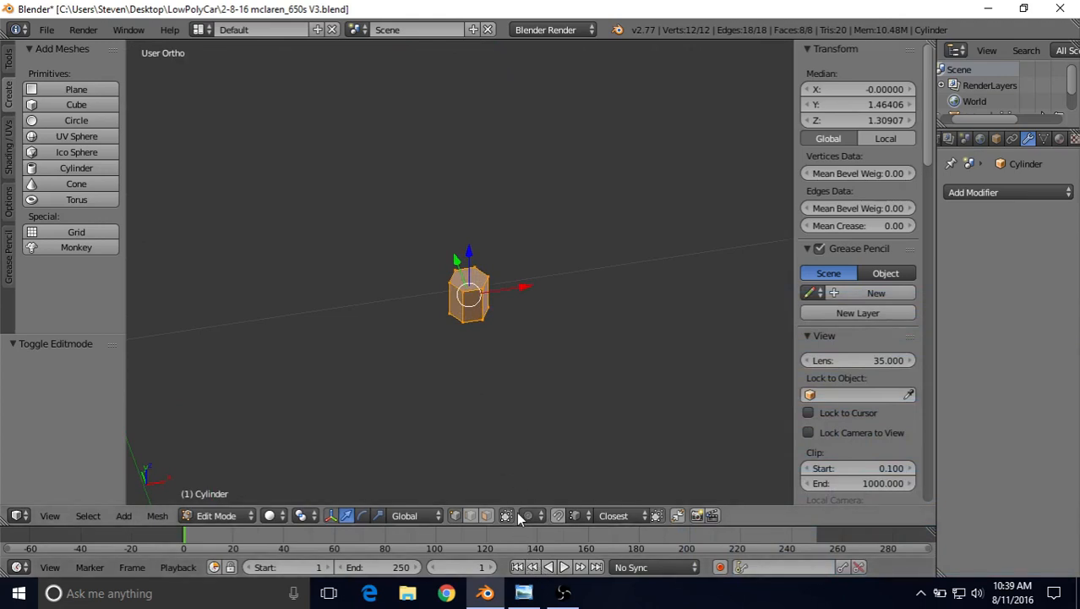
- Add one horizontal loop cut around the cylinder, slid about 0.35 toward its upper end
{"action": "middle_click_drag", "start_coordinate": [462, 269], "coordinate": [489, 229]}
{"action": "scroll", "coordinate": [487, 241], "scroll_direction": "up", "scroll_amount": 3}
{"action": "middle_click_drag", "start_coordinate": [456, 312], "coordinate": [470, 293]}
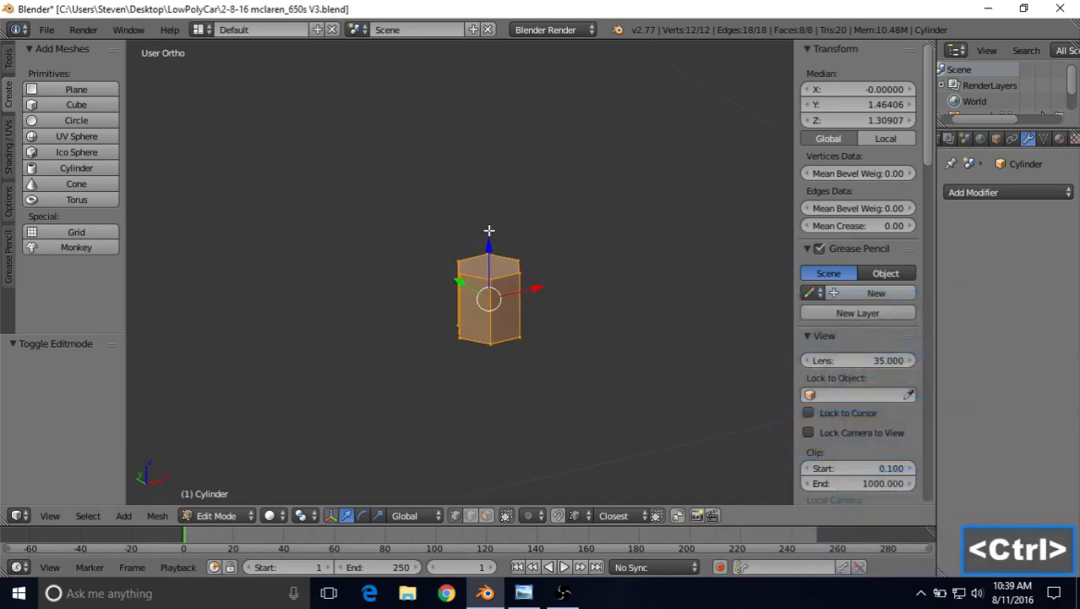
{"action": "key", "text": "ctrl+r"}
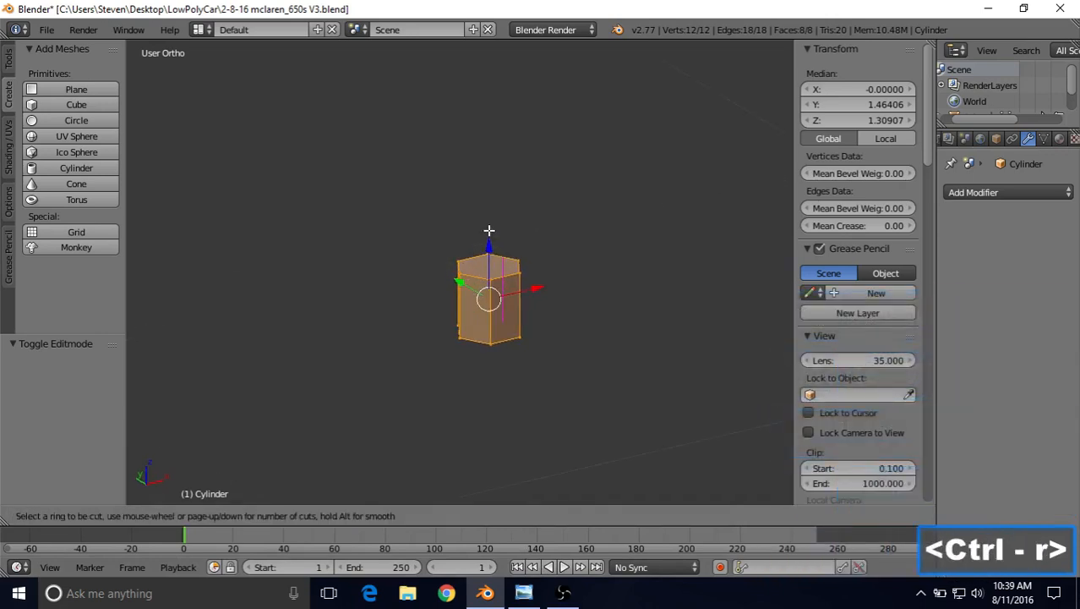
{"action": "left_click", "coordinate": [469, 310]}
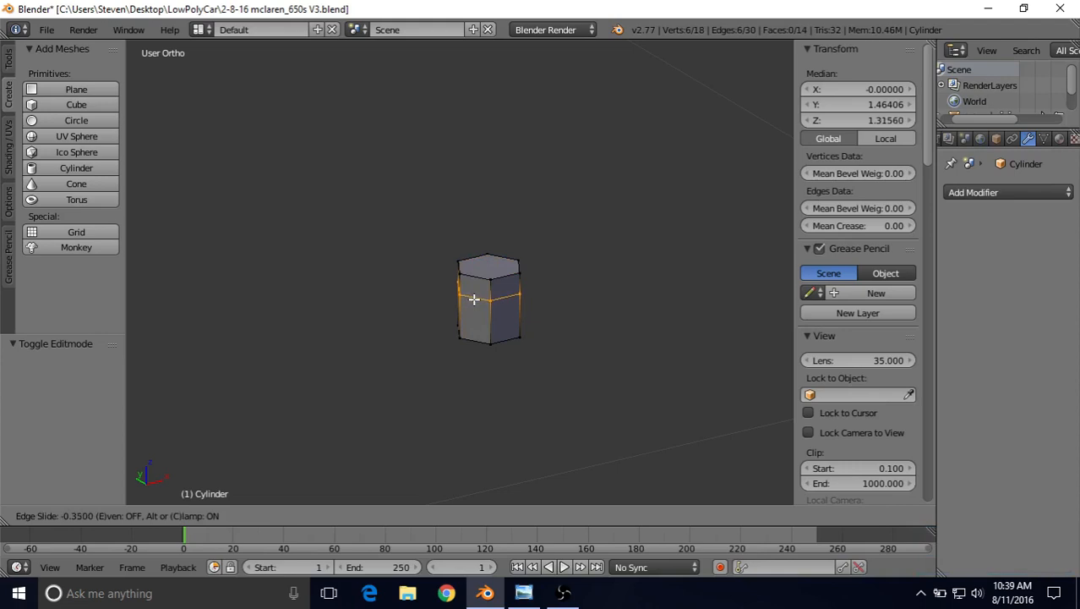
{"action": "left_click", "coordinate": [474, 299]}
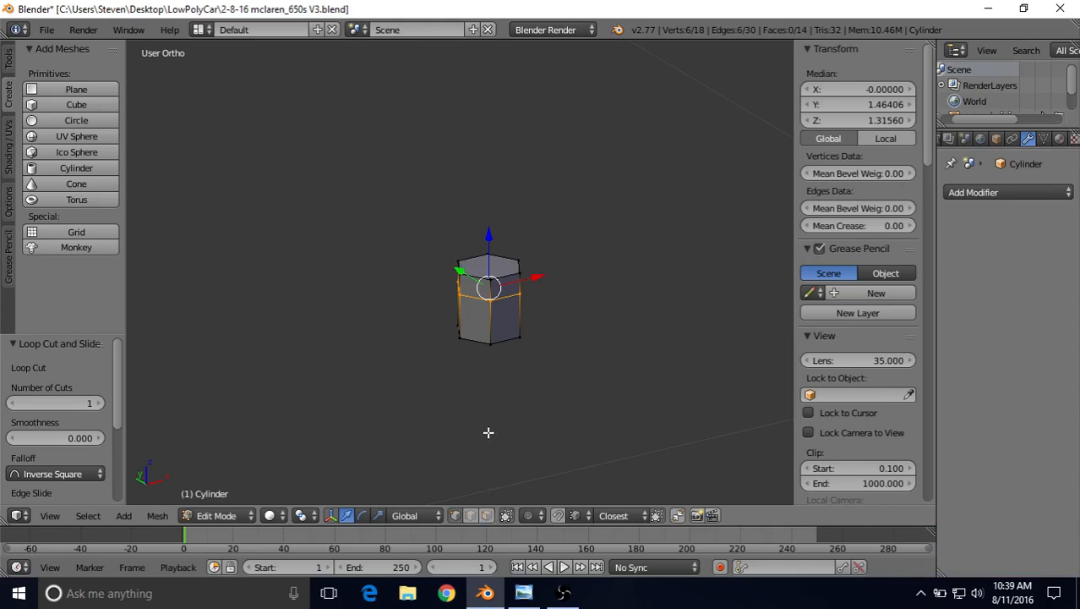
- Switch to face selection and select the side face above the loop cut that faces positive Y
{"action": "left_click", "coordinate": [488, 515]}
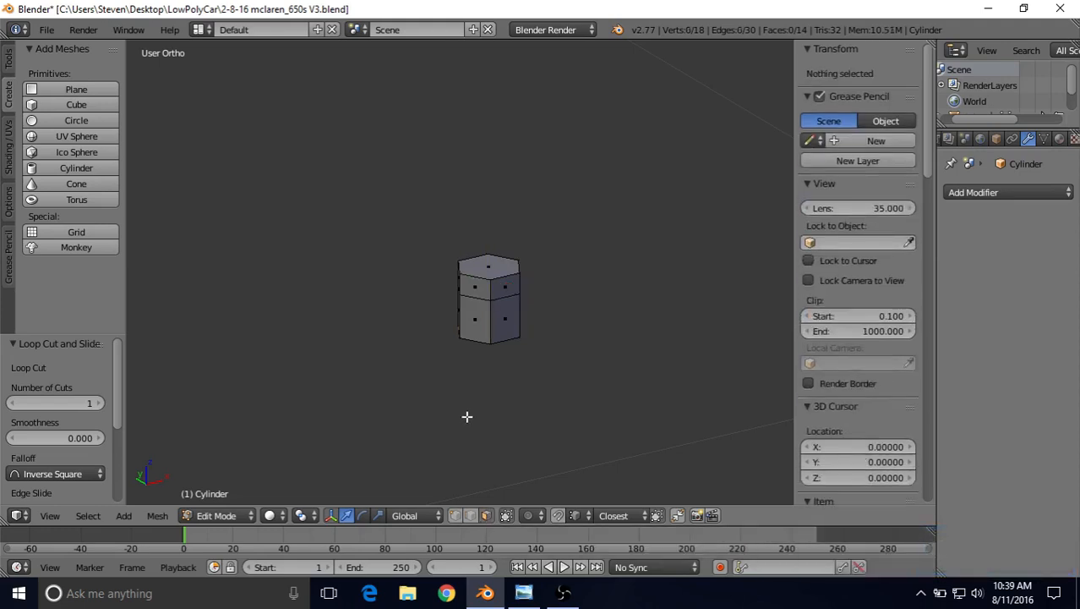
{"action": "middle_click_drag", "start_coordinate": [444, 280], "coordinate": [582, 294]}
{"action": "right_click", "coordinate": [470, 252]}
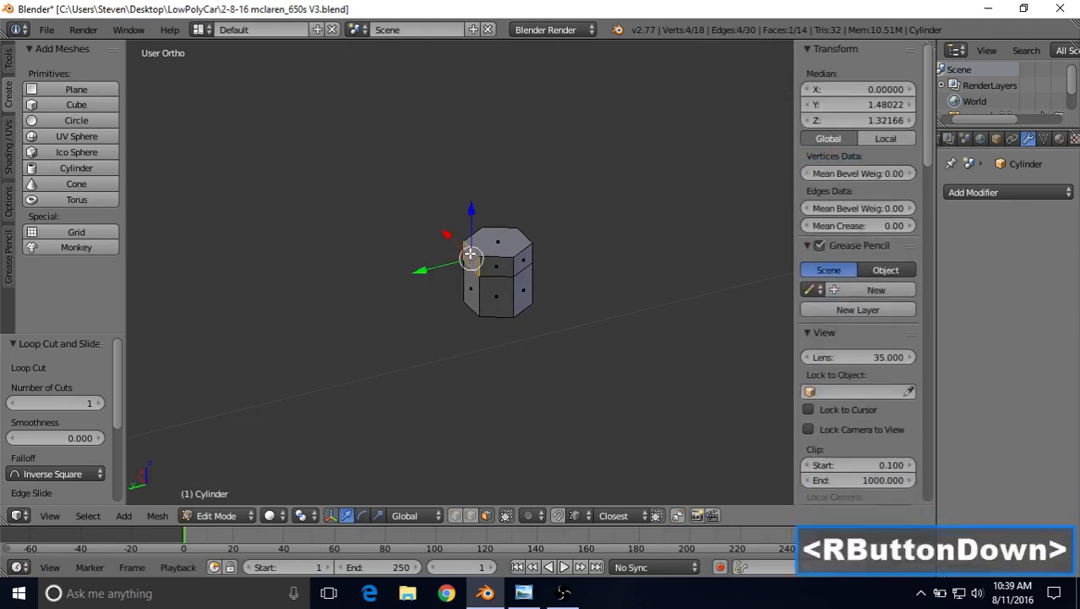
{"action": "middle_click_drag", "start_coordinate": [470, 252], "coordinate": [403, 274]}
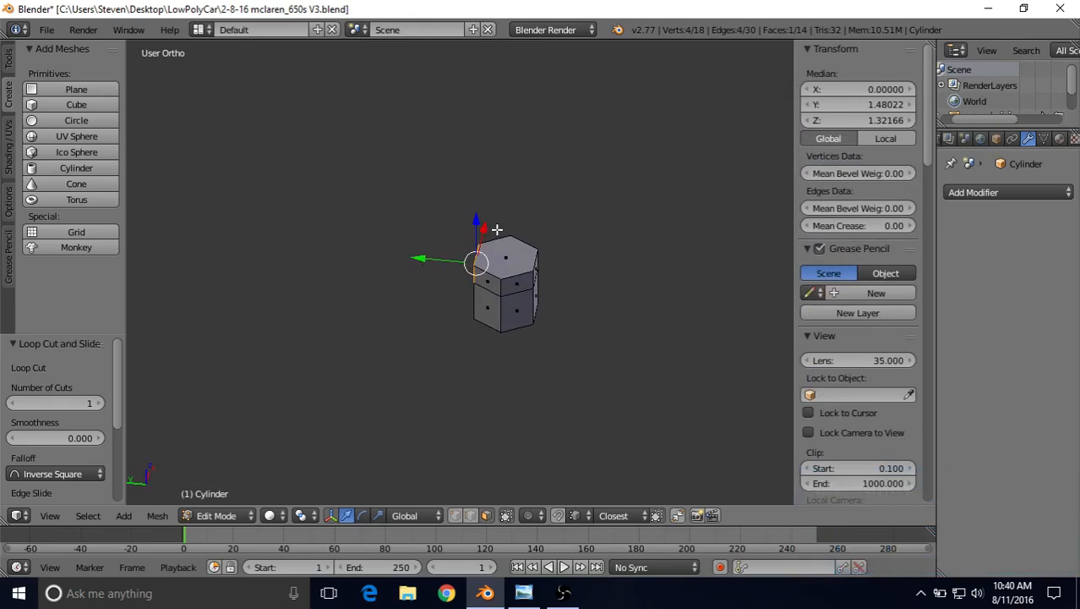
- Extrude the selected upper side face about 0.018 along Y to start the wiper arm
{"action": "key", "text": "KP_7"}
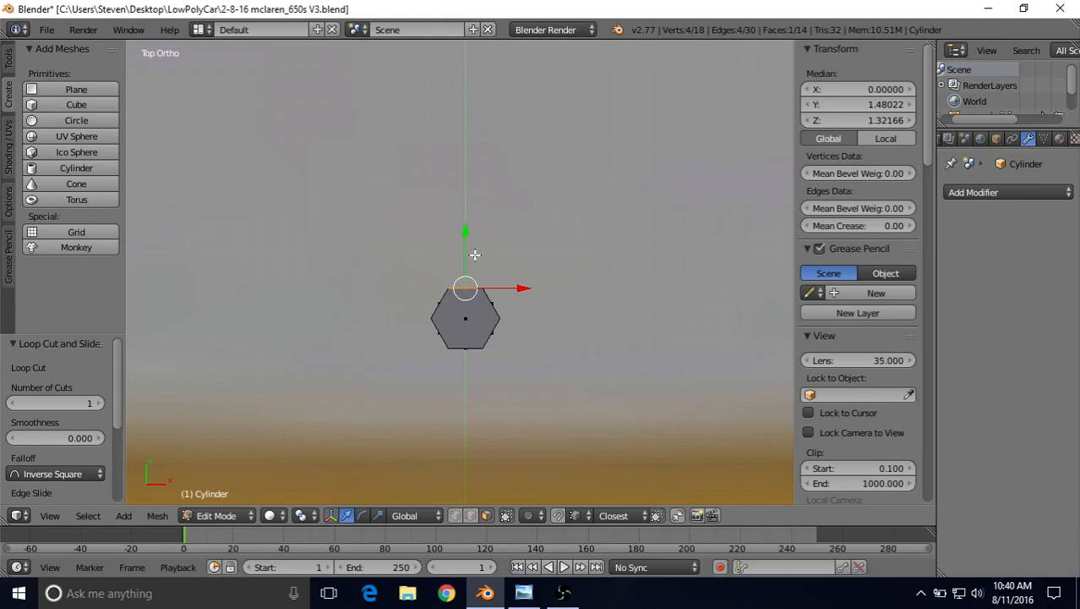
{"action": "middle_click_drag", "start_coordinate": [475, 254], "coordinate": [550, 203]}
{"action": "middle_click_drag", "start_coordinate": [550, 203], "coordinate": [519, 231]}
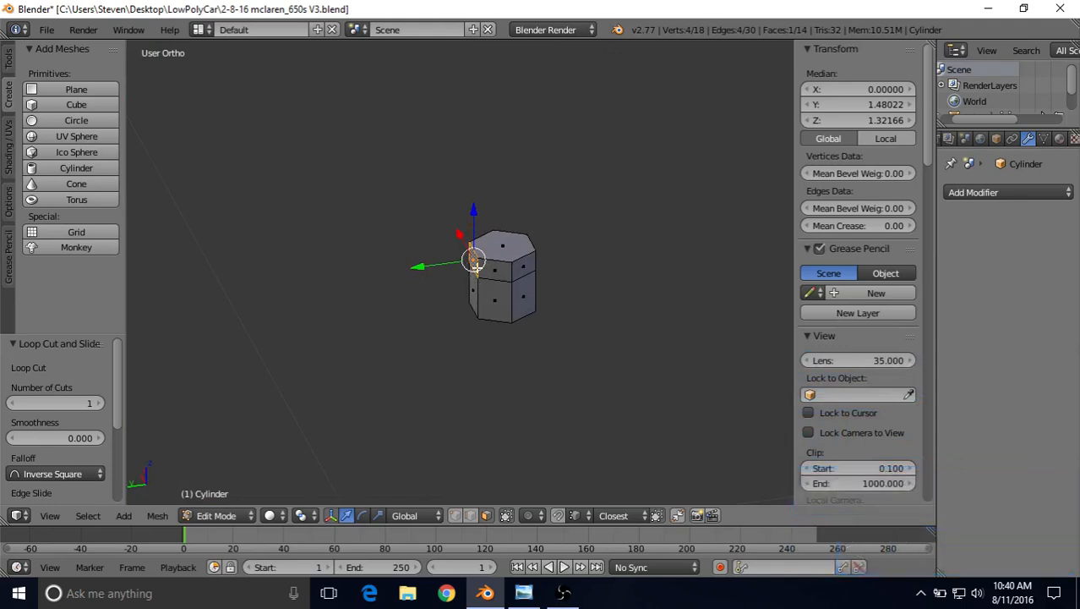
{"action": "mouse_move", "coordinate": [492, 228]}
{"action": "middle_mouse_down"}
{"action": "mouse_move", "coordinate": [482, 207]}
{"action": "mouse_move", "coordinate": [427, 198]}
{"action": "mouse_move", "coordinate": [475, 216]}
{"action": "middle_mouse_up"}
{"action": "middle_click_drag", "start_coordinate": [470, 257], "coordinate": [511, 246]}
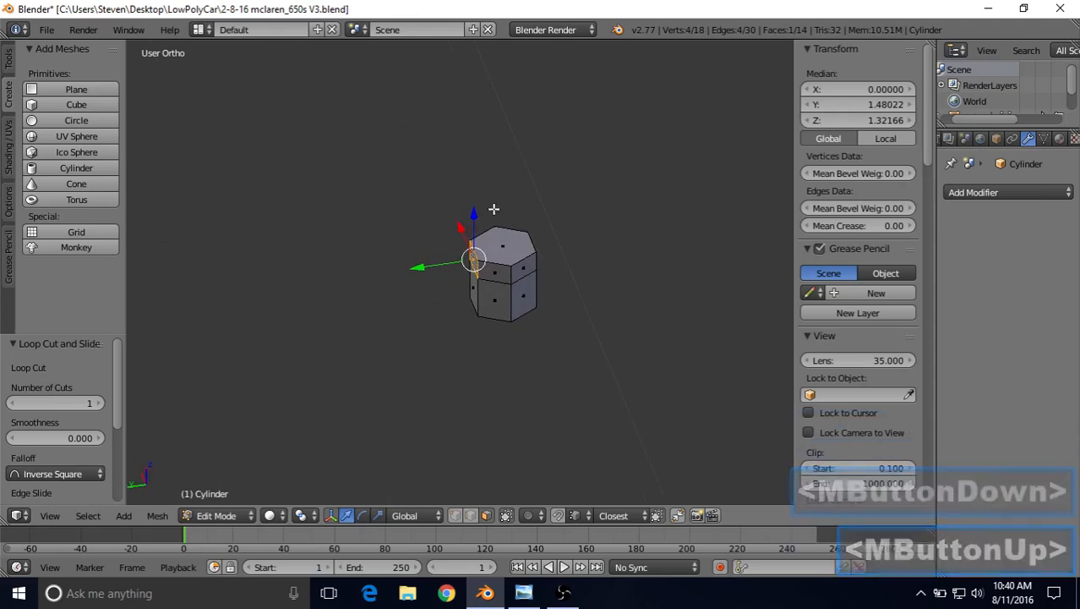
{"action": "key", "text": "e"}
{"action": "right_click", "coordinate": [462, 210]}
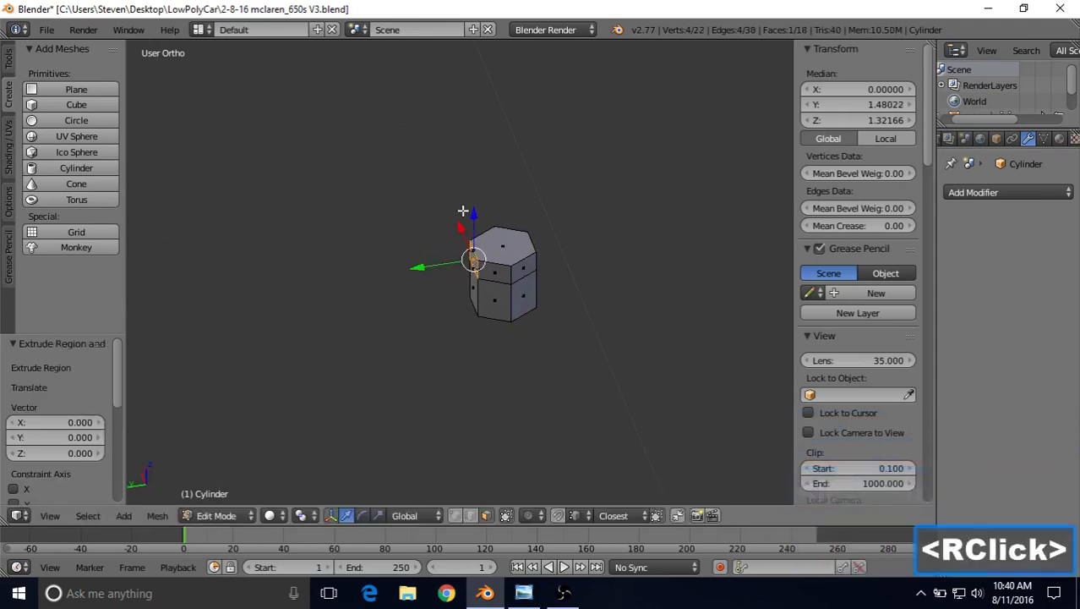
{"action": "left_click_drag", "start_coordinate": [420, 267], "coordinate": [390, 282]}
{"action": "scroll", "coordinate": [390, 282], "scroll_direction": "down", "scroll_amount": 2}
{"action": "middle_click_drag", "start_coordinate": [397, 271], "coordinate": [277, 284]}
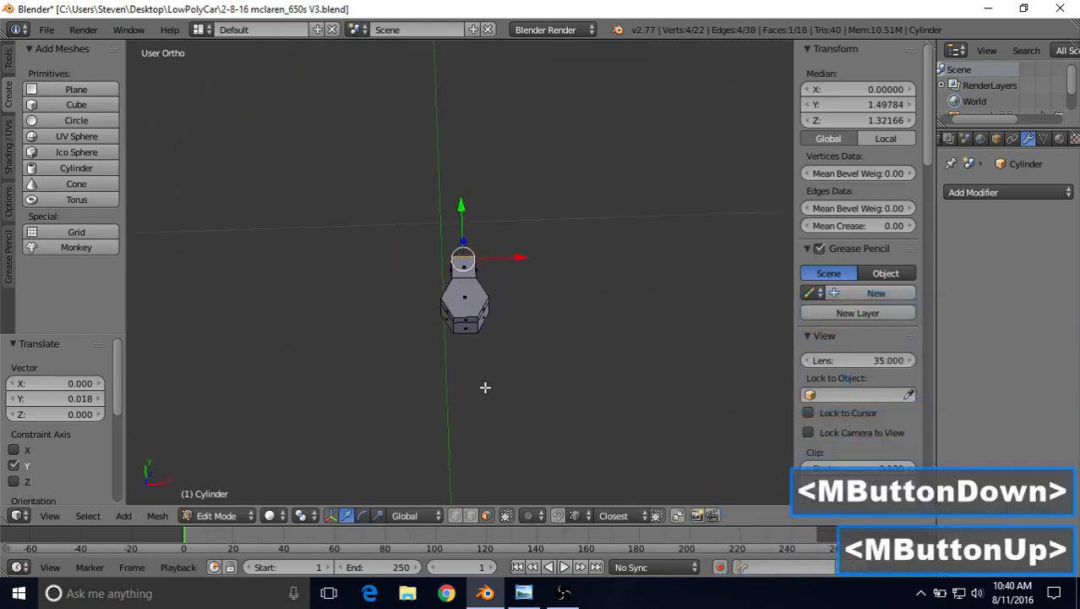
- Check the wiper in the Front View reference photo and rotate the extruded end face about 35° around Z
{"action": "left_click", "coordinate": [524, 592]}
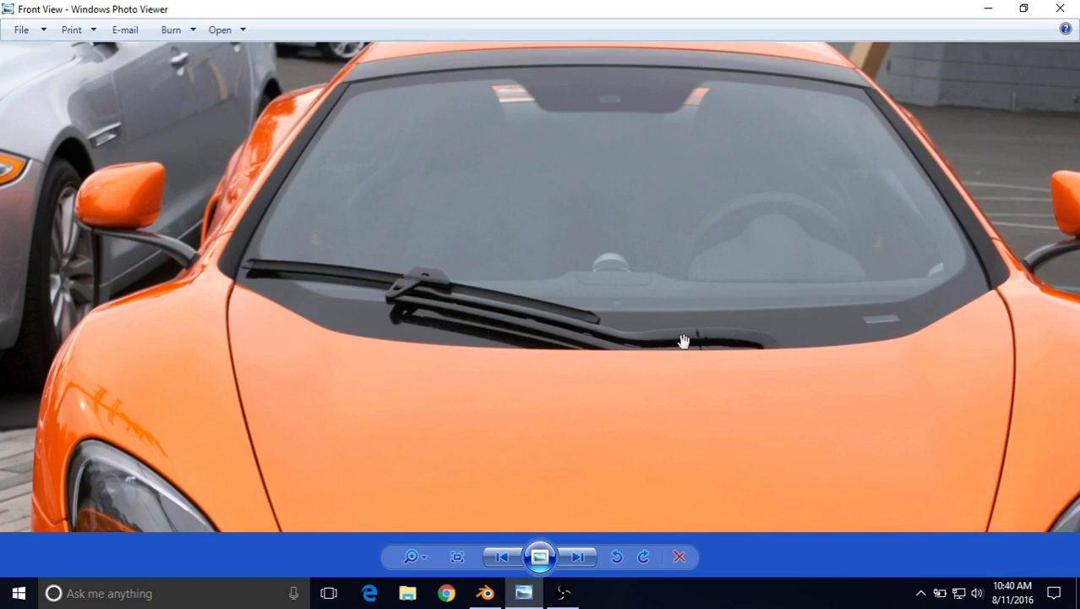
{"action": "left_click", "coordinate": [485, 592]}
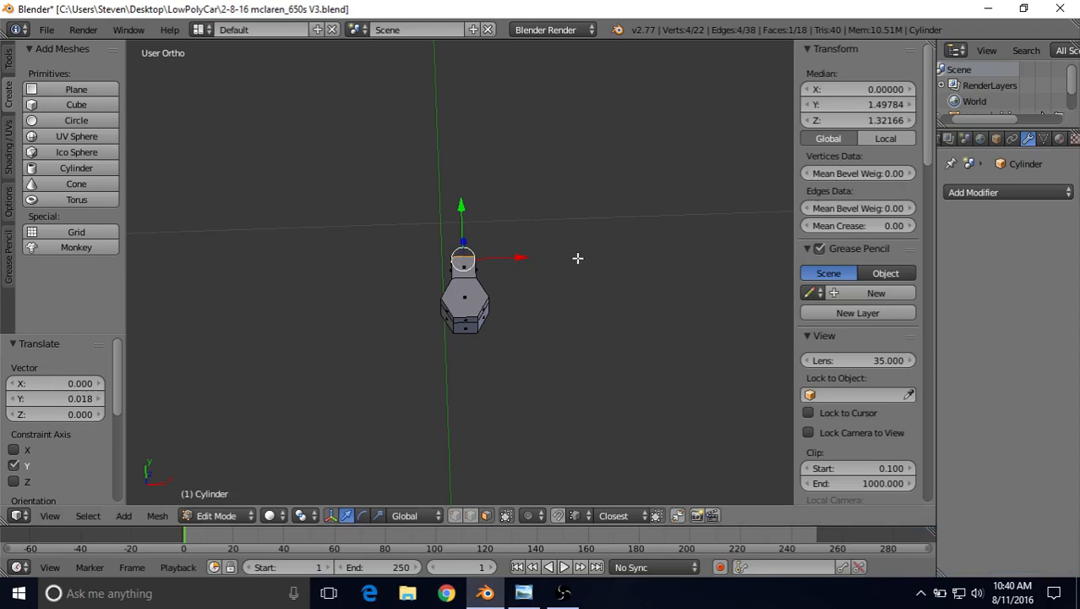
{"action": "key", "text": "r"}
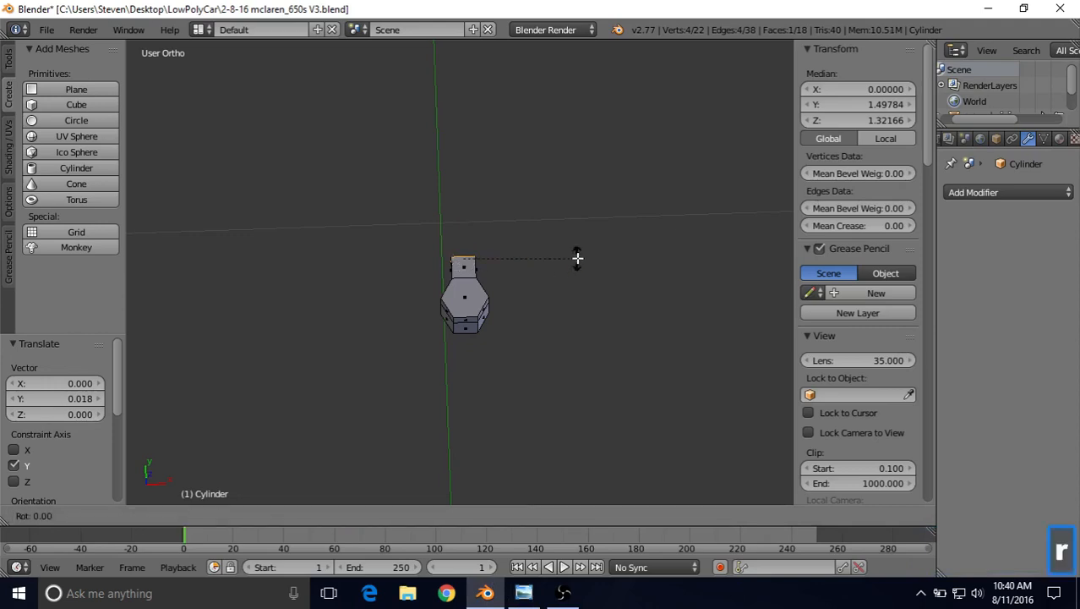
{"action": "key", "text": "z"}
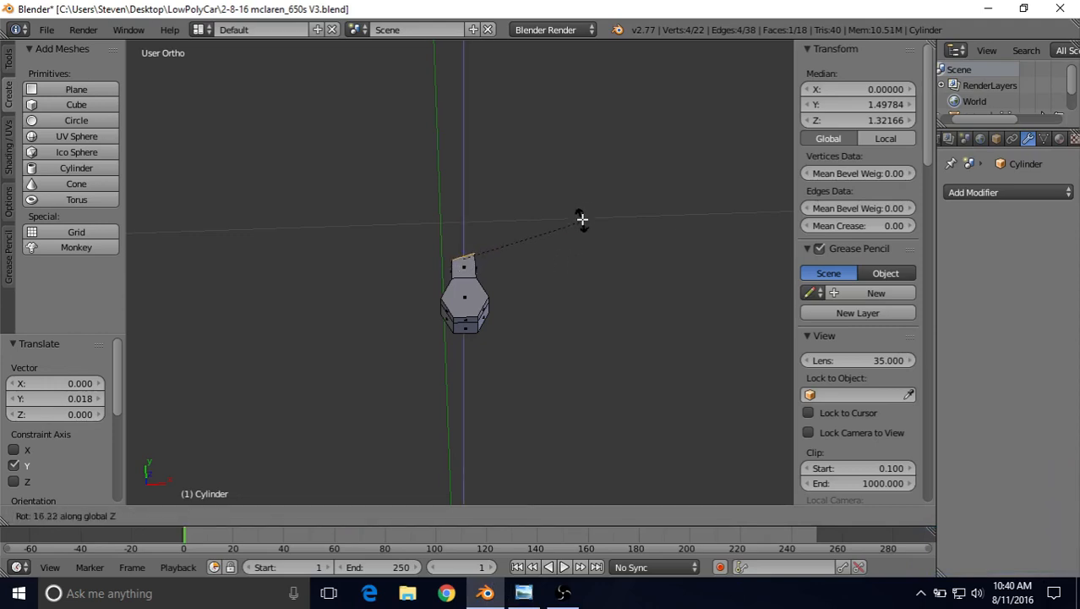
{"action": "left_click", "coordinate": [575, 177]}
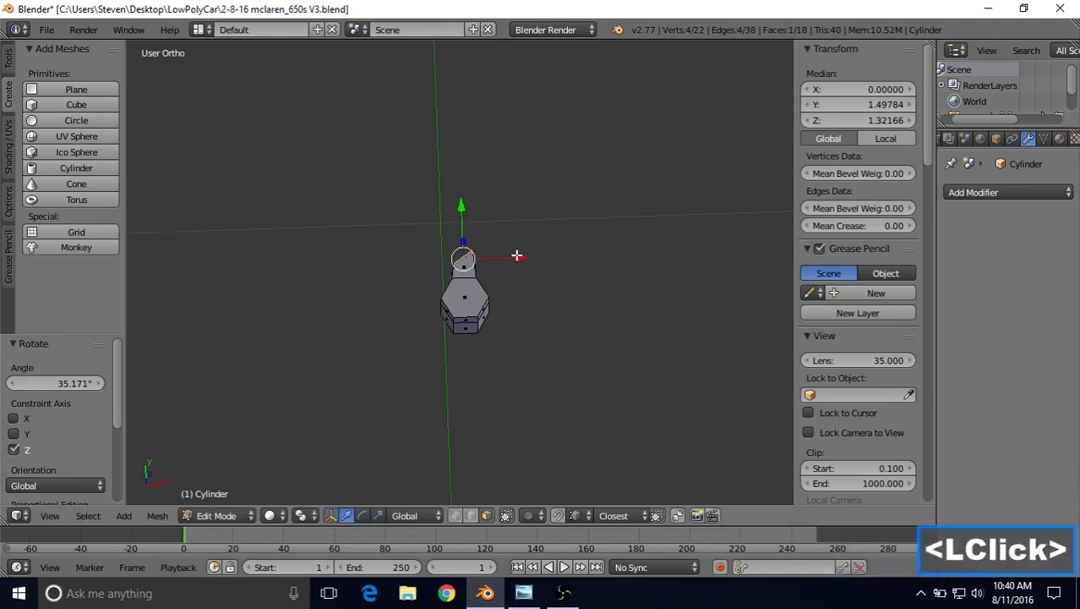
- Shift the end face about -0.009 in X, rotate it about 15° more around Z, and move it about -0.003 in Y
{"action": "left_click_drag", "start_coordinate": [514, 255], "coordinate": [501, 256]}
{"action": "key", "text": "r"}
{"action": "key", "text": "z"}
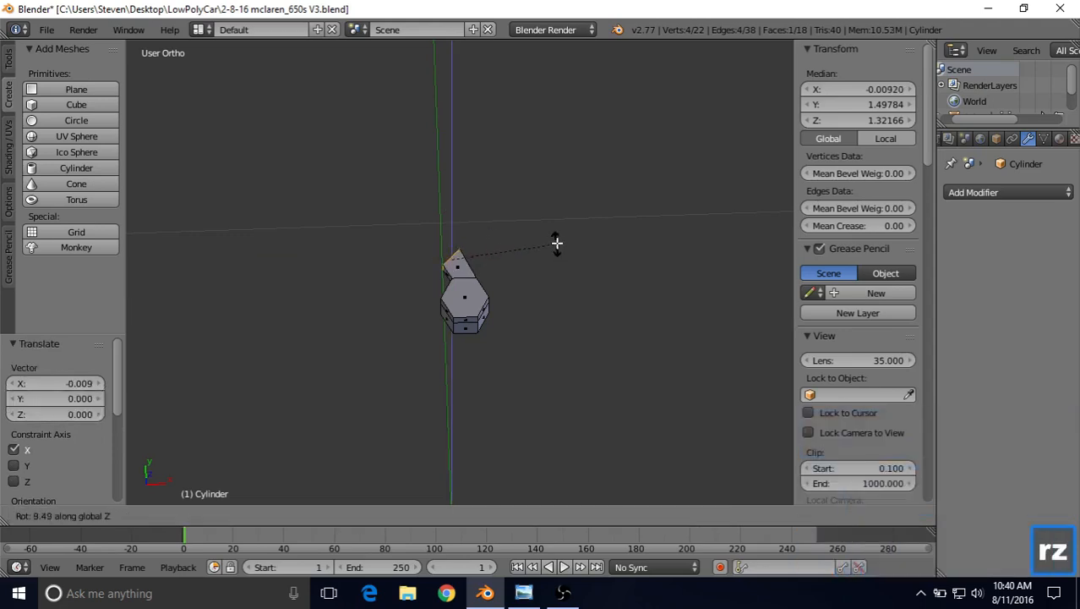
{"action": "left_click", "coordinate": [554, 234]}
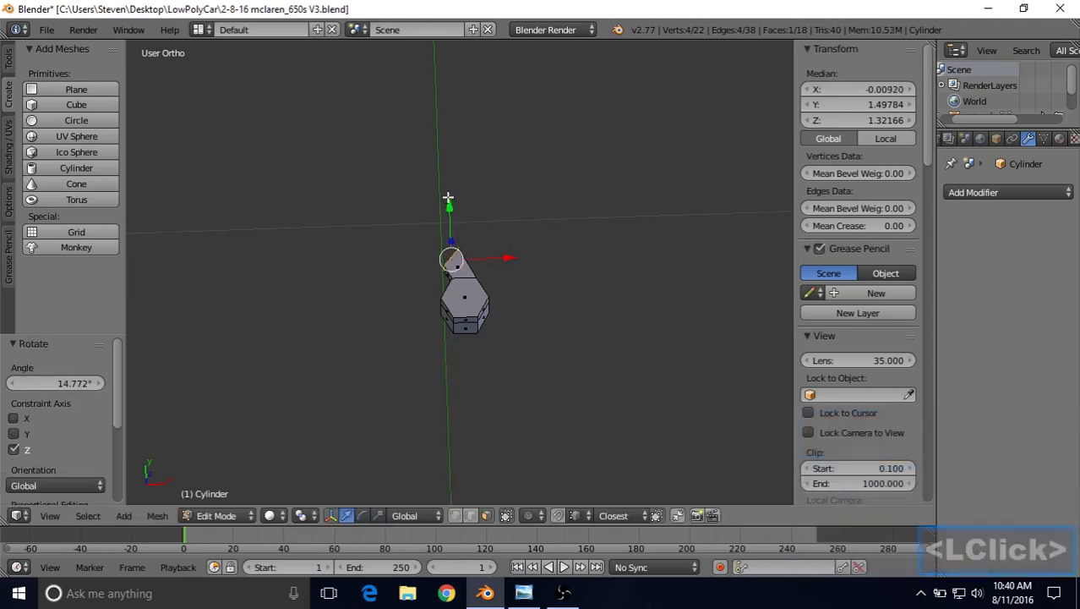
{"action": "left_click_drag", "start_coordinate": [449, 201], "coordinate": [449, 204]}
{"action": "scroll", "coordinate": [492, 222], "scroll_direction": "down", "scroll_amount": 1}
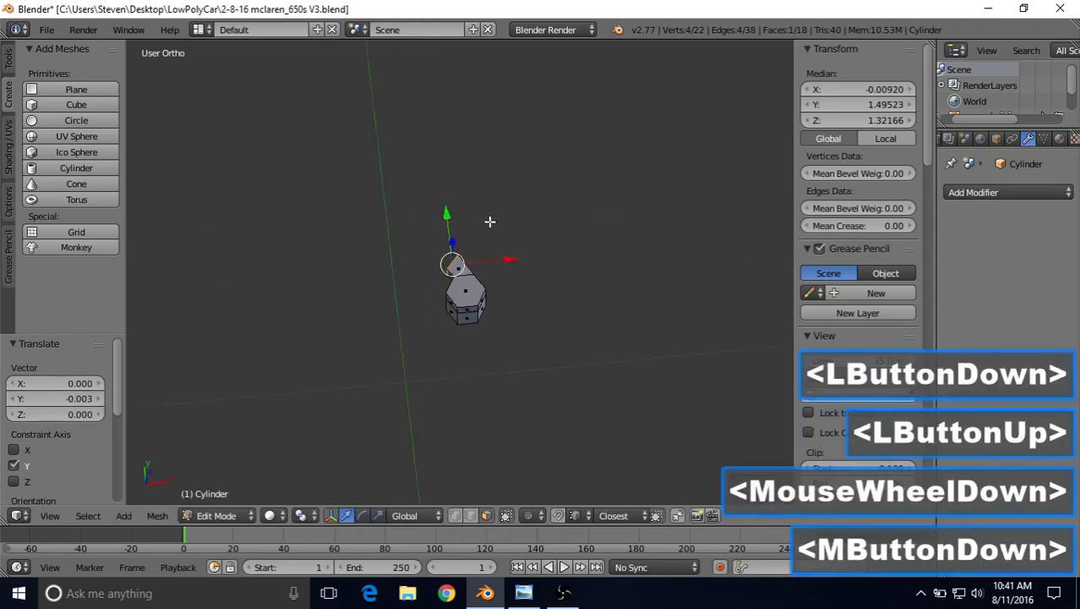
- Extrude the angled end face into a long arm toward negative X, to a median of about X -0.154, Y 1.506
{"action": "middle_click_drag", "start_coordinate": [492, 221], "coordinate": [450, 212]}
{"action": "scroll", "coordinate": [508, 219], "scroll_direction": "up", "scroll_amount": 2}
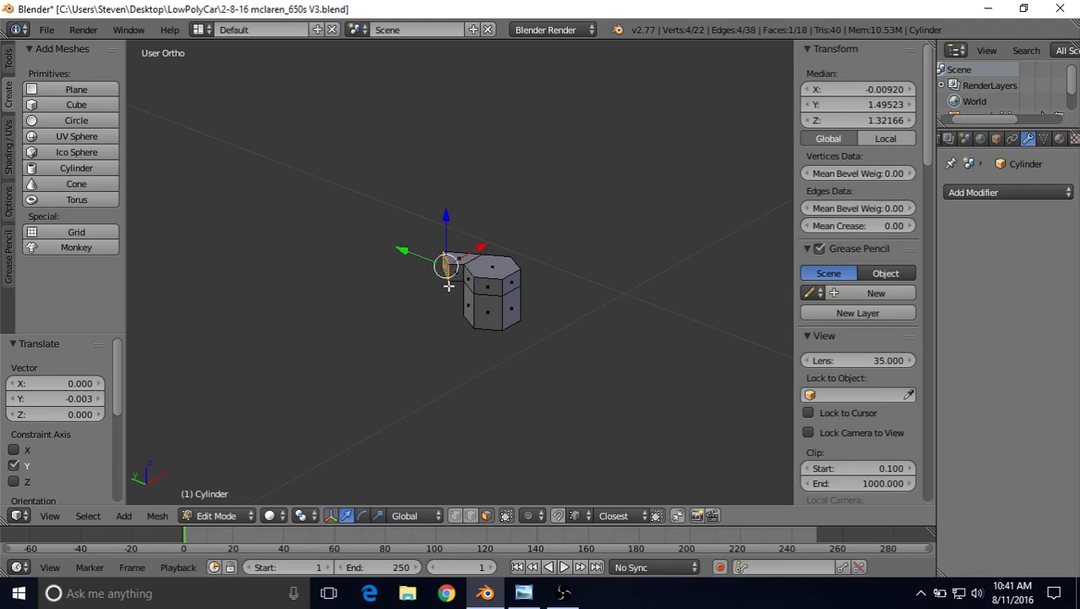
{"action": "middle_click_drag", "start_coordinate": [521, 251], "coordinate": [519, 296]}
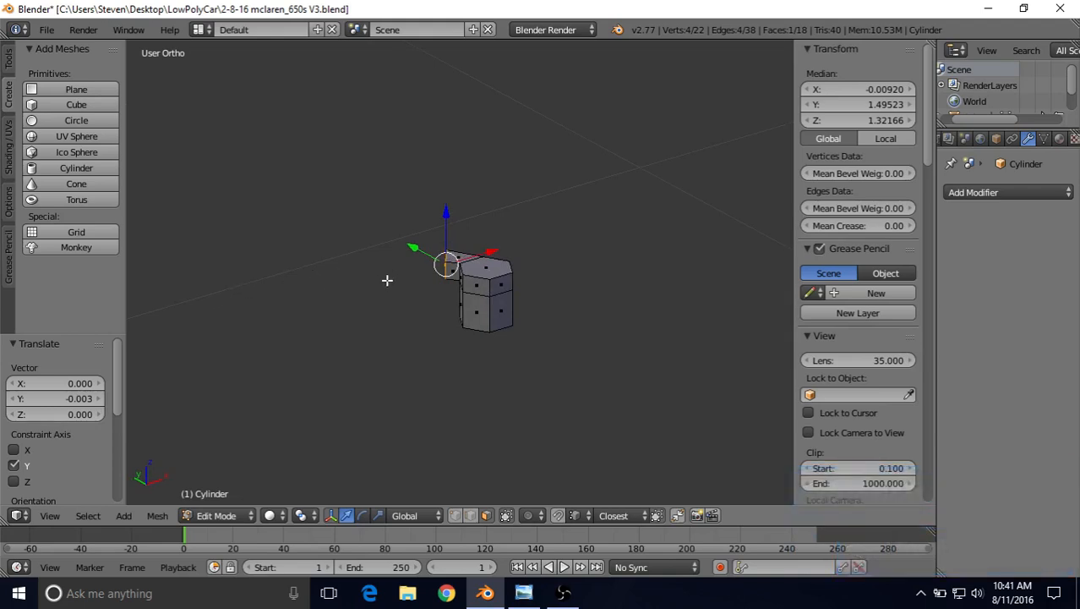
{"action": "middle_click_drag", "start_coordinate": [499, 253], "coordinate": [514, 263]}
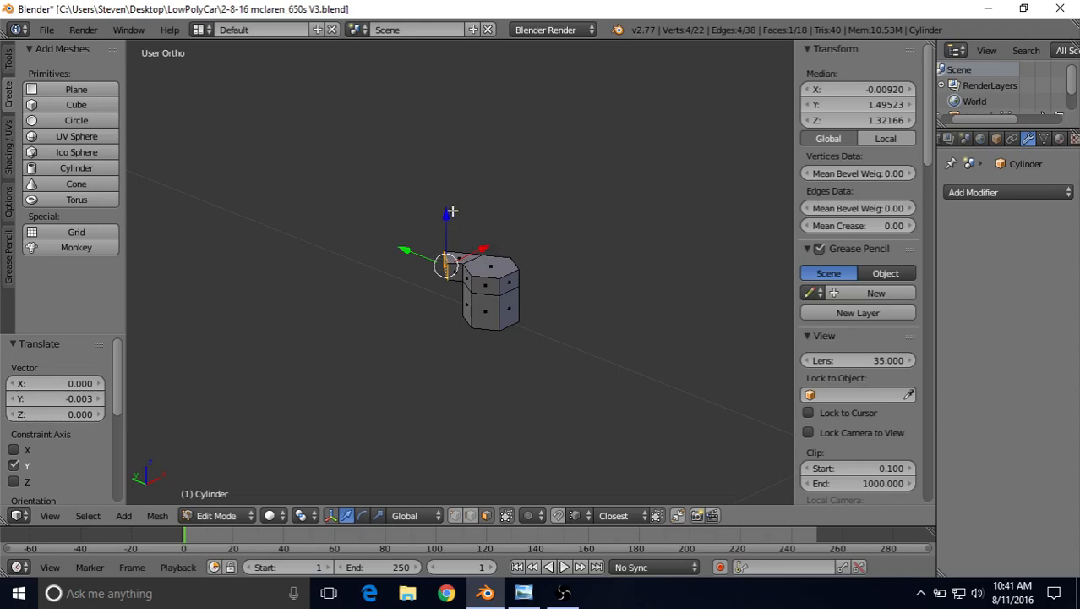
{"action": "middle_click_drag", "start_coordinate": [445, 260], "coordinate": [377, 333]}
{"action": "scroll", "coordinate": [417, 282], "scroll_direction": "down", "scroll_amount": 1}
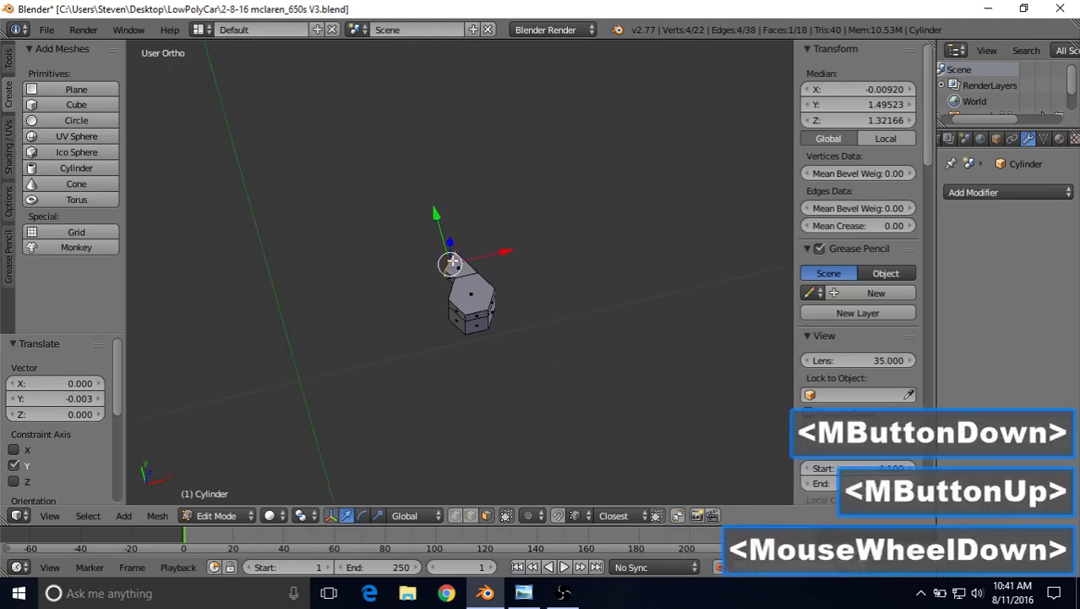
{"action": "middle_click_drag", "start_coordinate": [454, 261], "coordinate": [433, 266]}
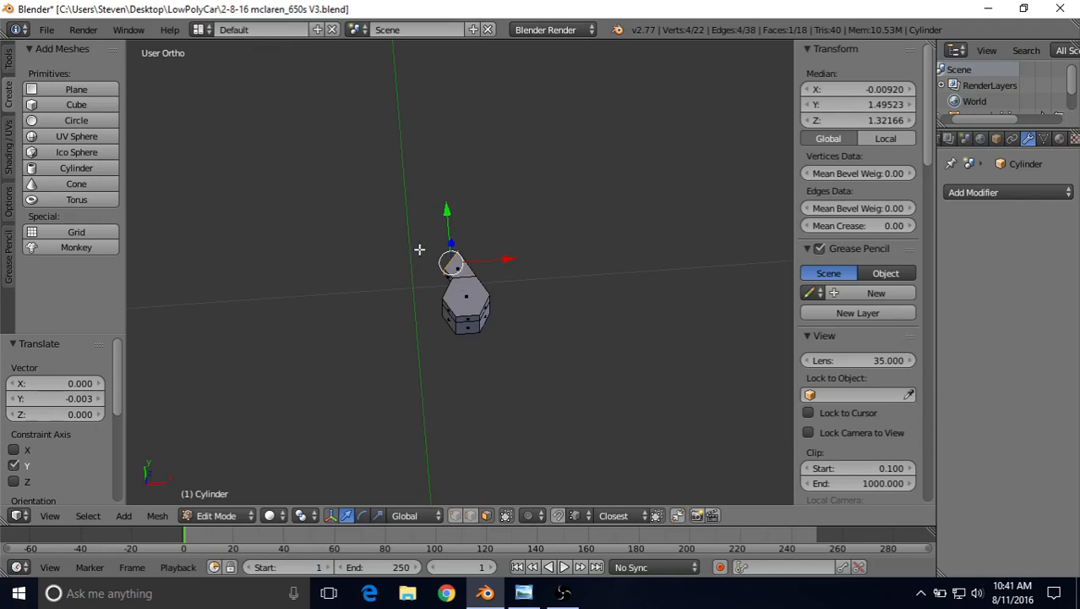
{"action": "key", "text": "e"}
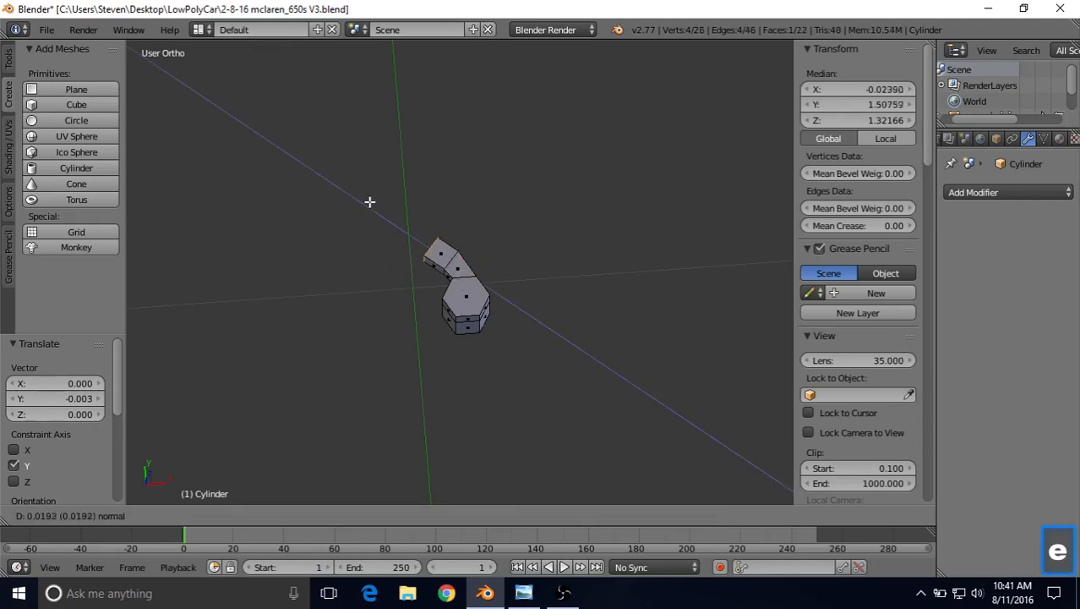
{"action": "right_click", "coordinate": [377, 207]}
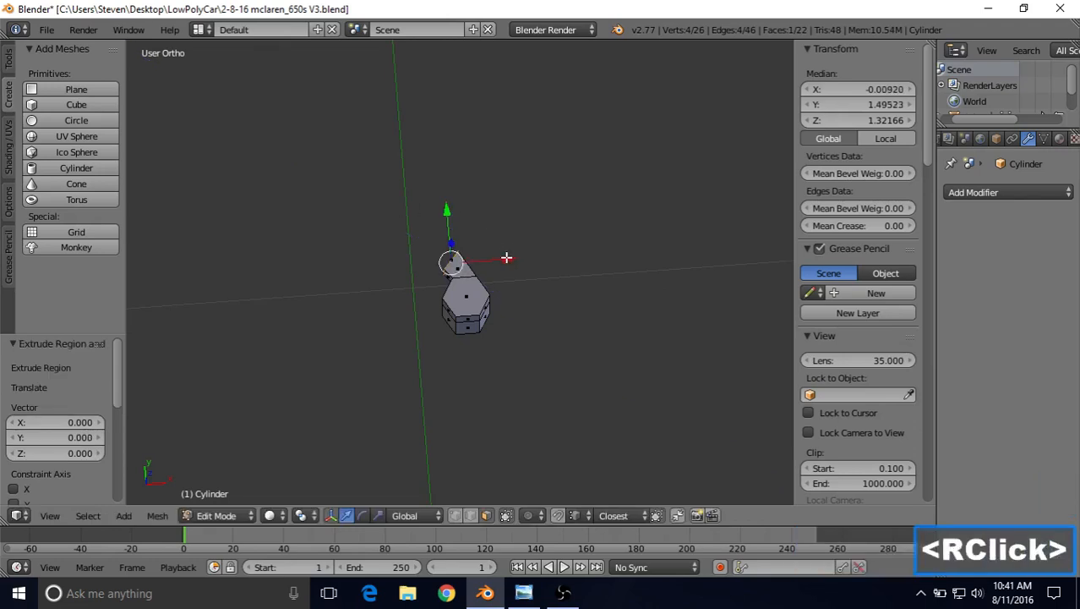
{"action": "left_click_drag", "start_coordinate": [507, 257], "coordinate": [366, 254]}
{"action": "left_click_drag", "start_coordinate": [308, 221], "coordinate": [303, 204]}
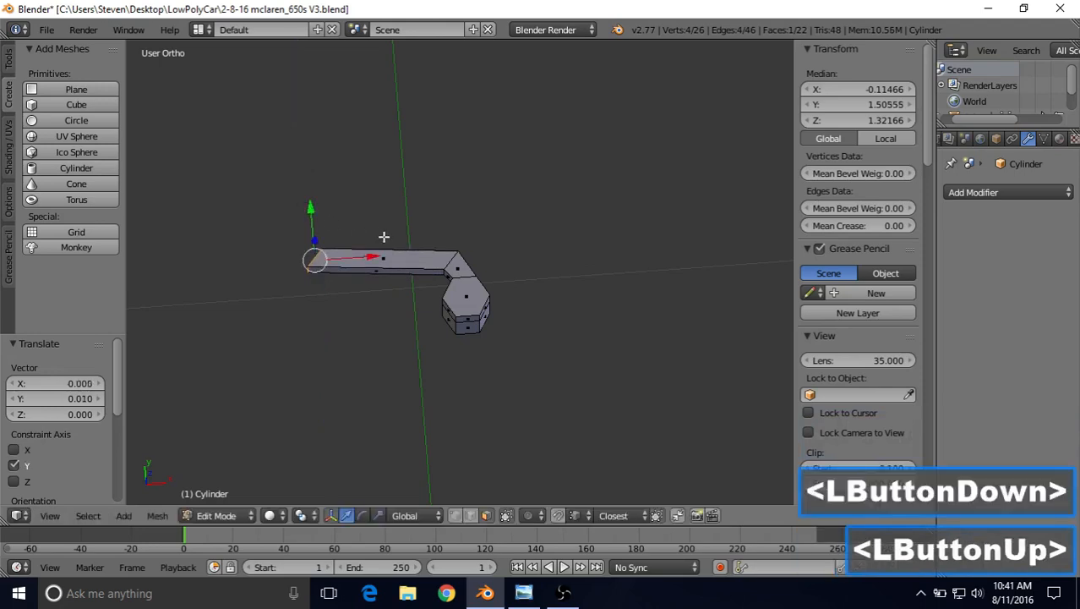
{"action": "left_click_drag", "start_coordinate": [370, 258], "coordinate": [316, 257]}
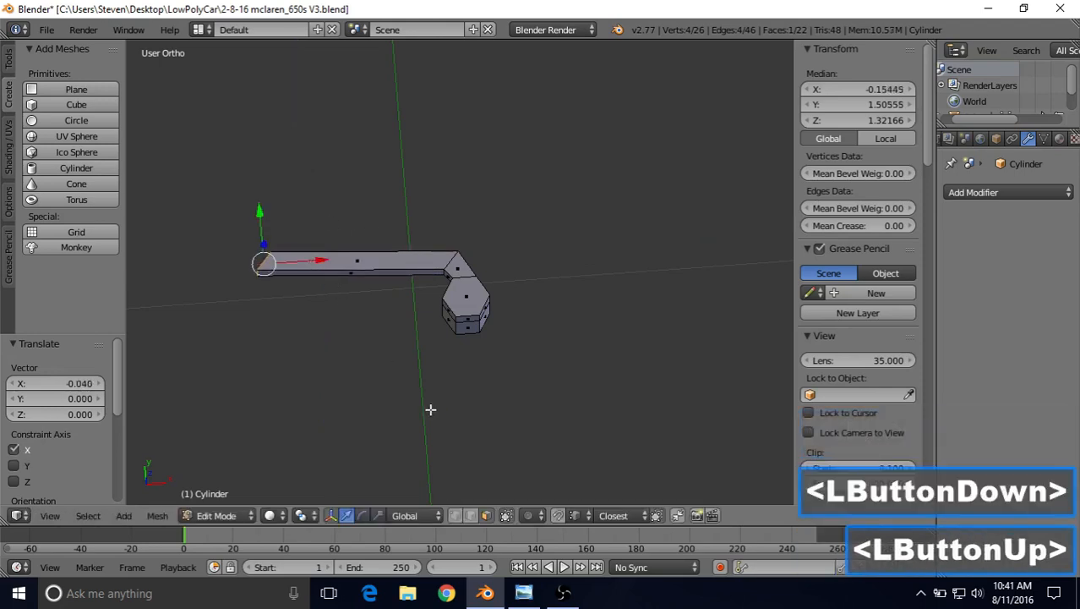
- Check the Front View reference photo and shift the arm's end face about -0.016 in X and -0.002 in Y
{"action": "left_click", "coordinate": [525, 593]}
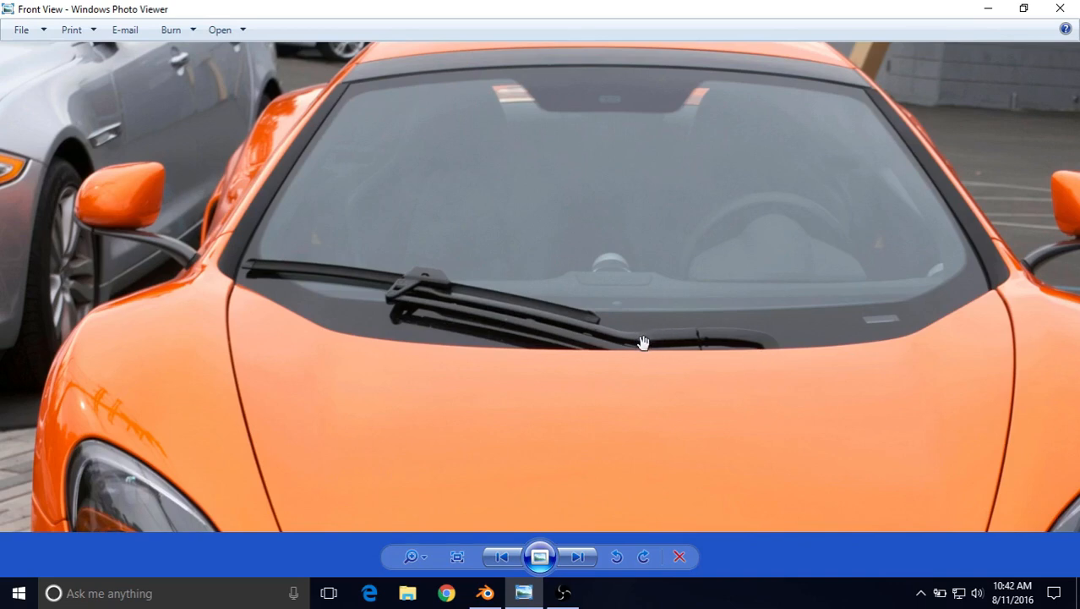
{"action": "left_click", "coordinate": [485, 593]}
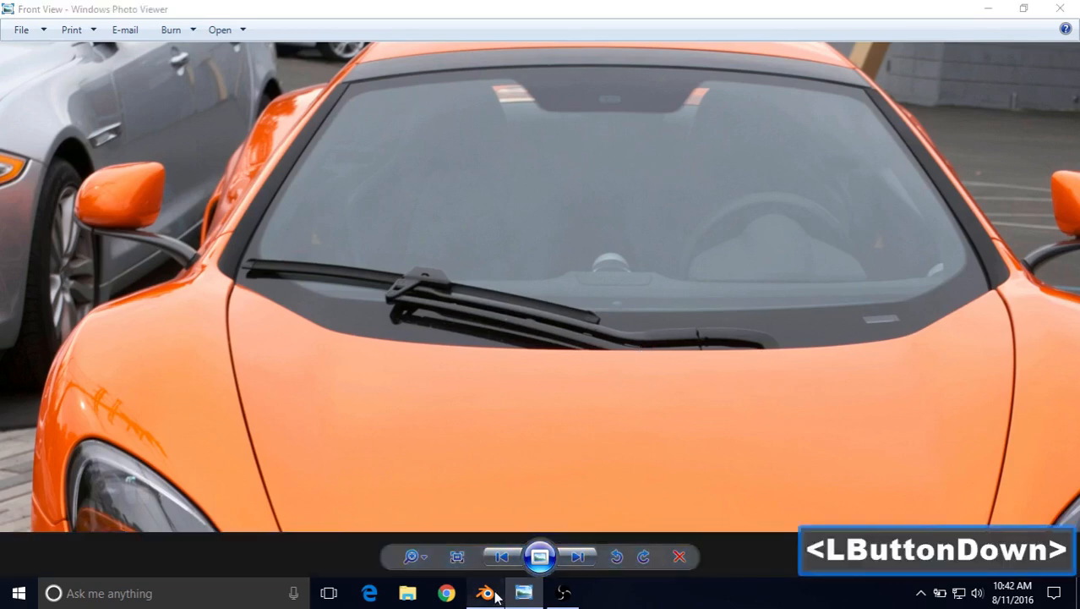
{"action": "left_click_drag", "start_coordinate": [319, 259], "coordinate": [293, 262]}
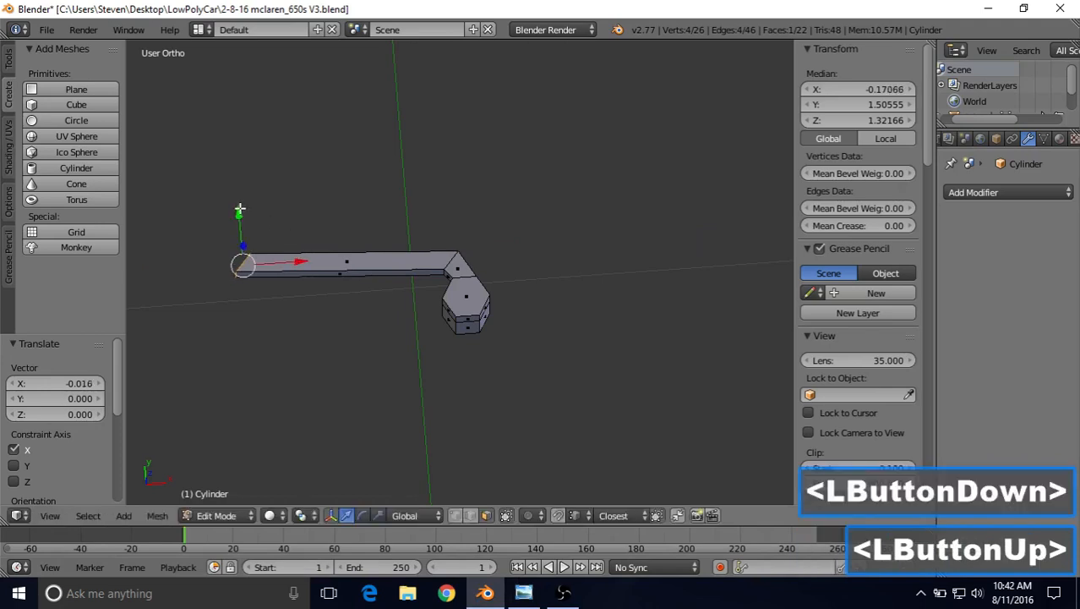
{"action": "left_click_drag", "start_coordinate": [240, 209], "coordinate": [240, 212]}
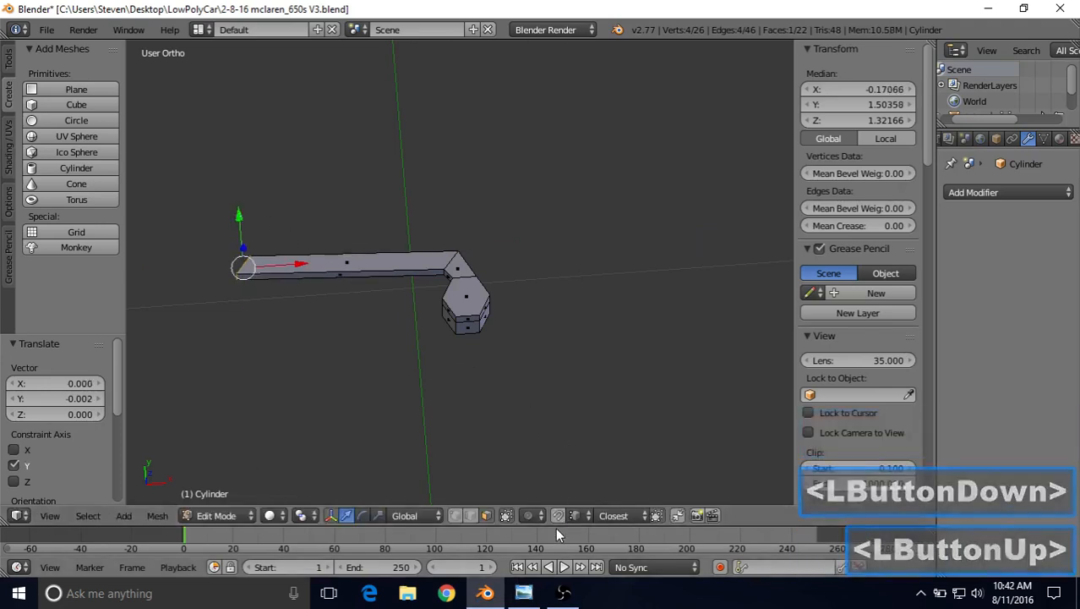
- Recheck the wiper in the reference photo and add one centred loop cut across the long arm segment
{"action": "left_click", "coordinate": [524, 593]}
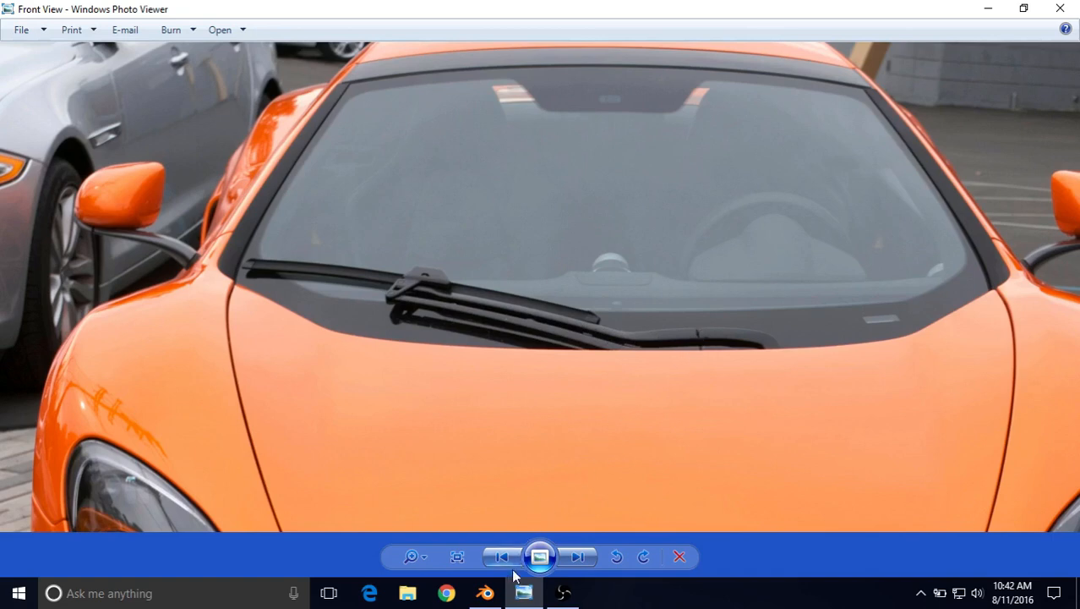
{"action": "left_click", "coordinate": [491, 592]}
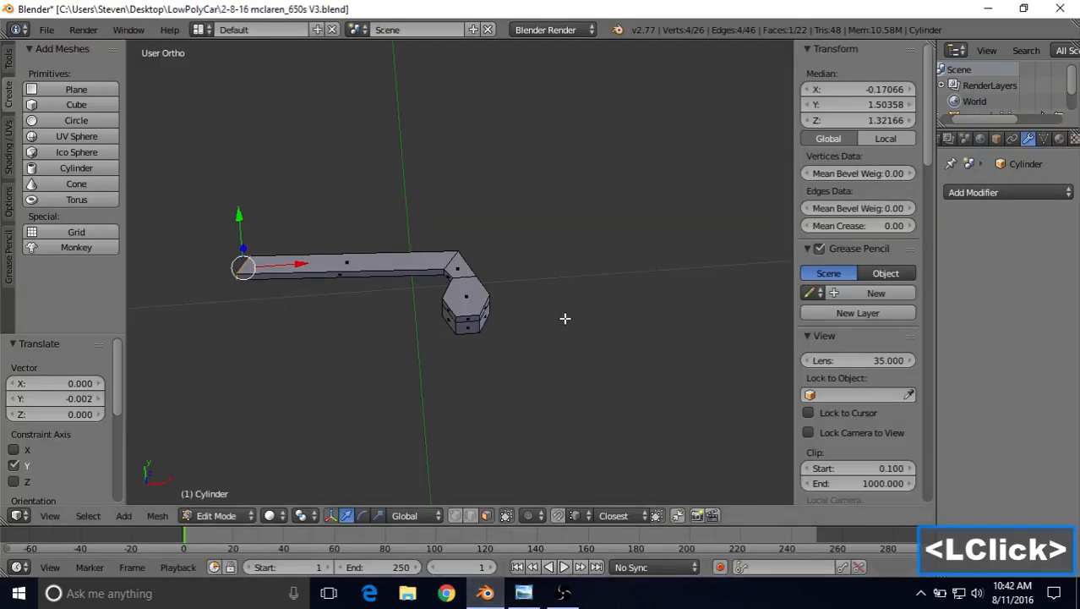
{"action": "key", "text": "ctrl+r"}
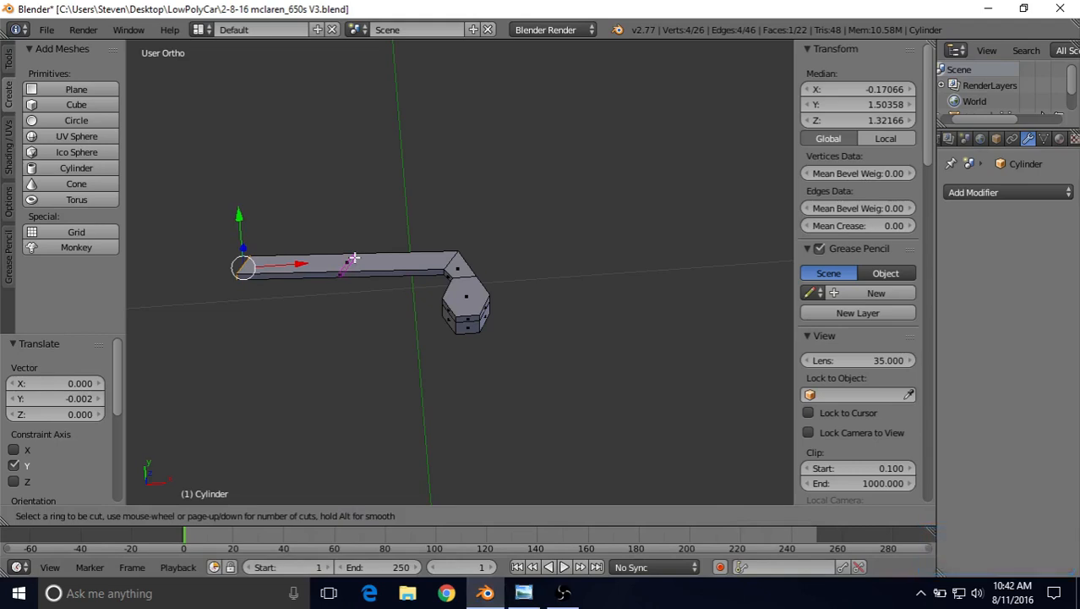
{"action": "left_click", "coordinate": [353, 257]}
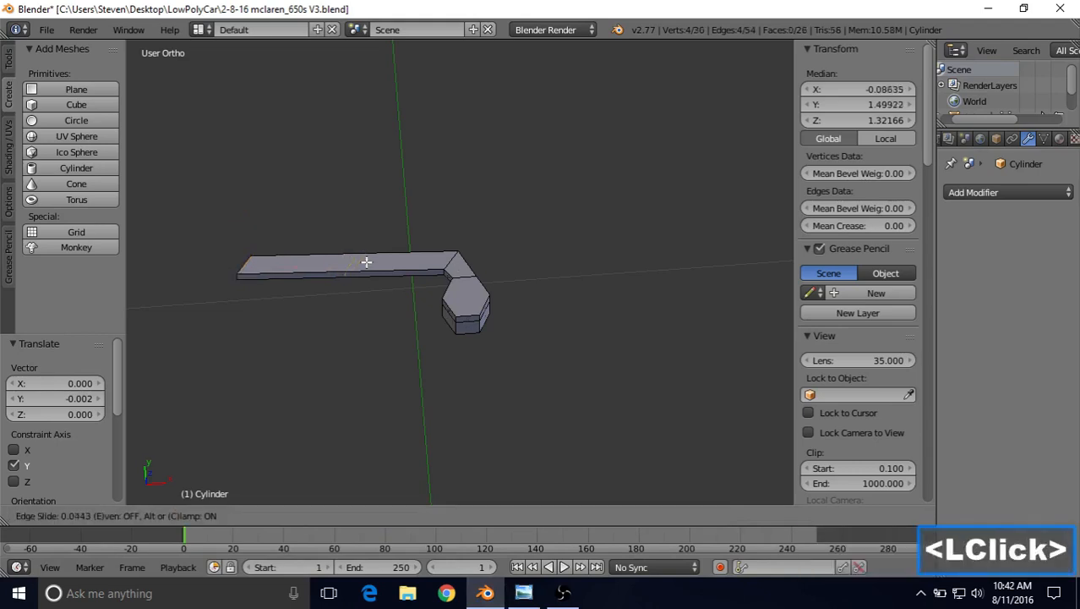
{"action": "right_click", "coordinate": [366, 262]}
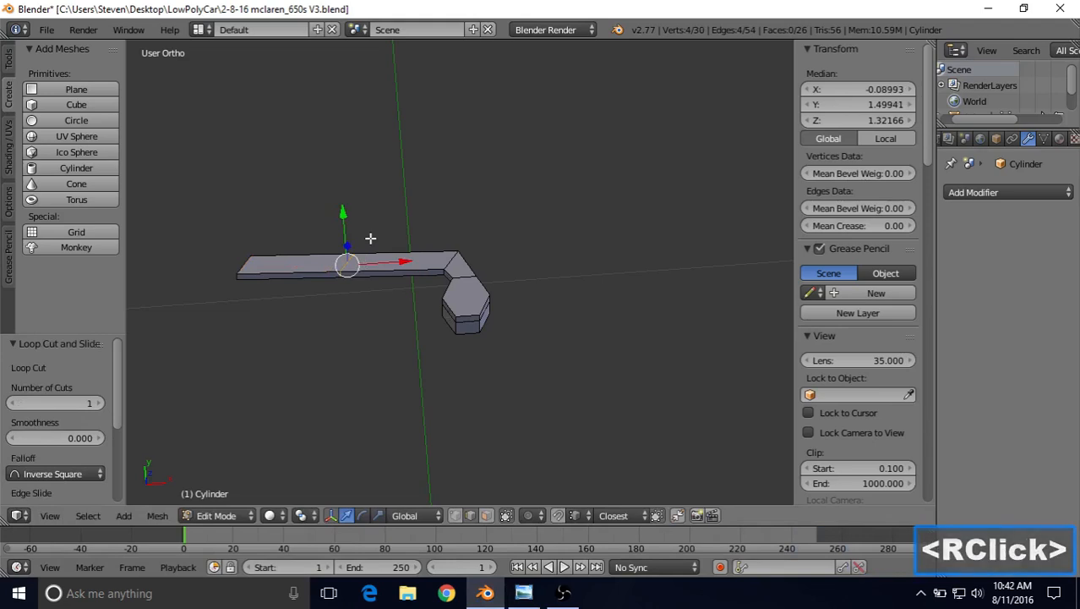
- Move the new middle edge loop about 0.004 in Y and scale it to about 1.188 along Y
{"action": "middle_click_drag", "start_coordinate": [371, 239], "coordinate": [438, 212]}
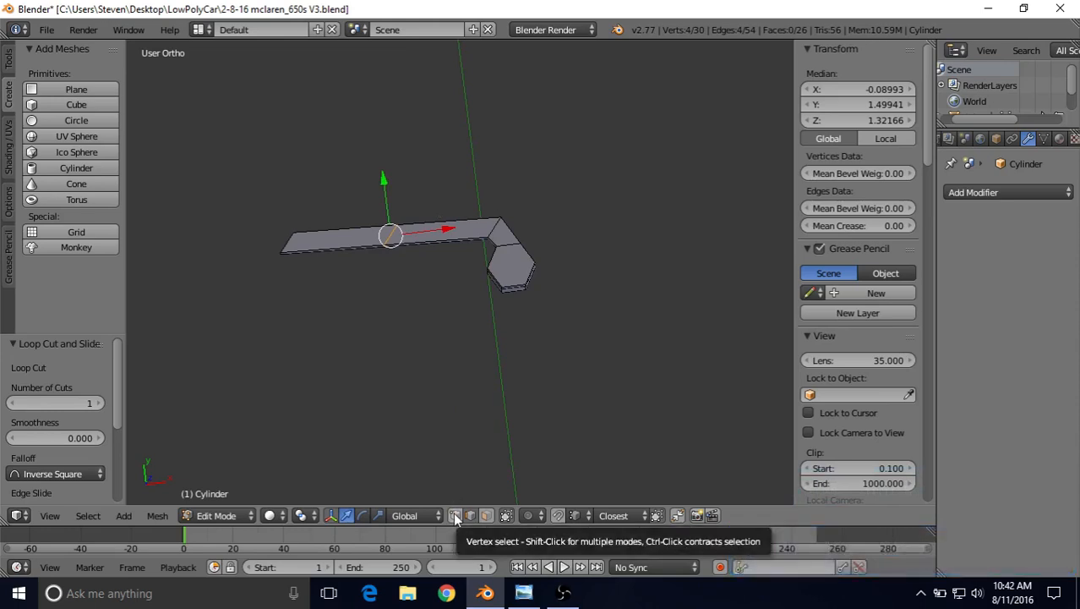
{"action": "left_click_drag", "start_coordinate": [381, 176], "coordinate": [386, 173]}
{"action": "key", "text": "s"}
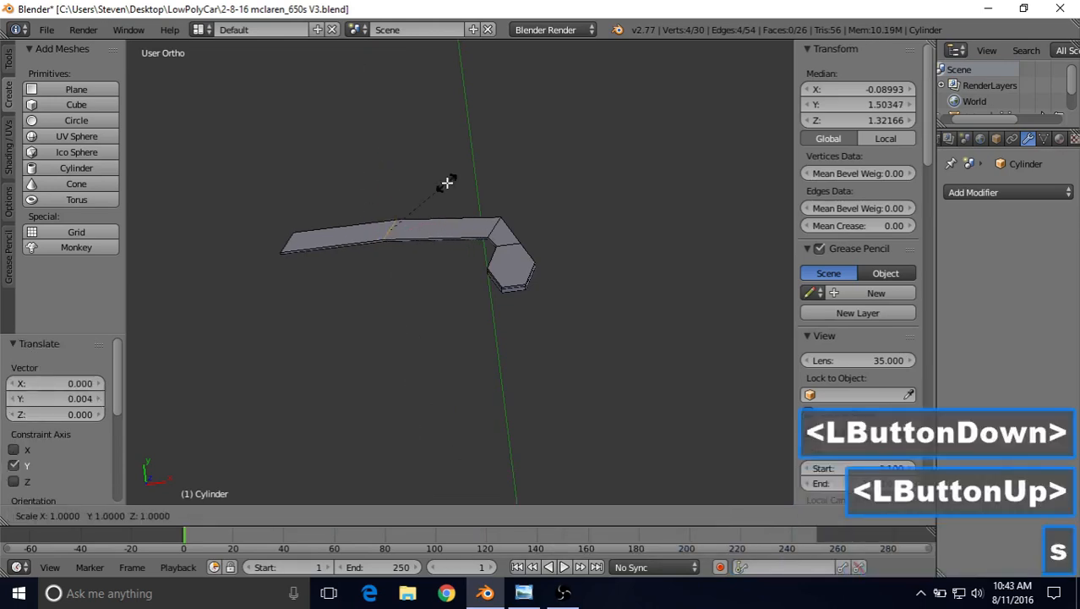
{"action": "key", "text": "y"}
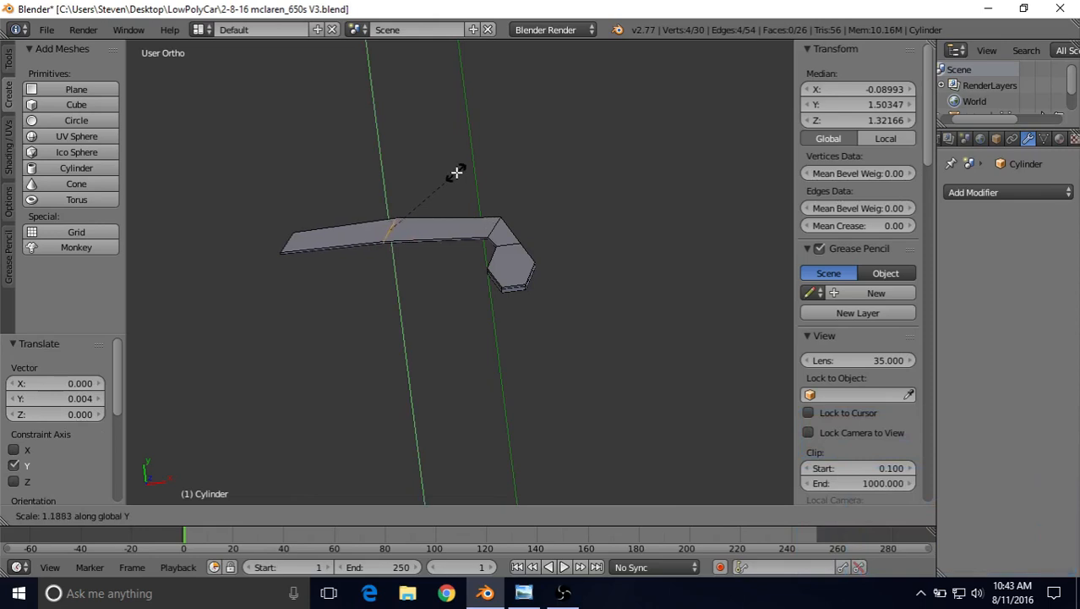
{"action": "left_click", "coordinate": [457, 173]}
- Add another loop cut in the outer arm segment and slide it close to the arm's tip, to about X -0.158
{"action": "middle_click_drag", "start_coordinate": [485, 220], "coordinate": [418, 230]}
{"action": "scroll", "coordinate": [440, 216], "scroll_direction": "down", "scroll_amount": 2}
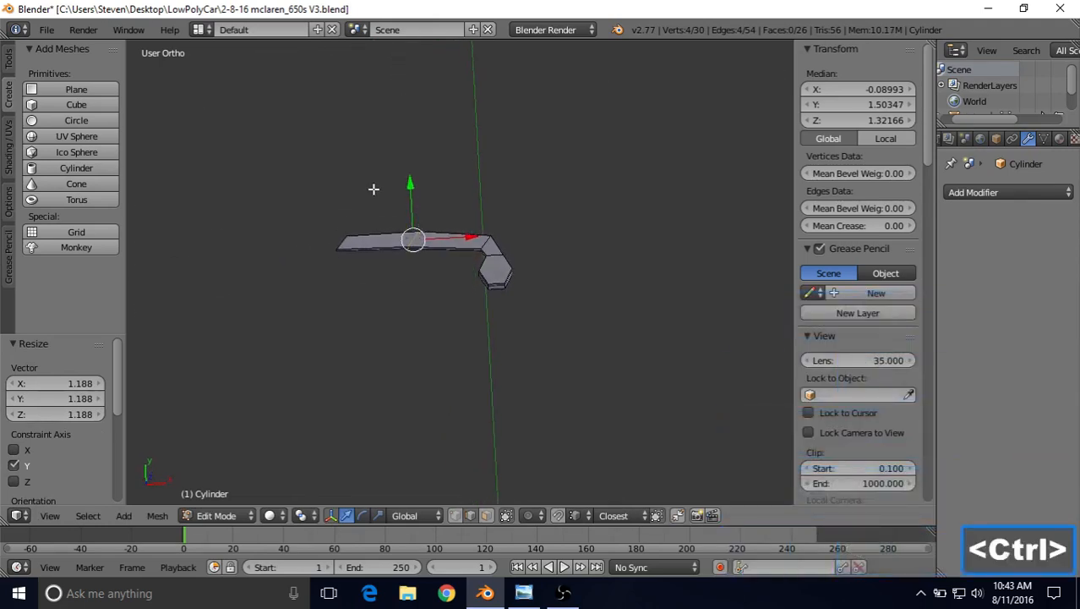
{"action": "key", "text": "ctrl+r"}
{"action": "left_click", "coordinate": [369, 219]}
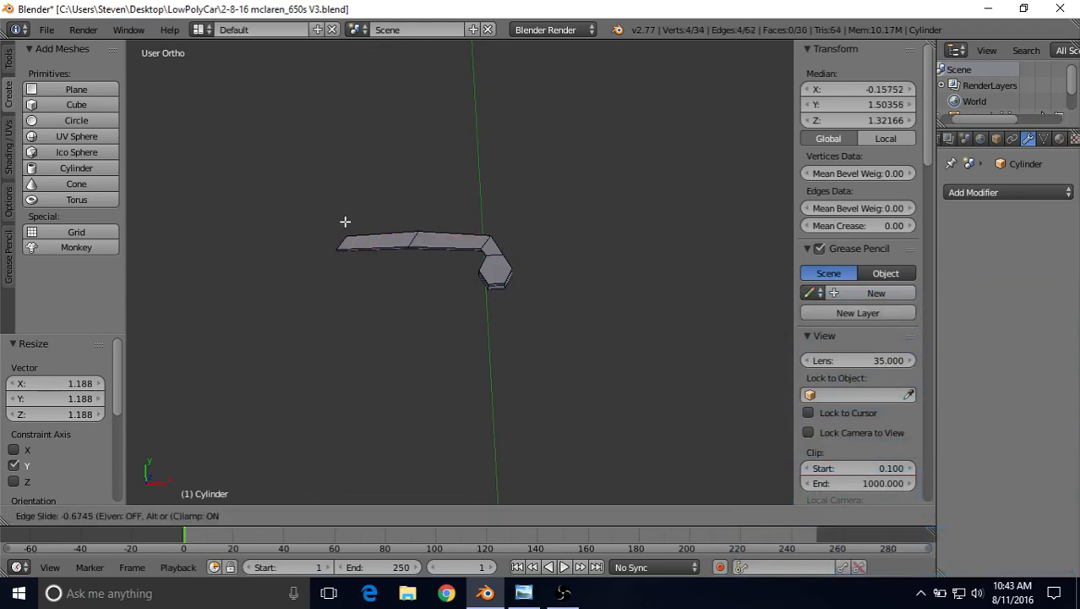
{"action": "left_click", "coordinate": [344, 222]}
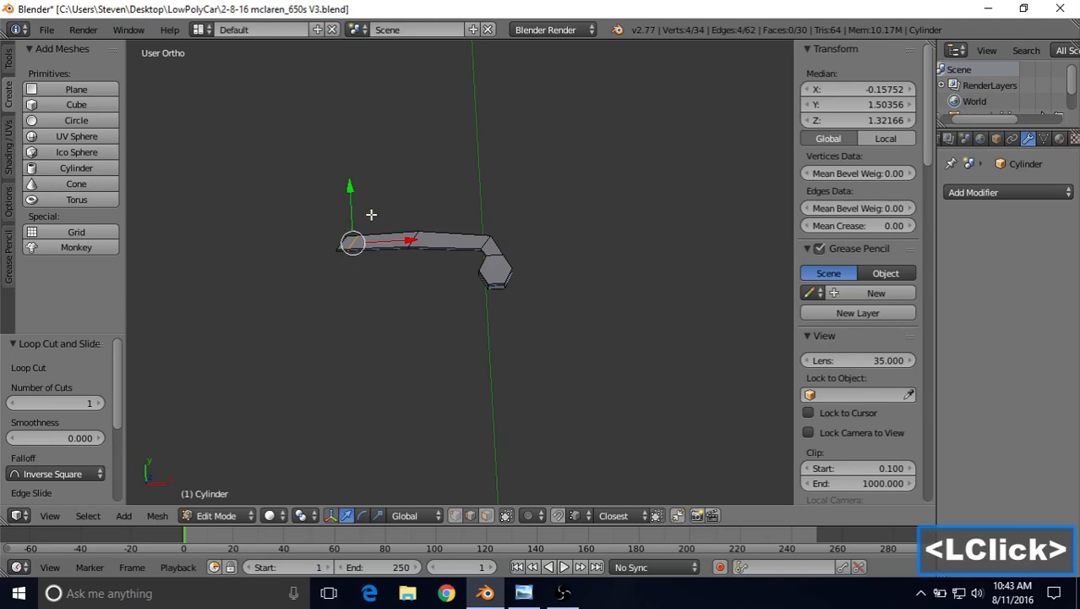
- Switch to face selection and scale the arm's end face to about 0.495 in X and Y, keeping Z locked
{"action": "middle_click_drag", "start_coordinate": [370, 216], "coordinate": [443, 266], "text": "shift"}
{"action": "scroll", "coordinate": [452, 220], "scroll_direction": "up", "scroll_amount": 4}
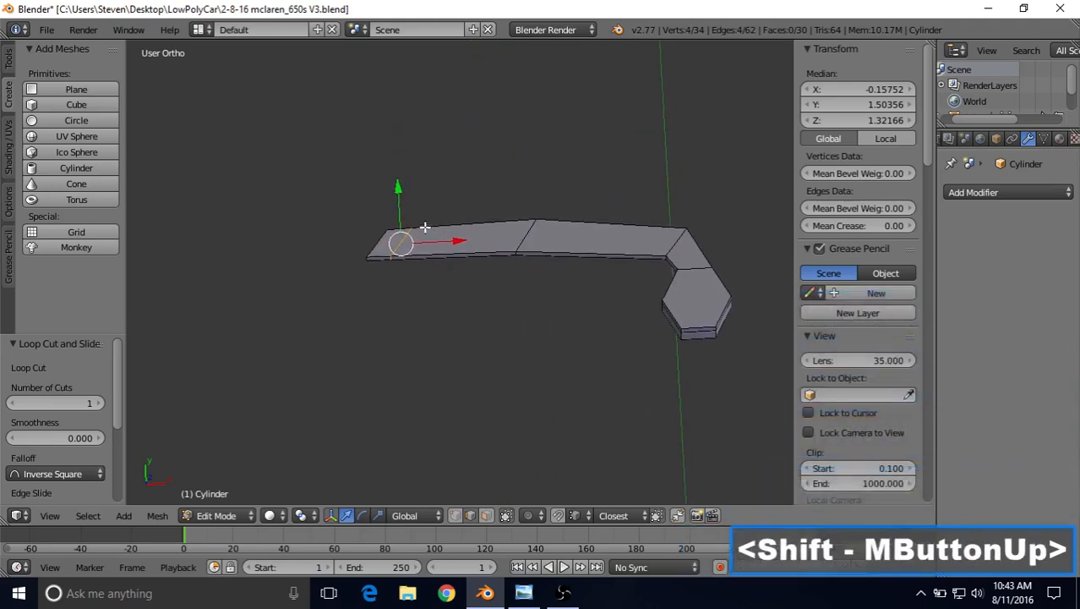
{"action": "left_click", "coordinate": [482, 431]}
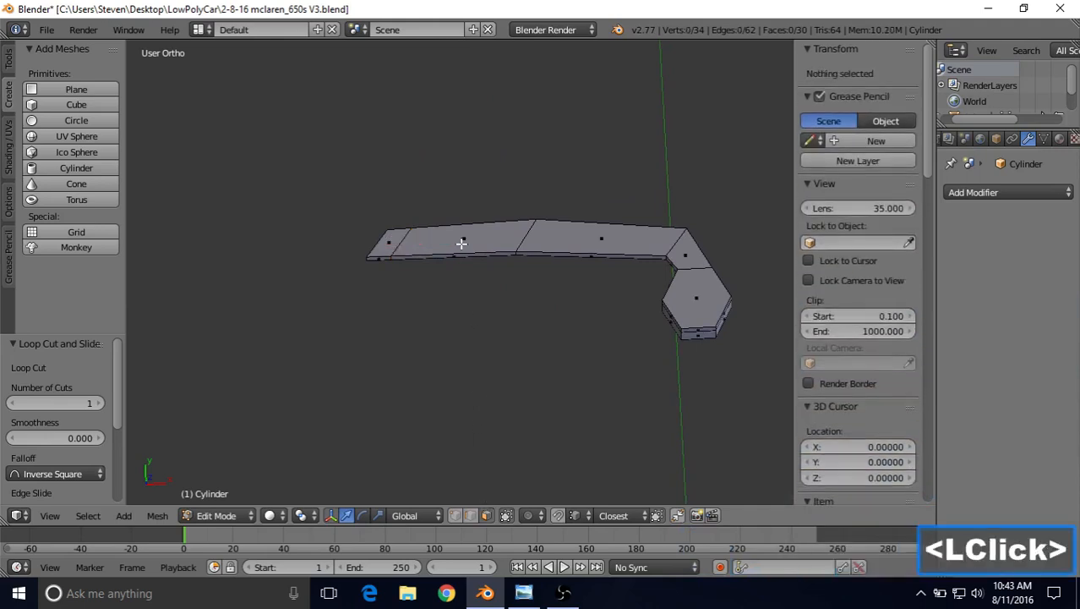
{"action": "middle_click_drag", "start_coordinate": [478, 226], "coordinate": [586, 146]}
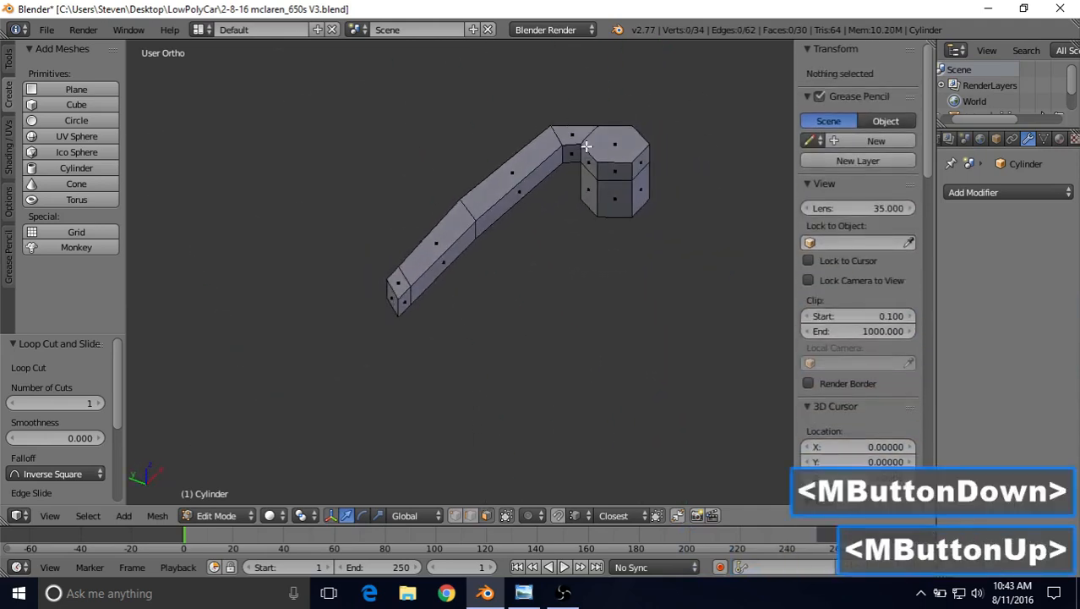
{"action": "right_click", "coordinate": [393, 294]}
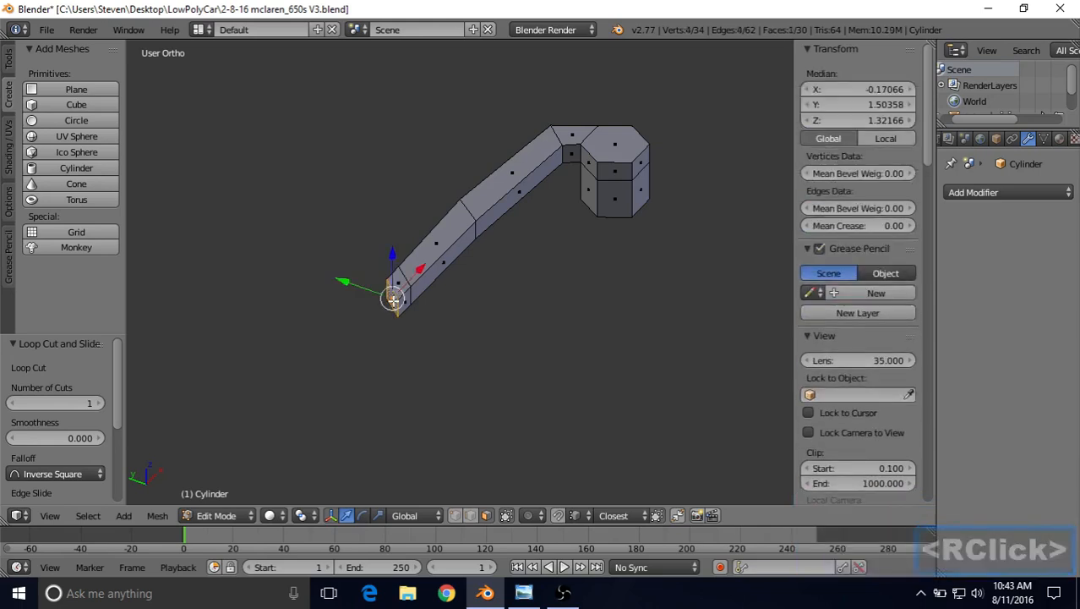
{"action": "key", "text": "s"}
{"action": "right_click", "coordinate": [480, 206]}
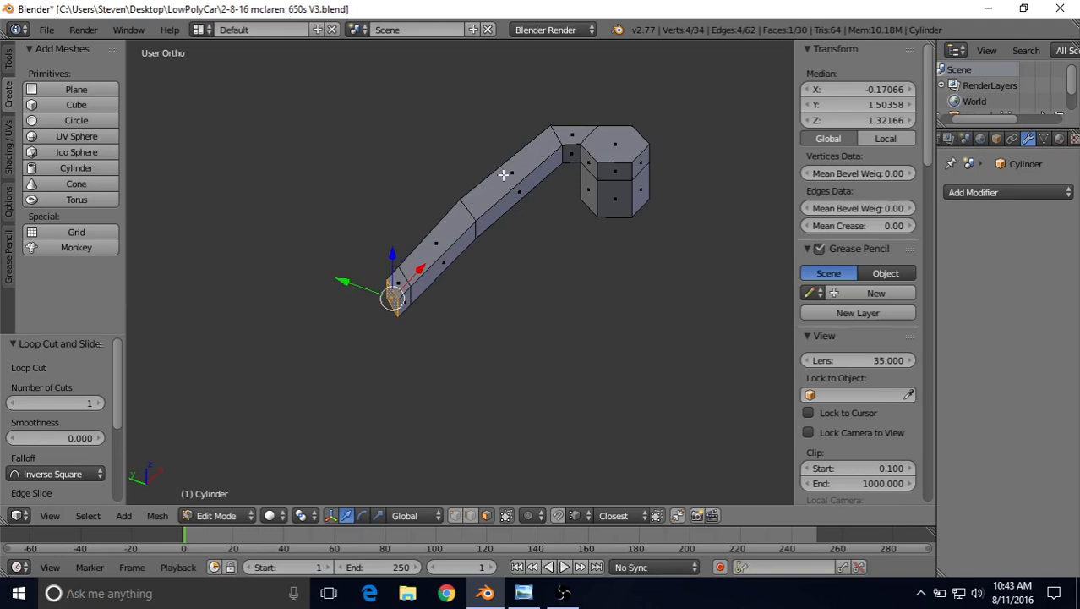
{"action": "key", "text": "s"}
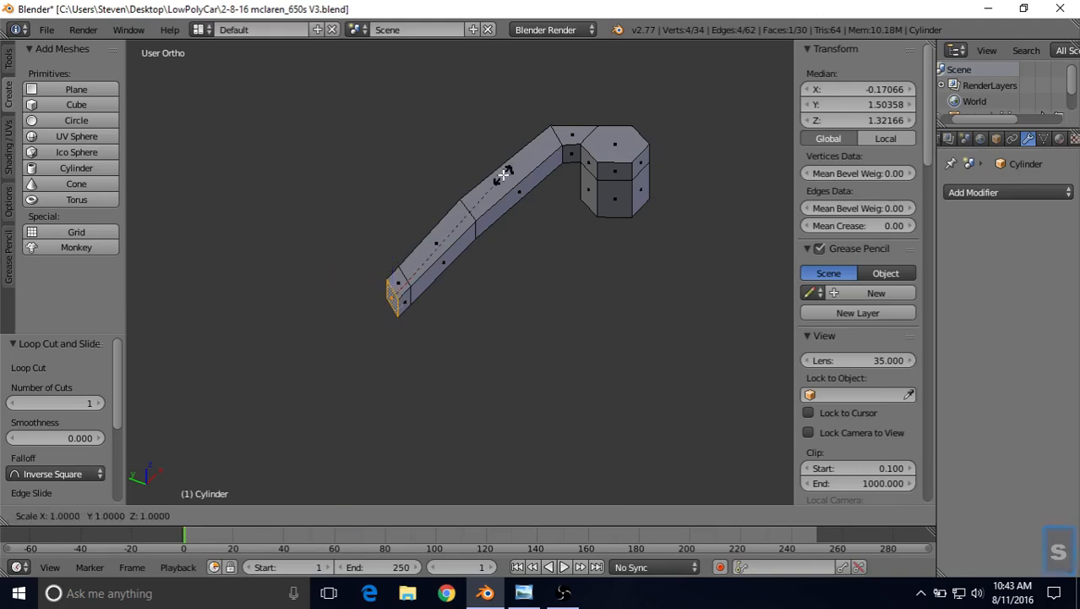
{"action": "key", "text": "z"}
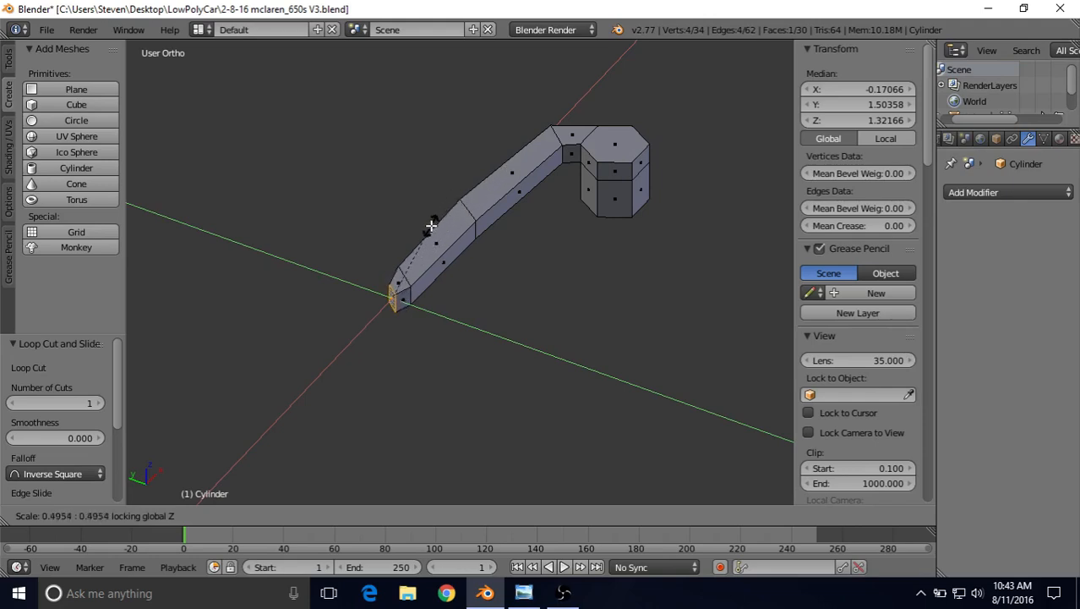
{"action": "left_click", "coordinate": [431, 225]}
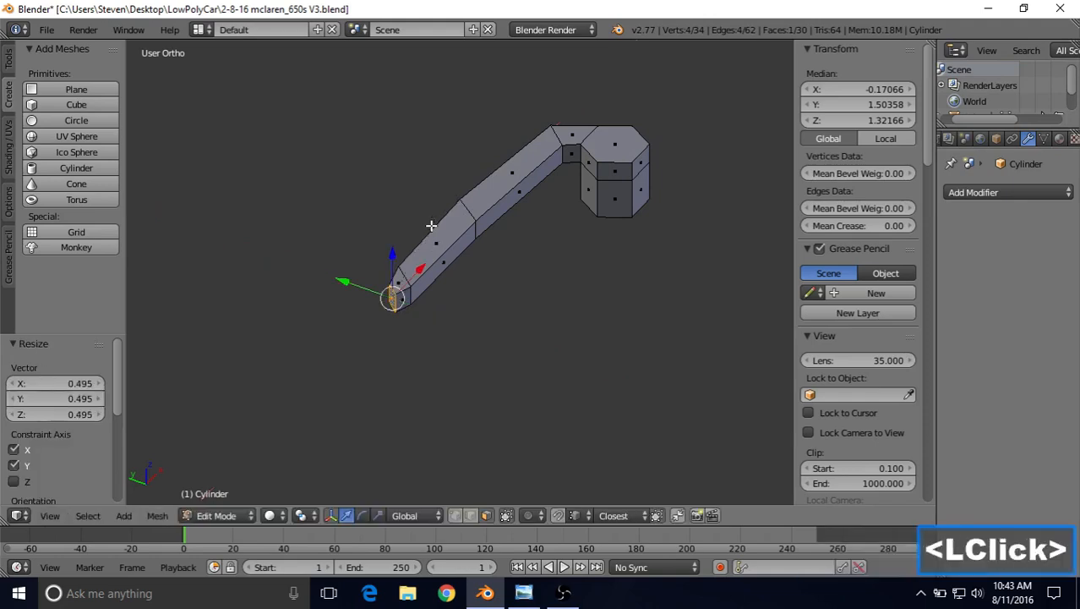
- Move the narrowed end face about -0.001 in Y
{"action": "scroll", "coordinate": [430, 240], "scroll_direction": "down", "scroll_amount": 2}
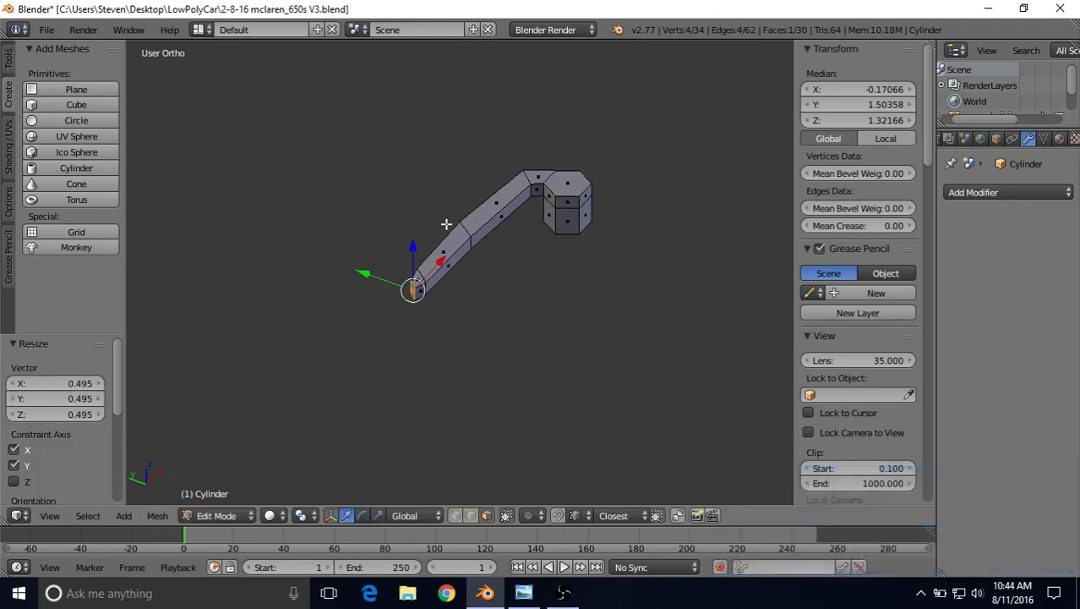
{"action": "middle_click_drag", "start_coordinate": [454, 190], "coordinate": [371, 208]}
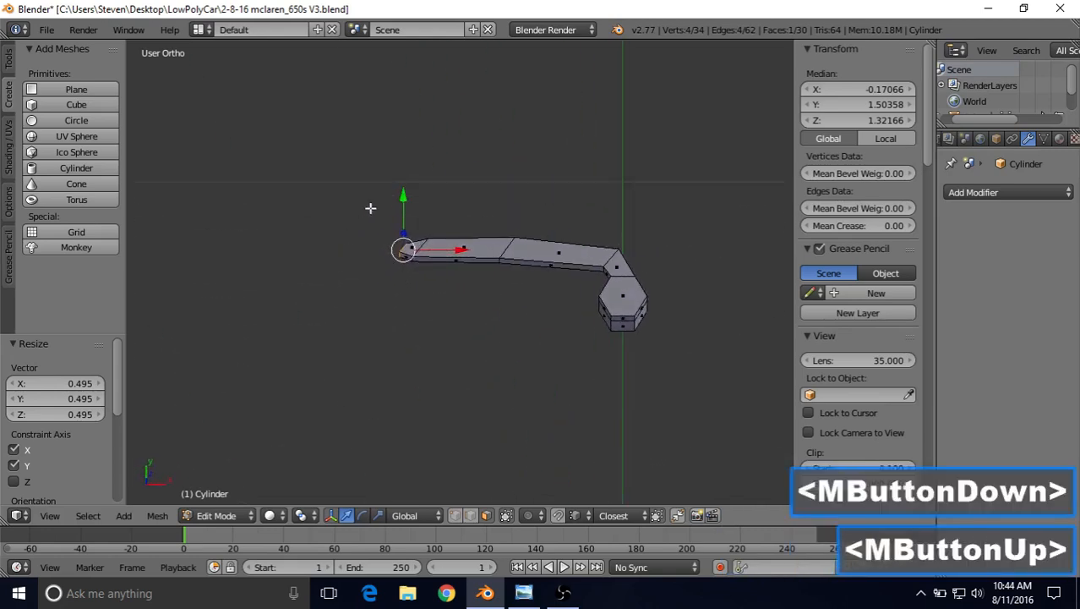
{"action": "left_click_drag", "start_coordinate": [401, 188], "coordinate": [402, 191]}
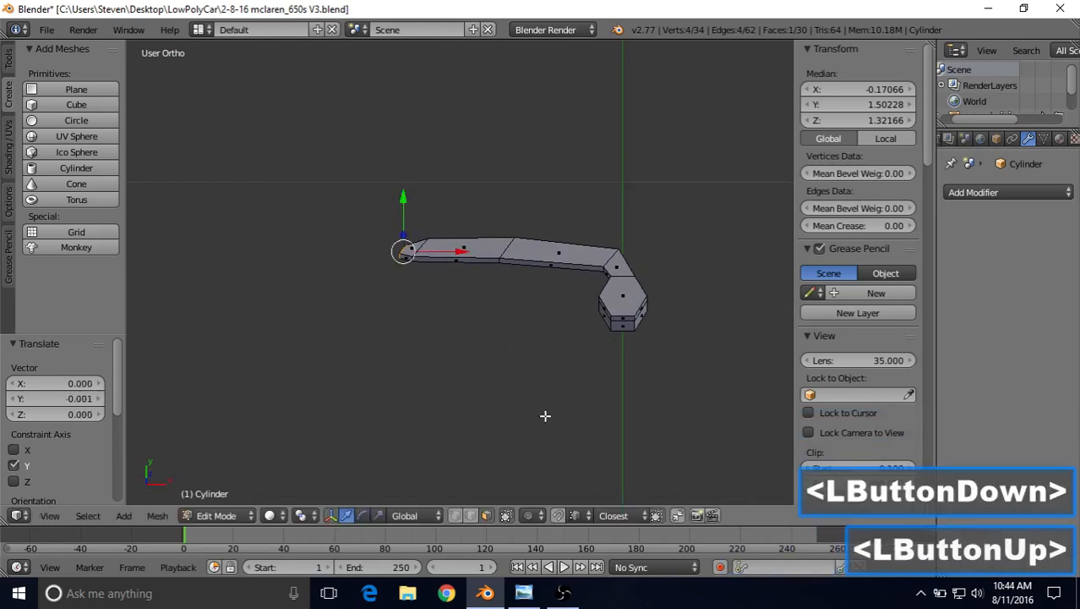
- Check the reference photo and extrude the narrowed end face into a thin angled rod, to a median of about X -0.367, Y 1.552
{"action": "left_click", "coordinate": [524, 592]}
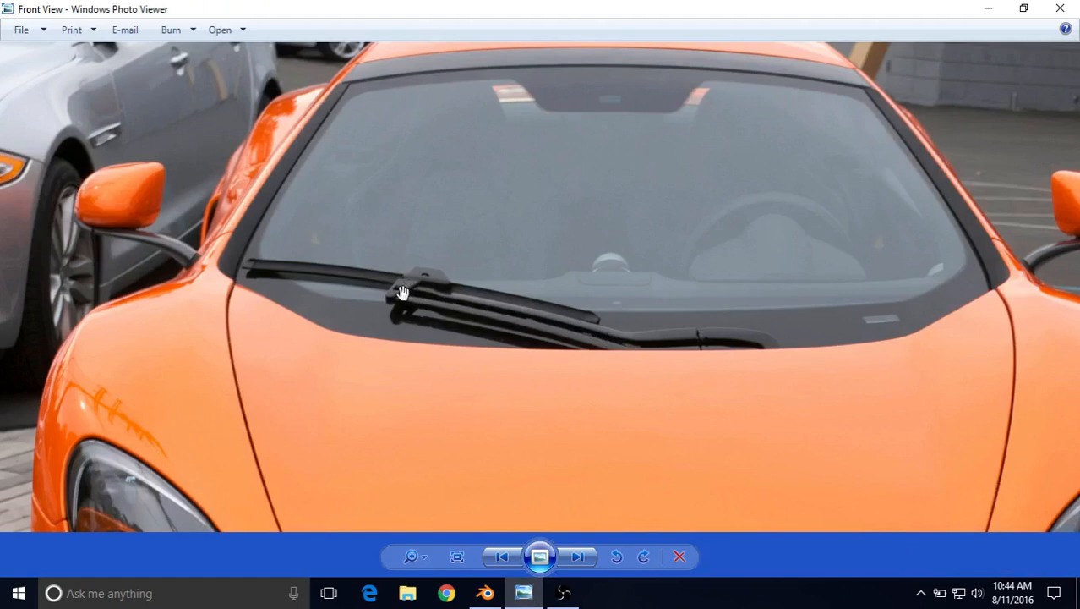
{"action": "left_click", "coordinate": [485, 593]}
{"action": "scroll", "coordinate": [426, 287], "scroll_direction": "down", "scroll_amount": 2}
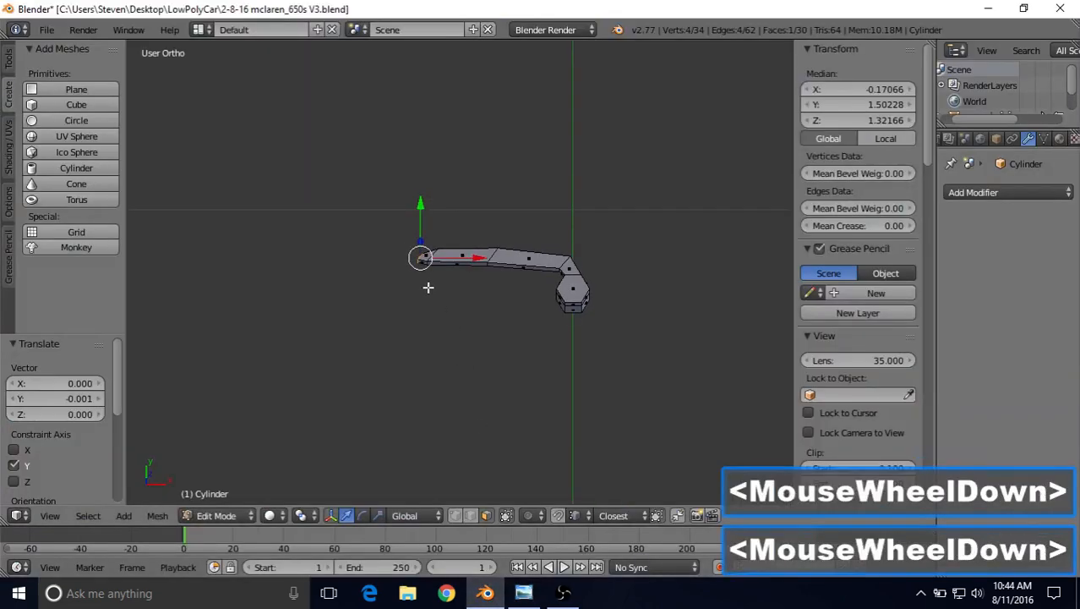
{"action": "key", "text": "e"}
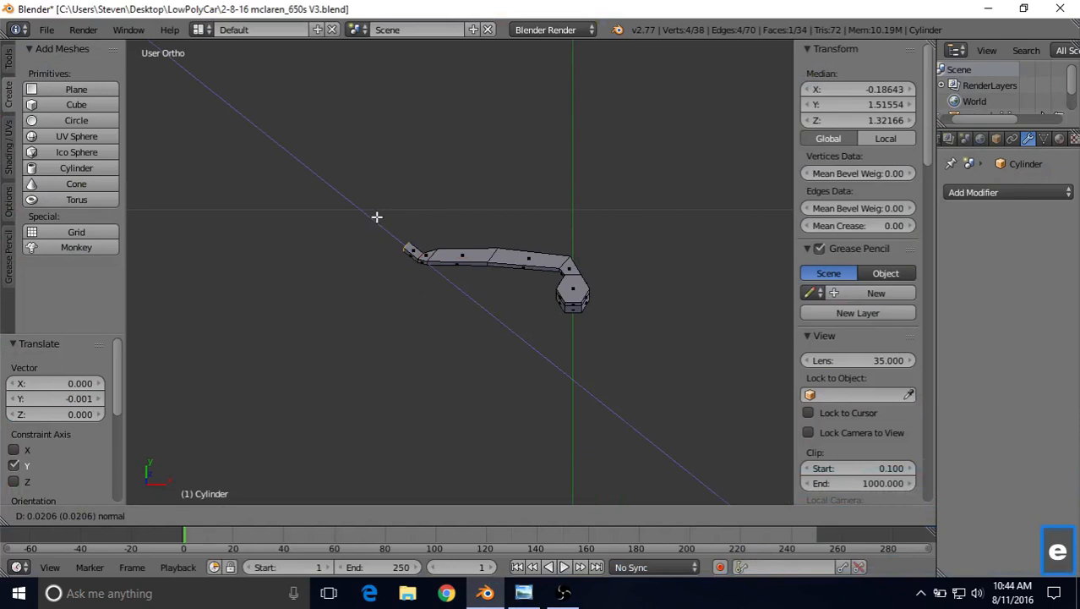
{"action": "right_click", "coordinate": [377, 217]}
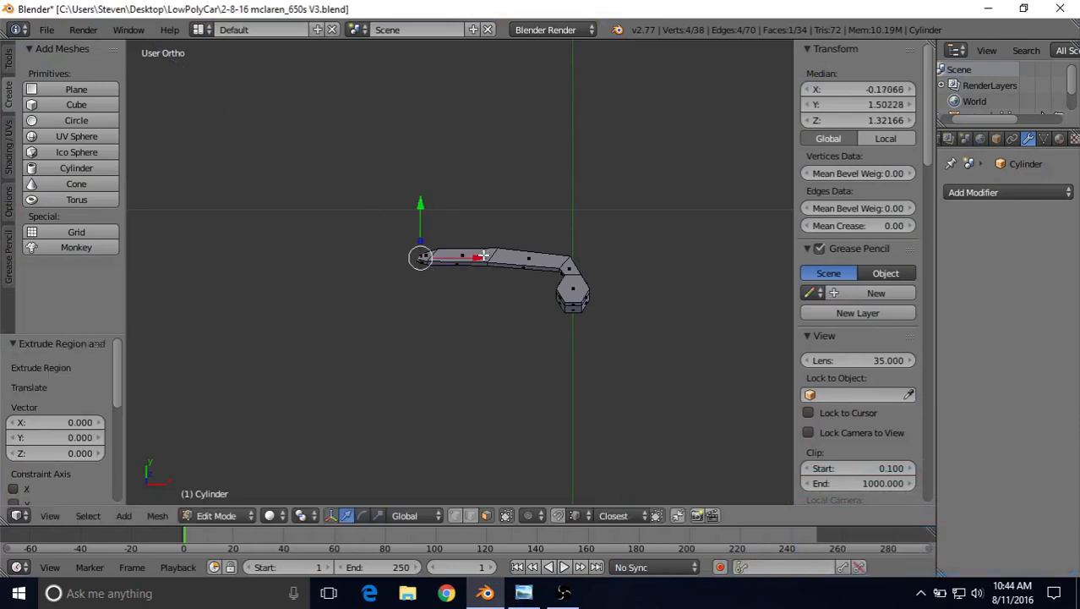
{"action": "left_click_drag", "start_coordinate": [481, 257], "coordinate": [306, 229]}
{"action": "left_click_drag", "start_coordinate": [244, 209], "coordinate": [246, 158]}
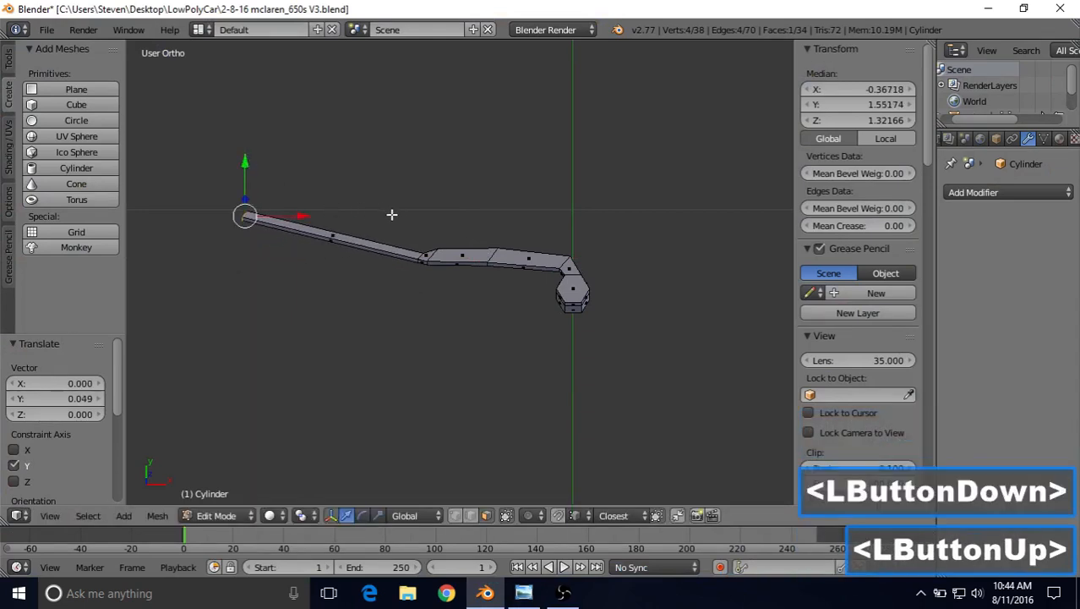
- Examine the wiper arm's shape from the top view and compare it with the Front View reference photo
{"action": "middle_click_drag", "start_coordinate": [391, 215], "coordinate": [410, 227]}
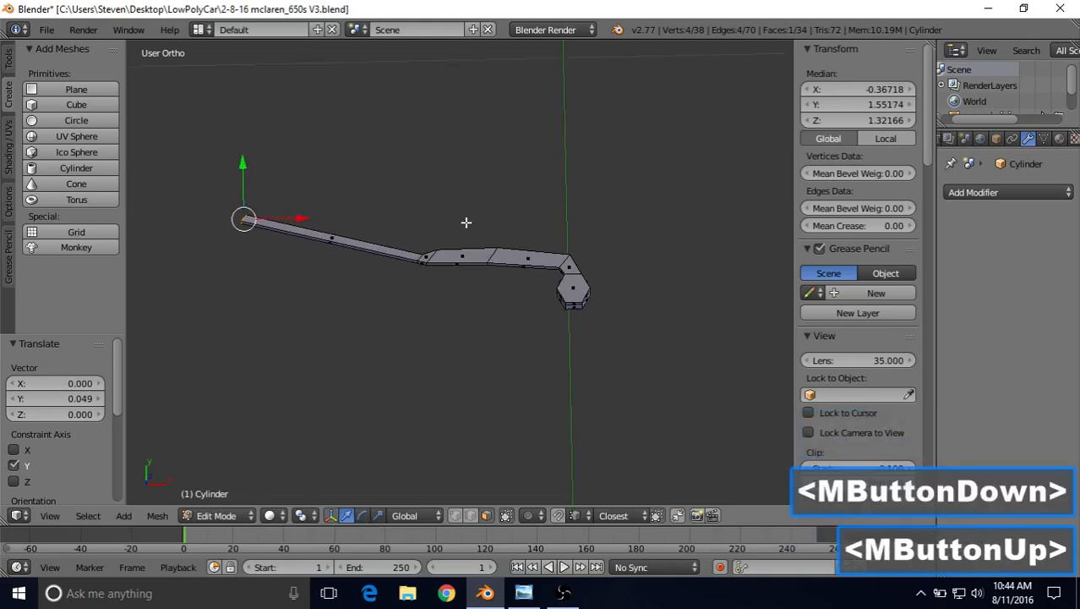
{"action": "key", "text": "KP_7"}
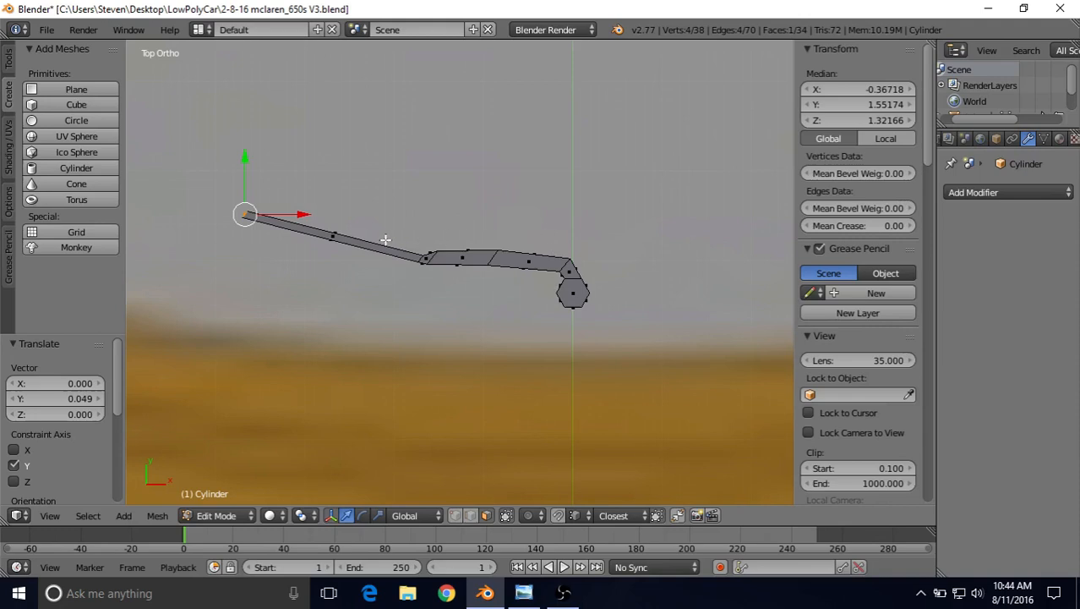
{"action": "middle_click_drag", "start_coordinate": [499, 258], "coordinate": [561, 309], "text": "shift"}
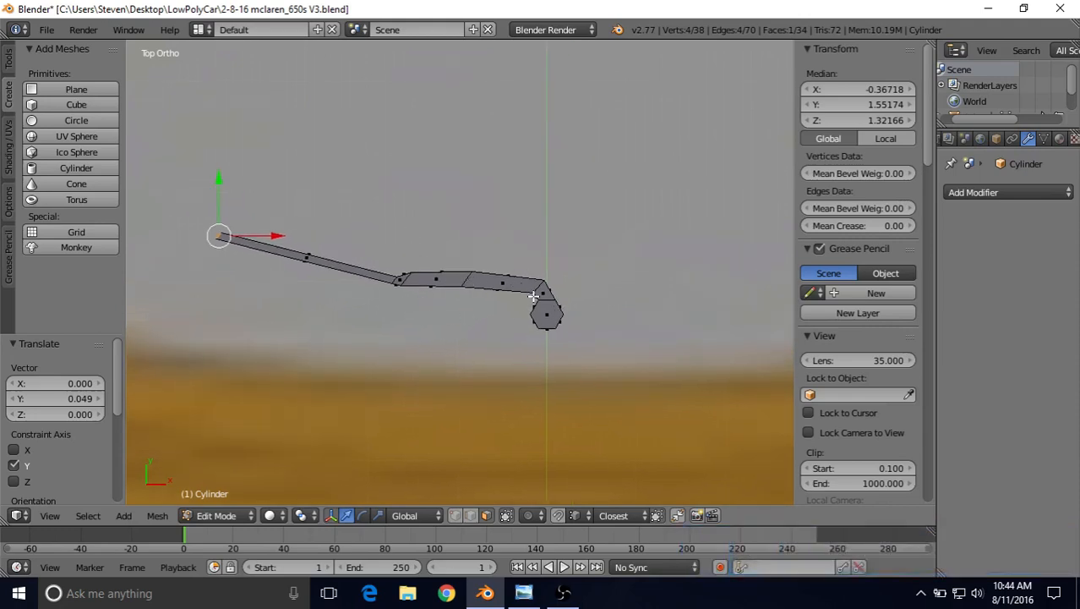
{"action": "left_click", "coordinate": [524, 593]}
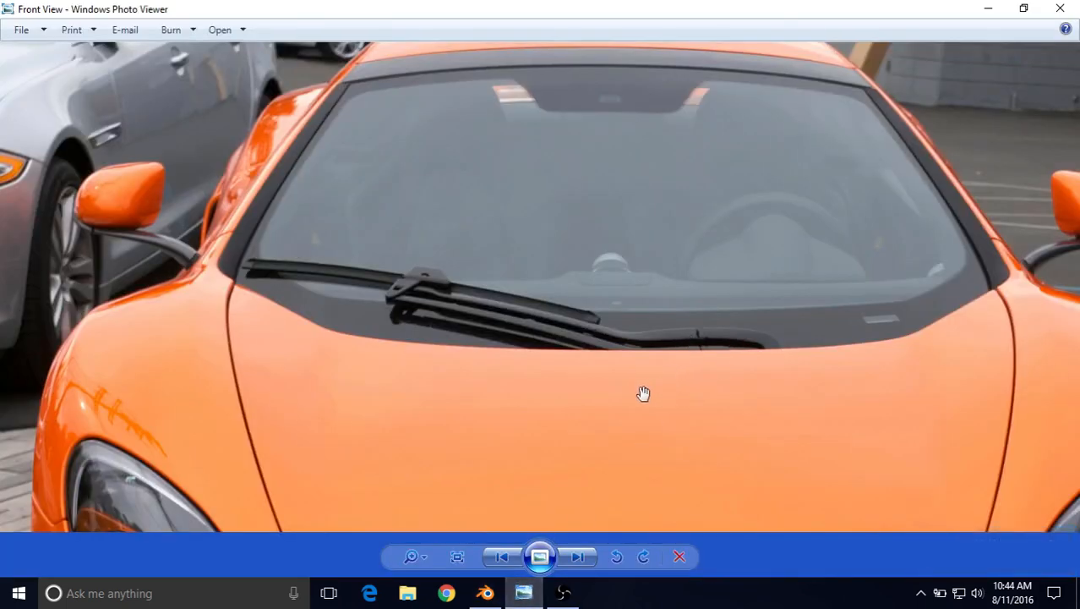
- Switch back to Blender and, with vertex selection in wireframe, move the lower vertices of the arm's middle bend about 0.004 in Y
{"action": "left_click", "coordinate": [485, 592]}
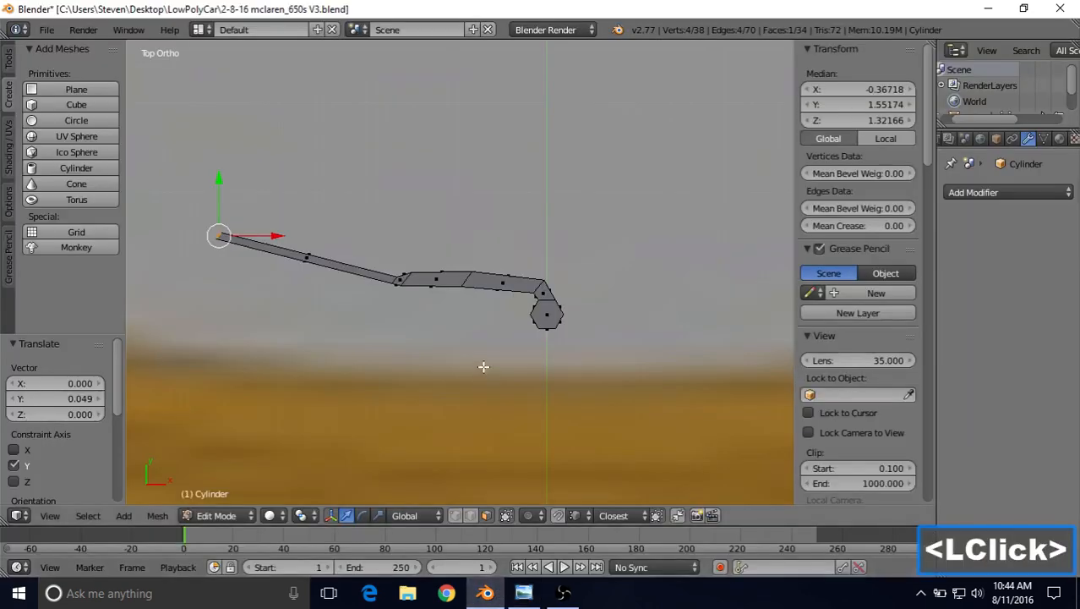
{"action": "left_click", "coordinate": [455, 515]}
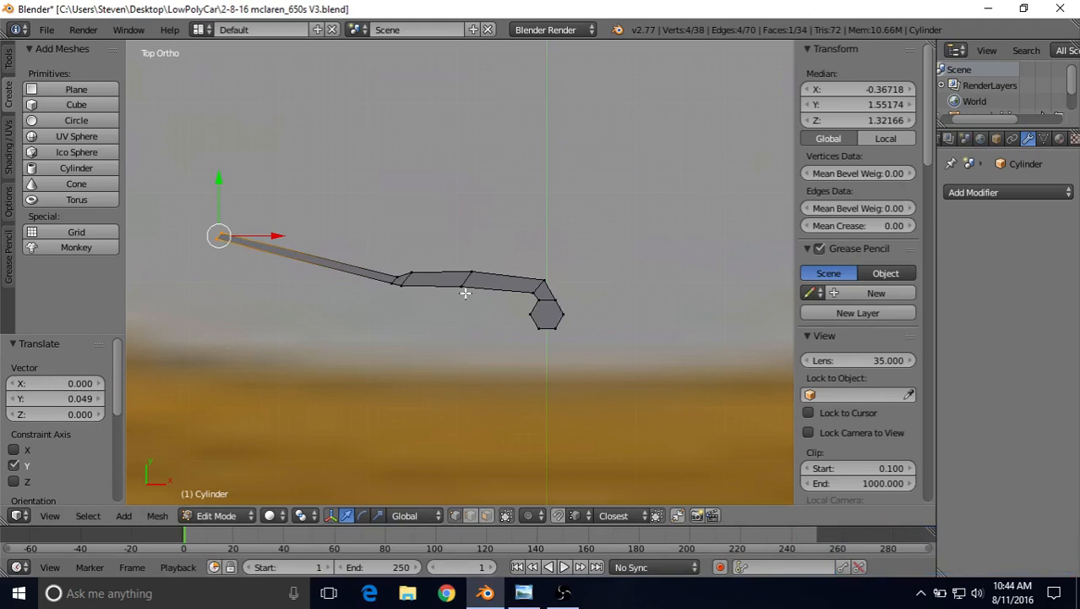
{"action": "key", "text": "z"}
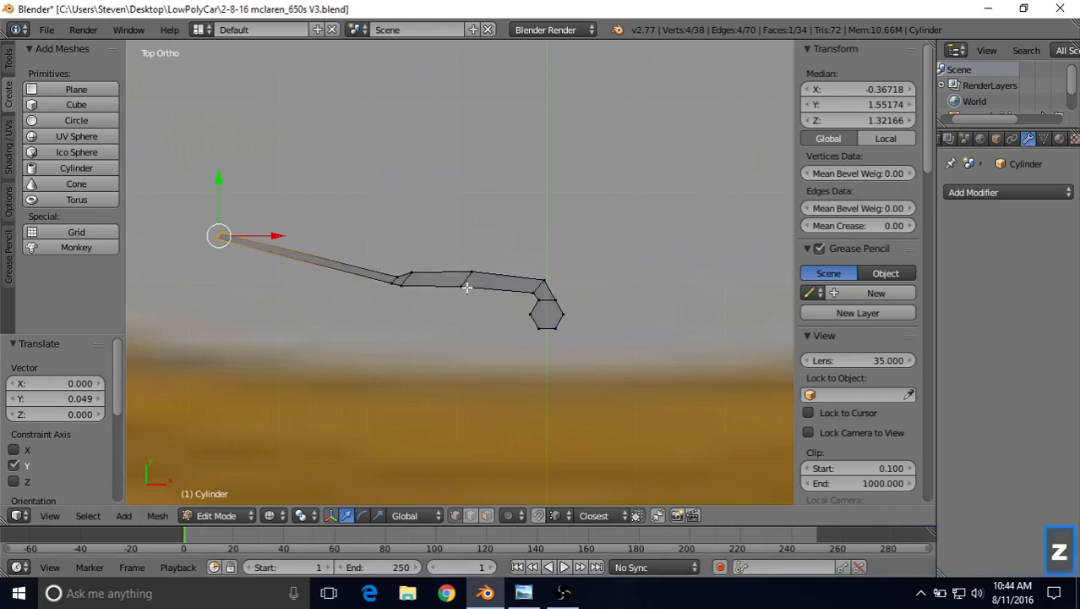
{"action": "right_click", "coordinate": [463, 288]}
{"action": "key", "text": "b"}
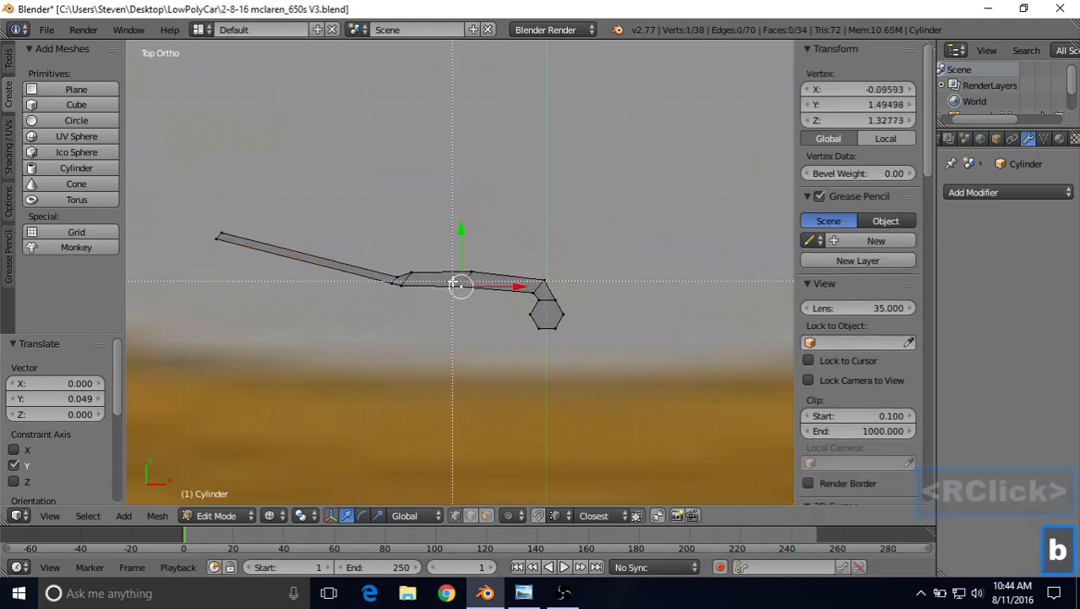
{"action": "left_click_drag", "start_coordinate": [450, 281], "coordinate": [477, 313]}
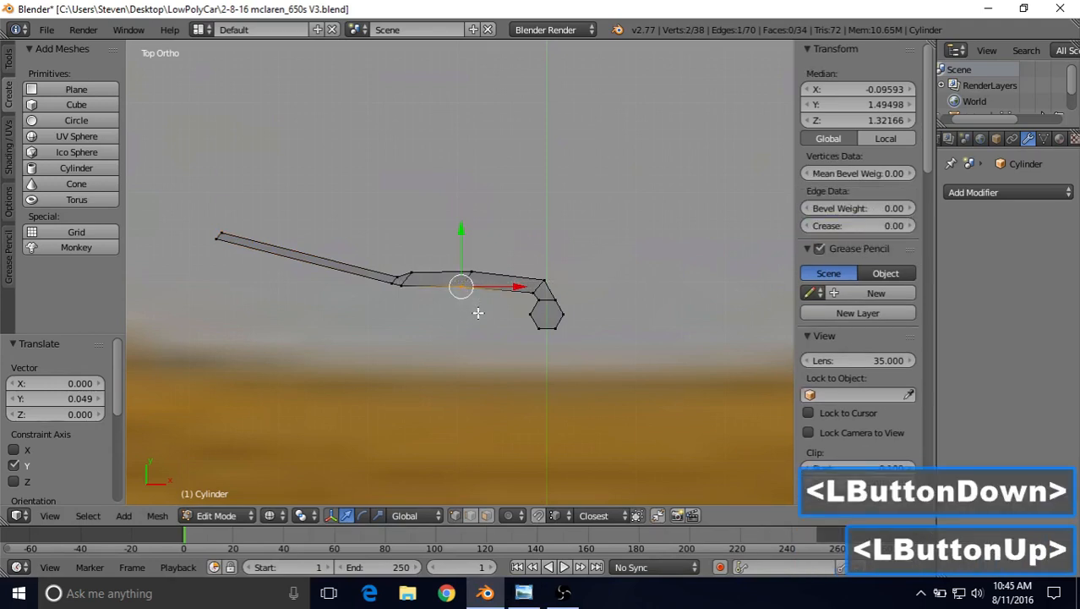
{"action": "left_click_drag", "start_coordinate": [460, 229], "coordinate": [486, 278]}
- Move the upper vertices of the arm's middle bend about 0.003 in Y
{"action": "right_click", "coordinate": [472, 269]}
{"action": "key", "text": "b"}
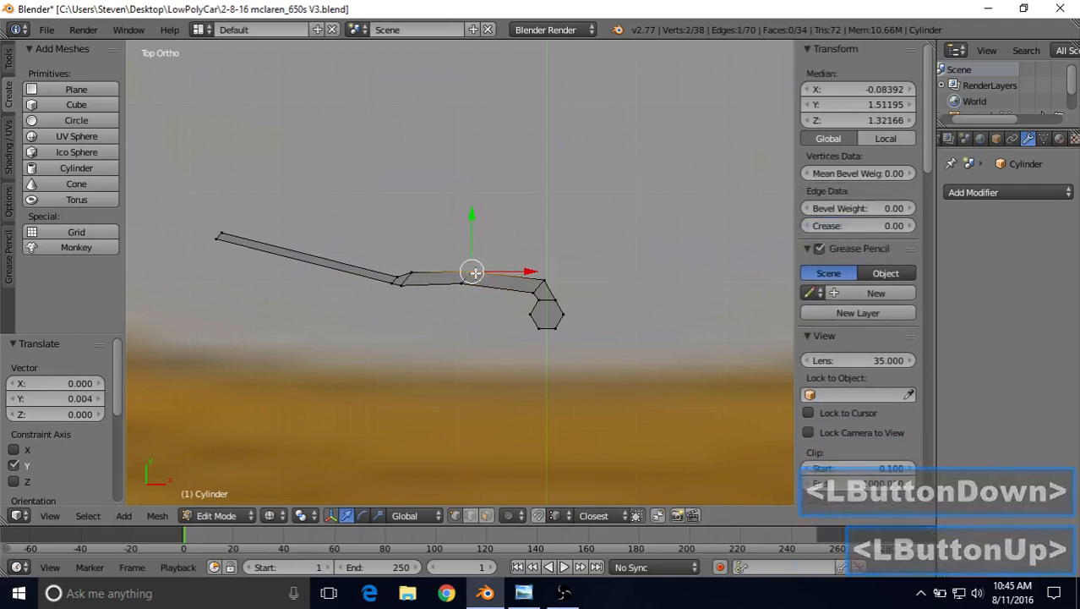
{"action": "left_click_drag", "start_coordinate": [471, 219], "coordinate": [471, 217]}
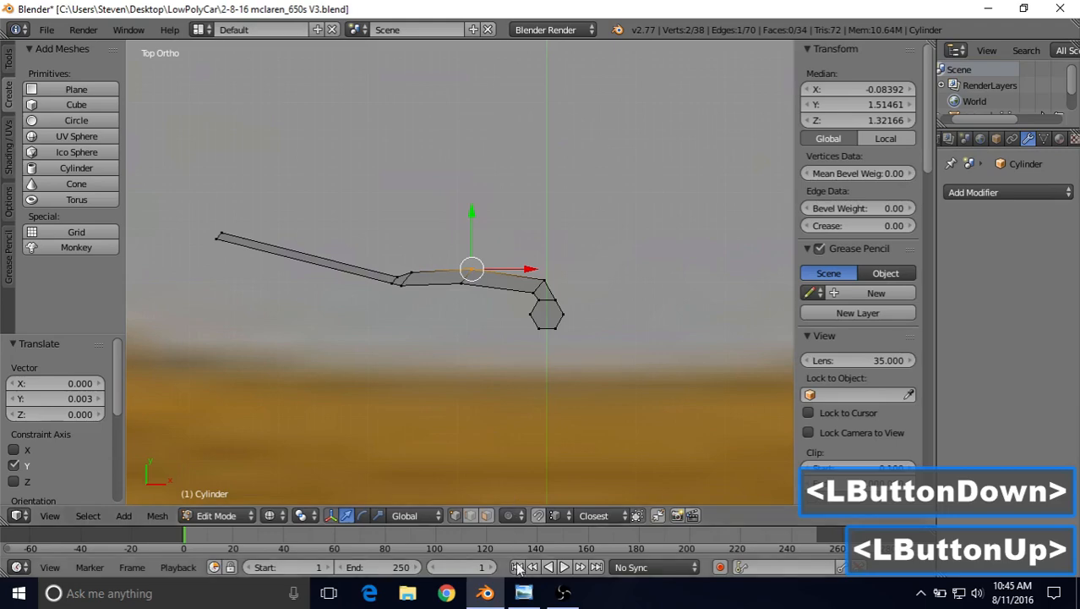
- Check the reference photo, then move all four middle-bend vertices about -0.003 in Y and 0.005 in X
{"action": "left_click", "coordinate": [523, 593]}
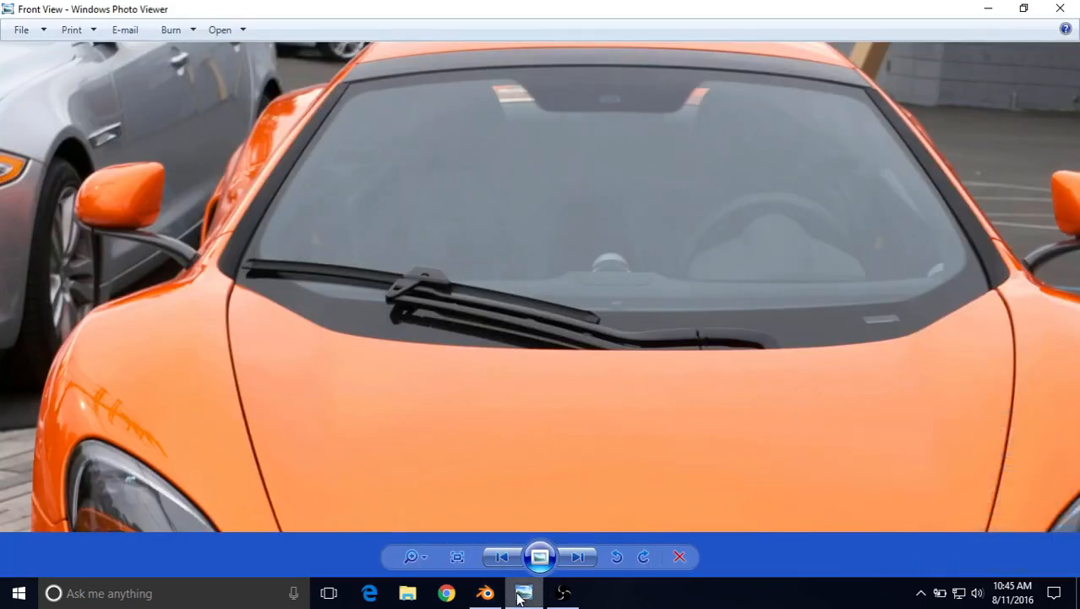
{"action": "left_click", "coordinate": [486, 593]}
{"action": "key", "text": "b"}
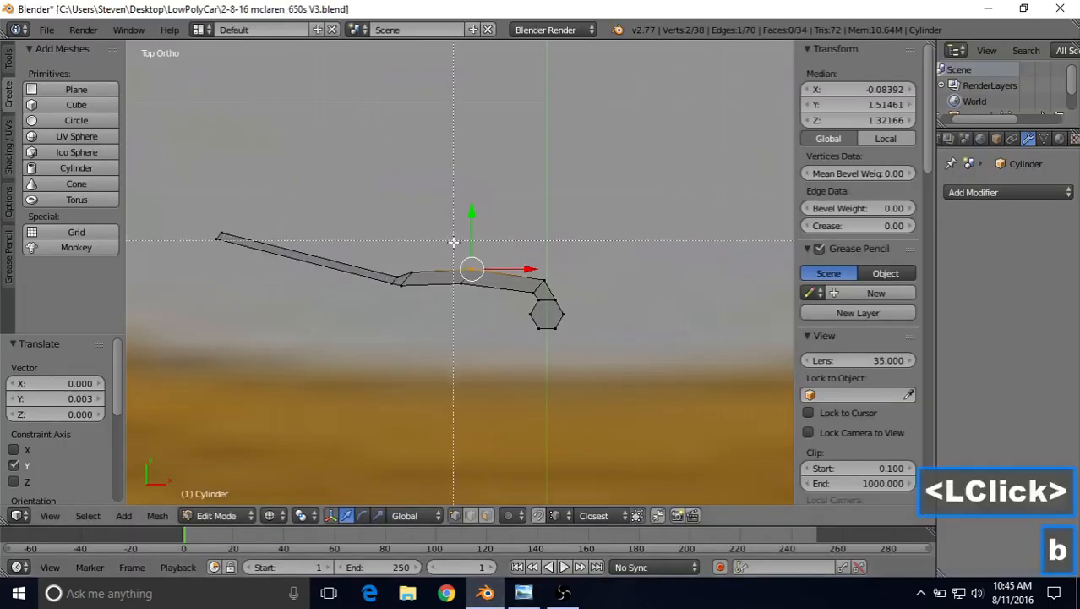
{"action": "mouse_move", "coordinate": [453, 240]}
{"action": "left_mouse_down"}
{"action": "mouse_move", "coordinate": [483, 293]}
{"action": "mouse_move", "coordinate": [467, 229]}
{"action": "left_mouse_up"}
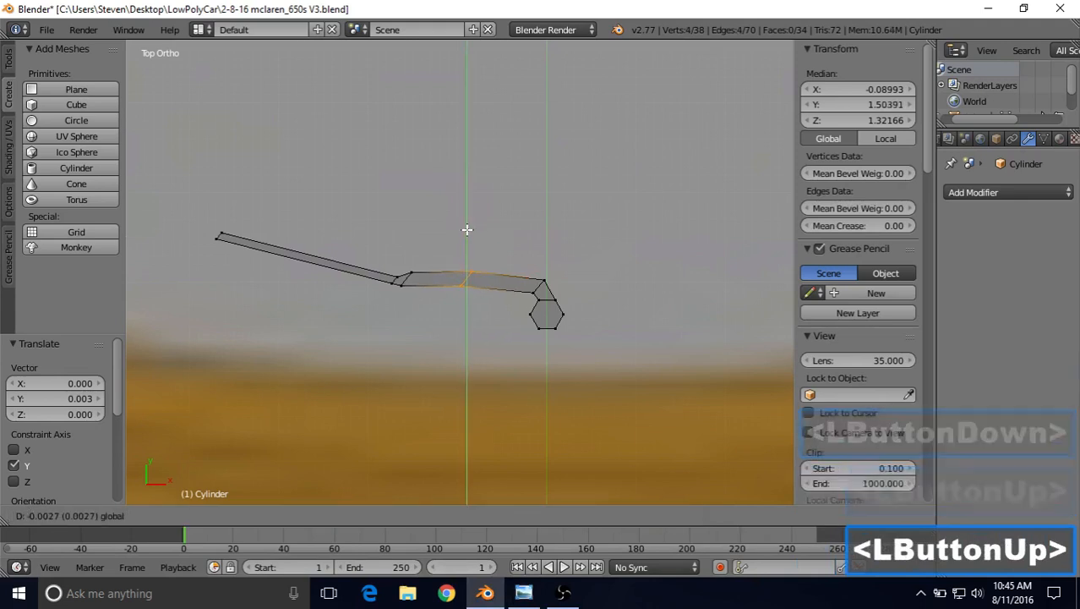
{"action": "left_click", "coordinate": [495, 234]}
{"action": "key", "text": "g"}
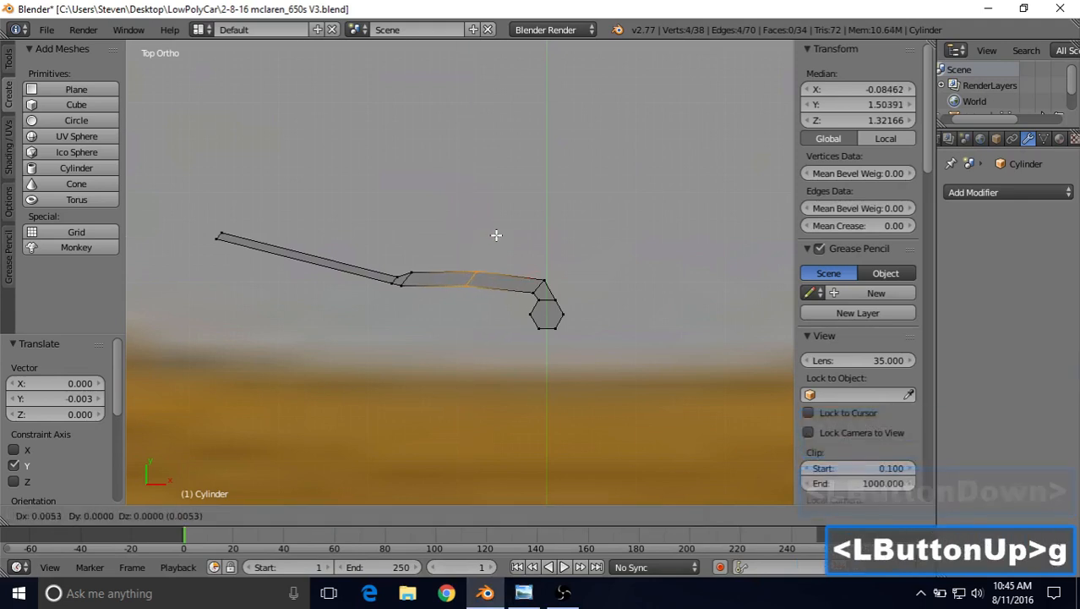
{"action": "left_click", "coordinate": [497, 241]}
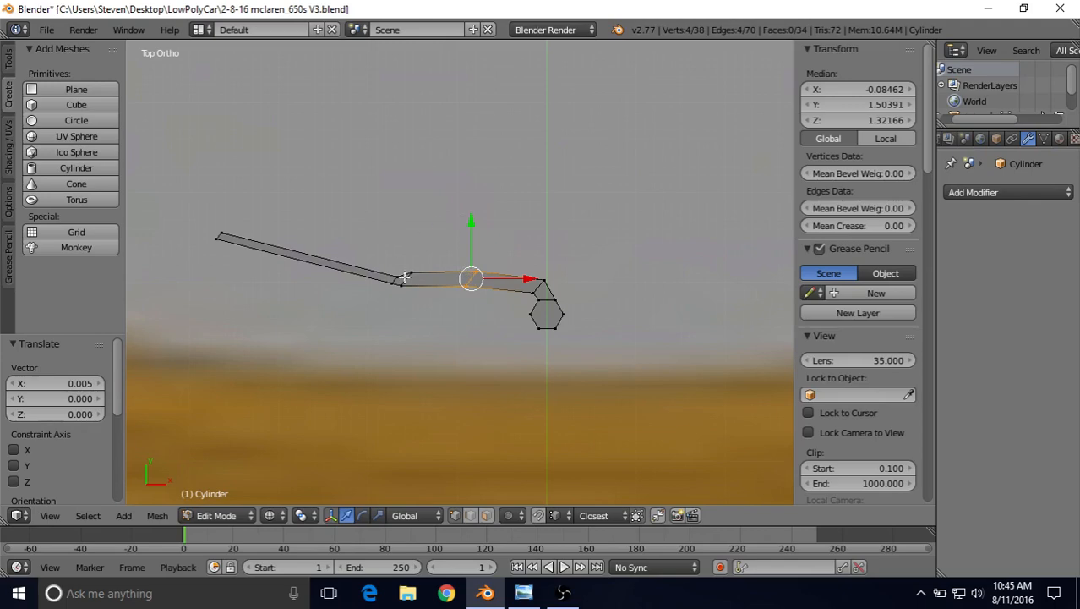
- Recheck the reference photo and move the upper vertices beside the thin rod's start about -0.004 in Y
{"action": "left_click", "coordinate": [524, 592]}
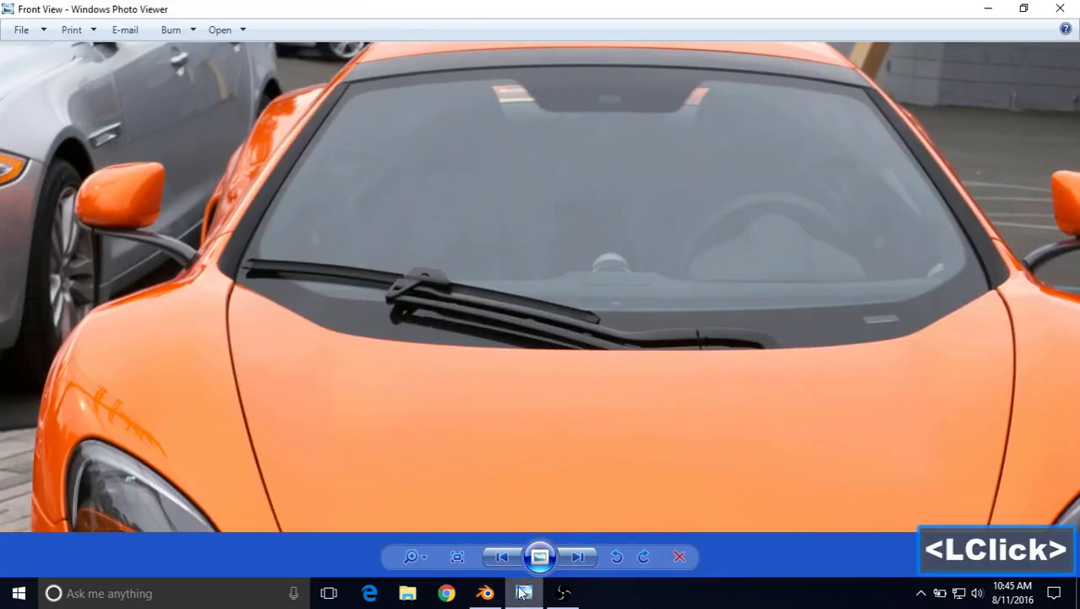
{"action": "left_click", "coordinate": [524, 592]}
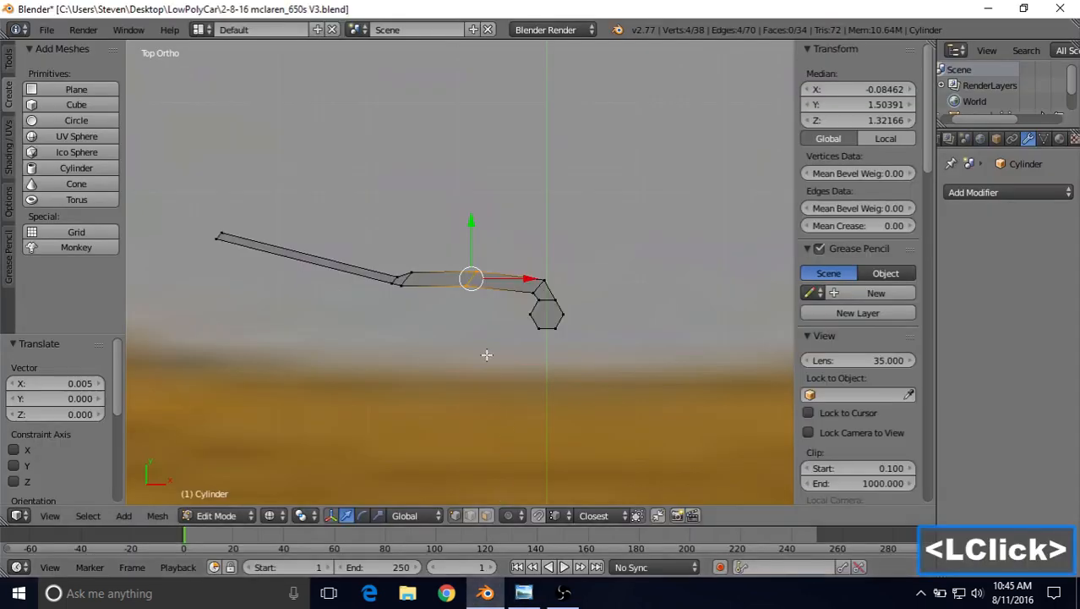
{"action": "right_click", "coordinate": [412, 271]}
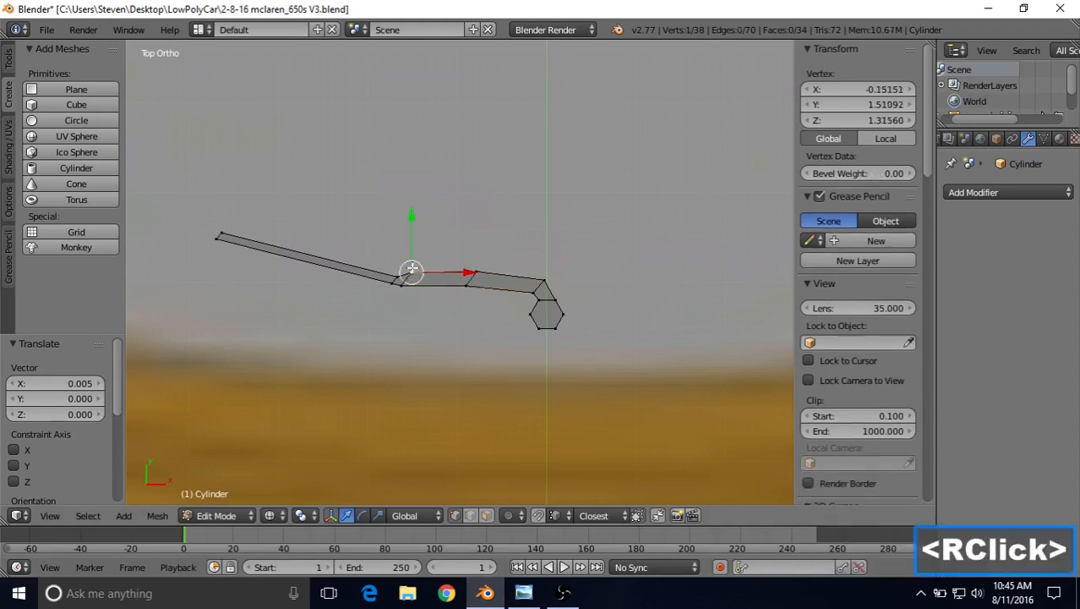
{"action": "key", "text": "b"}
{"action": "left_click_drag", "start_coordinate": [408, 255], "coordinate": [427, 280]}
{"action": "left_click_drag", "start_coordinate": [411, 216], "coordinate": [412, 225]}
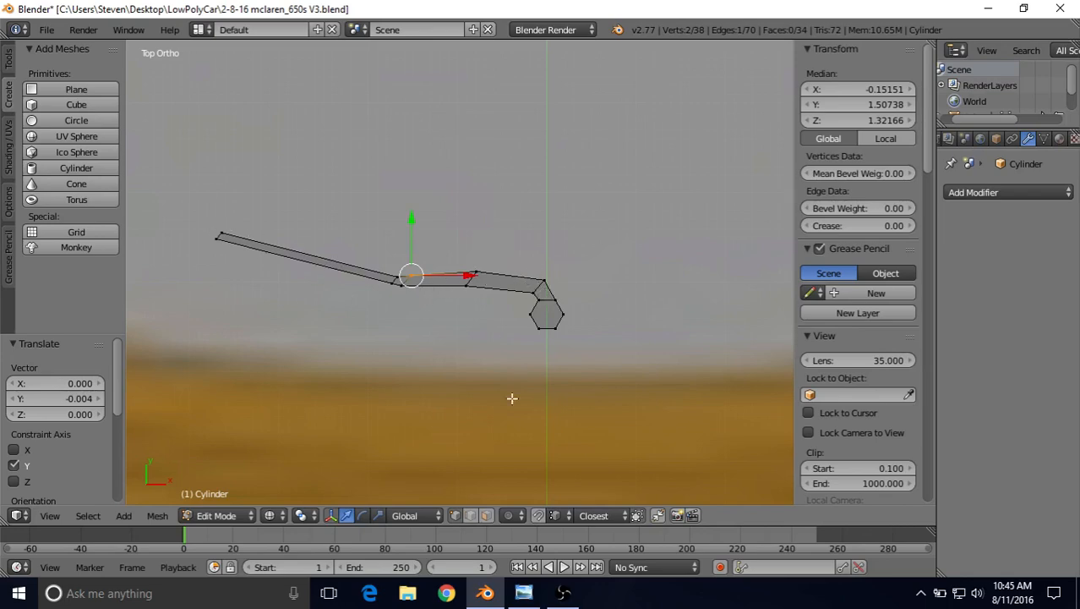
- Duplicate the whole linked wiper arm and move the copy to a median of about X -0.118, Y 1.468
{"action": "left_click", "coordinate": [524, 592]}
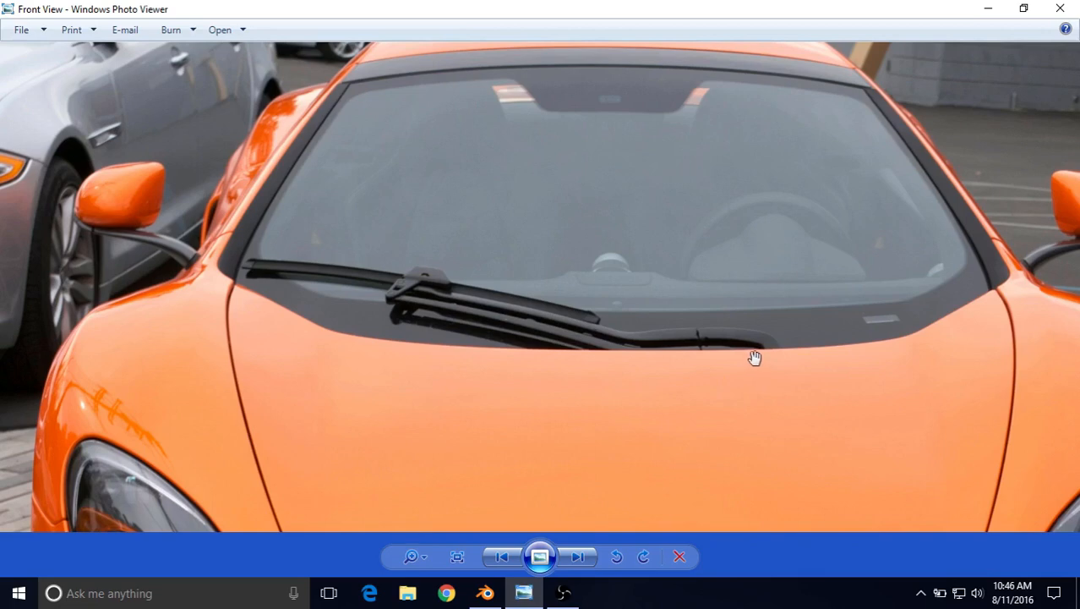
{"action": "left_click", "coordinate": [488, 593]}
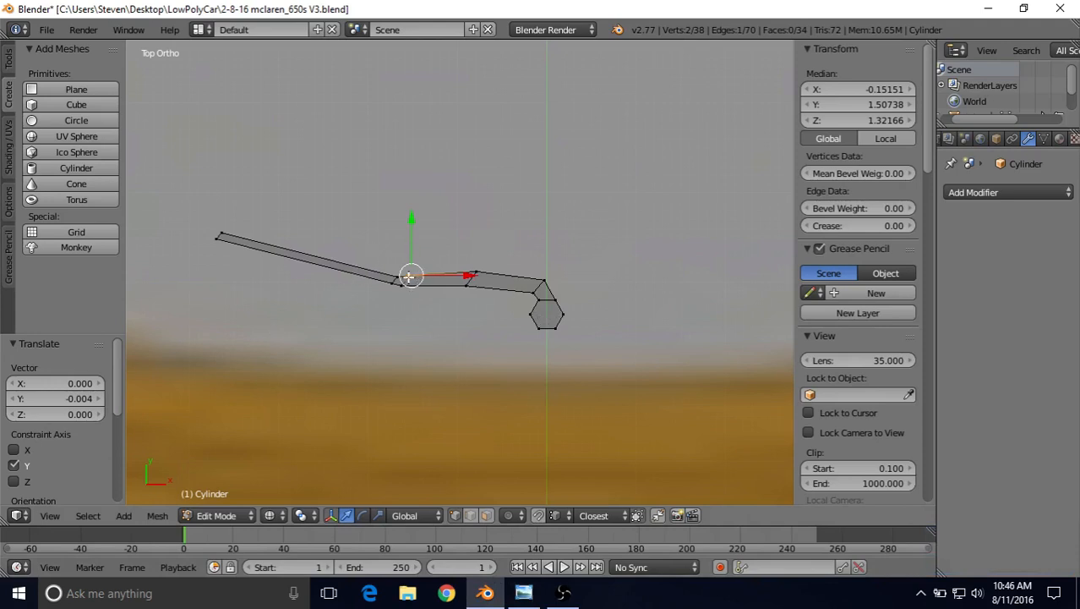
{"action": "left_click", "coordinate": [93, 519]}
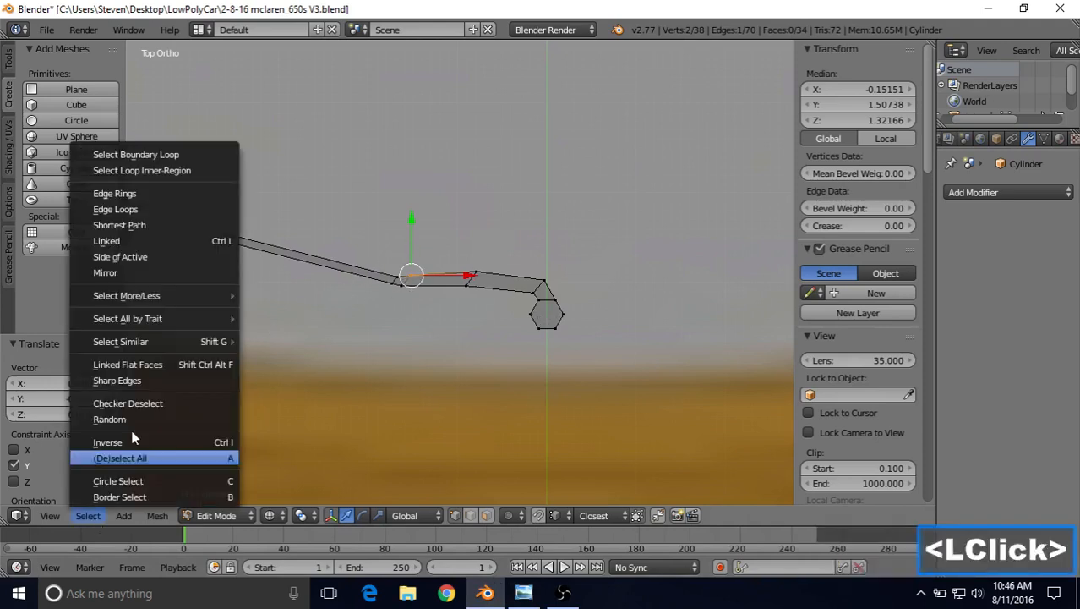
{"action": "left_click", "coordinate": [109, 241]}
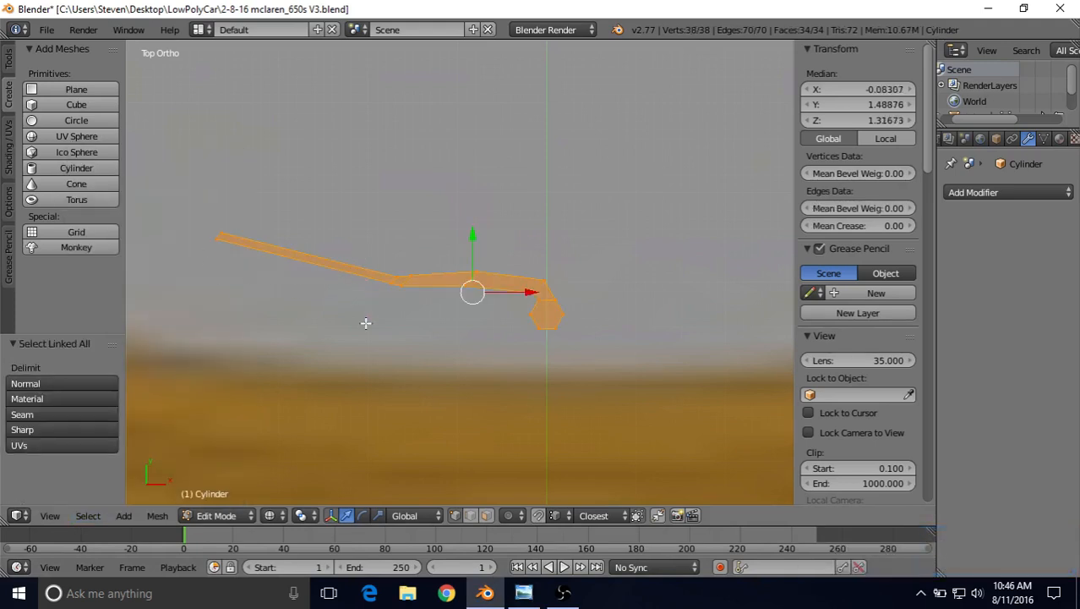
{"action": "key", "text": "shift+d"}
{"action": "right_click", "coordinate": [376, 297]}
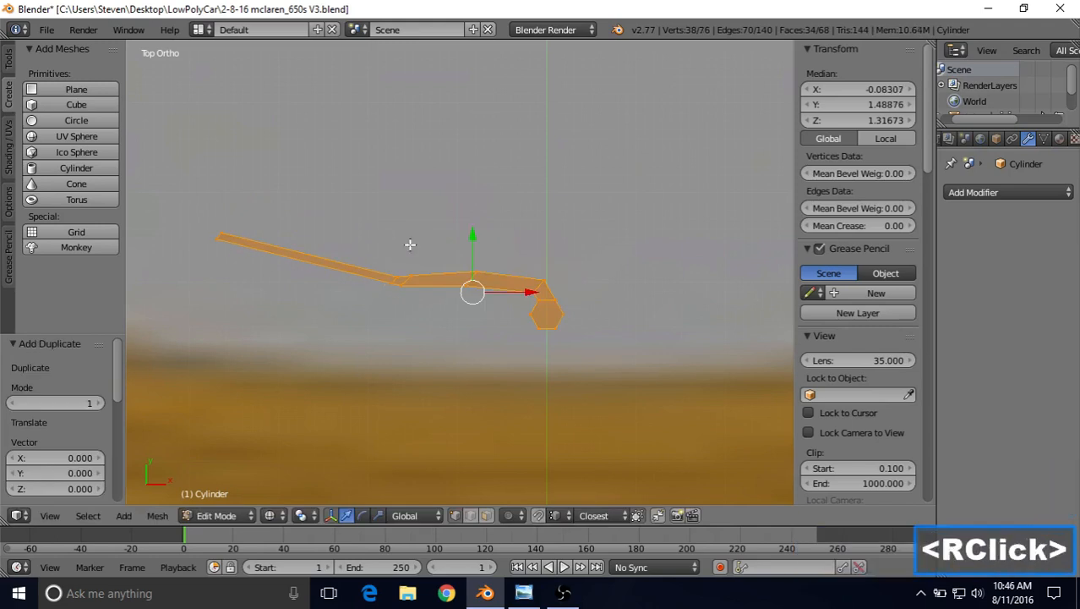
{"action": "left_click_drag", "start_coordinate": [474, 234], "coordinate": [502, 323]}
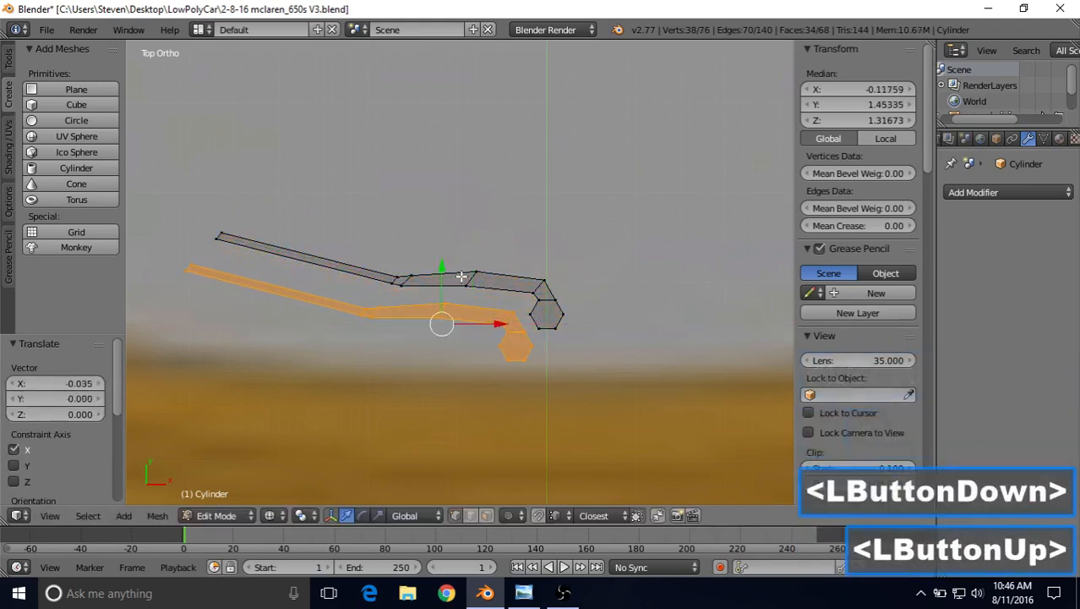
{"action": "left_click_drag", "start_coordinate": [437, 267], "coordinate": [440, 252]}
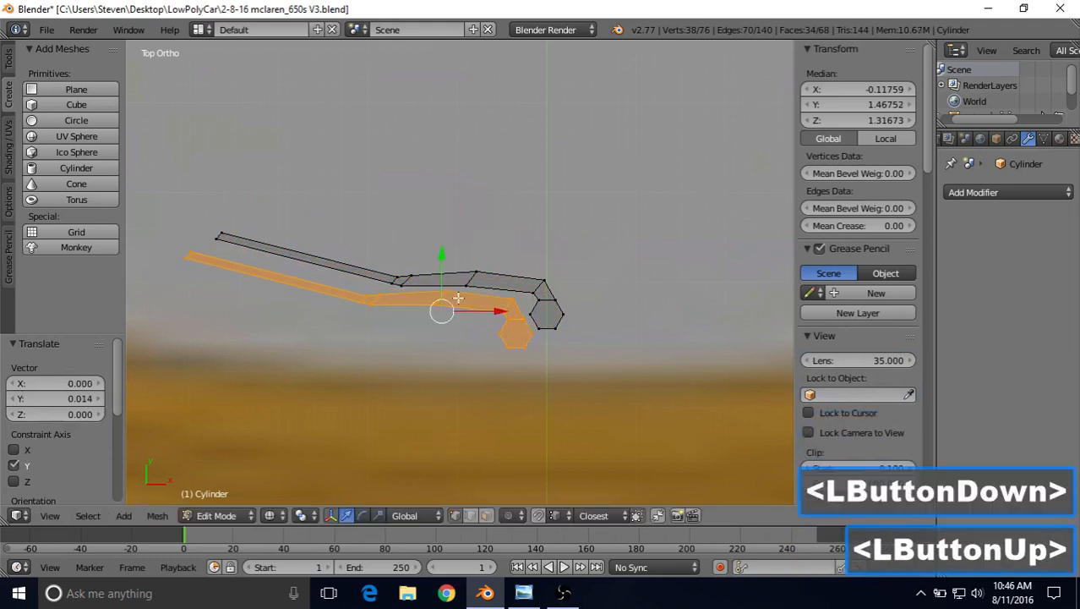
- Scale the copied arm's hexagonal base to about 0.823 in X and Y with Z locked, and move it about 0.006 in Y
{"action": "right_click", "coordinate": [503, 348]}
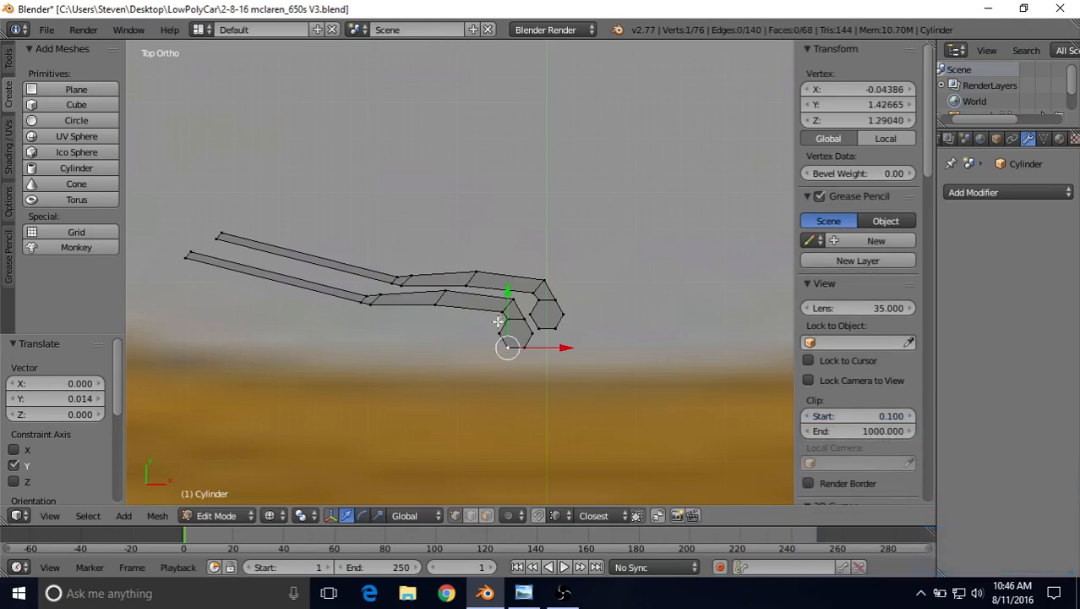
{"action": "key", "text": "b"}
{"action": "mouse_move", "coordinate": [490, 315]}
{"action": "left_mouse_down"}
{"action": "mouse_move", "coordinate": [525, 370]}
{"action": "mouse_move", "coordinate": [540, 345]}
{"action": "mouse_move", "coordinate": [507, 324]}
{"action": "left_mouse_up"}
{"action": "key", "text": "b"}
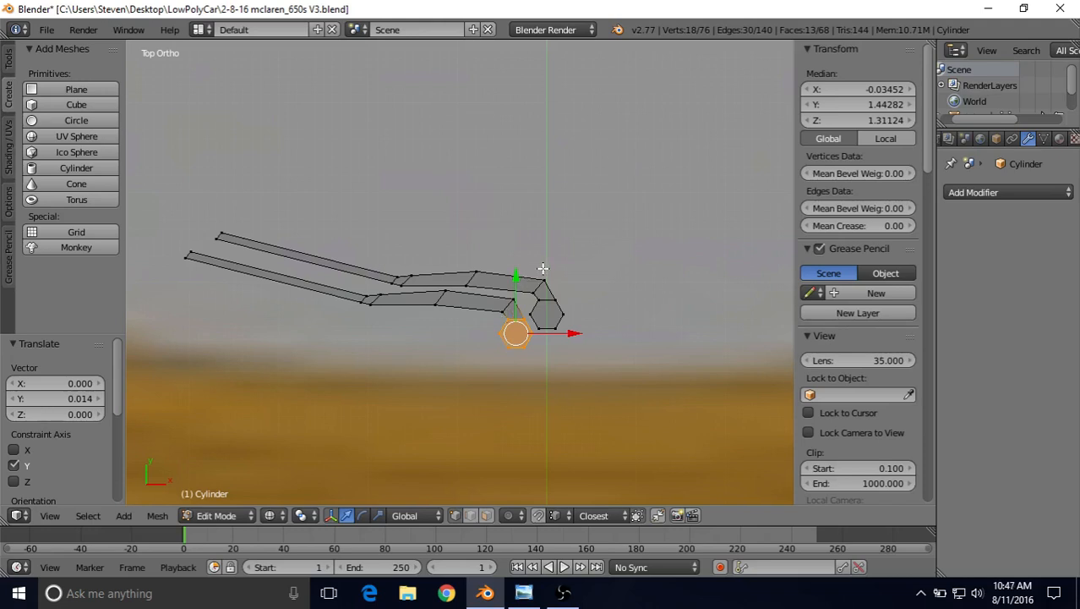
{"action": "key", "text": "s"}
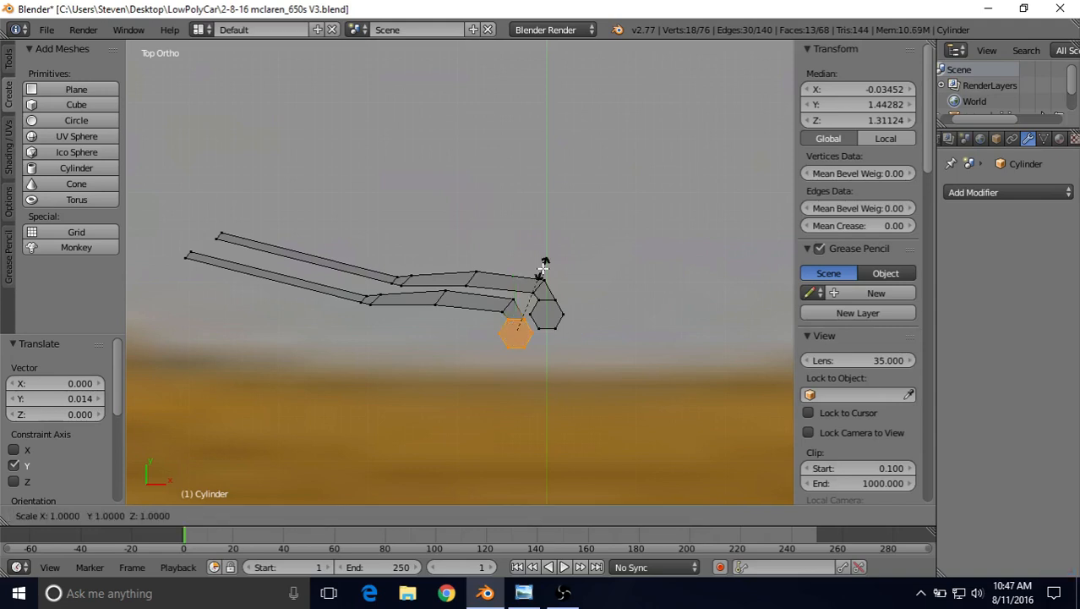
{"action": "key", "text": "z"}
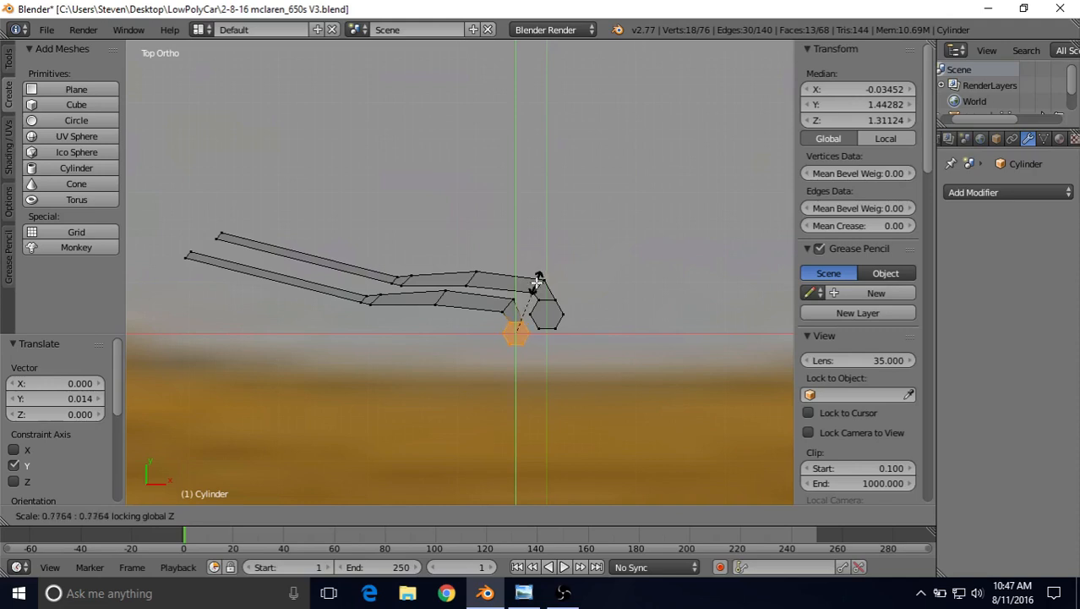
{"action": "left_click", "coordinate": [537, 279]}
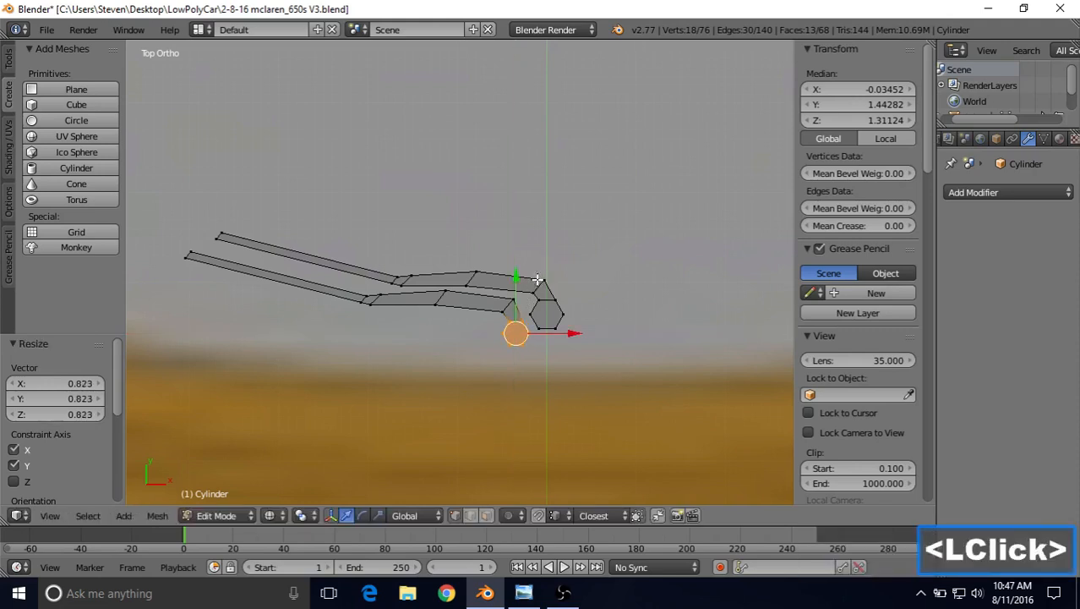
{"action": "key", "text": "g"}
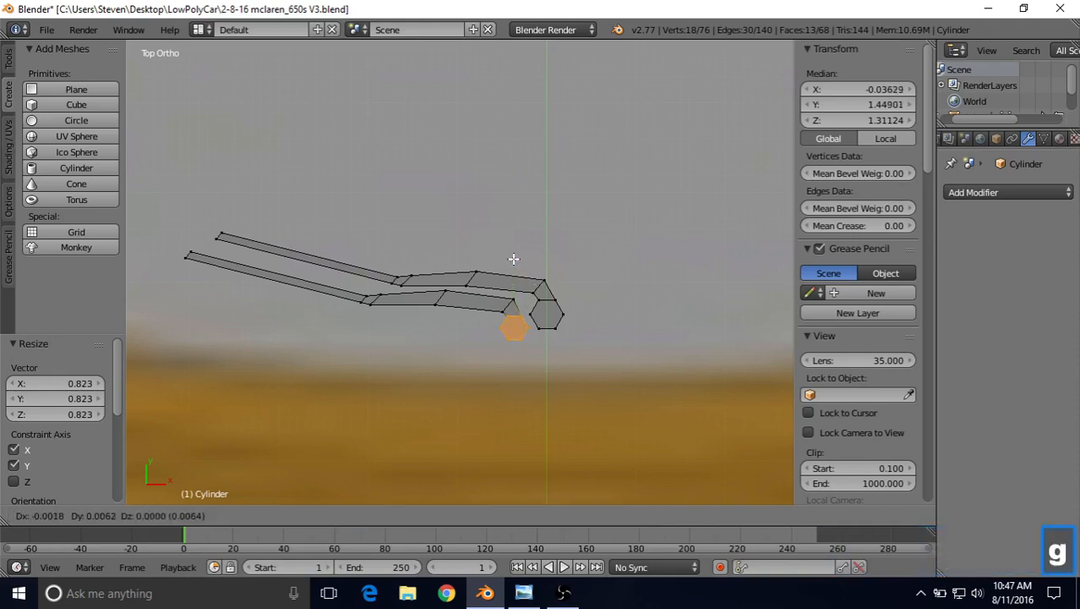
{"action": "left_click", "coordinate": [514, 259]}
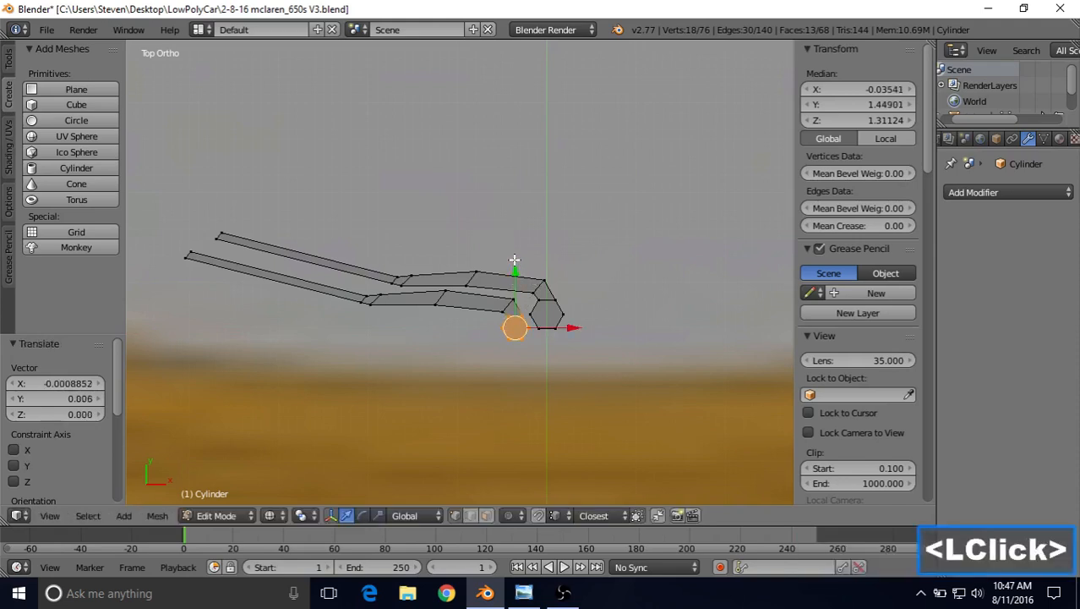
- Scale the copied arm's elbow vertices to about 0.890 in X and Y with Z locked, and move them about -0.002 in both axes
{"action": "left_click_drag", "start_coordinate": [507, 297], "coordinate": [505, 315]}
{"action": "key", "text": "b"}
{"action": "key", "text": "s"}
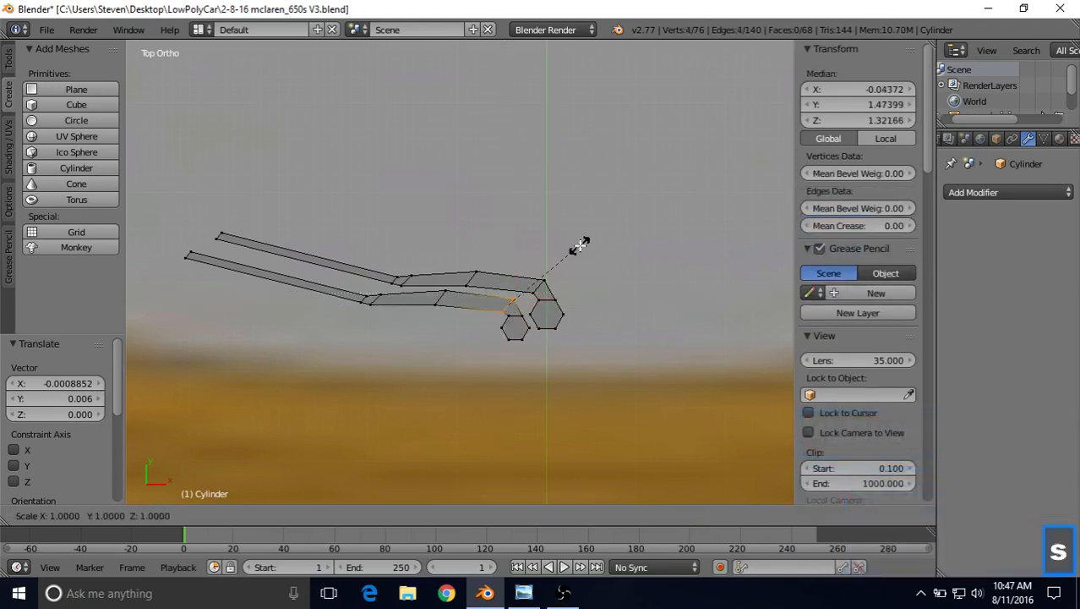
{"action": "key", "text": "shift+z"}
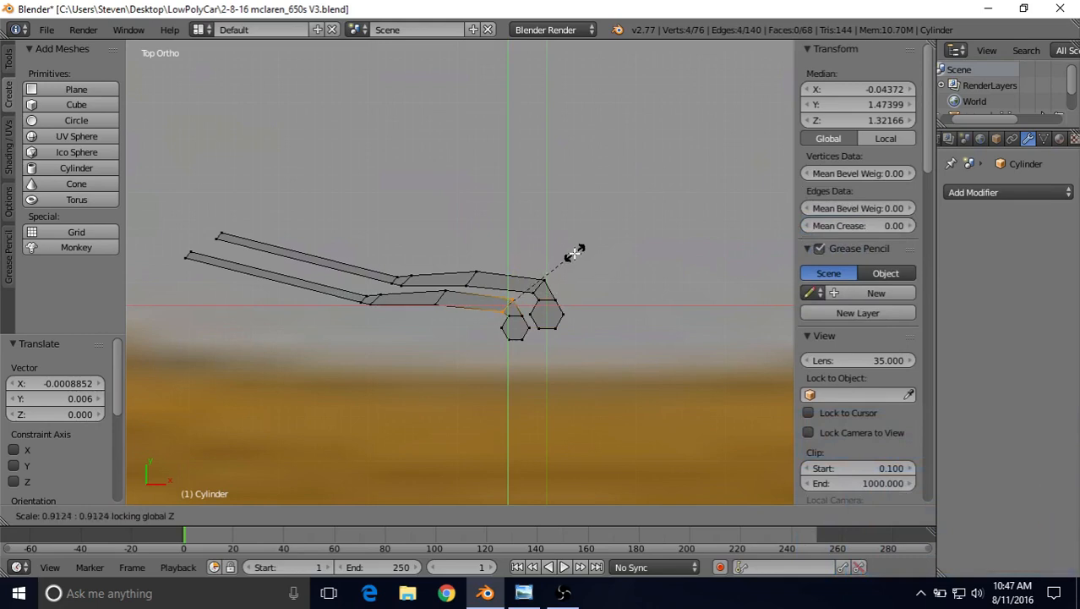
{"action": "left_click", "coordinate": [570, 254]}
{"action": "key", "text": "g"}
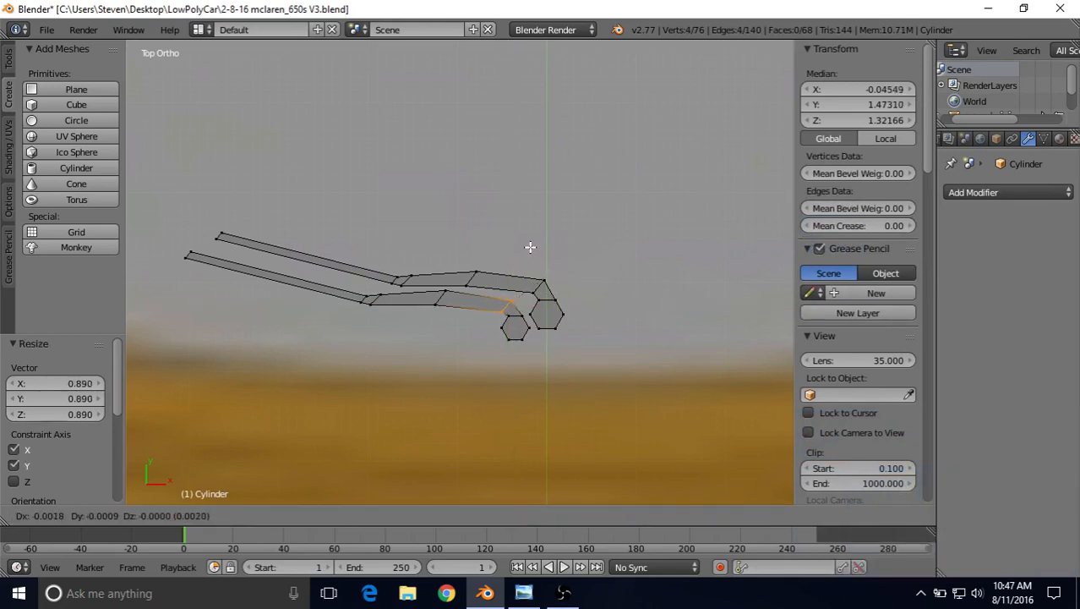
{"action": "left_click", "coordinate": [530, 246]}
- Move the four vertices at the bend in the middle of the copied arm's thicker section about -0.004 in Y
{"action": "right_click", "coordinate": [446, 291]}
{"action": "key", "text": "b"}
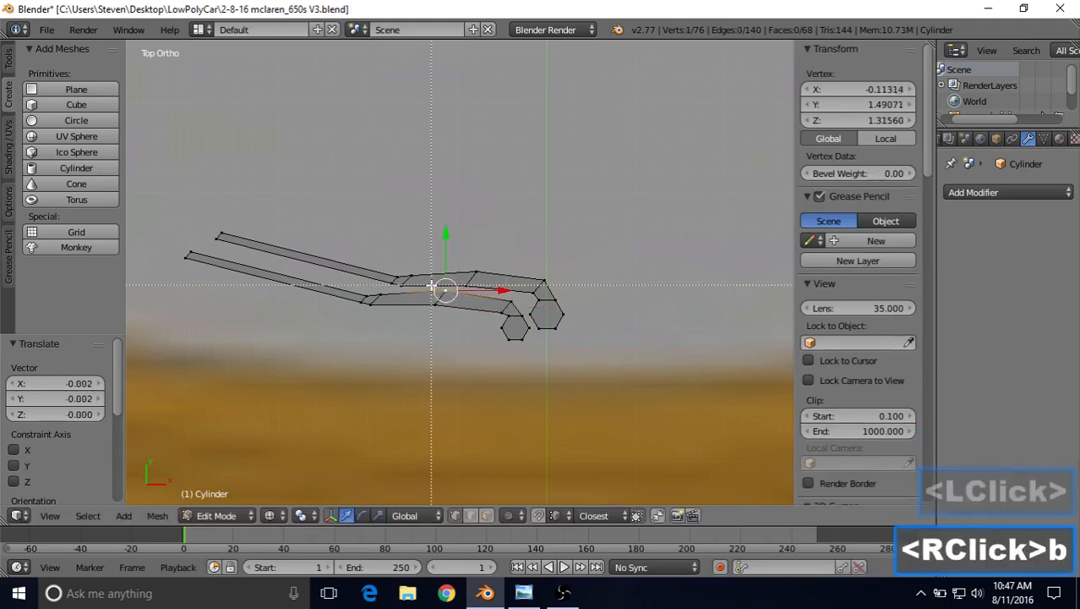
{"action": "left_click_drag", "start_coordinate": [453, 321], "coordinate": [428, 302]}
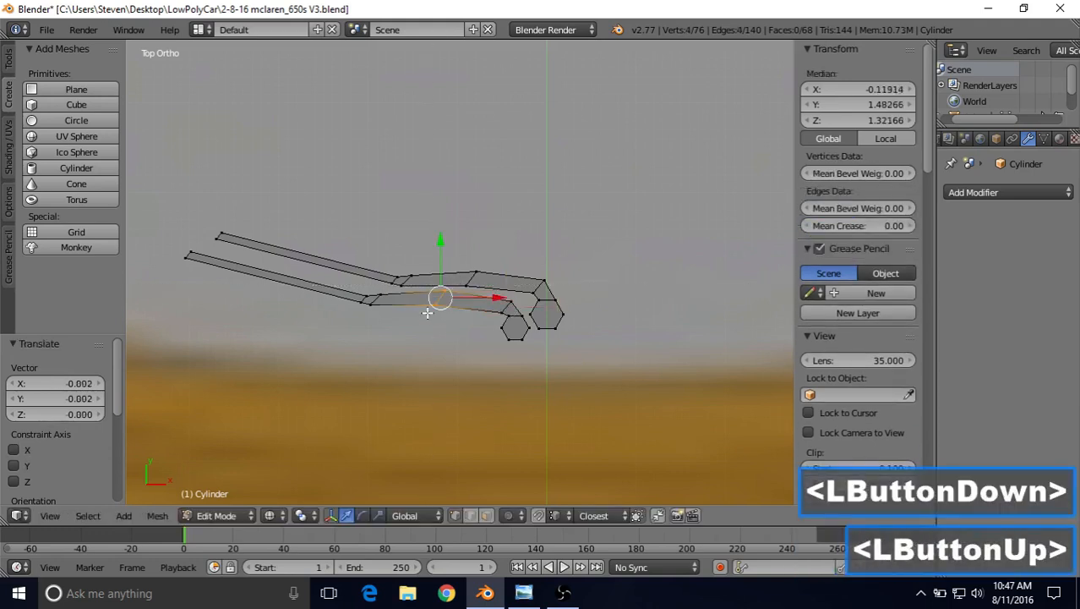
{"action": "key", "text": "g"}
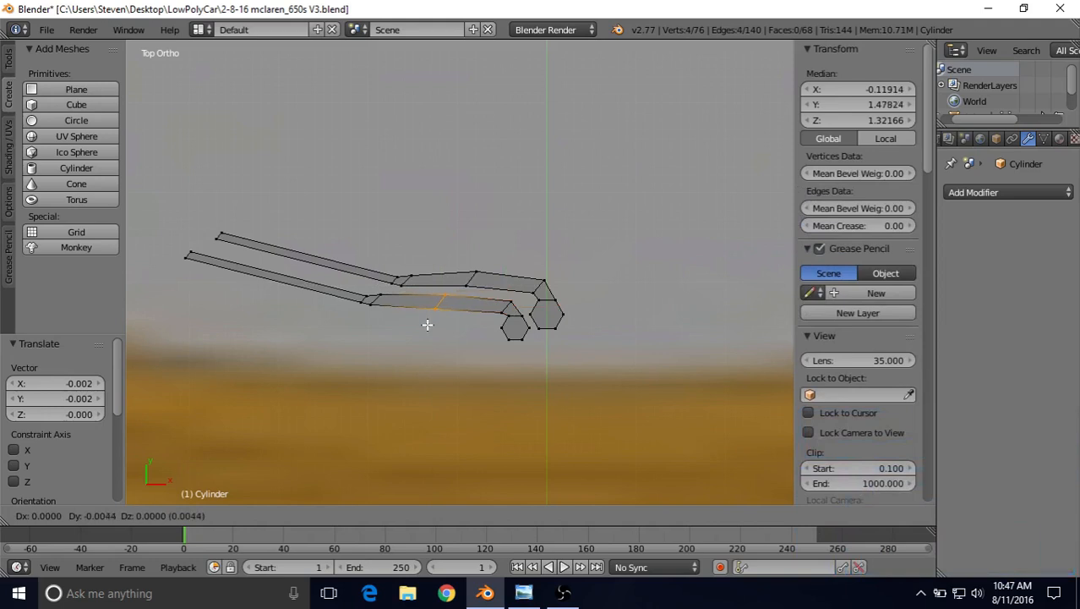
{"action": "left_click", "coordinate": [427, 325]}
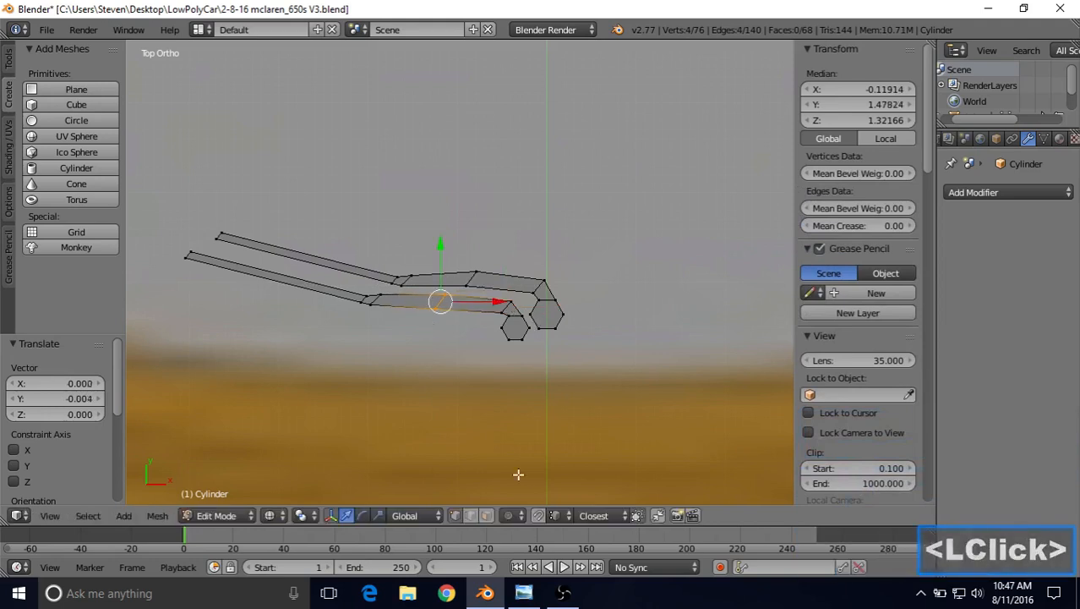
- Move the eight vertices around the start of the copied arm's thin rod about 0.019 in X and -0.0009 in Y
{"action": "right_click", "coordinate": [358, 301]}
{"action": "key", "text": "b"}
{"action": "left_click_drag", "start_coordinate": [386, 317], "coordinate": [387, 318]}
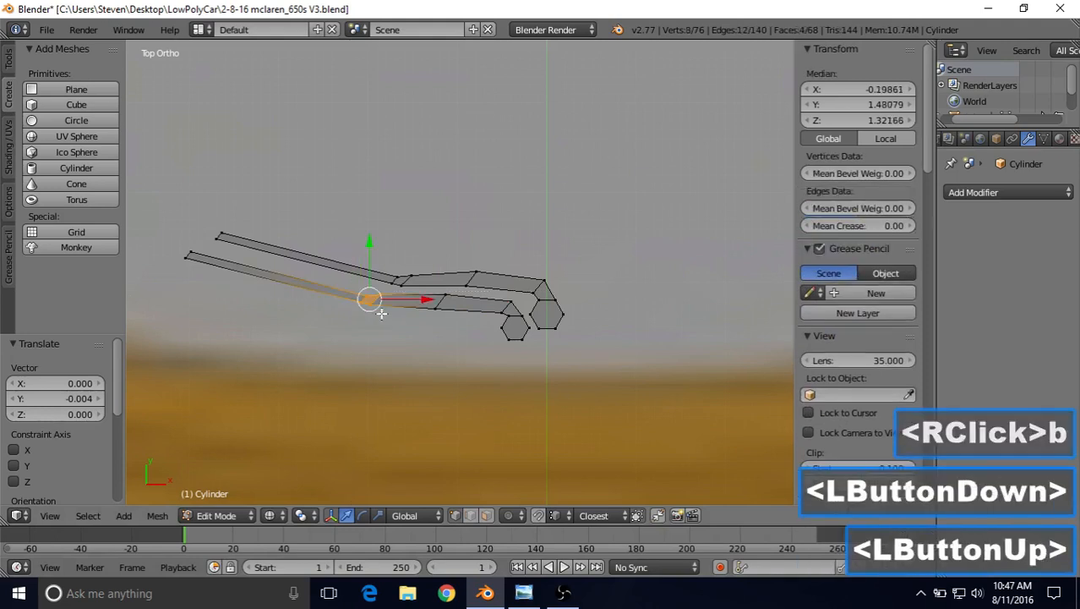
{"action": "key", "text": "g"}
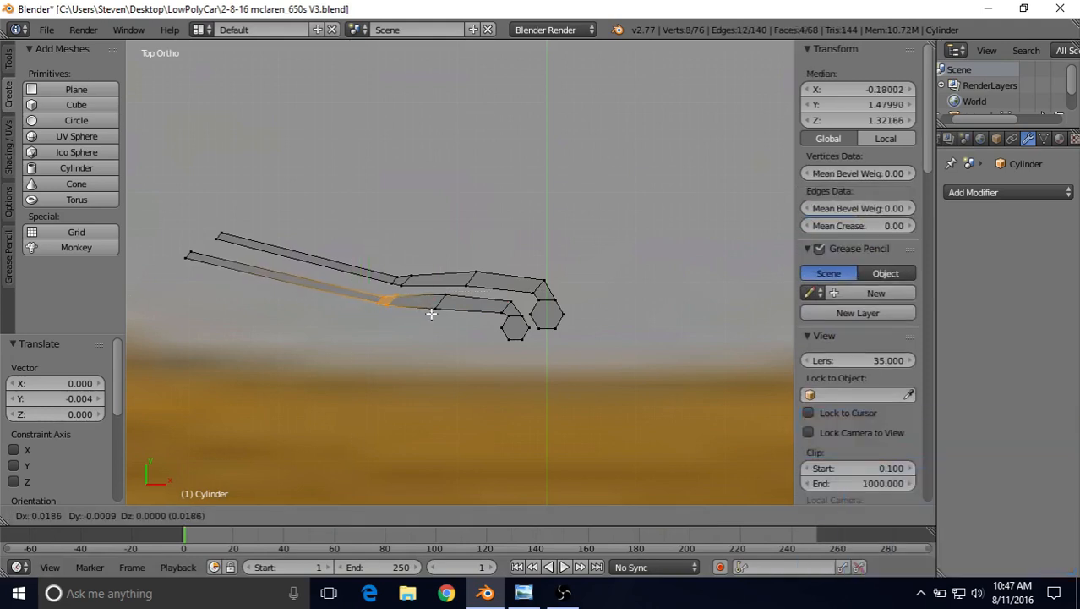
{"action": "left_click", "coordinate": [431, 312]}
- Move the far-end vertices of the copied arm's thin rod to a median of about X -0.381, Y 1.534
{"action": "right_click", "coordinate": [189, 251]}
{"action": "key", "text": "b"}
{"action": "left_click_drag", "start_coordinate": [189, 251], "coordinate": [193, 254]}
{"action": "key", "text": "g"}
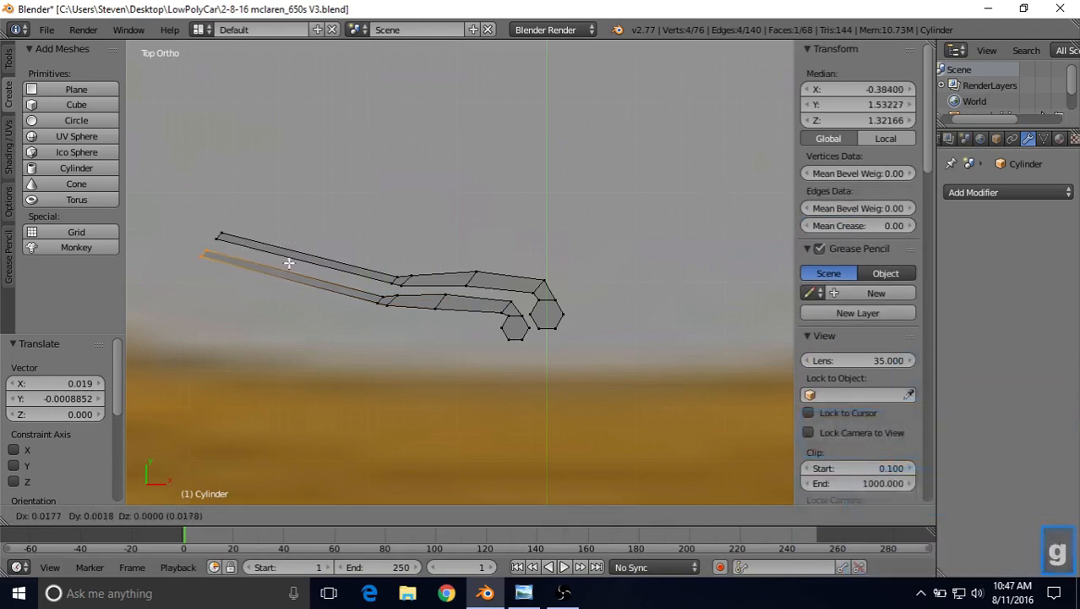
{"action": "left_click", "coordinate": [292, 260]}
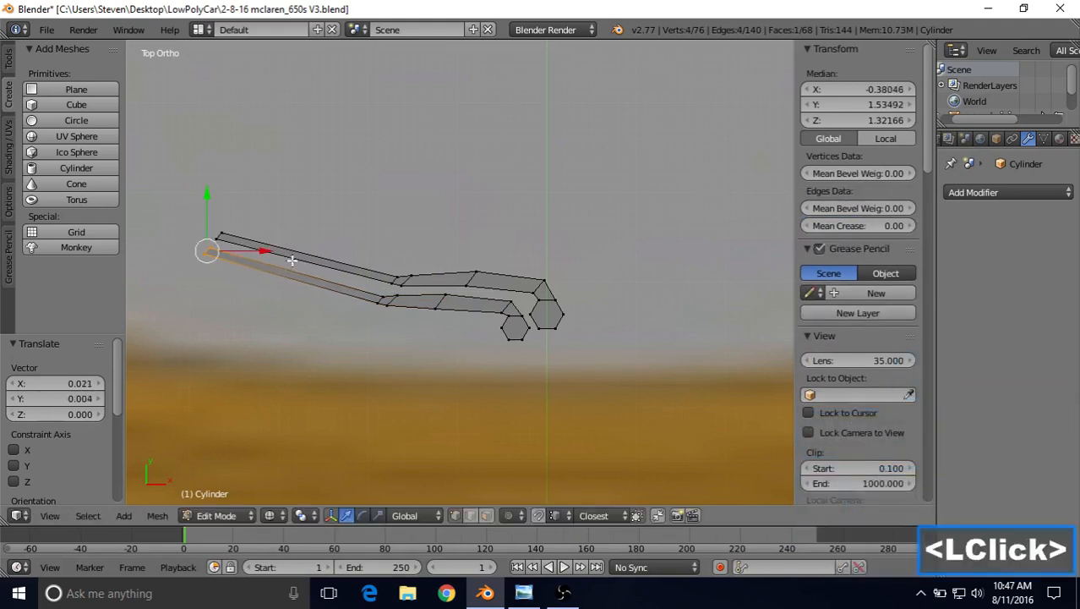
{"action": "key", "text": "g"}
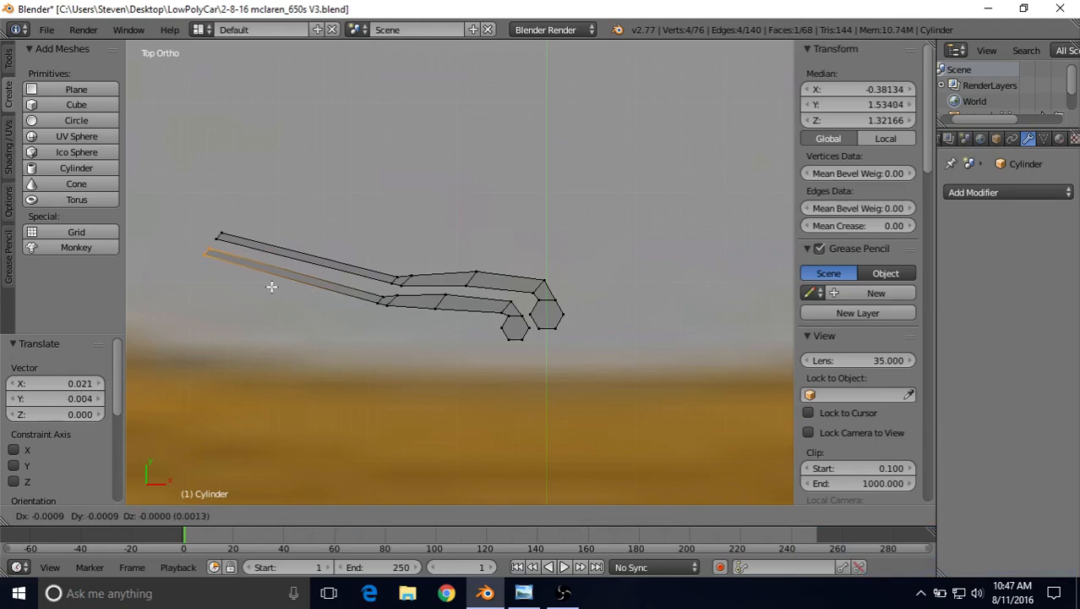
{"action": "left_click", "coordinate": [271, 286]}
- Check the reference photo and move the copied arm's middle bend vertices about 0.011 in X and 0.0009 in Y
{"action": "left_click", "coordinate": [524, 592]}
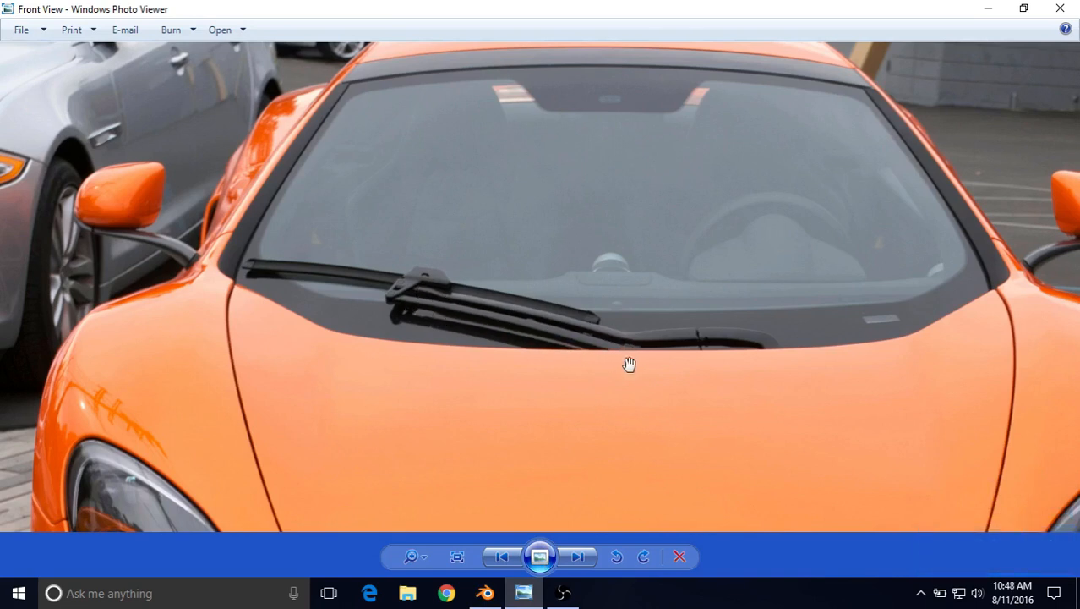
{"action": "left_click", "coordinate": [488, 588]}
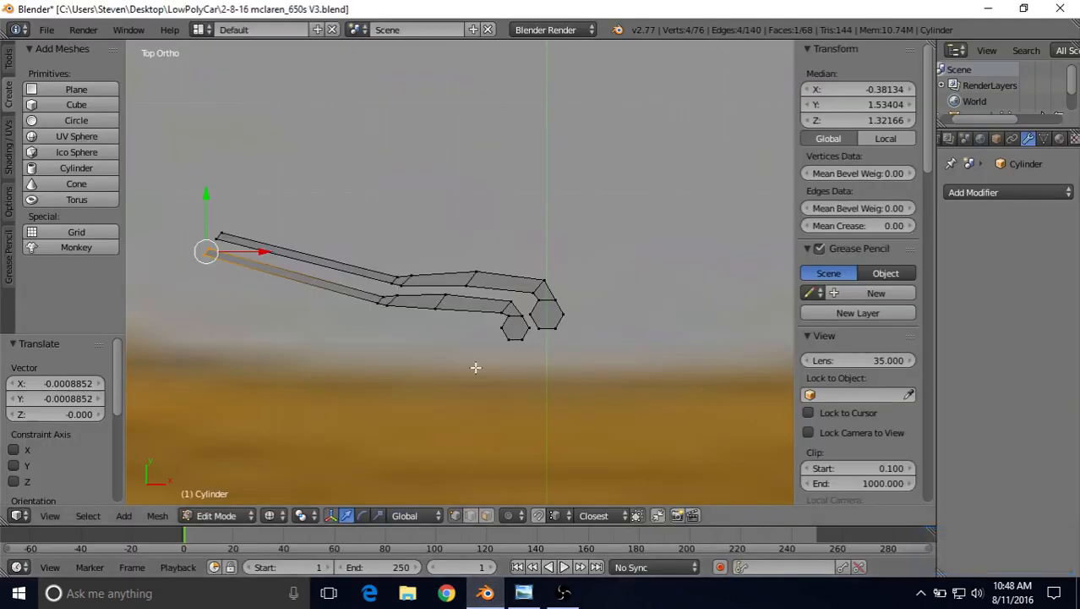
{"action": "right_click", "coordinate": [461, 326]}
{"action": "key", "text": "b"}
{"action": "left_click_drag", "start_coordinate": [439, 301], "coordinate": [471, 326]}
{"action": "key", "text": "g"}
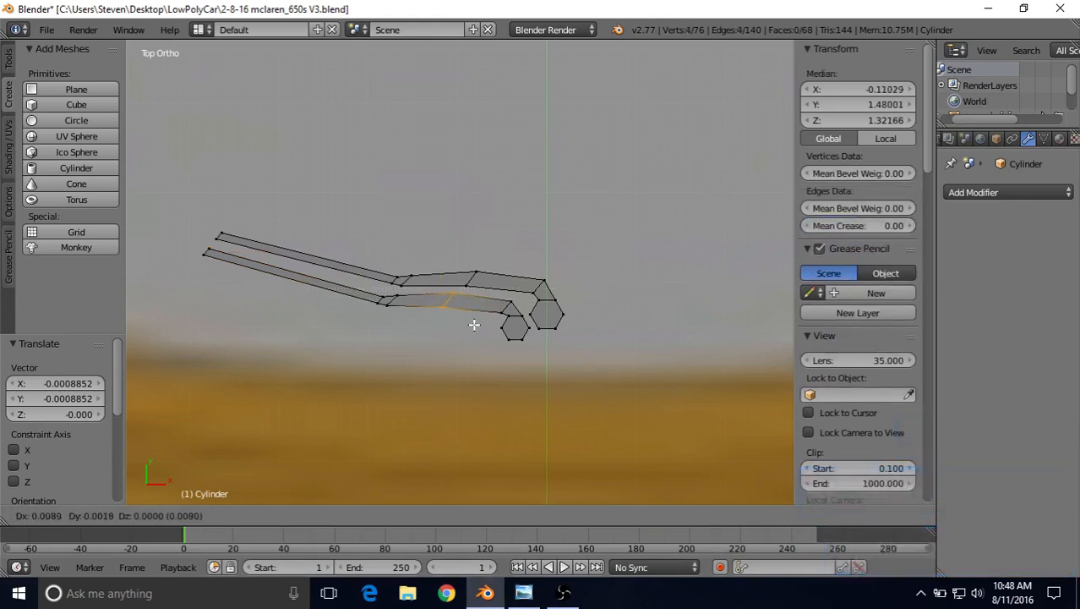
{"action": "left_click", "coordinate": [478, 326]}
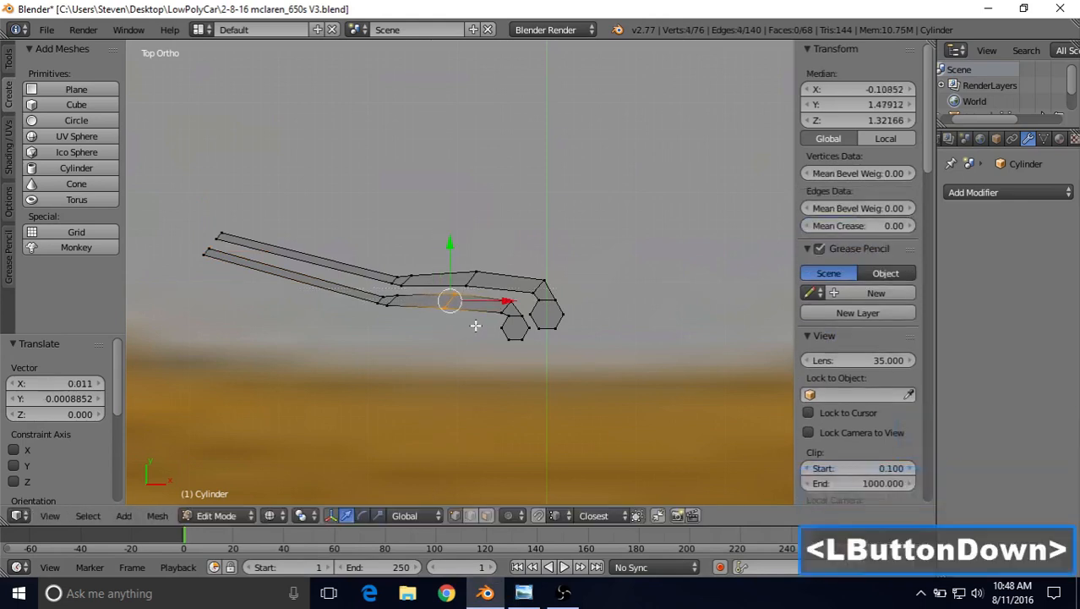
- Move the eight vertices around the start of the copied arm's thin rod about 0.002 in X and 0.003 in Y
{"action": "right_click", "coordinate": [206, 251]}
{"action": "key", "text": "b"}
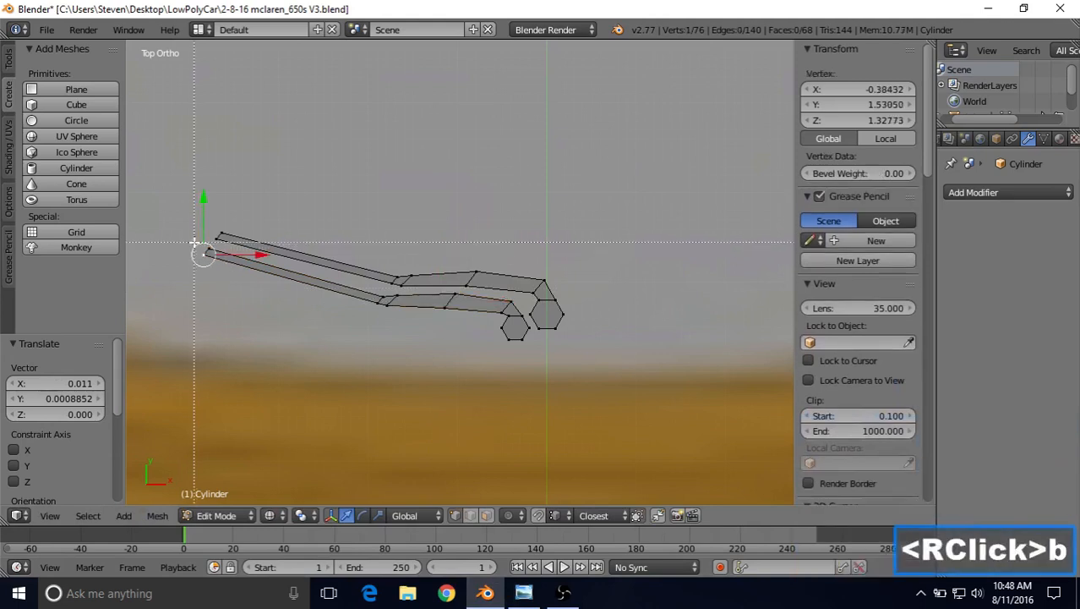
{"action": "left_click_drag", "start_coordinate": [198, 244], "coordinate": [222, 269]}
{"action": "right_click", "coordinate": [381, 296]}
{"action": "key", "text": "b"}
{"action": "left_click_drag", "start_coordinate": [368, 287], "coordinate": [407, 311]}
{"action": "key", "text": "g"}
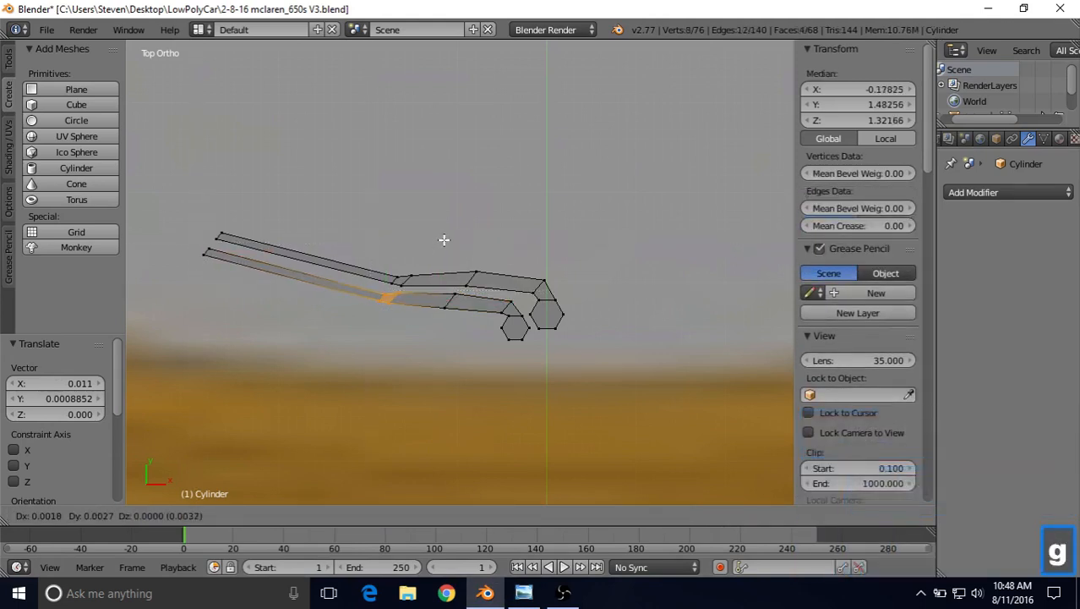
{"action": "left_click", "coordinate": [444, 240]}
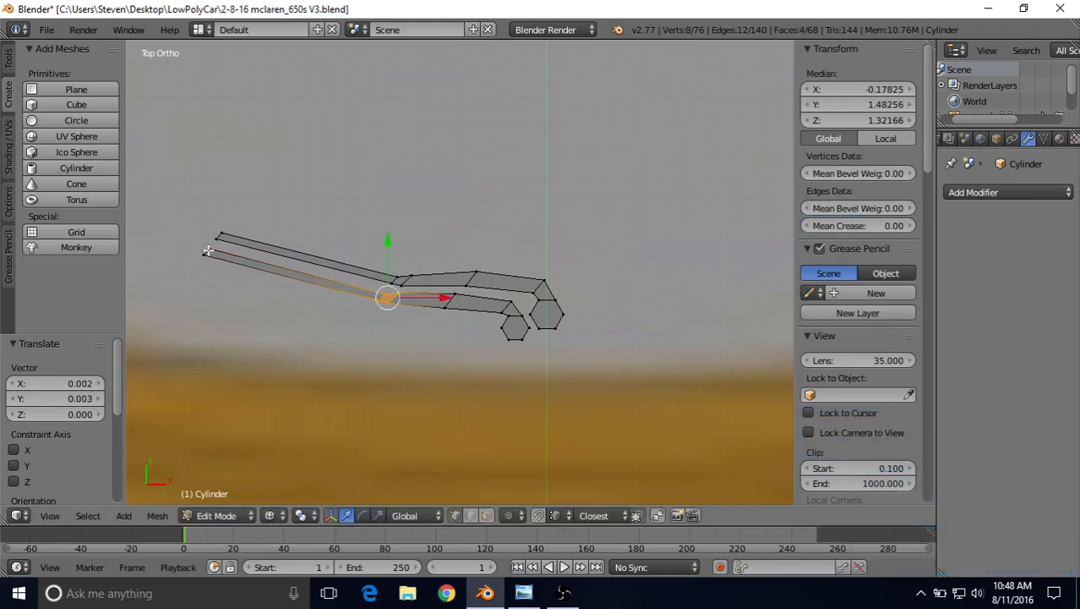
- Recheck the reference photo, add a cube to the wiper mesh and scale it to about 0.1
{"action": "left_click", "coordinate": [525, 594]}
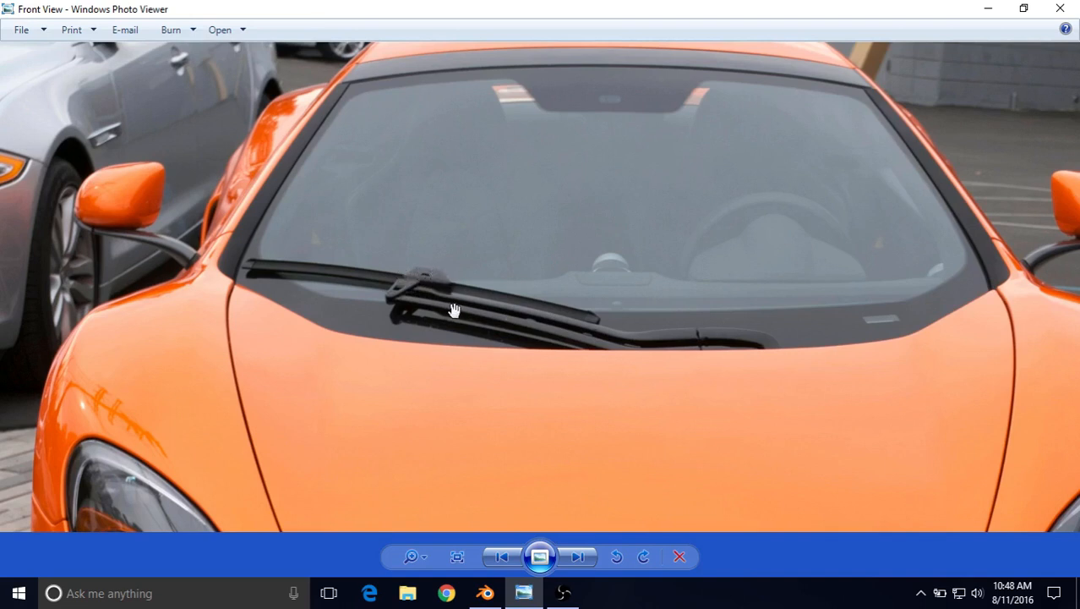
{"action": "left_click", "coordinate": [486, 592]}
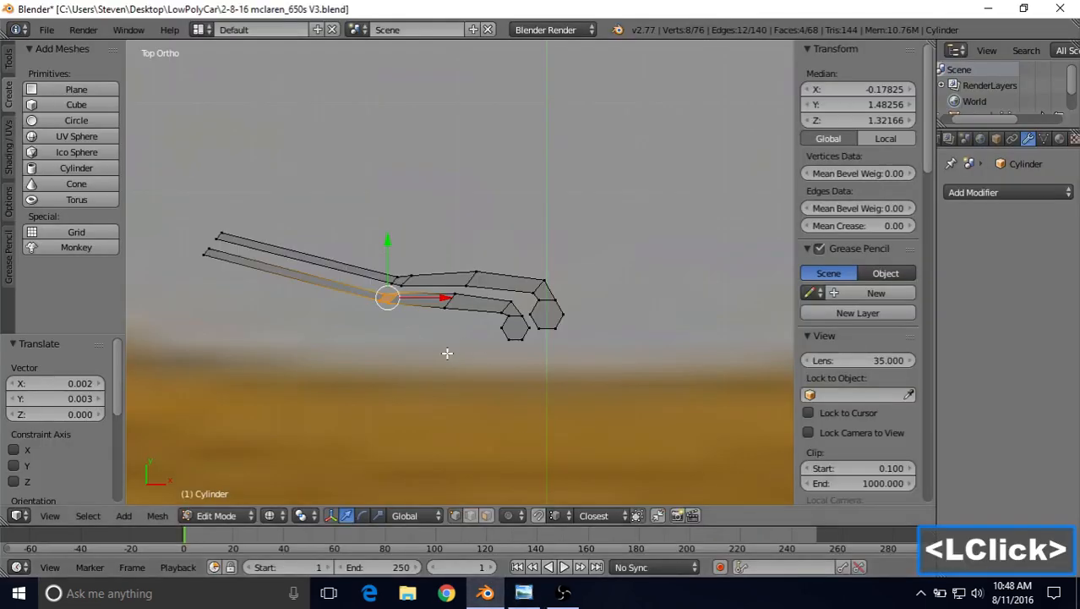
{"action": "scroll", "coordinate": [447, 353], "scroll_direction": "down", "scroll_amount": 5}
{"action": "scroll", "coordinate": [447, 353], "scroll_direction": "down", "scroll_amount": 2}
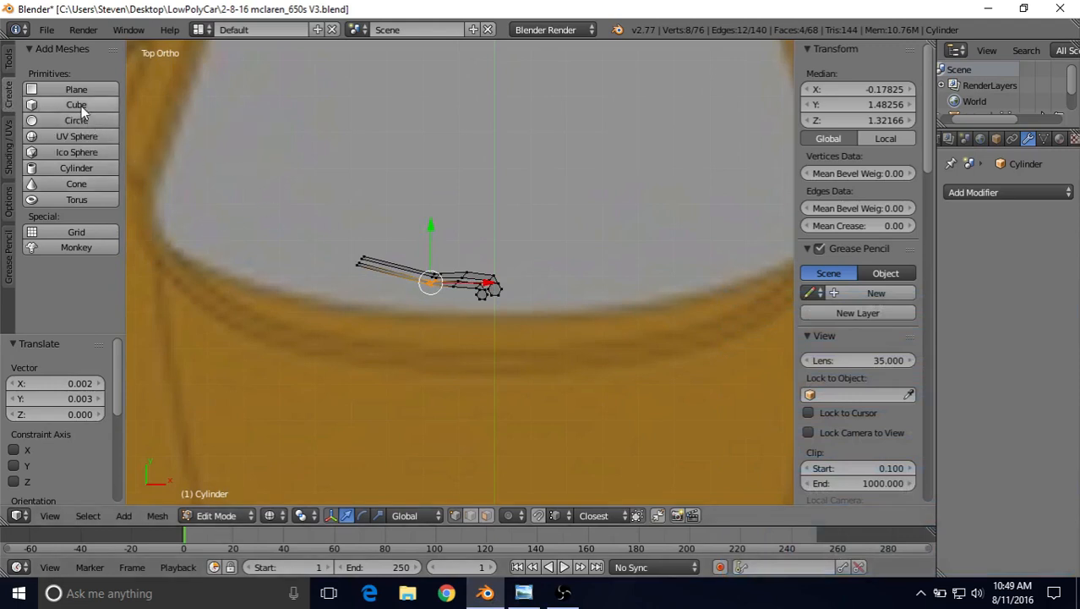
{"action": "left_click", "coordinate": [55, 104]}
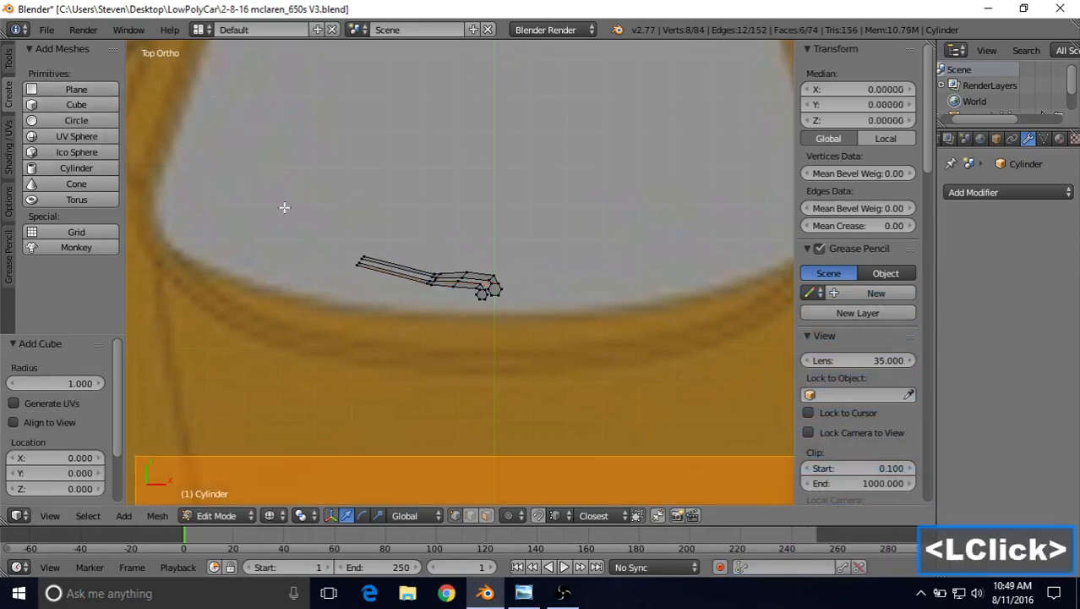
{"action": "scroll", "coordinate": [567, 291], "scroll_direction": "down", "scroll_amount": 3}
{"action": "middle_click_drag", "start_coordinate": [528, 267], "coordinate": [520, 171], "text": "shift"}
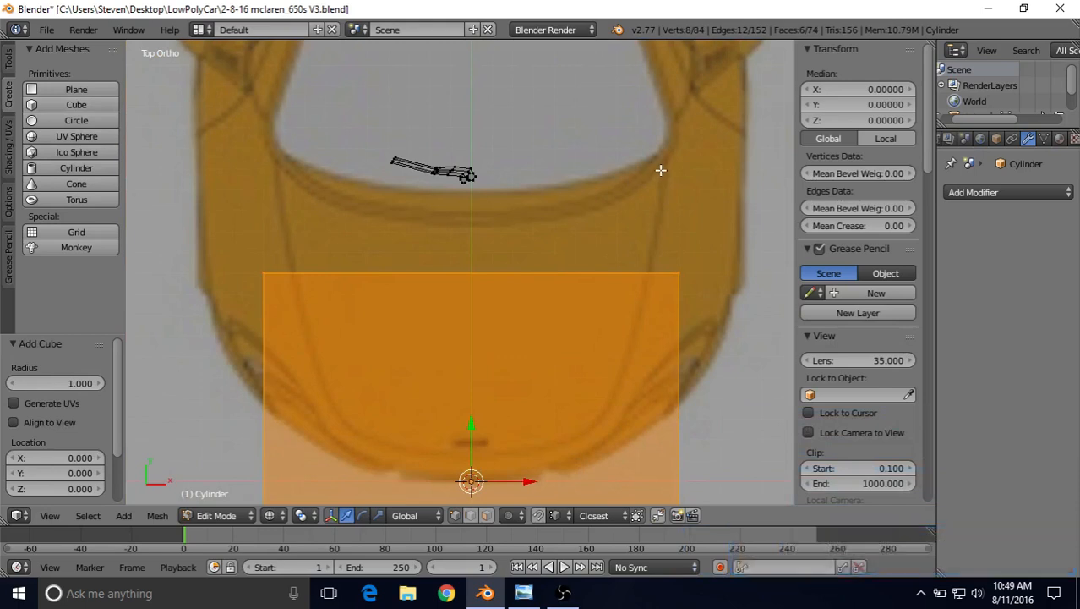
{"action": "key", "text": "s"}
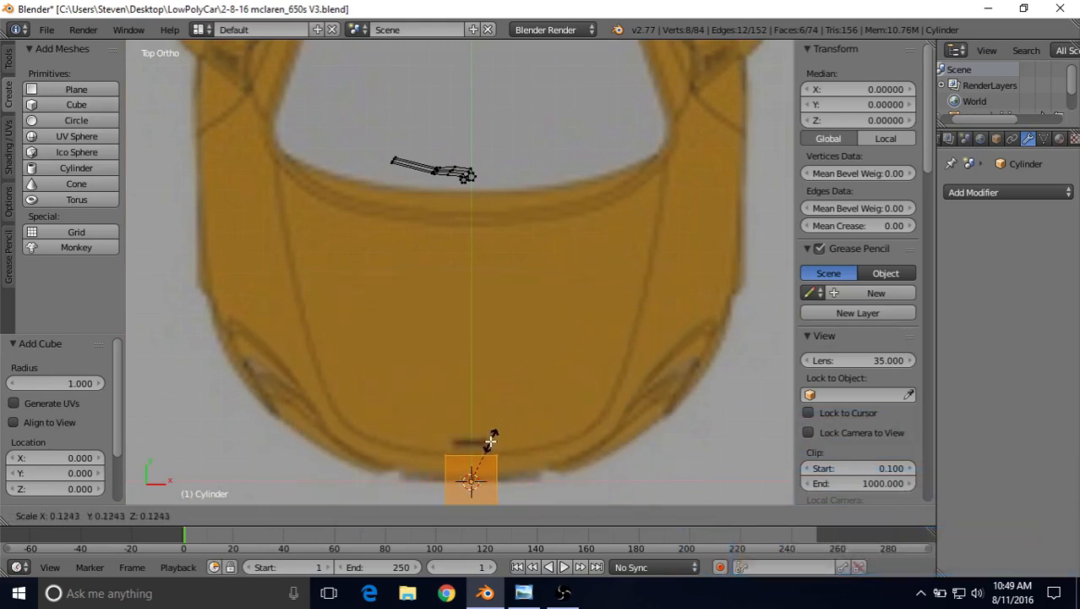
{"action": "left_click", "coordinate": [488, 434]}
- Move the small cube about 1.538 in Y and -0.423 in X, just beyond the tips of the wiper arms
{"action": "left_click_drag", "start_coordinate": [471, 435], "coordinate": [479, 113]}
{"action": "middle_click_drag", "start_coordinate": [533, 157], "coordinate": [547, 322], "text": "shift"}
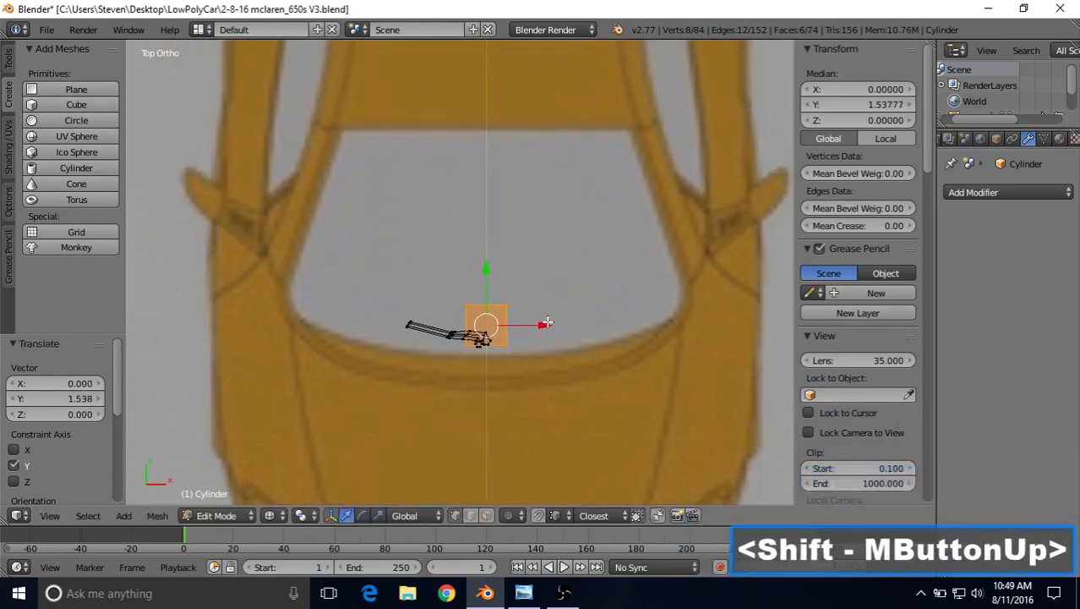
{"action": "left_click_drag", "start_coordinate": [548, 322], "coordinate": [457, 305]}
- Shrink the cube beside the arm tips by about 0.268 and again by about 0.629 on all axes
{"action": "scroll", "coordinate": [465, 308], "scroll_direction": "up", "scroll_amount": 4}
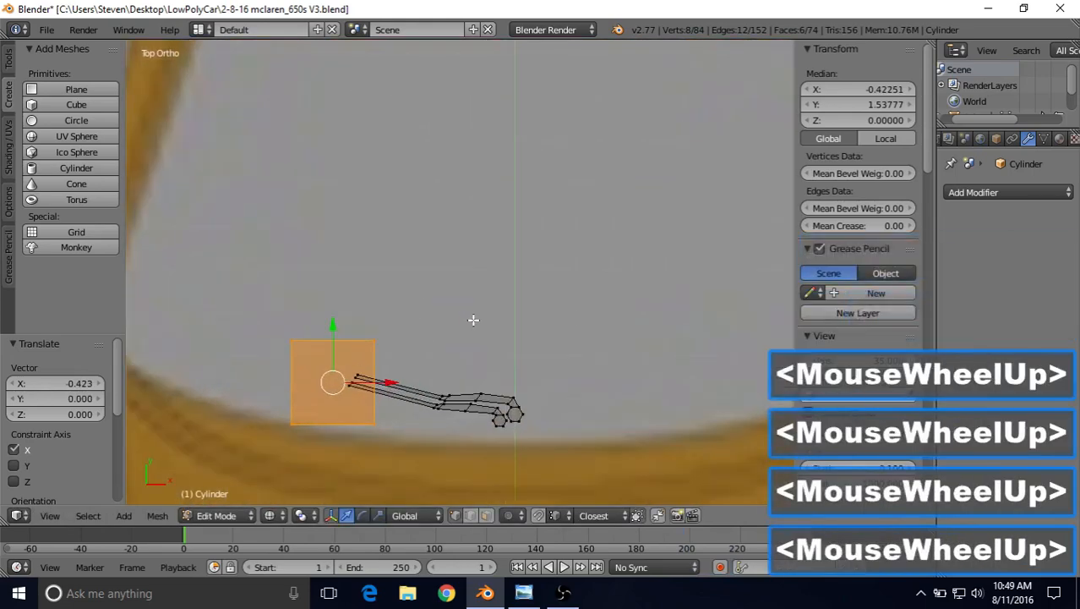
{"action": "middle_click_drag", "start_coordinate": [473, 320], "coordinate": [499, 242], "text": "shift"}
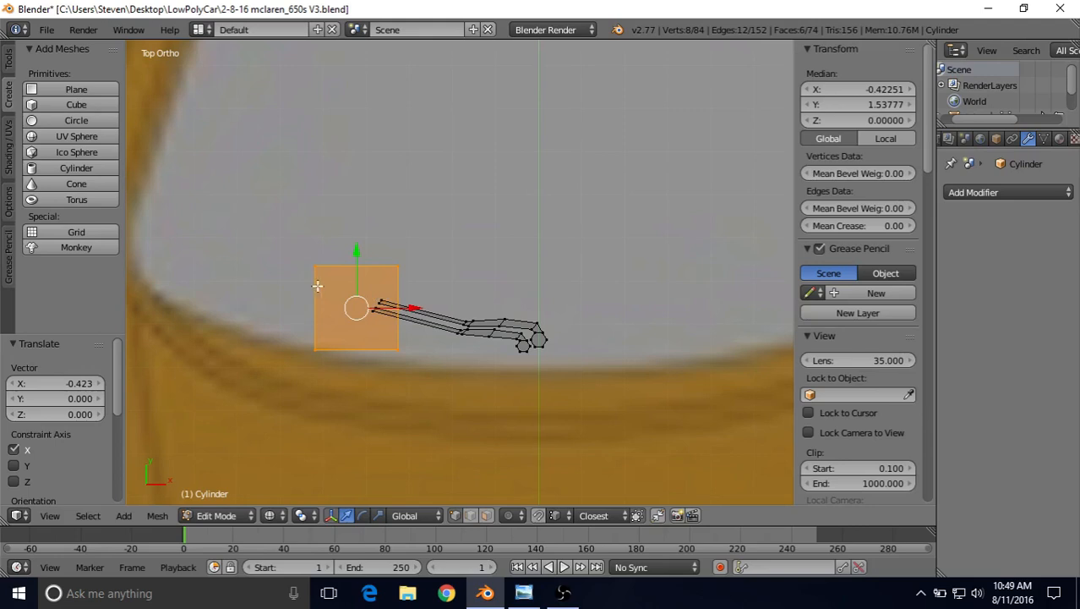
{"action": "key", "text": "s"}
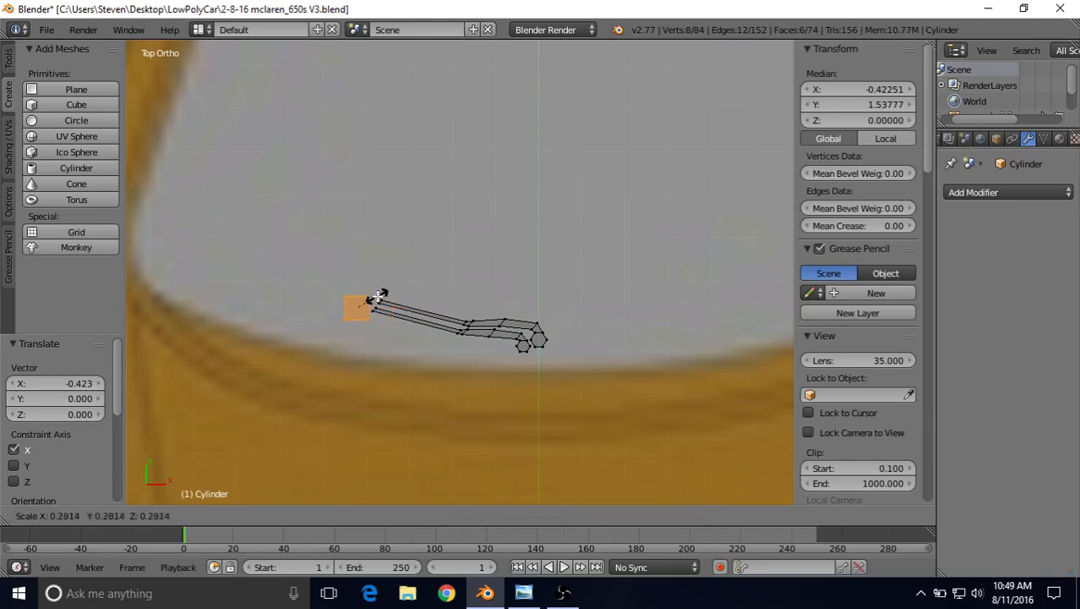
{"action": "left_click", "coordinate": [378, 297]}
{"action": "scroll", "coordinate": [406, 287], "scroll_direction": "up", "scroll_amount": 2}
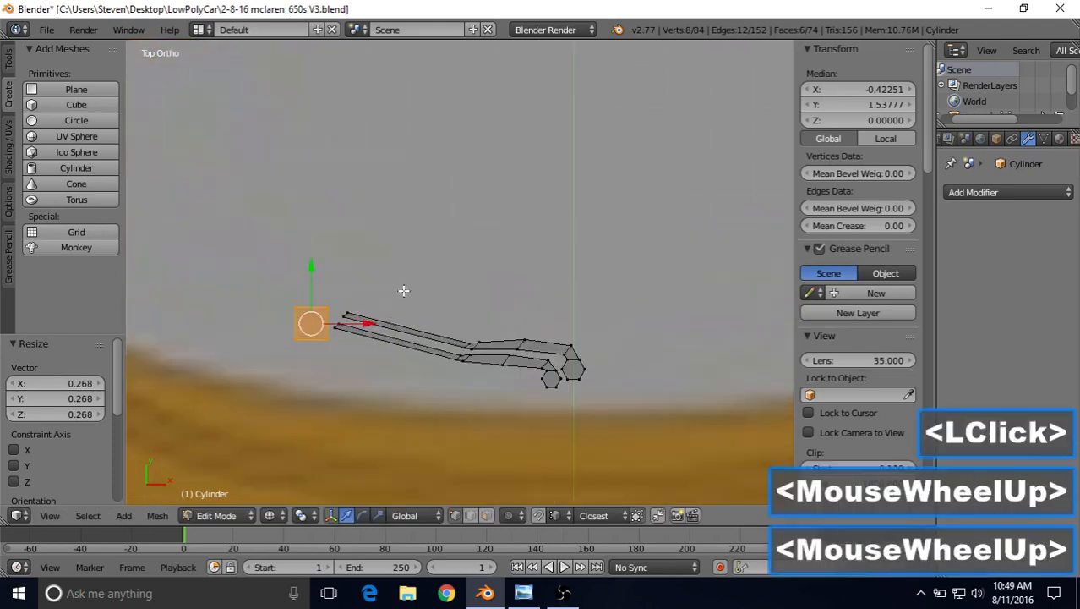
{"action": "middle_click_drag", "start_coordinate": [403, 292], "coordinate": [470, 229], "text": "shift"}
{"action": "key", "text": "s"}
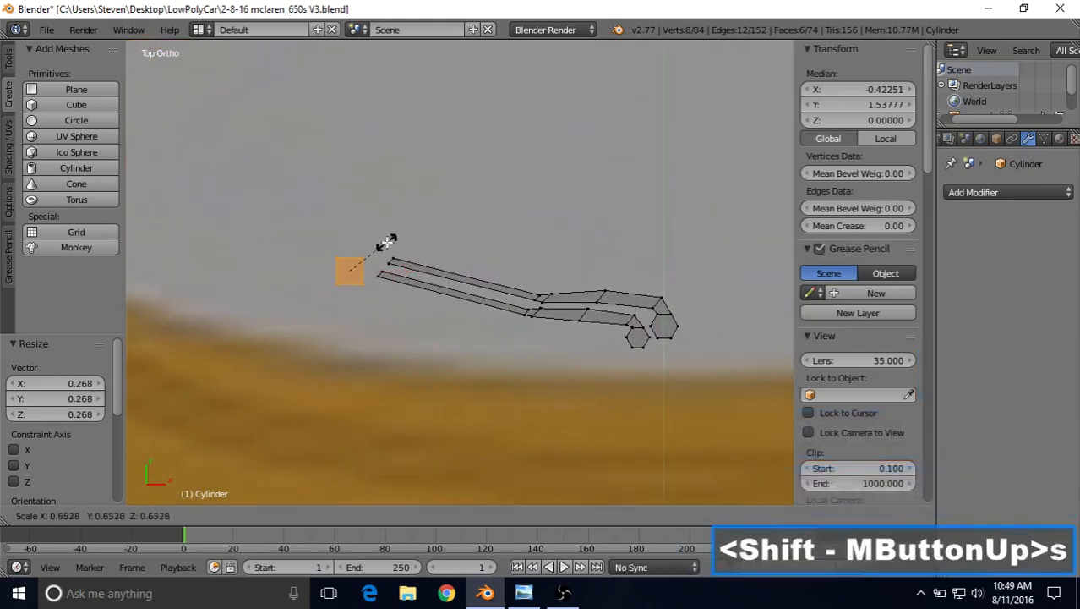
{"action": "left_click", "coordinate": [387, 243]}
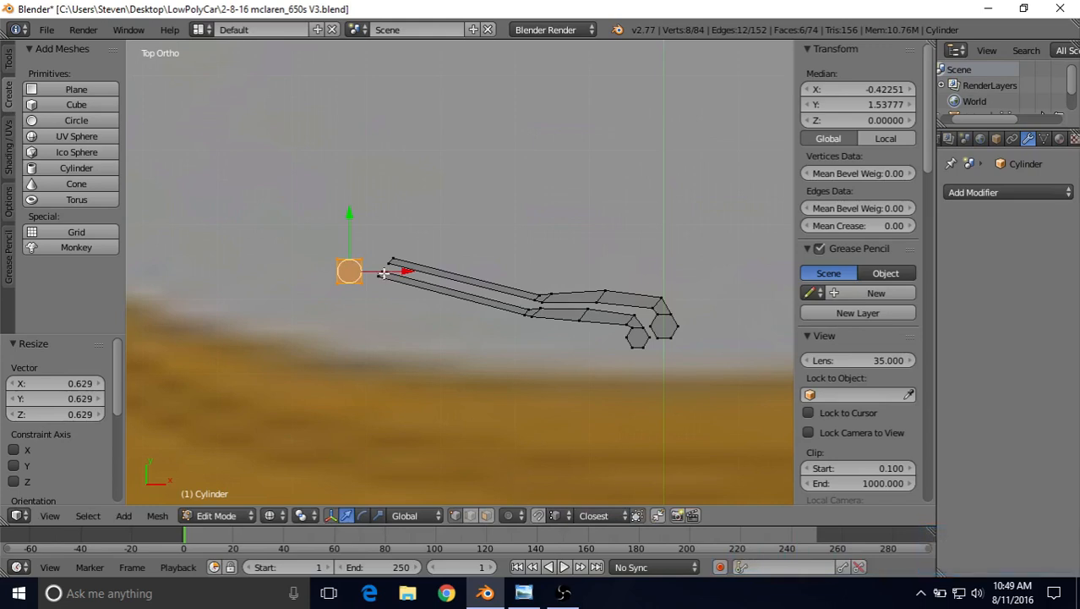
- Move the cube about 0.090 in X and 0.040 in Y, and raise it about 1.382 in Z to the wiper's height
{"action": "key", "text": "g"}
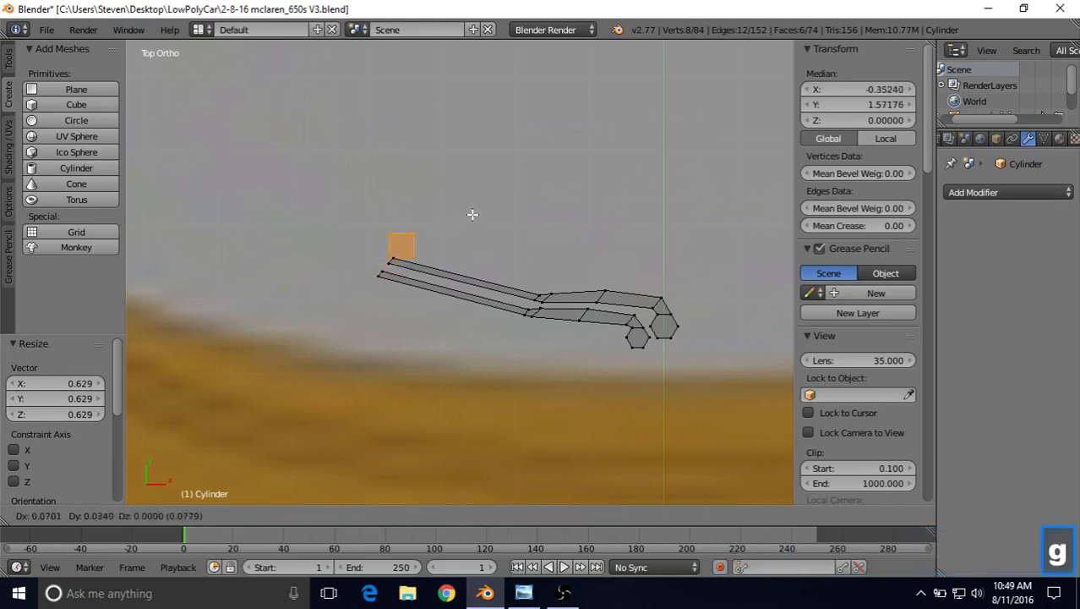
{"action": "left_click", "coordinate": [483, 212]}
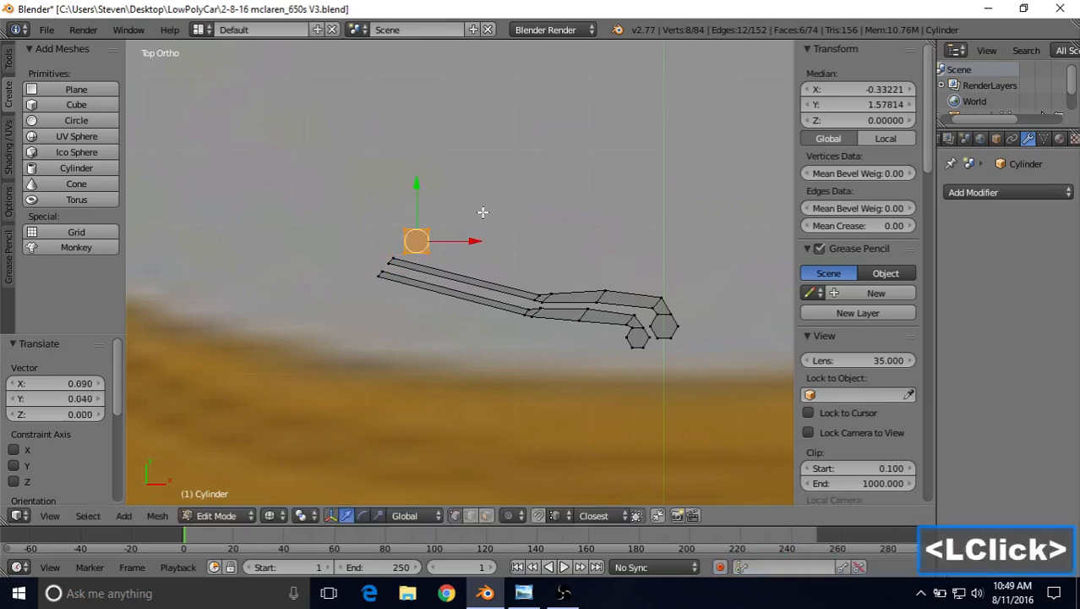
{"action": "middle_click_drag", "start_coordinate": [470, 201], "coordinate": [502, 363]}
{"action": "scroll", "coordinate": [486, 351], "scroll_direction": "down", "scroll_amount": 4}
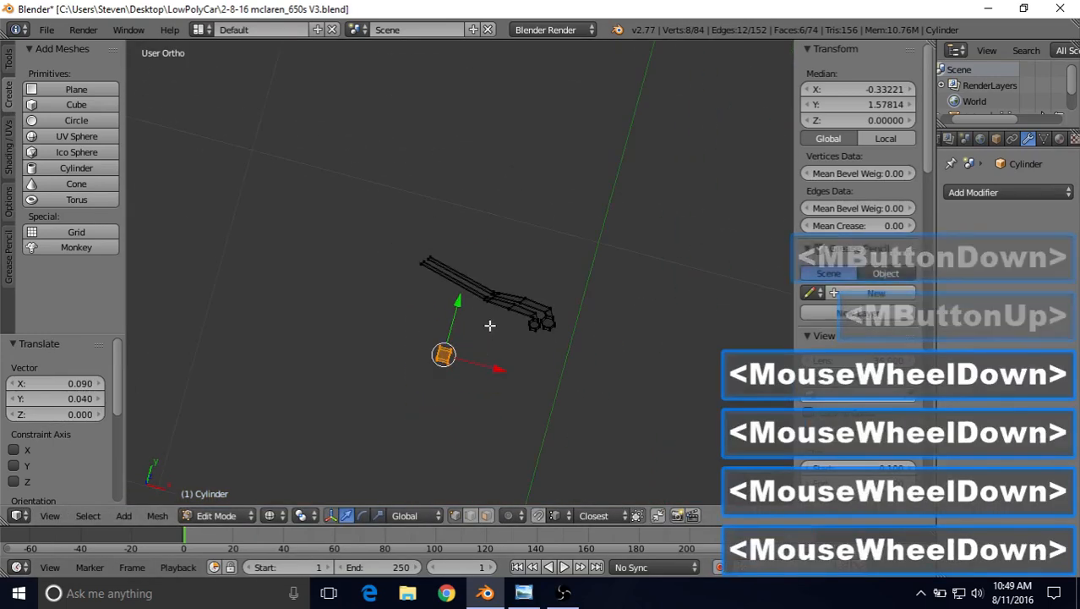
{"action": "middle_click_drag", "start_coordinate": [489, 321], "coordinate": [447, 293]}
{"action": "scroll", "coordinate": [447, 293], "scroll_direction": "down", "scroll_amount": 2}
{"action": "middle_click_drag", "start_coordinate": [486, 371], "coordinate": [456, 317], "text": "shift"}
{"action": "left_click_drag", "start_coordinate": [453, 313], "coordinate": [457, 154]}
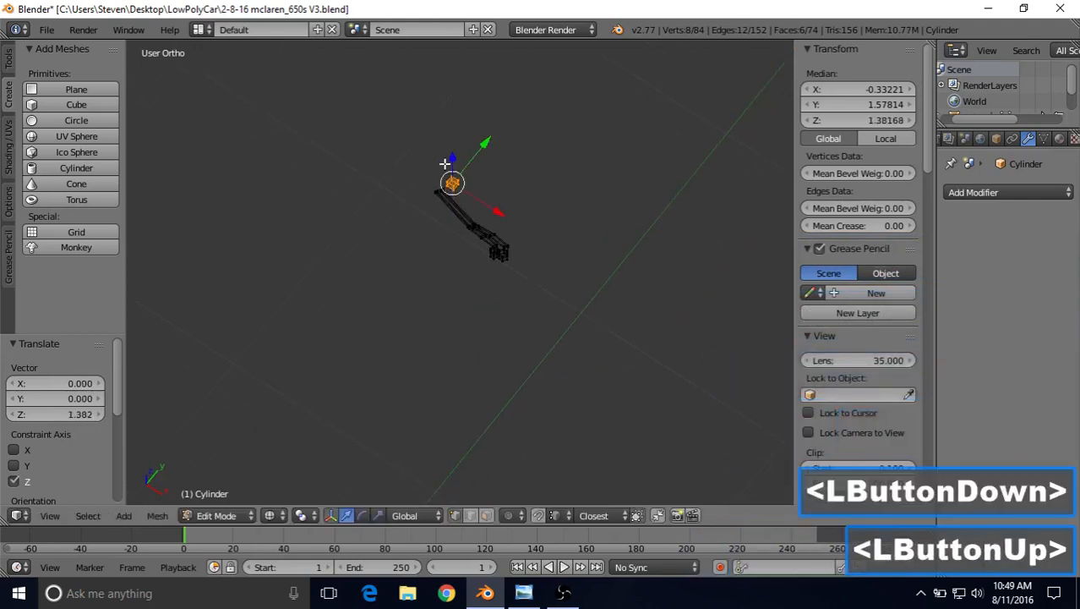
- Lower the cube to about Z 1.335 and shift it about -0.024 in X, just above the rod tips
{"action": "middle_click_drag", "start_coordinate": [460, 156], "coordinate": [565, 304]}
{"action": "scroll", "coordinate": [427, 246], "scroll_direction": "up", "scroll_amount": 3}
{"action": "left_click_drag", "start_coordinate": [487, 182], "coordinate": [497, 225]}
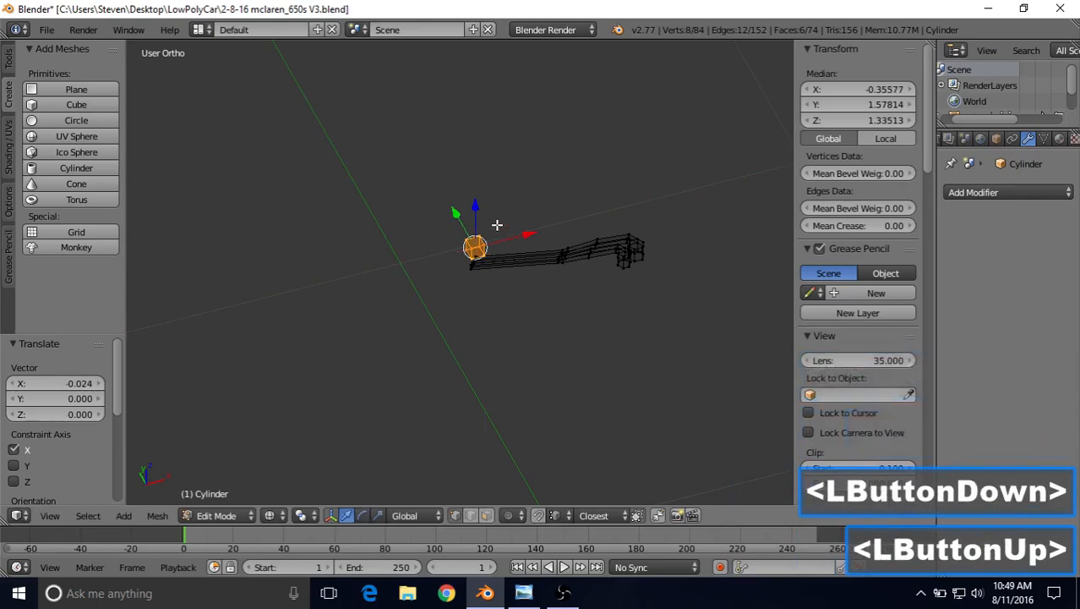
{"action": "middle_click_drag", "start_coordinate": [497, 225], "coordinate": [549, 218]}
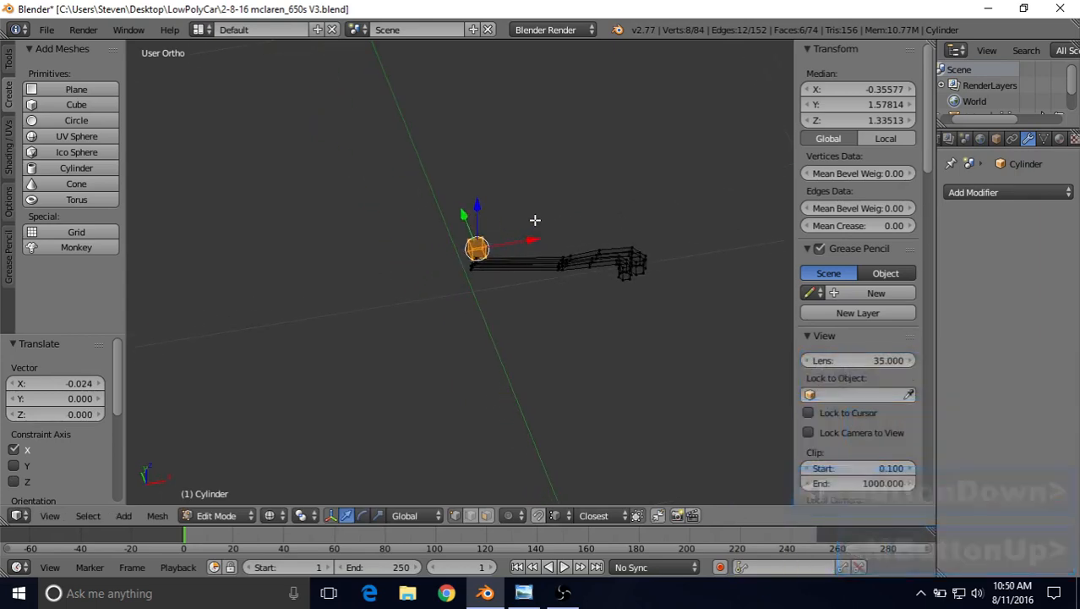
- Nudge the cube about 0.001 in Y beyond the arm tips, working from the top view
{"action": "key", "text": "KP_7"}
{"action": "scroll", "coordinate": [507, 228], "scroll_direction": "up", "scroll_amount": 2}
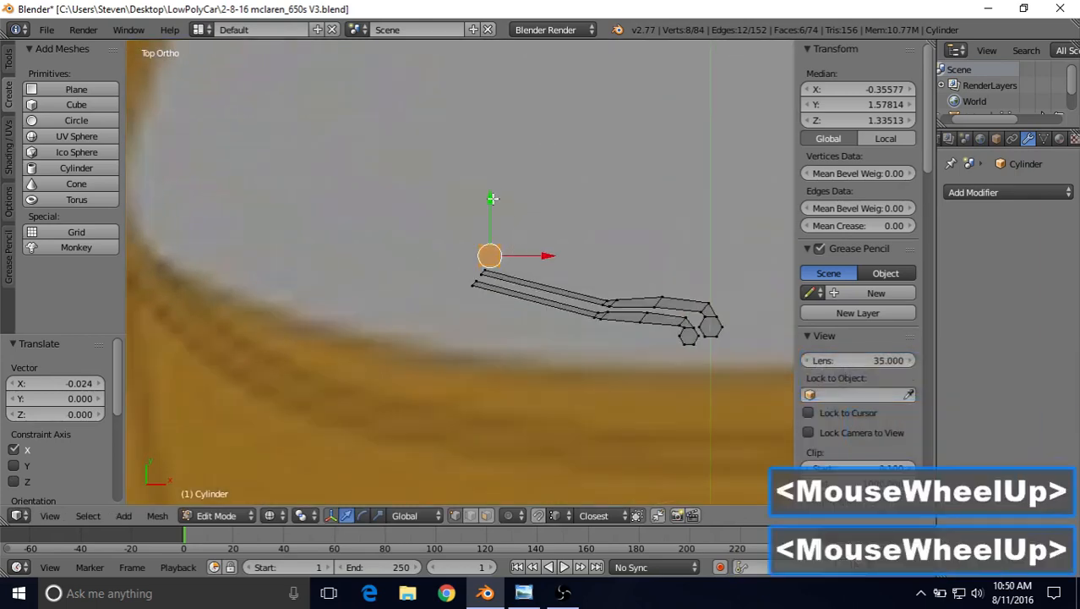
{"action": "left_click_drag", "start_coordinate": [488, 194], "coordinate": [489, 212]}
{"action": "scroll", "coordinate": [489, 212], "scroll_direction": "up", "scroll_amount": 2}
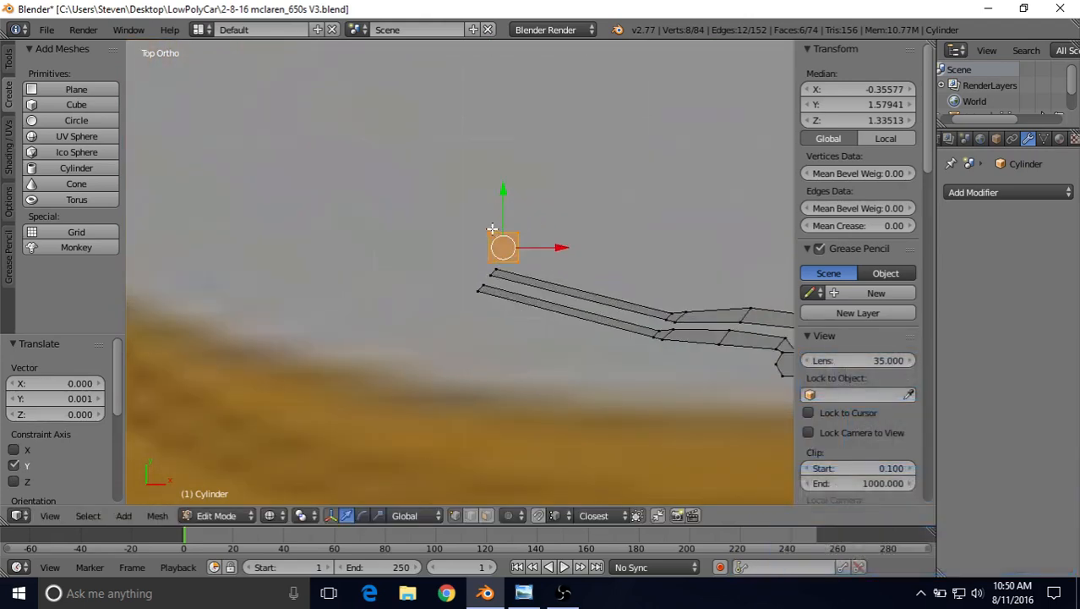
- Scale the cube side farthest from the arms by about 0.520 along X and move it about -0.012 in Y, forming a trapezoid
{"action": "right_click", "coordinate": [492, 228]}
{"action": "key", "text": "b"}
{"action": "left_click_drag", "start_coordinate": [461, 207], "coordinate": [545, 251]}
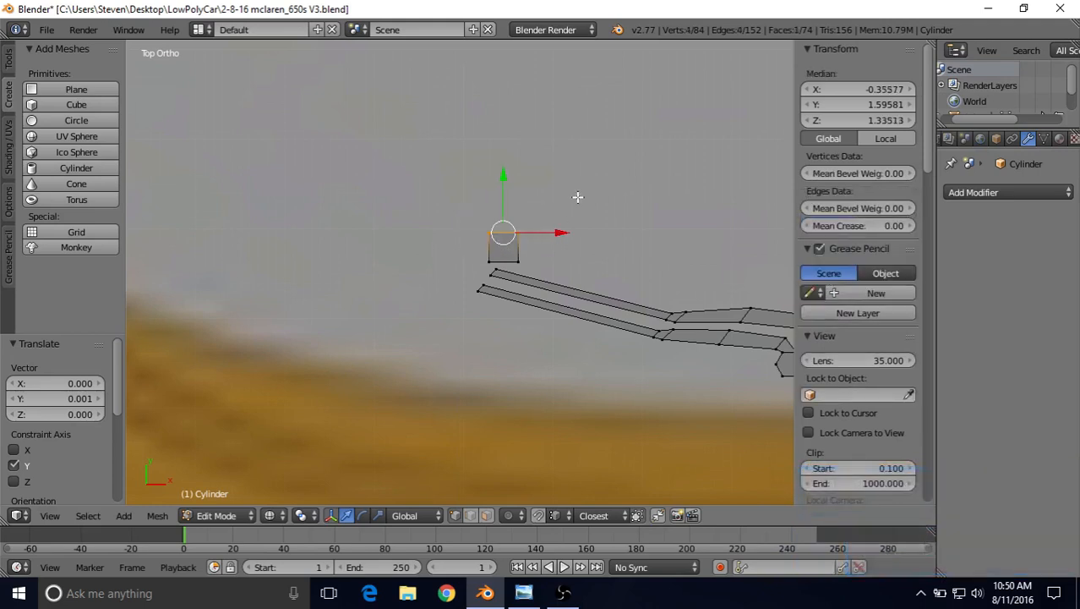
{"action": "key", "text": "s"}
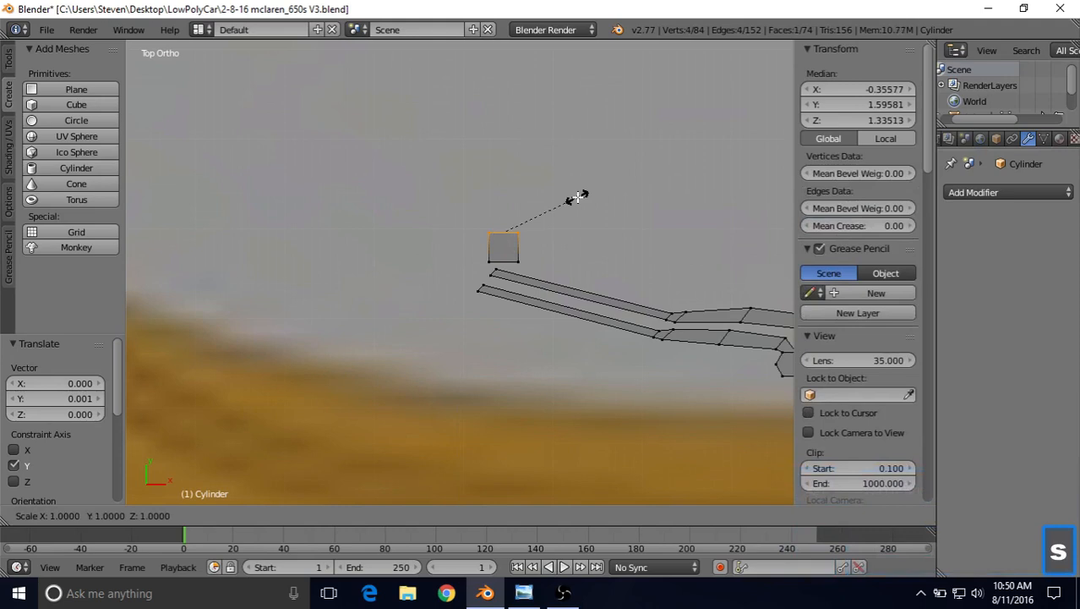
{"action": "key", "text": "x"}
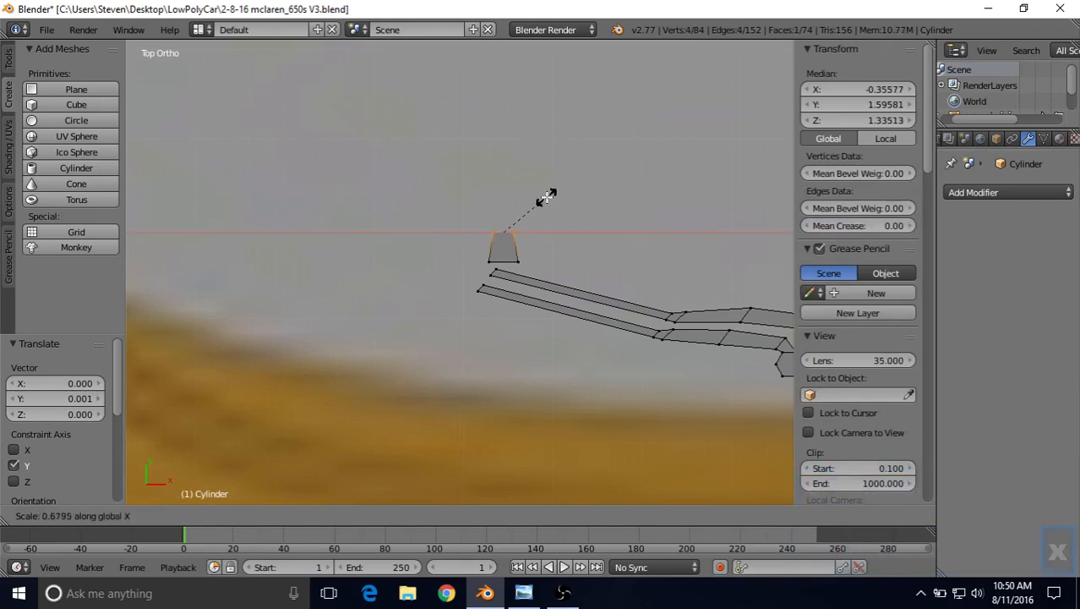
{"action": "left_click", "coordinate": [530, 201]}
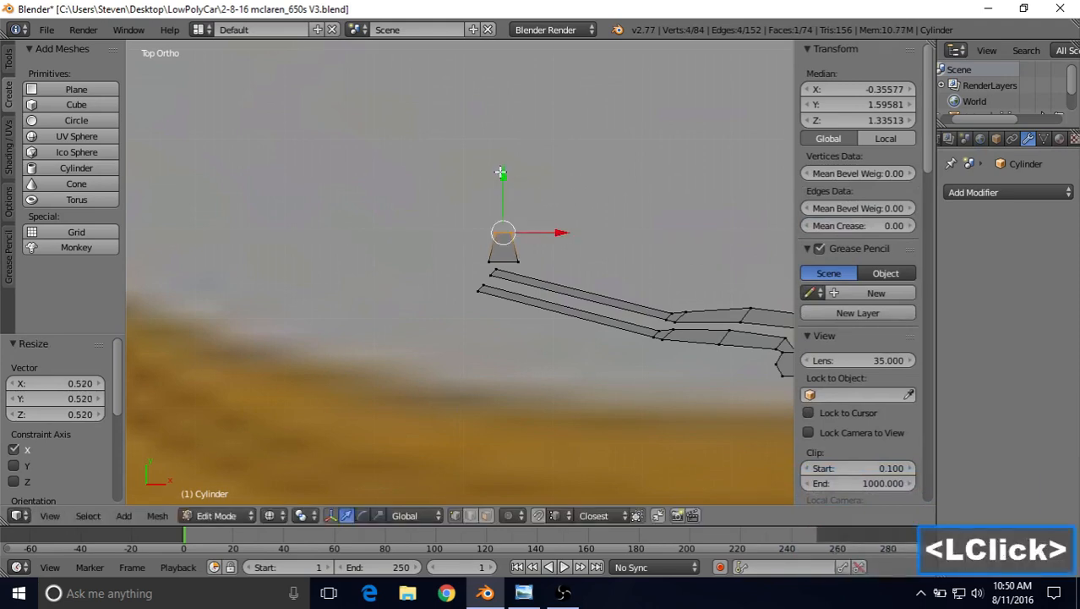
{"action": "left_click_drag", "start_coordinate": [500, 172], "coordinate": [498, 186]}
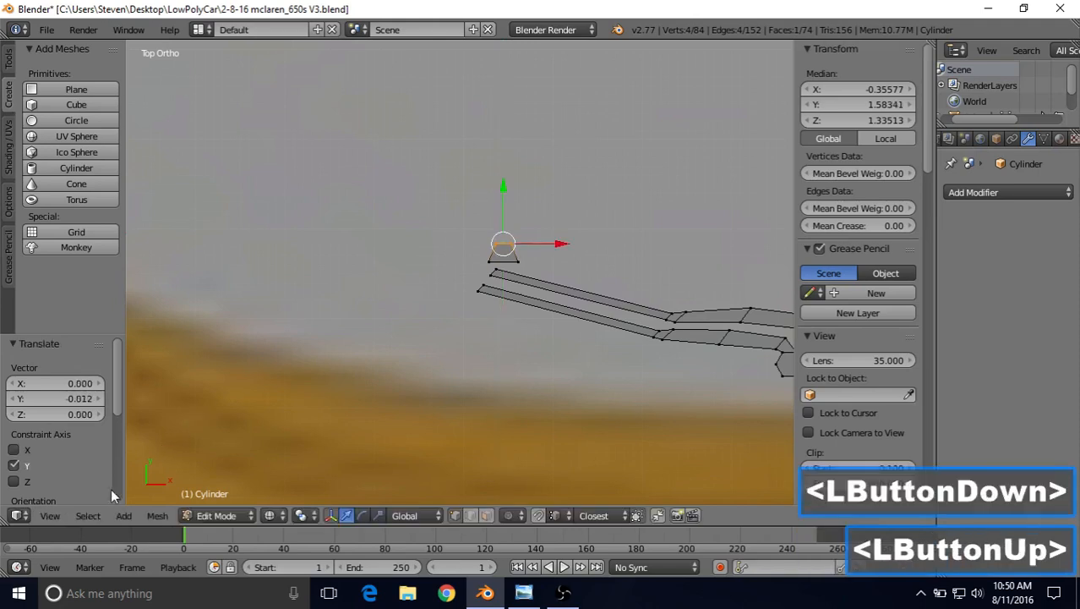
- Select all linked geometry of the trapezoid block, scale it about 1.349 along X, and compare it with the front-view photo
{"action": "left_click", "coordinate": [88, 516]}
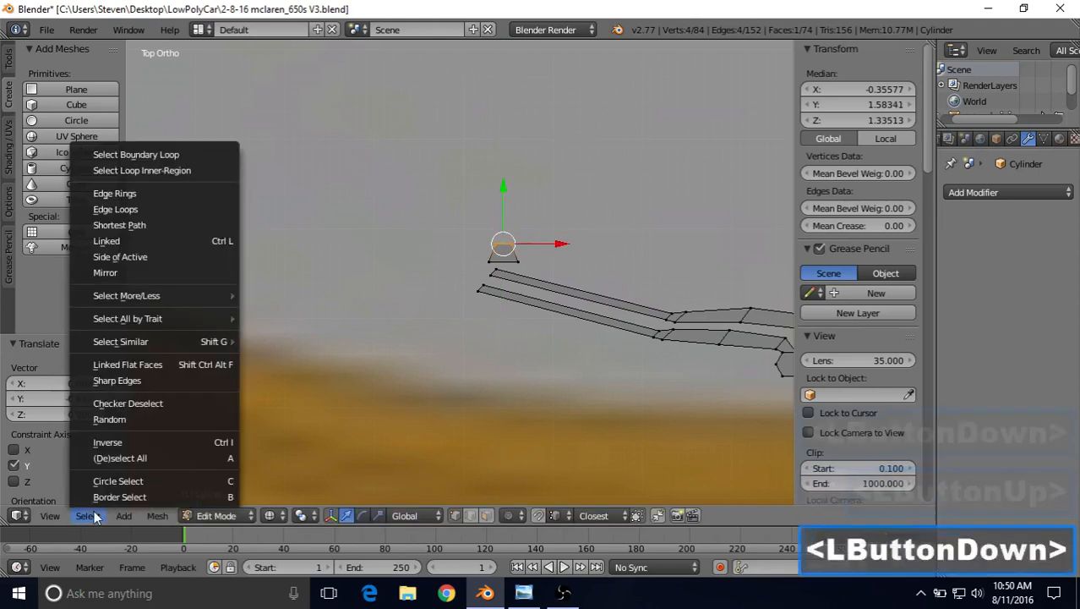
{"action": "left_click", "coordinate": [176, 246]}
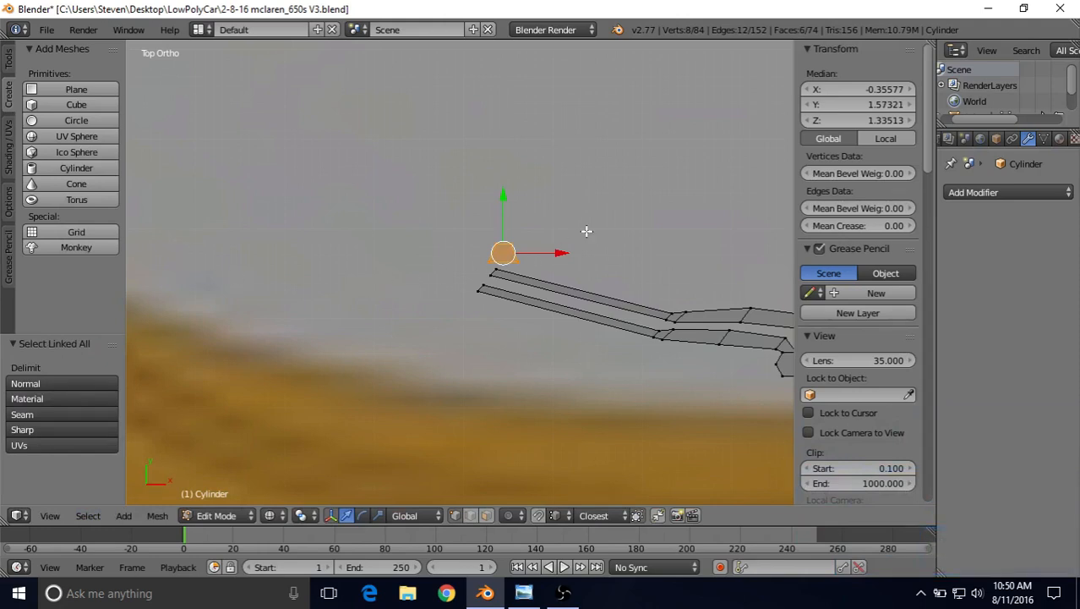
{"action": "key", "text": "s"}
{"action": "key", "text": "x"}
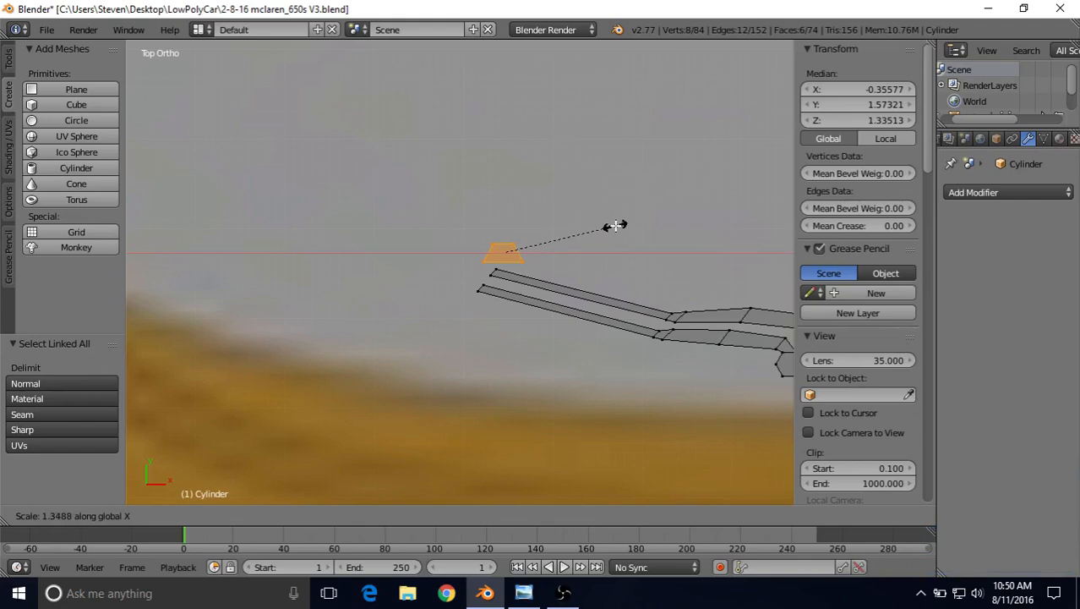
{"action": "left_click", "coordinate": [614, 226]}
{"action": "left_click", "coordinate": [523, 592]}
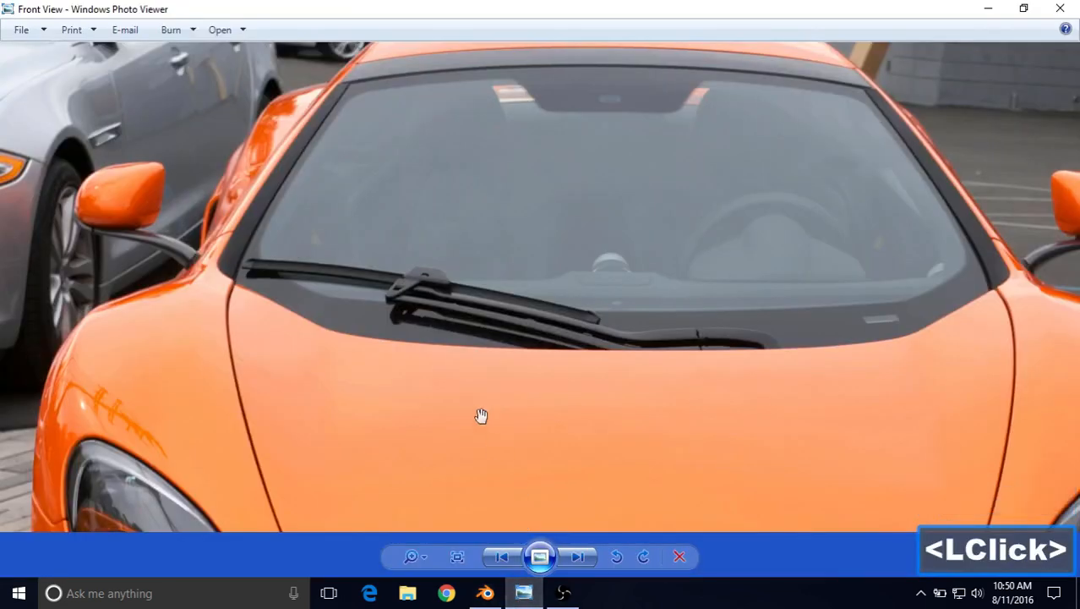
{"action": "left_click", "coordinate": [485, 593]}
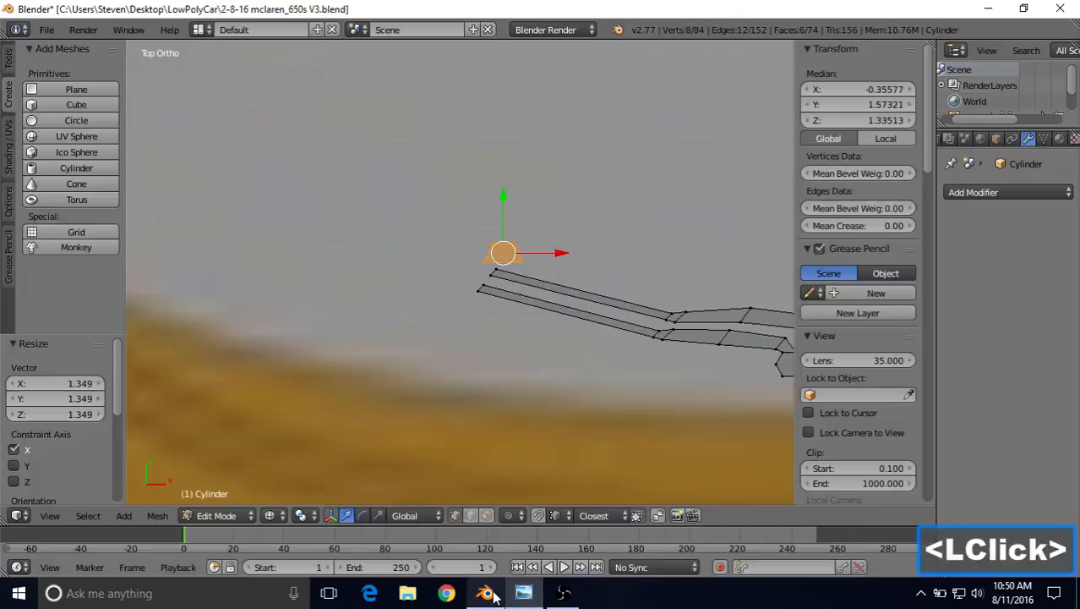
- Widen the whole trapezoid block by a further 1.358 or so along X and check the wiper bracket in the photo
{"action": "key", "text": "s"}
{"action": "key", "text": "x"}
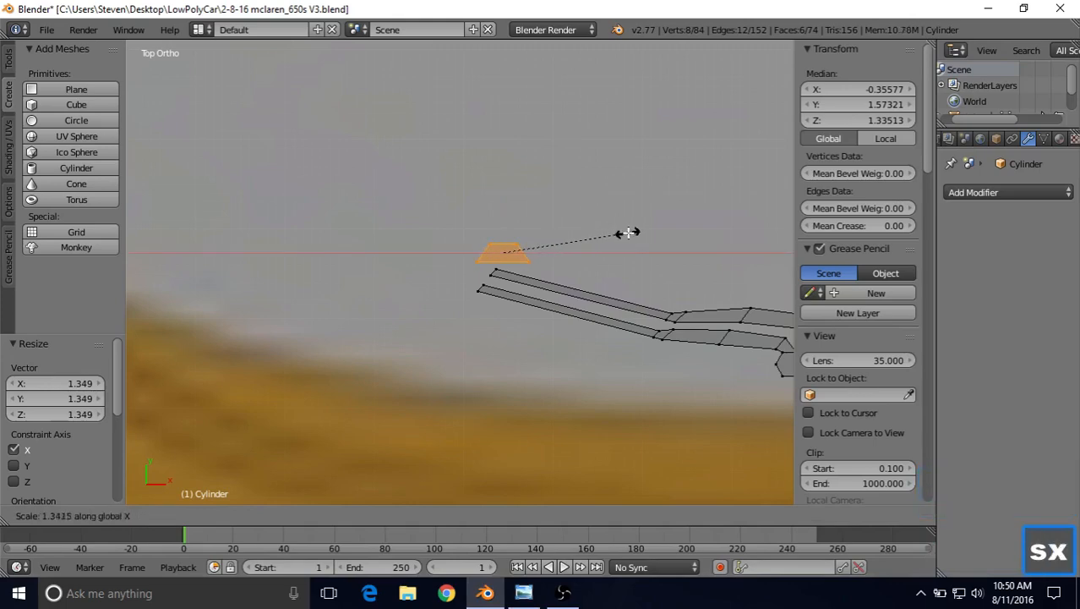
{"action": "left_click", "coordinate": [629, 232]}
{"action": "left_click", "coordinate": [517, 593]}
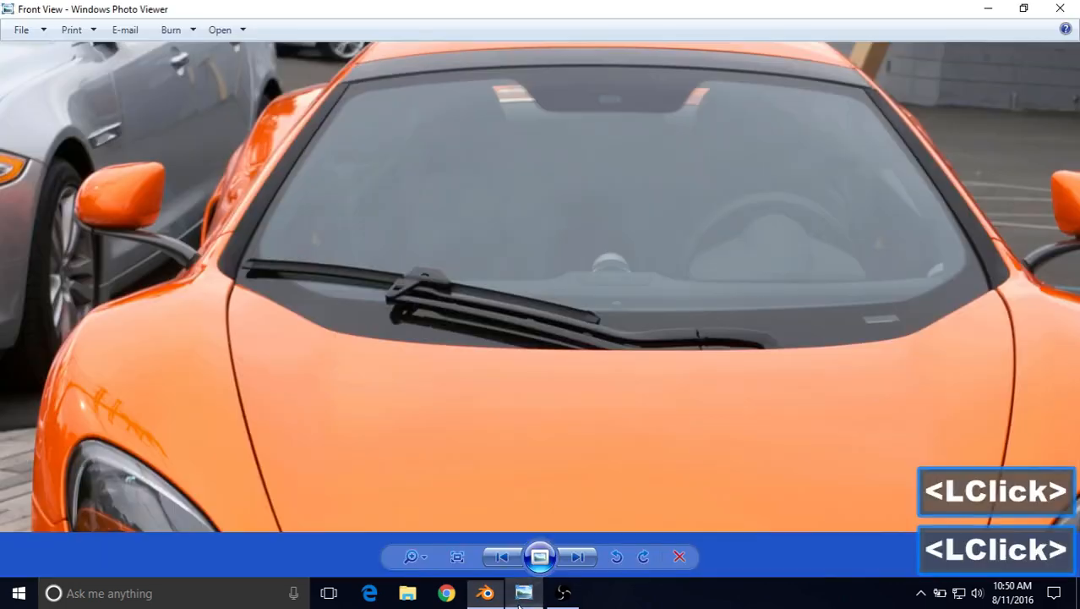
{"action": "left_click", "coordinate": [487, 593]}
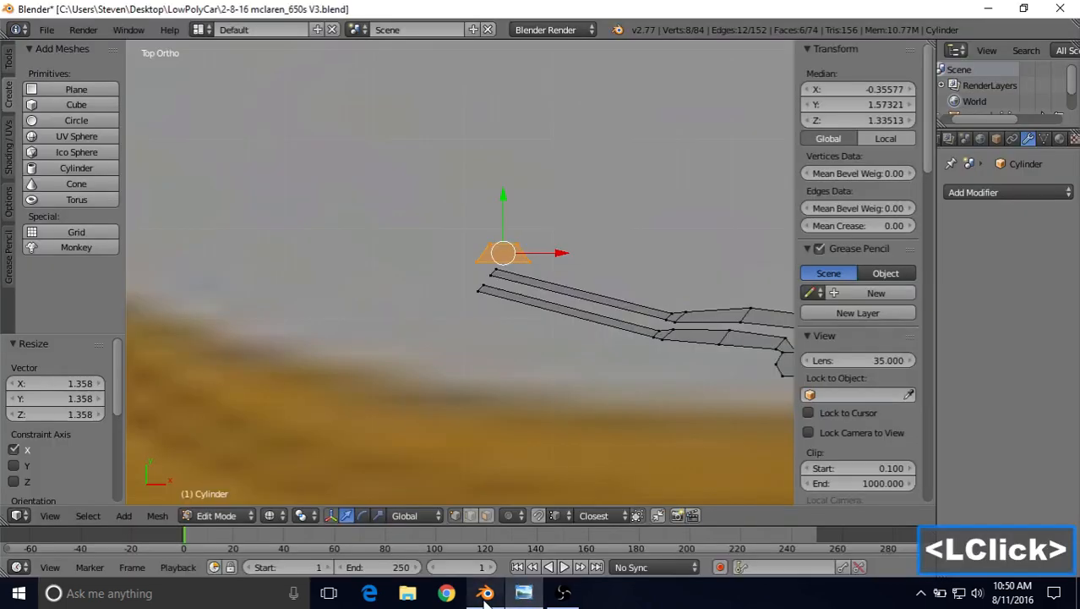
- Scale the block's narrow far side by about 1.186 along X and compare its shape with the bracket in the photo
{"action": "right_click", "coordinate": [480, 246]}
{"action": "right_click", "coordinate": [480, 243]}
{"action": "key", "text": "b"}
{"action": "left_click_drag", "start_coordinate": [469, 222], "coordinate": [558, 262]}
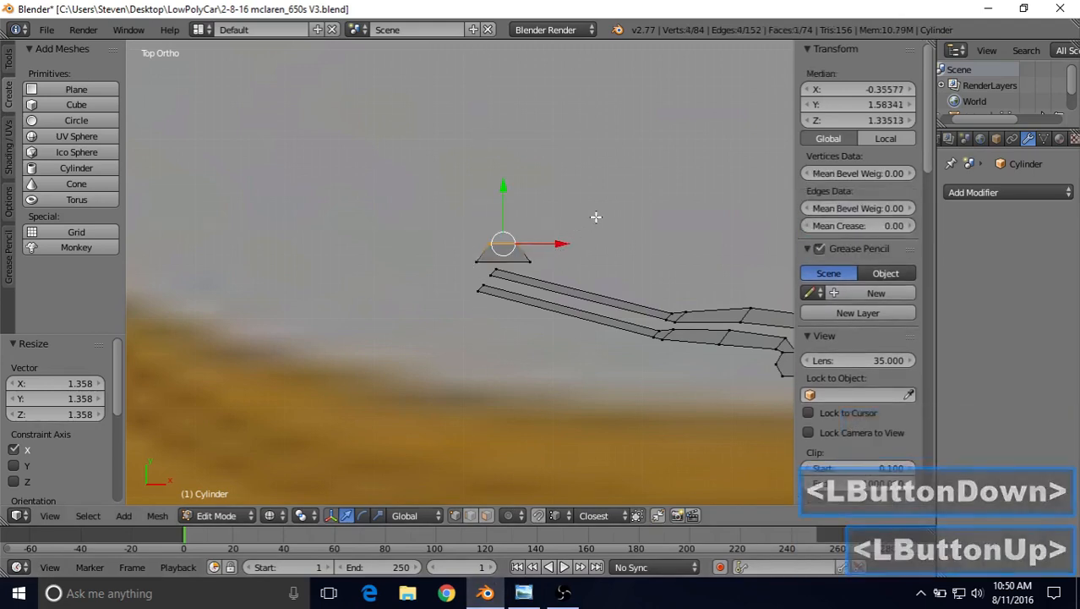
{"action": "key", "text": "s"}
{"action": "key", "text": "x"}
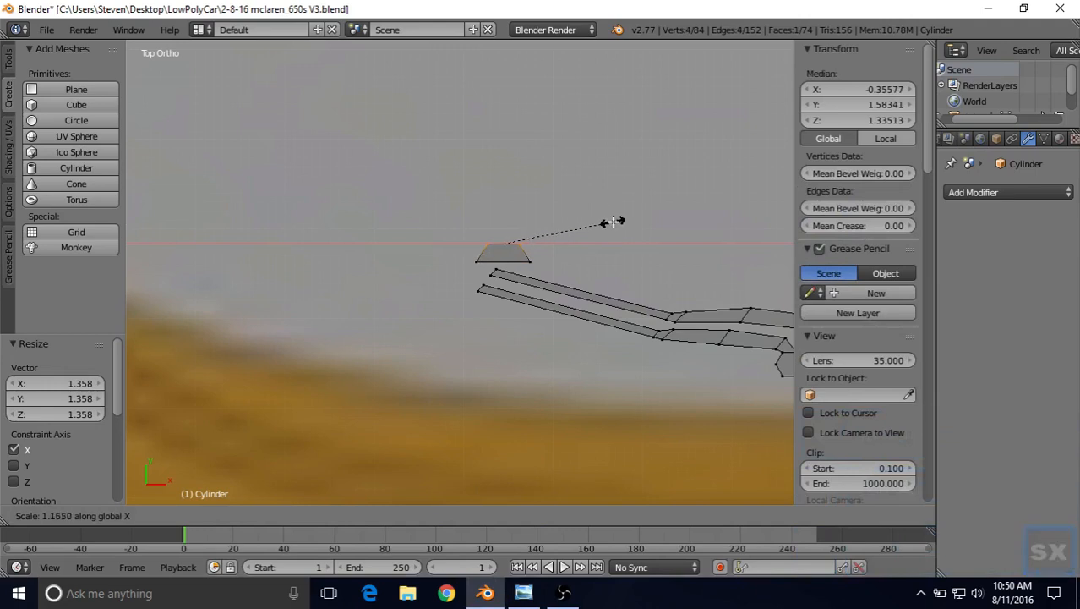
{"action": "left_click", "coordinate": [615, 223]}
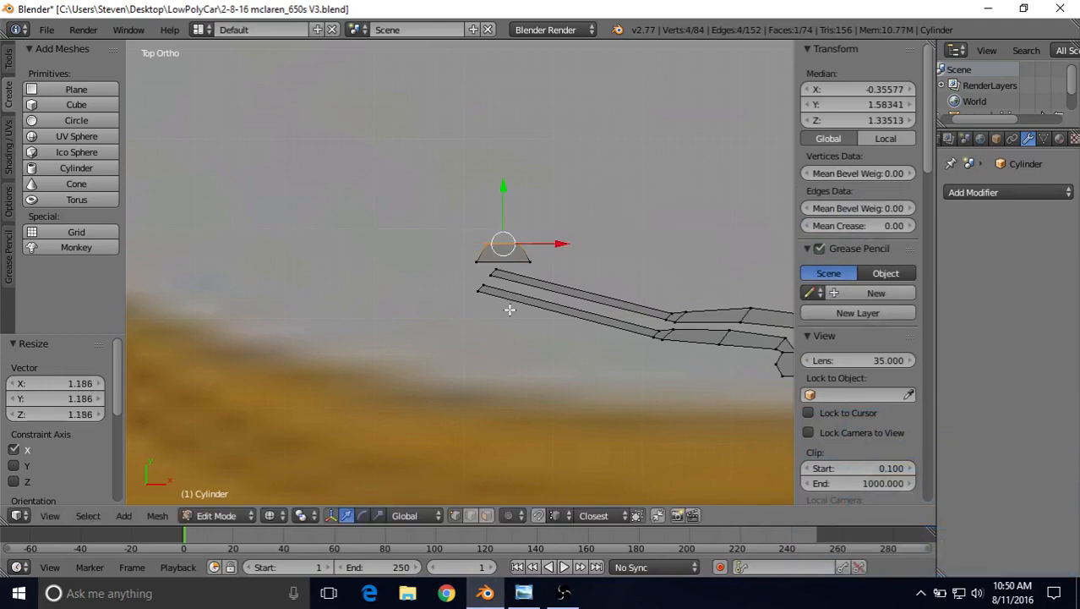
{"action": "left_click", "coordinate": [521, 592]}
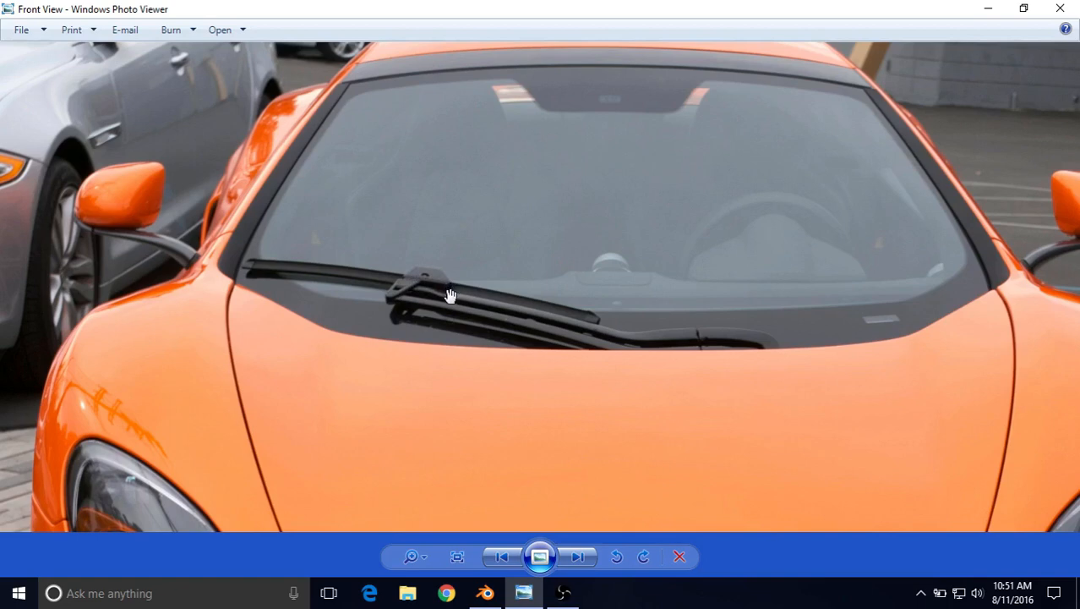
{"action": "left_click", "coordinate": [487, 593]}
- Show the mesh in solid shading and cut one edge loop along the block, slid about 0.614 toward the arm side
{"action": "middle_click_drag", "start_coordinate": [484, 271], "coordinate": [617, 190]}
{"action": "key", "text": "z"}
{"action": "middle_click_drag", "start_coordinate": [469, 228], "coordinate": [446, 288], "text": "shift"}
{"action": "scroll", "coordinate": [439, 288], "scroll_direction": "up", "scroll_amount": 2}
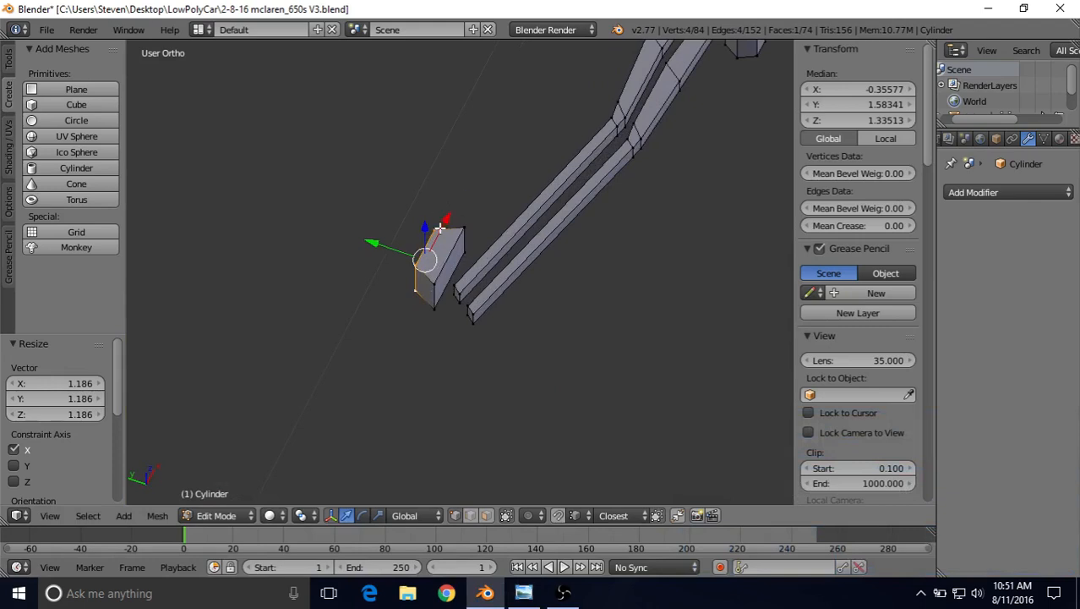
{"action": "key", "text": "ctrl"}
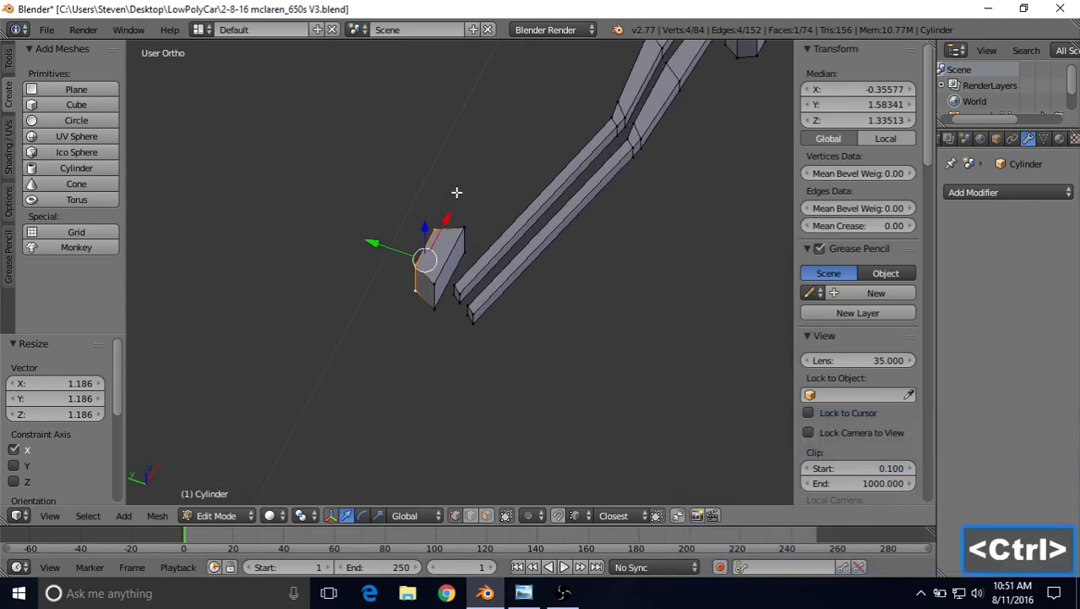
{"action": "key", "text": "ctrl+r"}
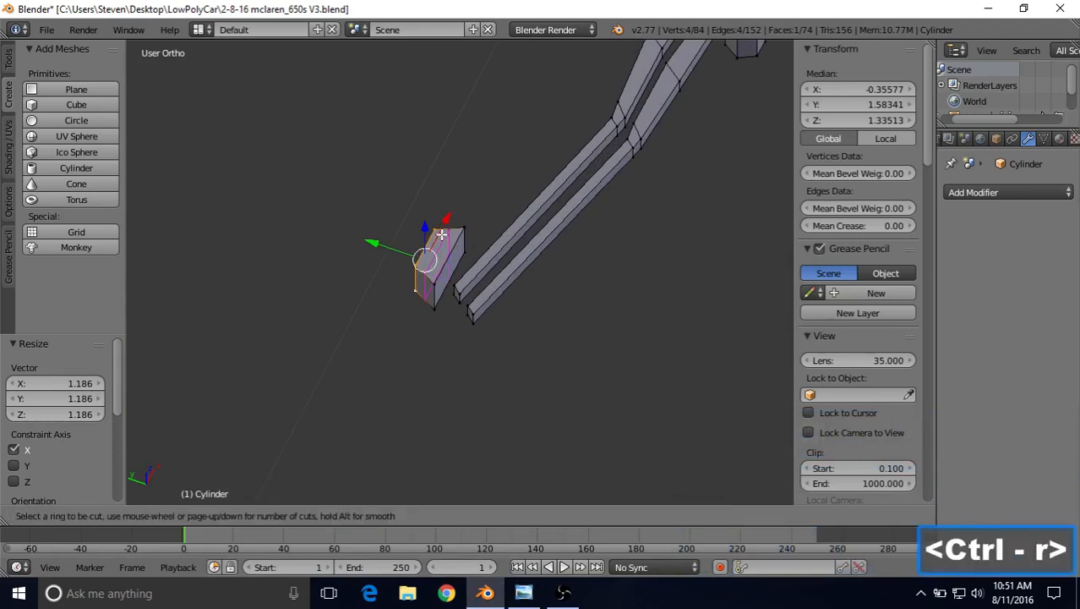
{"action": "left_click", "coordinate": [441, 233]}
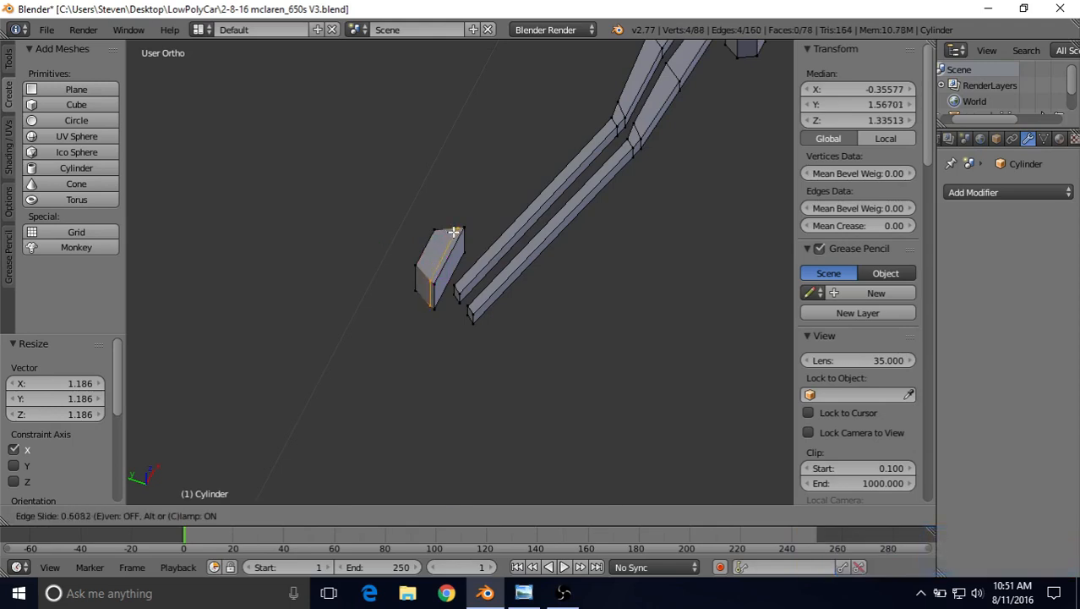
{"action": "left_click", "coordinate": [452, 233]}
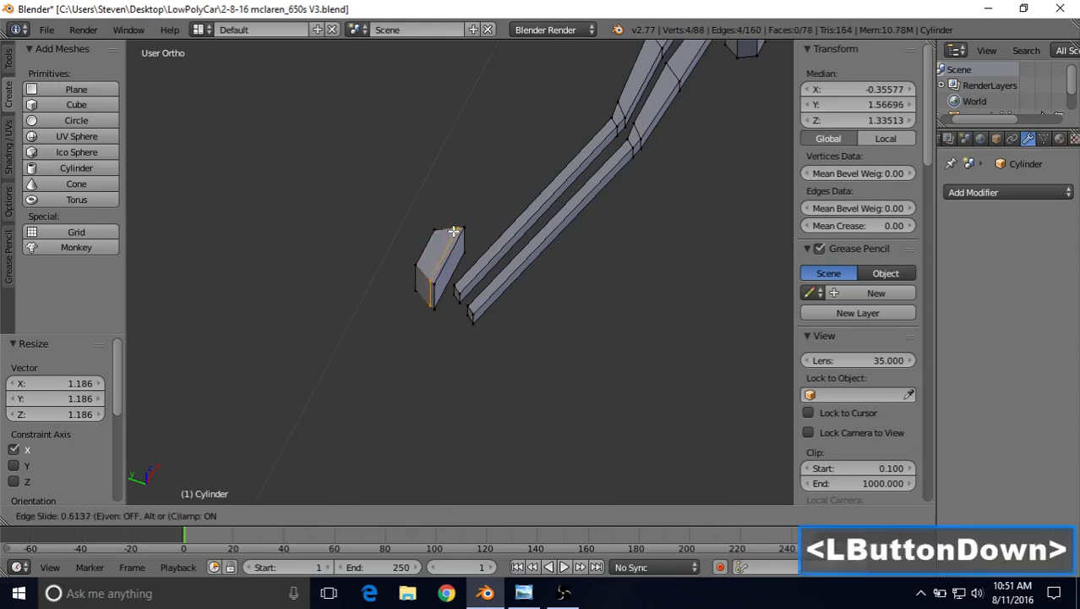
- Lower the block's upper edge facing the arms about 0.003 in Z to slope it, and inspect the result in Object Mode
{"action": "right_click", "coordinate": [439, 274]}
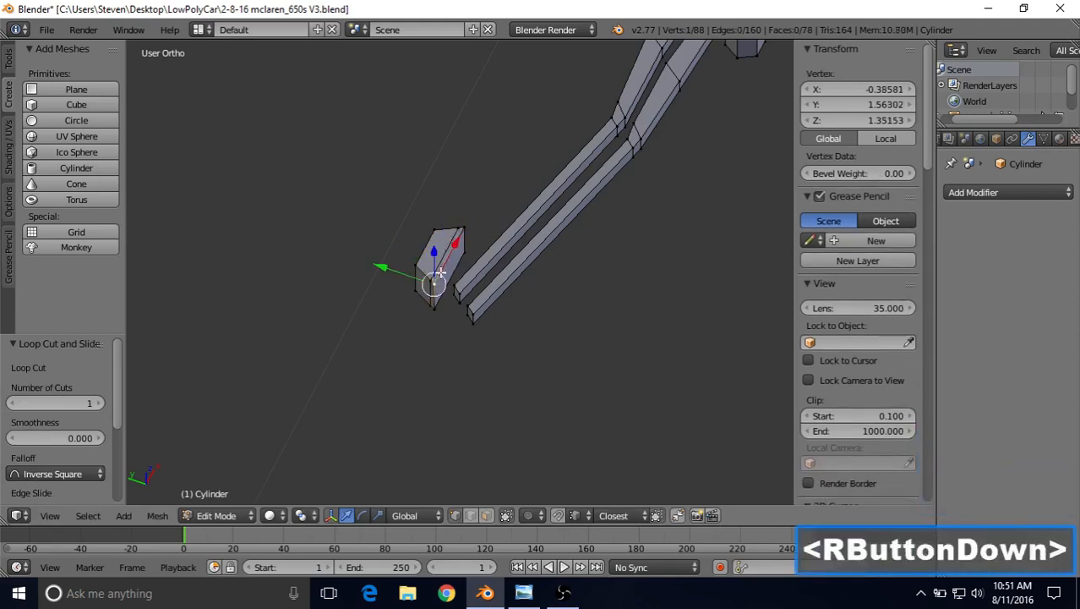
{"action": "right_click", "coordinate": [467, 229], "text": "shift"}
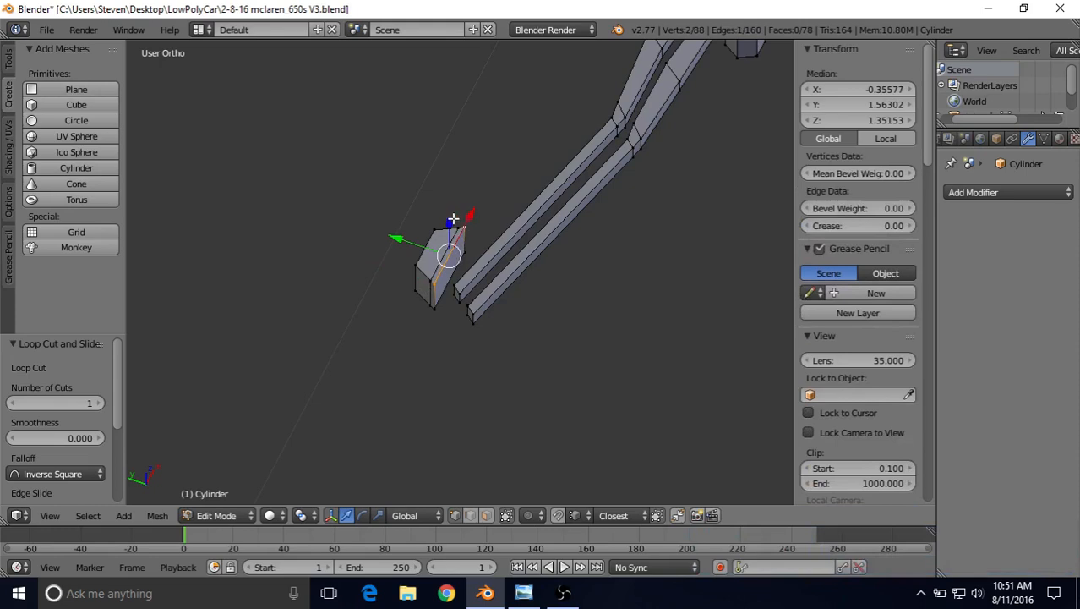
{"action": "left_click_drag", "start_coordinate": [450, 223], "coordinate": [451, 228]}
{"action": "key", "text": "Tab"}
{"action": "scroll", "coordinate": [427, 277], "scroll_direction": "down", "scroll_amount": 2}
{"action": "middle_click_drag", "start_coordinate": [439, 254], "coordinate": [458, 249]}
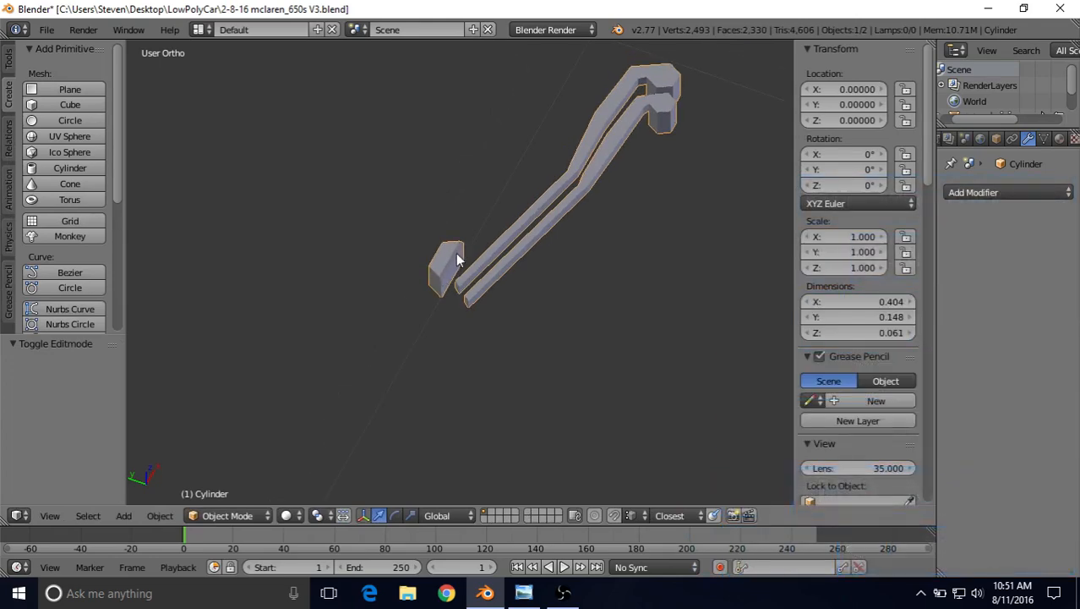
- Check the front-view photo, return to Edit Mode and raise the block's arm-side upper edge about 0.0005 in Z
{"action": "left_click", "coordinate": [523, 592]}
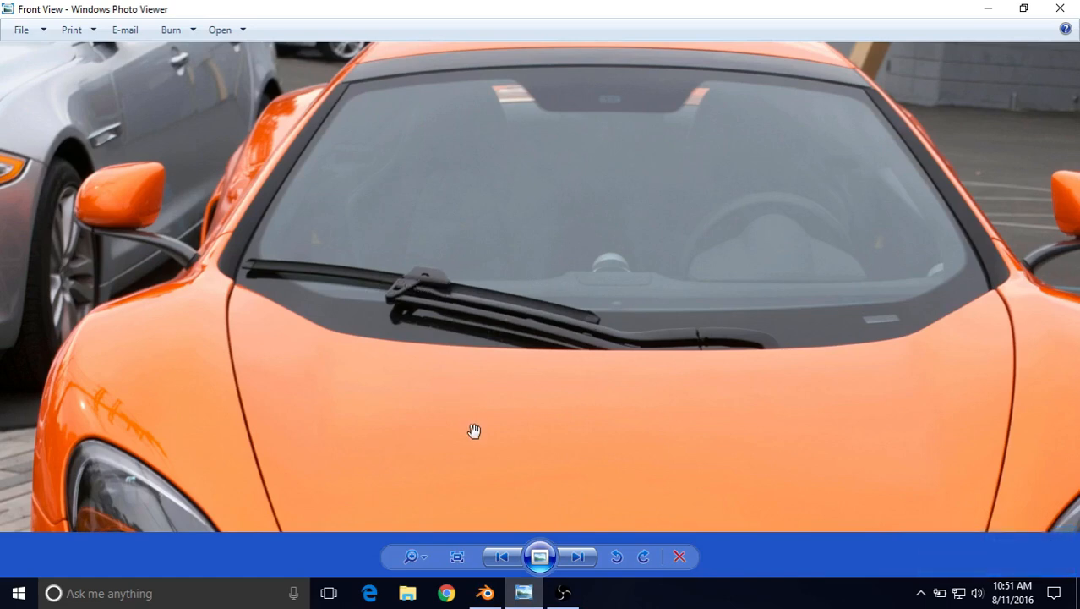
{"action": "left_click", "coordinate": [486, 592]}
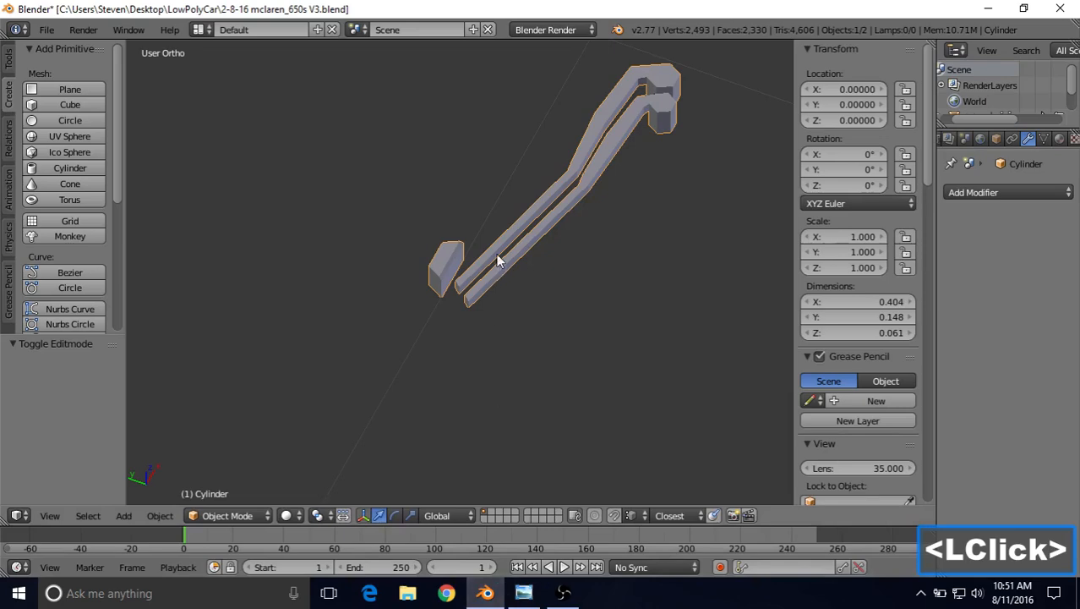
{"action": "middle_click_drag", "start_coordinate": [499, 260], "coordinate": [373, 222]}
{"action": "scroll", "coordinate": [404, 273], "scroll_direction": "up", "scroll_amount": 4}
{"action": "middle_click_drag", "start_coordinate": [405, 272], "coordinate": [331, 199]}
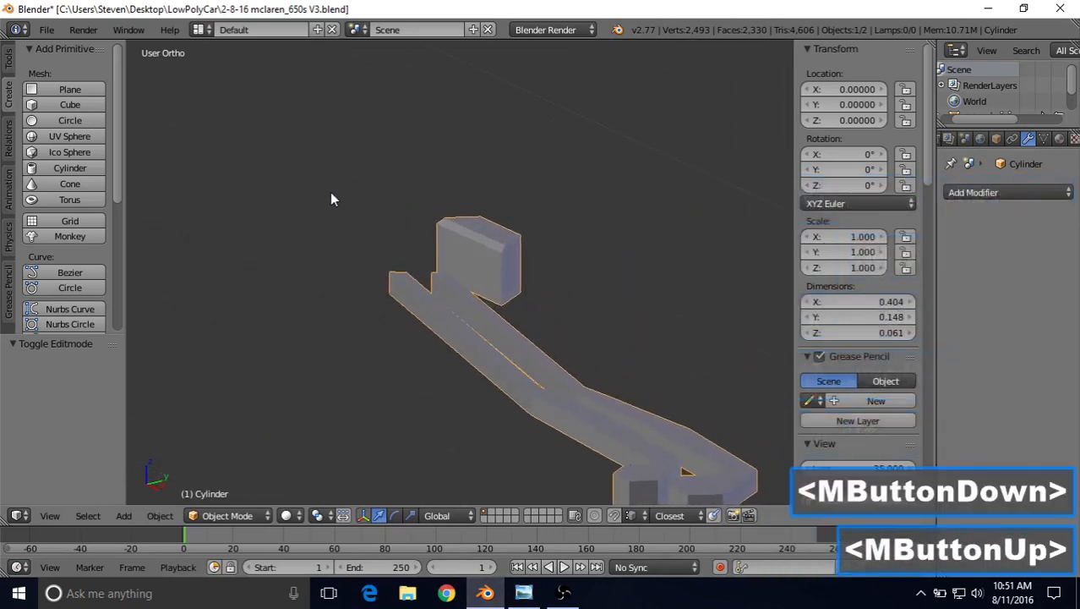
{"action": "key", "text": "Tab"}
{"action": "left_click_drag", "start_coordinate": [470, 186], "coordinate": [468, 185]}
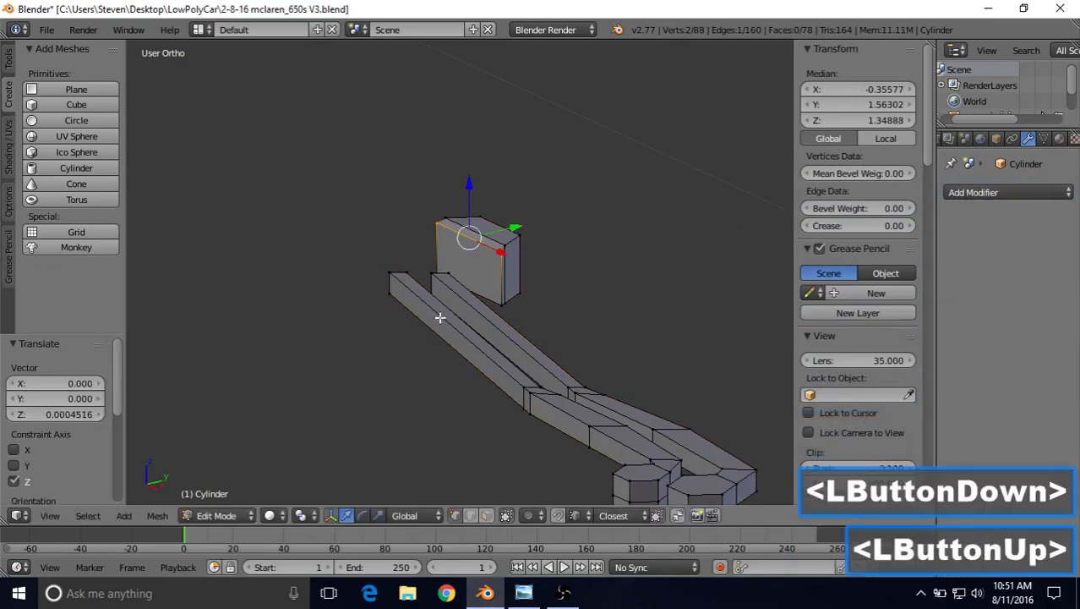
- Check the front-view photo, and cut one horizontal edge loop around the bracket block, slid up close to its upper edge
{"action": "left_click", "coordinate": [524, 592]}
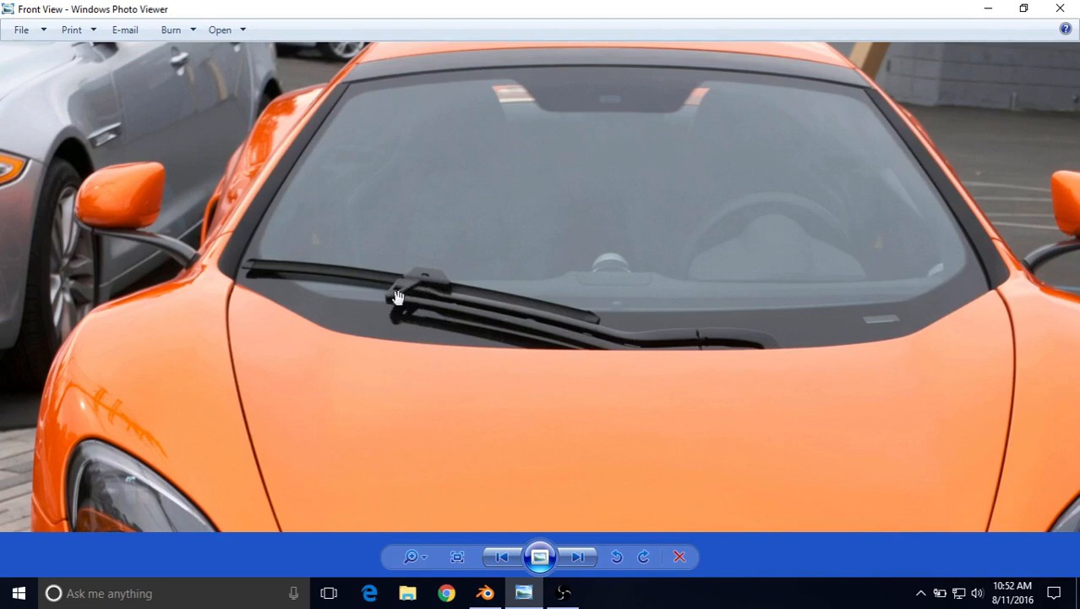
{"action": "left_click", "coordinate": [487, 591]}
{"action": "middle_click_drag", "start_coordinate": [493, 257], "coordinate": [514, 252]}
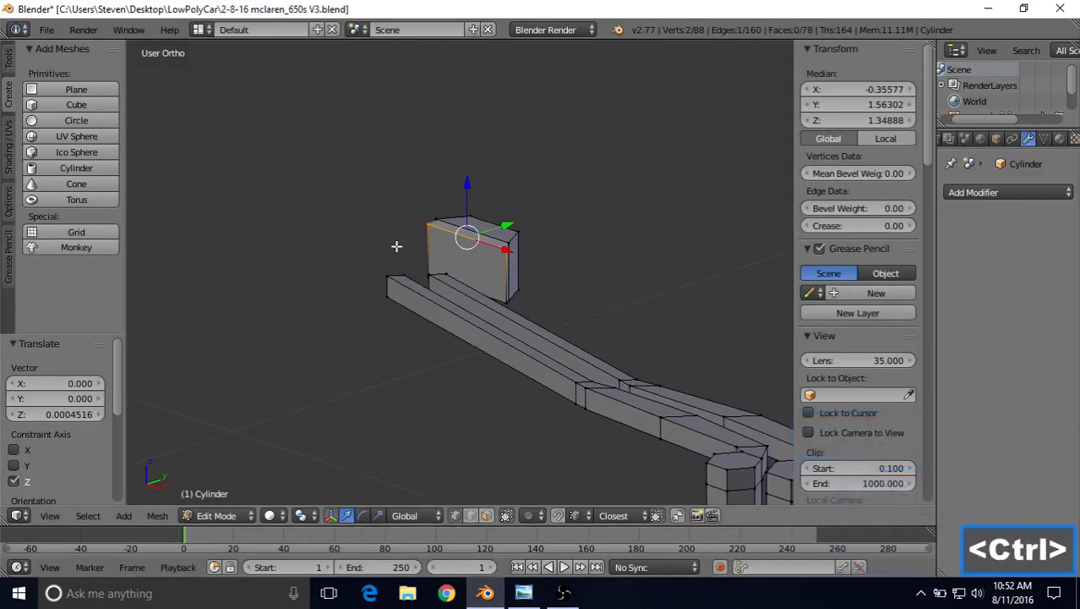
{"action": "key", "text": "ctrl+r"}
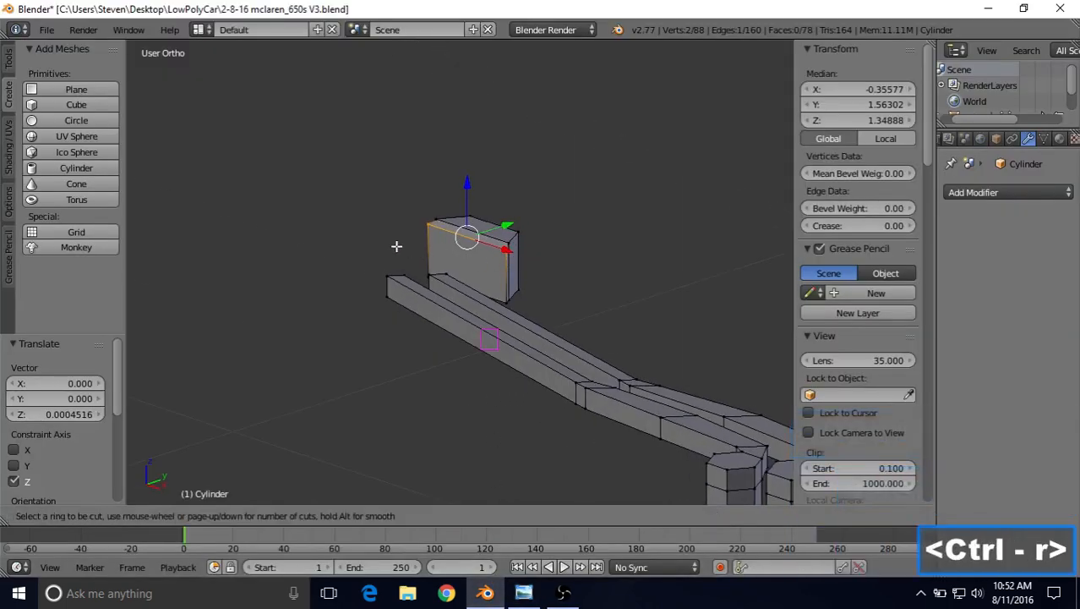
{"action": "left_click", "coordinate": [508, 256]}
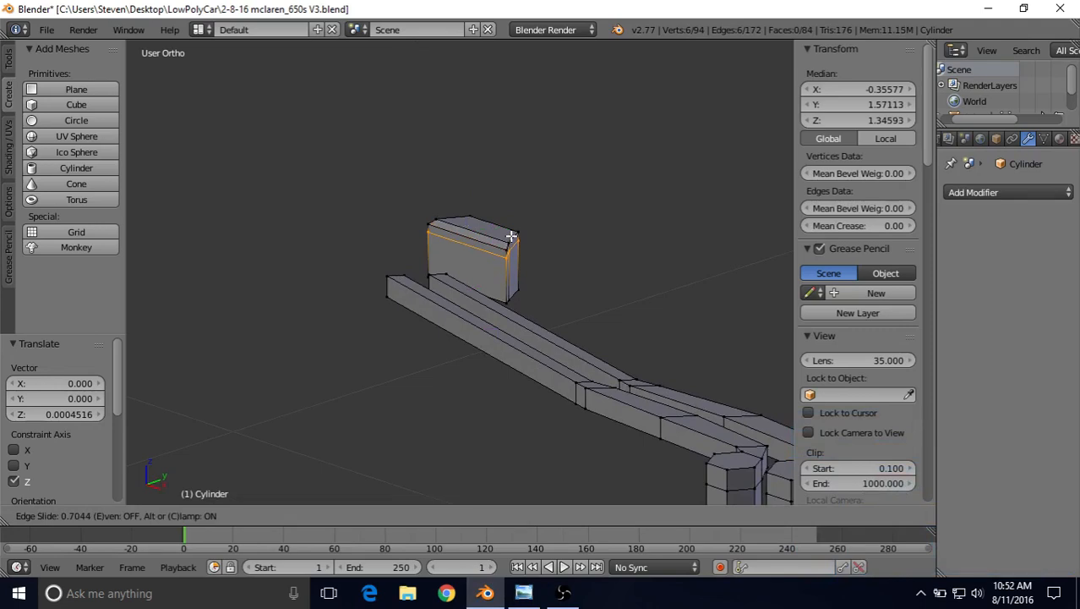
{"action": "left_click", "coordinate": [511, 238]}
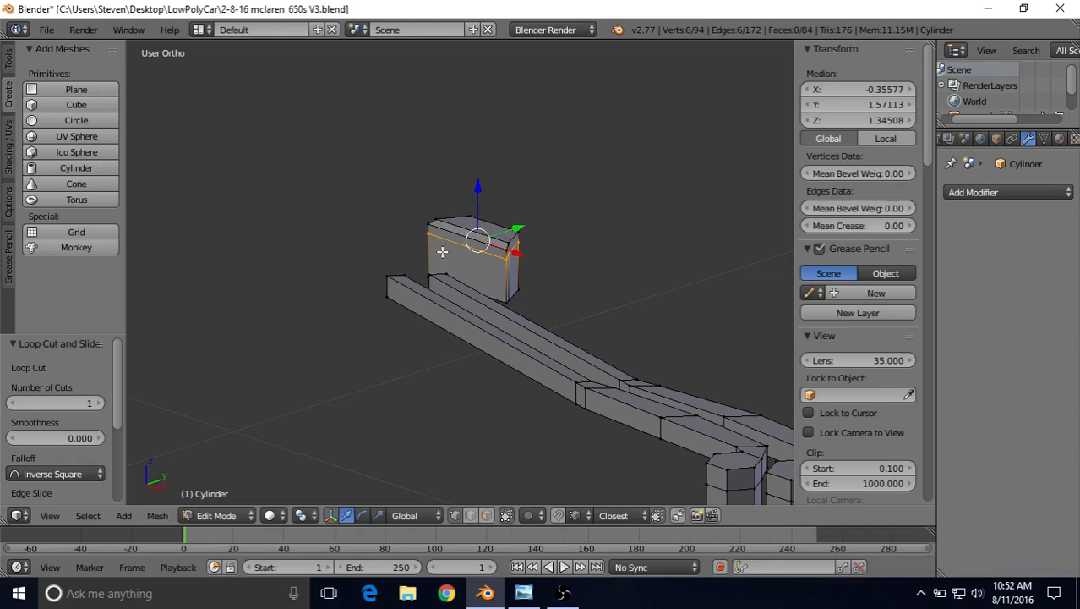
- Recheck the wiper photo and cut one vertical edge loop across the block, slid about -0.2165 toward its negative-X end
{"action": "left_click", "coordinate": [523, 592]}
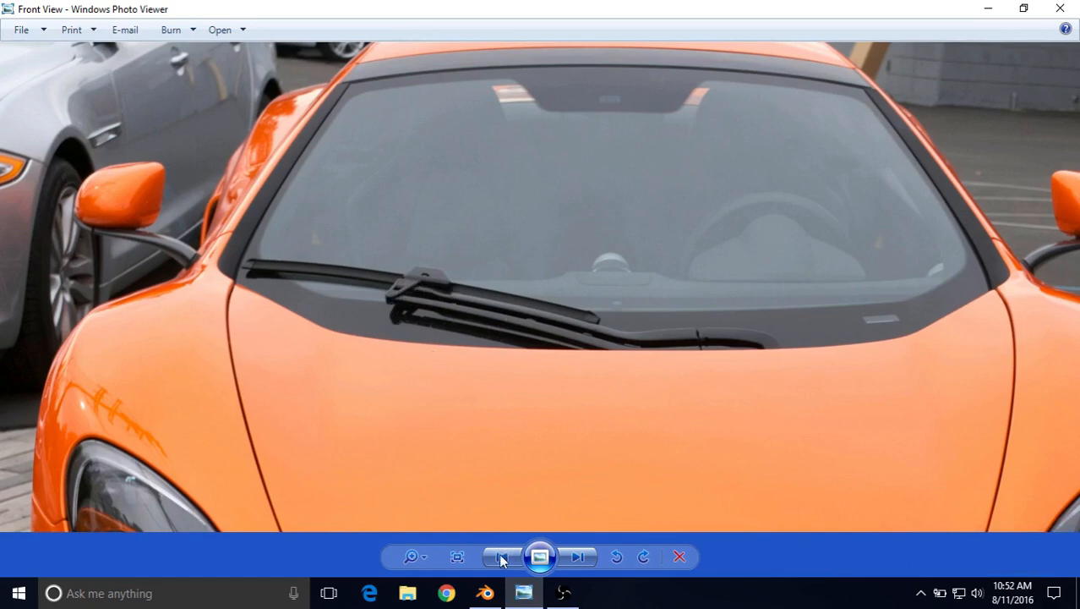
{"action": "left_click", "coordinate": [485, 593]}
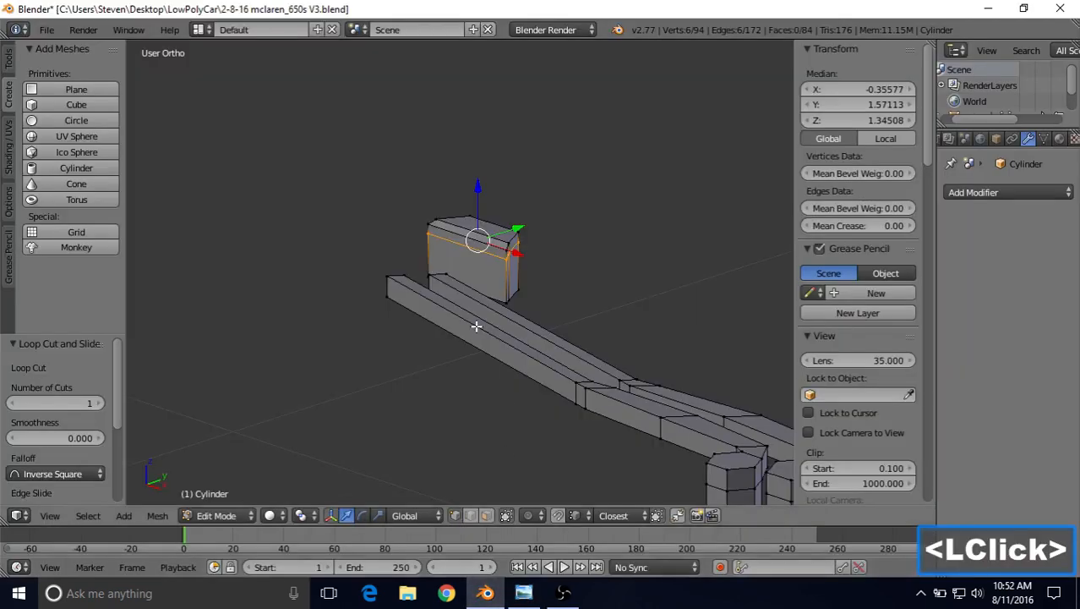
{"action": "middle_click_drag", "start_coordinate": [484, 294], "coordinate": [543, 315]}
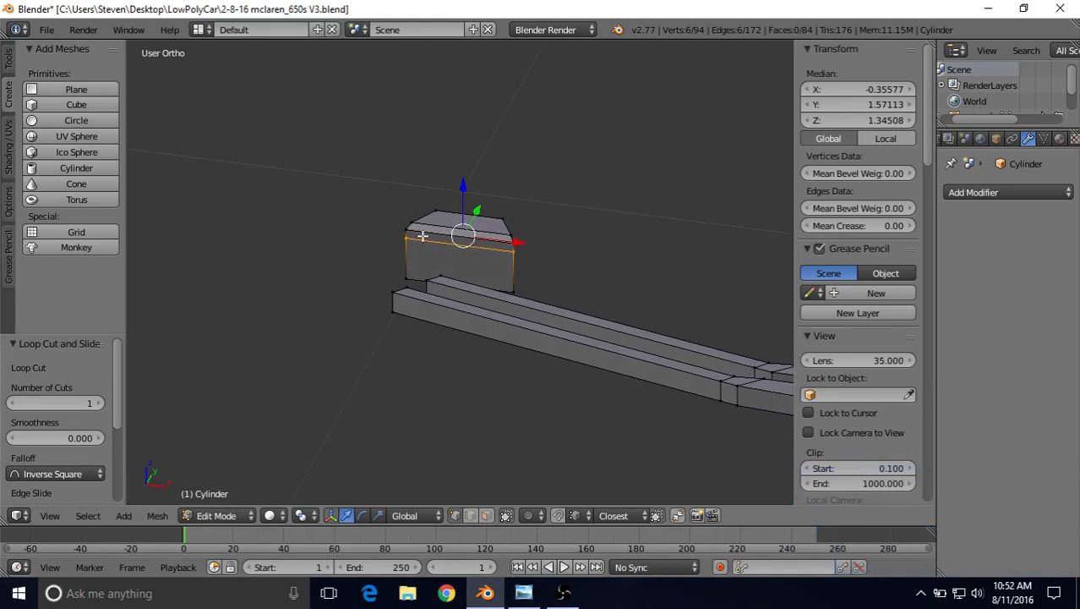
{"action": "middle_click_drag", "start_coordinate": [504, 247], "coordinate": [516, 253]}
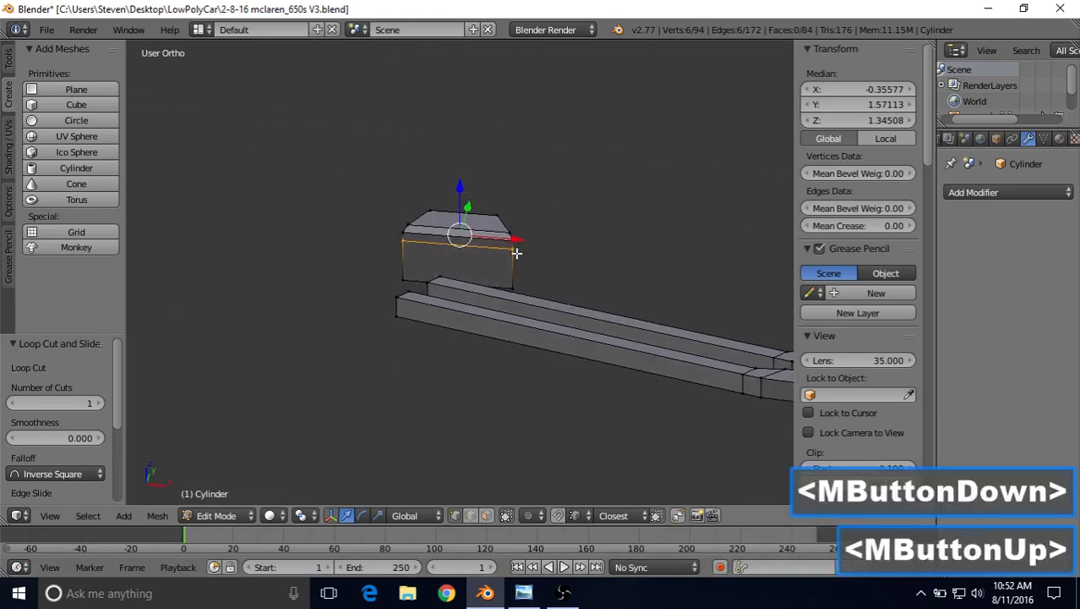
{"action": "key", "text": "ctrl"}
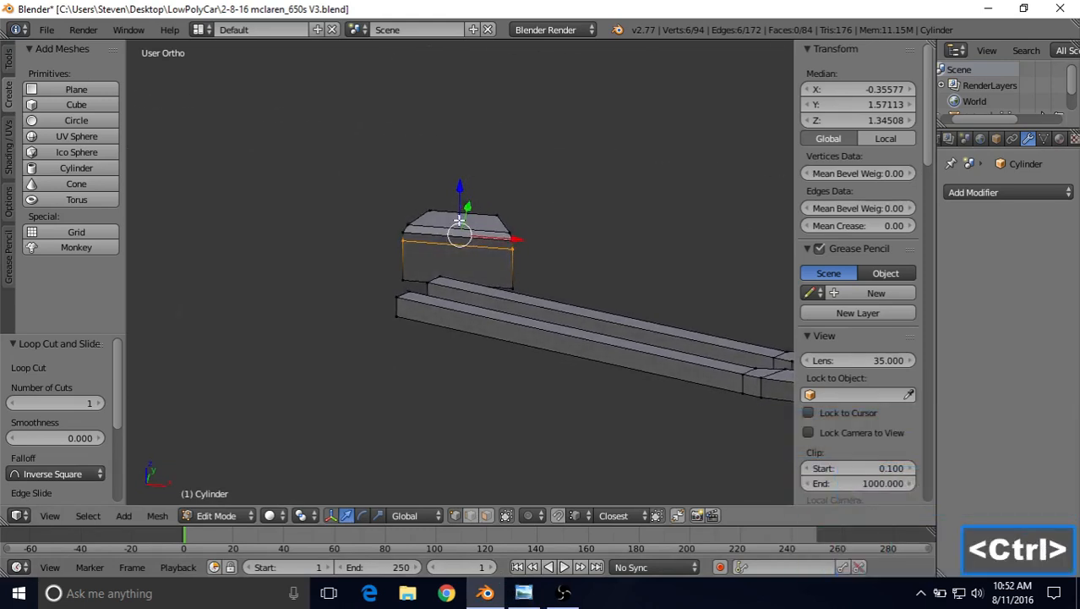
{"action": "key", "text": "ctrl+r"}
{"action": "left_click", "coordinate": [459, 222]}
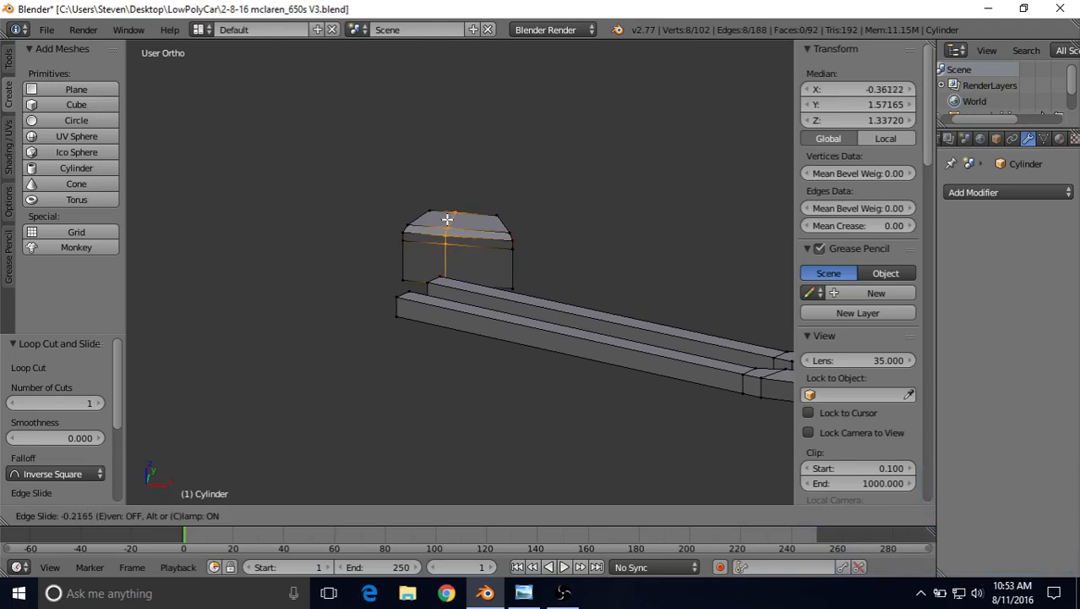
{"action": "left_click", "coordinate": [447, 219]}
- Compare with the front-view photo and try to move the small upper arm-side face at the block's negative-X end along Y
{"action": "left_click", "coordinate": [523, 593]}
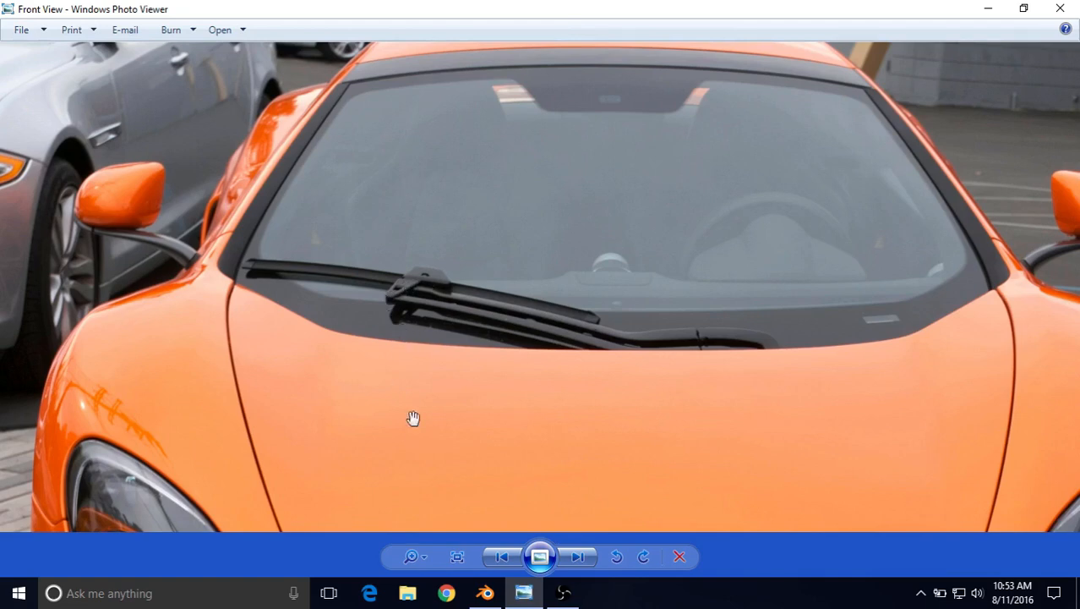
{"action": "left_click", "coordinate": [489, 594]}
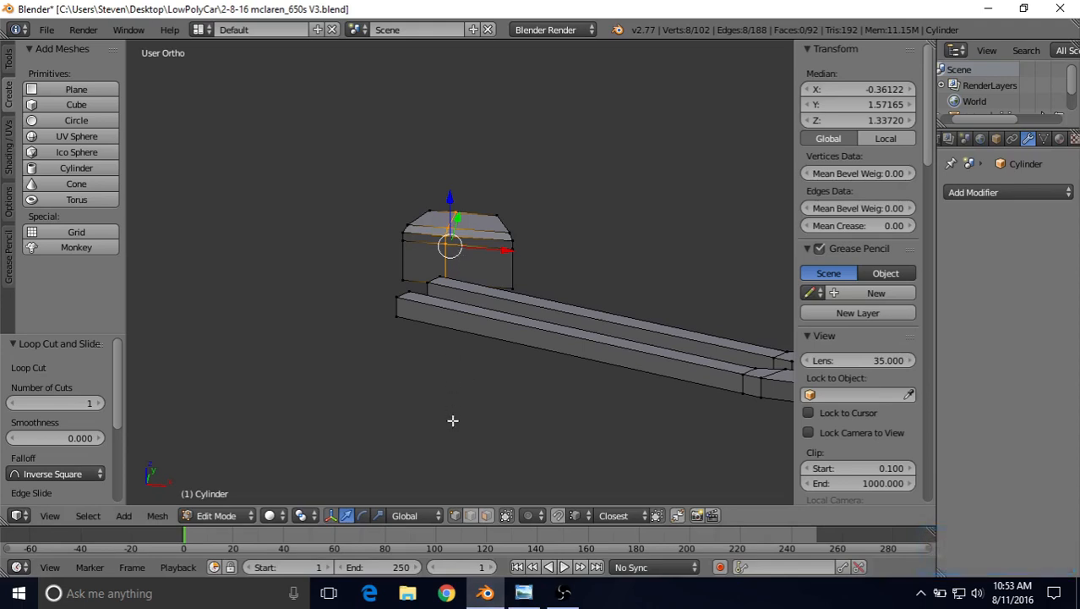
{"action": "left_click", "coordinate": [486, 515]}
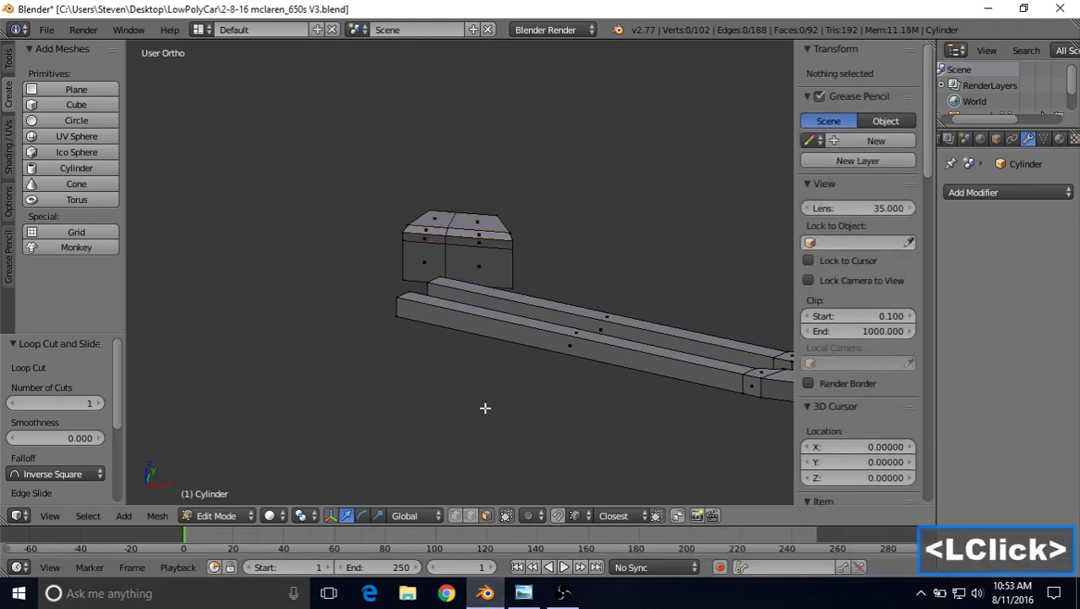
{"action": "right_click", "coordinate": [425, 238]}
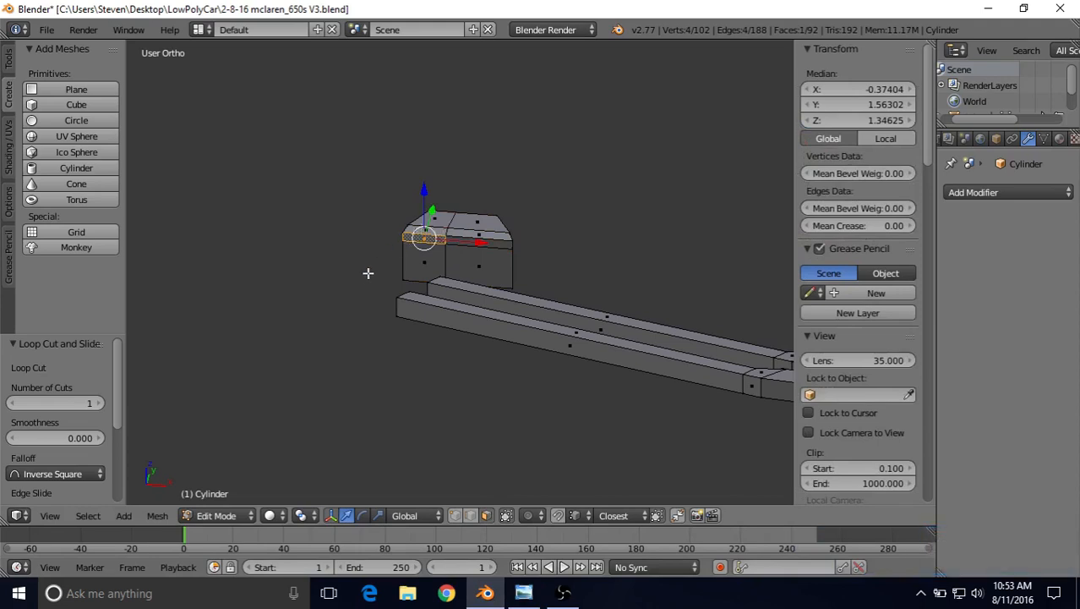
{"action": "middle_click_drag", "start_coordinate": [364, 283], "coordinate": [302, 299]}
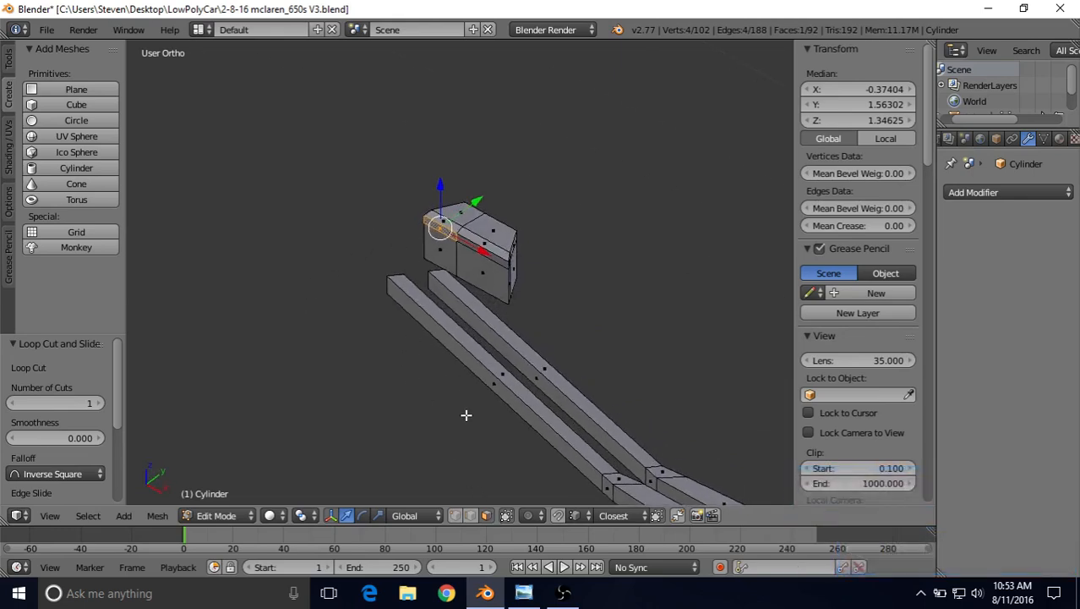
{"action": "middle_click_drag", "start_coordinate": [418, 276], "coordinate": [413, 229]}
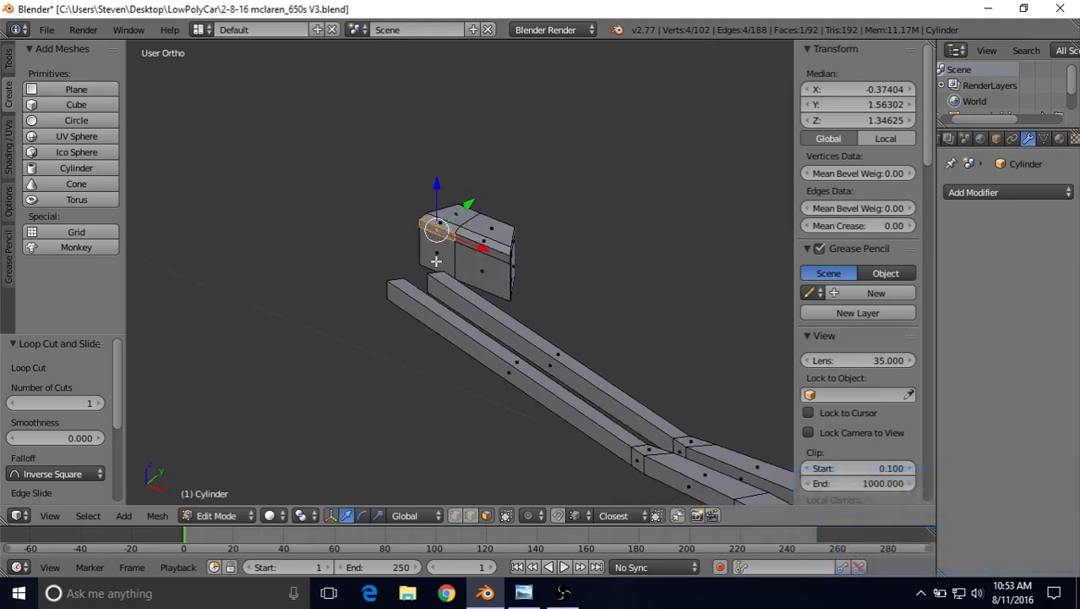
{"action": "left_click_drag", "start_coordinate": [474, 195], "coordinate": [437, 218]}
{"action": "right_click", "coordinate": [430, 219]}
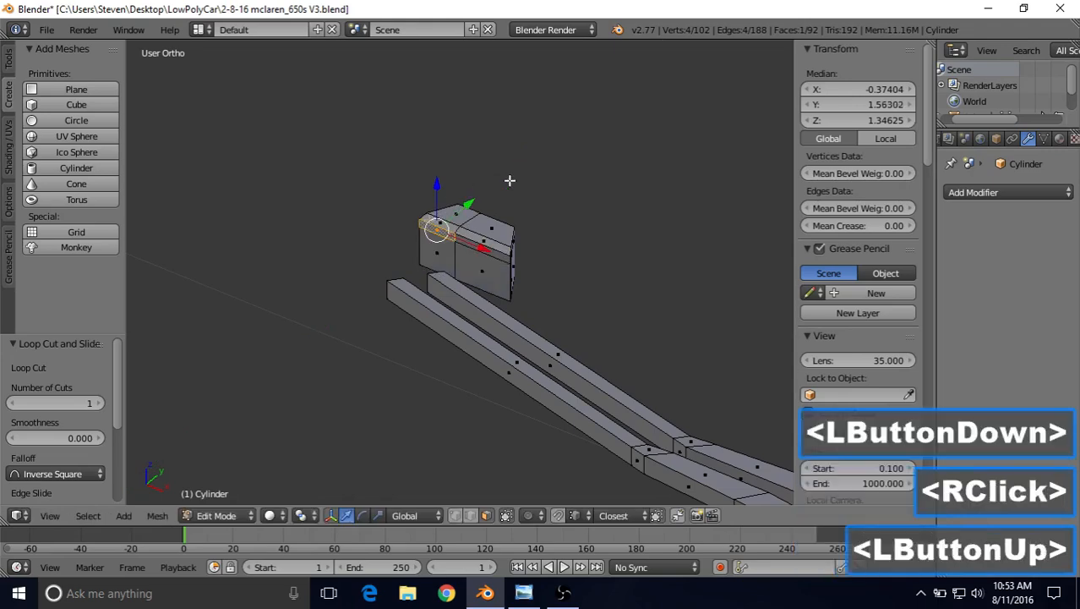
- Check the bracket in the photo and cut one centred horizontal edge loop around the block's lower section
{"action": "left_click", "coordinate": [523, 592]}
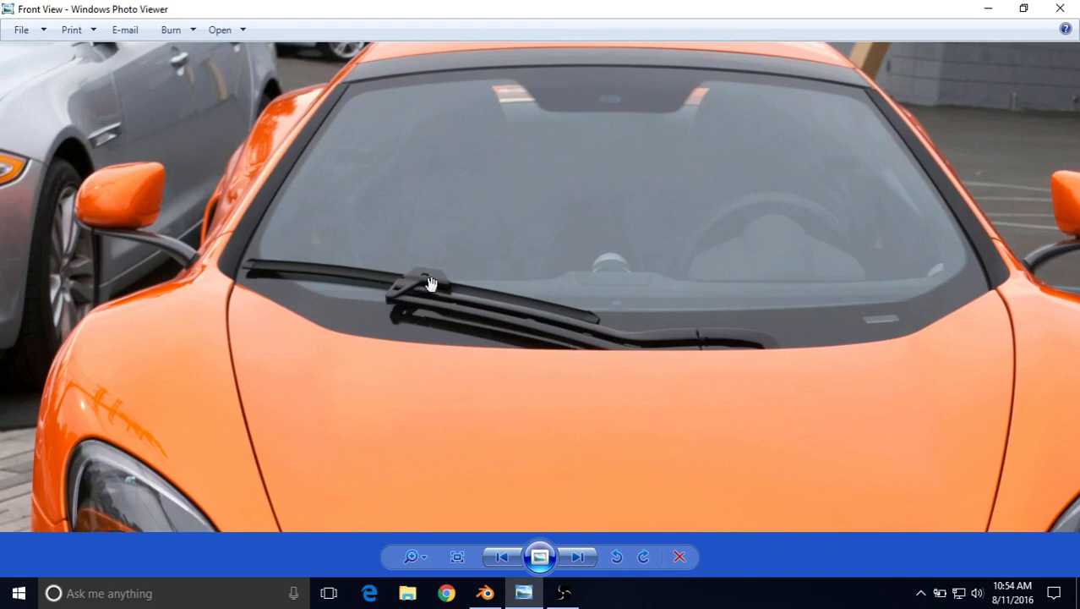
{"action": "left_click", "coordinate": [485, 595]}
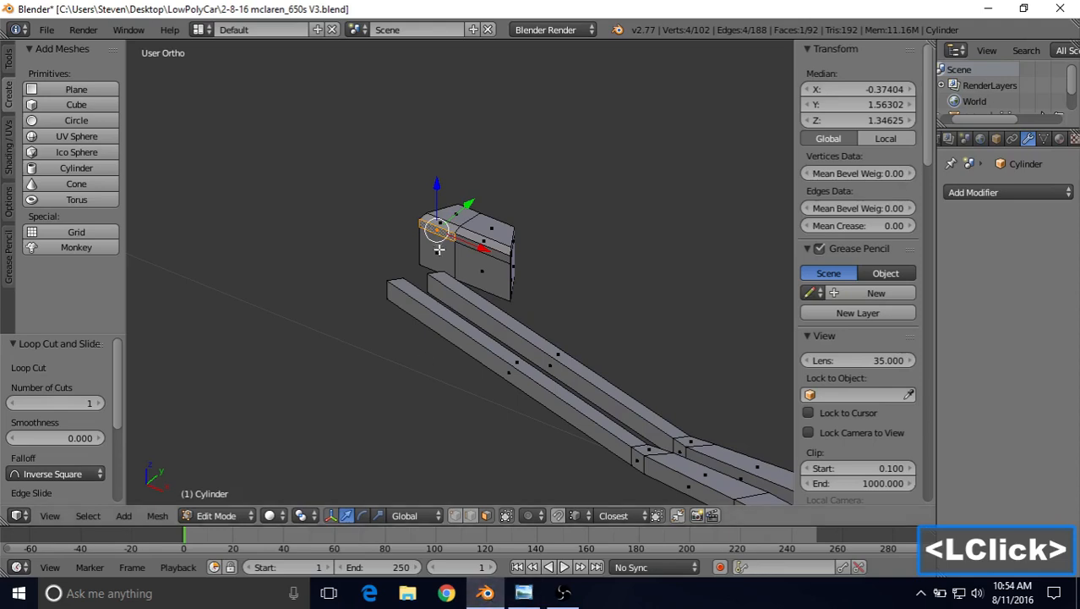
{"action": "middle_click_drag", "start_coordinate": [439, 249], "coordinate": [456, 254]}
{"action": "scroll", "coordinate": [473, 252], "scroll_direction": "up", "scroll_amount": 1}
{"action": "key", "text": "ctrl+r"}
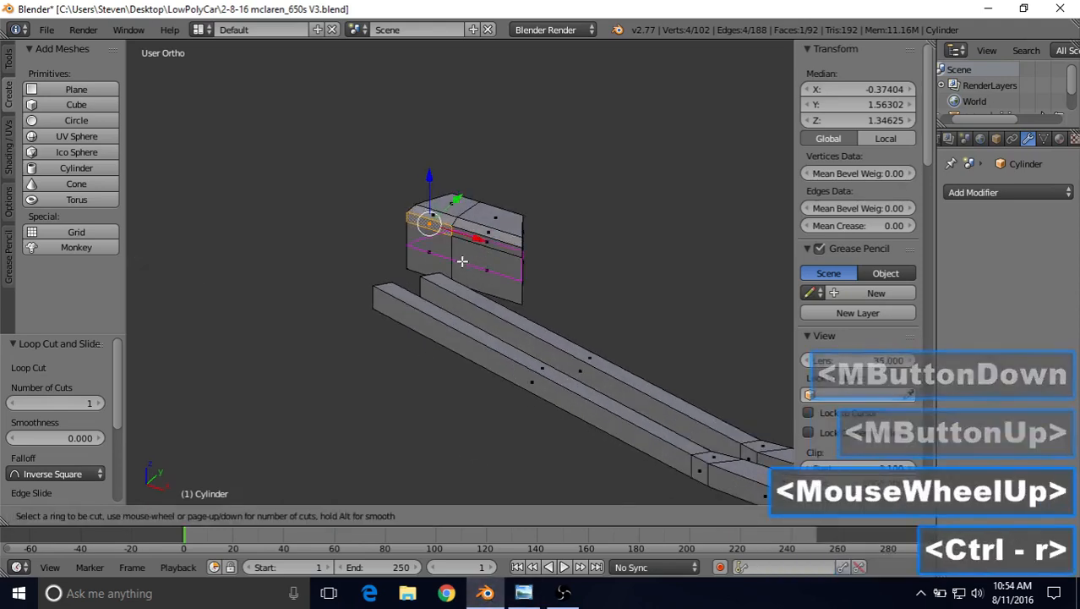
{"action": "left_click", "coordinate": [462, 262]}
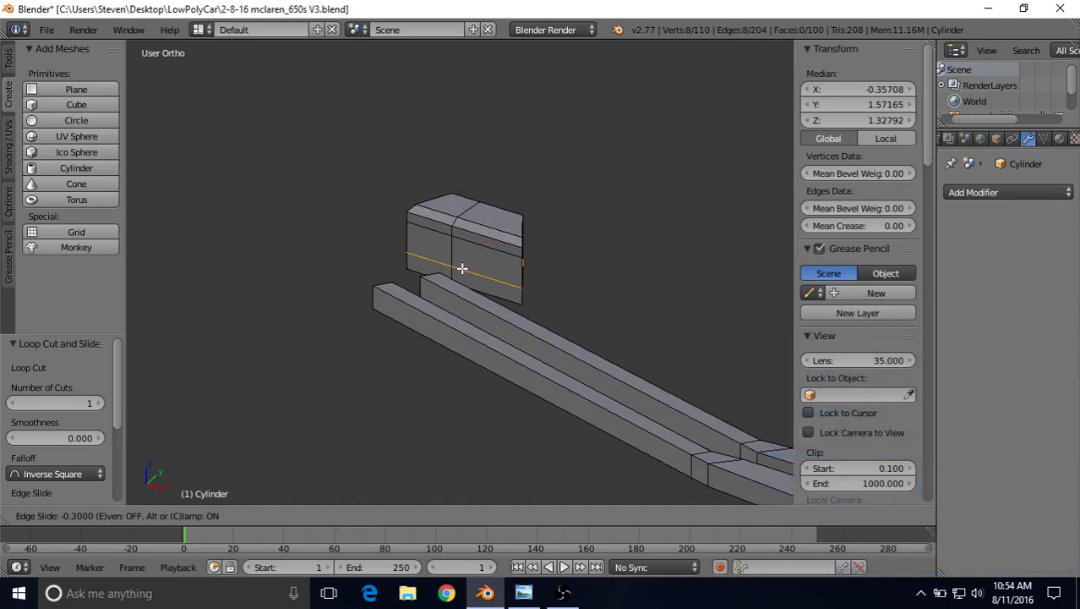
{"action": "right_click", "coordinate": [462, 268]}
- Select the two lower edges on the block's arm-facing side and raise them about 0.004 in Z
{"action": "middle_click_drag", "start_coordinate": [462, 268], "coordinate": [444, 289]}
{"action": "scroll", "coordinate": [449, 297], "scroll_direction": "up", "scroll_amount": 2}
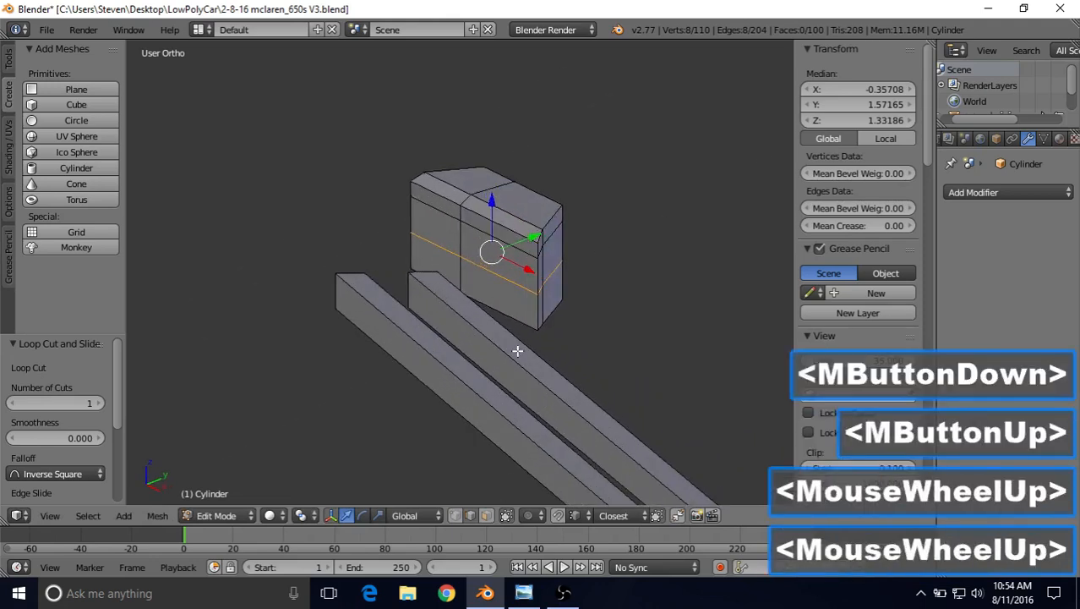
{"action": "right_click", "coordinate": [503, 311]}
{"action": "middle_click_drag", "start_coordinate": [502, 311], "coordinate": [497, 292]}
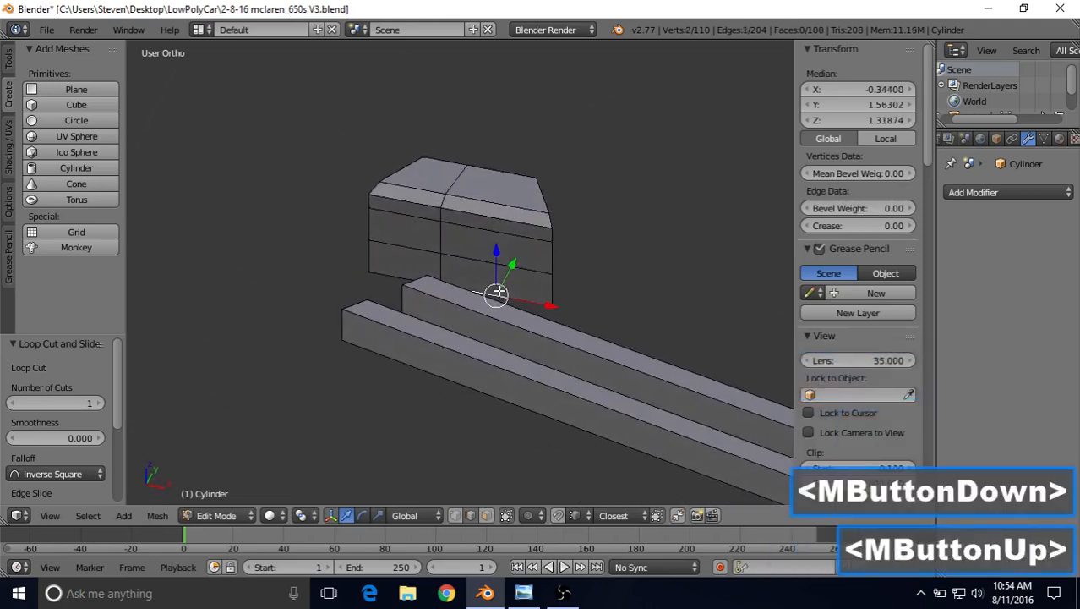
{"action": "right_click", "coordinate": [389, 276], "text": "shift"}
{"action": "middle_click_drag", "start_coordinate": [538, 263], "coordinate": [484, 245]}
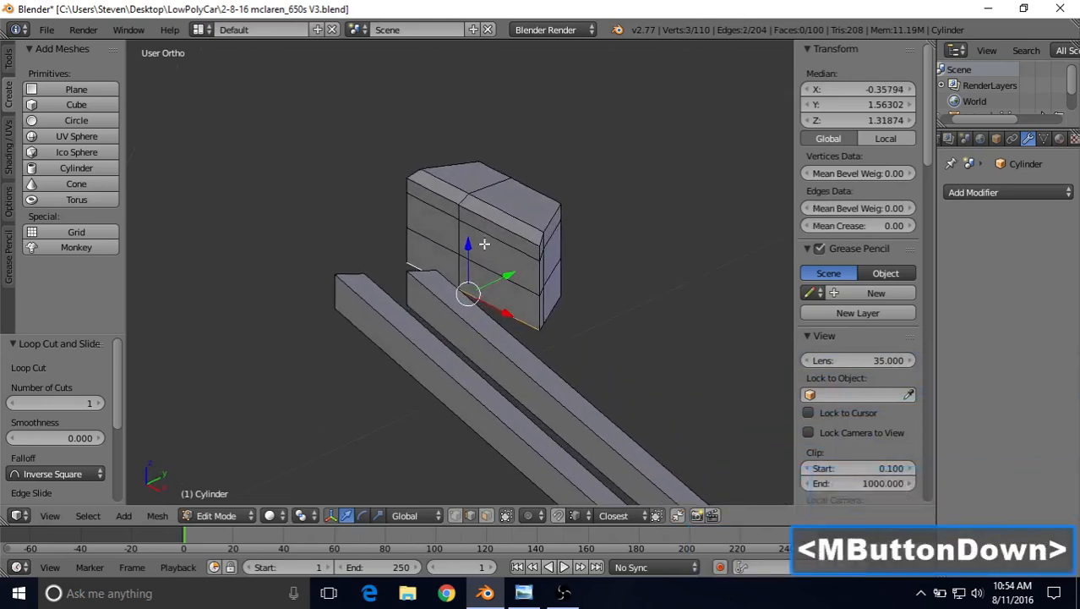
{"action": "left_click_drag", "start_coordinate": [469, 246], "coordinate": [466, 228]}
{"action": "middle_click_drag", "start_coordinate": [509, 249], "coordinate": [419, 202]}
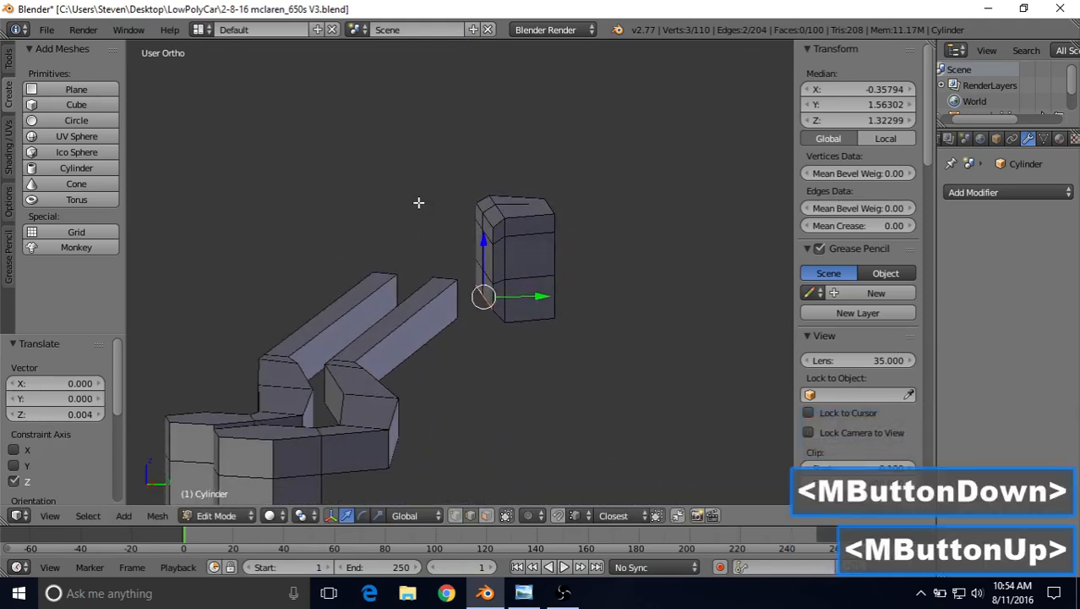
{"action": "left_click_drag", "start_coordinate": [480, 237], "coordinate": [483, 240]}
{"action": "middle_click_drag", "start_coordinate": [484, 241], "coordinate": [529, 244]}
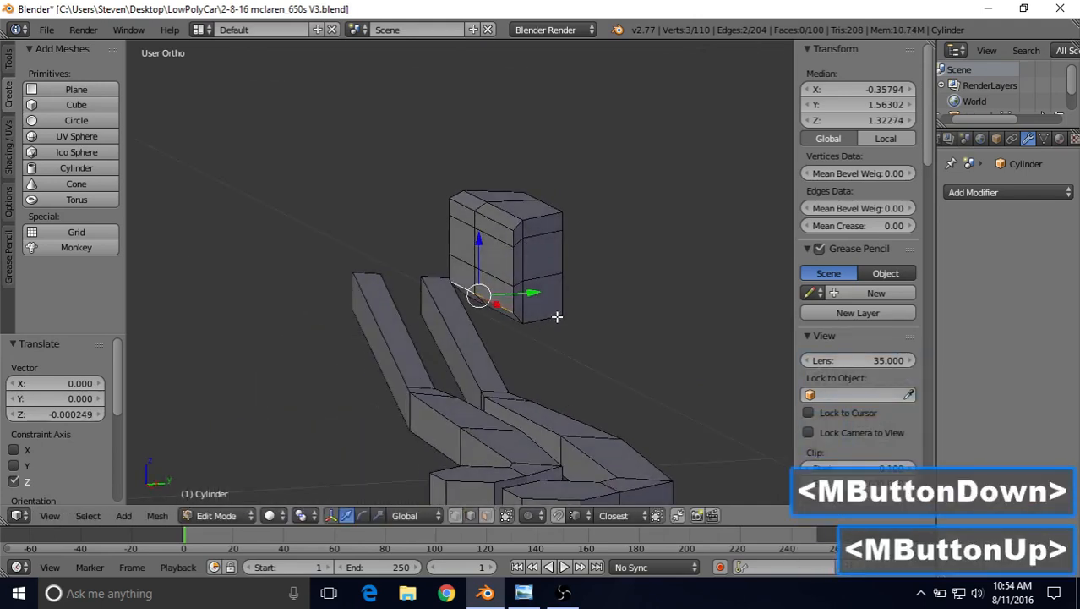
- Select the horizontal edge loop around the block's lower section and edge-slide it downward by a factor of about -0.574
{"action": "right_click", "coordinate": [542, 273], "text": "alt"}
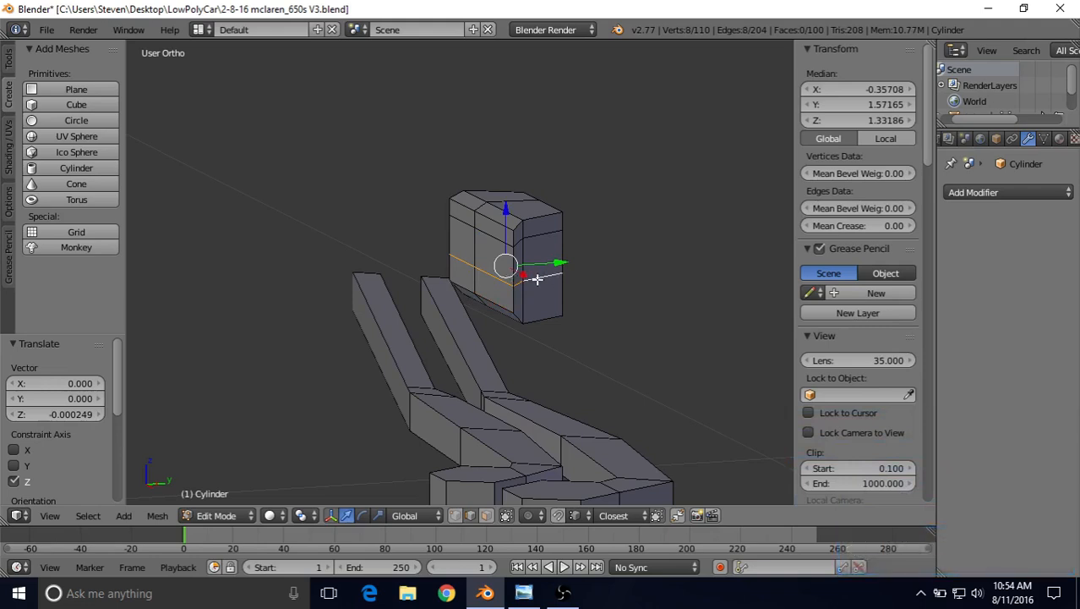
{"action": "key", "text": "z"}
{"action": "key", "text": "z"}
{"action": "left_click", "coordinate": [159, 516]}
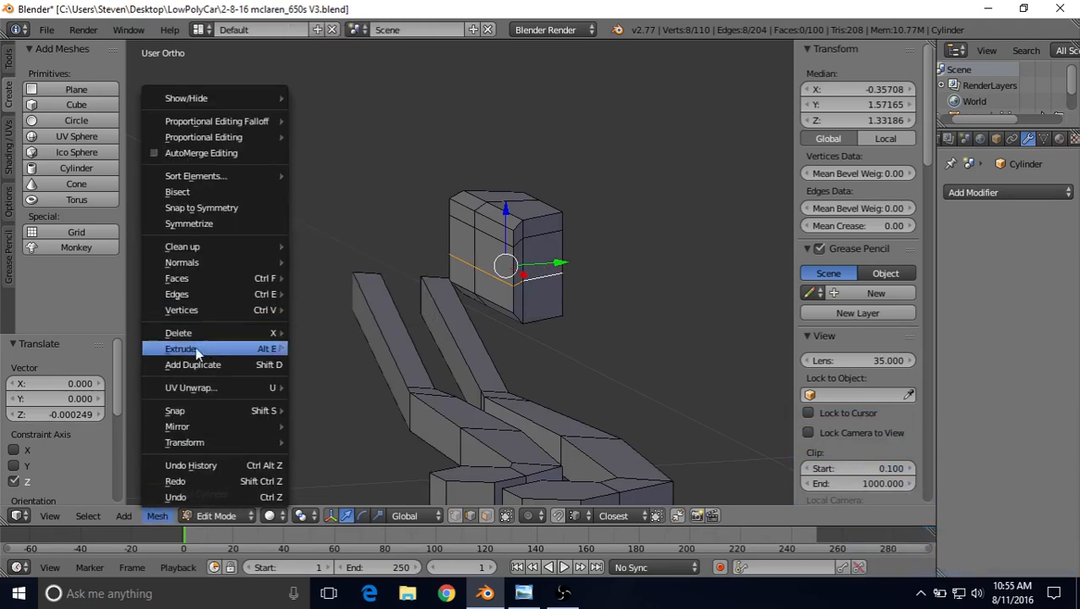
{"action": "mouse_move", "coordinate": [216, 302]}
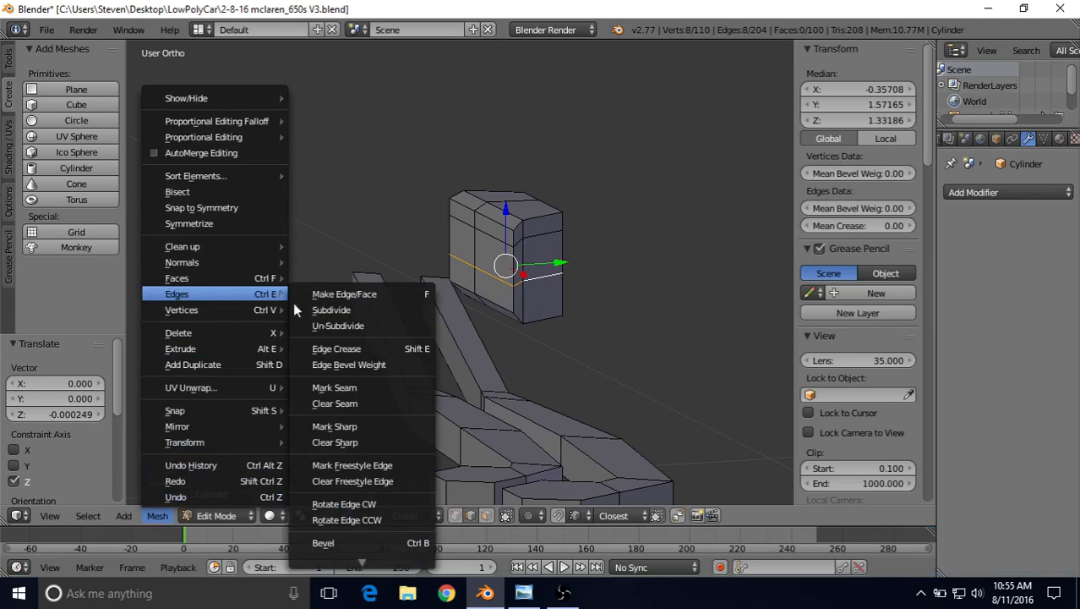
{"action": "scroll", "coordinate": [365, 513], "scroll_direction": "down", "scroll_amount": 6}
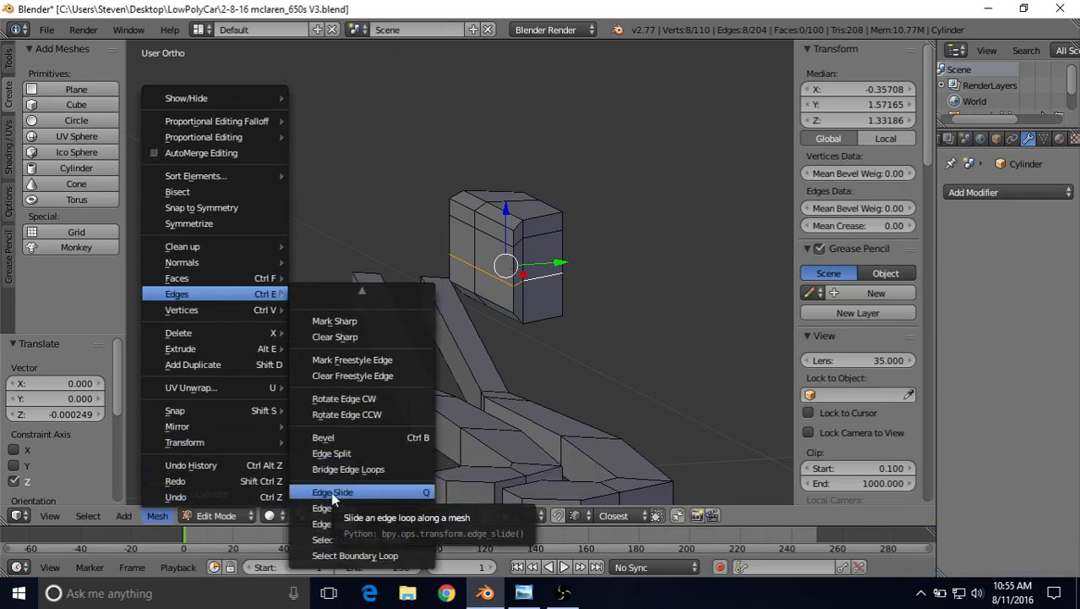
{"action": "right_click", "coordinate": [330, 491]}
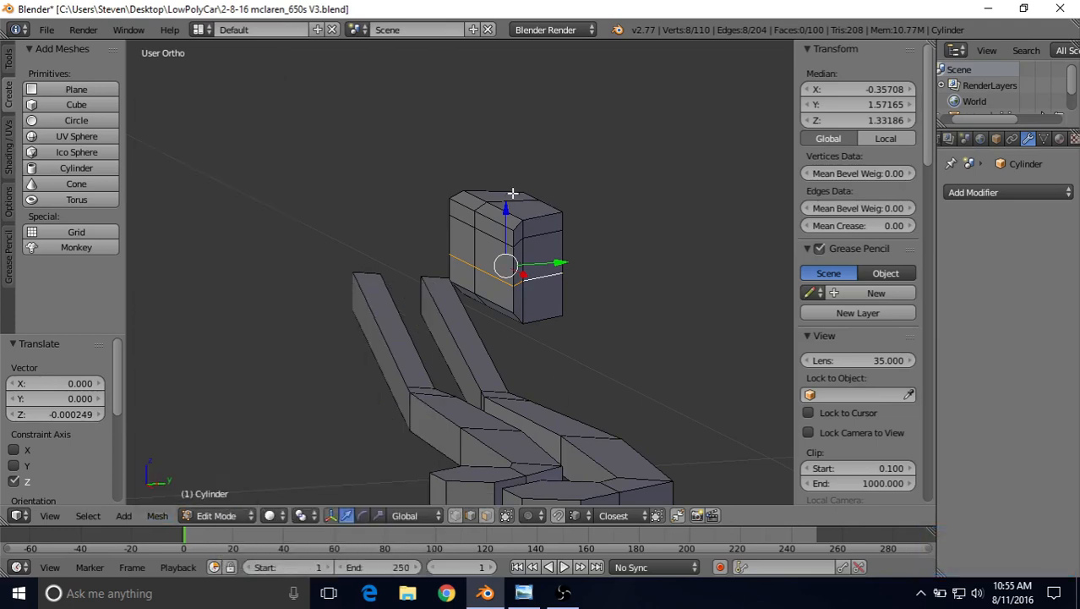
{"action": "key", "text": "g"}
{"action": "key", "text": "g"}
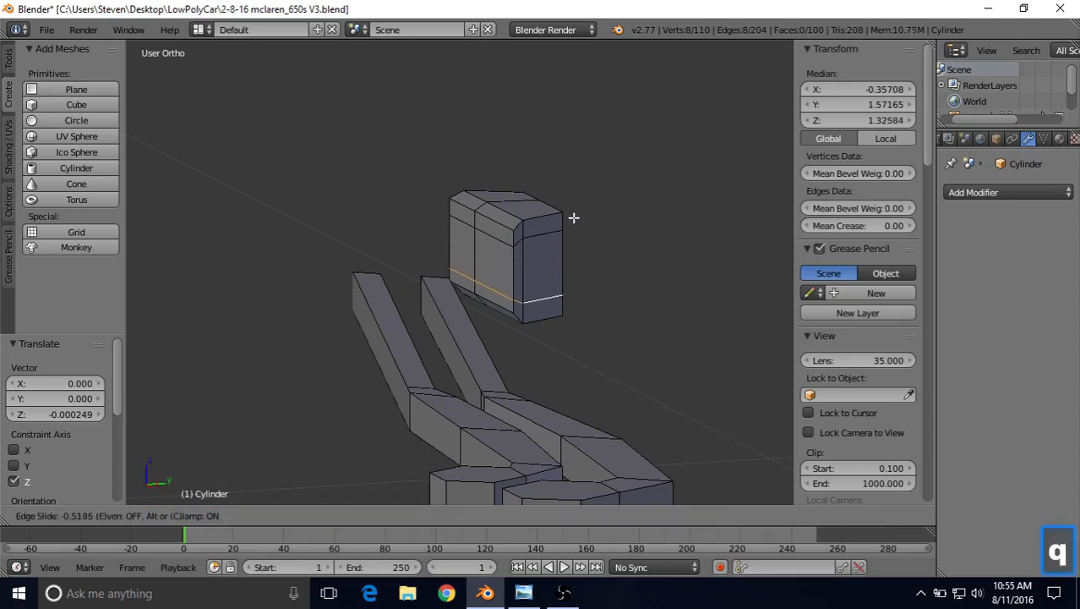
{"action": "left_click", "coordinate": [575, 222]}
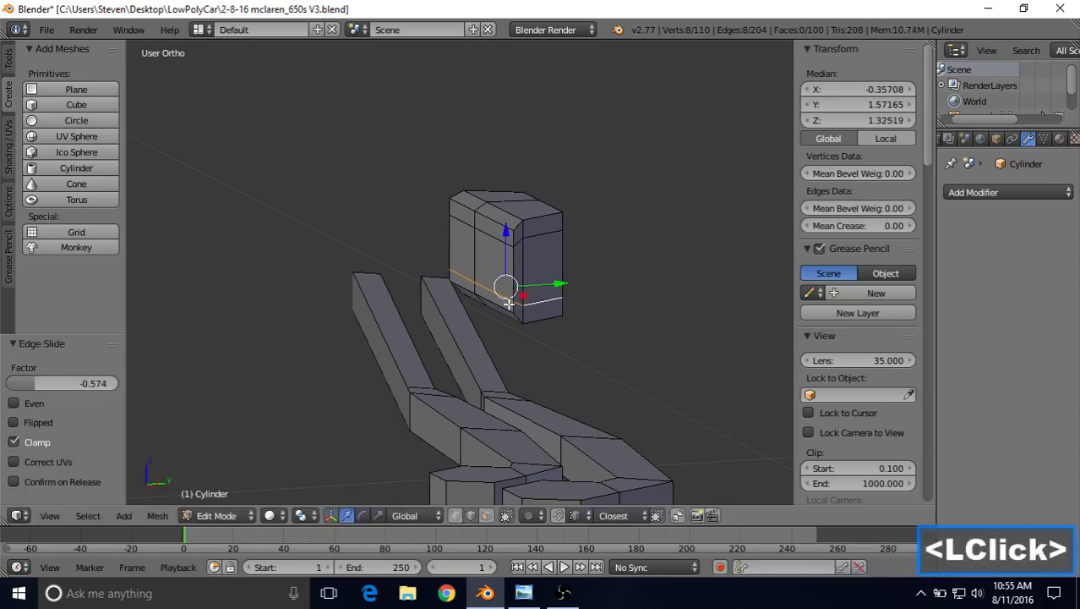
- Fine-tune the height of the block's lower horizontal edge loop with small edge slides, the last by a factor of about -0.019
{"action": "key", "text": "g"}
{"action": "key", "text": "g"}
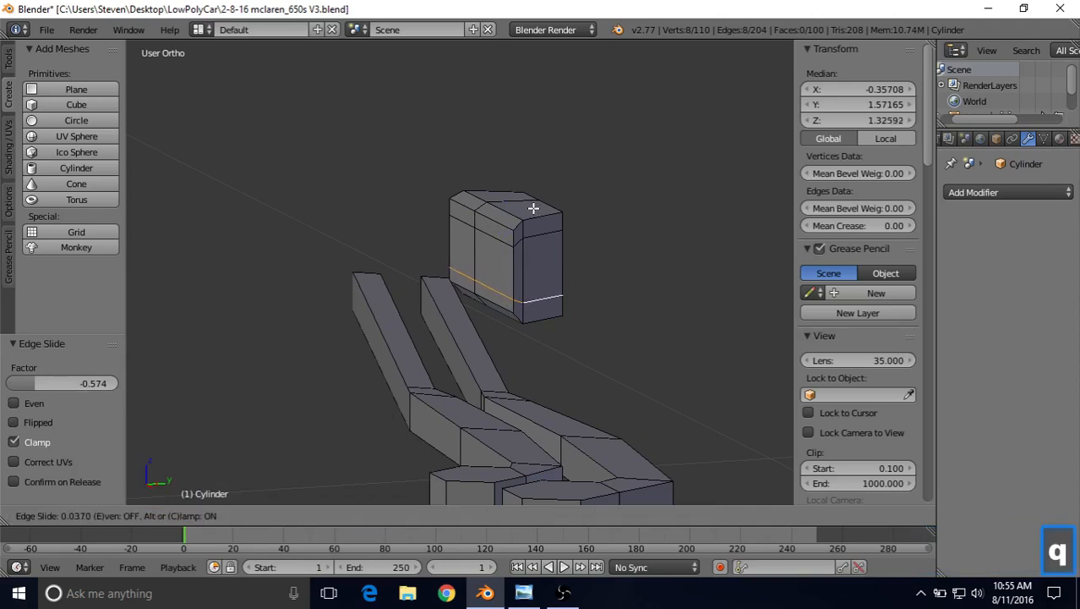
{"action": "left_click", "coordinate": [534, 207]}
{"action": "mouse_move", "coordinate": [534, 209]}
{"action": "middle_mouse_down"}
{"action": "mouse_move", "coordinate": [523, 234]}
{"action": "mouse_move", "coordinate": [622, 253]}
{"action": "mouse_move", "coordinate": [532, 221]}
{"action": "middle_mouse_up"}
{"action": "key", "text": "q"}
{"action": "left_click", "coordinate": [535, 218]}
{"action": "key", "text": "q"}
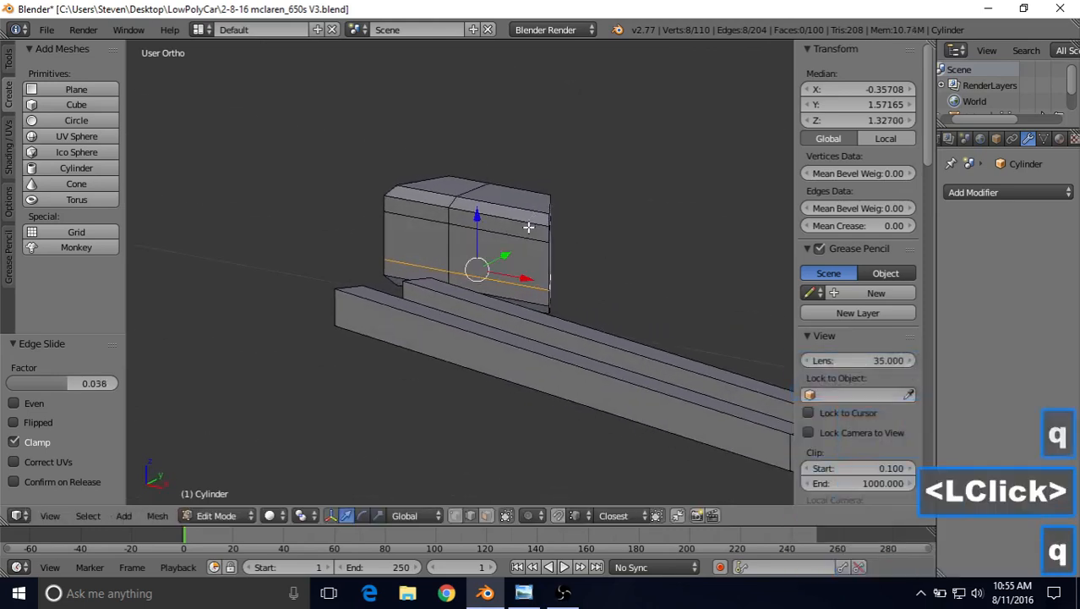
{"action": "left_click", "coordinate": [529, 224]}
- Extrude the upper and lower arm-facing faces on the block's negative-X half into two prongs, about -0.051 in Y
{"action": "left_click", "coordinate": [486, 515]}
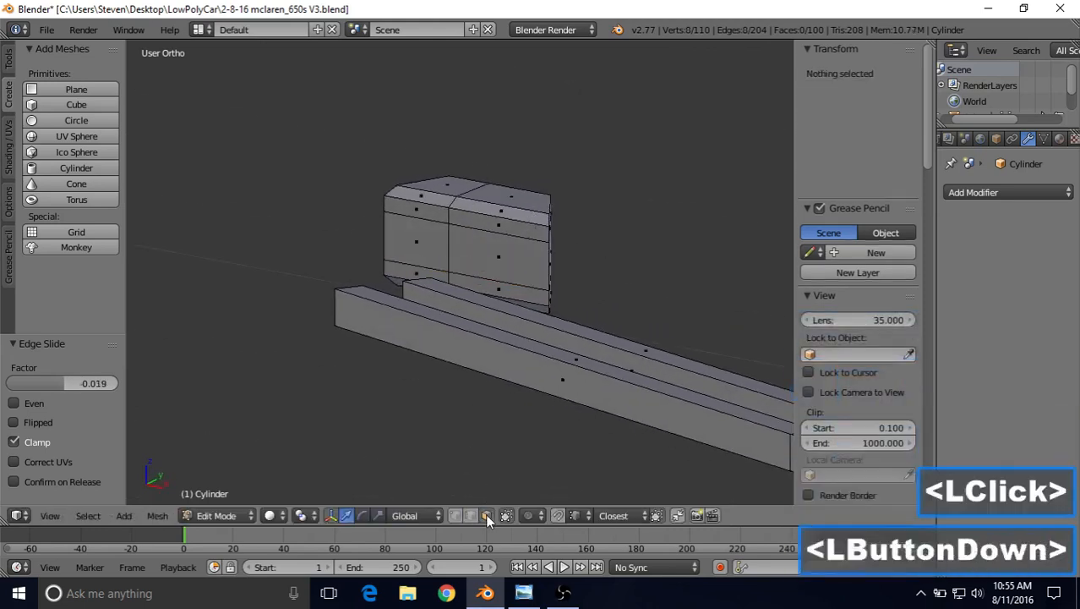
{"action": "middle_click_drag", "start_coordinate": [411, 278], "coordinate": [487, 255]}
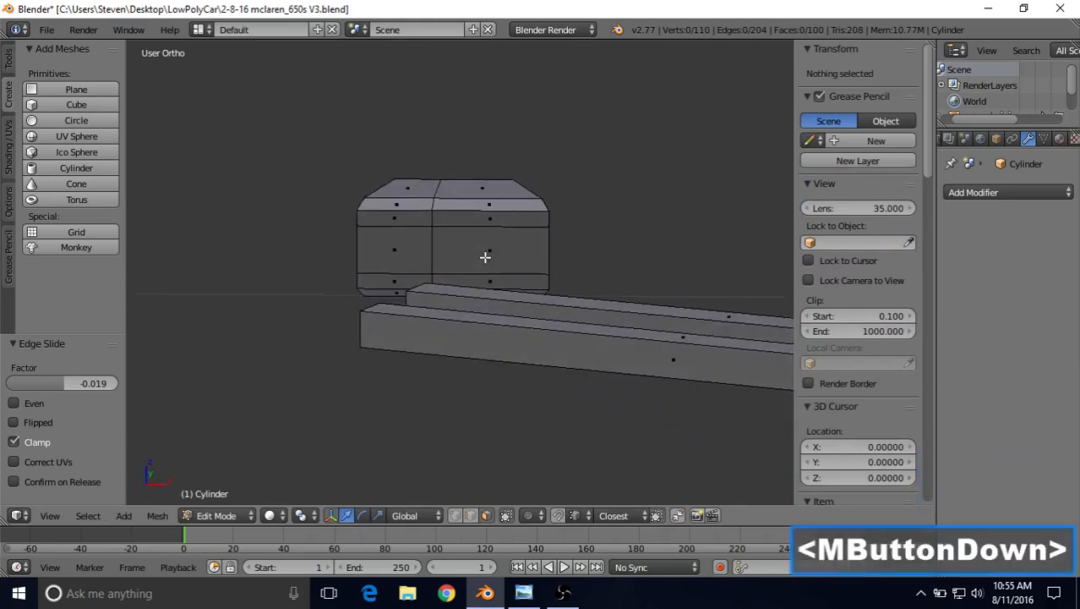
{"action": "right_click", "coordinate": [410, 278]}
{"action": "right_click", "coordinate": [403, 219], "text": "shift"}
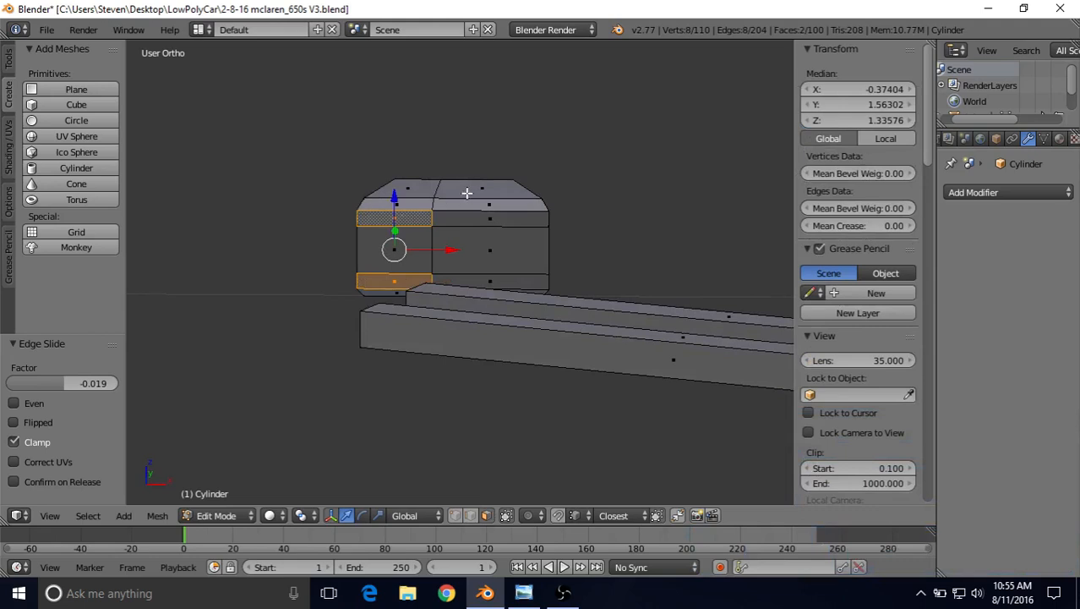
{"action": "middle_click_drag", "start_coordinate": [466, 193], "coordinate": [381, 222]}
{"action": "key", "text": "e"}
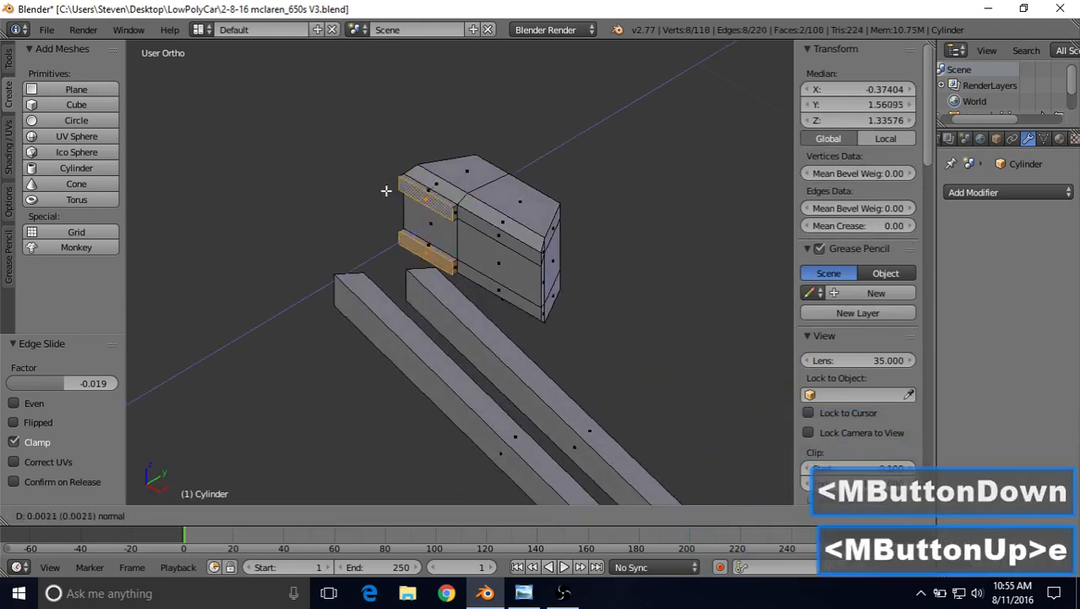
{"action": "right_click", "coordinate": [358, 184]}
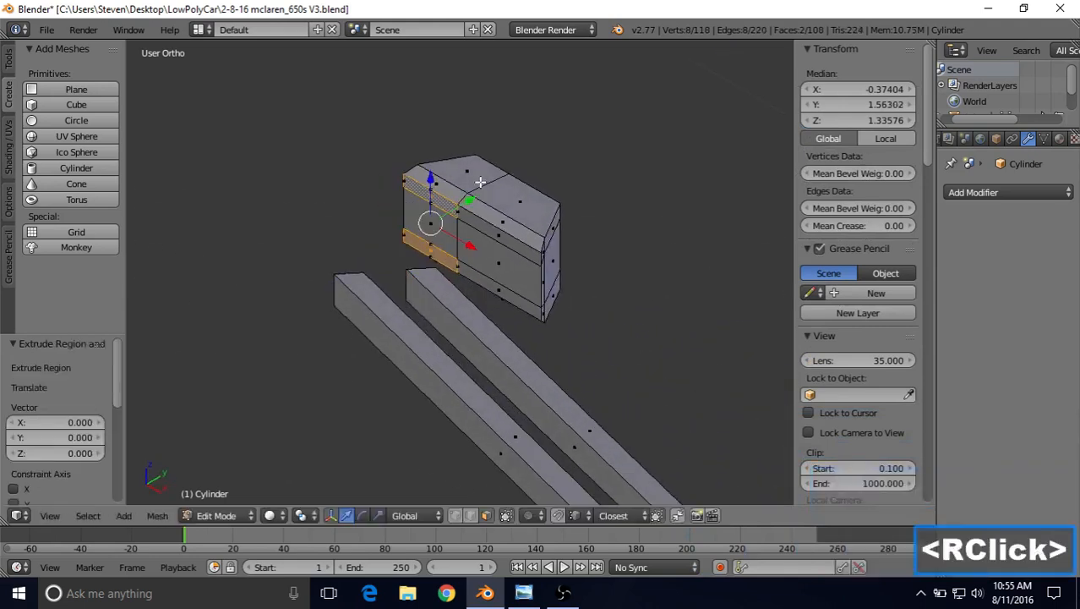
{"action": "left_click_drag", "start_coordinate": [469, 200], "coordinate": [347, 271]}
{"action": "scroll", "coordinate": [357, 255], "scroll_direction": "down", "scroll_amount": 3}
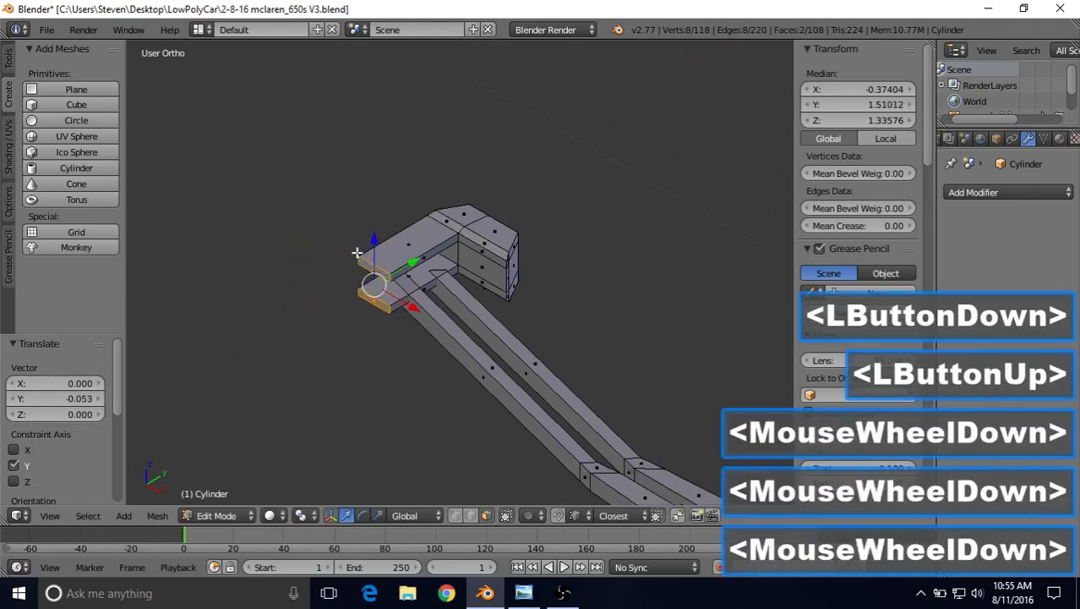
{"action": "scroll", "coordinate": [385, 251], "scroll_direction": "up", "scroll_amount": 1}
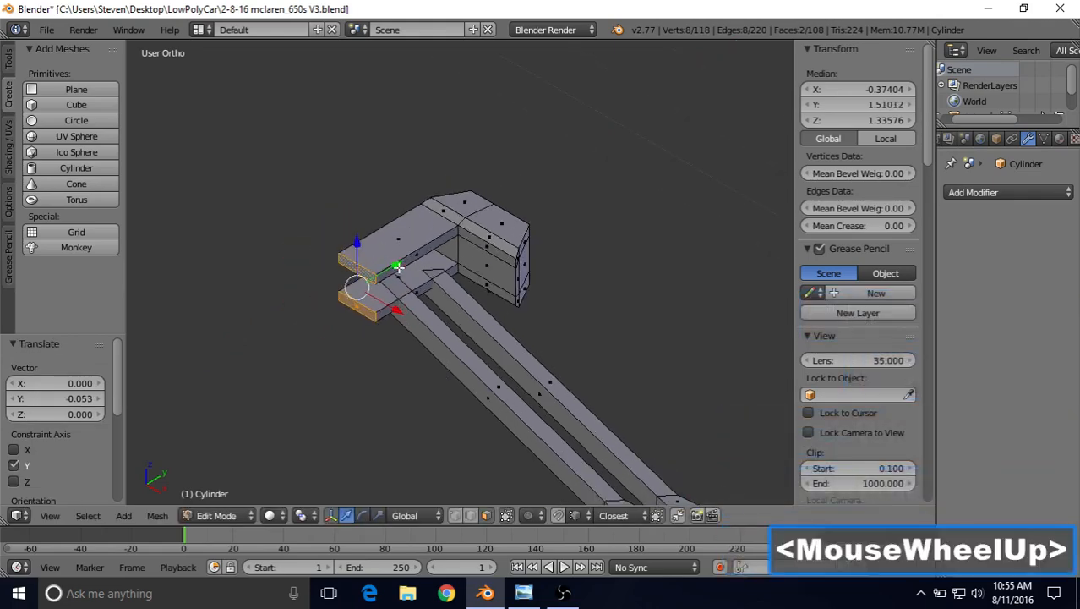
{"action": "left_click_drag", "start_coordinate": [399, 267], "coordinate": [406, 267]}
- Scale the two prong end faces to about 0.453 along X and compare the shape with the front-view photo
{"action": "middle_click_drag", "start_coordinate": [426, 231], "coordinate": [494, 237]}
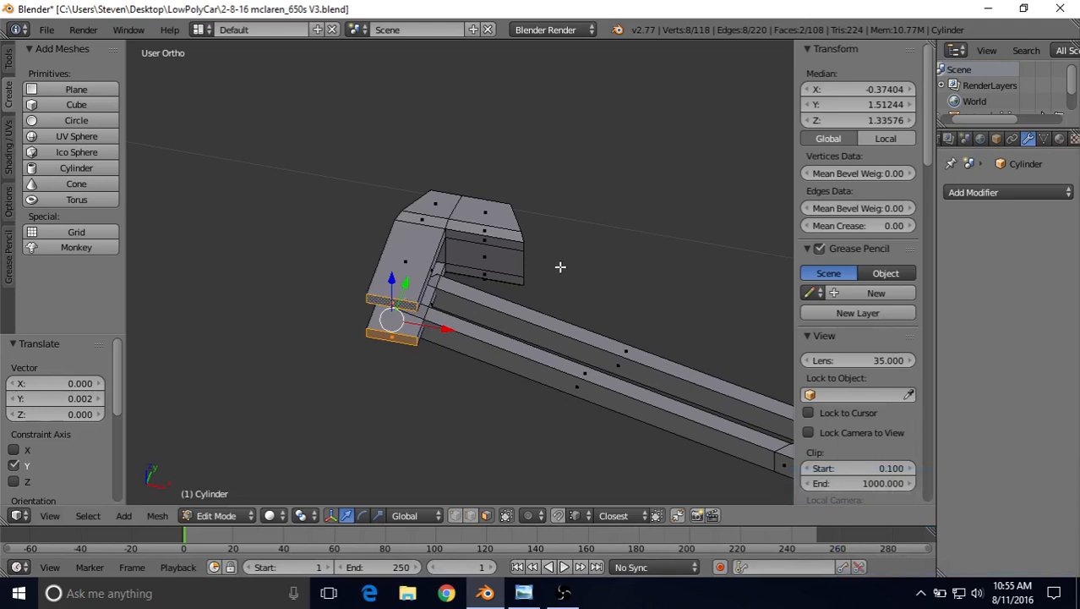
{"action": "key", "text": "s"}
{"action": "key", "text": "x"}
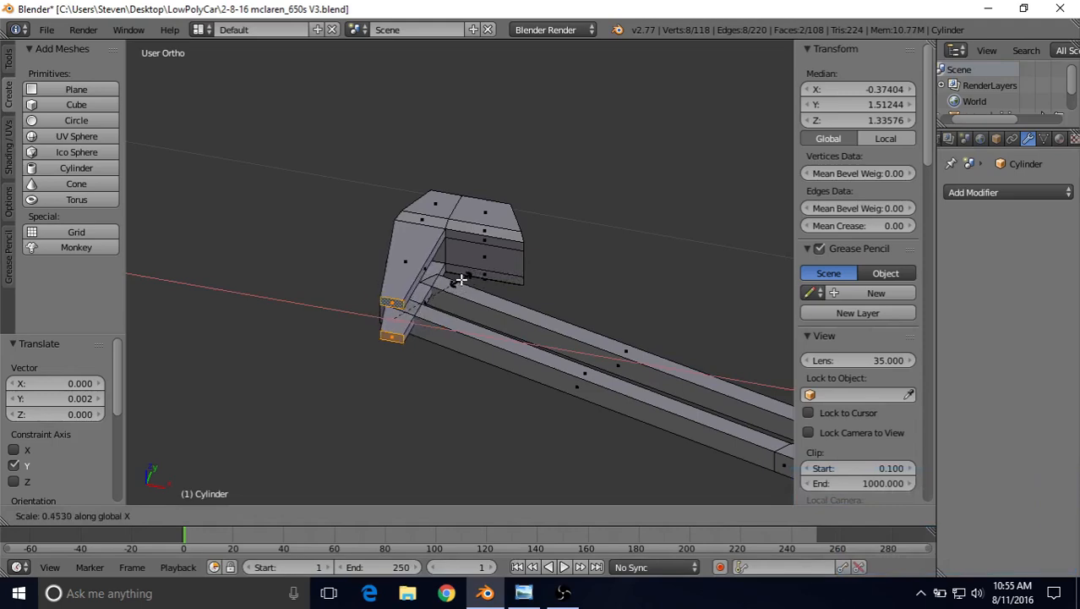
{"action": "left_click", "coordinate": [458, 277]}
{"action": "left_click", "coordinate": [523, 594]}
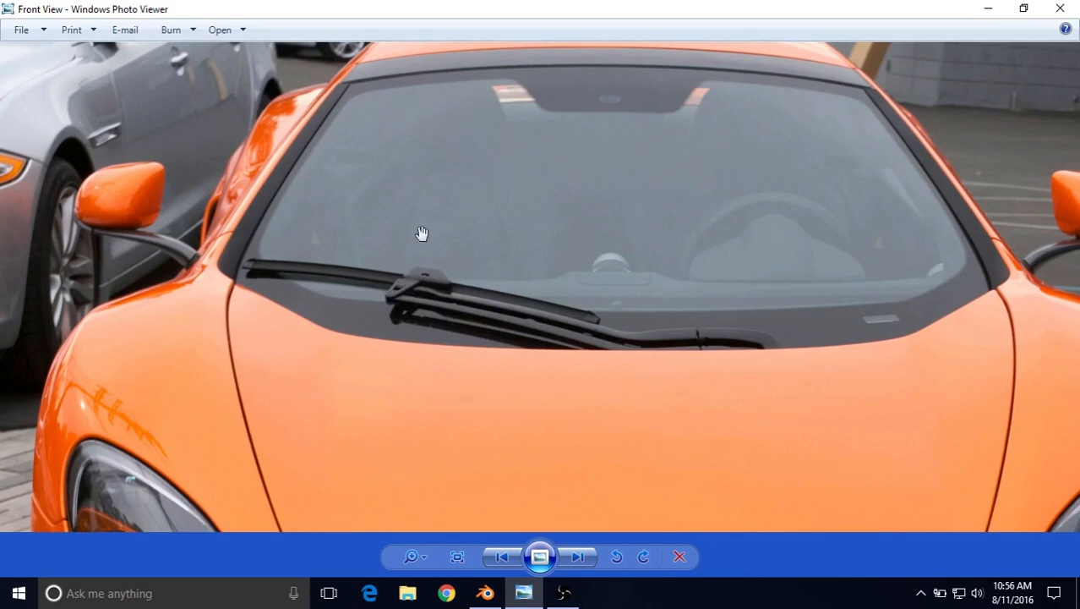
{"action": "left_click", "coordinate": [485, 593]}
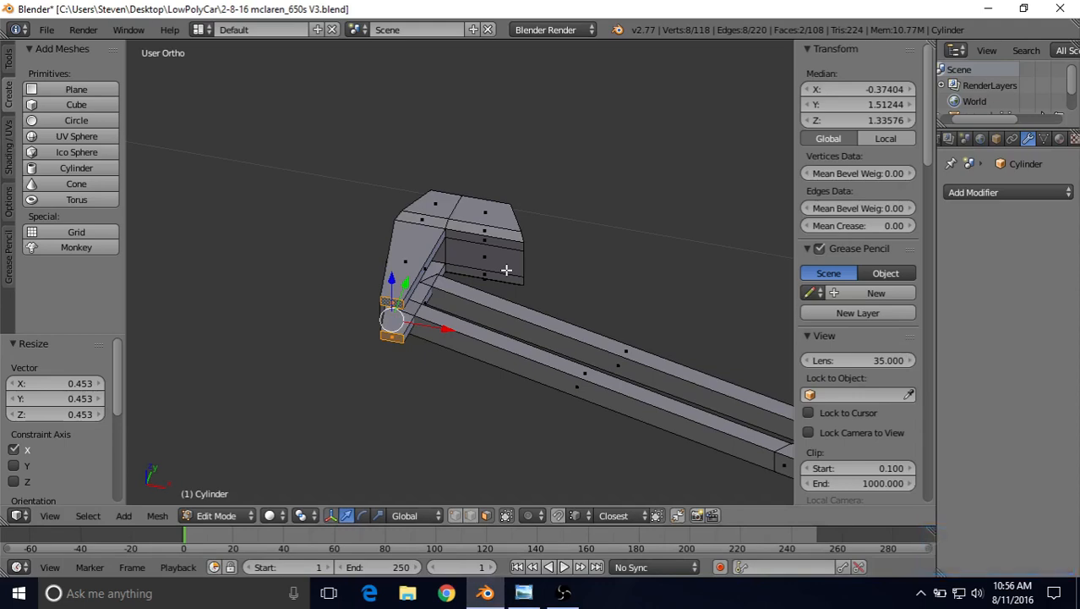
- Try one edge loop around the upper prong, slid toward the block by a factor of about 0.645, and undo it
{"action": "middle_click_drag", "start_coordinate": [506, 270], "coordinate": [436, 249]}
{"action": "scroll", "coordinate": [411, 257], "scroll_direction": "up", "scroll_amount": 1}
{"action": "scroll", "coordinate": [411, 257], "scroll_direction": "up", "scroll_amount": 1}
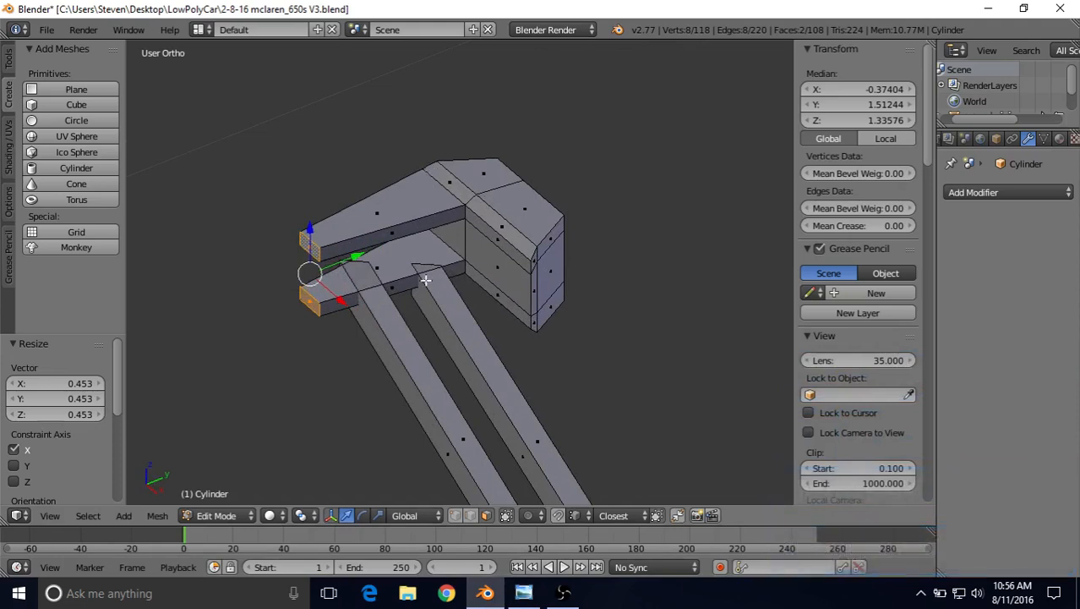
{"action": "key", "text": "ctrl+r"}
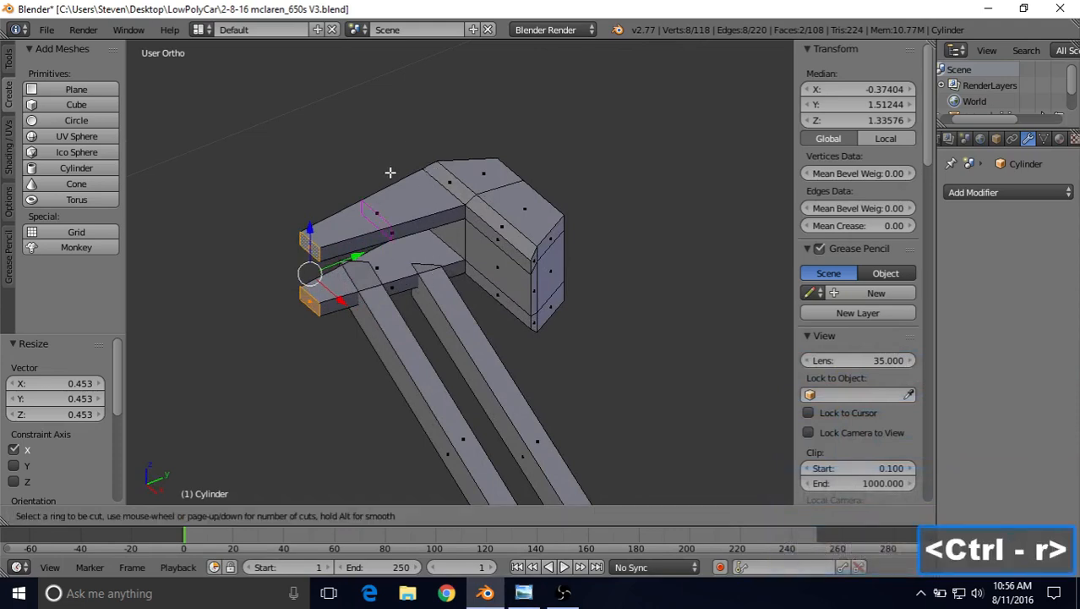
{"action": "left_click", "coordinate": [390, 172]}
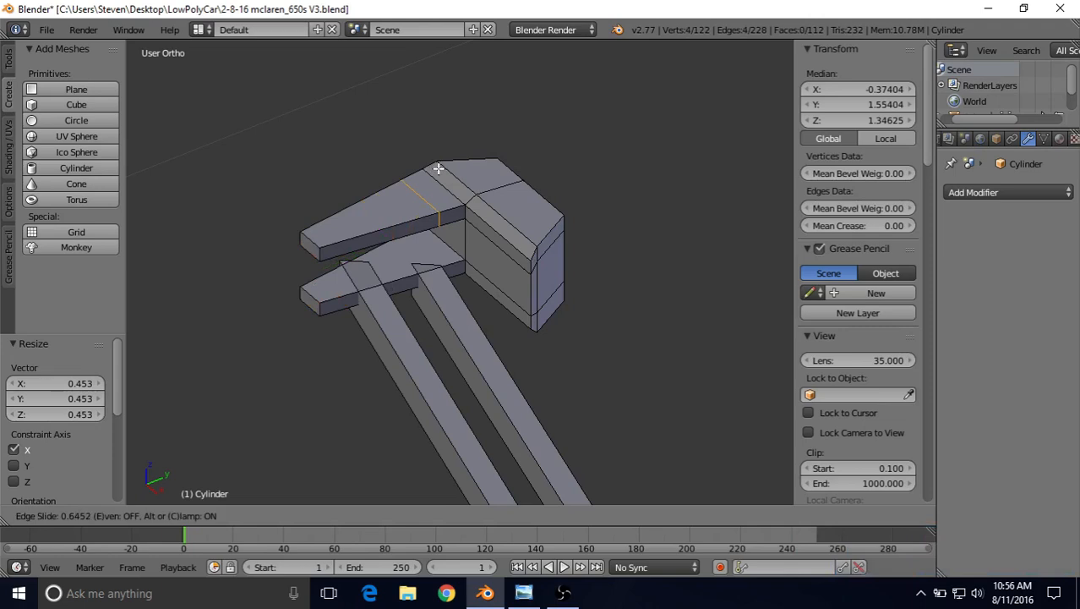
{"action": "left_click", "coordinate": [438, 169]}
{"action": "middle_click_drag", "start_coordinate": [438, 171], "coordinate": [406, 159]}
{"action": "middle_click_drag", "start_coordinate": [415, 203], "coordinate": [436, 233]}
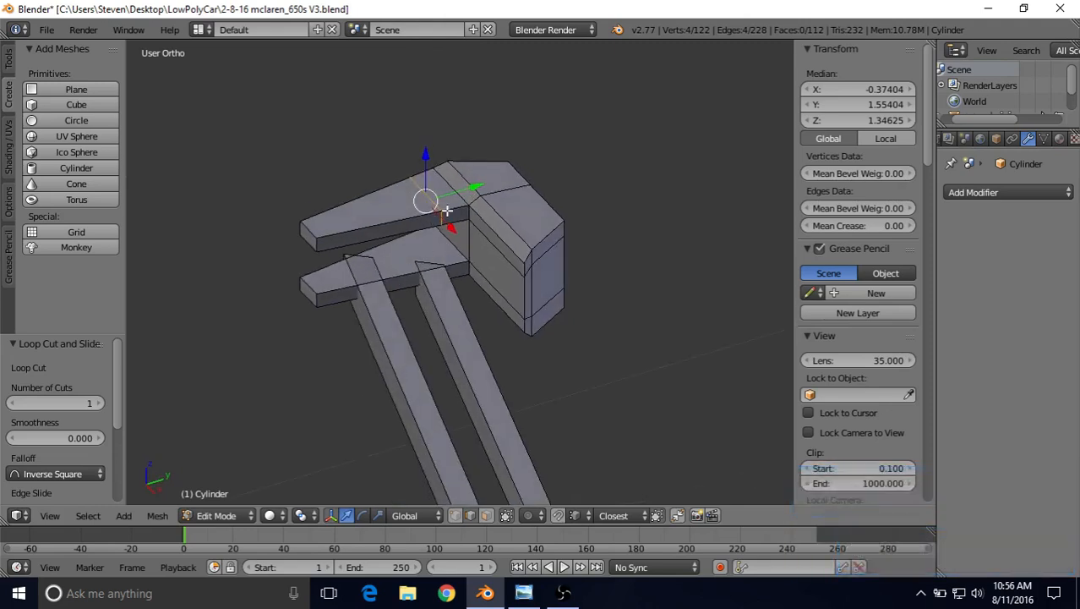
{"action": "middle_click_drag", "start_coordinate": [431, 198], "coordinate": [419, 186]}
{"action": "scroll", "coordinate": [418, 184], "scroll_direction": "up", "scroll_amount": 1}
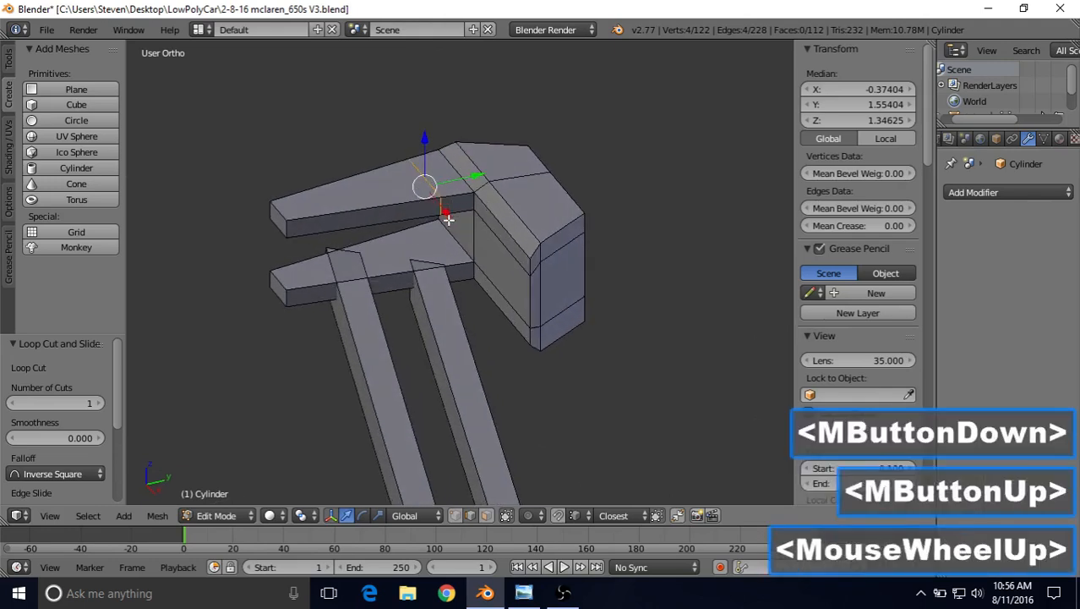
{"action": "middle_click_drag", "start_coordinate": [448, 219], "coordinate": [470, 150]}
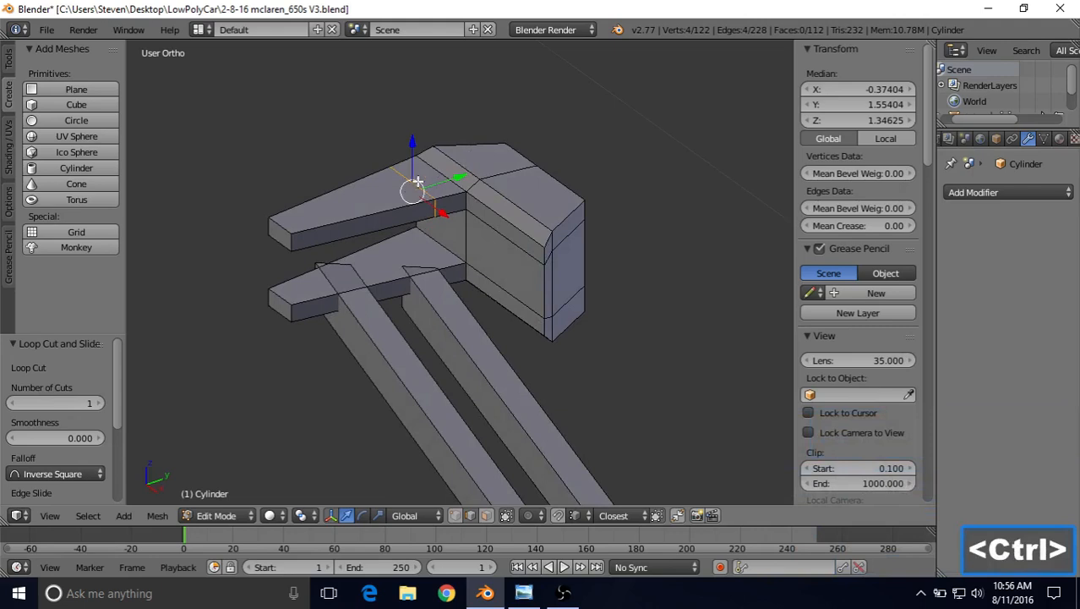
{"action": "key", "text": "ctrl+z"}
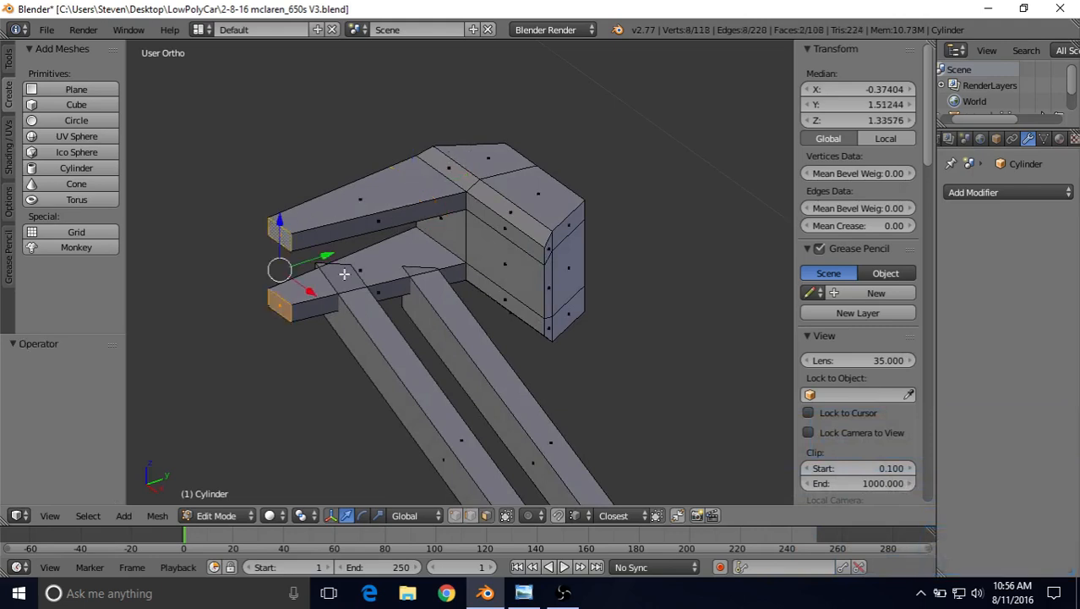
- Cut one edge loop around the upper prong and slide it toward the block by a factor of exactly 0.65
{"action": "middle_click_drag", "start_coordinate": [397, 212], "coordinate": [387, 203]}
{"action": "key", "text": "ctrl"}
{"action": "key", "text": "ctrl+r"}
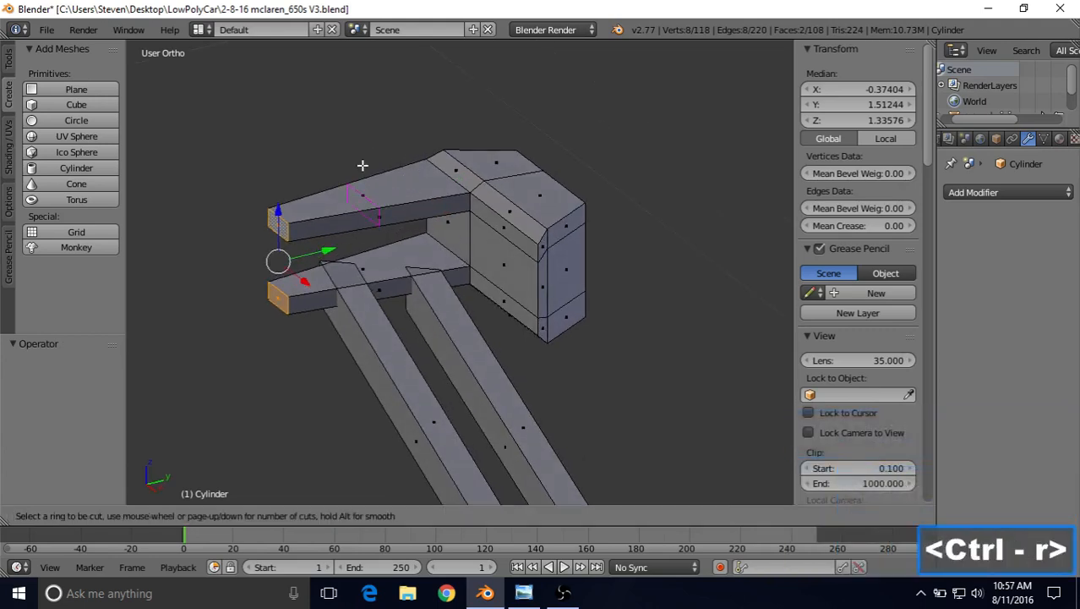
{"action": "left_click", "coordinate": [362, 172]}
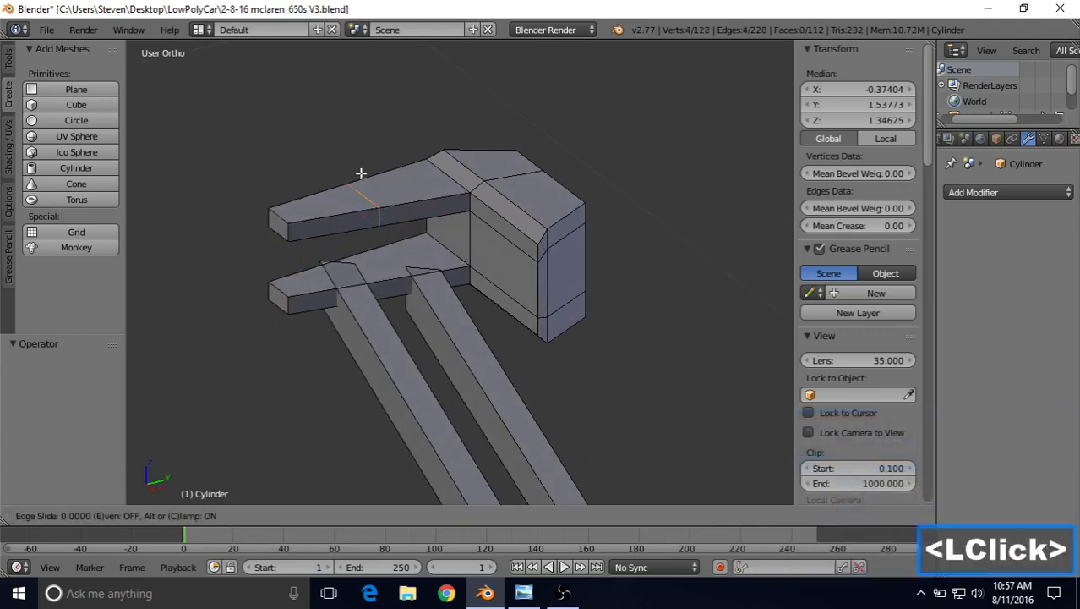
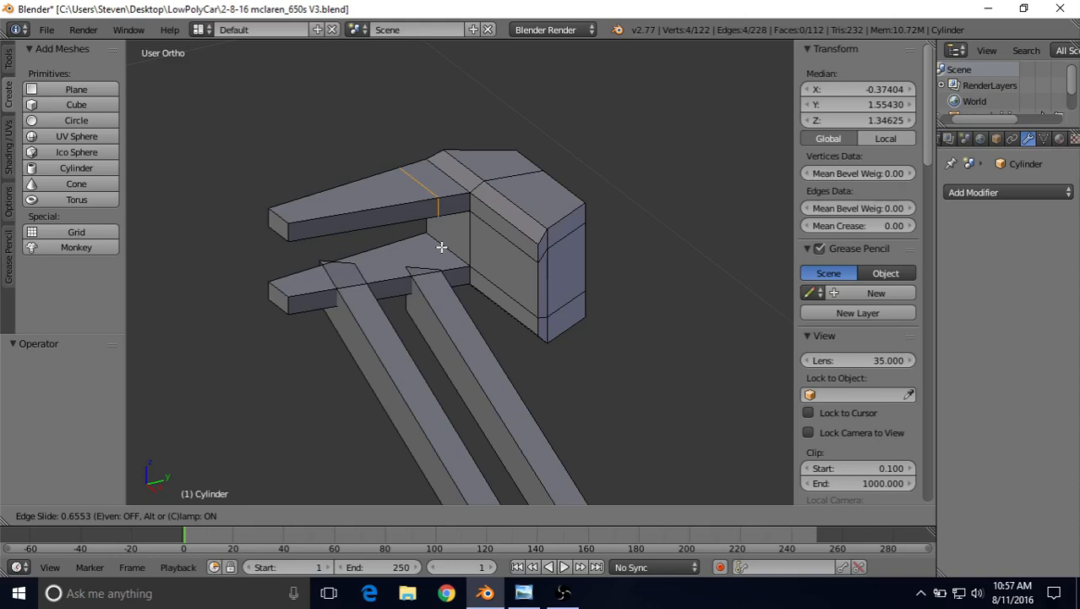
{"action": "type", "text": ".65"}
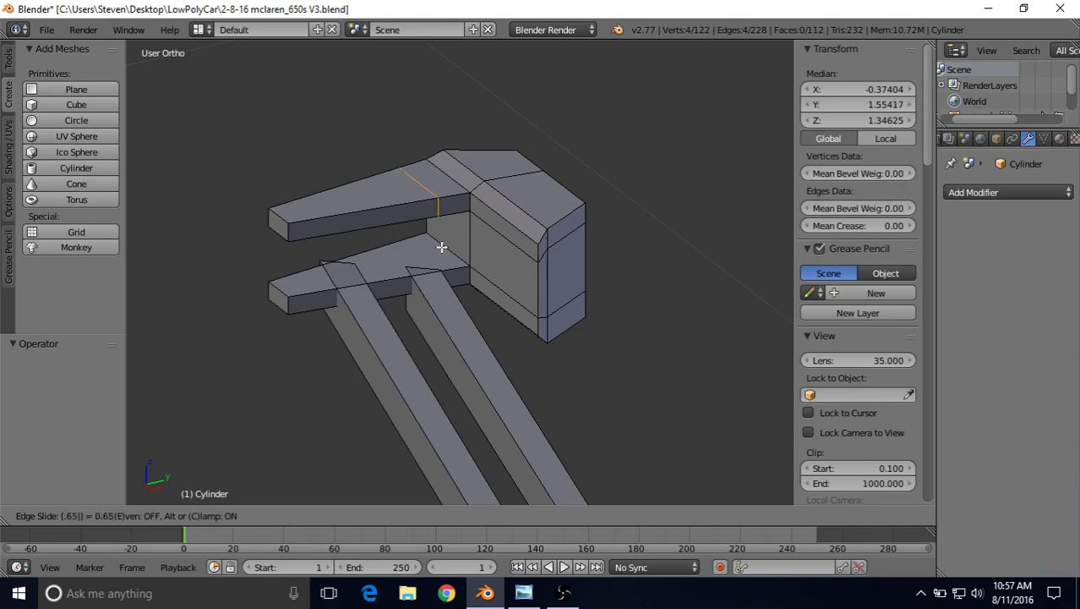
{"action": "key", "text": "Return"}
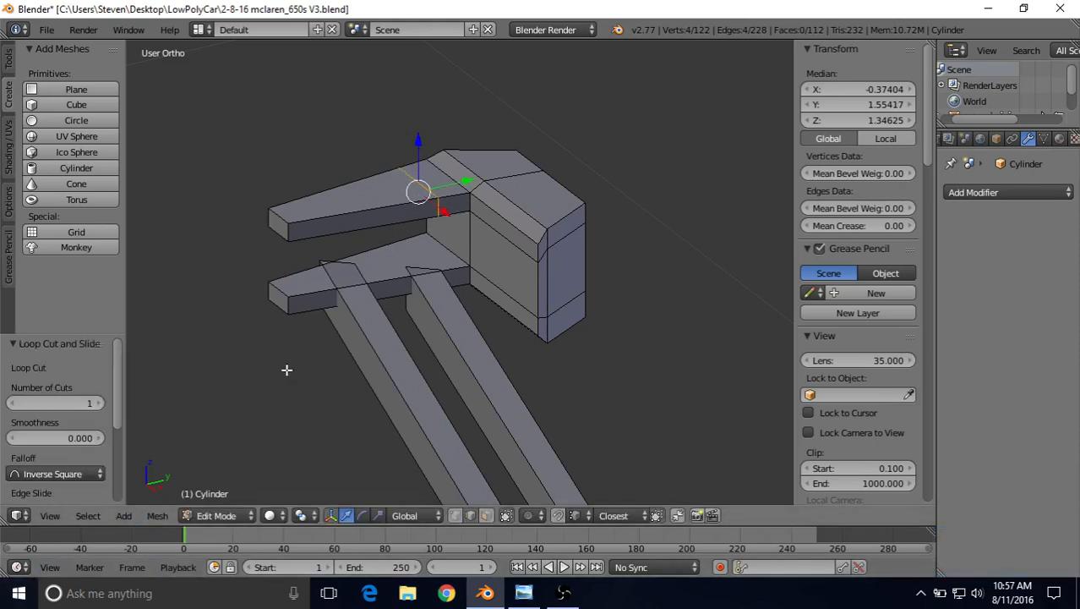
- Cut a matching edge loop around the lower prong with an edge-slide factor of 0.65 toward the block
{"action": "key", "text": "ctrl"}
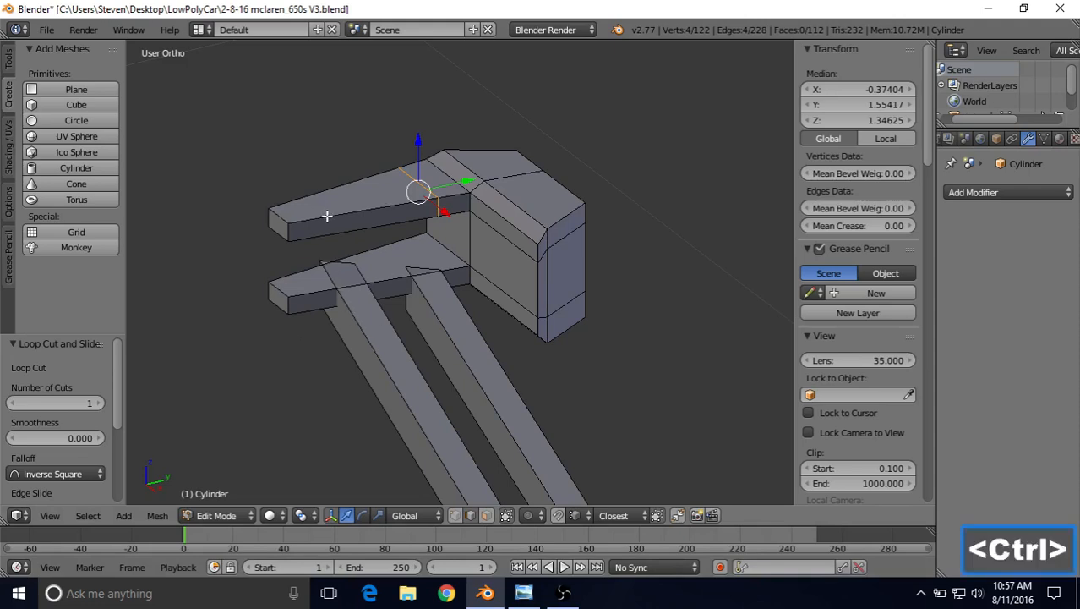
{"action": "key", "text": "ctrl+r"}
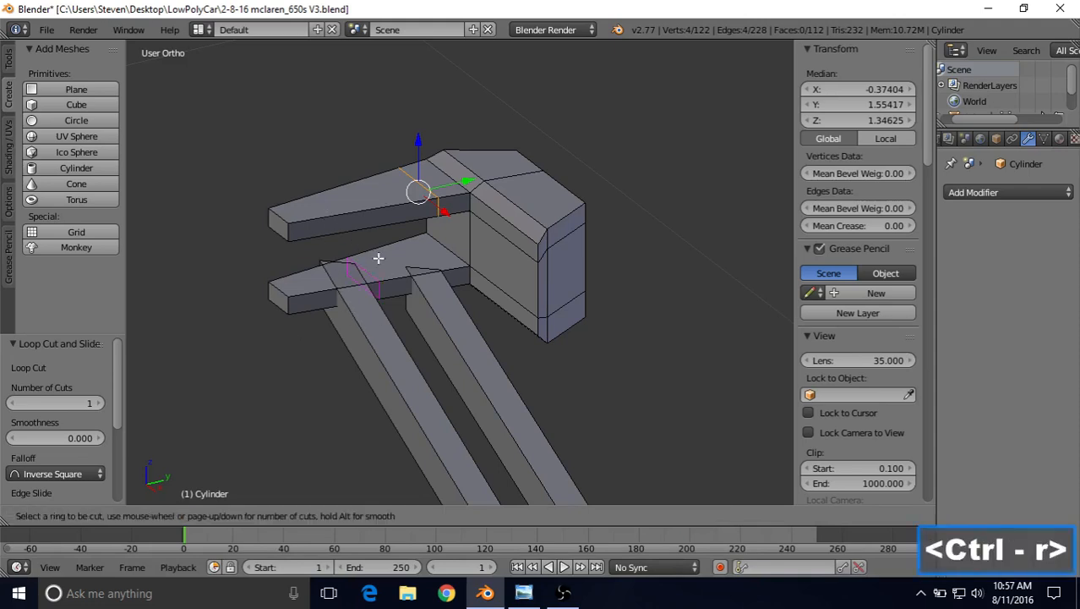
{"action": "left_click_drag", "start_coordinate": [378, 258], "coordinate": [390, 254]}
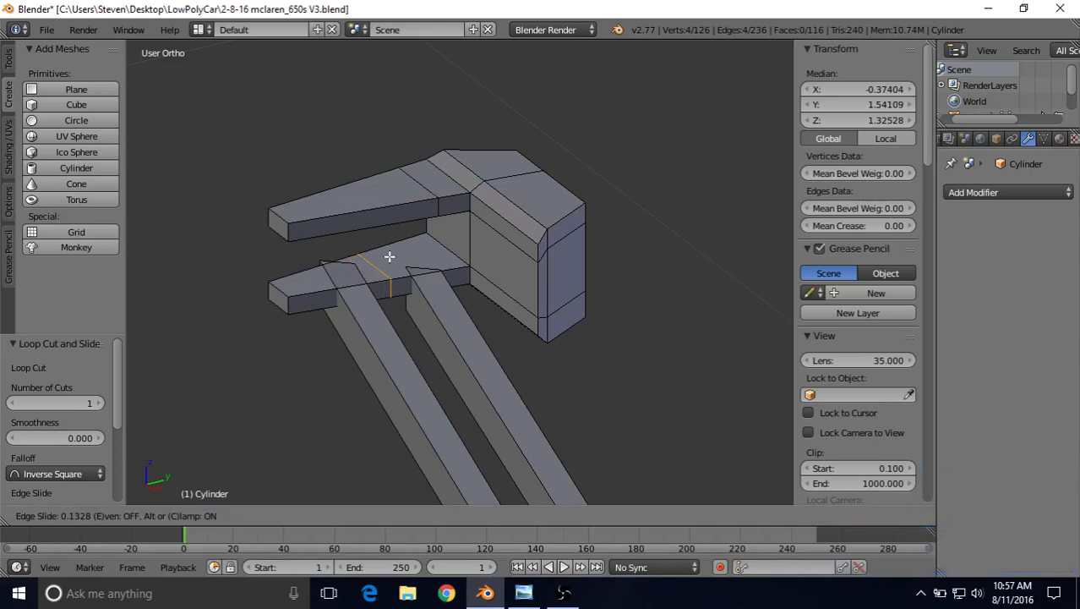
{"action": "type", "text": ".65"}
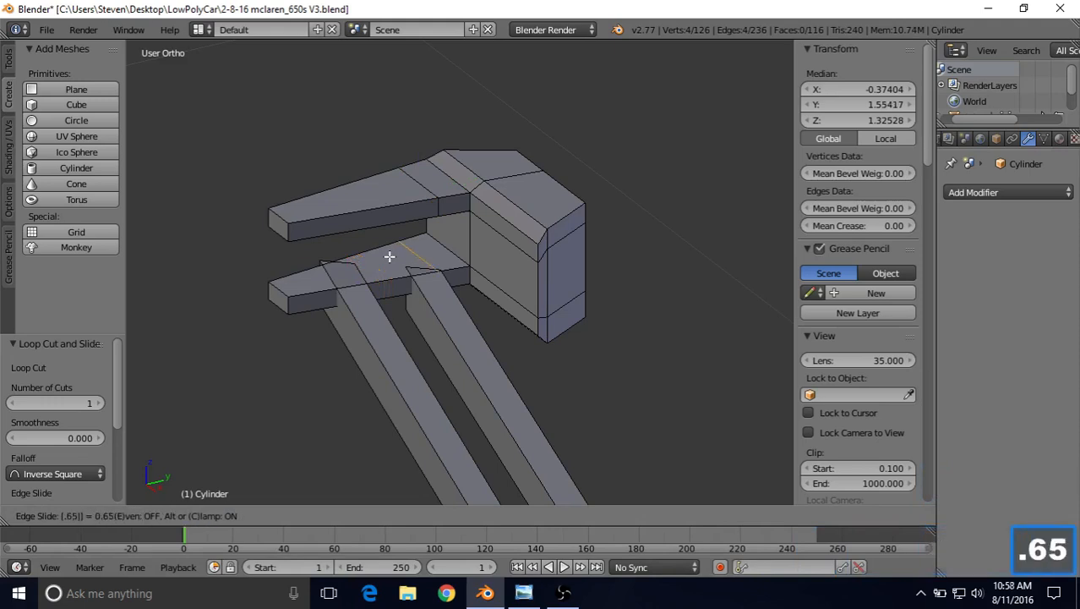
{"action": "key", "text": "Return"}
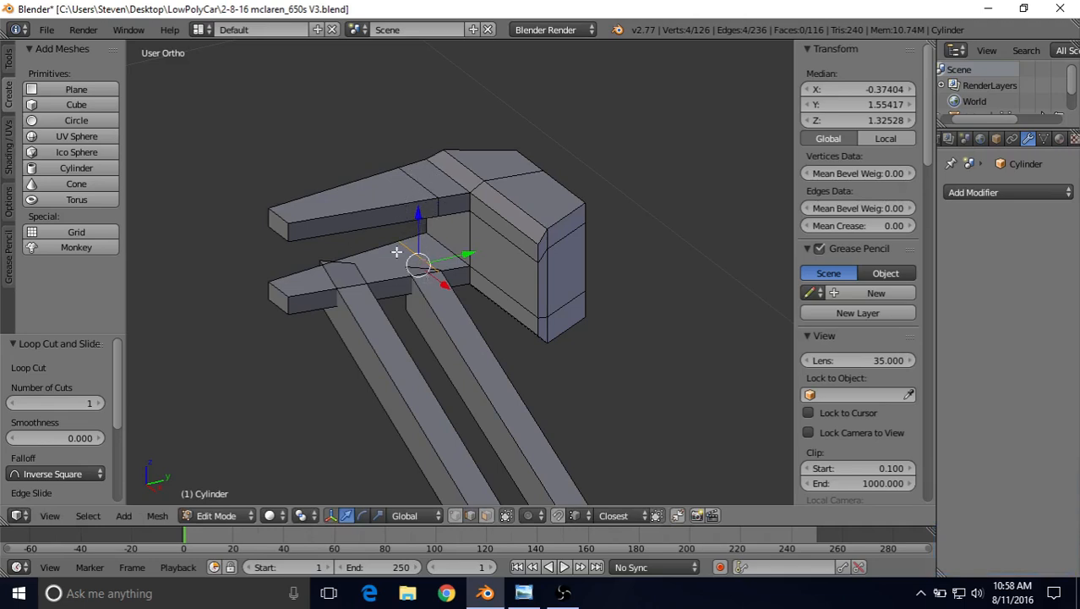
- Cut one extra edge loop around the upper prong and slide it fully toward the block with an edge-slide factor of 1.0
{"action": "middle_click_drag", "start_coordinate": [427, 190], "coordinate": [416, 207]}
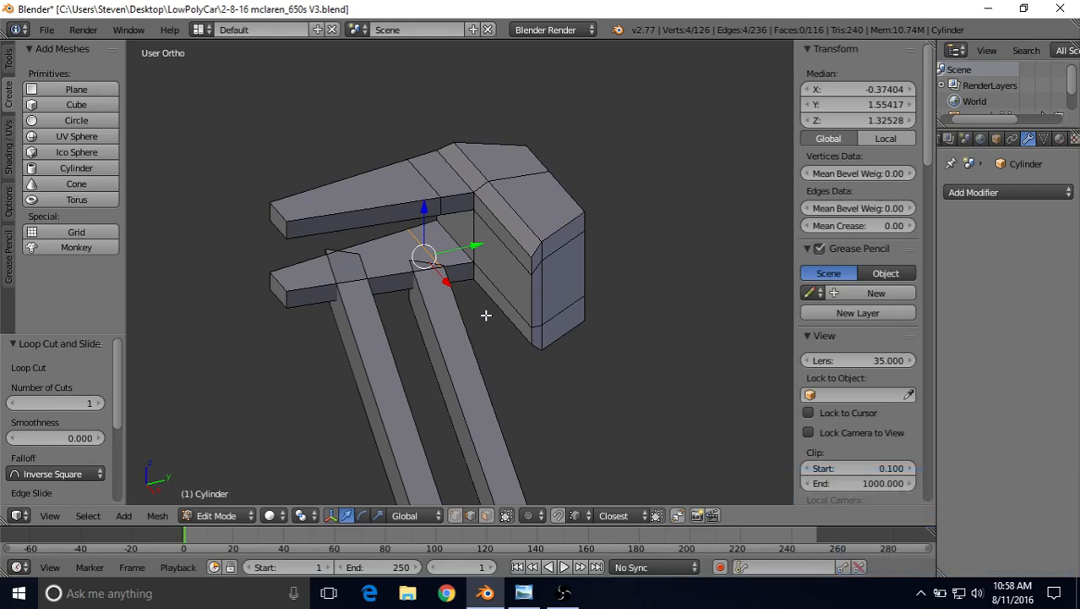
{"action": "middle_click_drag", "start_coordinate": [486, 315], "coordinate": [496, 316]}
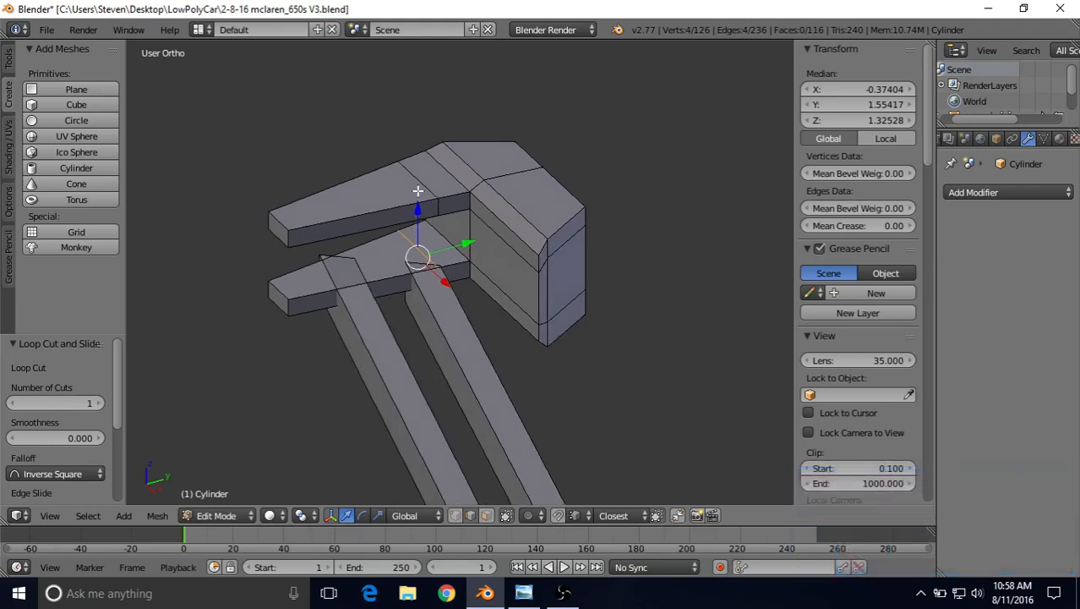
{"action": "key", "text": "ctrl"}
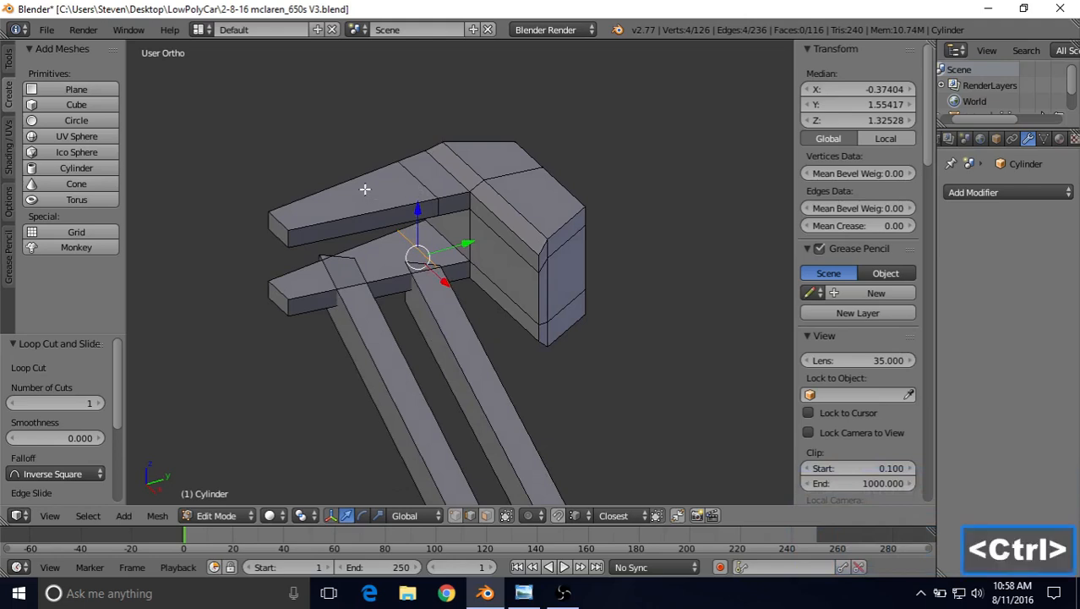
{"action": "key", "text": "ctrl+r"}
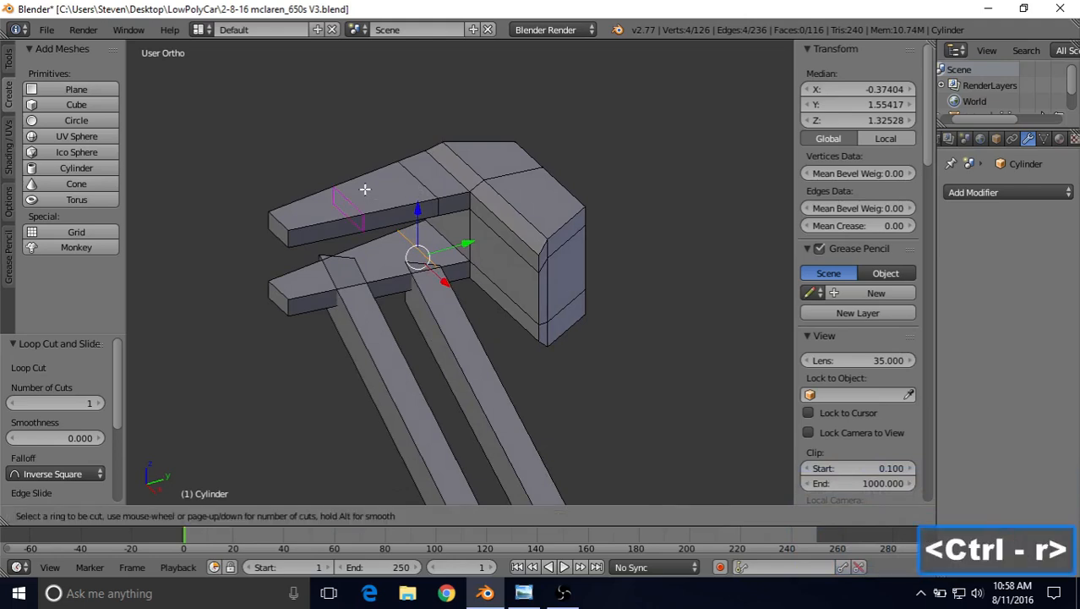
{"action": "left_click", "coordinate": [366, 187]}
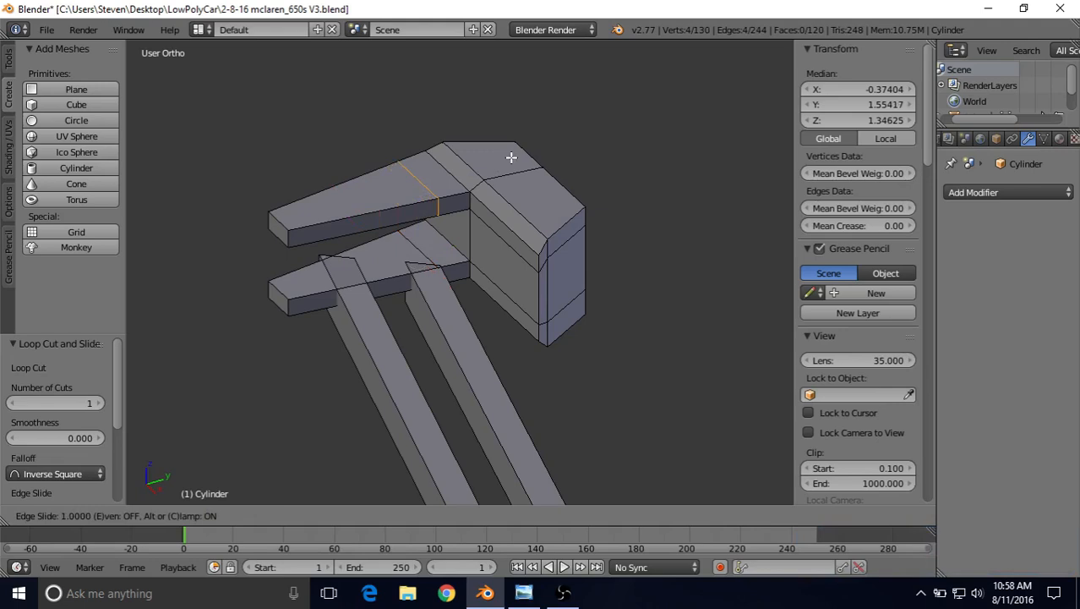
{"action": "left_click", "coordinate": [511, 157]}
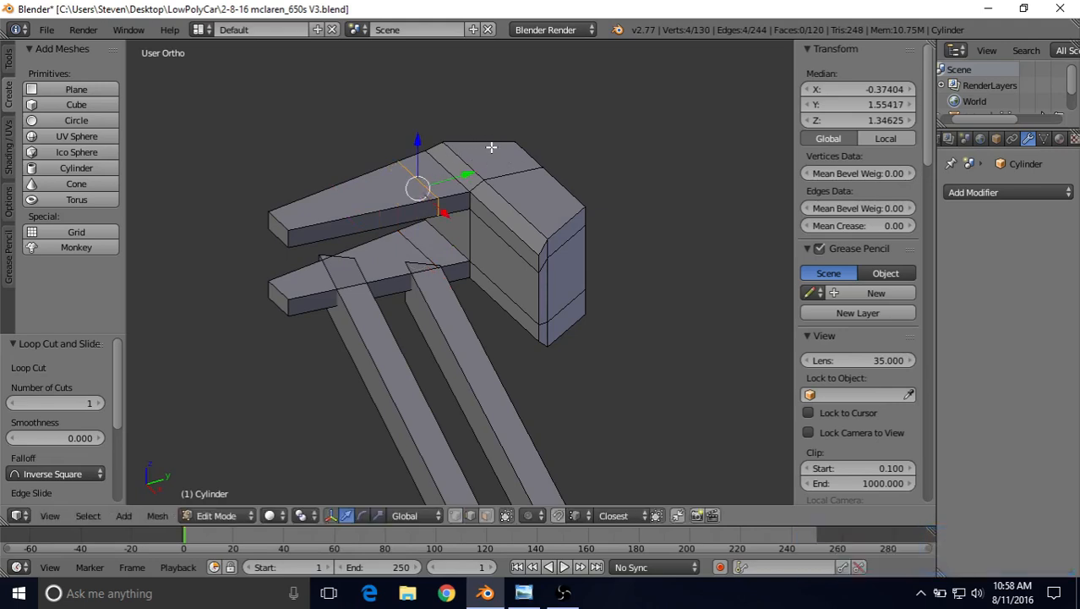
- Add the upper prong's end face to the new loop selection and raise this outer section about 0.003 along Z
{"action": "right_click", "coordinate": [276, 222], "text": "shift"}
{"action": "right_click", "coordinate": [283, 234], "text": "shift"}
{"action": "right_click", "coordinate": [273, 228], "text": "shift"}
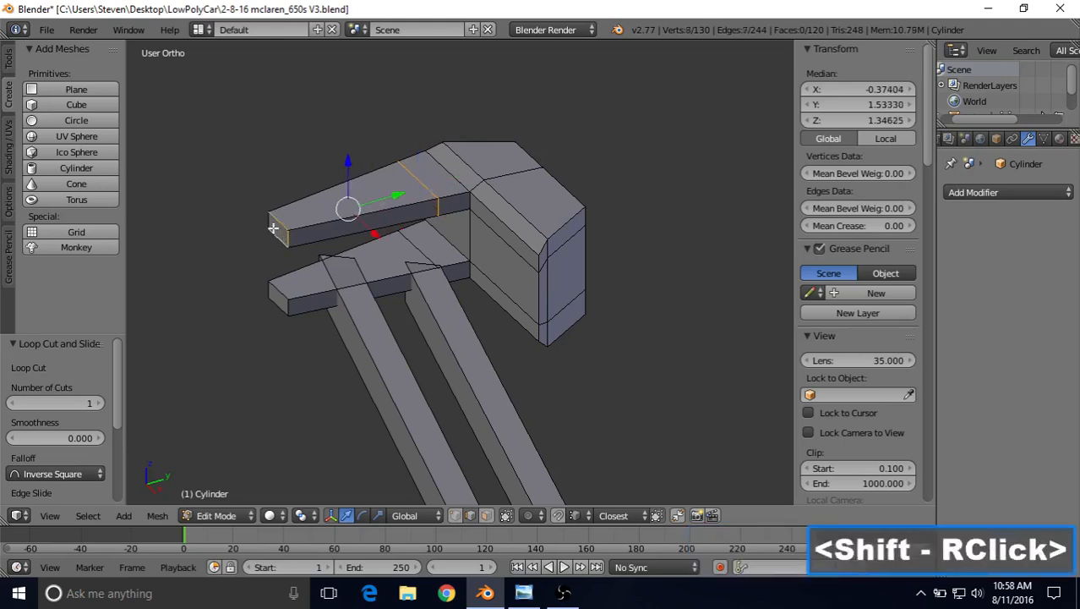
{"action": "right_click", "coordinate": [267, 224], "text": "shift"}
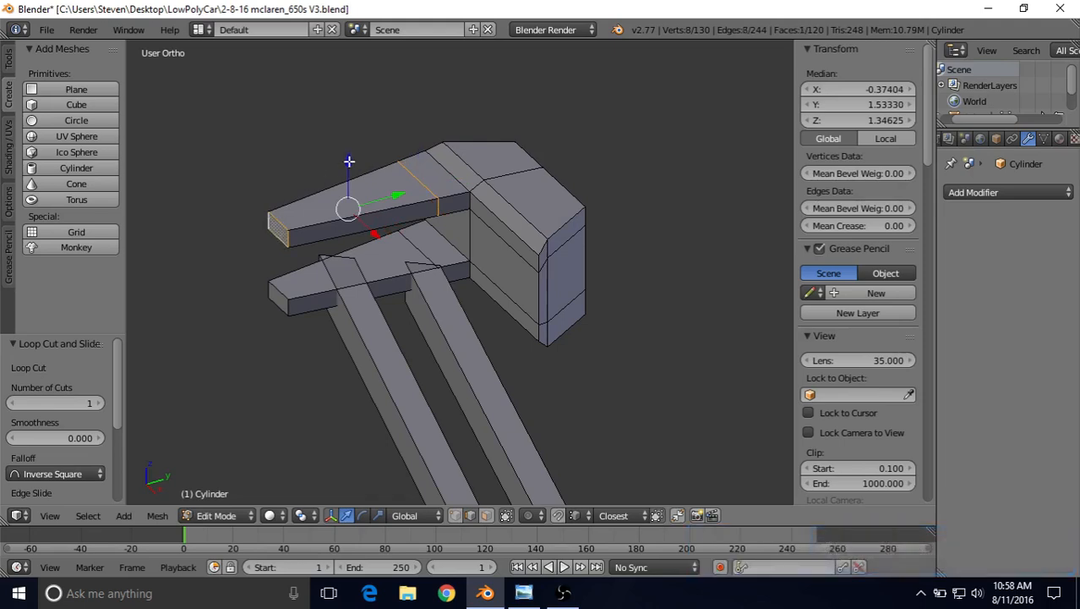
{"action": "left_click_drag", "start_coordinate": [349, 160], "coordinate": [516, 142]}
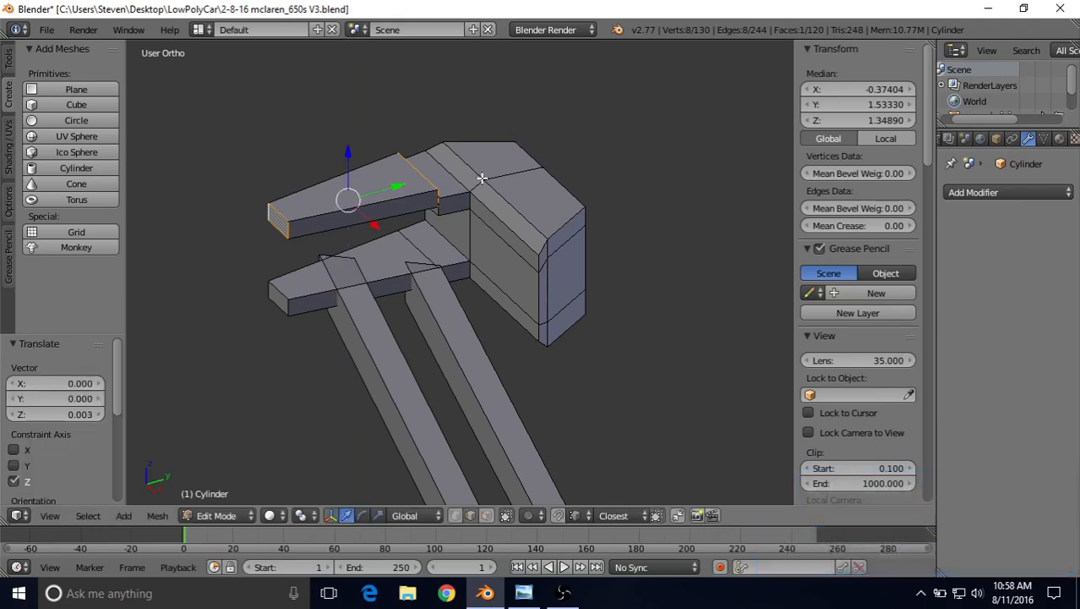
{"action": "middle_click_drag", "start_coordinate": [482, 179], "coordinate": [460, 179]}
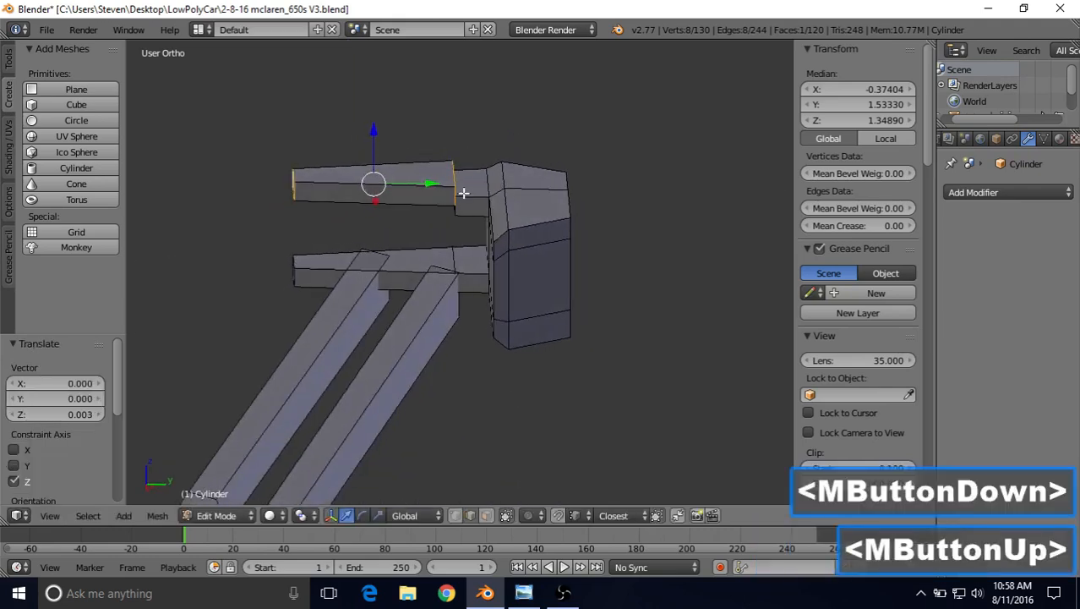
{"action": "mouse_move", "coordinate": [427, 213]}
{"action": "middle_mouse_down"}
{"action": "mouse_move", "coordinate": [399, 224]}
{"action": "mouse_move", "coordinate": [424, 232]}
{"action": "middle_mouse_up"}
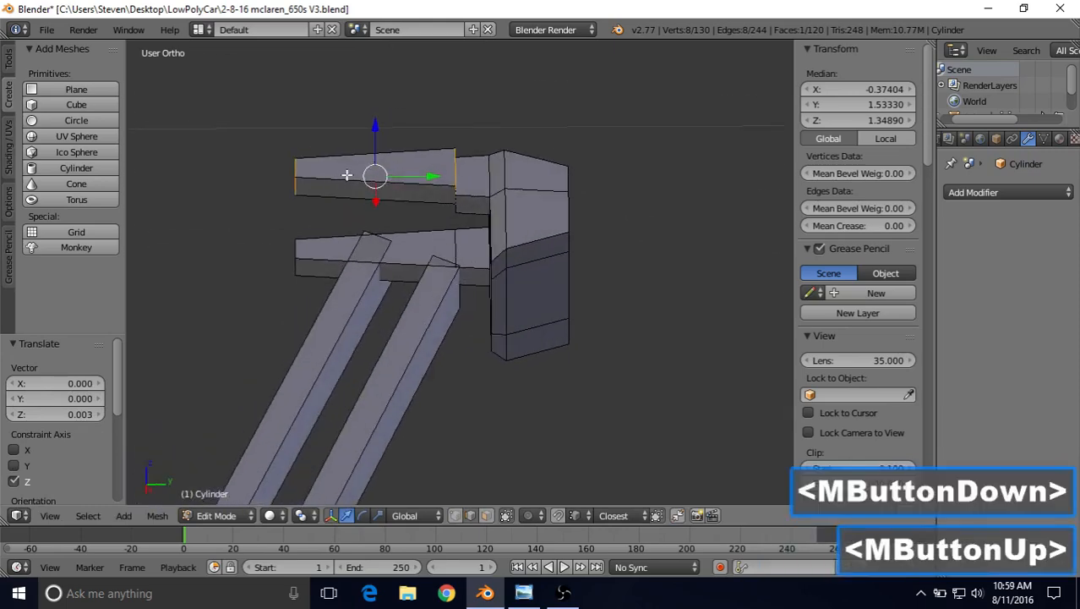
{"action": "middle_click_drag", "start_coordinate": [347, 175], "coordinate": [464, 186]}
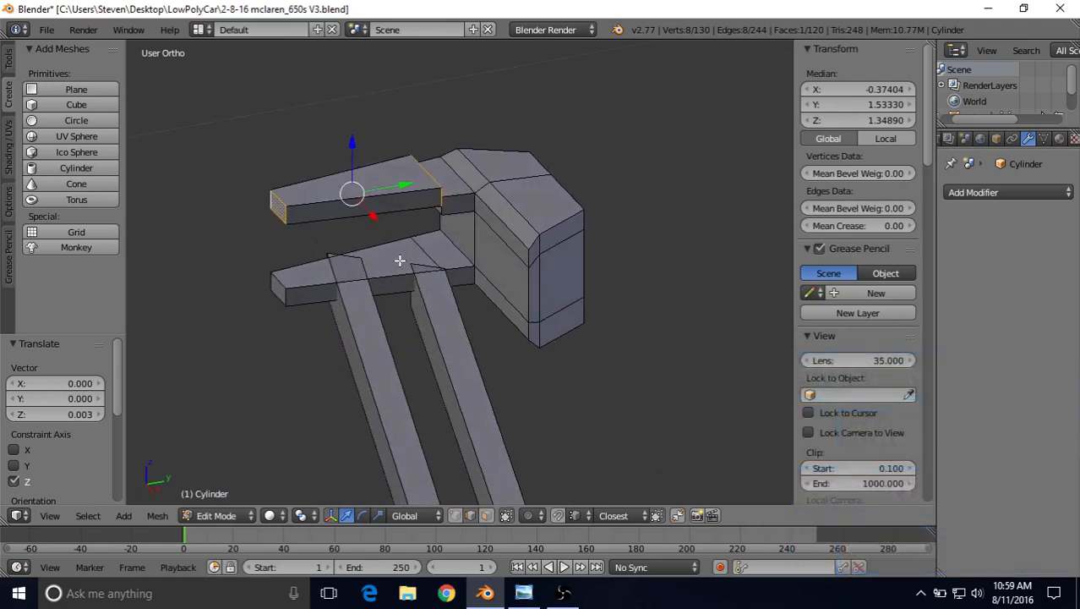
- Cut one extra edge loop around the lower prong and slide it fully toward the block onto the existing loop
{"action": "key", "text": "ctrl"}
{"action": "key", "text": "ctrl+r"}
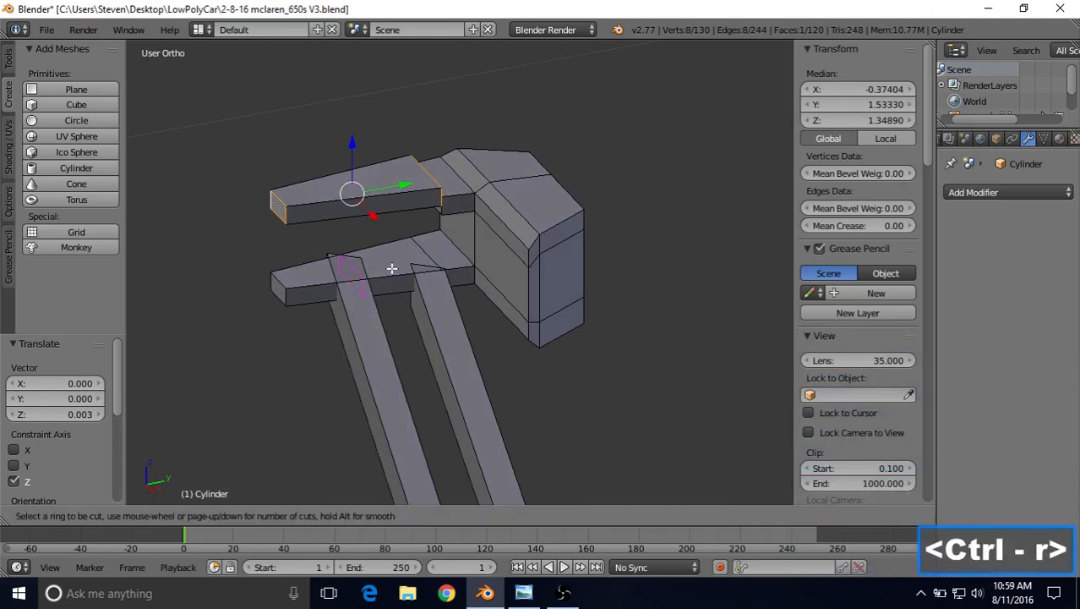
{"action": "left_click", "coordinate": [391, 260]}
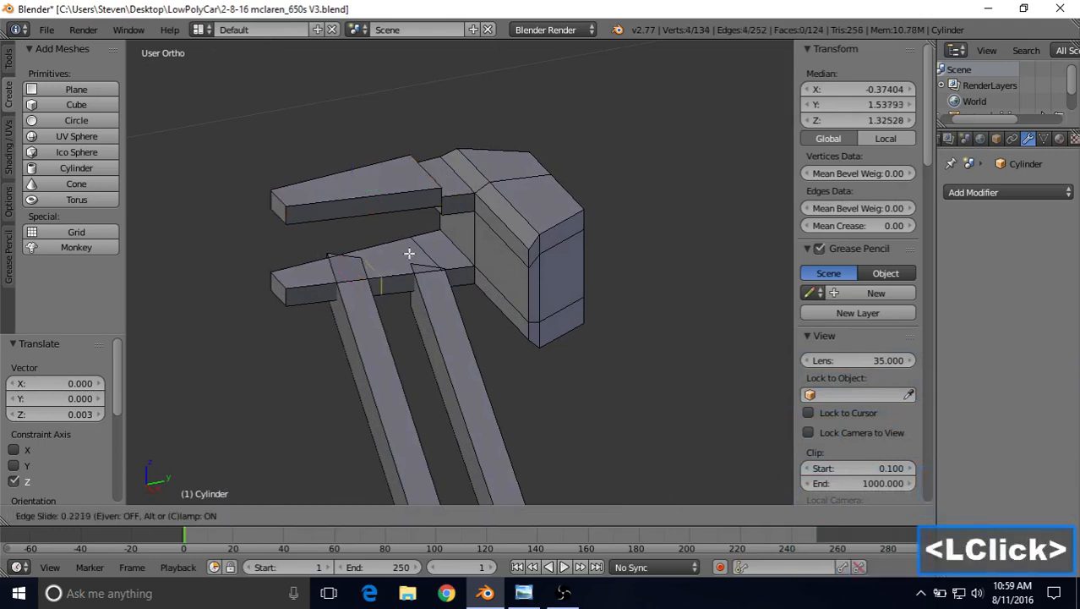
{"action": "left_click", "coordinate": [512, 230]}
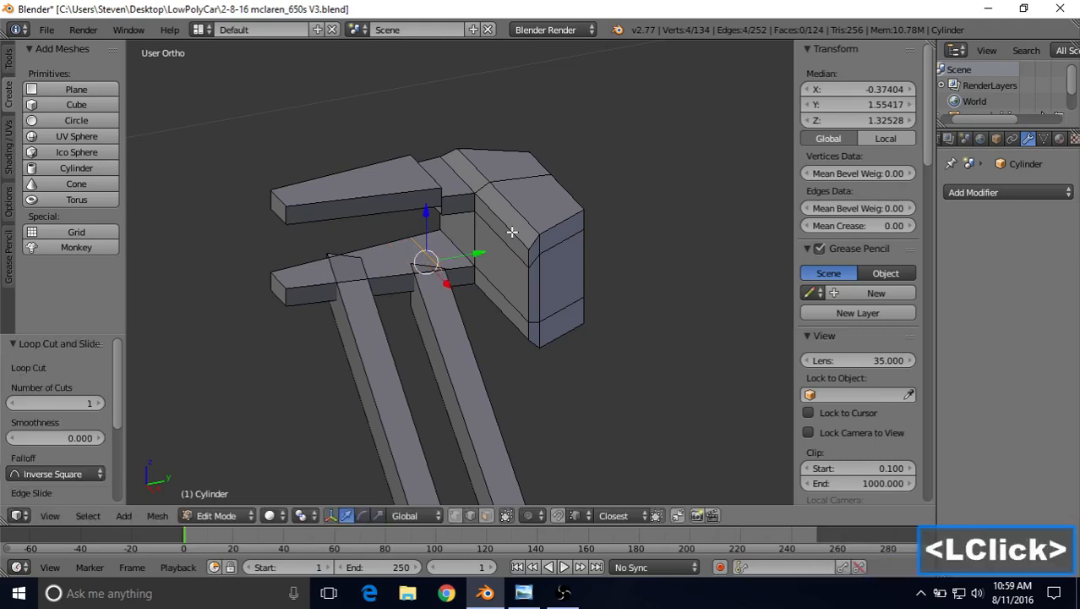
- Add the lower prong's end face to the new loop selection and lower this outer section 0.004 along Z
{"action": "right_click", "coordinate": [284, 294], "text": "shift"}
{"action": "right_click", "coordinate": [283, 288], "text": "shift"}
{"action": "right_click", "coordinate": [276, 290], "text": "shift"}
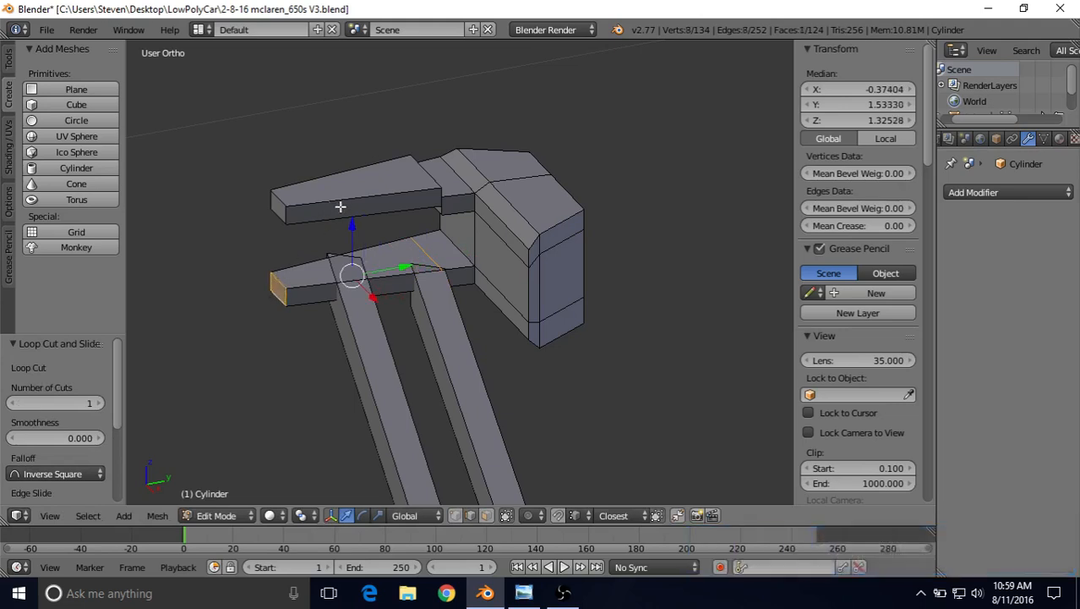
{"action": "left_click_drag", "start_coordinate": [352, 222], "coordinate": [586, 325]}
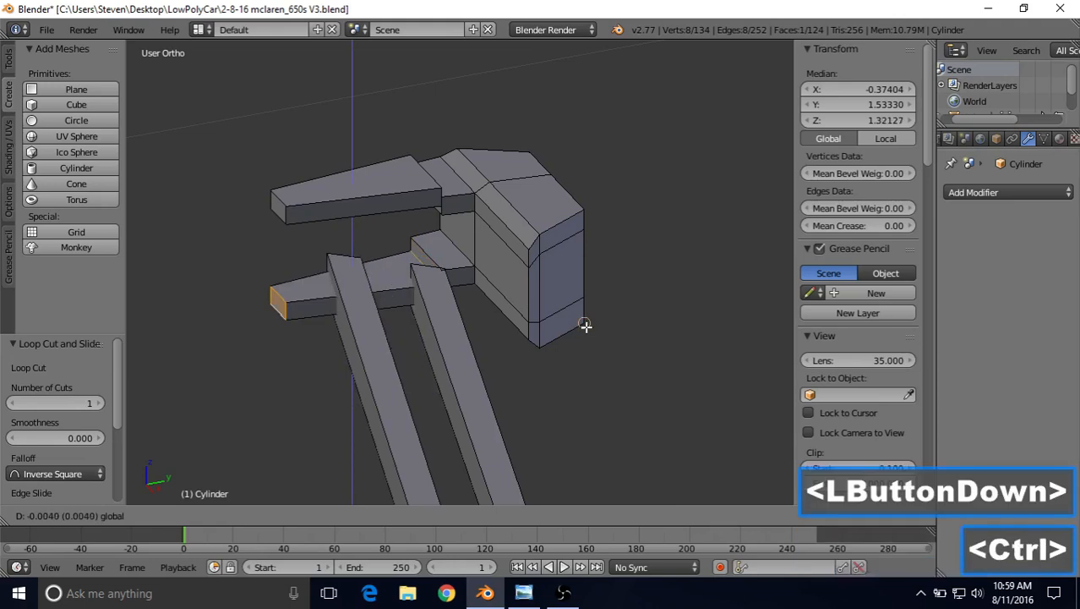
{"action": "left_click_drag", "start_coordinate": [586, 325], "coordinate": [587, 326], "text": "ctrl"}
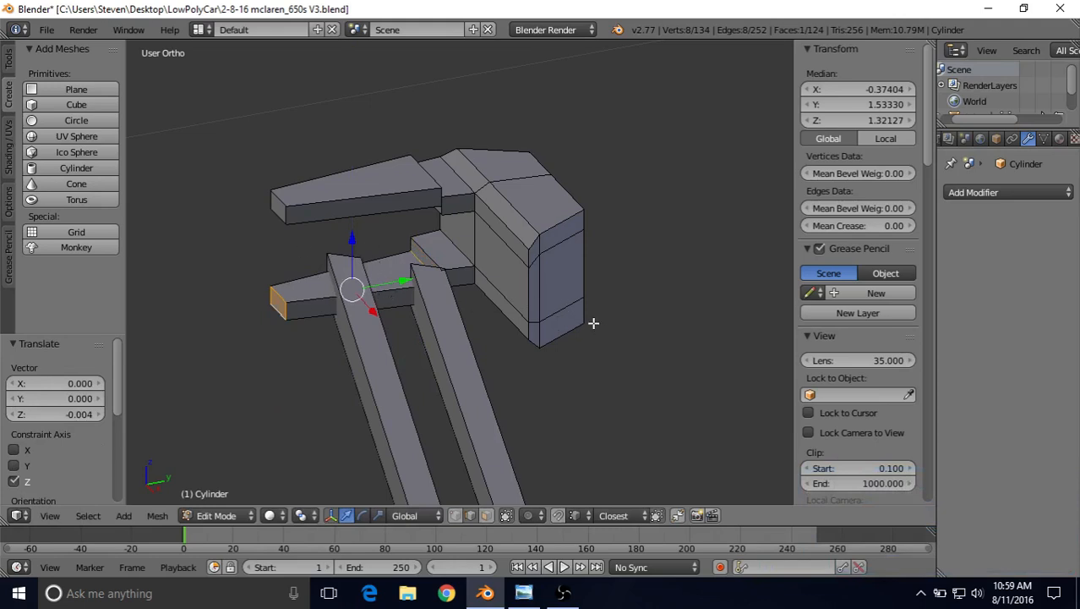
- Select the block-side edge loop at the upper prong's step and examine the offset in wireframe and solid shading
{"action": "middle_click_drag", "start_coordinate": [443, 252], "coordinate": [393, 235]}
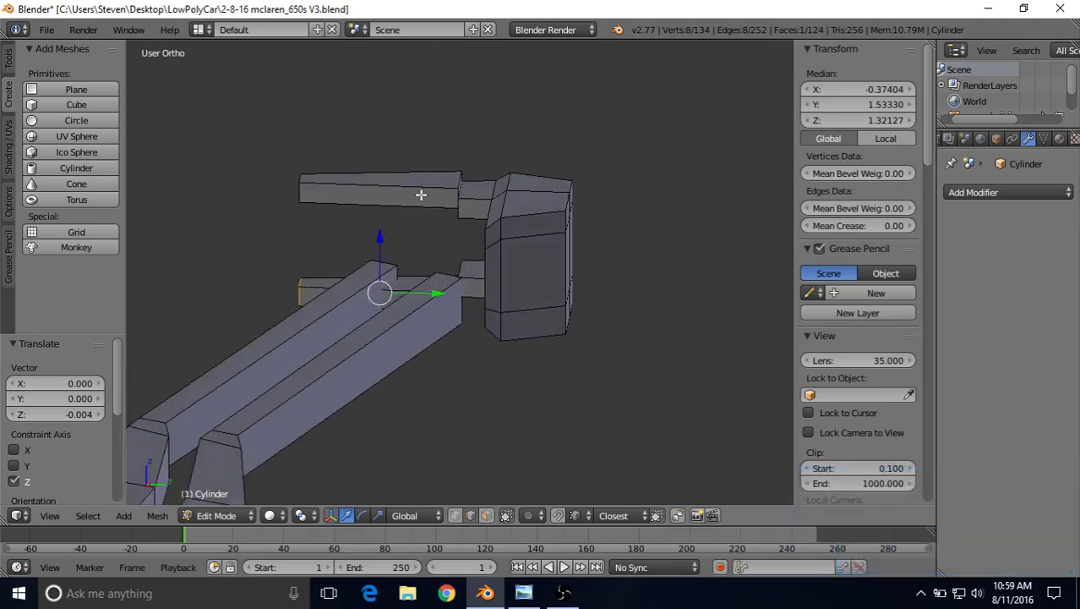
{"action": "middle_click_drag", "start_coordinate": [421, 191], "coordinate": [428, 219]}
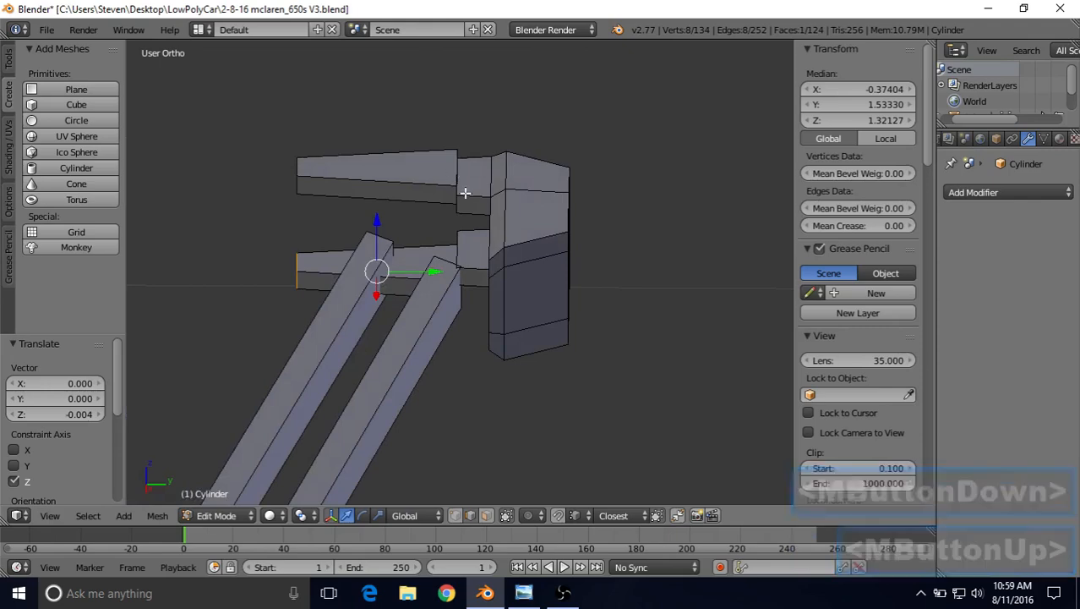
{"action": "middle_click_drag", "start_coordinate": [467, 180], "coordinate": [461, 203]}
{"action": "right_click", "coordinate": [461, 205], "text": "alt"}
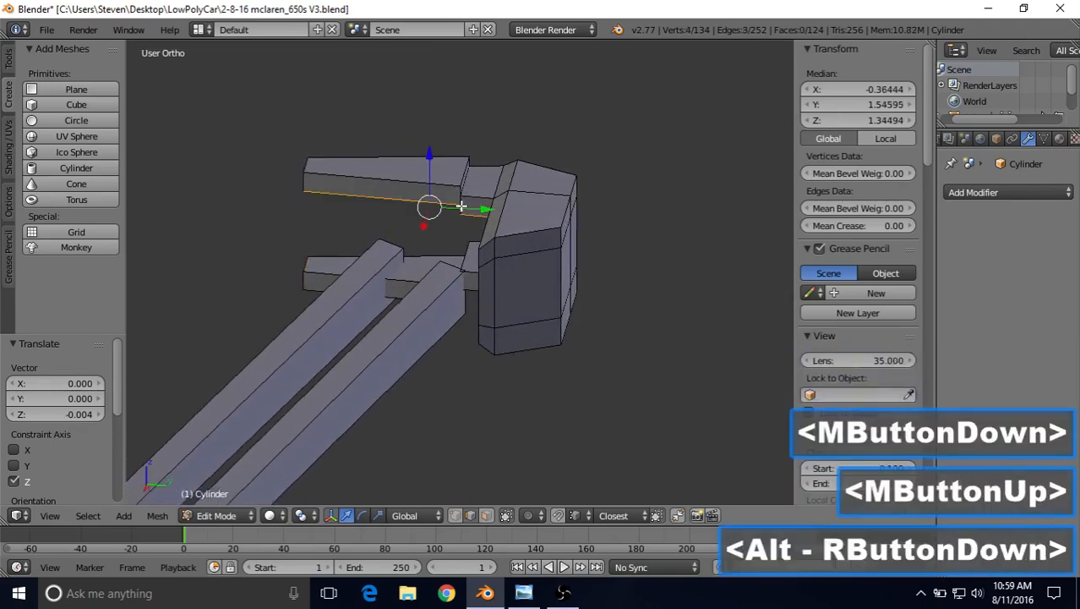
{"action": "right_click", "coordinate": [461, 201], "text": "alt"}
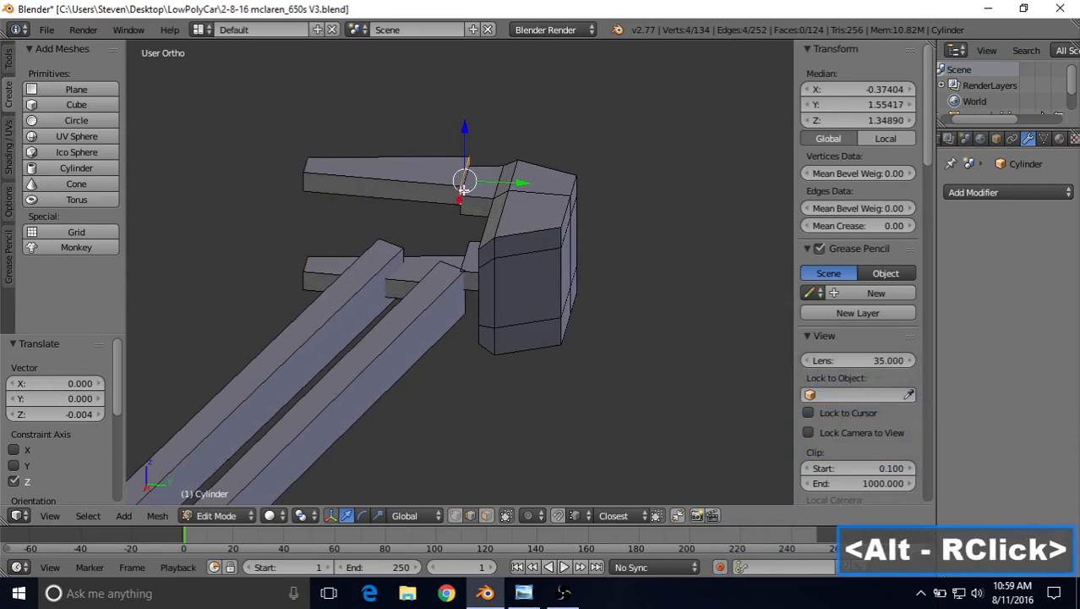
{"action": "right_click", "coordinate": [466, 183], "text": "alt"}
{"action": "middle_click_drag", "start_coordinate": [467, 185], "coordinate": [487, 227]}
{"action": "key", "text": "z"}
{"action": "scroll", "coordinate": [461, 236], "scroll_direction": "up", "scroll_amount": 4}
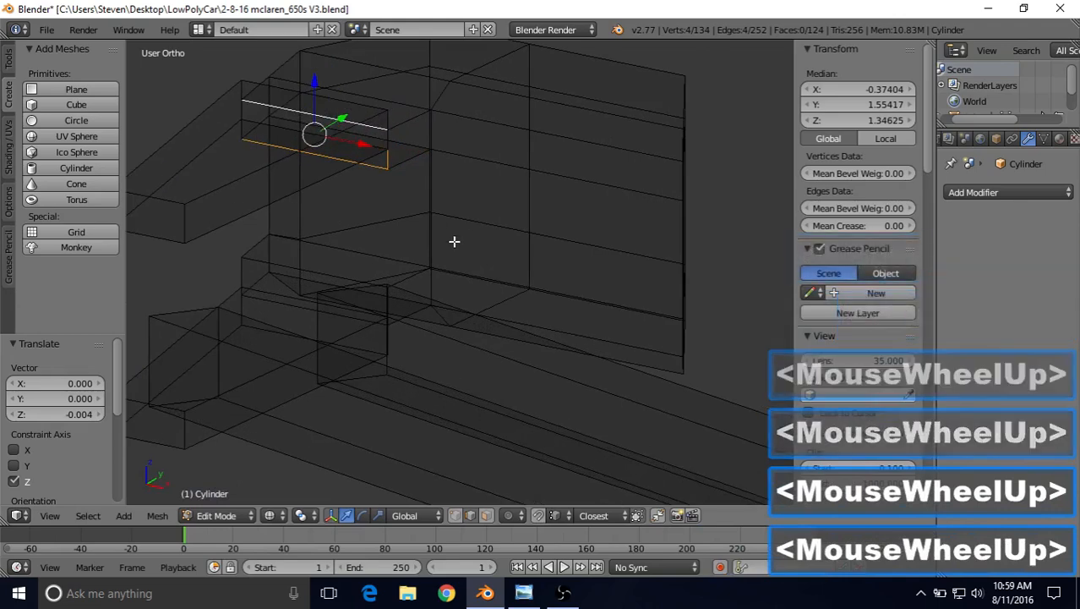
{"action": "key", "text": "z"}
{"action": "key", "text": "z"}
{"action": "key", "text": "z"}
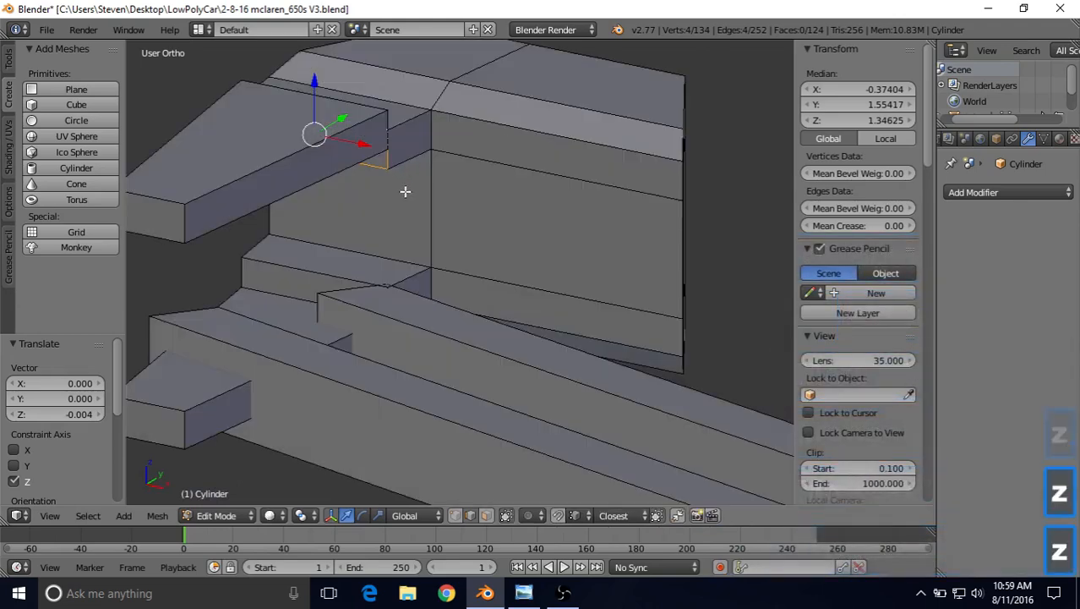
{"action": "middle_click_drag", "start_coordinate": [405, 189], "coordinate": [381, 207]}
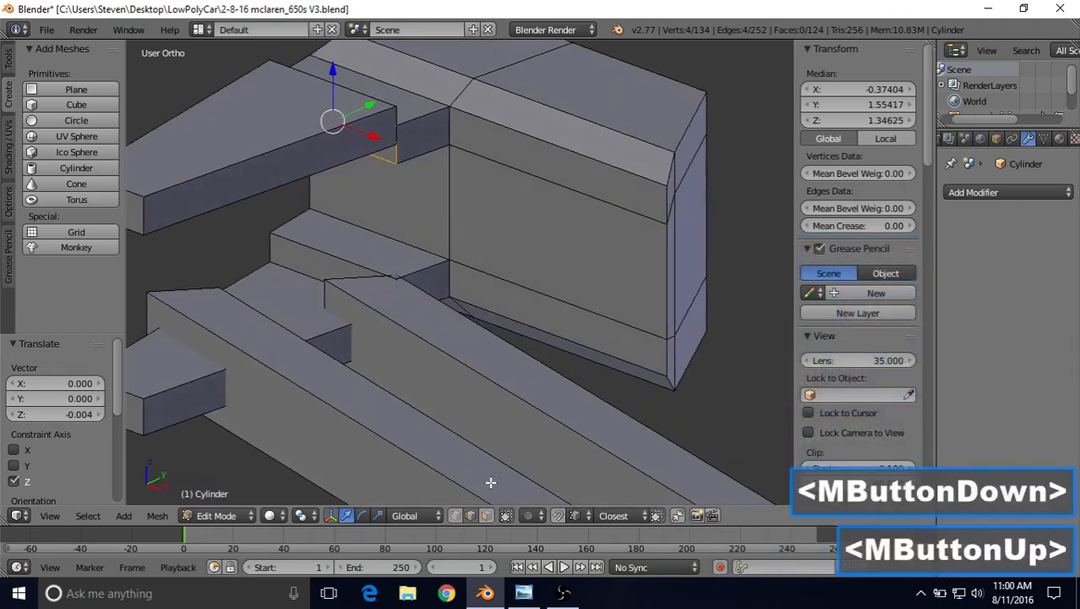
- Select the narrow face under the upper prong's step in face selection mode and examine it in wireframe and solid shading
{"action": "left_click", "coordinate": [486, 516]}
{"action": "key", "text": "z"}
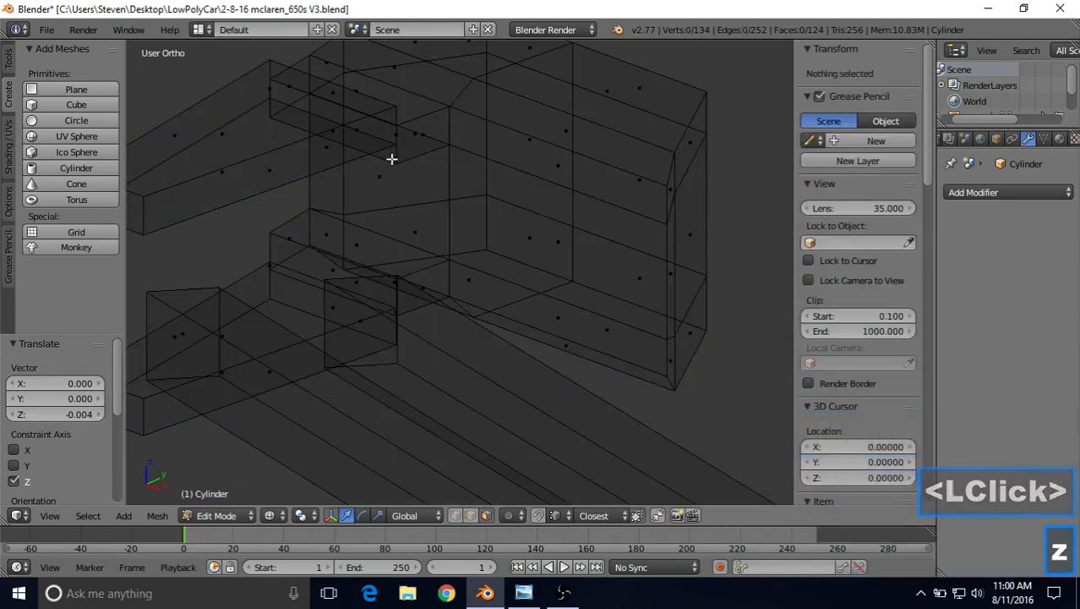
{"action": "right_click", "coordinate": [363, 134]}
{"action": "right_click", "coordinate": [340, 121]}
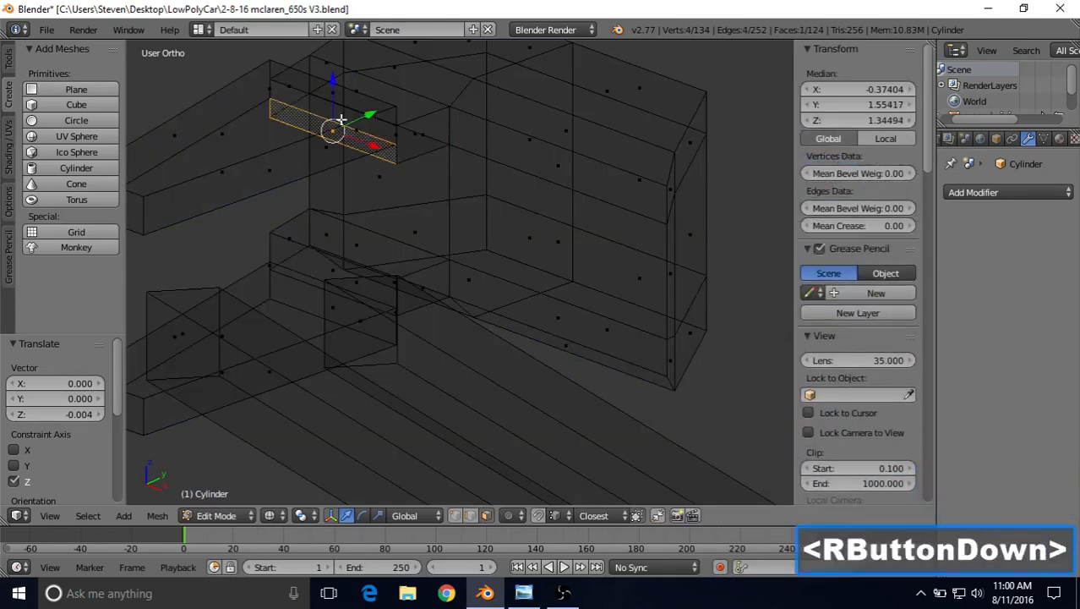
{"action": "right_click", "coordinate": [341, 121]}
{"action": "middle_click_drag", "start_coordinate": [419, 116], "coordinate": [384, 105]}
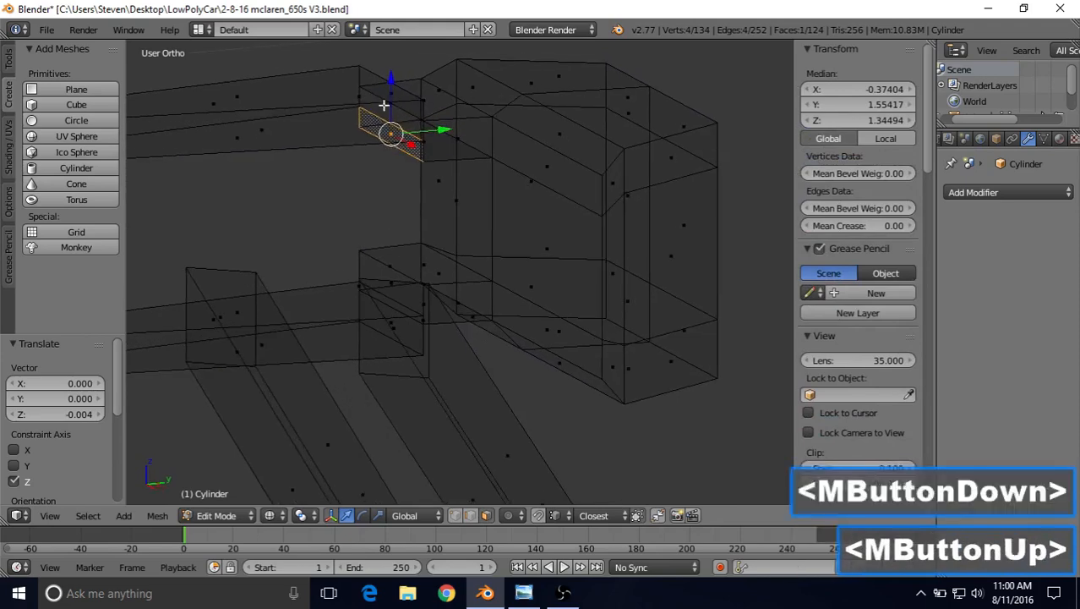
{"action": "right_click", "coordinate": [402, 118]}
{"action": "key", "text": "z"}
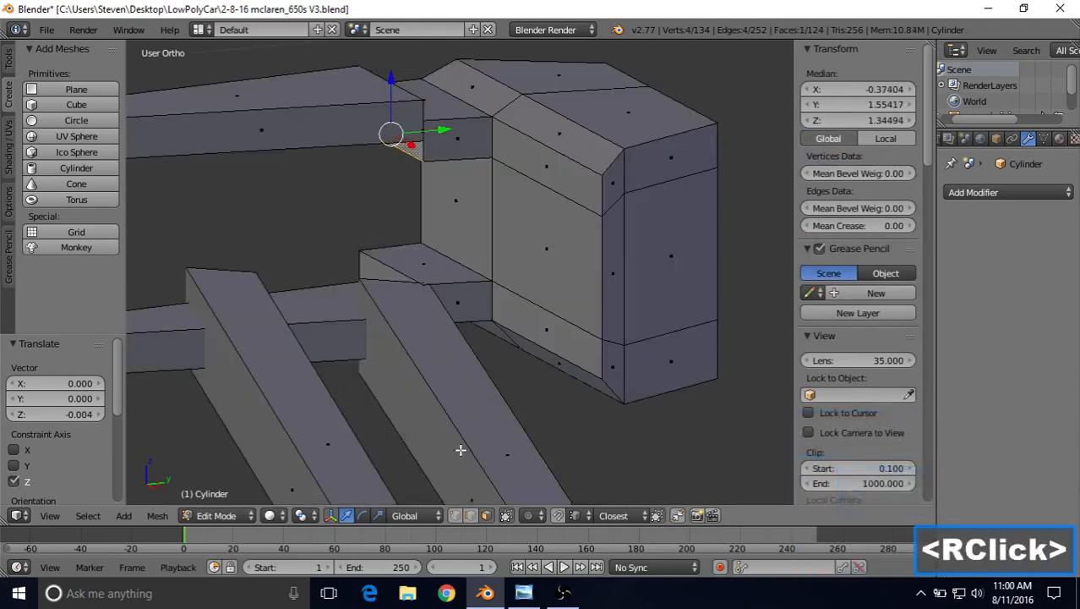
- Select the edge loops at the block-side step of both prongs in edge mode and move them 0.003 along Y toward the block
{"action": "left_click", "coordinate": [471, 516]}
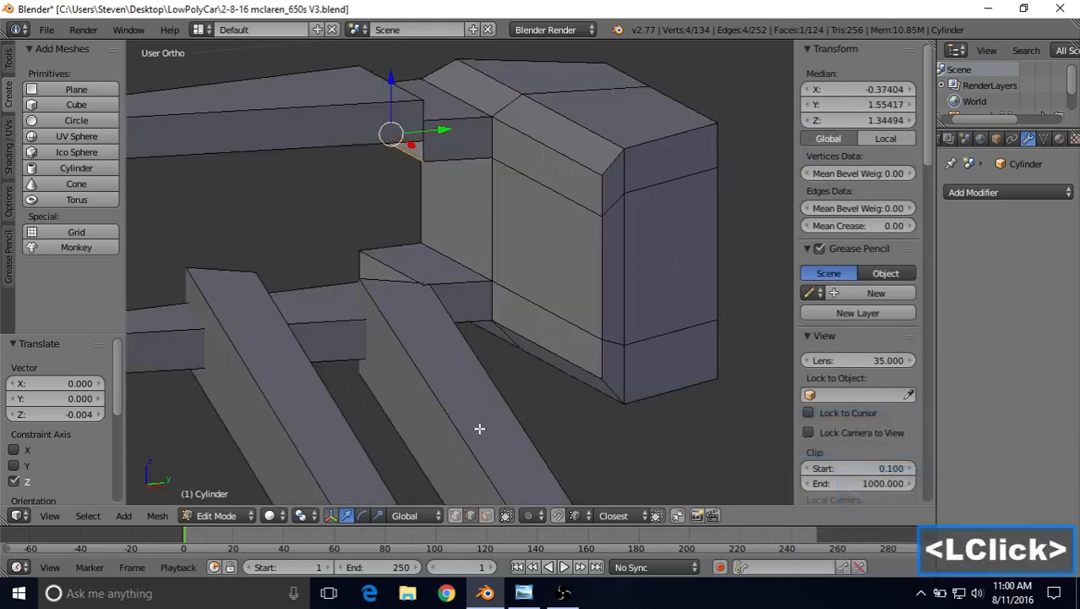
{"action": "right_click", "coordinate": [423, 150], "text": "alt"}
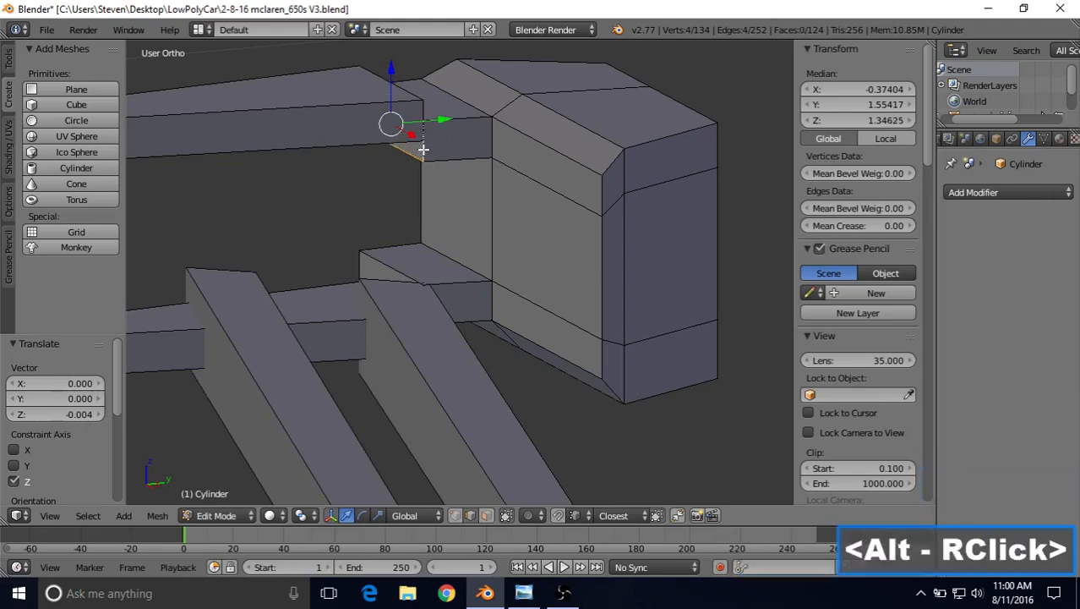
{"action": "key", "text": "alt"}
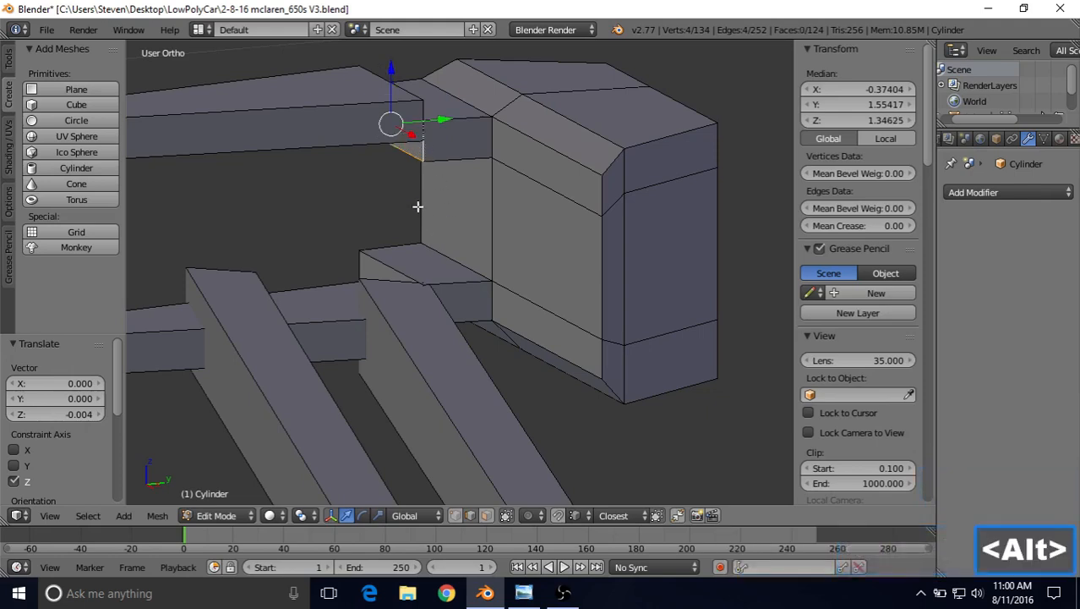
{"action": "key", "text": "shift"}
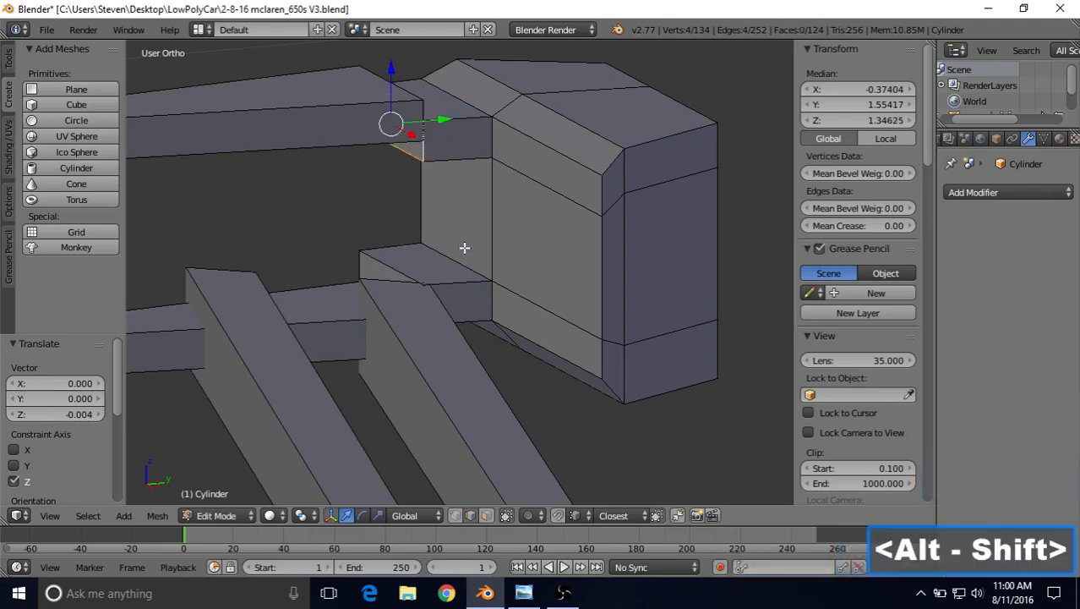
{"action": "right_click", "coordinate": [386, 268], "text": "alt+shift"}
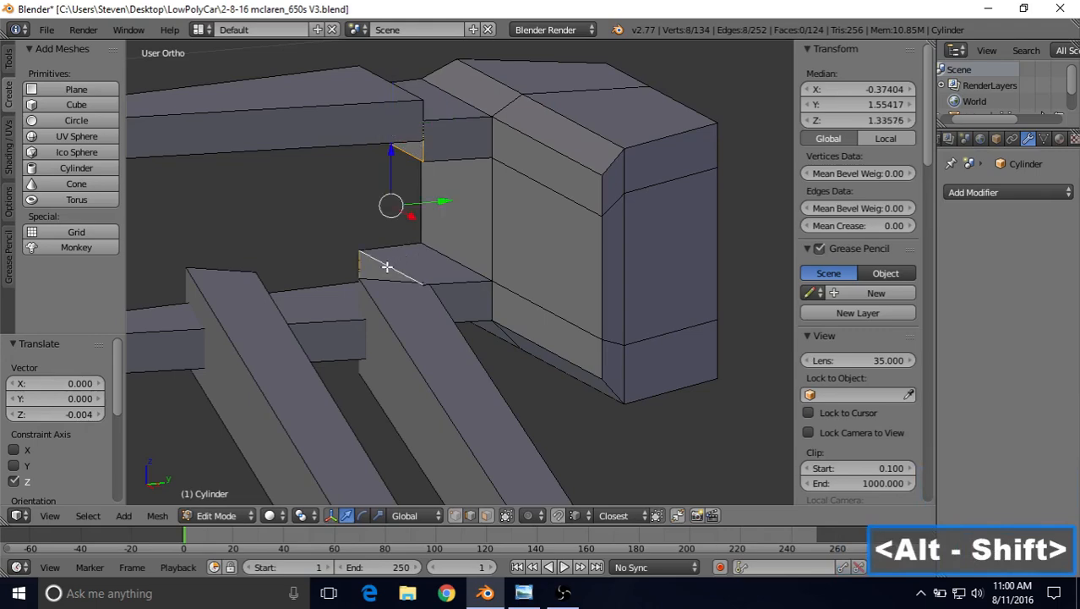
{"action": "scroll", "coordinate": [386, 267], "scroll_direction": "down", "scroll_amount": 2}
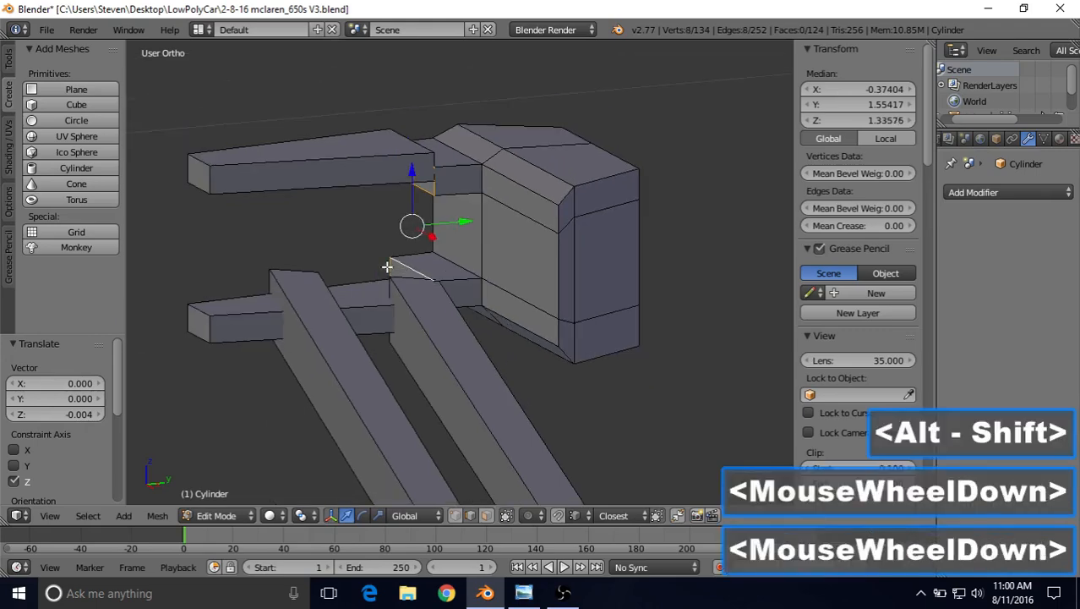
{"action": "middle_click_drag", "start_coordinate": [433, 181], "coordinate": [520, 195]}
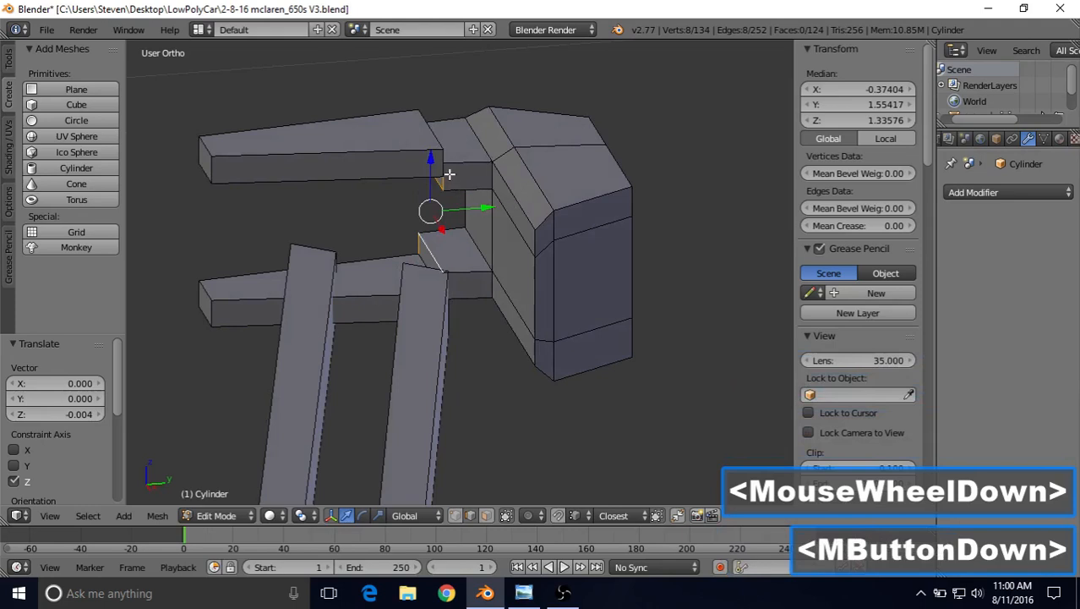
{"action": "key", "text": "z"}
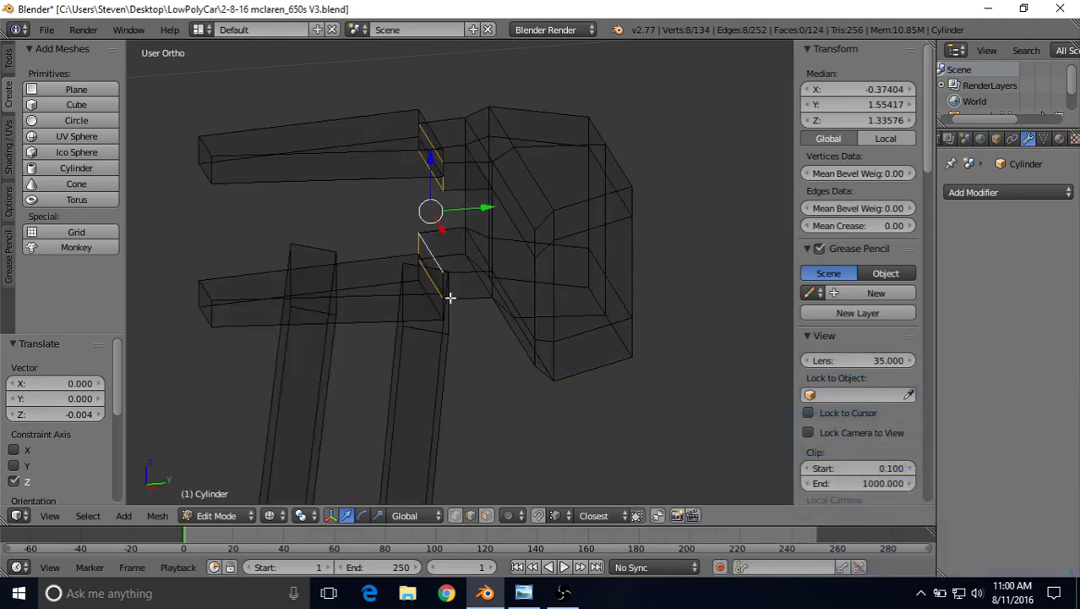
{"action": "key", "text": "z"}
{"action": "left_click_drag", "start_coordinate": [470, 207], "coordinate": [492, 215]}
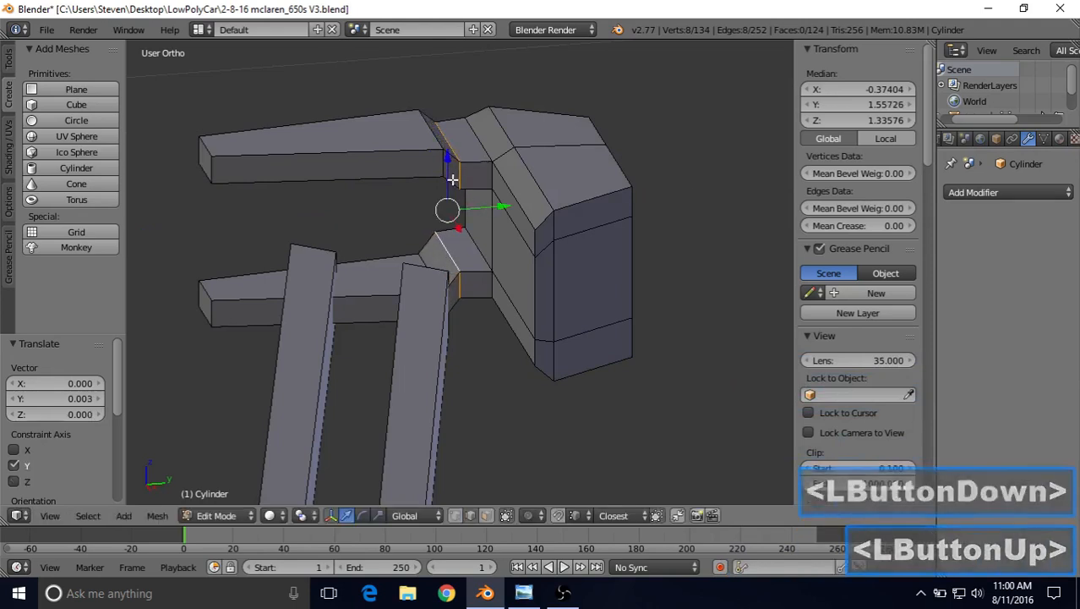
- Examine the sloped prong steps from several angles and compare the bracket with the front-view reference photo in Windows Photo Viewer
{"action": "scroll", "coordinate": [452, 176], "scroll_direction": "down", "scroll_amount": 2}
{"action": "middle_click_drag", "start_coordinate": [417, 193], "coordinate": [385, 176]}
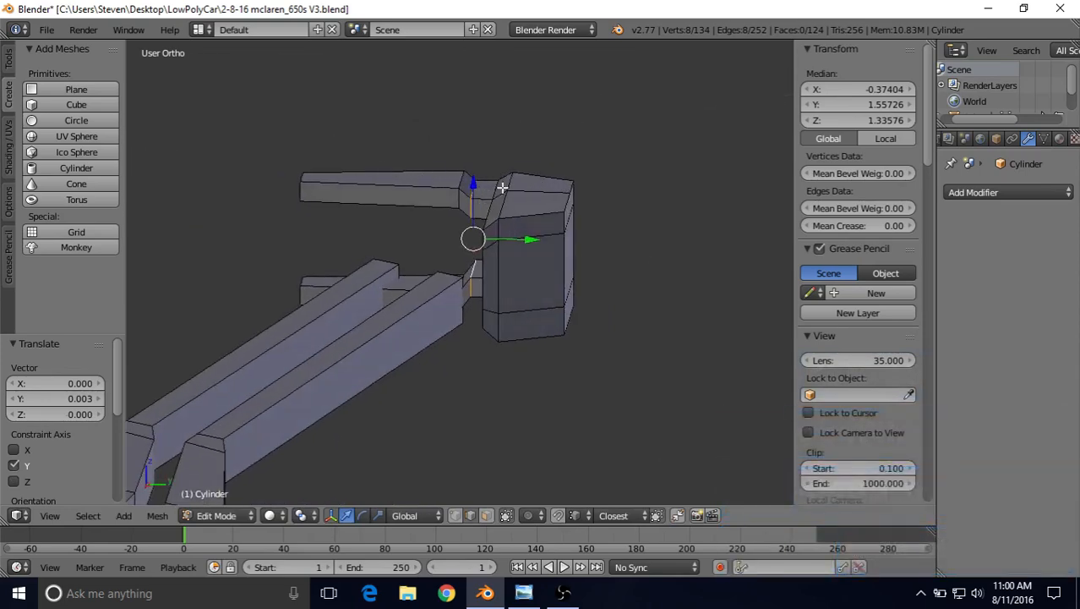
{"action": "middle_click_drag", "start_coordinate": [432, 194], "coordinate": [506, 460]}
{"action": "scroll", "coordinate": [469, 251], "scroll_direction": "down", "scroll_amount": 2}
{"action": "left_click", "coordinate": [523, 594]}
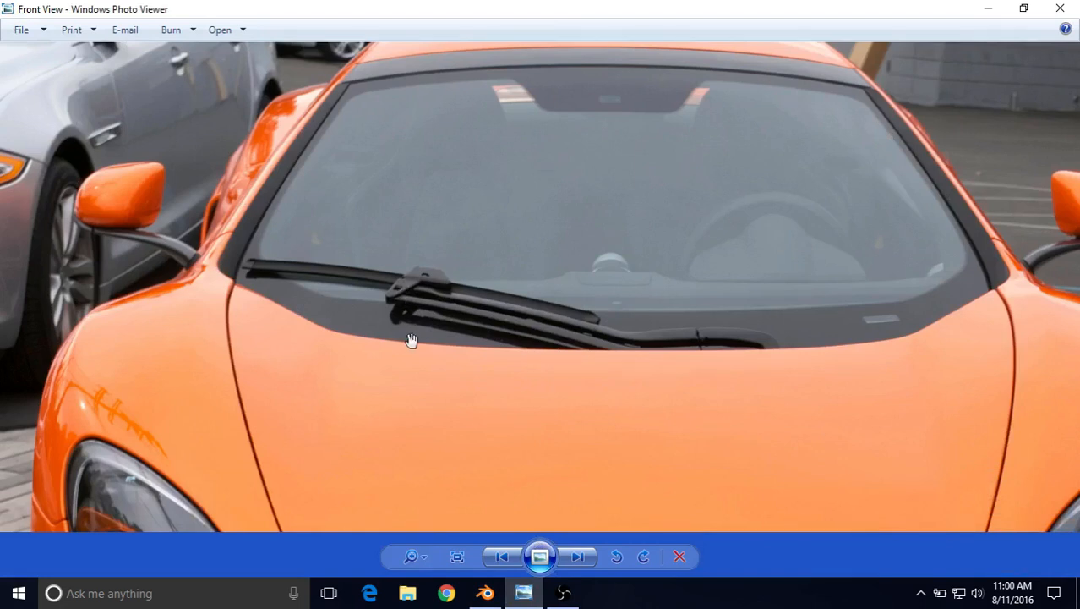
{"action": "left_click", "coordinate": [488, 594]}
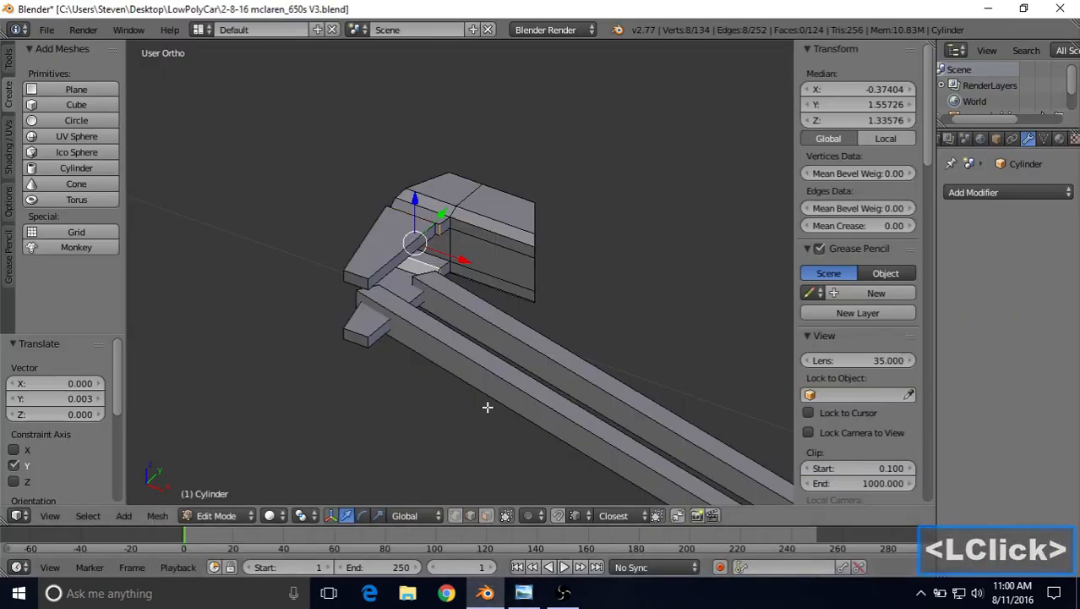
- Inset the top face of the upper prong with a thickness of 0.003
{"action": "left_click", "coordinate": [486, 517]}
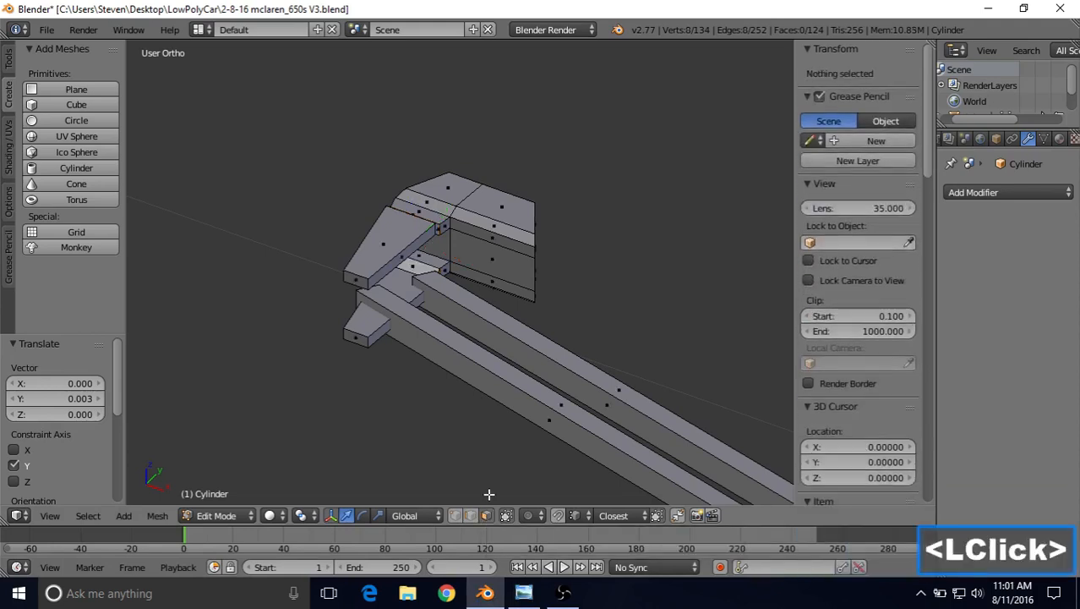
{"action": "right_click", "coordinate": [394, 240]}
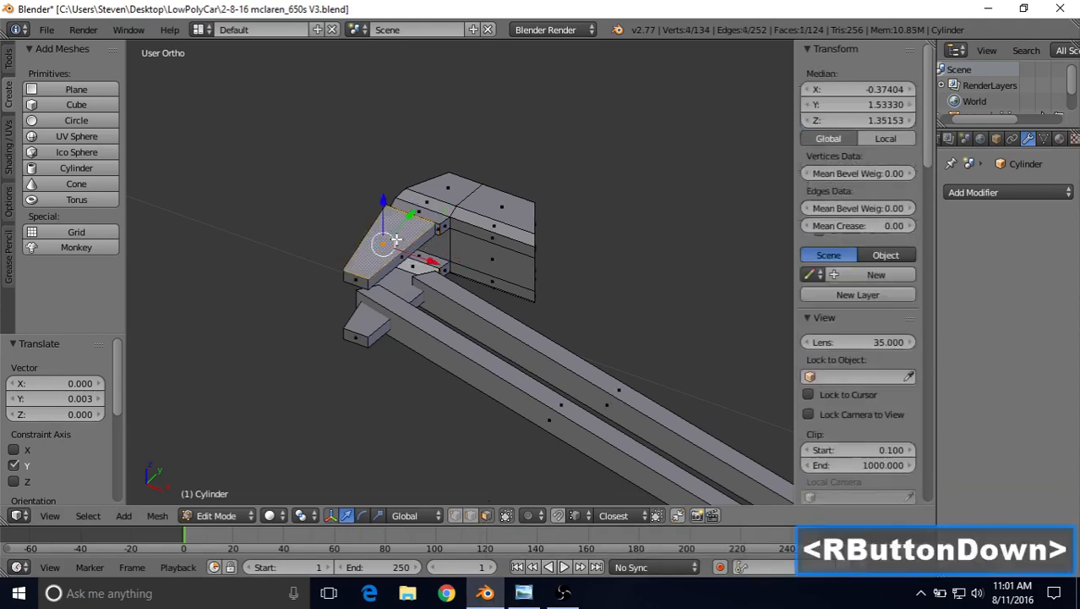
{"action": "middle_click_drag", "start_coordinate": [395, 240], "coordinate": [404, 264], "text": "shift"}
{"action": "scroll", "coordinate": [409, 276], "scroll_direction": "up", "scroll_amount": 2}
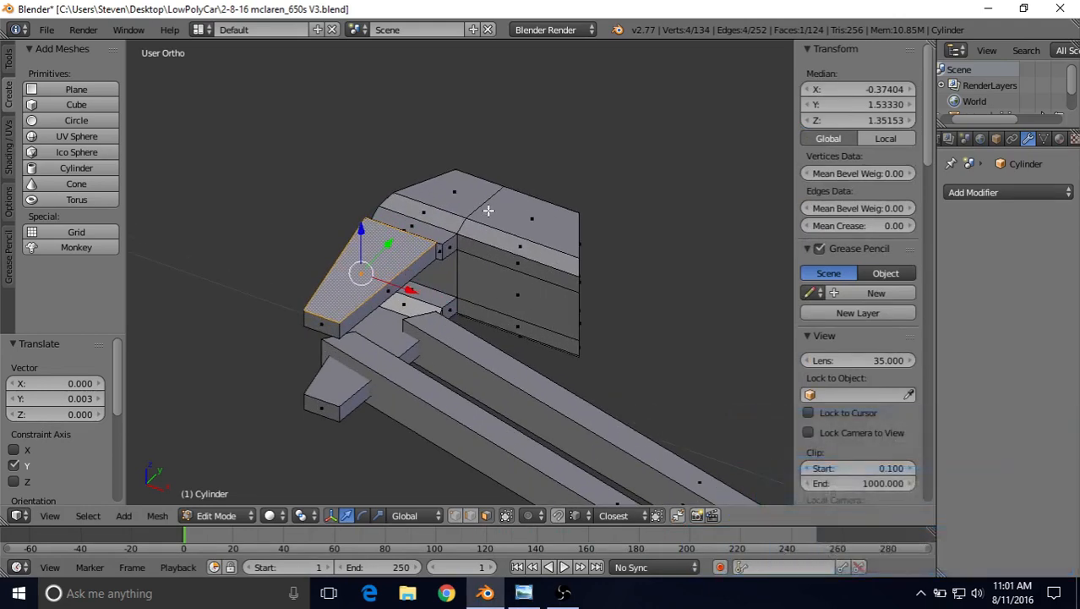
{"action": "key", "text": "i"}
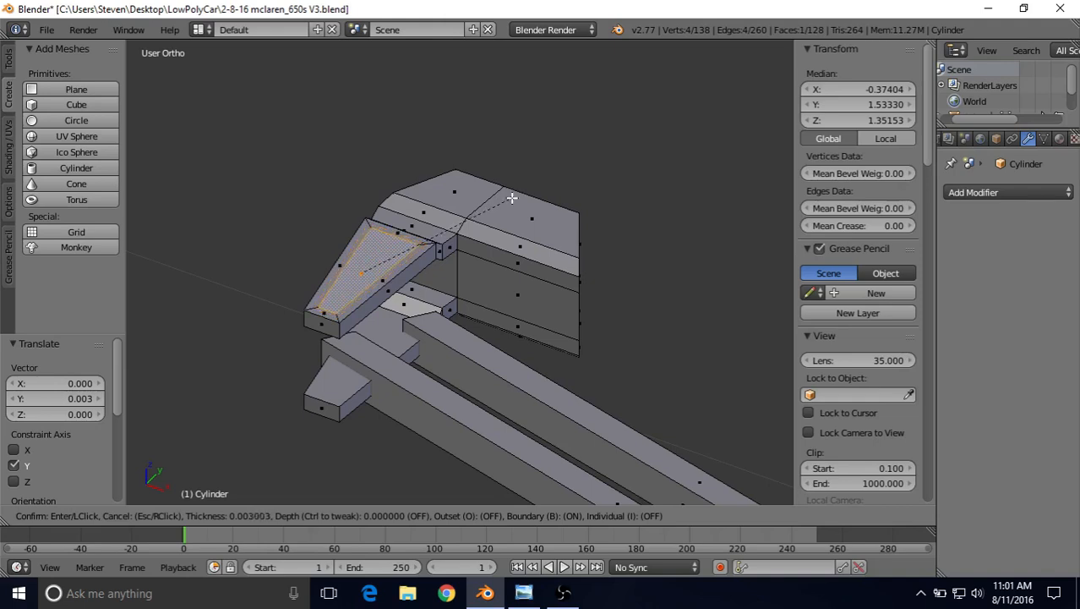
{"action": "left_click", "coordinate": [511, 198]}
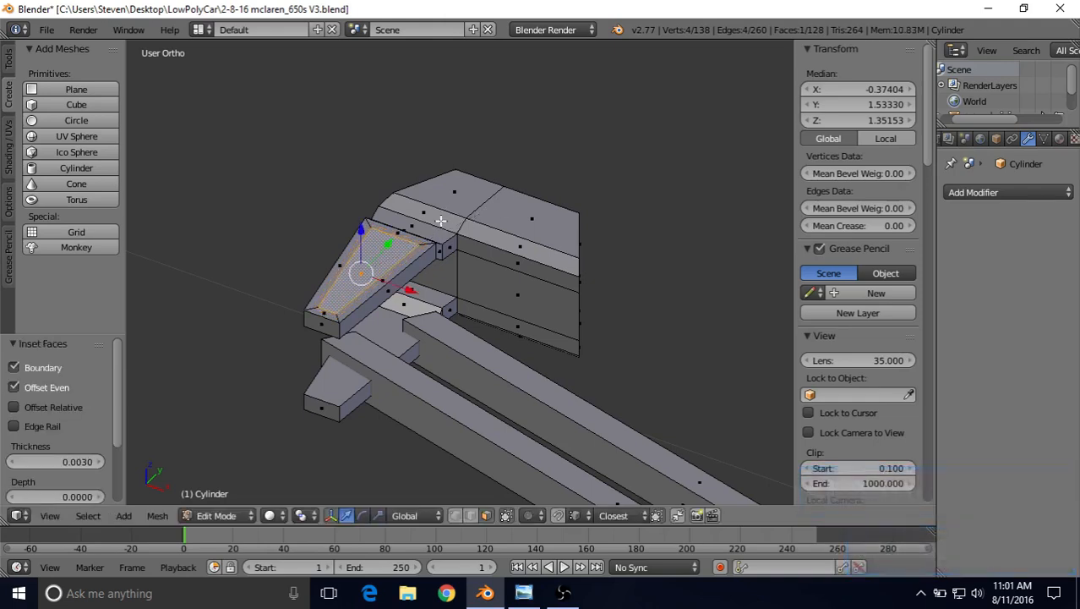
- Select the two inset vertices nearest the upper prong's tip and move them 0.013 along Y toward the block
{"action": "middle_click_drag", "start_coordinate": [440, 225], "coordinate": [457, 237], "text": "shift"}
{"action": "scroll", "coordinate": [457, 236], "scroll_direction": "up", "scroll_amount": 2}
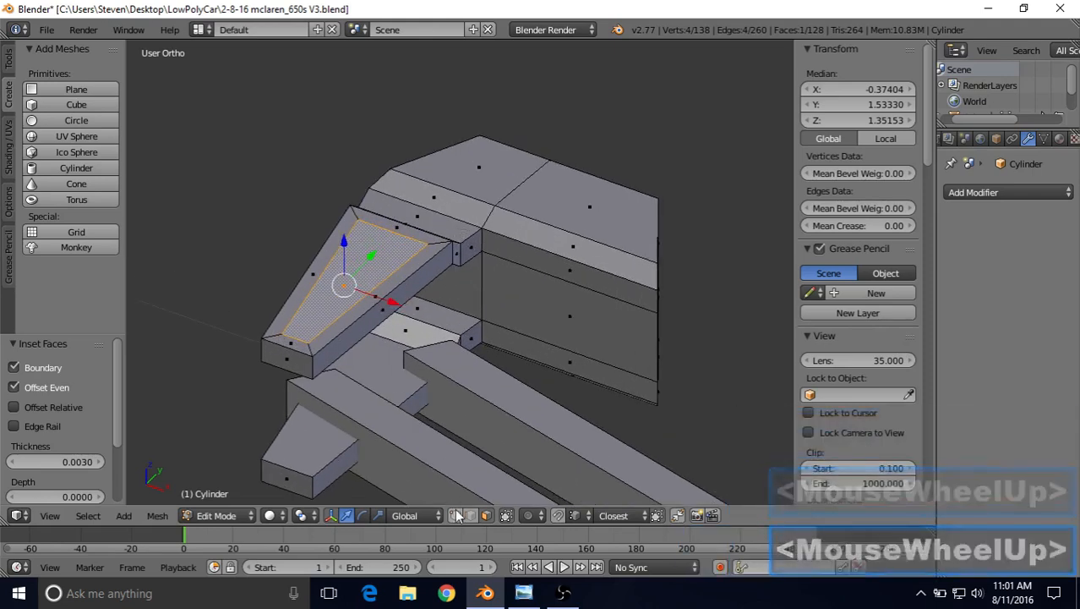
{"action": "left_click", "coordinate": [439, 459]}
{"action": "right_click", "coordinate": [287, 336]}
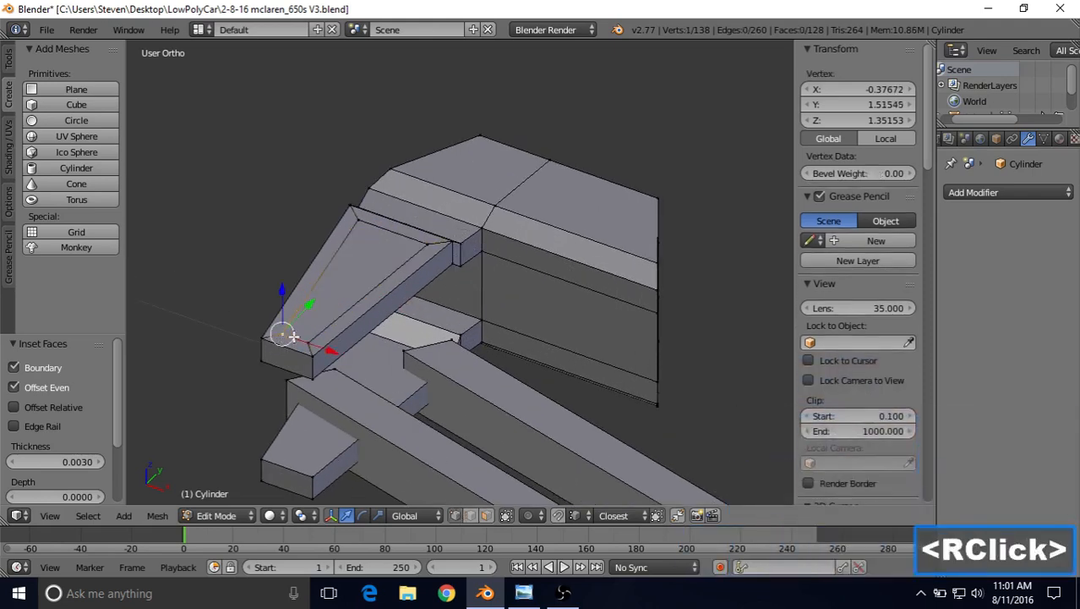
{"action": "right_click", "coordinate": [306, 332], "text": "shift"}
{"action": "left_click_drag", "start_coordinate": [322, 308], "coordinate": [326, 284]}
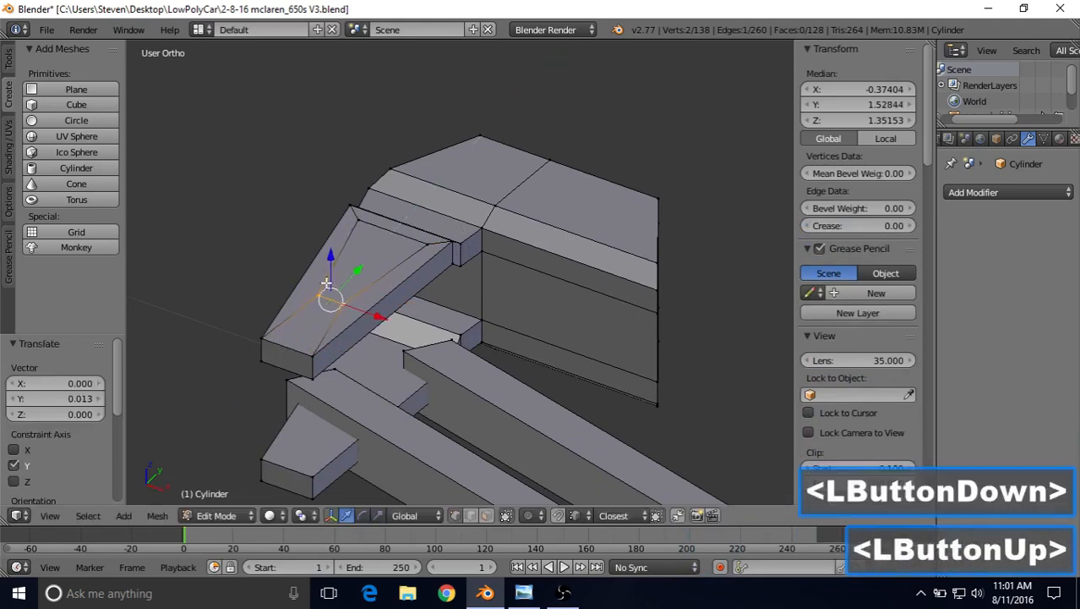
- Move the two block-side inset vertices on the upper prong -0.012 along Y and scale them closer together along X
{"action": "right_click", "coordinate": [354, 220]}
{"action": "right_click", "coordinate": [425, 243], "text": "shift"}
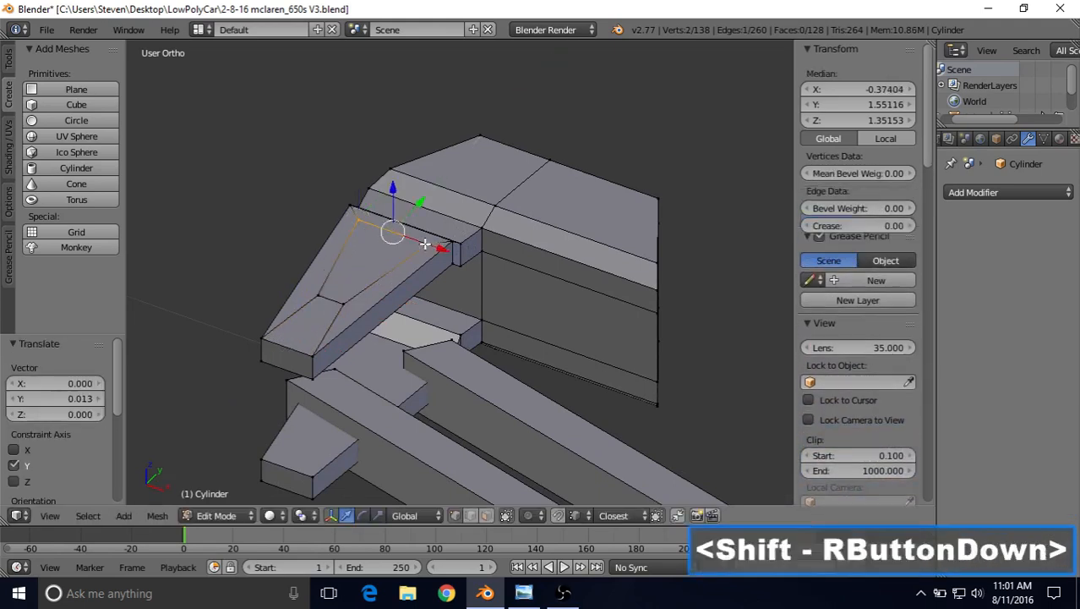
{"action": "left_click_drag", "start_coordinate": [421, 201], "coordinate": [393, 241]}
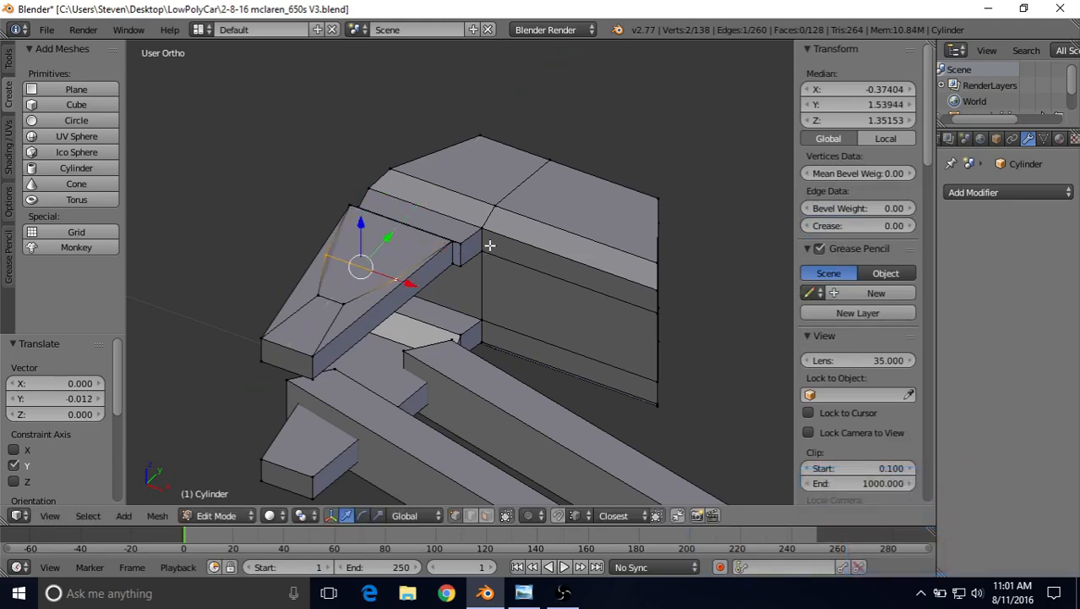
{"action": "key", "text": "s"}
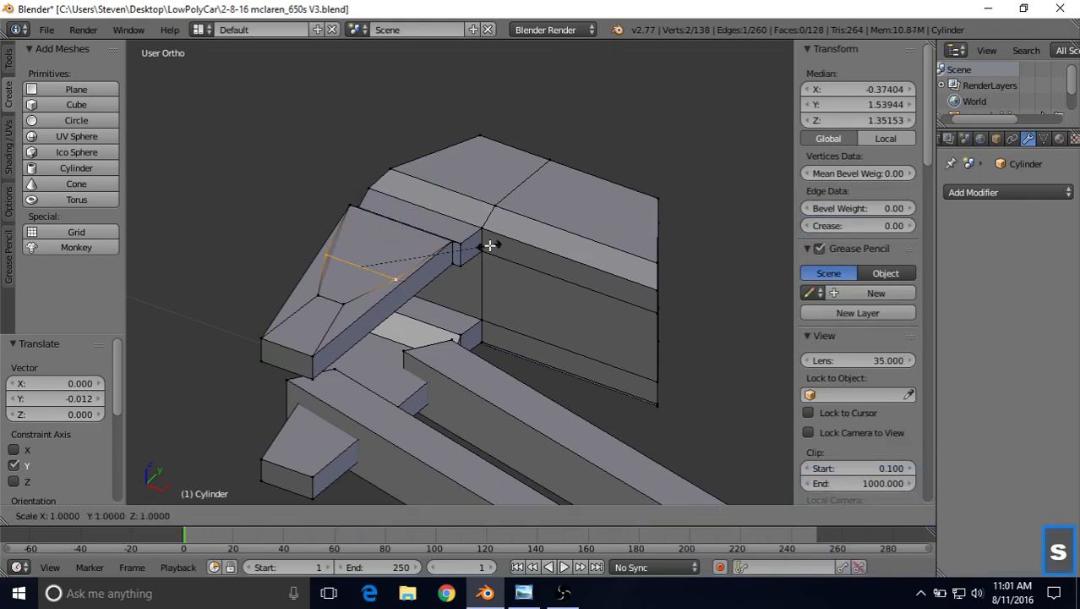
{"action": "key", "text": "x"}
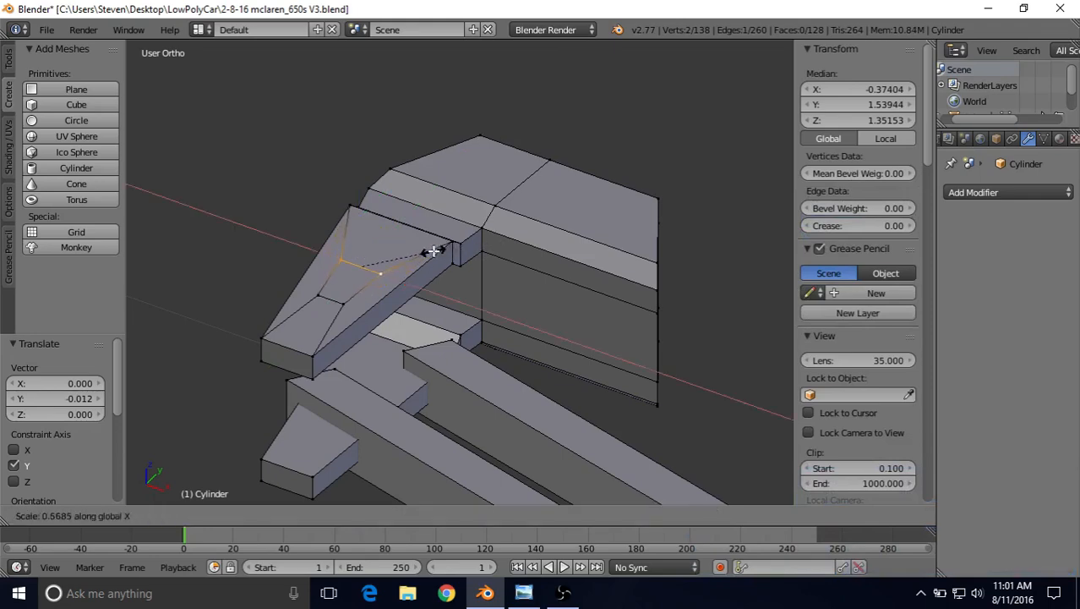
- Scale the inner quad's rear edge on the upper bracket arm to about 0.568 along X and check the front-view reference photo
{"action": "left_click", "coordinate": [429, 249]}
{"action": "left_click", "coordinate": [524, 593]}
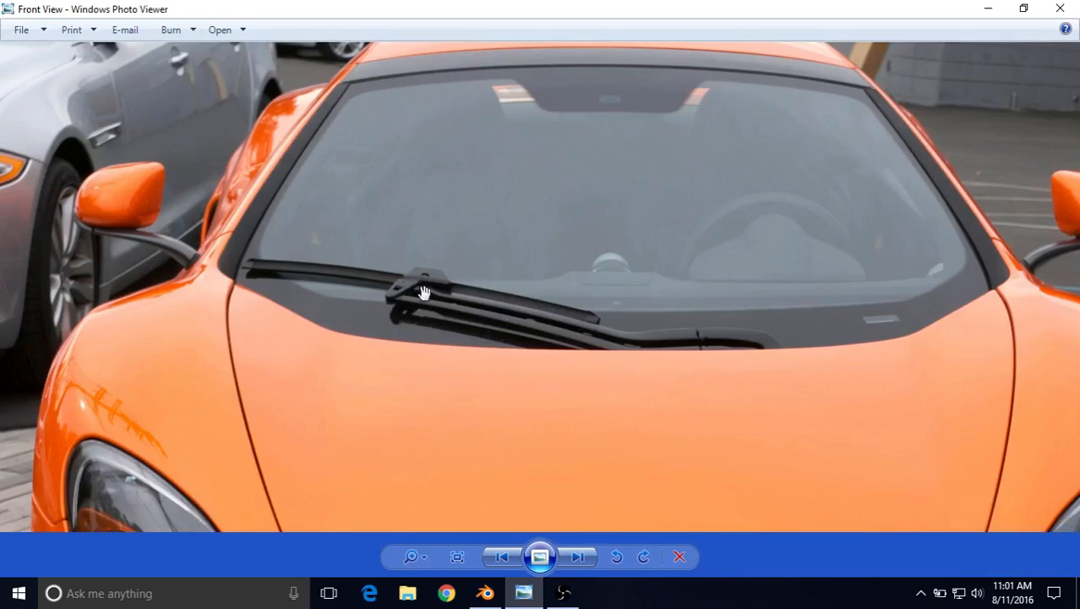
{"action": "left_click", "coordinate": [487, 593]}
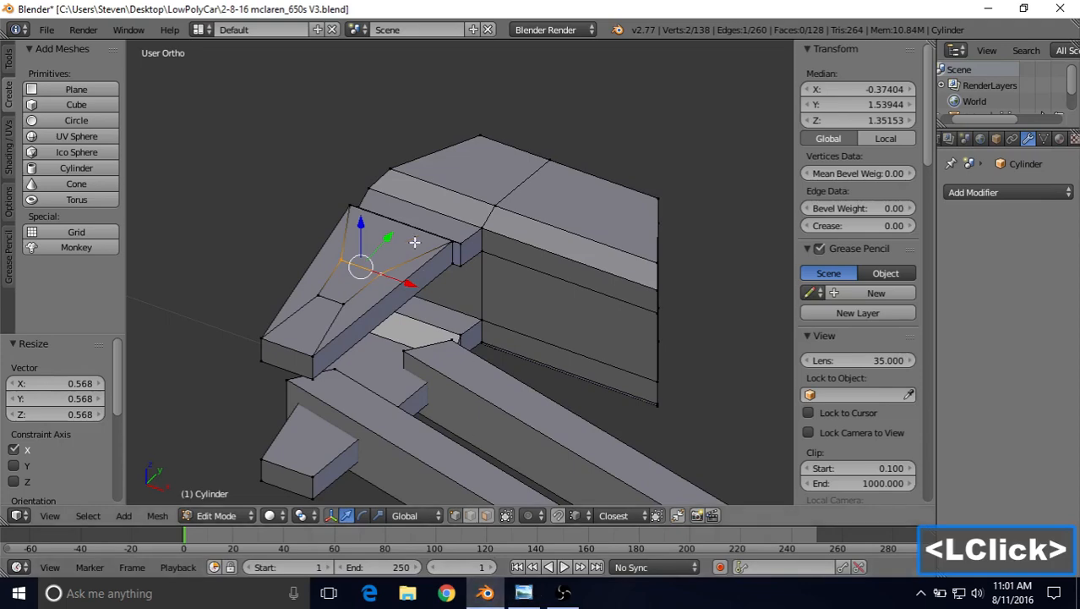
- Move the inner quad's rear edge slightly forward and its front edge about 0.002 back along Y, and compare with the reference photo
{"action": "middle_click_drag", "start_coordinate": [415, 245], "coordinate": [411, 278]}
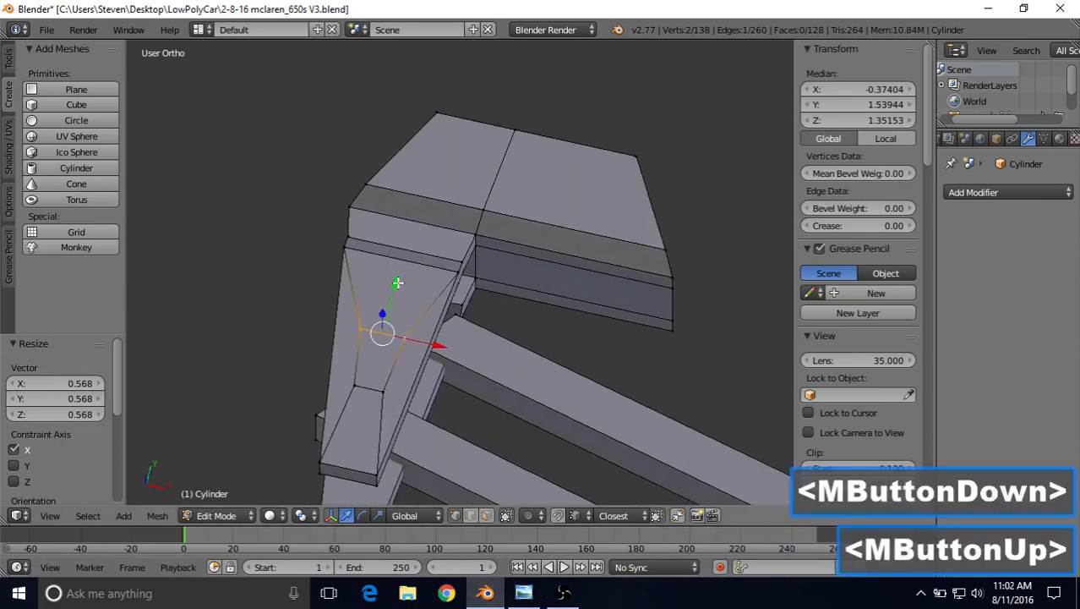
{"action": "left_click_drag", "start_coordinate": [398, 283], "coordinate": [396, 315]}
{"action": "right_click", "coordinate": [360, 384], "text": "shift"}
{"action": "right_click", "coordinate": [381, 393], "text": "shift"}
{"action": "left_click", "coordinate": [523, 592]}
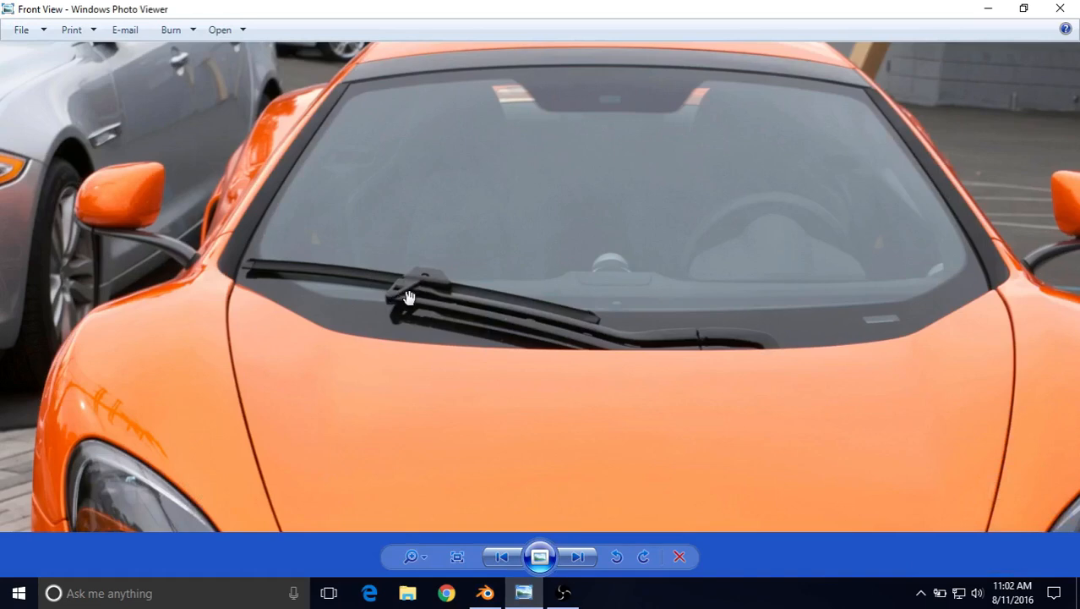
{"action": "left_click", "coordinate": [495, 584]}
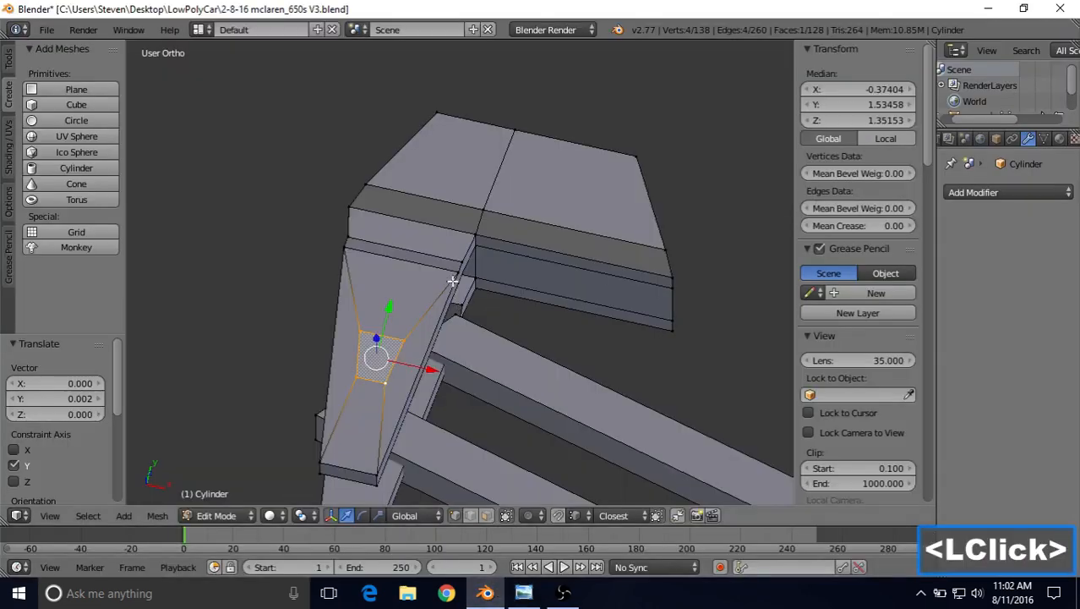
- Move the whole inner quad on the upper bracket arm about -0.0004 along Y
{"action": "middle_click_drag", "start_coordinate": [379, 470], "coordinate": [321, 189]}
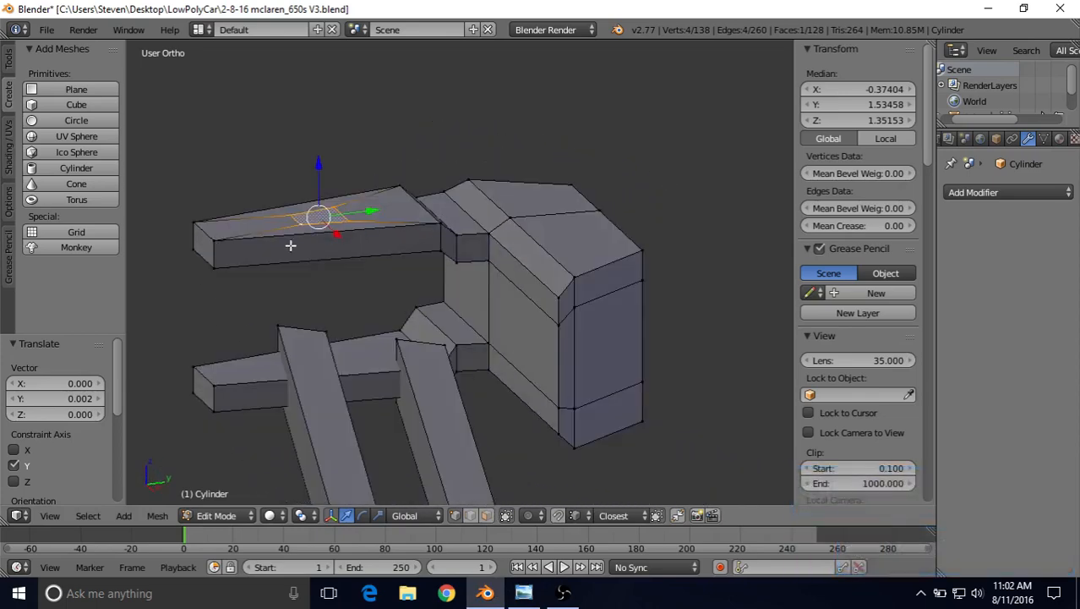
{"action": "middle_click_drag", "start_coordinate": [274, 236], "coordinate": [335, 296]}
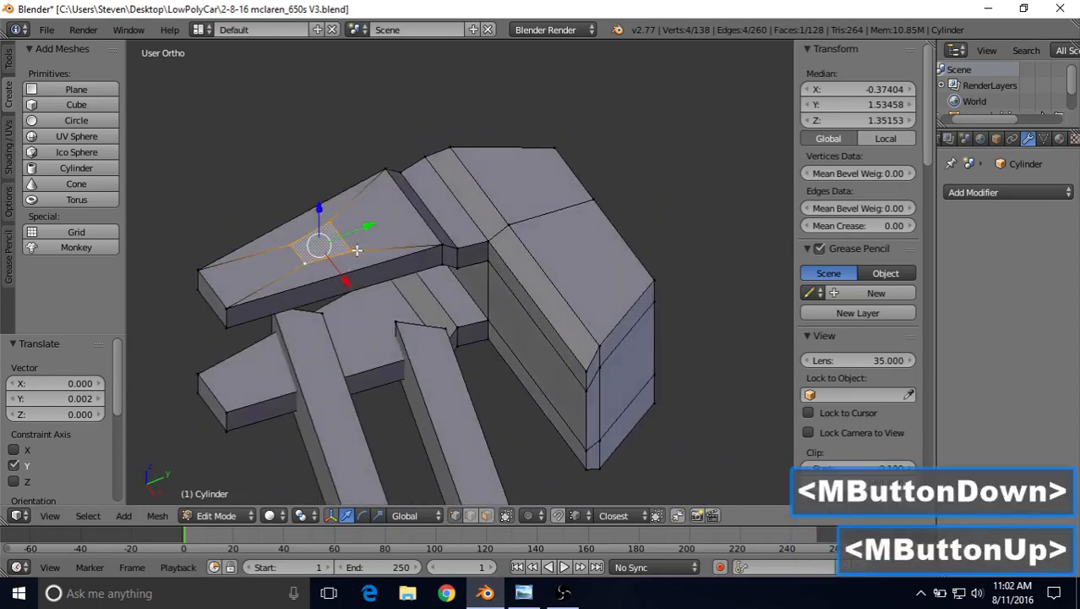
{"action": "left_click_drag", "start_coordinate": [363, 230], "coordinate": [362, 229]}
- Scale the inner quad's front edge on the upper bracket arm to about 0.855 along X
{"action": "middle_click_drag", "start_coordinate": [362, 228], "coordinate": [366, 346]}
{"action": "right_click", "coordinate": [344, 364]}
{"action": "right_click", "coordinate": [372, 370], "text": "shift"}
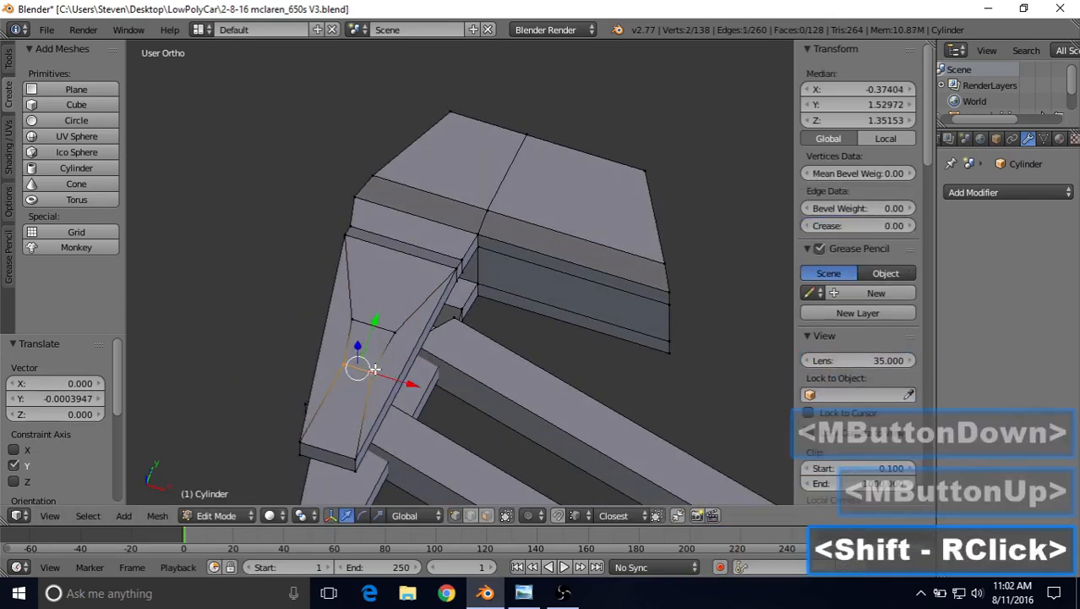
{"action": "key", "text": "s"}
{"action": "key", "text": "x"}
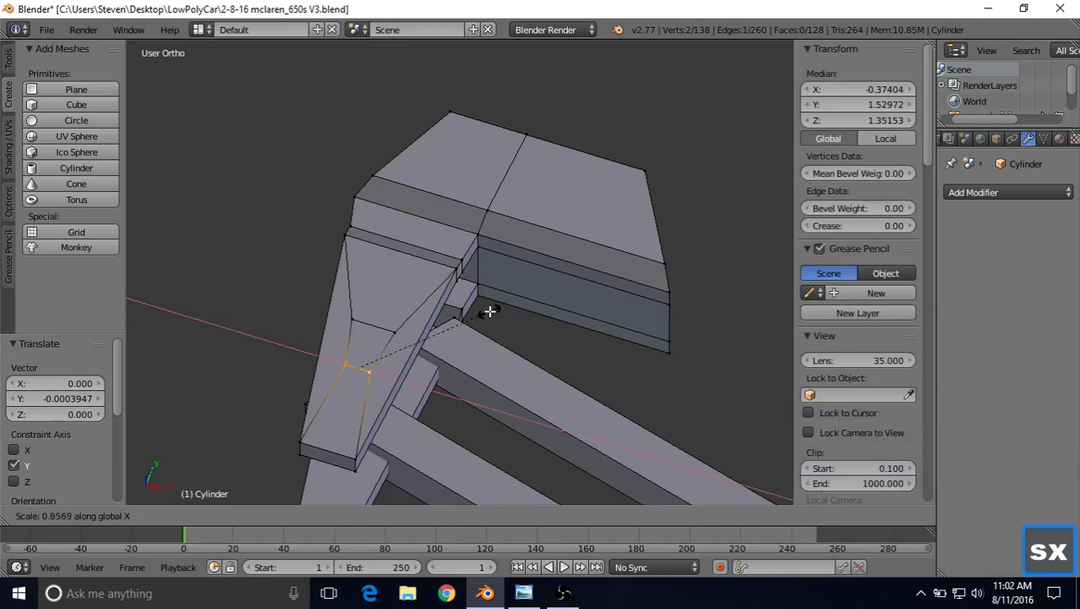
{"action": "left_click", "coordinate": [489, 312]}
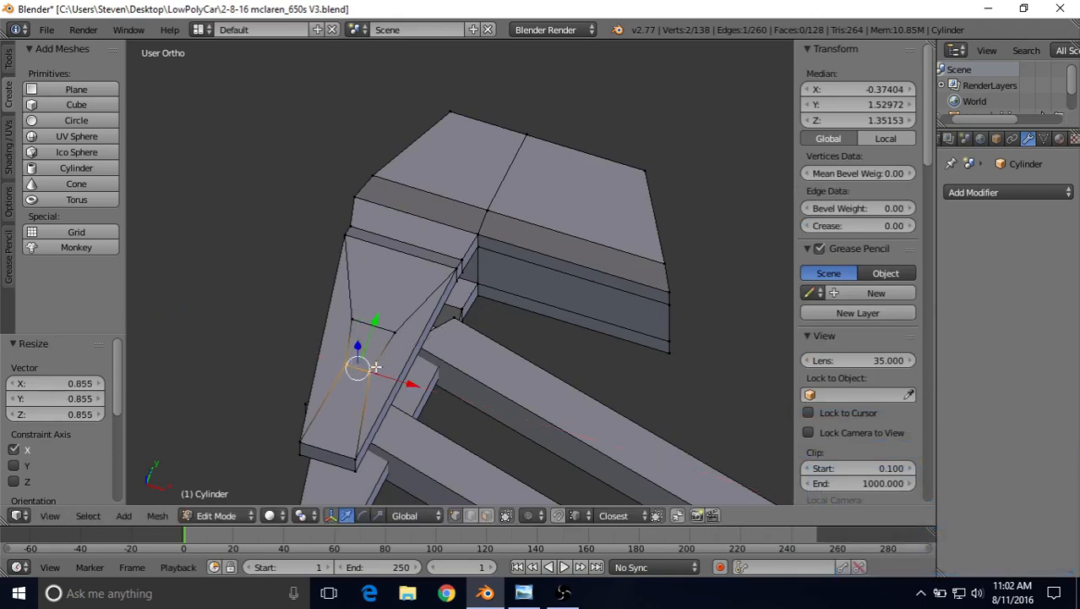
- Extrude the inner quad's face in place and lower it about 0.001 along Z to form a recess in the upper arm
{"action": "middle_click_drag", "start_coordinate": [433, 326], "coordinate": [463, 431]}
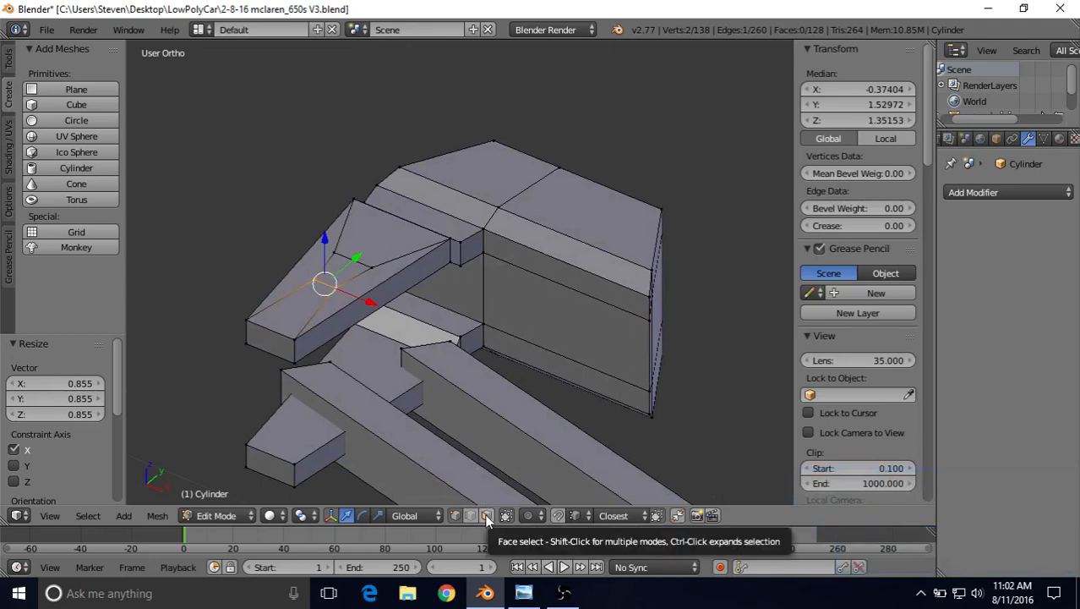
{"action": "middle_click_drag", "start_coordinate": [404, 262], "coordinate": [478, 452]}
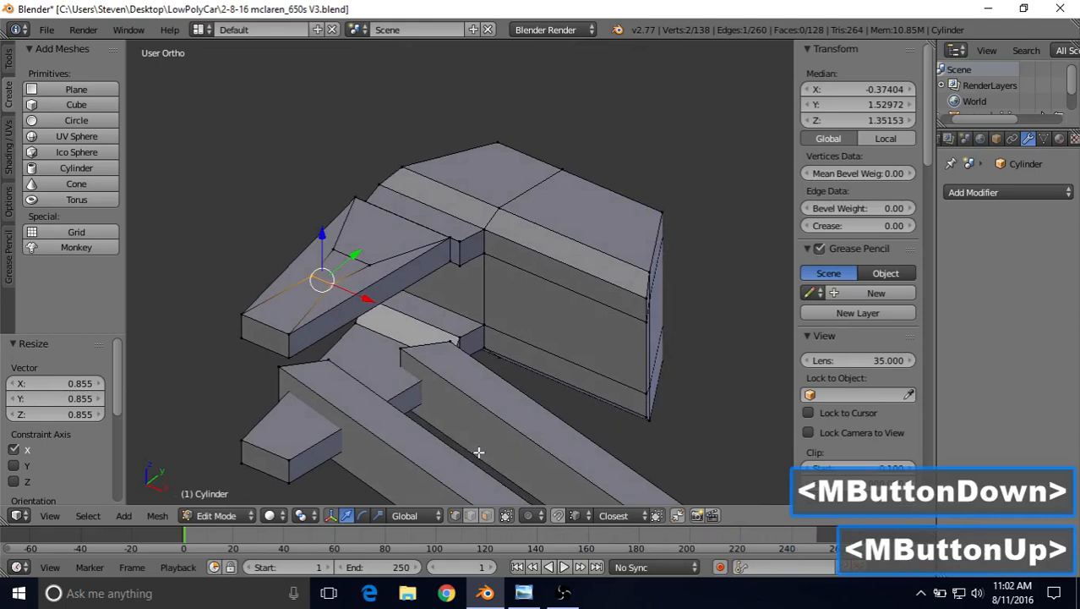
{"action": "left_click", "coordinate": [484, 516]}
{"action": "right_click", "coordinate": [342, 271]}
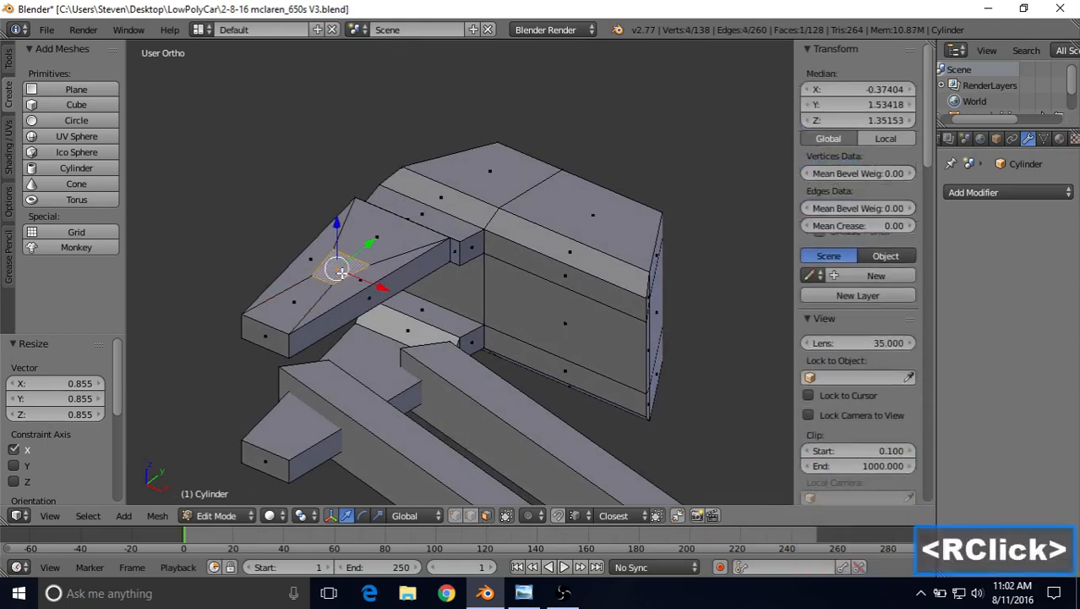
{"action": "middle_click_drag", "start_coordinate": [341, 272], "coordinate": [383, 275]}
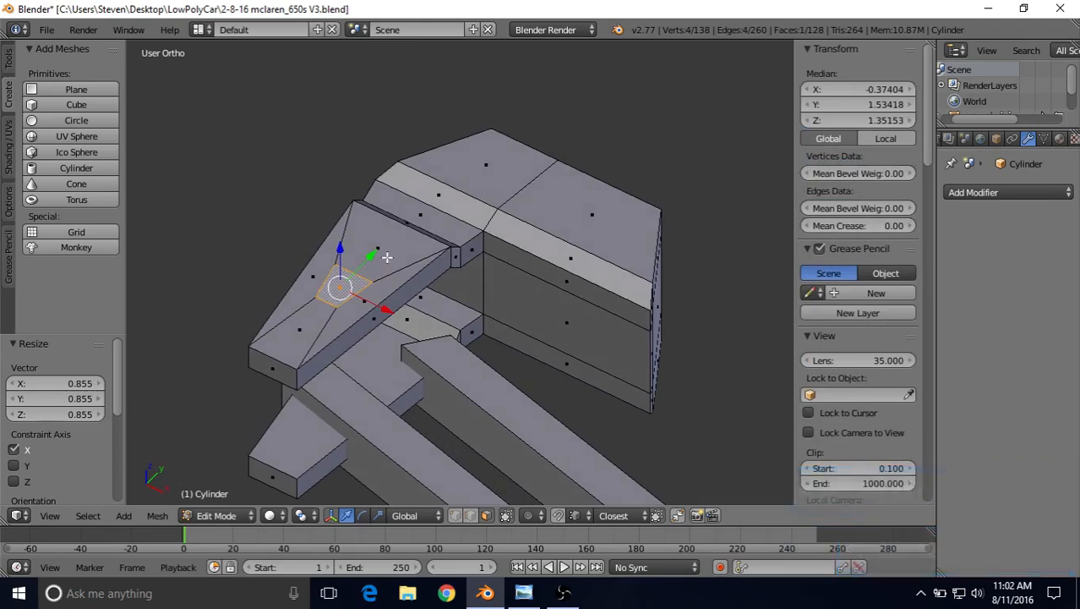
{"action": "key", "text": "e"}
{"action": "right_click", "coordinate": [370, 243]}
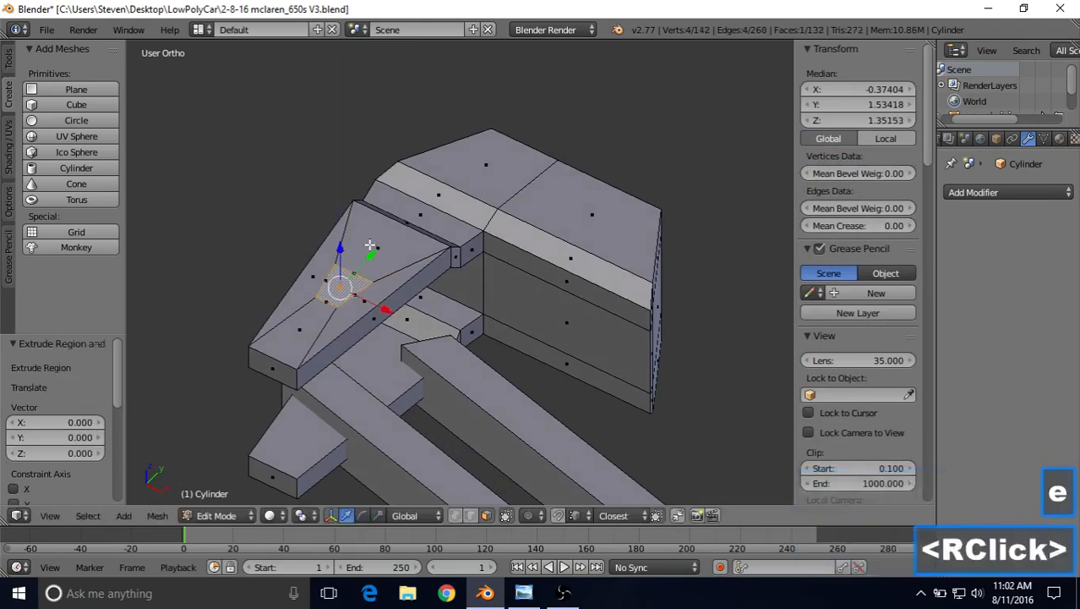
{"action": "middle_click_drag", "start_coordinate": [370, 245], "coordinate": [333, 214]}
{"action": "left_click_drag", "start_coordinate": [320, 175], "coordinate": [319, 182]}
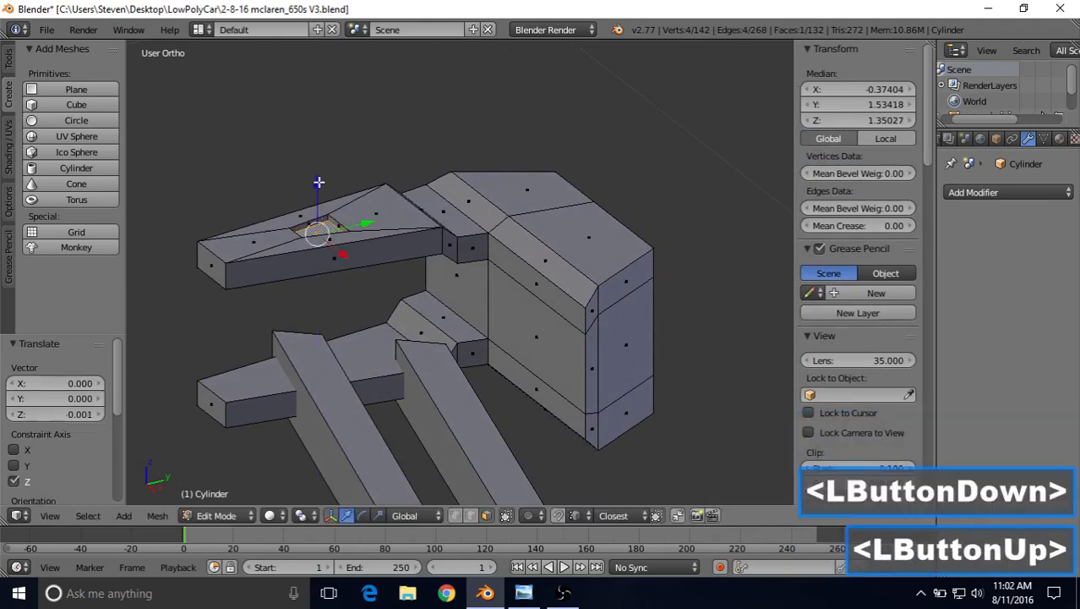
- Check the recess against the reference photo and delete the recess's bottom face from the upper arm
{"action": "left_click", "coordinate": [524, 595]}
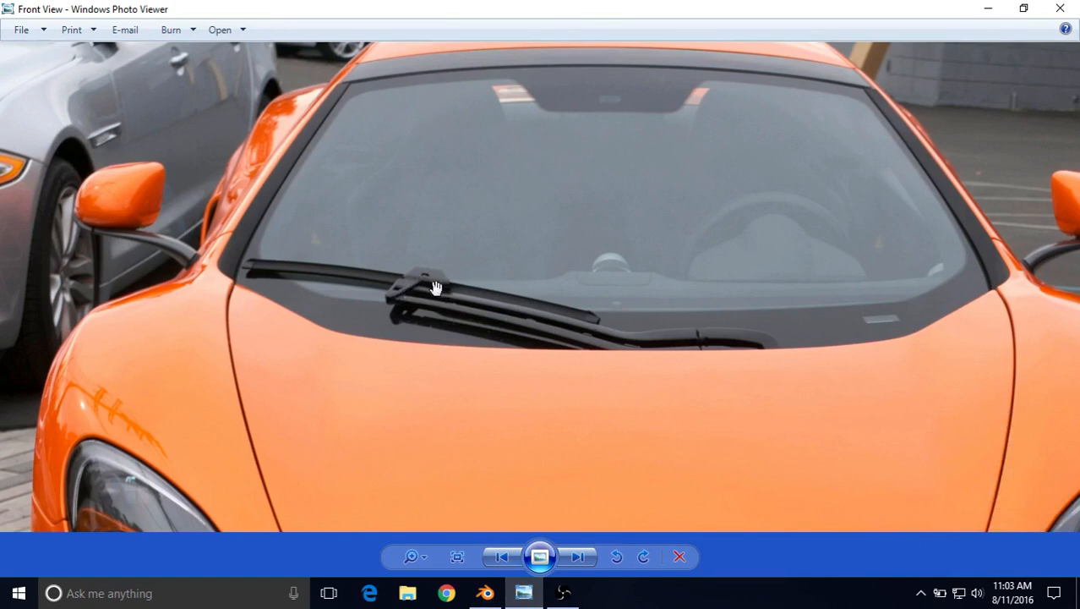
{"action": "left_click", "coordinate": [486, 593]}
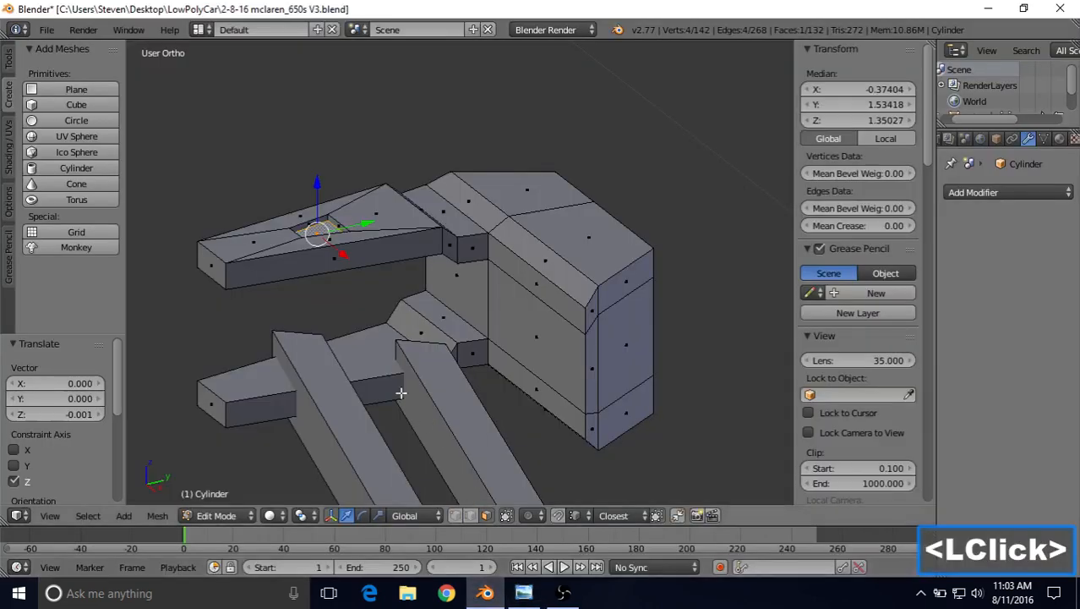
{"action": "middle_click_drag", "start_coordinate": [352, 286], "coordinate": [457, 285]}
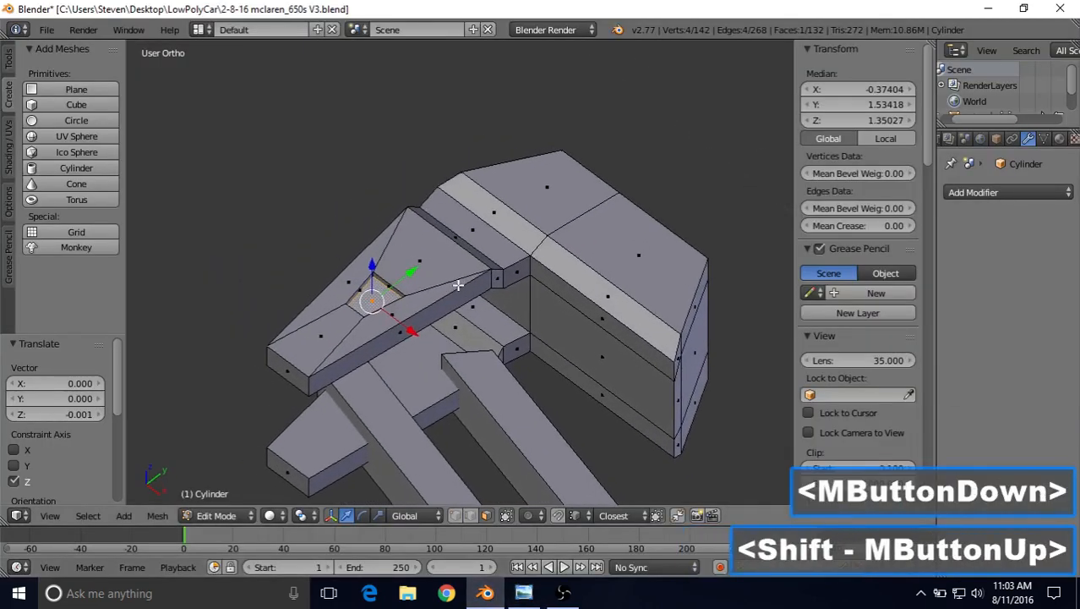
{"action": "scroll", "coordinate": [457, 286], "scroll_direction": "up", "scroll_amount": 3}
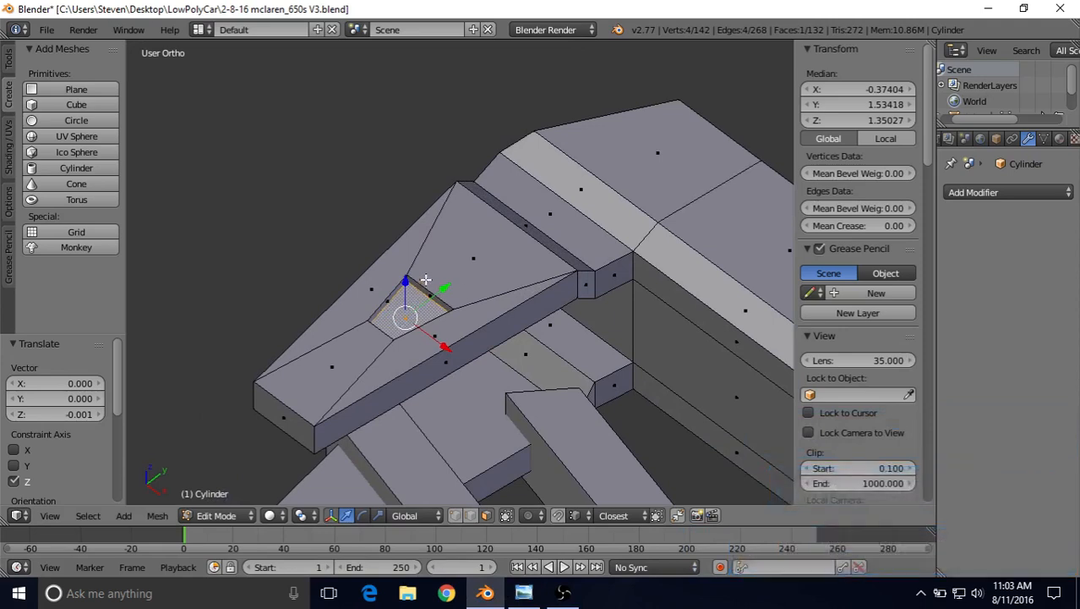
{"action": "key", "text": "Delete"}
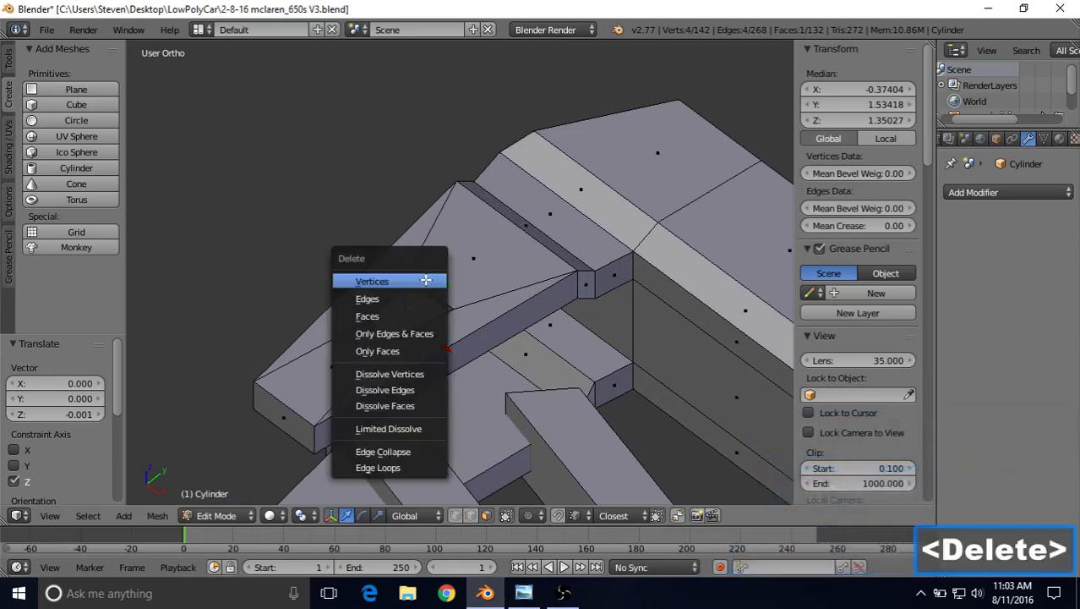
{"action": "left_click", "coordinate": [367, 315]}
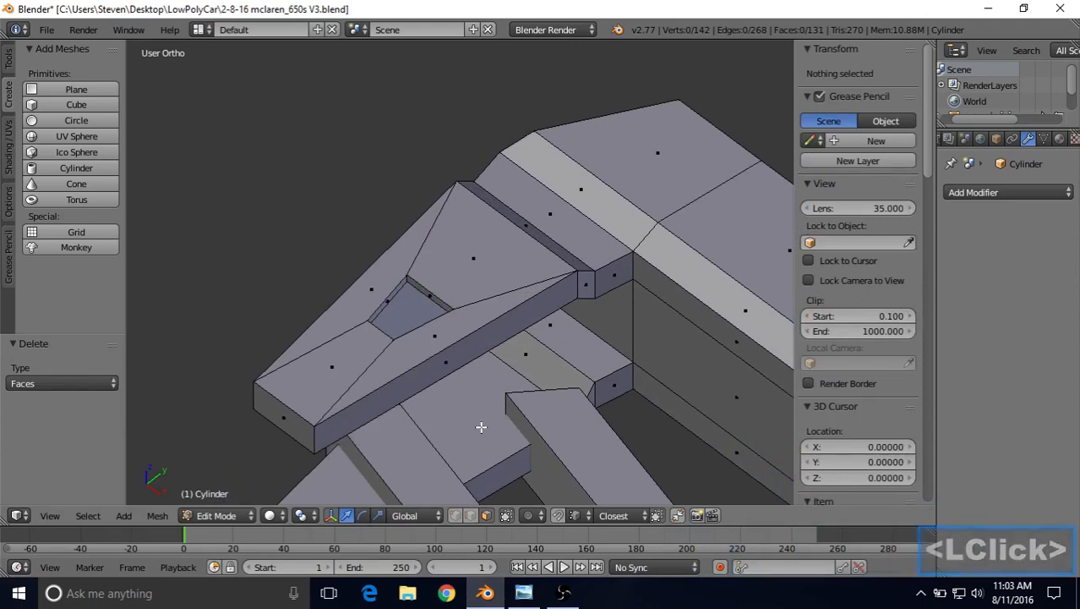
- Move the lower rear edge of the open recess about -0.0008 along Y in edge select mode, sloping its rear wall
{"action": "left_click", "coordinate": [471, 515]}
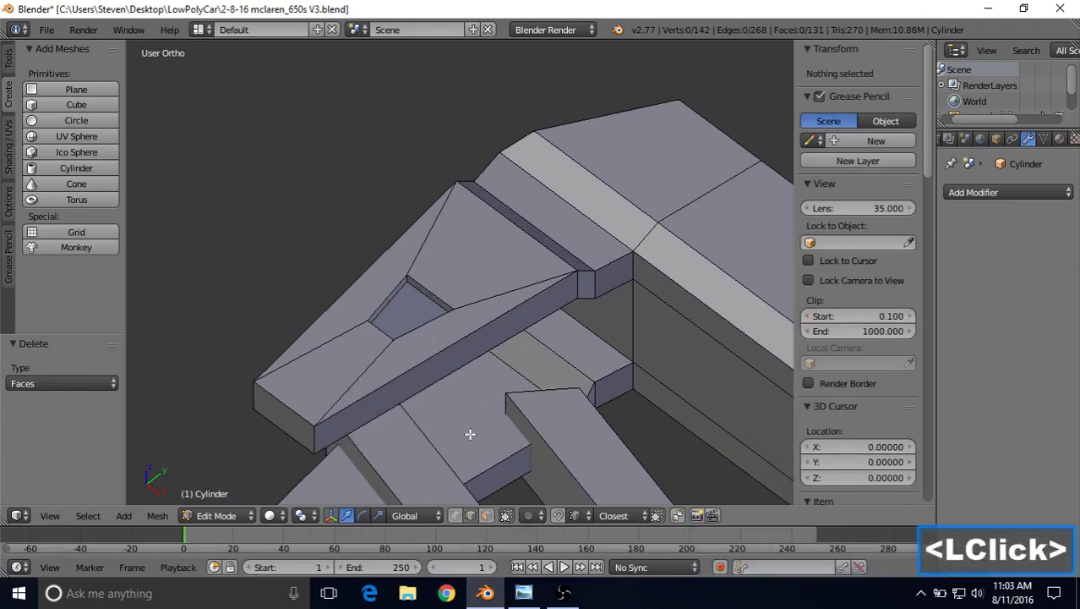
{"action": "right_click", "coordinate": [431, 300]}
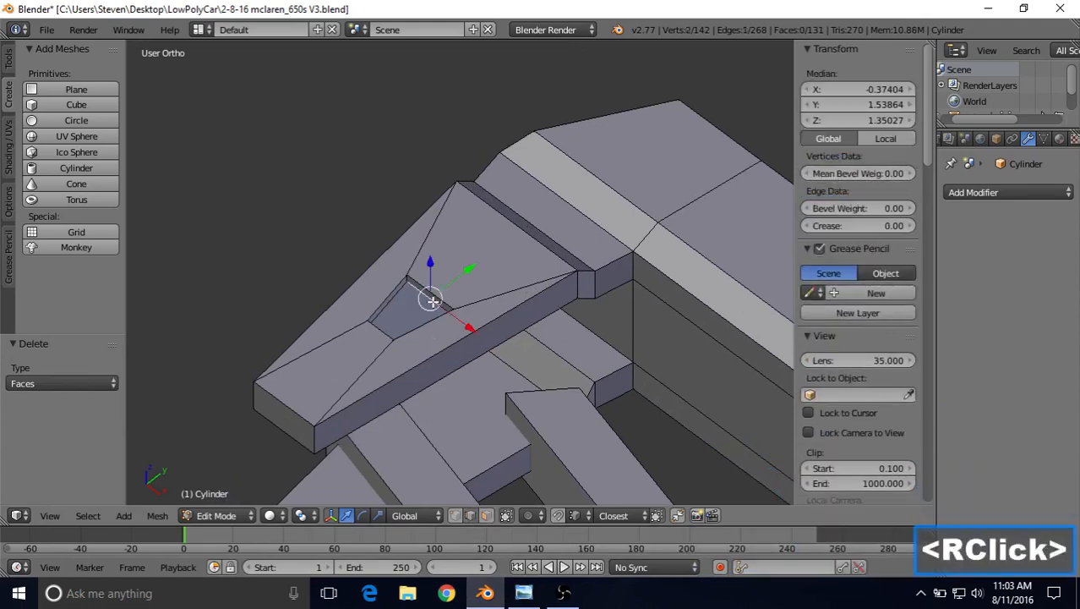
{"action": "left_click_drag", "start_coordinate": [469, 267], "coordinate": [476, 278]}
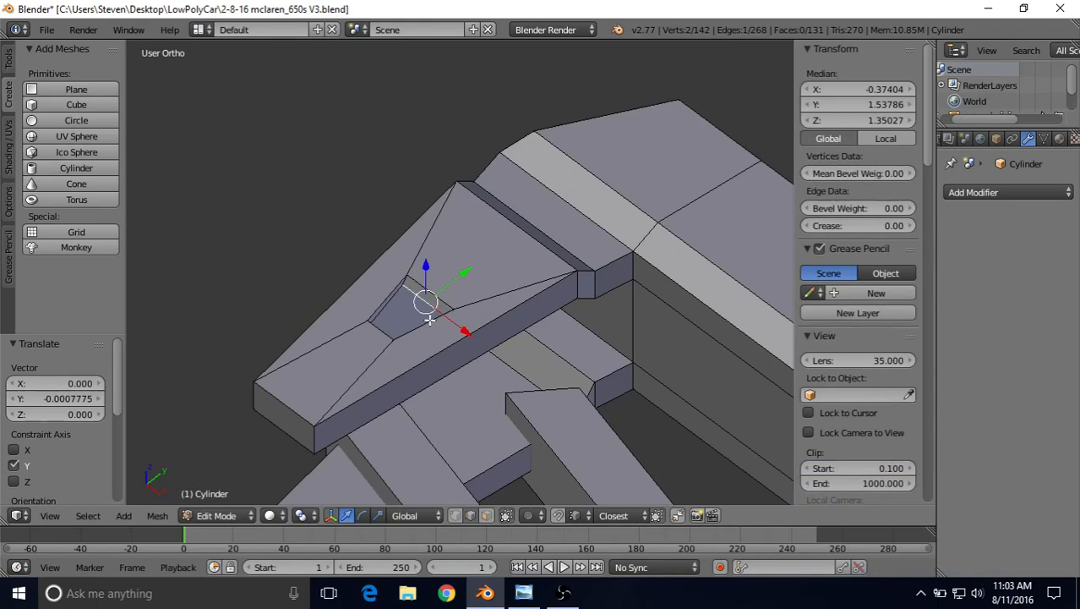
{"action": "scroll", "coordinate": [430, 319], "scroll_direction": "down", "scroll_amount": 2}
{"action": "mouse_move", "coordinate": [473, 232]}
{"action": "middle_mouse_down"}
{"action": "mouse_move", "coordinate": [545, 202]}
{"action": "mouse_move", "coordinate": [472, 213]}
{"action": "middle_mouse_up"}
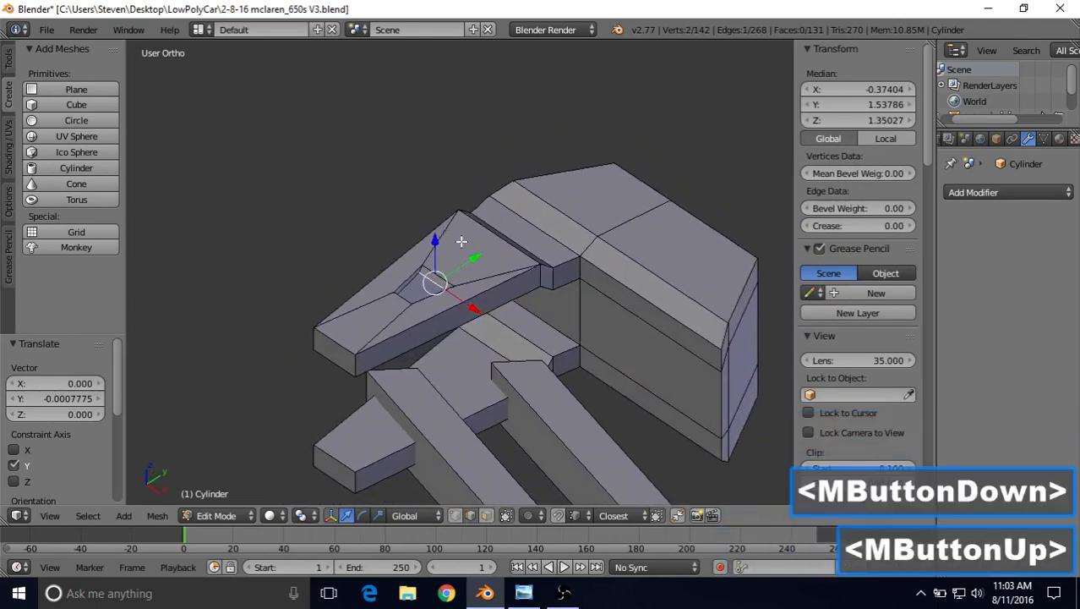
- Examine the recessed arm from above and below in Object Mode and compare its shape with the wiper in the reference photo
{"action": "key", "text": "Tab"}
{"action": "middle_click_drag", "start_coordinate": [463, 251], "coordinate": [454, 277]}
{"action": "scroll", "coordinate": [468, 261], "scroll_direction": "up", "scroll_amount": 3}
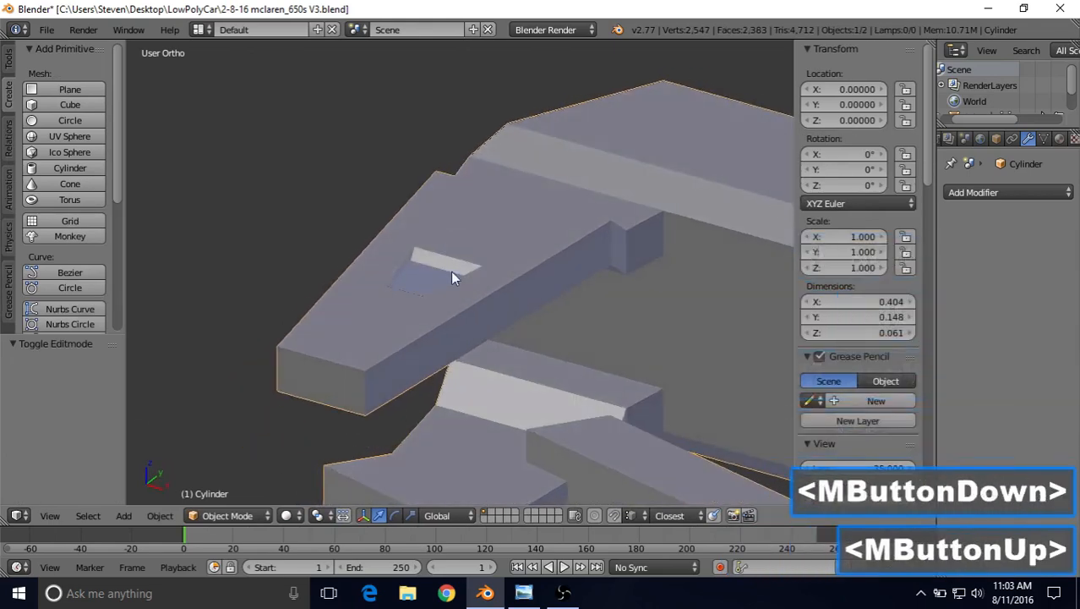
{"action": "left_click", "coordinate": [523, 592]}
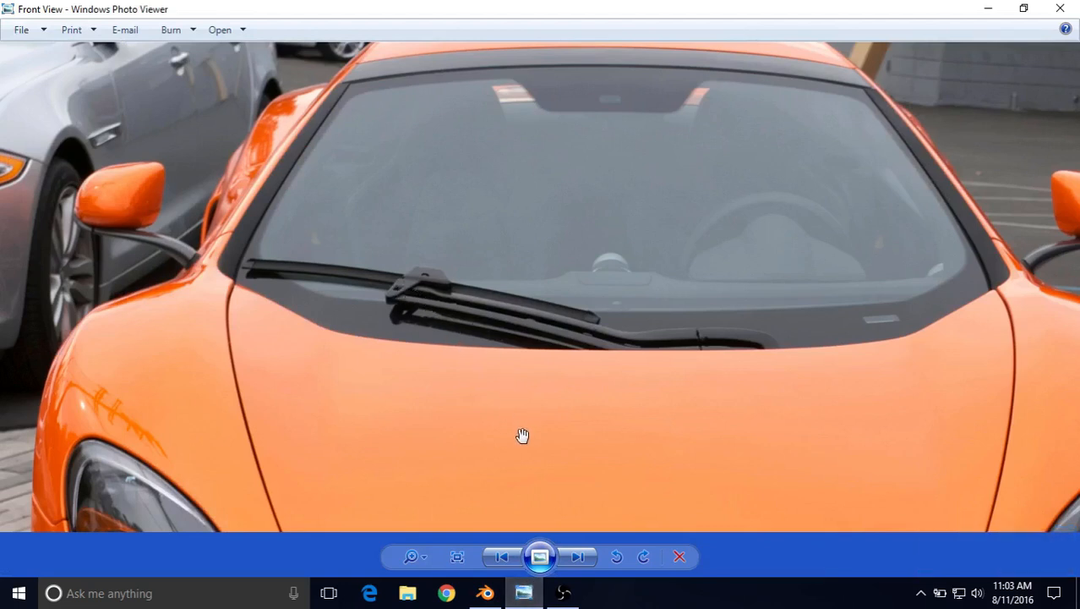
{"action": "left_click", "coordinate": [485, 593]}
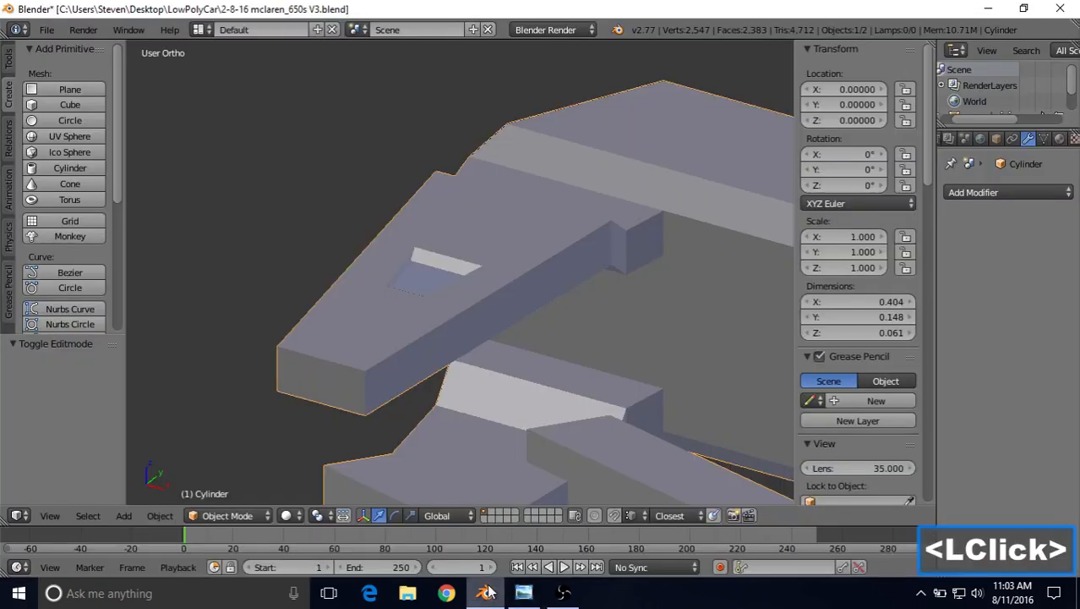
{"action": "middle_click_drag", "start_coordinate": [460, 284], "coordinate": [378, 206]}
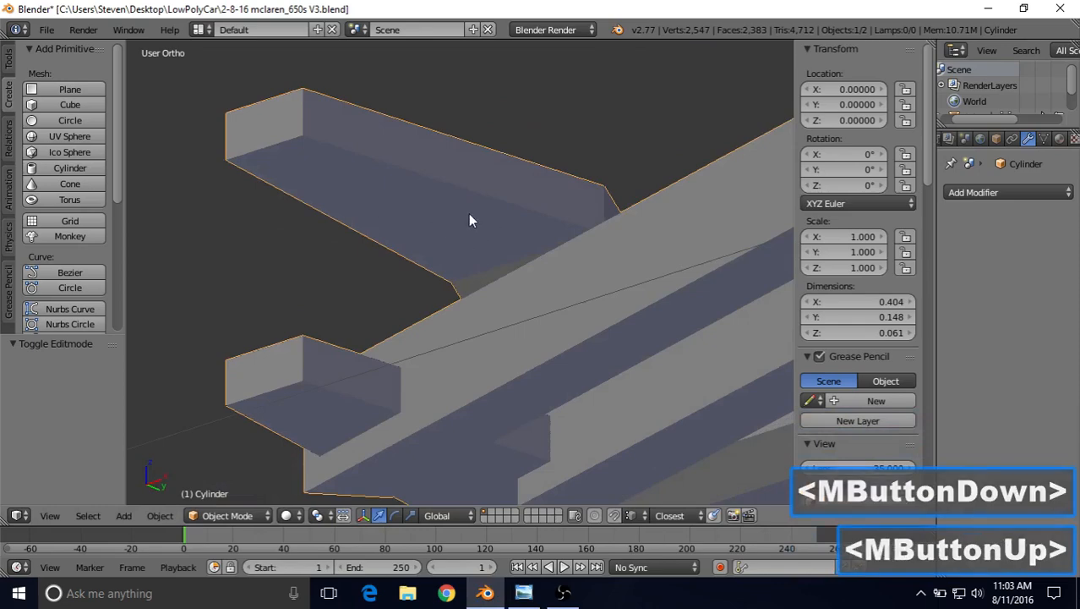
{"action": "middle_click_drag", "start_coordinate": [472, 220], "coordinate": [450, 337]}
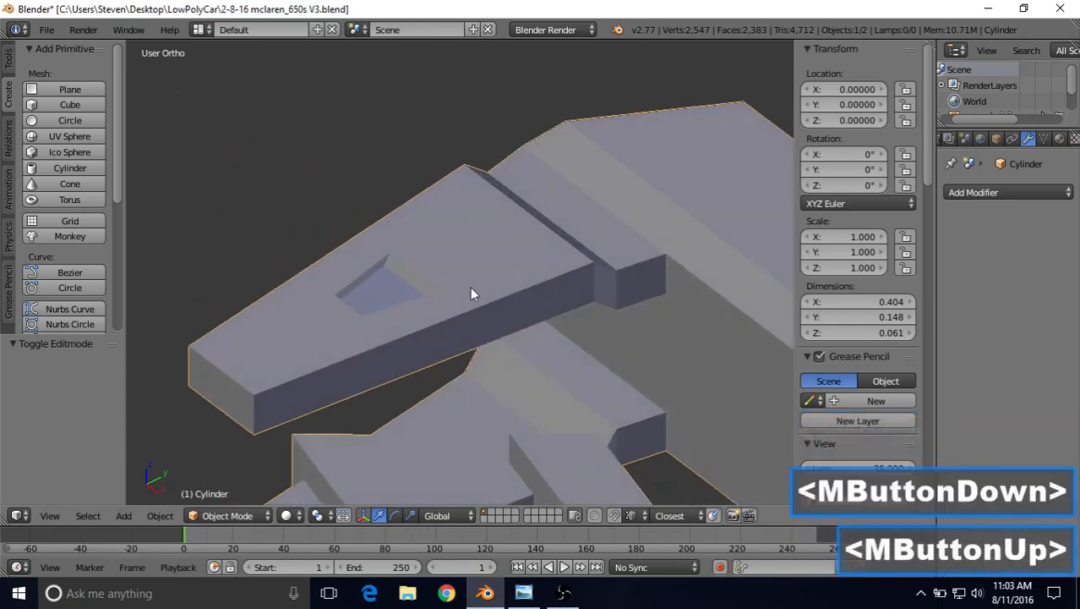
{"action": "middle_click_drag", "start_coordinate": [471, 273], "coordinate": [450, 273]}
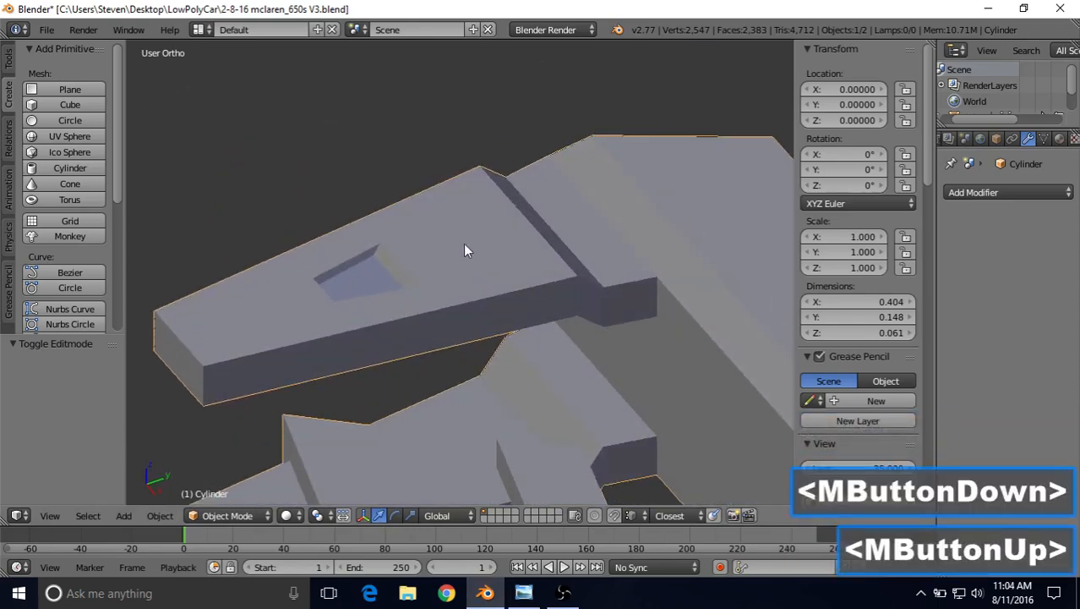
- Select the ring of four recess wall faces in face select mode and duplicate it in place
{"action": "key", "text": "Tab"}
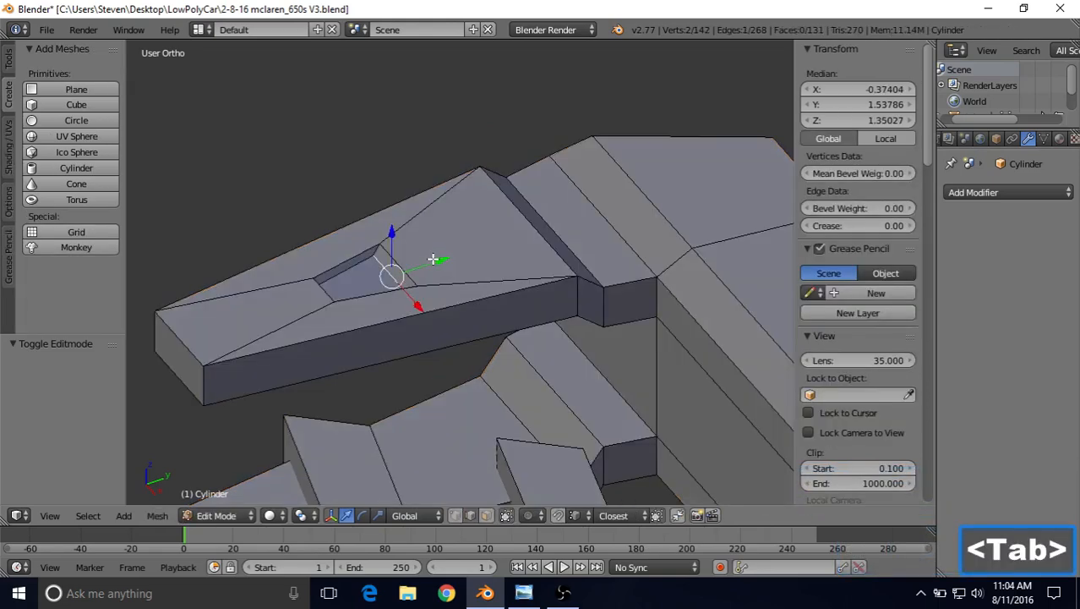
{"action": "left_click", "coordinate": [486, 515]}
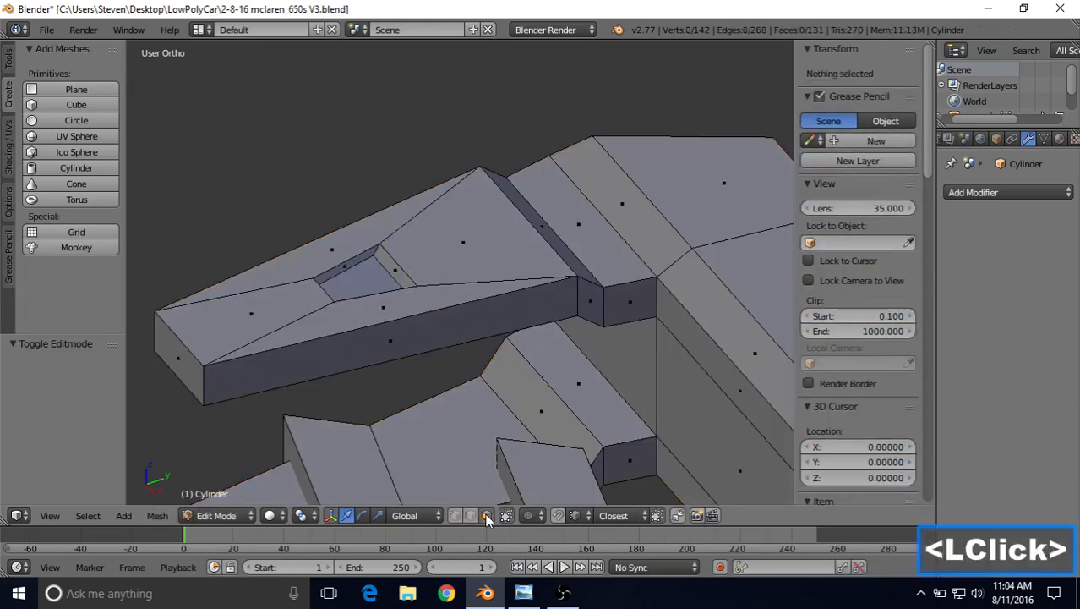
{"action": "key", "text": "alt"}
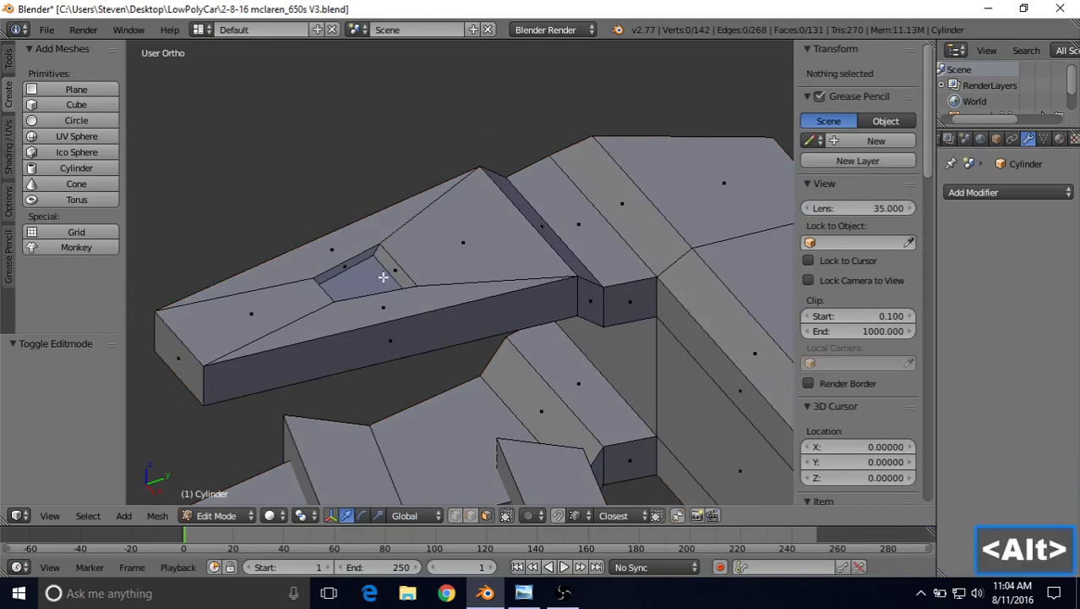
{"action": "right_click", "coordinate": [375, 252], "text": "alt"}
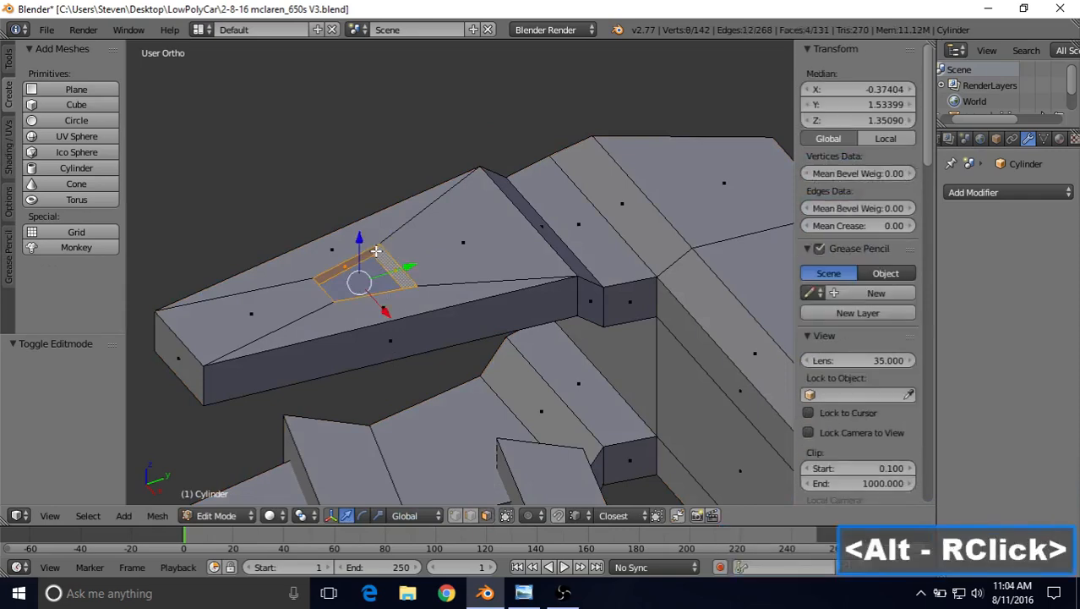
{"action": "middle_click_drag", "start_coordinate": [375, 252], "coordinate": [462, 211]}
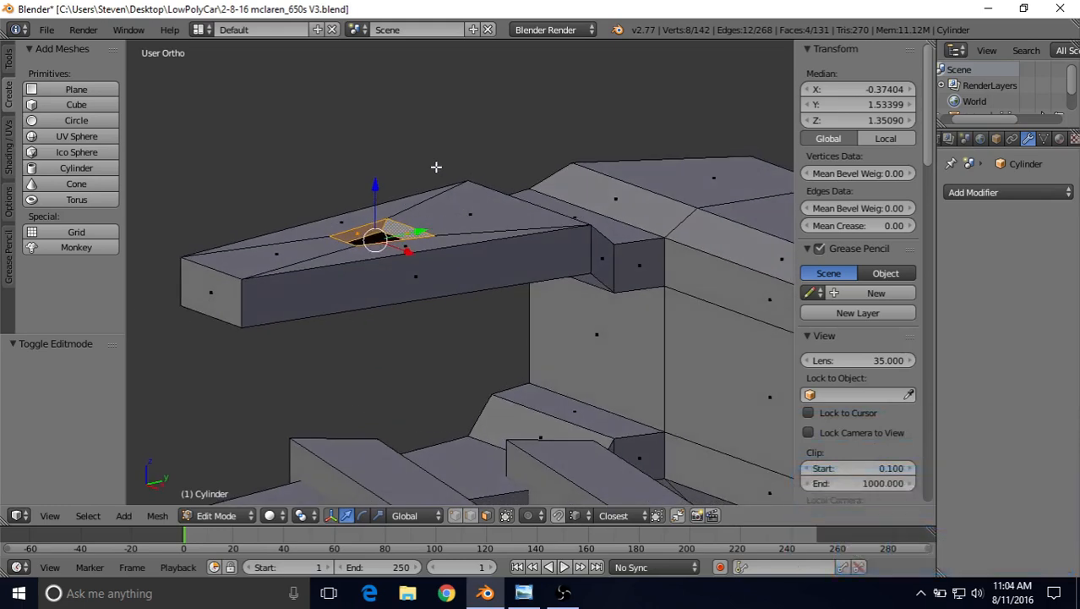
{"action": "key", "text": "shift+d"}
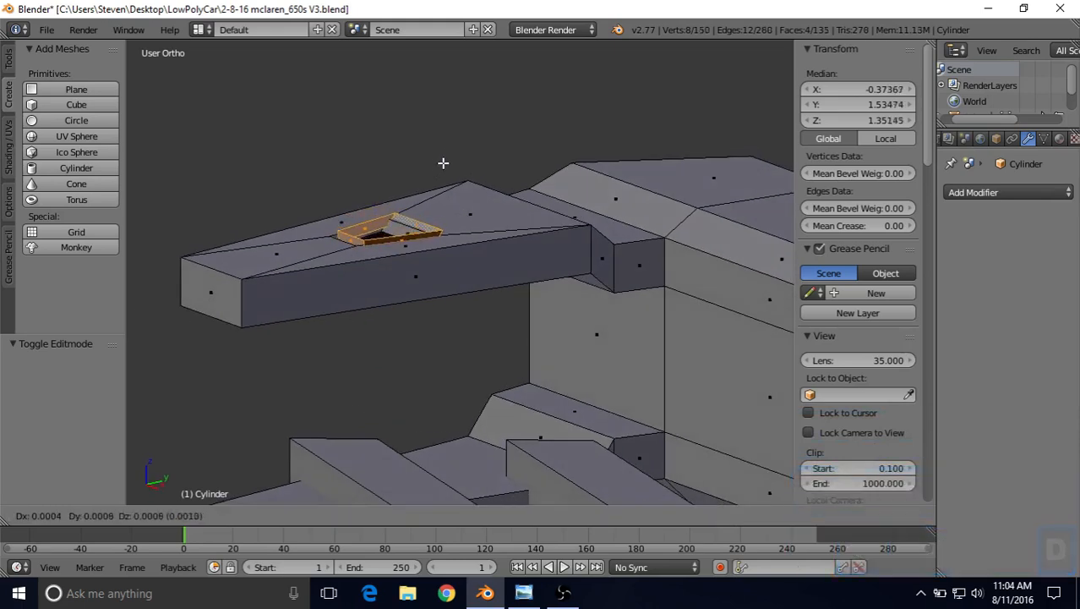
{"action": "right_click", "coordinate": [443, 163]}
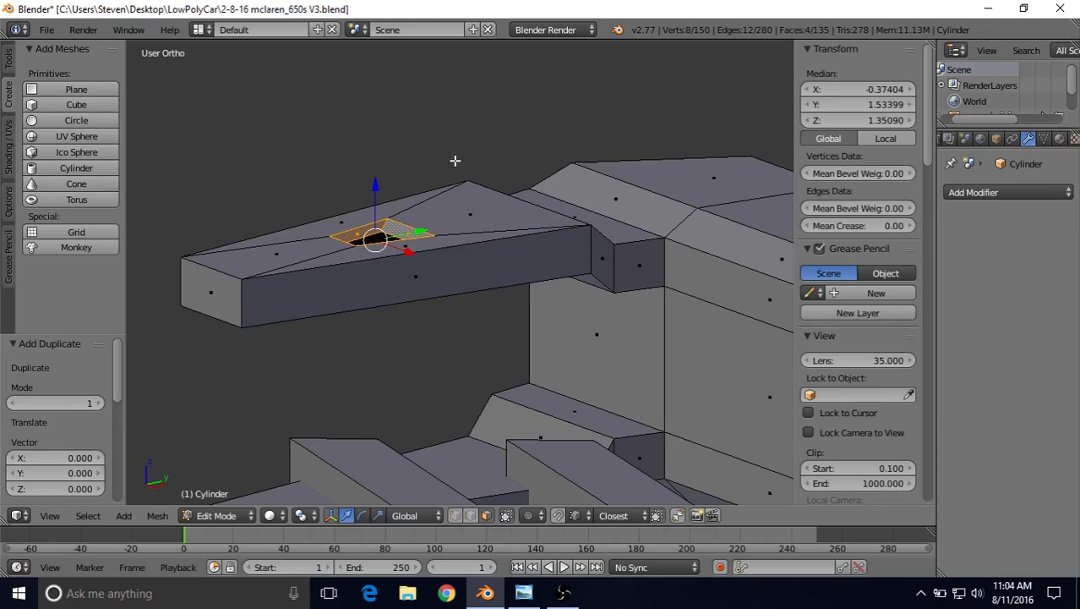
- Mirror the duplicated recess walls along Z with a scale of -1 and lower them along Z to just below the upper arm
{"action": "key", "text": "s"}
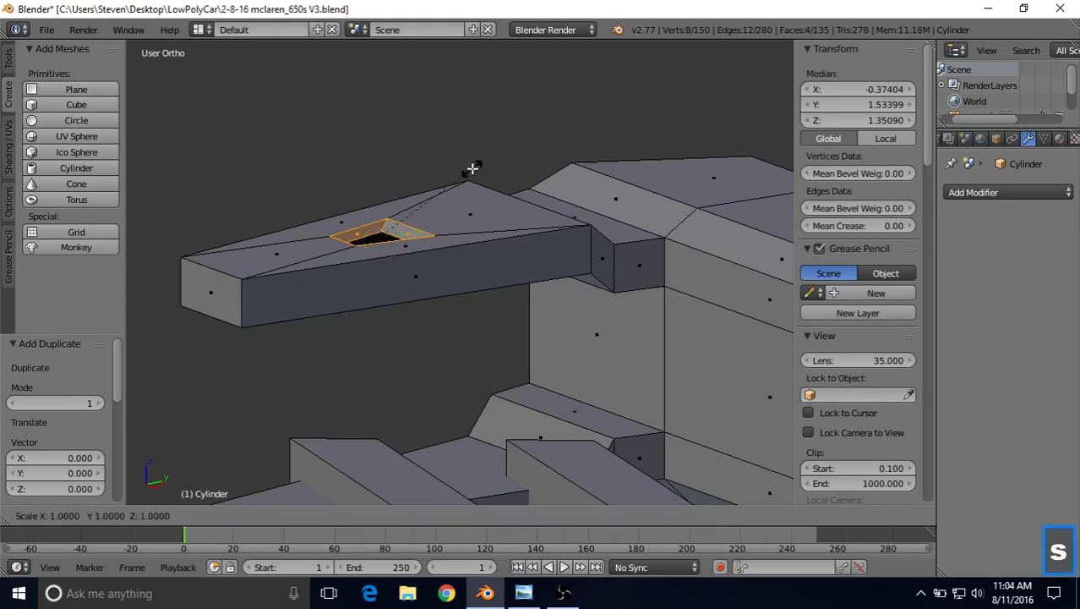
{"action": "key", "text": "z"}
{"action": "key", "text": "minus"}
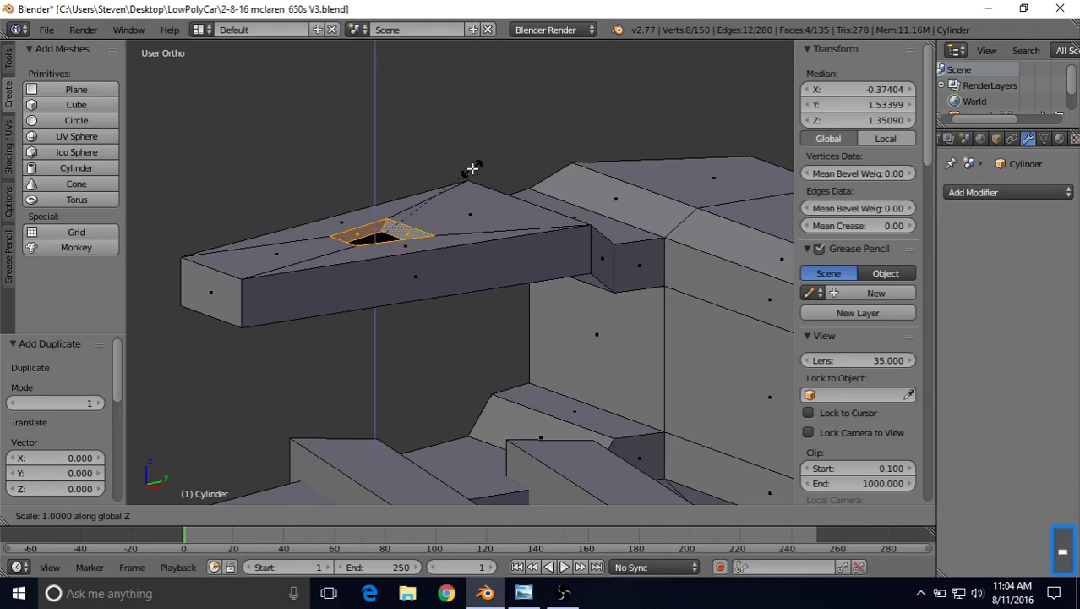
{"action": "key", "text": "1"}
{"action": "key", "text": "Return"}
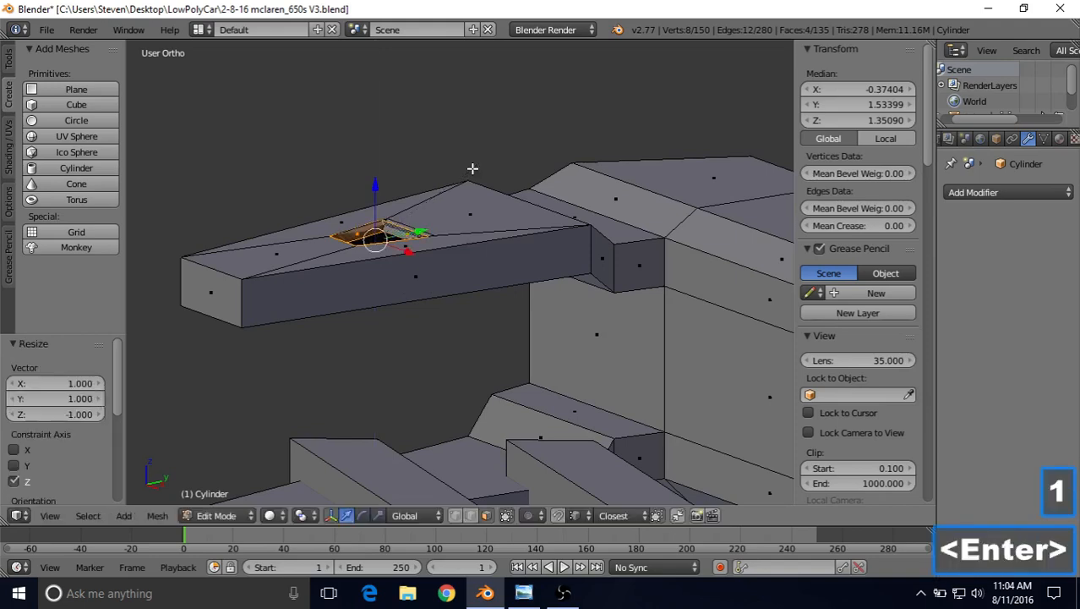
{"action": "left_click_drag", "start_coordinate": [374, 185], "coordinate": [376, 146]}
{"action": "middle_click_drag", "start_coordinate": [376, 145], "coordinate": [350, 156]}
{"action": "left_click_drag", "start_coordinate": [353, 108], "coordinate": [366, 228]}
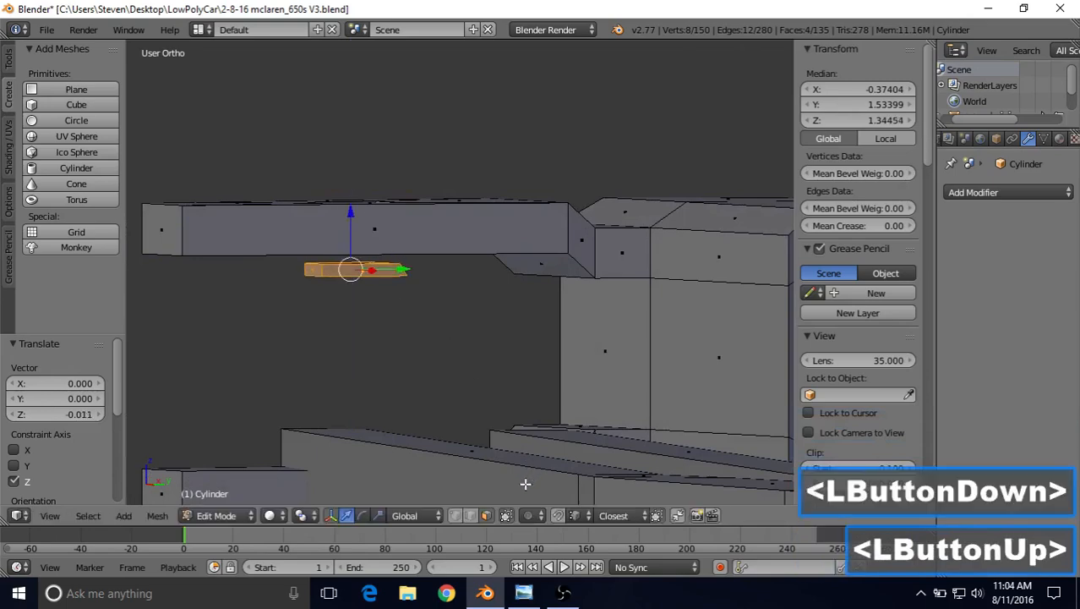
- Delete the bottom face of the upper arm
{"action": "middle_click_drag", "start_coordinate": [485, 348], "coordinate": [419, 197]}
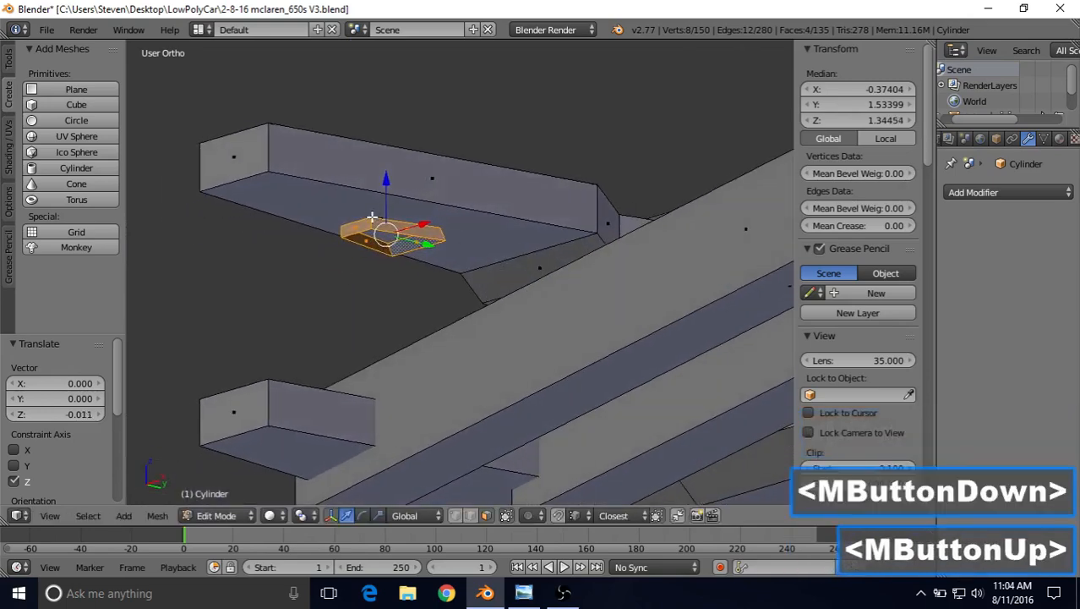
{"action": "right_click", "coordinate": [341, 199]}
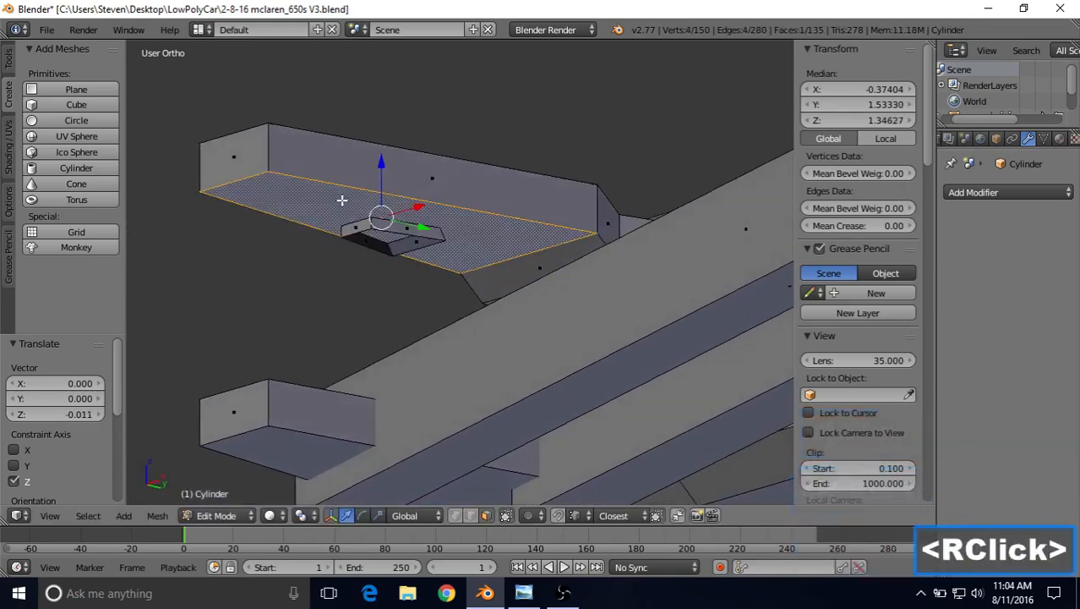
{"action": "key", "text": "Delete"}
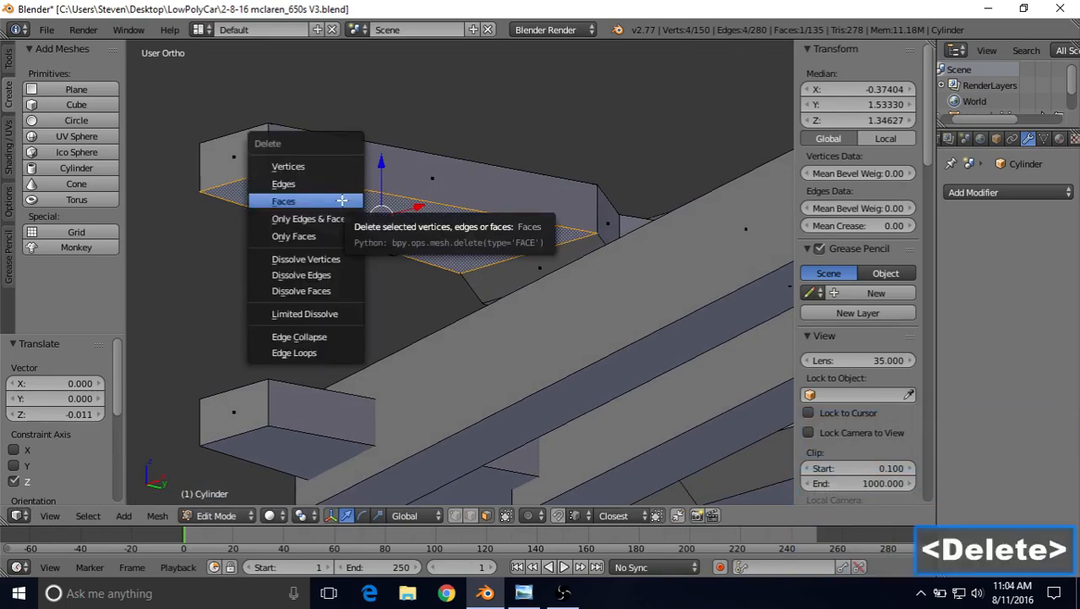
{"action": "left_click", "coordinate": [341, 201]}
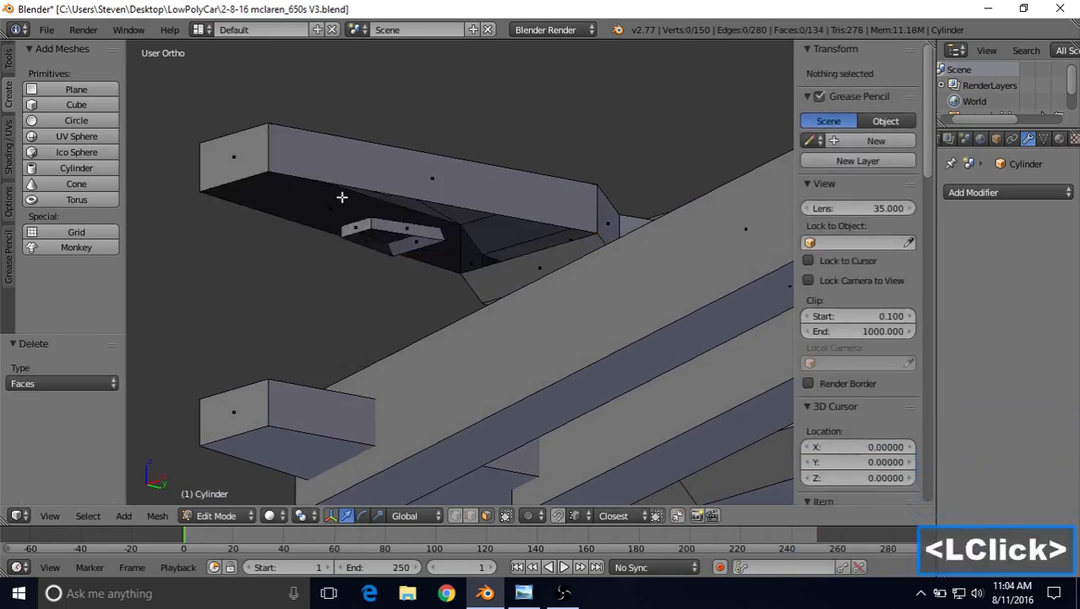
- Select the whole linked ring of duplicated walls and snap it along Z so its lower rim is flush with the arm's lower edge
{"action": "right_click", "coordinate": [377, 225]}
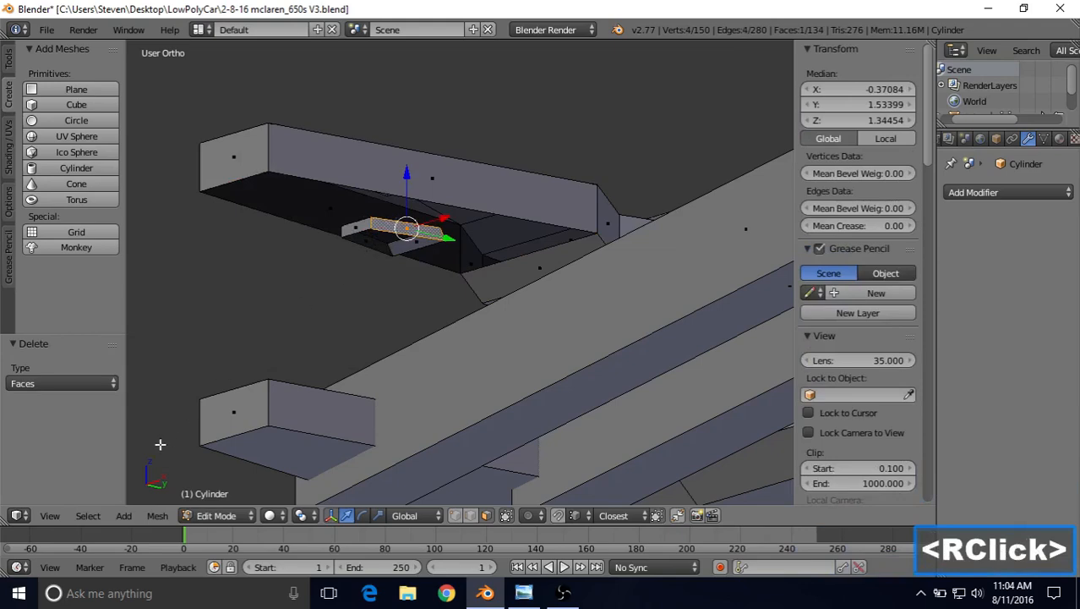
{"action": "left_click", "coordinate": [88, 514]}
{"action": "left_click", "coordinate": [216, 240]}
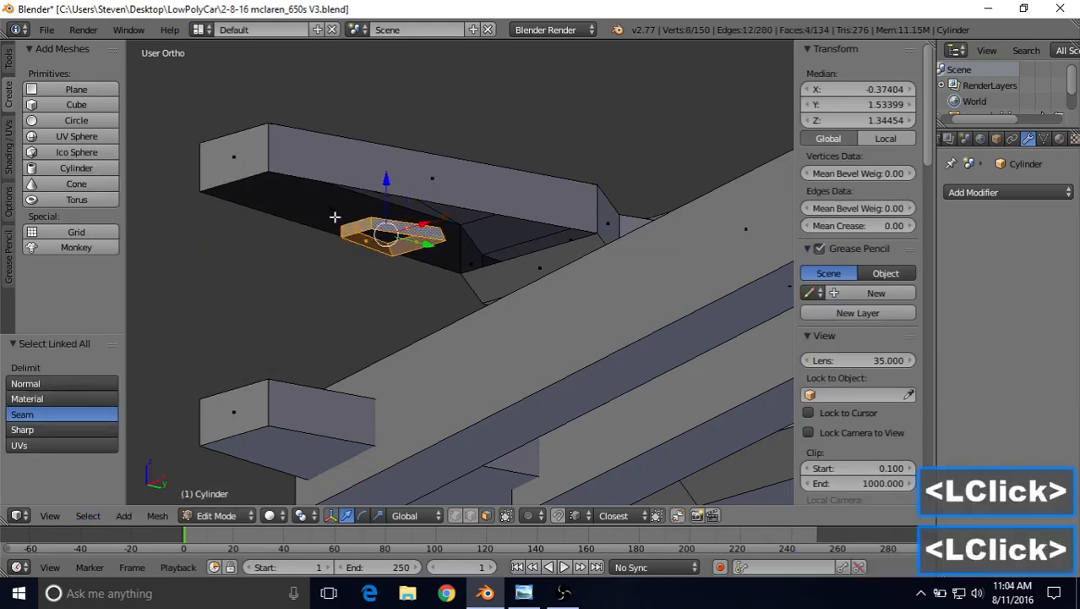
{"action": "middle_click_drag", "start_coordinate": [335, 217], "coordinate": [394, 189]}
{"action": "left_click_drag", "start_coordinate": [395, 187], "coordinate": [397, 162]}
{"action": "middle_click_drag", "start_coordinate": [398, 163], "coordinate": [374, 198]}
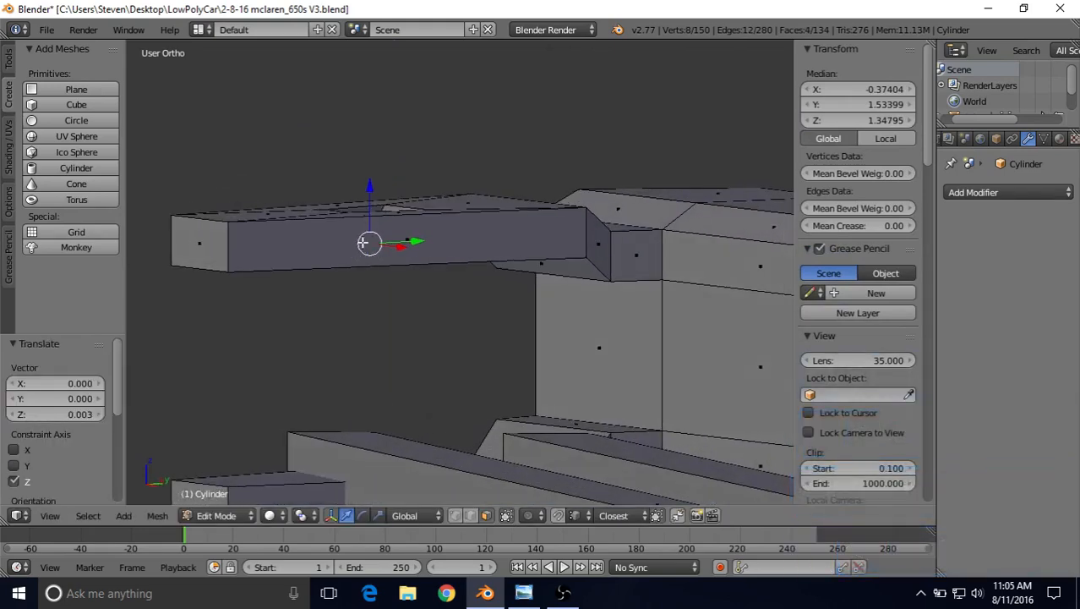
{"action": "left_click_drag", "start_coordinate": [369, 192], "coordinate": [434, 204]}
{"action": "middle_click_drag", "start_coordinate": [435, 204], "coordinate": [447, 173]}
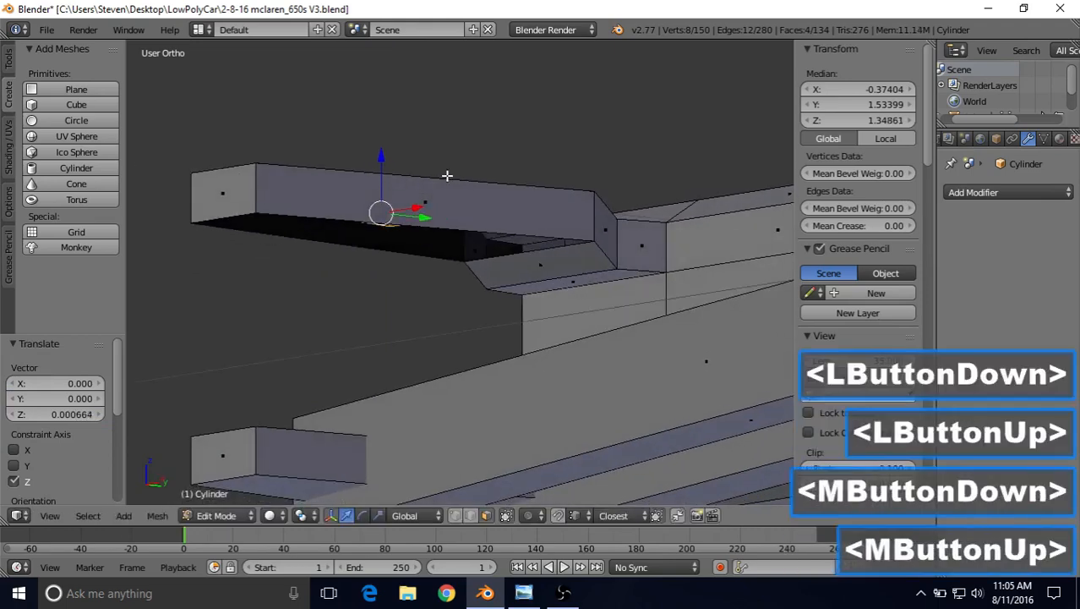
{"action": "left_click_drag", "start_coordinate": [378, 154], "coordinate": [256, 213]}
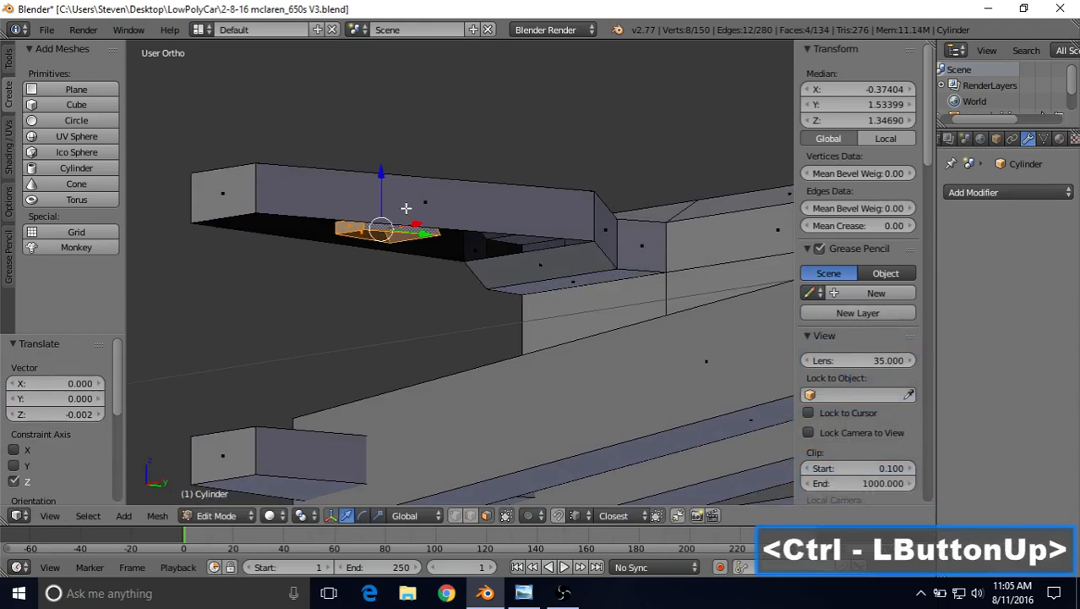
- Pull the wall ring below the arm along Z and snap it back level with the arm's bottom corner
{"action": "middle_click_drag", "start_coordinate": [405, 209], "coordinate": [360, 205]}
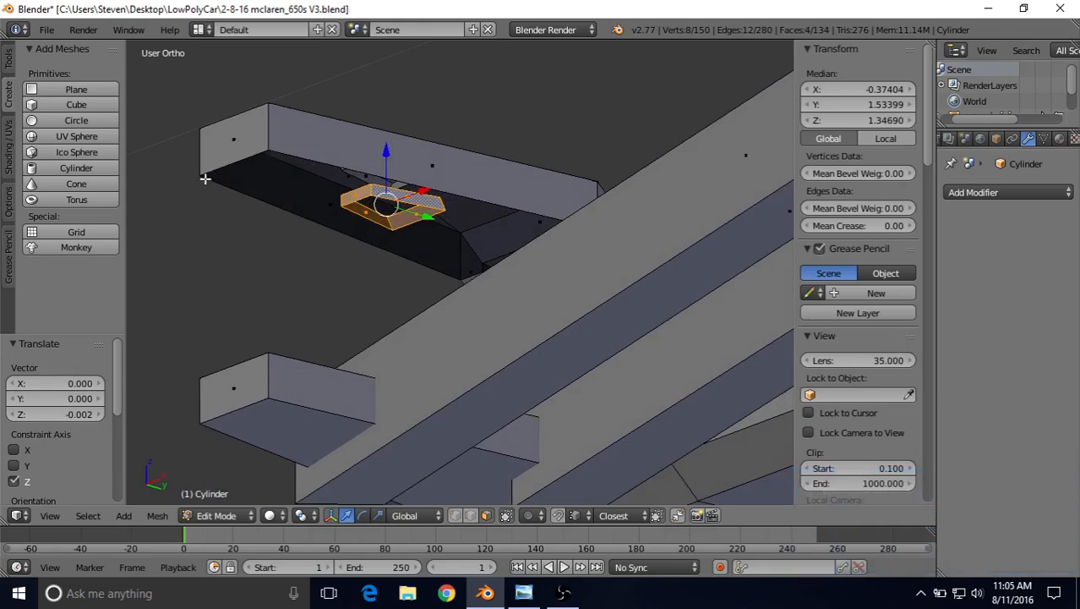
{"action": "middle_click_drag", "start_coordinate": [431, 195], "coordinate": [506, 210]}
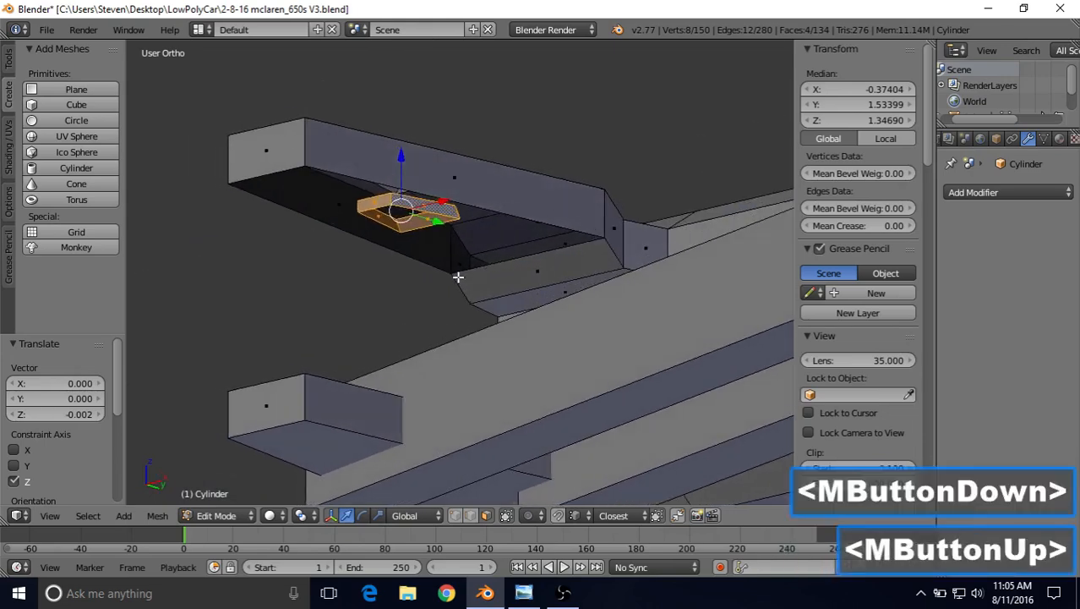
{"action": "left_click_drag", "start_coordinate": [401, 157], "coordinate": [398, 193]}
{"action": "middle_click_drag", "start_coordinate": [439, 177], "coordinate": [415, 204]}
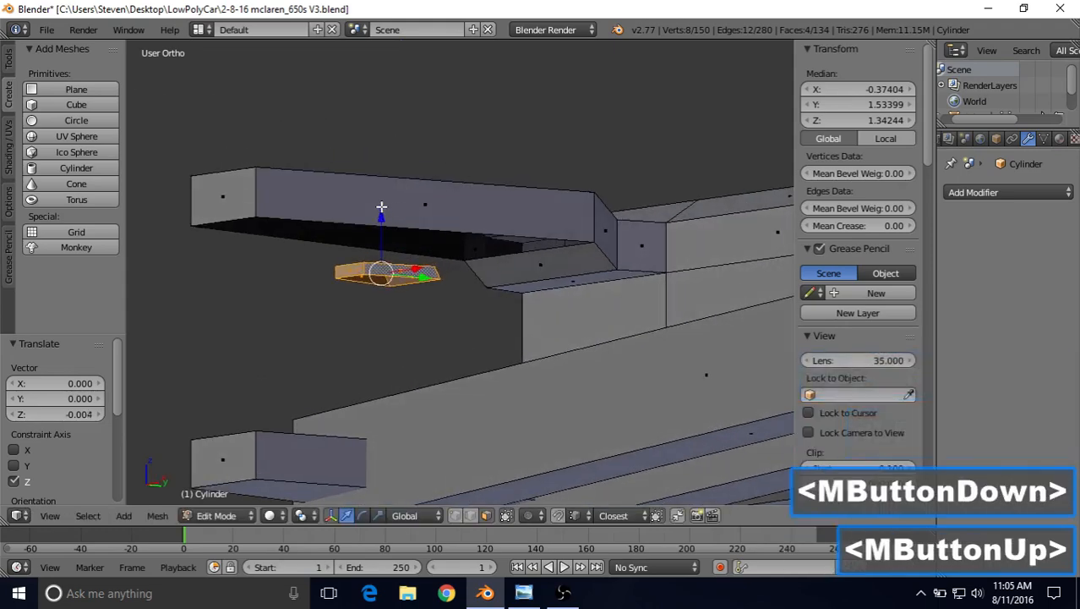
{"action": "left_click_drag", "start_coordinate": [379, 216], "coordinate": [345, 220]}
{"action": "middle_click_drag", "start_coordinate": [344, 220], "coordinate": [331, 248]}
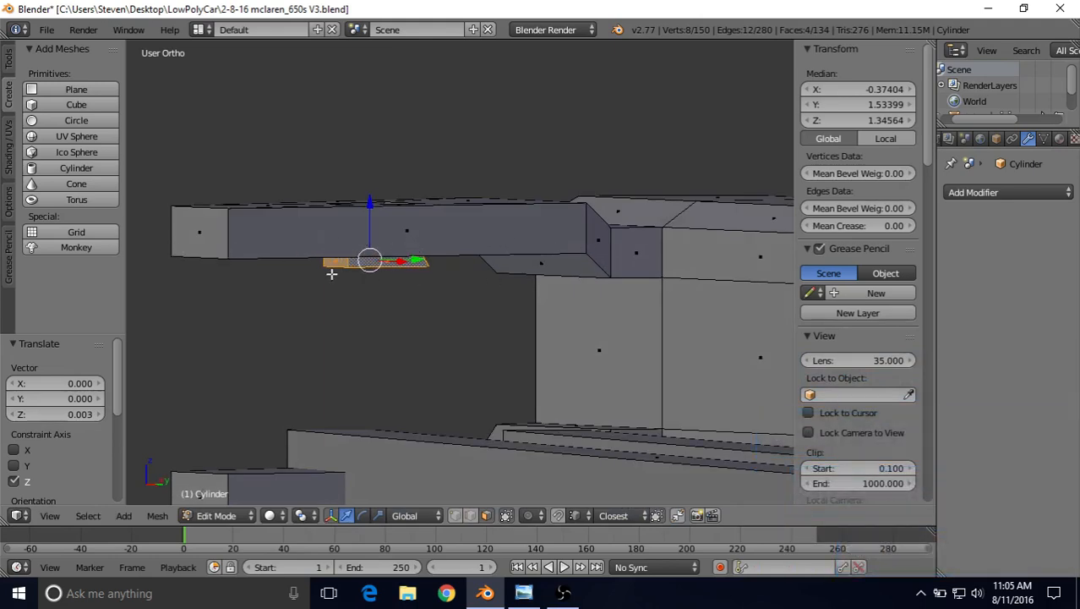
{"action": "middle_click_drag", "start_coordinate": [404, 240], "coordinate": [419, 179]}
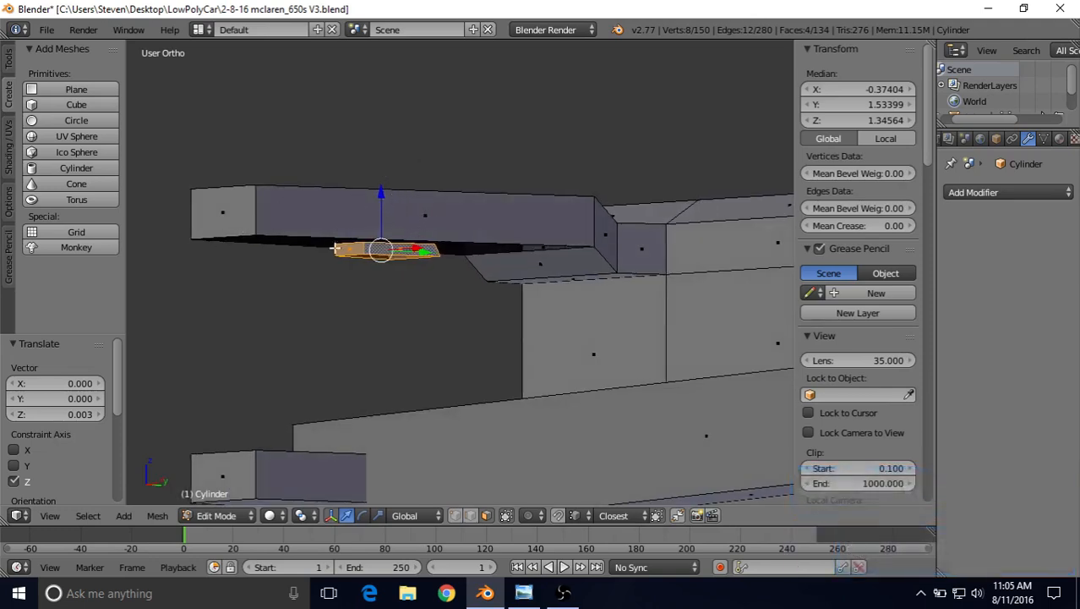
{"action": "left_click_drag", "start_coordinate": [383, 193], "coordinate": [260, 232]}
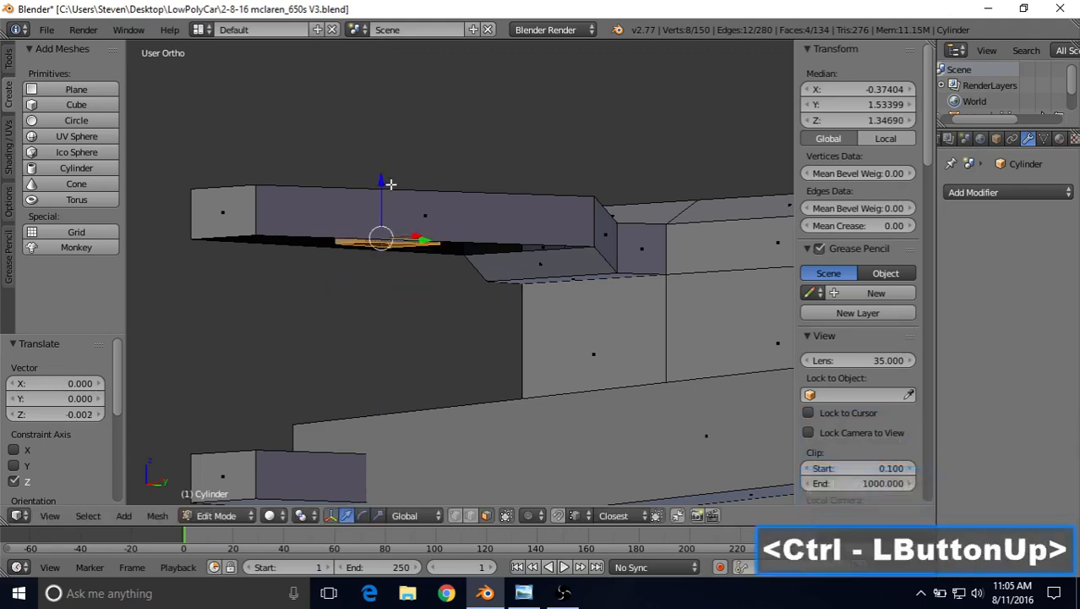
{"action": "middle_click_drag", "start_coordinate": [385, 184], "coordinate": [374, 187]}
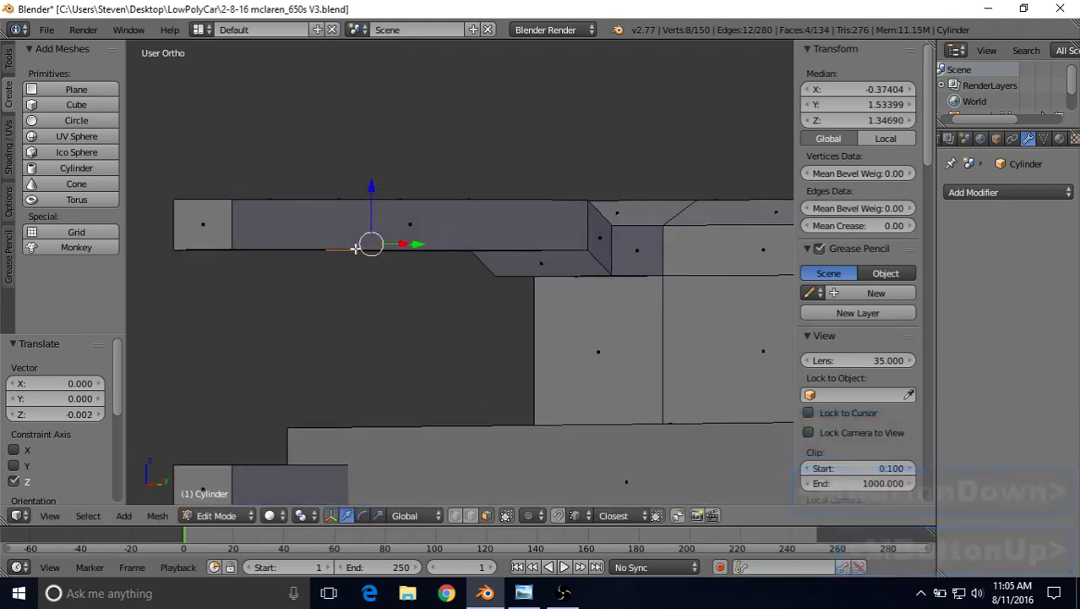
- Fill a face on the arm's underside between the ring's two lower tip-side vertices and the arm tip's two lower corners
{"action": "middle_click_drag", "start_coordinate": [402, 237], "coordinate": [439, 195]}
{"action": "scroll", "coordinate": [437, 228], "scroll_direction": "up", "scroll_amount": 2}
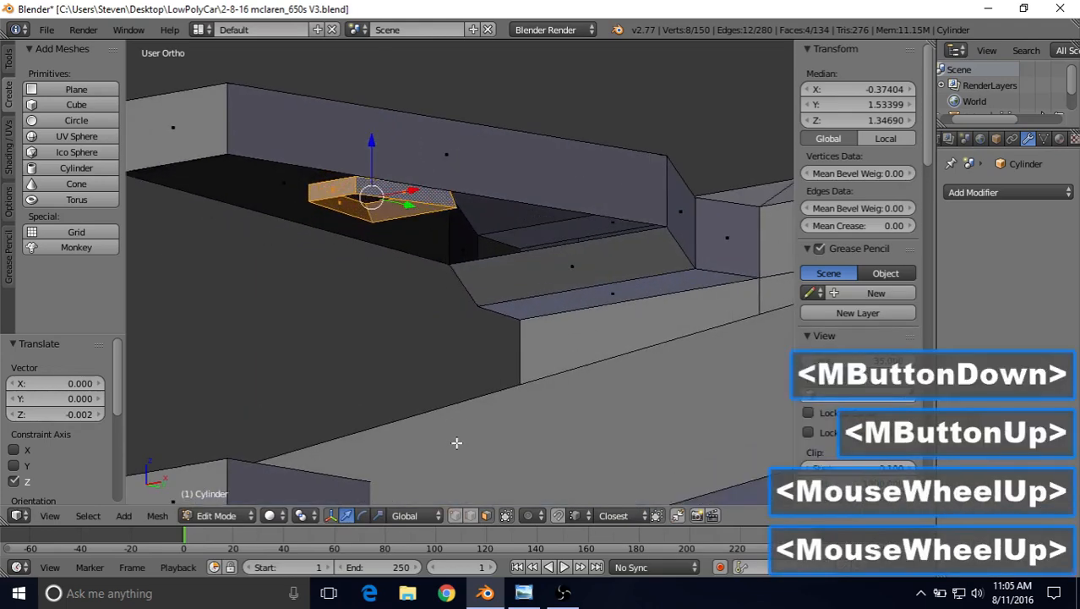
{"action": "left_click", "coordinate": [454, 515]}
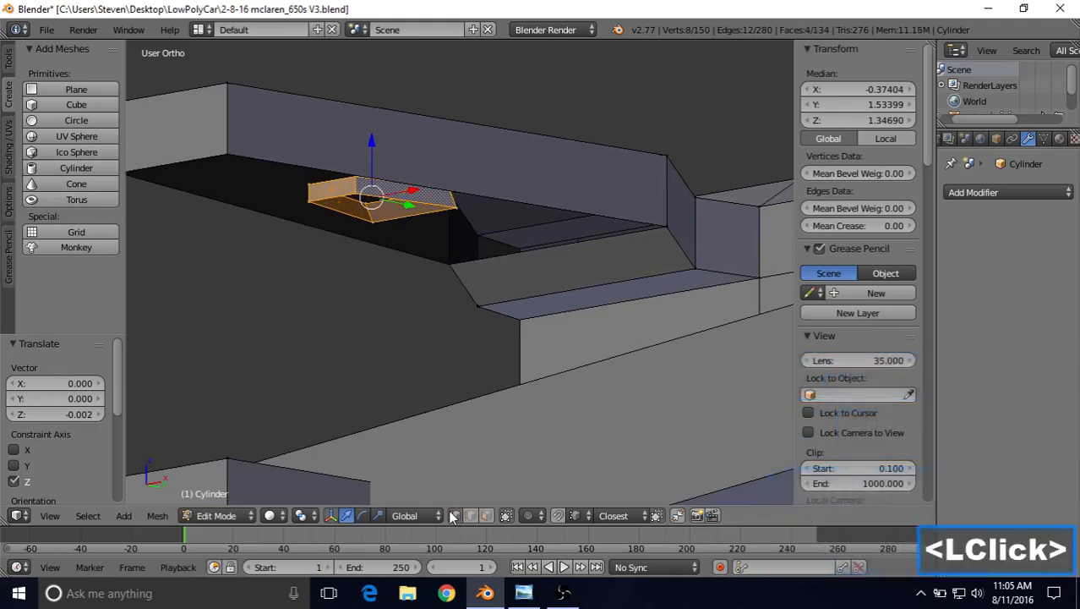
{"action": "middle_click_drag", "start_coordinate": [443, 230], "coordinate": [511, 329], "text": "shift"}
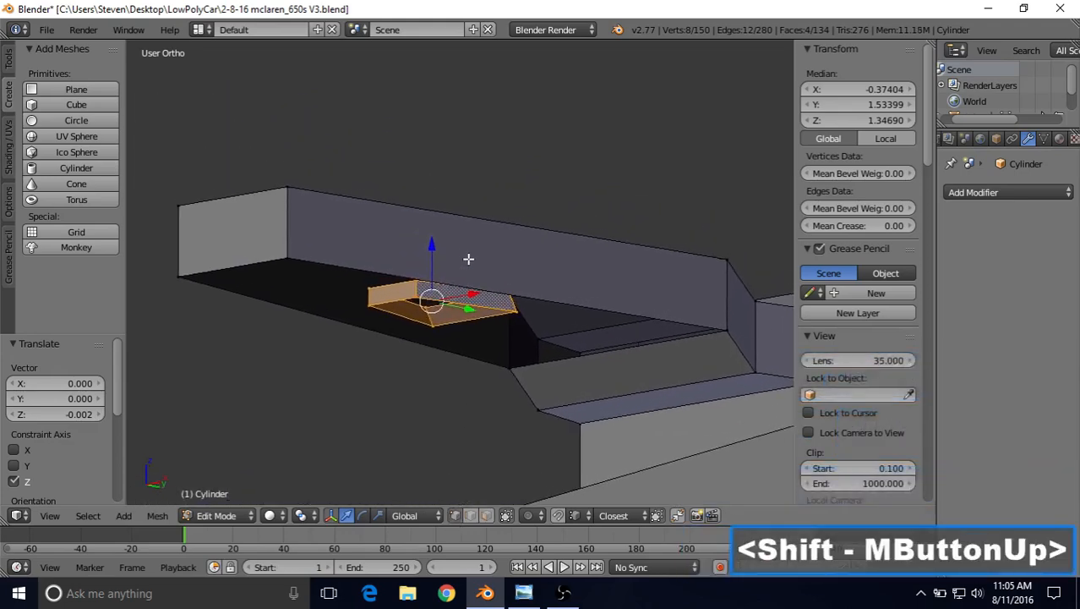
{"action": "mouse_move", "coordinate": [468, 259]}
{"action": "middle_mouse_down"}
{"action": "mouse_move", "coordinate": [479, 214]}
{"action": "mouse_move", "coordinate": [486, 260]}
{"action": "middle_mouse_up"}
{"action": "right_click", "coordinate": [443, 271]}
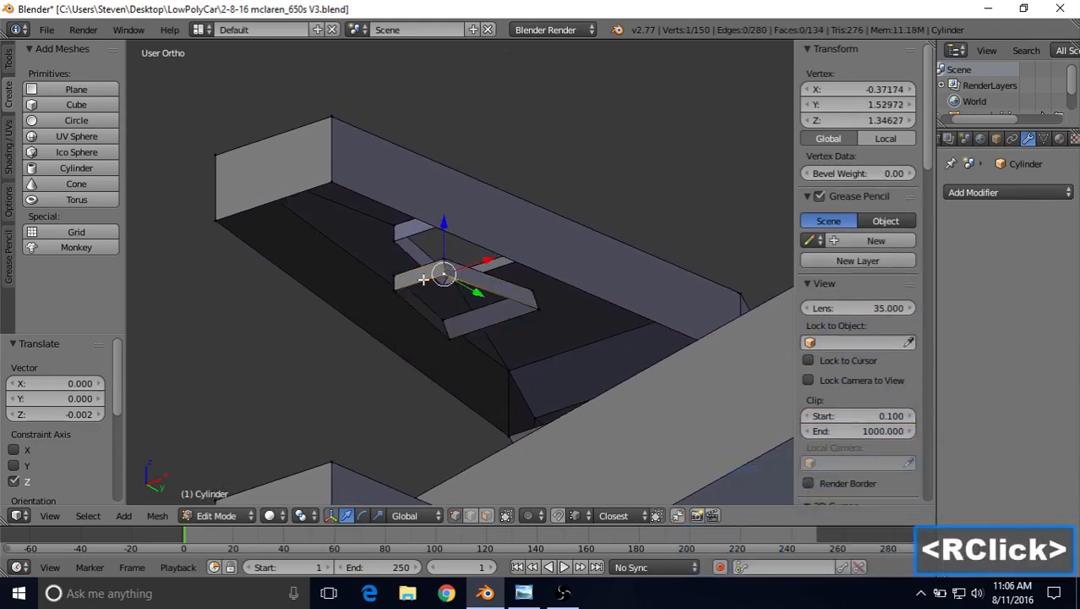
{"action": "right_click", "coordinate": [396, 289], "text": "shift"}
{"action": "right_click", "coordinate": [342, 193], "text": "shift"}
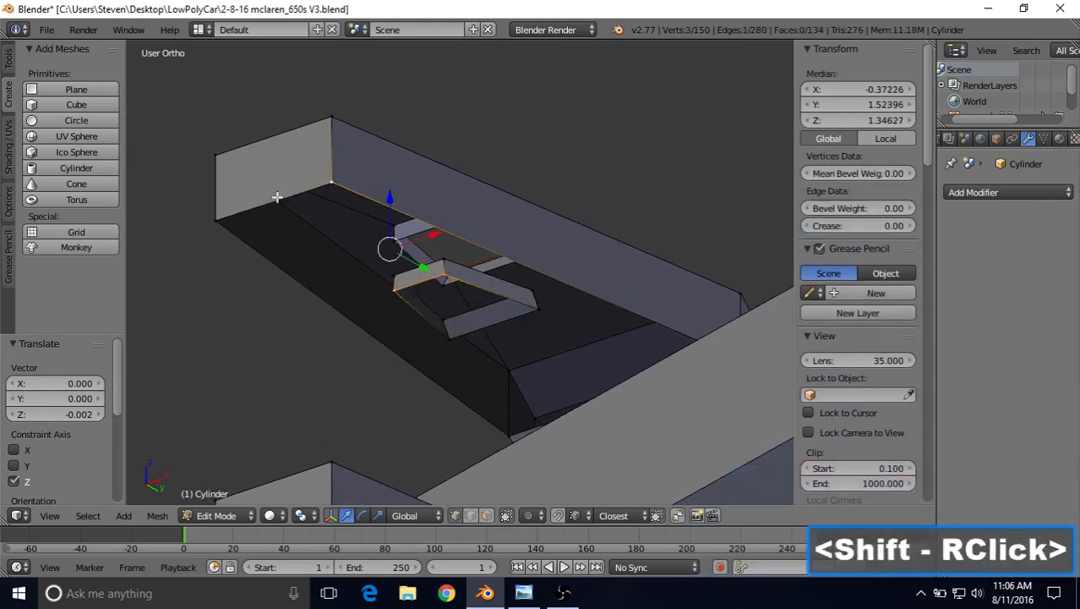
{"action": "right_click", "coordinate": [209, 217], "text": "shift"}
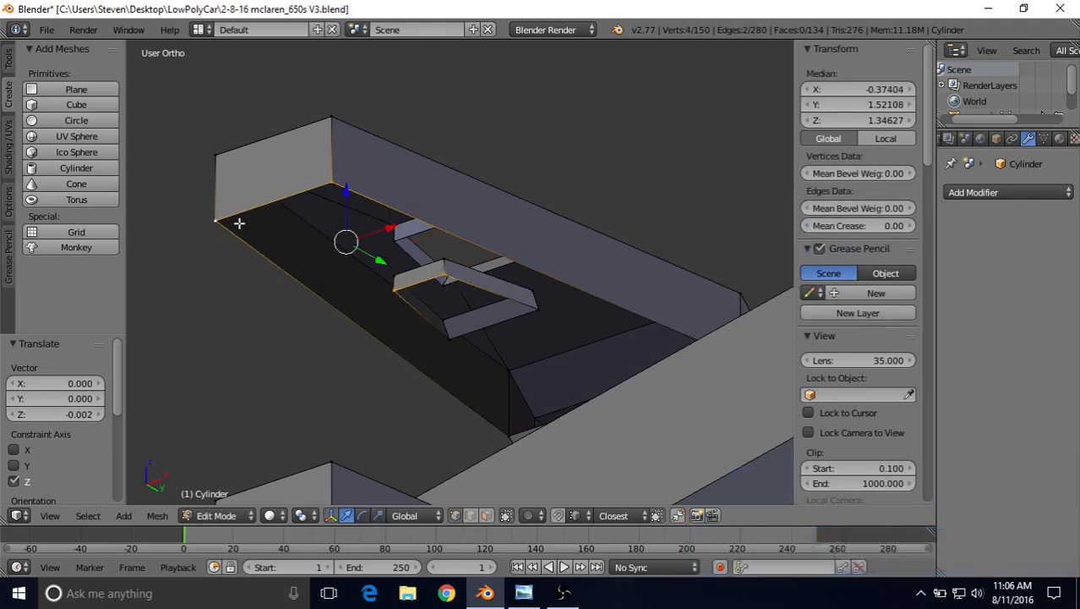
{"action": "key", "text": "f"}
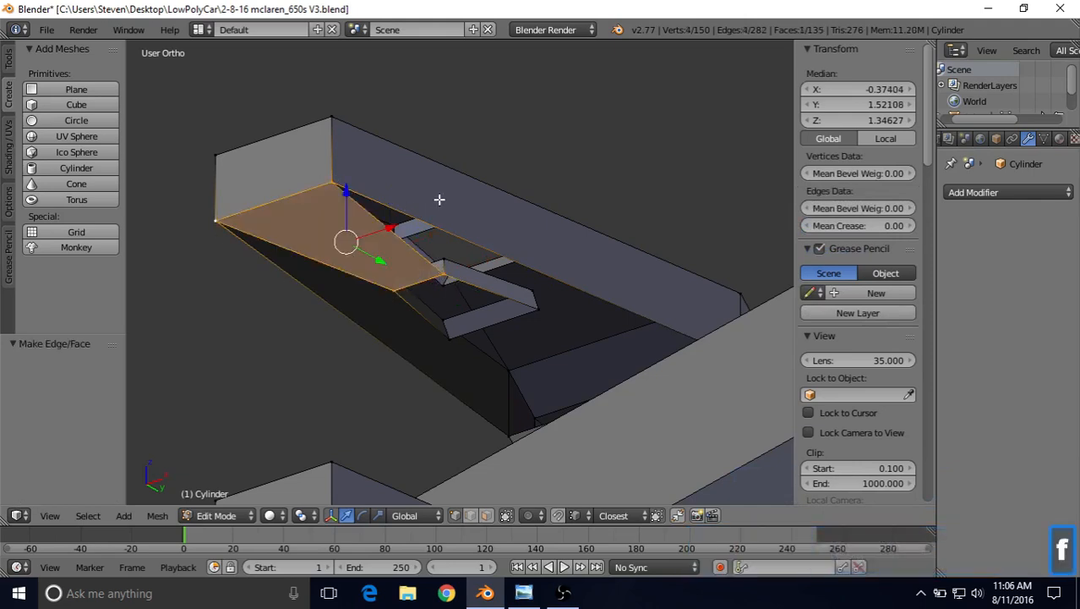
- Fill a face on the upper arm's underside between the ring's lower -X edge and the arm's long lower -X edge
{"action": "right_click", "coordinate": [216, 221]}
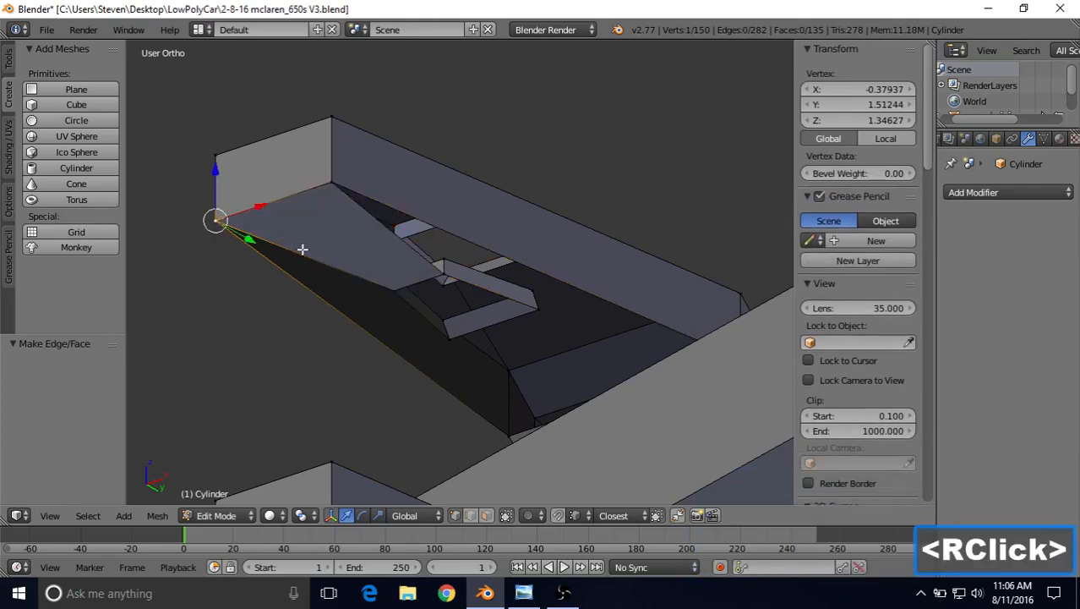
{"action": "right_click", "coordinate": [404, 291], "text": "shift"}
{"action": "right_click", "coordinate": [453, 339], "text": "shift"}
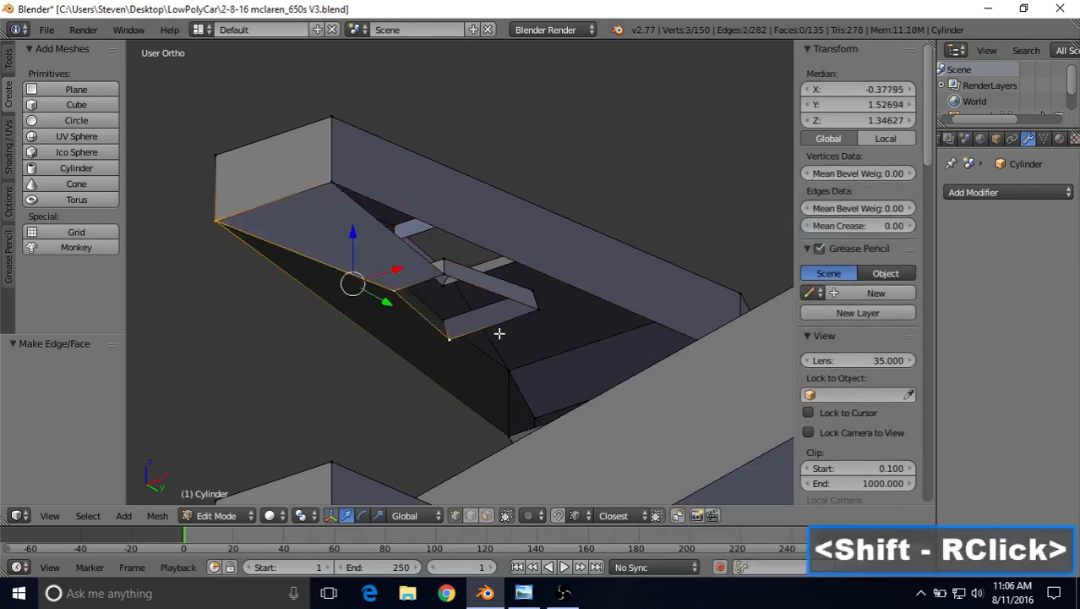
{"action": "middle_click_drag", "start_coordinate": [499, 333], "coordinate": [506, 369], "text": "shift"}
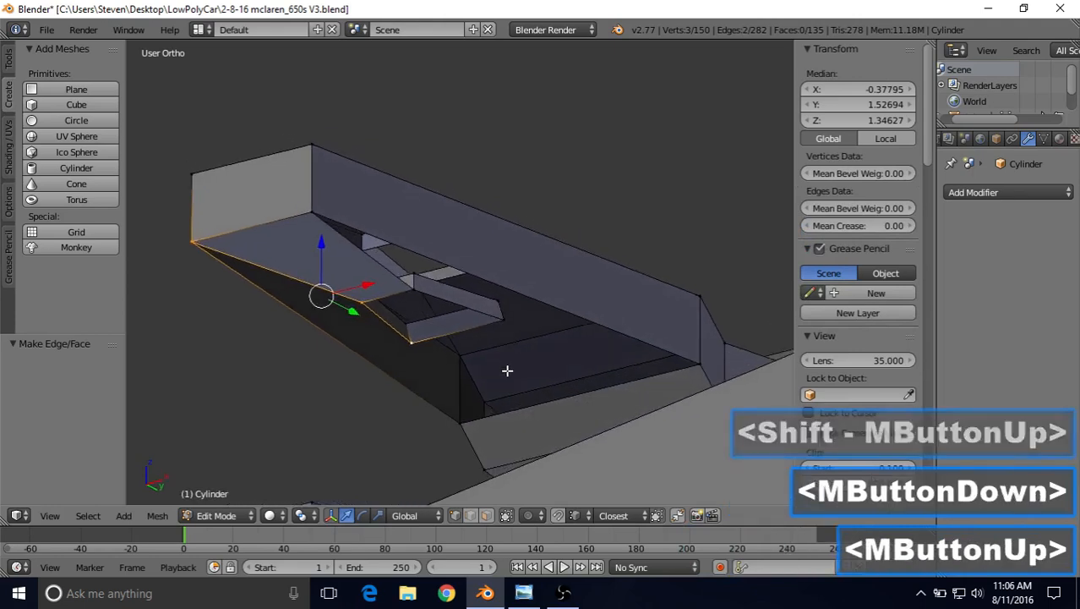
{"action": "right_click", "coordinate": [464, 415], "text": "shift"}
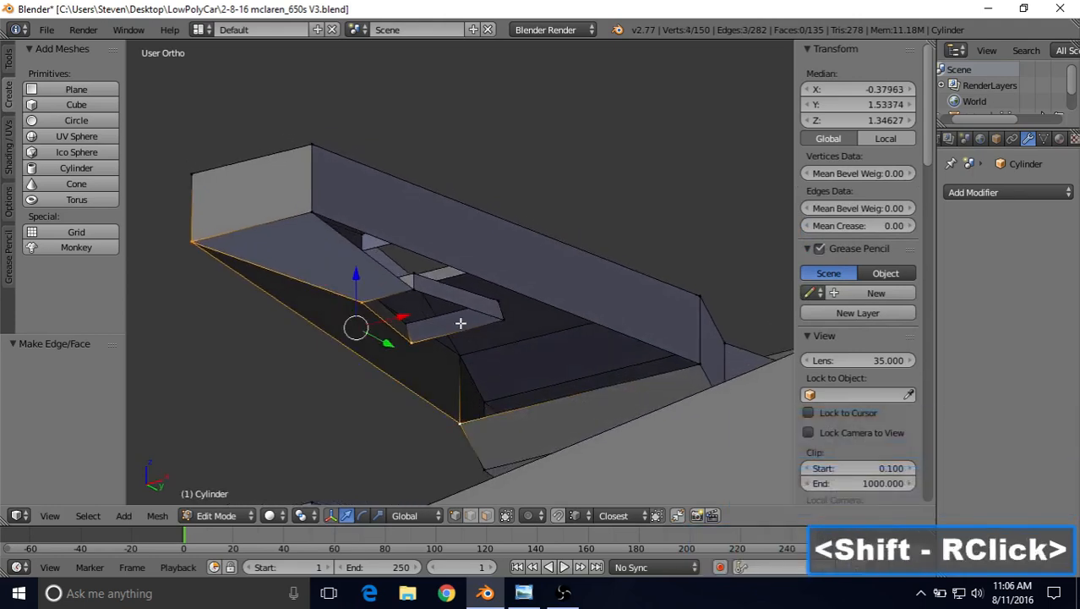
{"action": "key", "text": "f"}
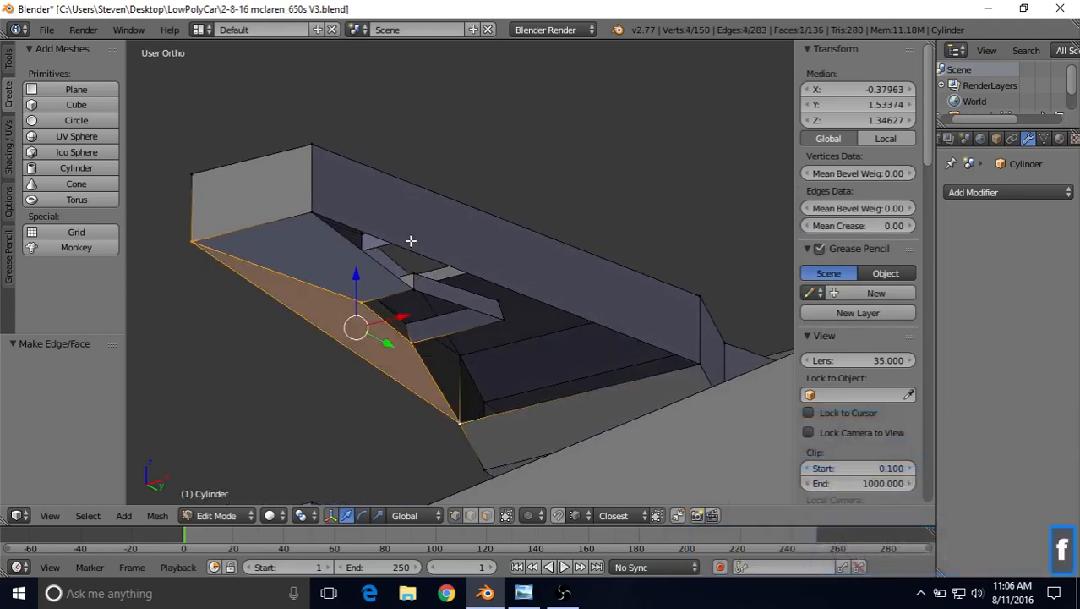
- Fill a face on the arm's underside between the ring's two base-side lower vertices and the two lower corners at the arm's base
{"action": "right_click", "coordinate": [414, 354]}
{"action": "right_click", "coordinate": [456, 420], "text": "shift"}
{"action": "right_click", "coordinate": [699, 367], "text": "shift"}
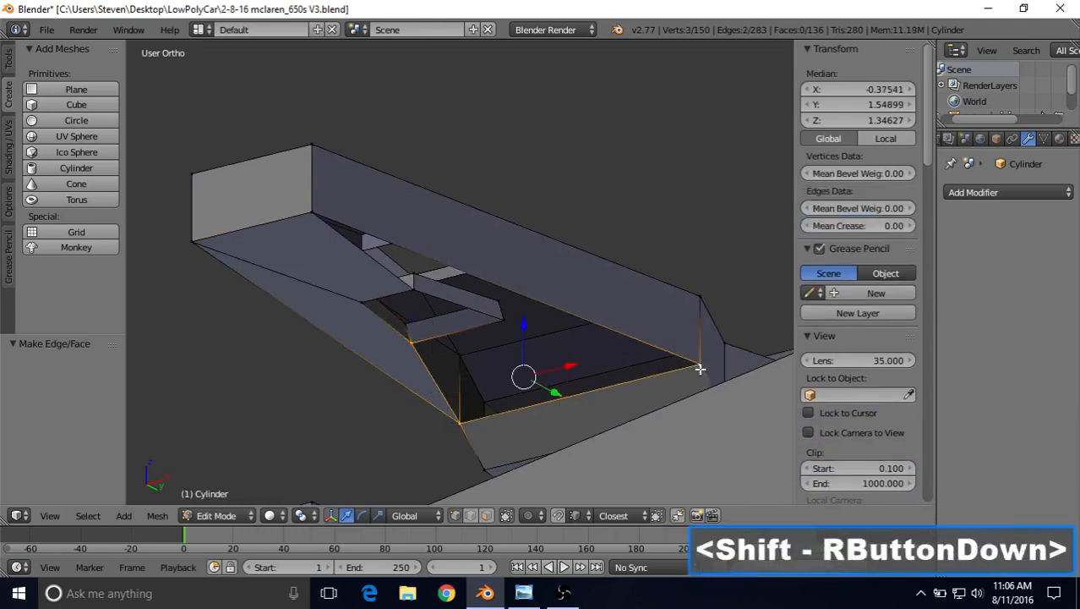
{"action": "right_click", "coordinate": [501, 323], "text": "shift"}
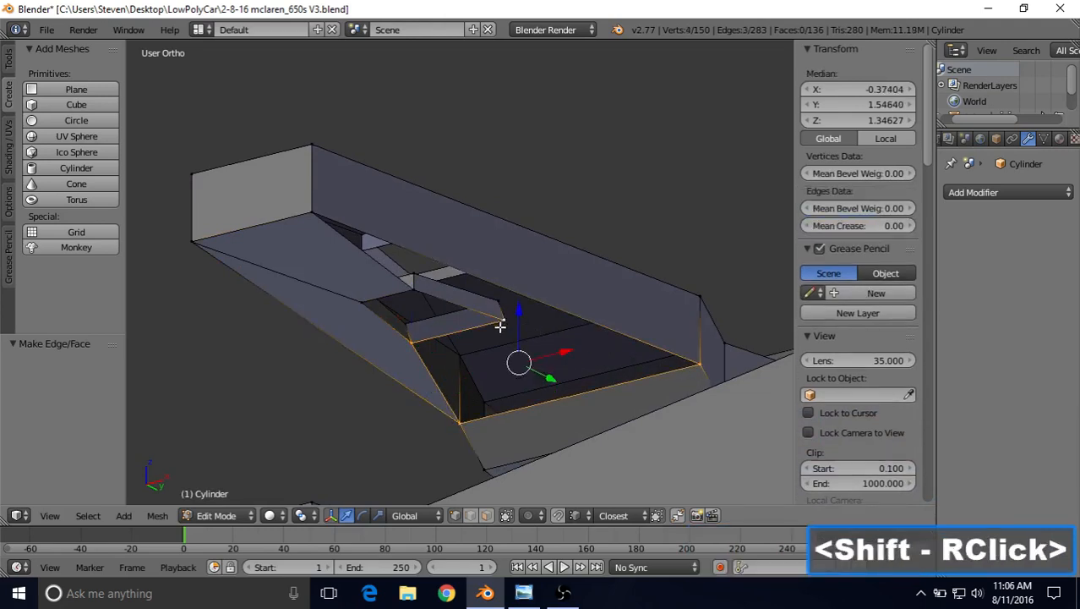
{"action": "key", "text": "f"}
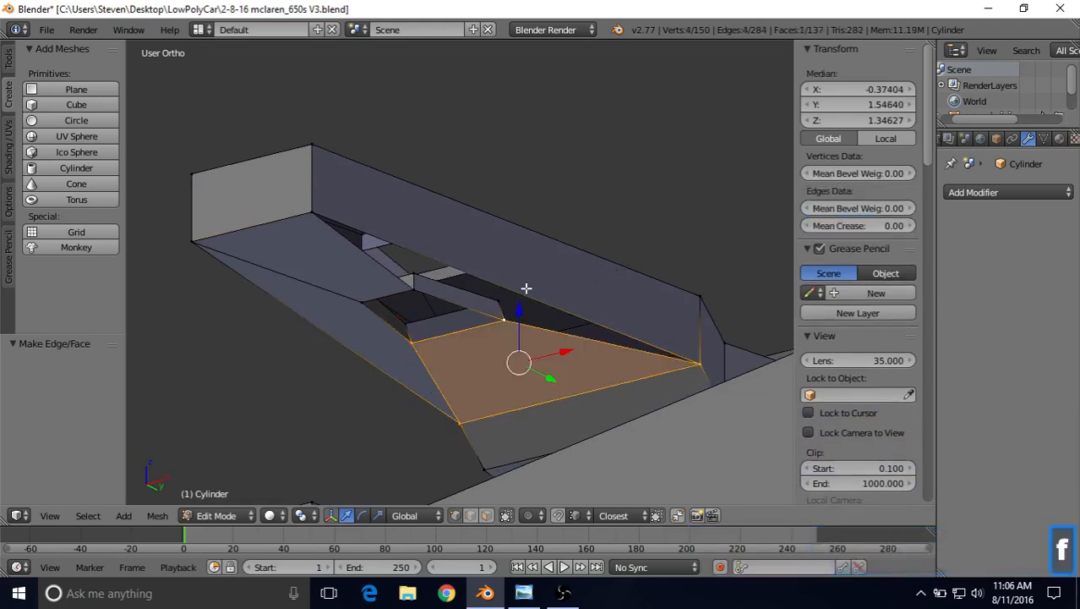
- Fill the remaining underside gap between the ring's lower +X edge and the arm's long lower +X edge
{"action": "right_click", "coordinate": [415, 292]}
{"action": "right_click", "coordinate": [504, 321], "text": "shift"}
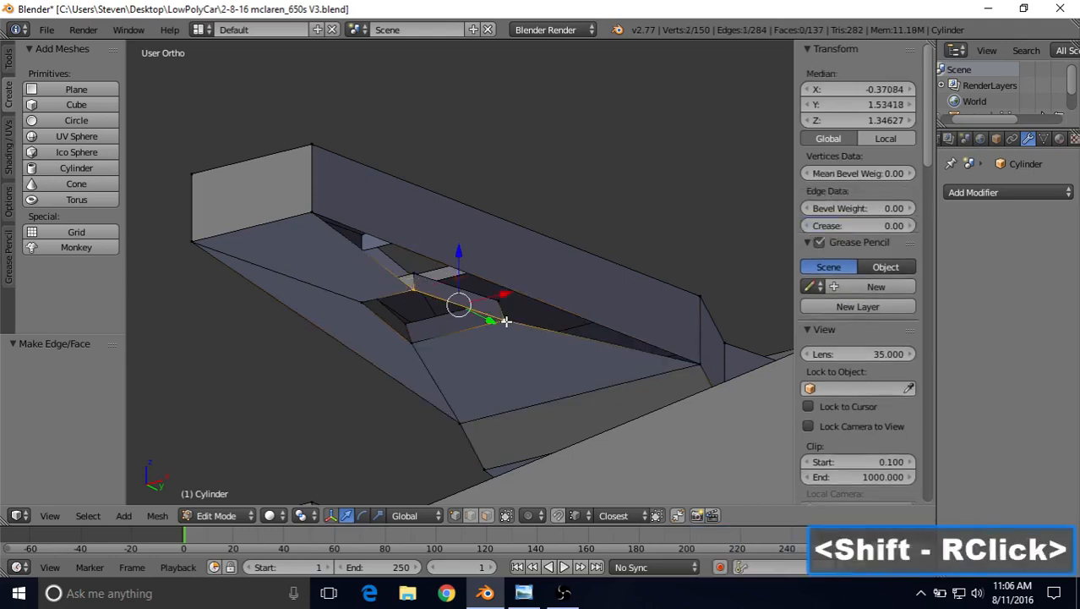
{"action": "right_click", "coordinate": [681, 351], "text": "shift"}
{"action": "right_click", "coordinate": [313, 211], "text": "shift"}
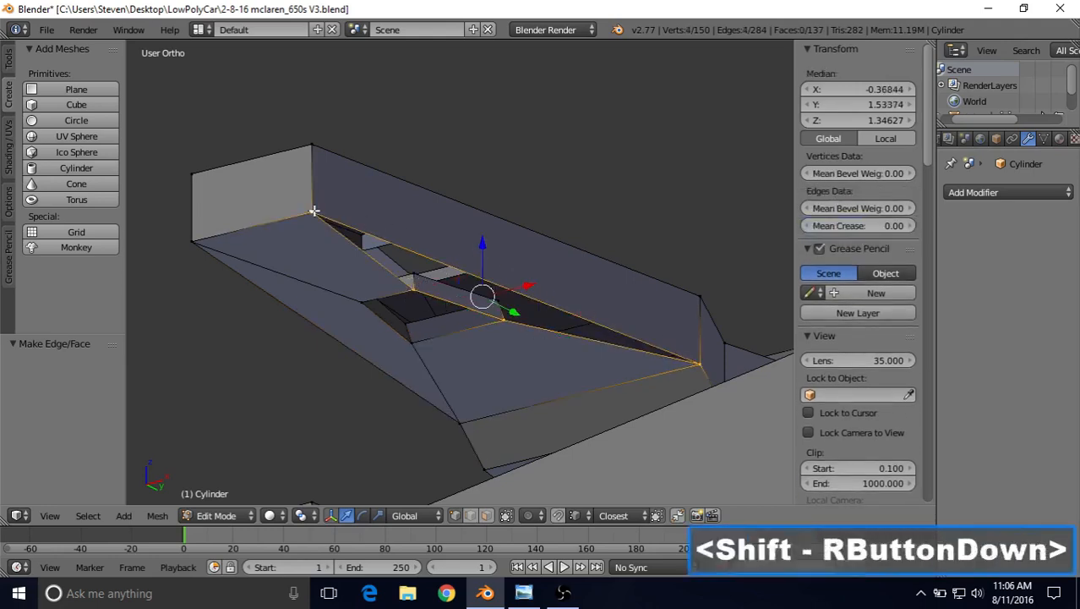
{"action": "key", "text": "f"}
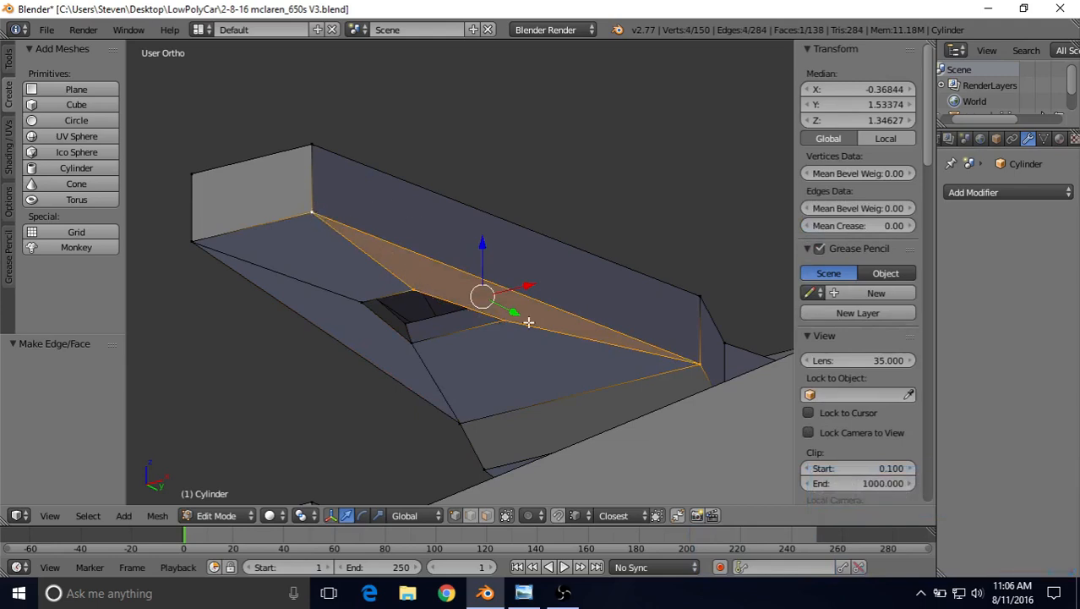
- Examine the upper arm's recesses from above and below to check how their walls line up
{"action": "middle_click_drag", "start_coordinate": [436, 237], "coordinate": [484, 388]}
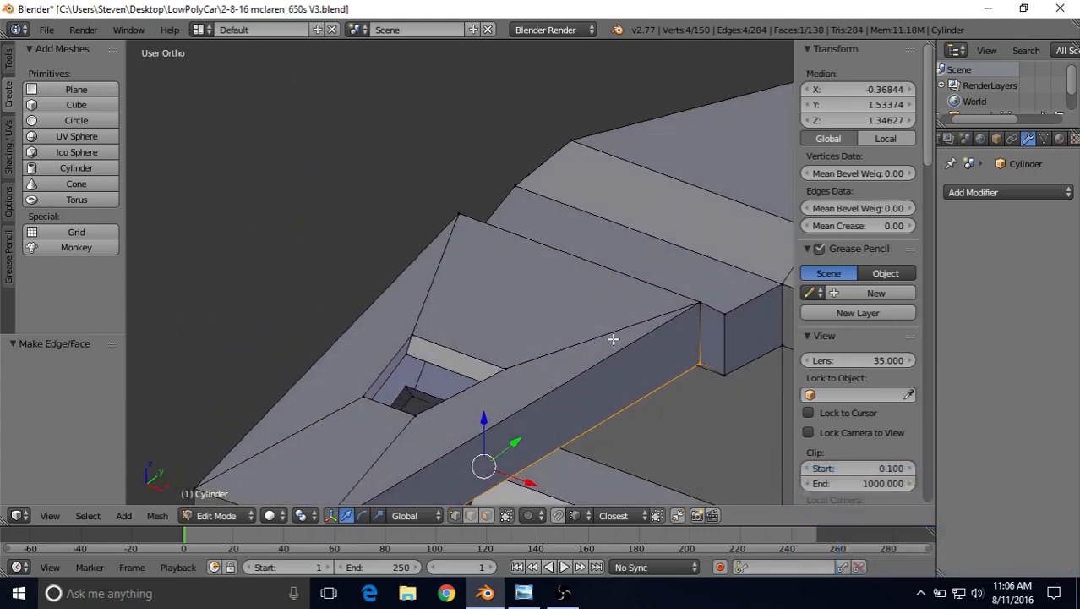
{"action": "middle_click_drag", "start_coordinate": [523, 333], "coordinate": [524, 214]}
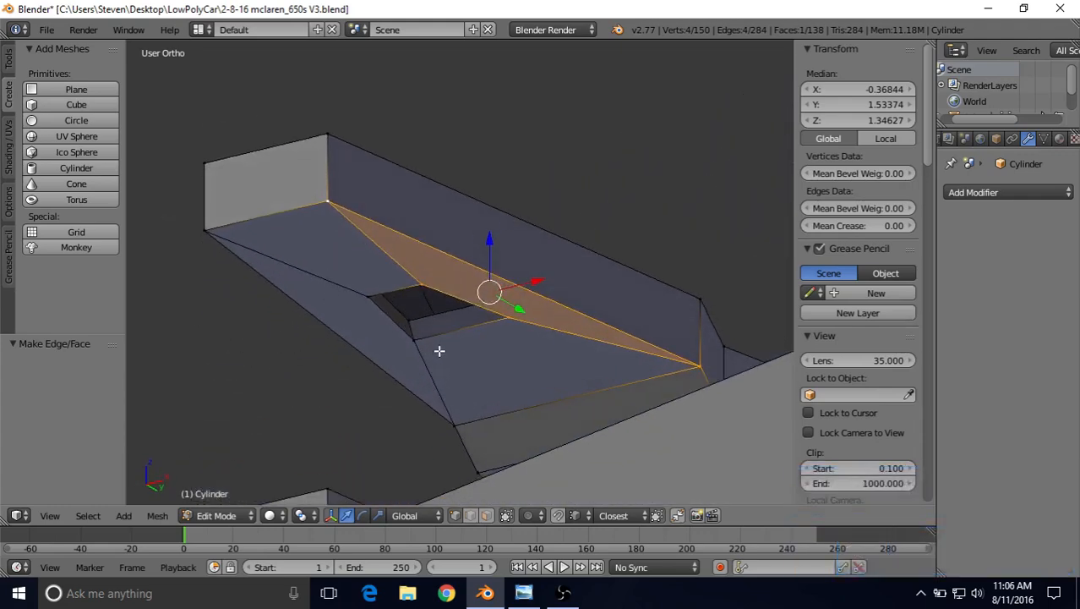
{"action": "middle_click_drag", "start_coordinate": [336, 213], "coordinate": [498, 179]}
{"action": "scroll", "coordinate": [486, 282], "scroll_direction": "down", "scroll_amount": 3}
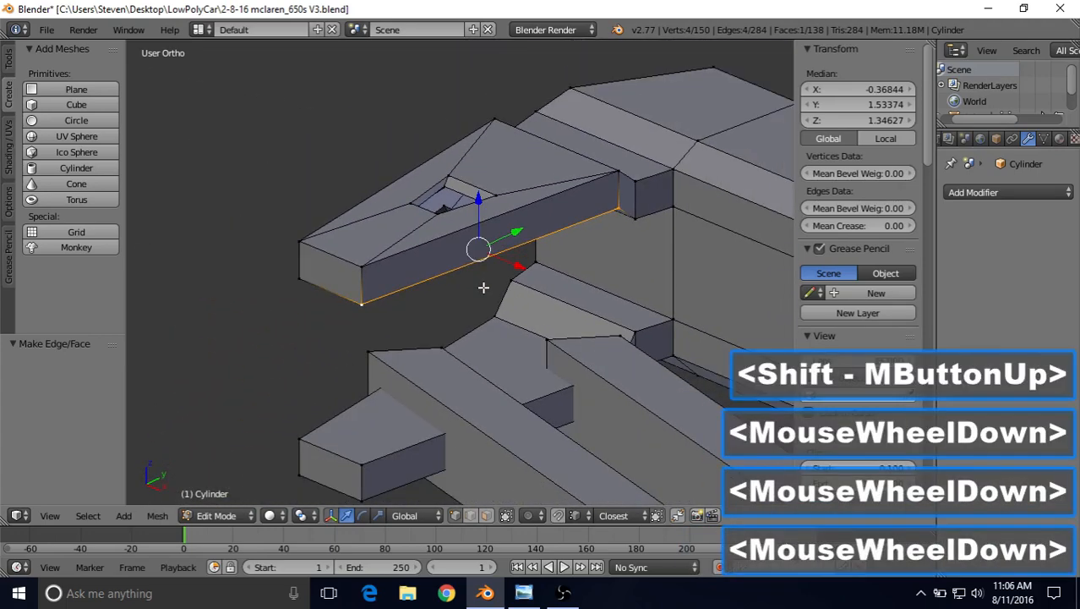
{"action": "middle_click_drag", "start_coordinate": [483, 317], "coordinate": [458, 294], "text": "shift"}
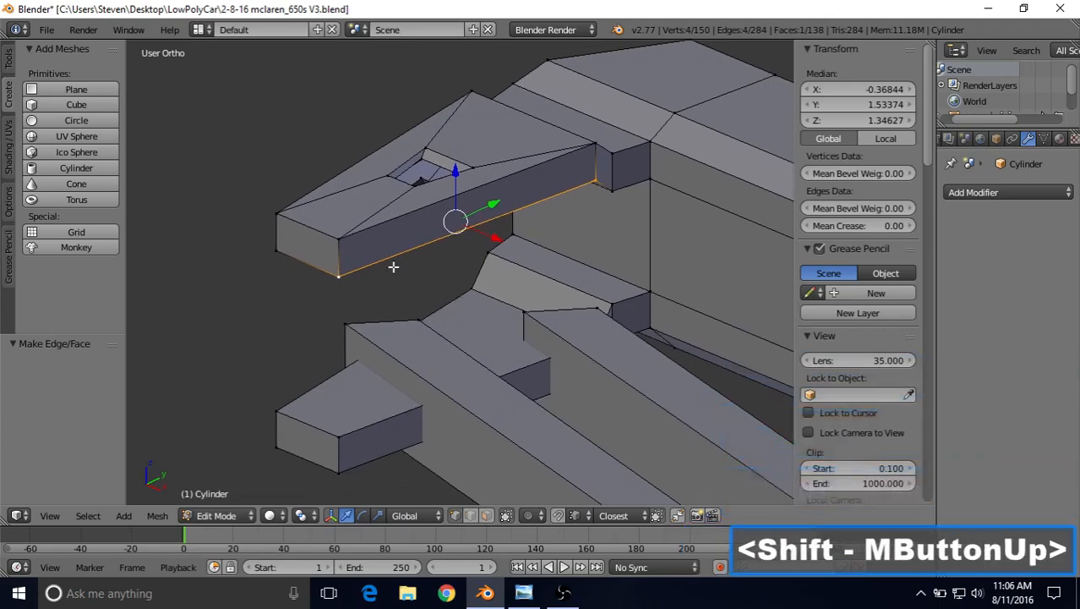
{"action": "middle_click_drag", "start_coordinate": [408, 201], "coordinate": [361, 241]}
{"action": "scroll", "coordinate": [350, 260], "scroll_direction": "up", "scroll_amount": 4}
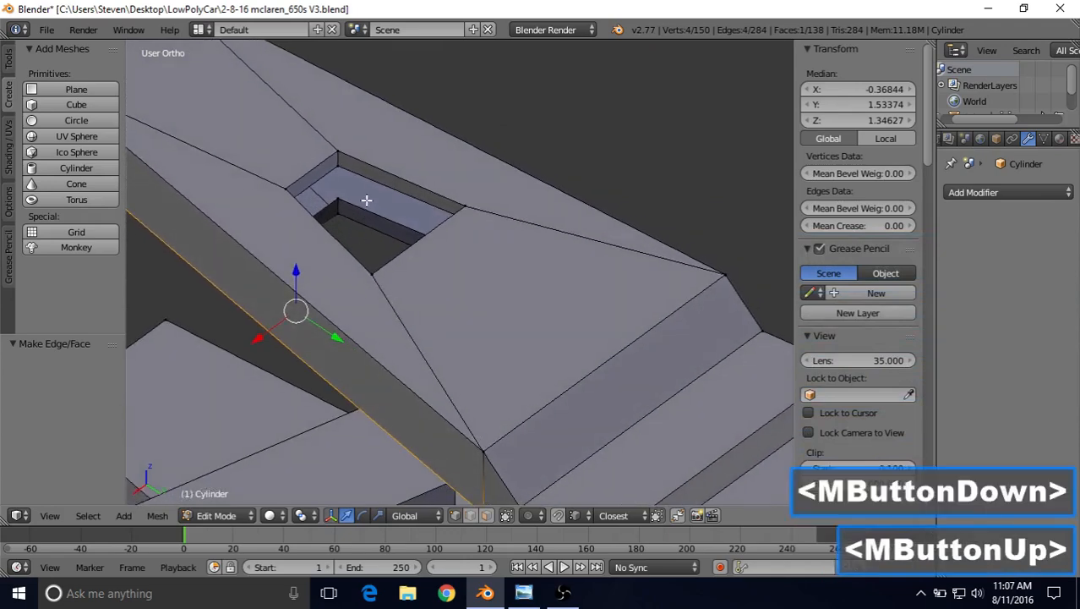
- Select the inner rims of the upper and lower recesses and join them with Bridge Edge Loops, using wireframe shading to check the selection
{"action": "key", "text": "alt"}
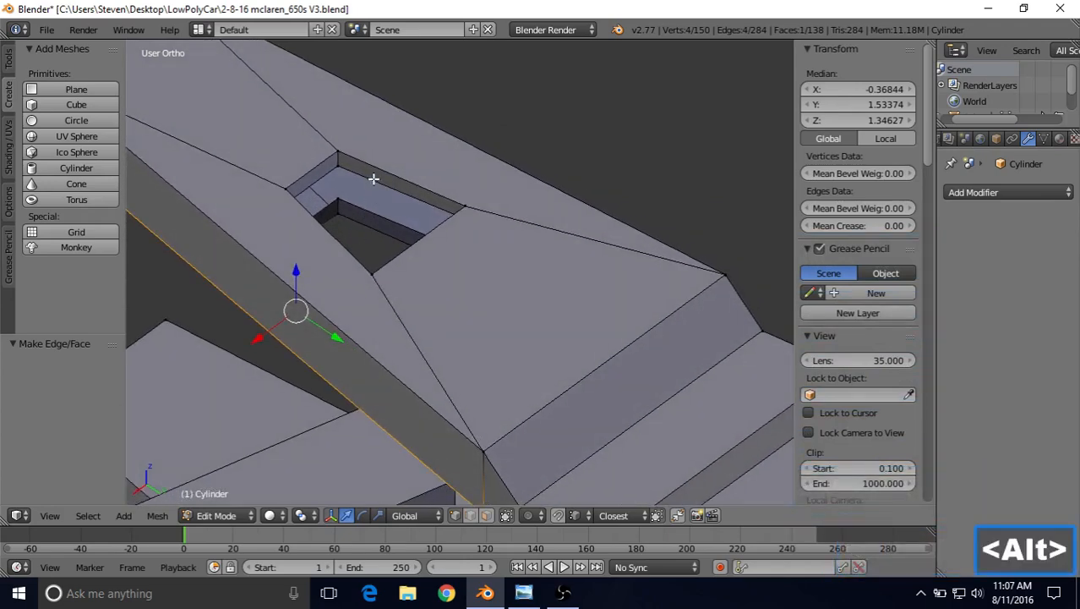
{"action": "right_click", "coordinate": [373, 178], "text": "alt"}
{"action": "middle_click_drag", "start_coordinate": [395, 204], "coordinate": [315, 212]}
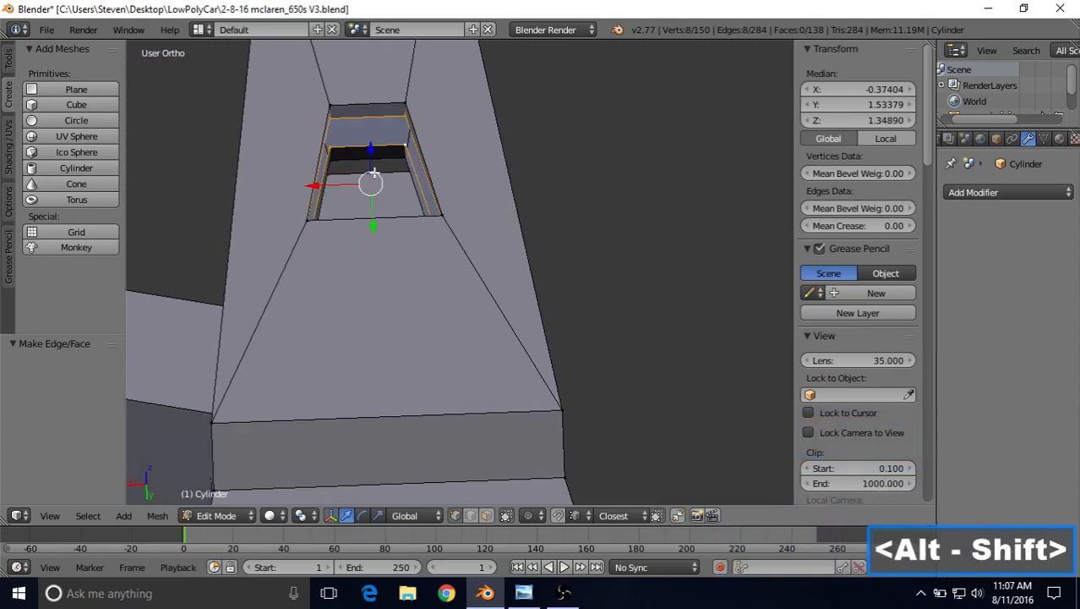
{"action": "middle_click_drag", "start_coordinate": [373, 173], "coordinate": [449, 138]}
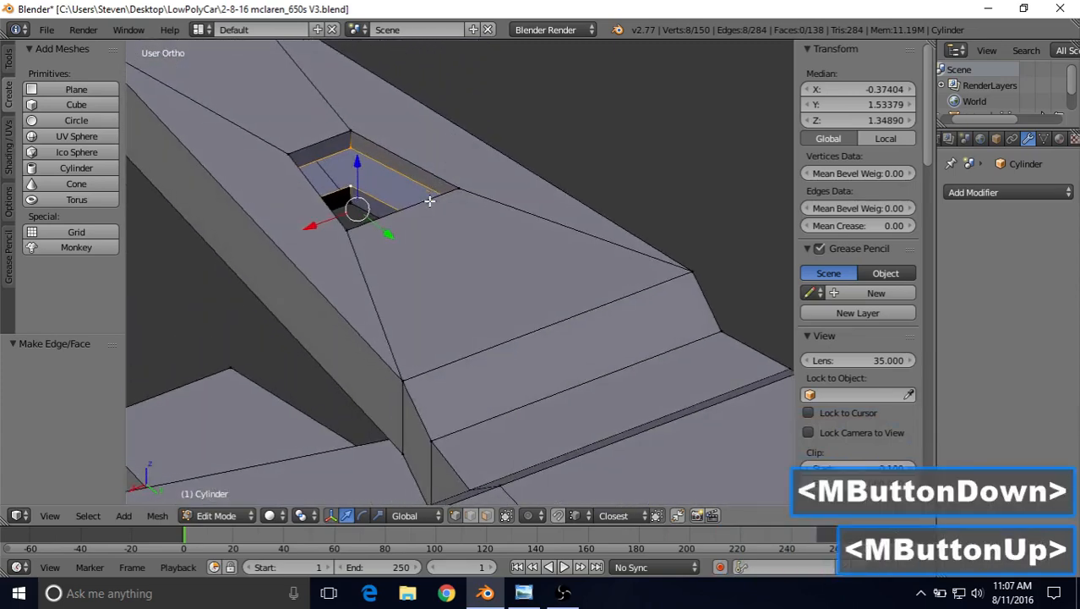
{"action": "key", "text": "z"}
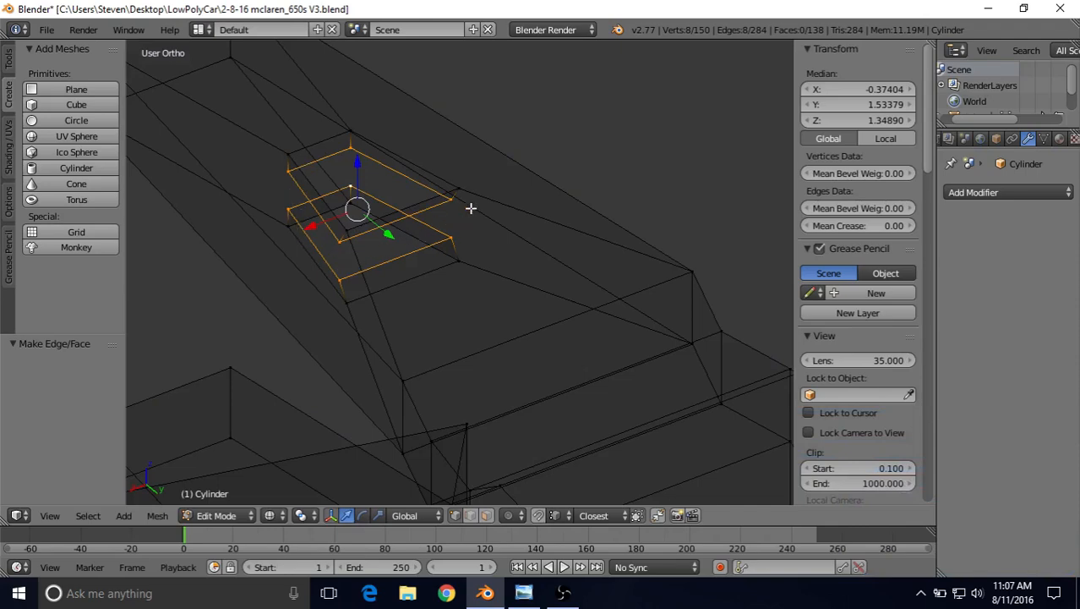
{"action": "middle_click_drag", "start_coordinate": [471, 208], "coordinate": [583, 146]}
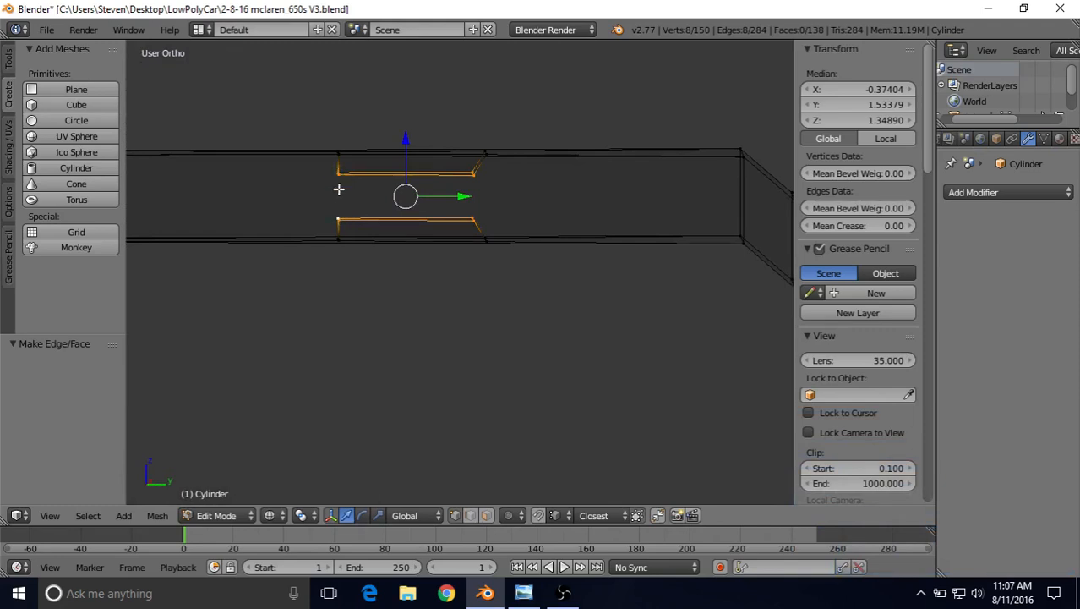
{"action": "left_click", "coordinate": [172, 516]}
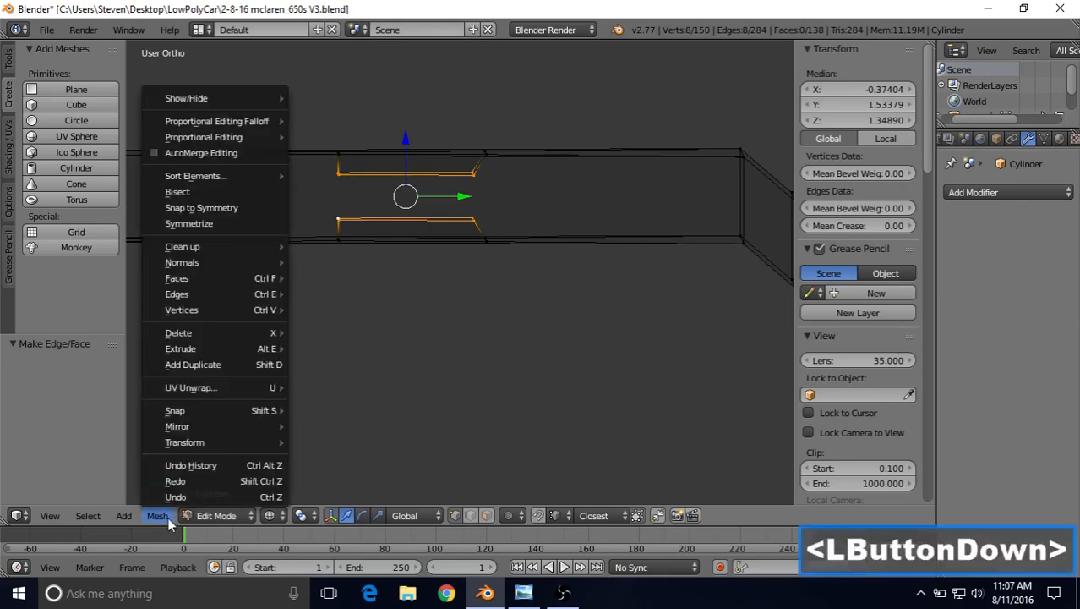
{"action": "mouse_move", "coordinate": [197, 300]}
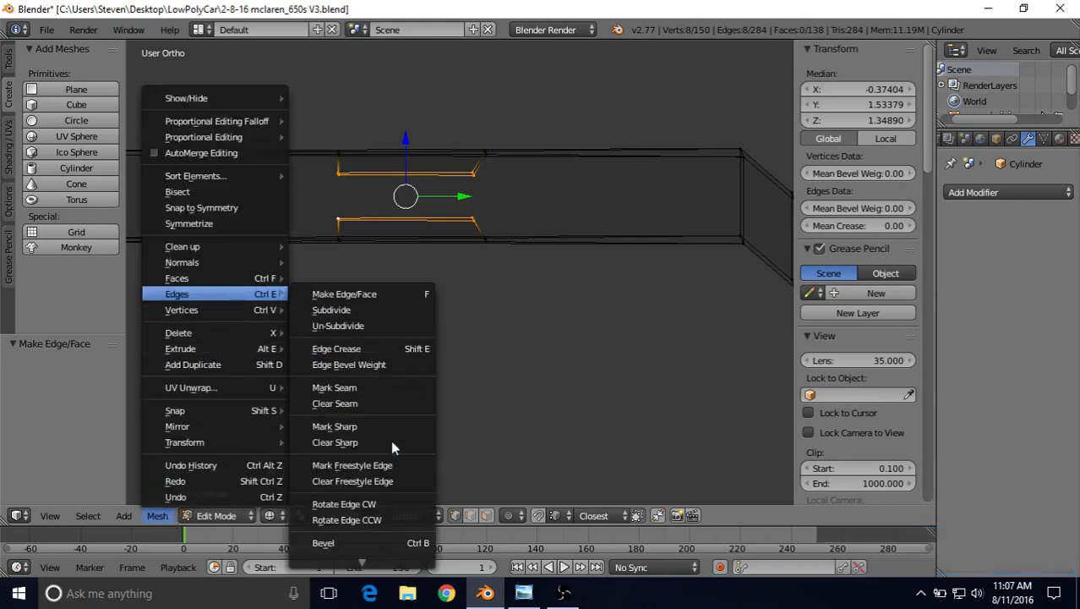
{"action": "mouse_move", "coordinate": [372, 564]}
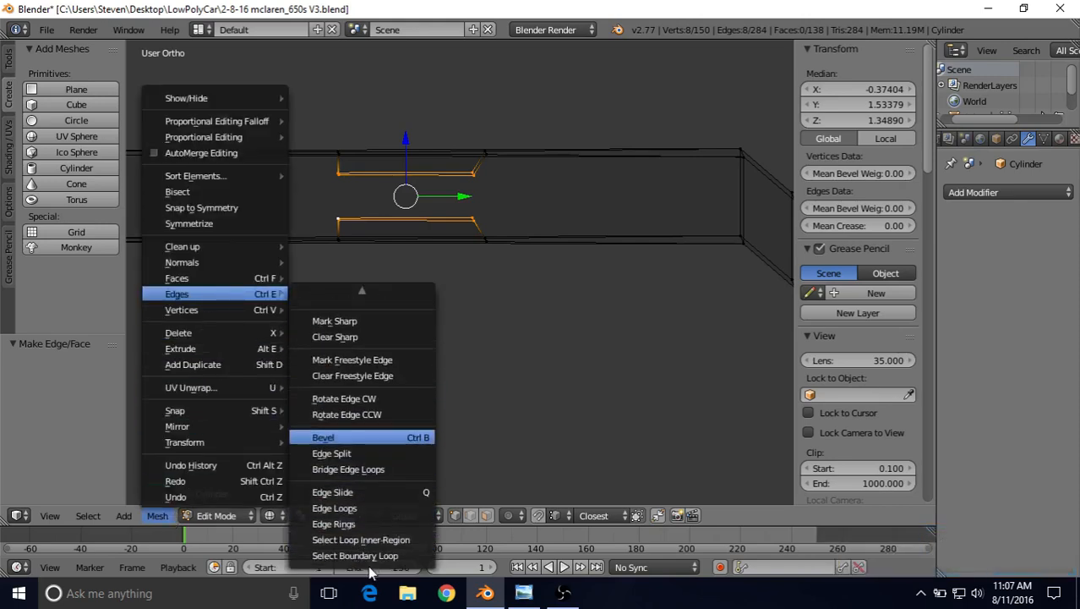
{"action": "left_click", "coordinate": [380, 469]}
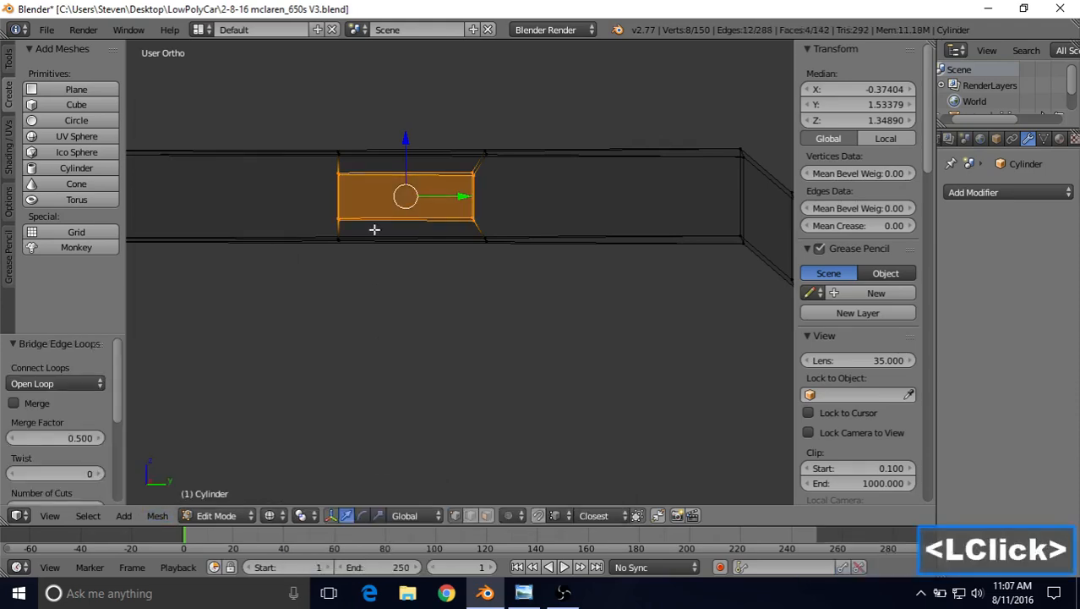
{"action": "mouse_move", "coordinate": [406, 154]}
{"action": "middle_mouse_down"}
{"action": "mouse_move", "coordinate": [393, 225]}
{"action": "mouse_move", "coordinate": [345, 241]}
{"action": "middle_mouse_up"}
{"action": "key", "text": "z"}
- Inspect the bridged walls of the upper arm's opening in Object Mode and return to Edit Mode
{"action": "key", "text": "Tab"}
{"action": "scroll", "coordinate": [343, 243], "scroll_direction": "down", "scroll_amount": 2}
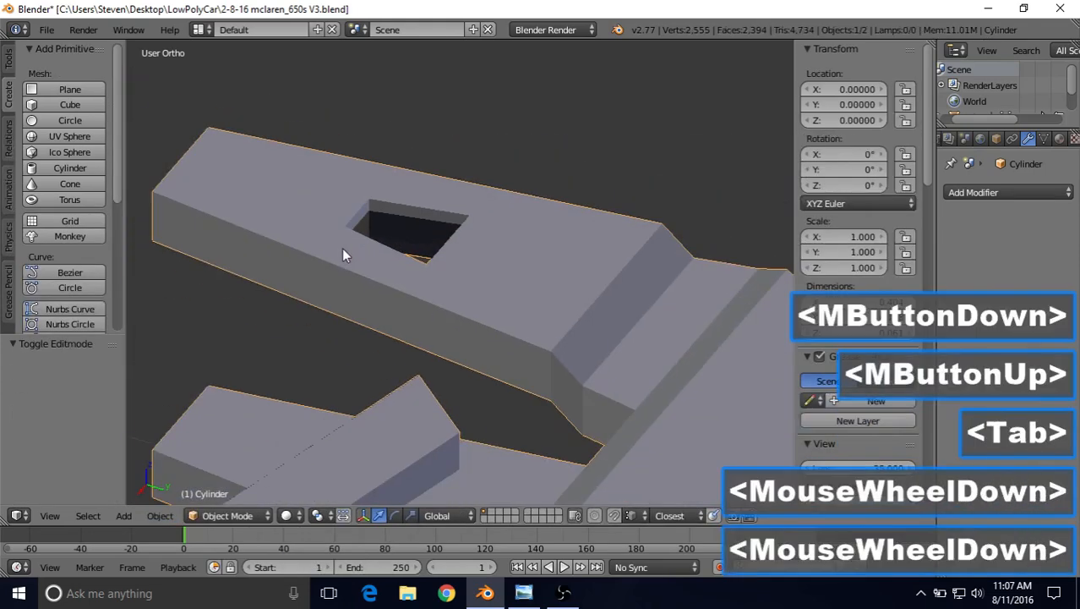
{"action": "middle_click_drag", "start_coordinate": [416, 228], "coordinate": [358, 227]}
{"action": "middle_click_drag", "start_coordinate": [403, 280], "coordinate": [369, 394]}
{"action": "key", "text": "Tab"}
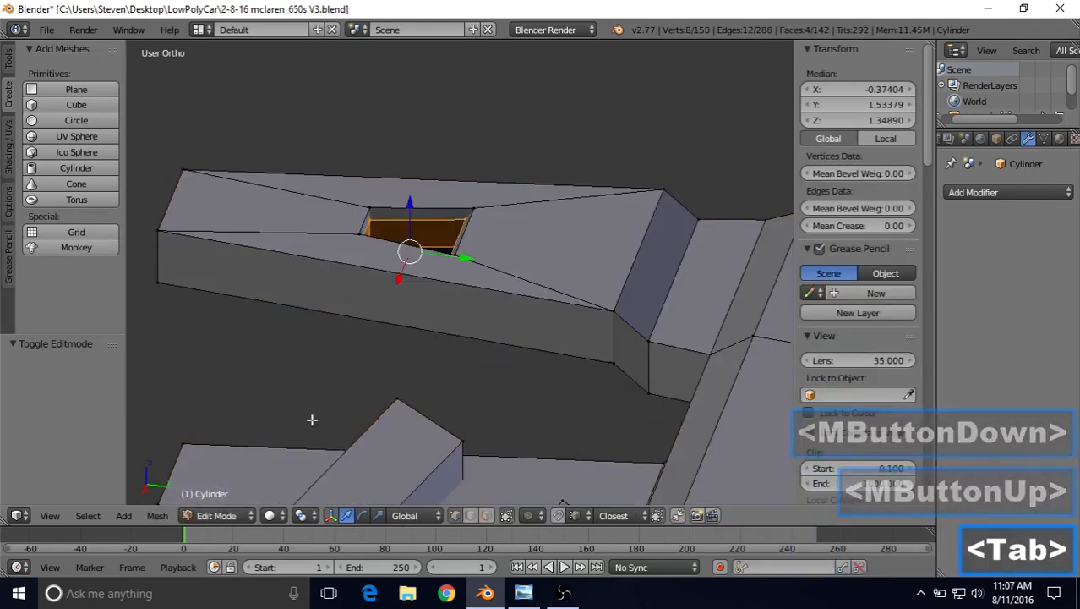
- Recalculate the normals of the whole bracket mesh to the outside and check the opening's inner walls in Object Mode
{"action": "middle_click_drag", "start_coordinate": [399, 251], "coordinate": [475, 254]}
{"action": "scroll", "coordinate": [446, 260], "scroll_direction": "down", "scroll_amount": 5}
{"action": "scroll", "coordinate": [474, 255], "scroll_direction": "up", "scroll_amount": 2}
{"action": "key", "text": "a"}
{"action": "key", "text": "a"}
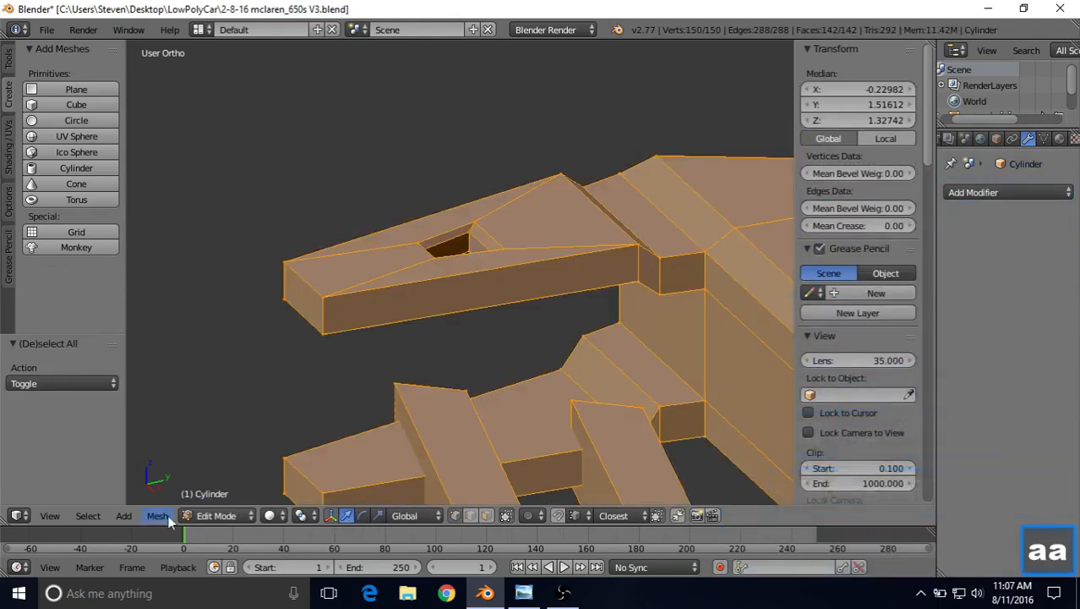
{"action": "left_click", "coordinate": [159, 517]}
{"action": "left_click", "coordinate": [232, 263]}
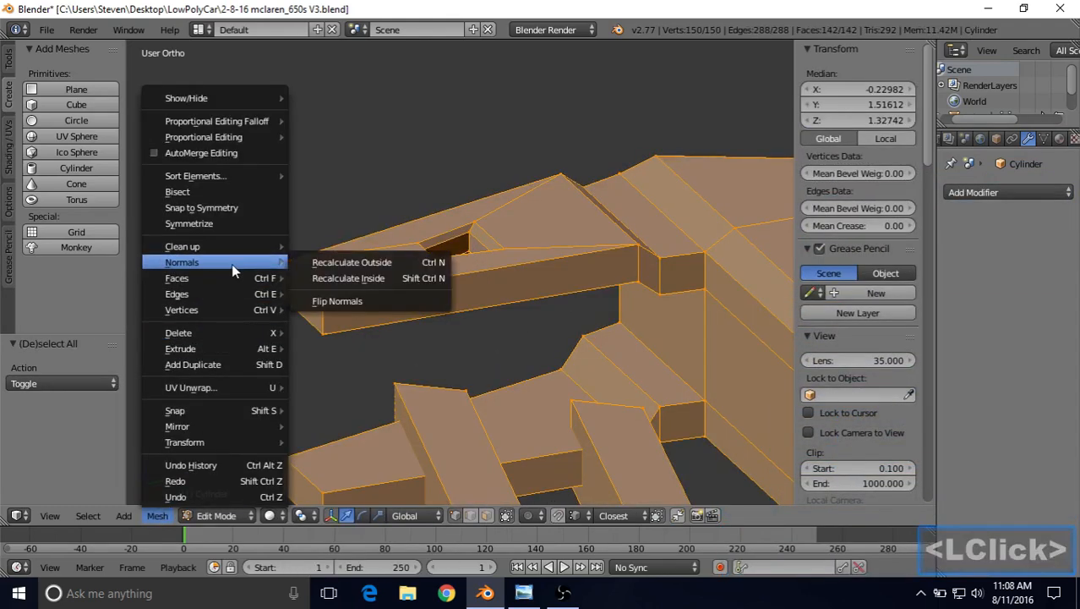
{"action": "left_click", "coordinate": [308, 263]}
{"action": "scroll", "coordinate": [418, 326], "scroll_direction": "down", "scroll_amount": 2}
{"action": "scroll", "coordinate": [419, 323], "scroll_direction": "up", "scroll_amount": 4}
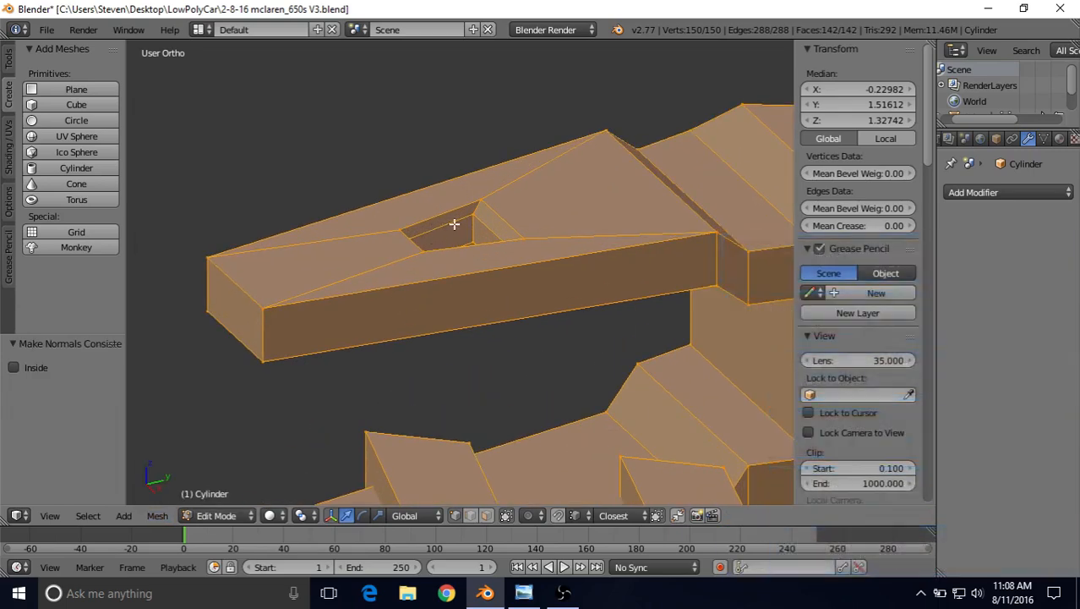
{"action": "key", "text": "Tab"}
{"action": "middle_click_drag", "start_coordinate": [441, 238], "coordinate": [282, 242]}
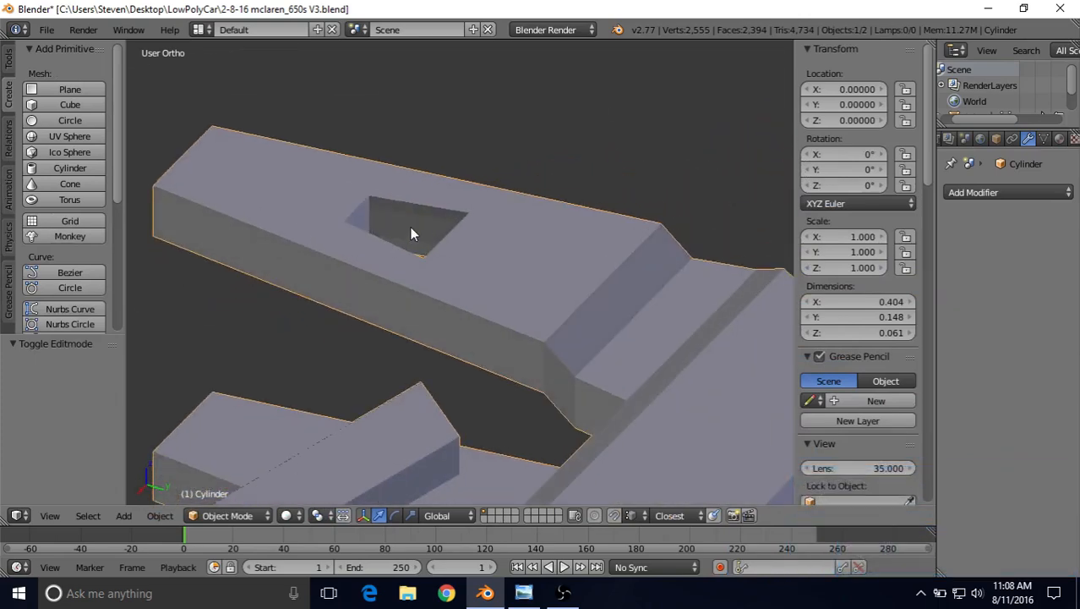
{"action": "middle_click_drag", "start_coordinate": [417, 214], "coordinate": [537, 222]}
{"action": "key", "text": "Tab"}
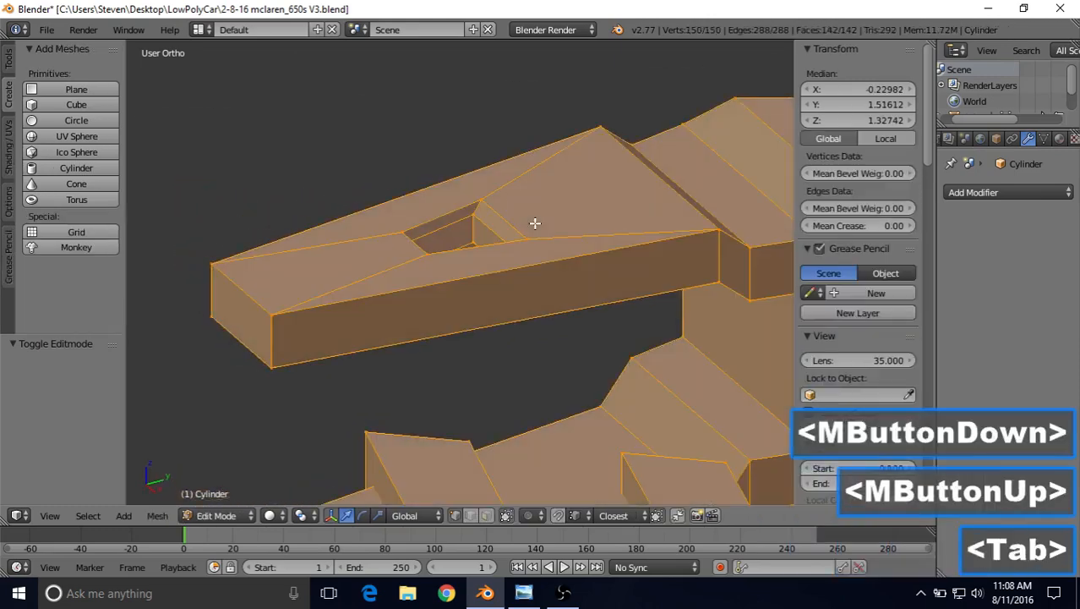
- Select the top and bottom faces of the lower arm in face select mode and delete them
{"action": "left_click", "coordinate": [487, 516]}
{"action": "scroll", "coordinate": [501, 295], "scroll_direction": "down", "scroll_amount": 3}
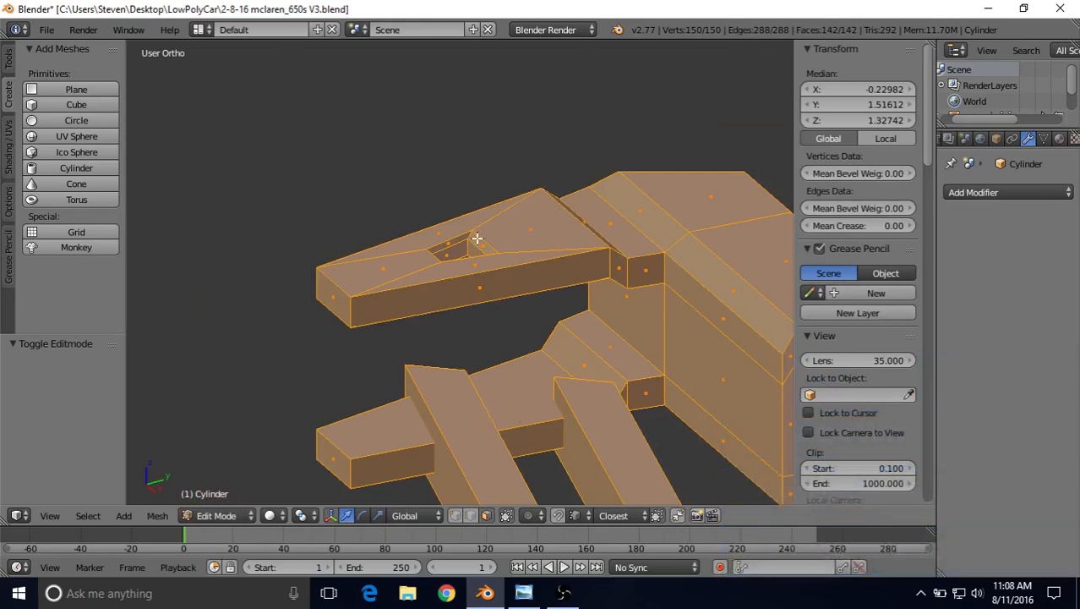
{"action": "middle_click_drag", "start_coordinate": [520, 387], "coordinate": [494, 362], "text": "shift"}
{"action": "right_click", "coordinate": [493, 322]}
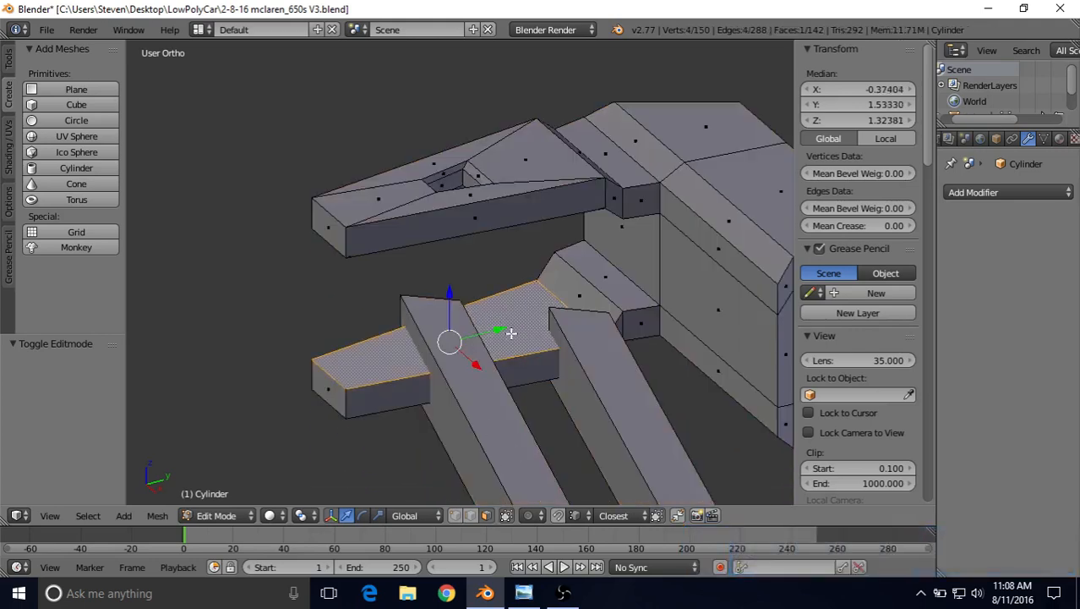
{"action": "middle_click_drag", "start_coordinate": [497, 329], "coordinate": [448, 271]}
{"action": "right_click", "coordinate": [498, 363], "text": "shift"}
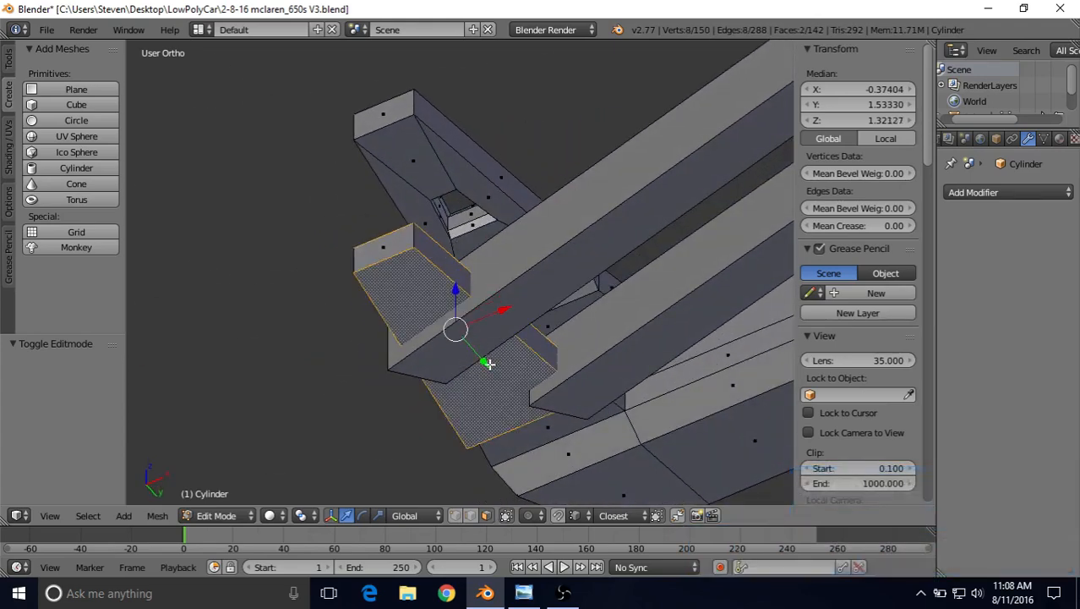
{"action": "key", "text": "Delete"}
{"action": "left_click", "coordinate": [488, 364]}
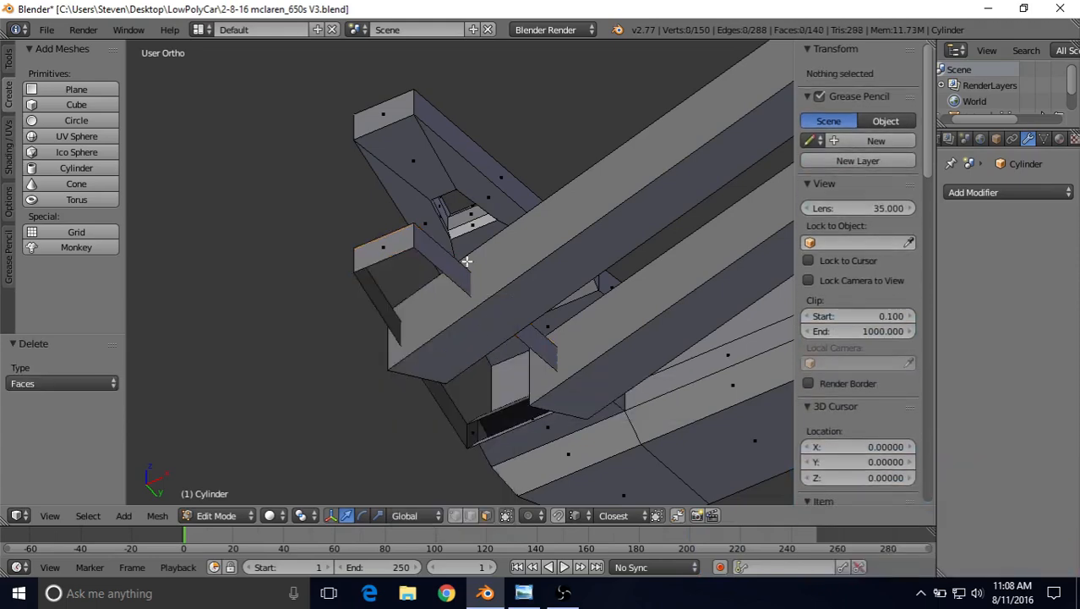
- Select the four top faces of the upper arm around the opening together with the opening's inner wall loops
{"action": "middle_click_drag", "start_coordinate": [458, 219], "coordinate": [425, 351]}
{"action": "right_click", "coordinate": [414, 191]}
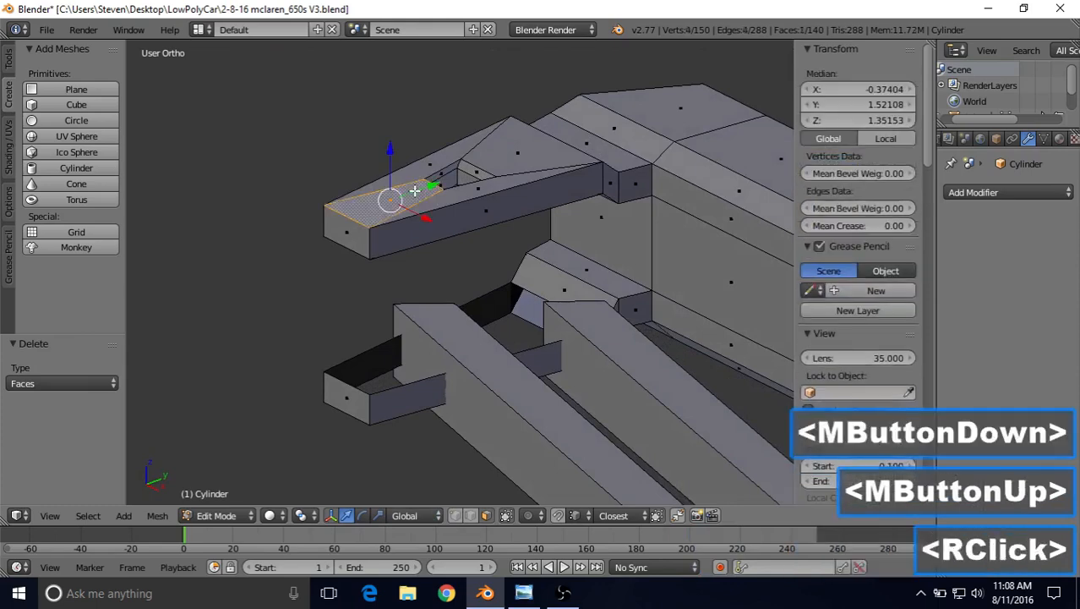
{"action": "right_click", "coordinate": [434, 169], "text": "shift"}
{"action": "right_click", "coordinate": [500, 174], "text": "shift"}
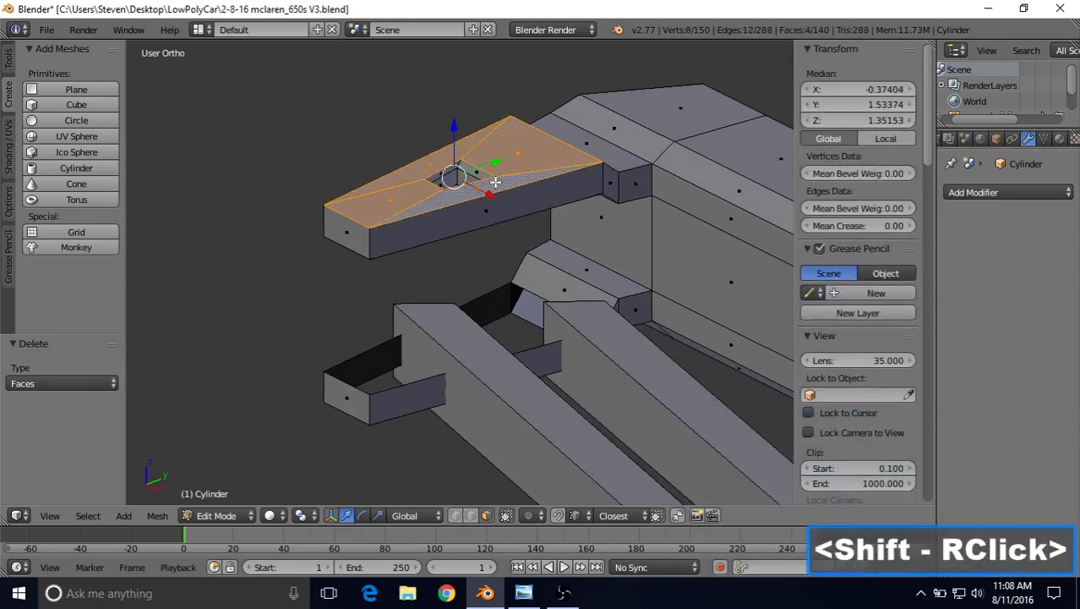
{"action": "middle_click_drag", "start_coordinate": [495, 183], "coordinate": [409, 252], "text": "shift"}
{"action": "scroll", "coordinate": [451, 246], "scroll_direction": "up", "scroll_amount": 4}
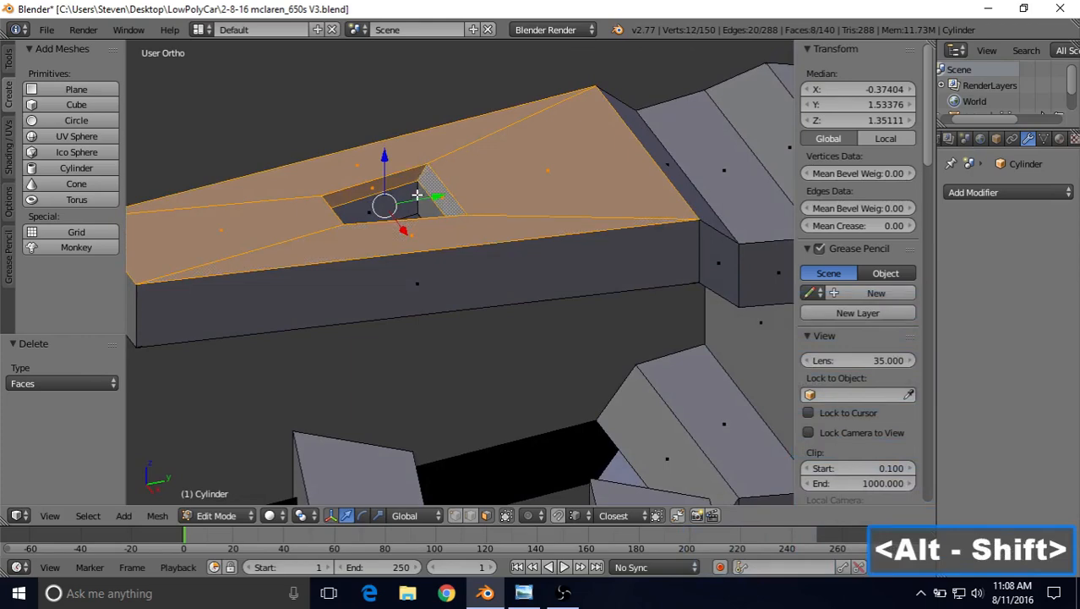
{"action": "middle_click_drag", "start_coordinate": [416, 199], "coordinate": [331, 201]}
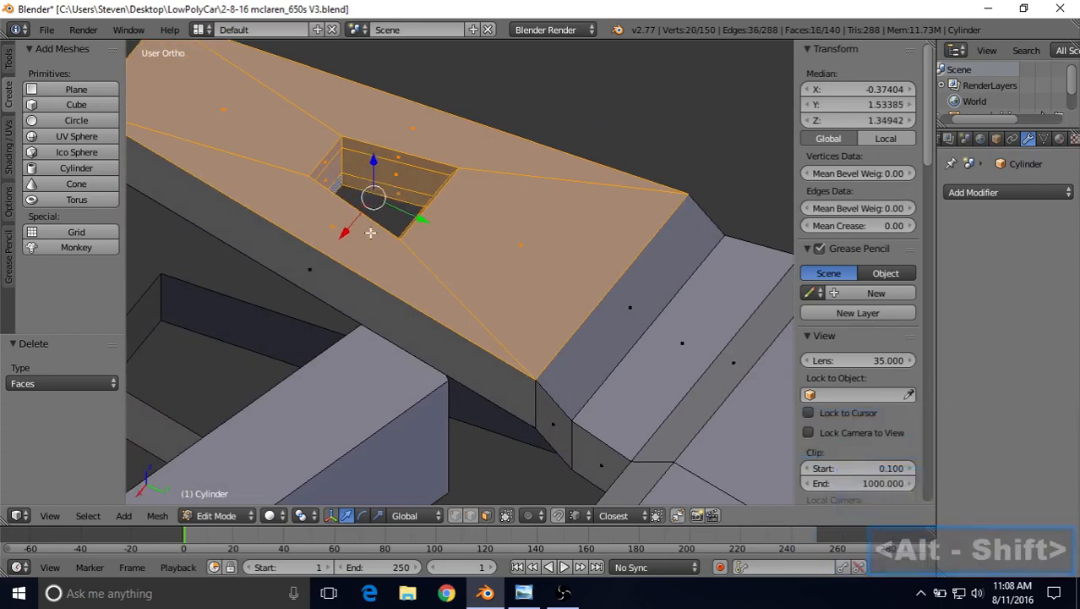
{"action": "middle_click_drag", "start_coordinate": [370, 232], "coordinate": [464, 204]}
{"action": "scroll", "coordinate": [464, 203], "scroll_direction": "down", "scroll_amount": 2}
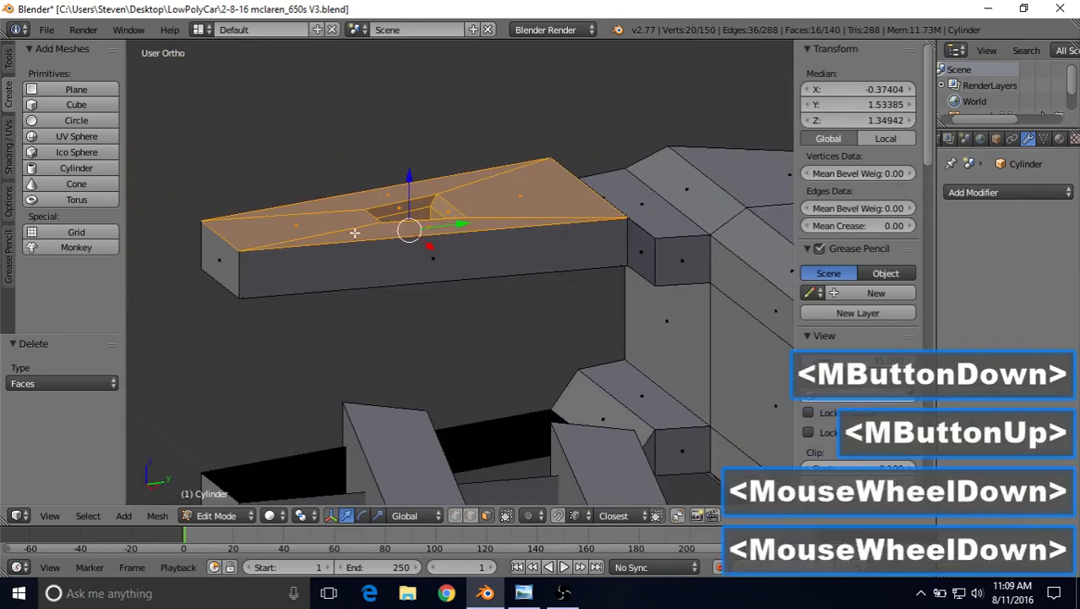
{"action": "right_click", "coordinate": [429, 252], "text": "shift"}
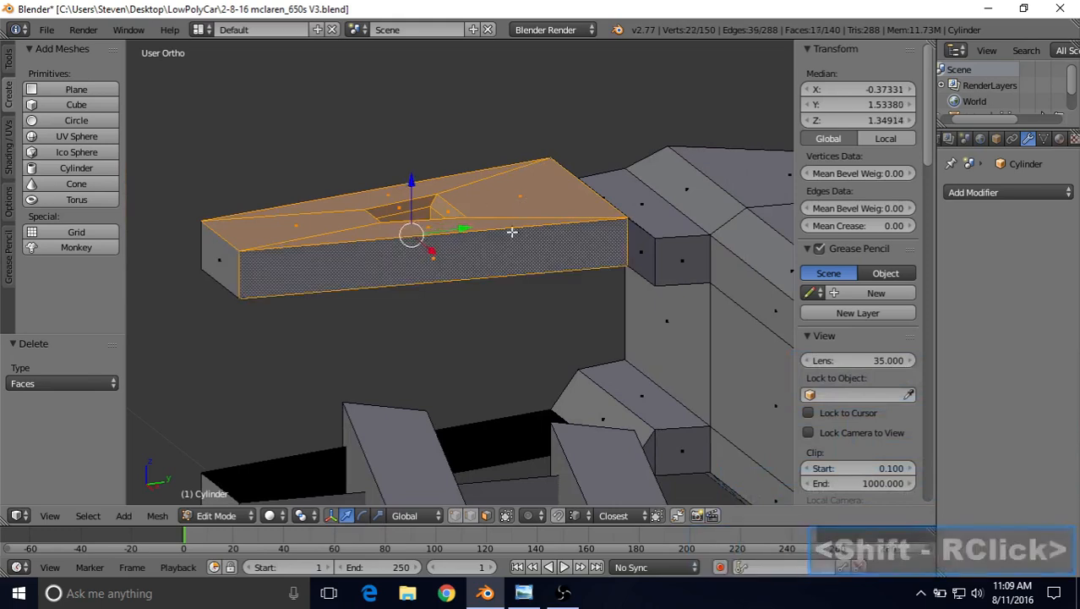
{"action": "key", "text": "ctrl"}
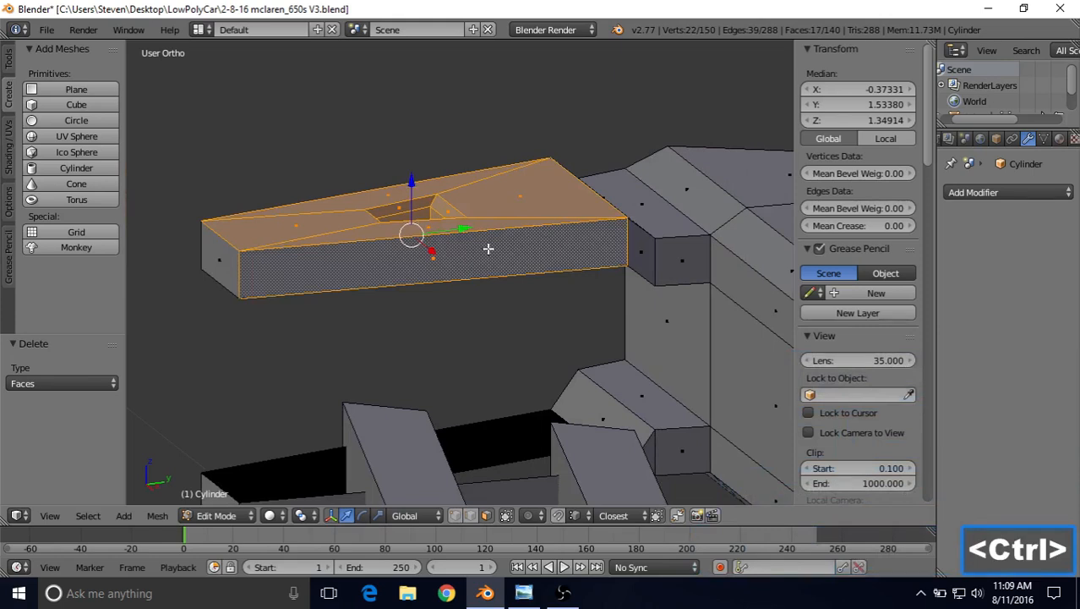
{"action": "key", "text": "ctrl+z"}
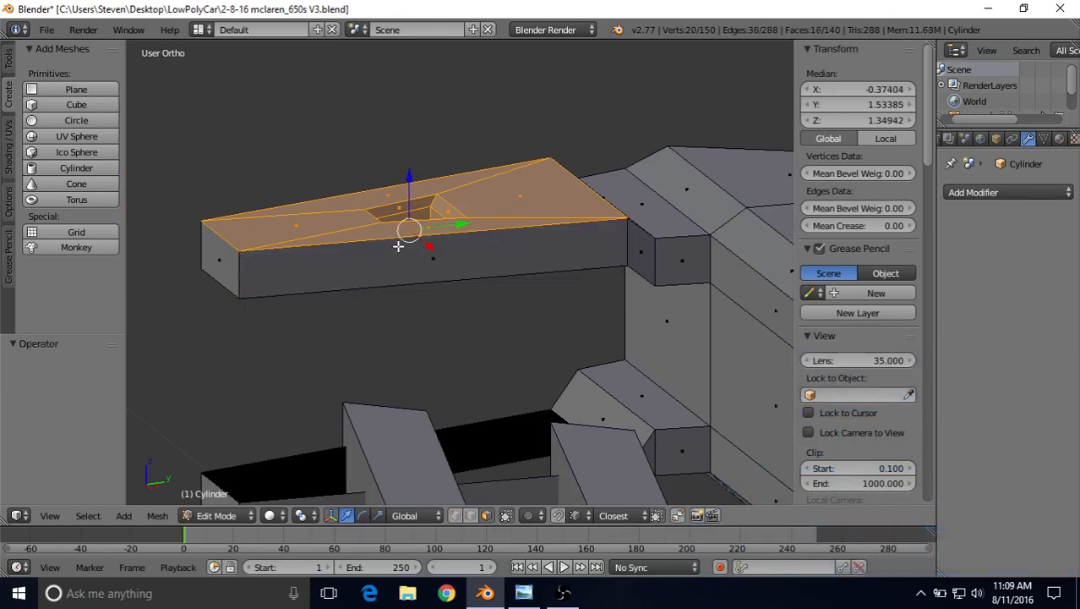
- Add the four underside faces around the upper arm's opening to the selection
{"action": "middle_click_drag", "start_coordinate": [403, 207], "coordinate": [488, 136]}
{"action": "scroll", "coordinate": [412, 216], "scroll_direction": "up", "scroll_amount": 4}
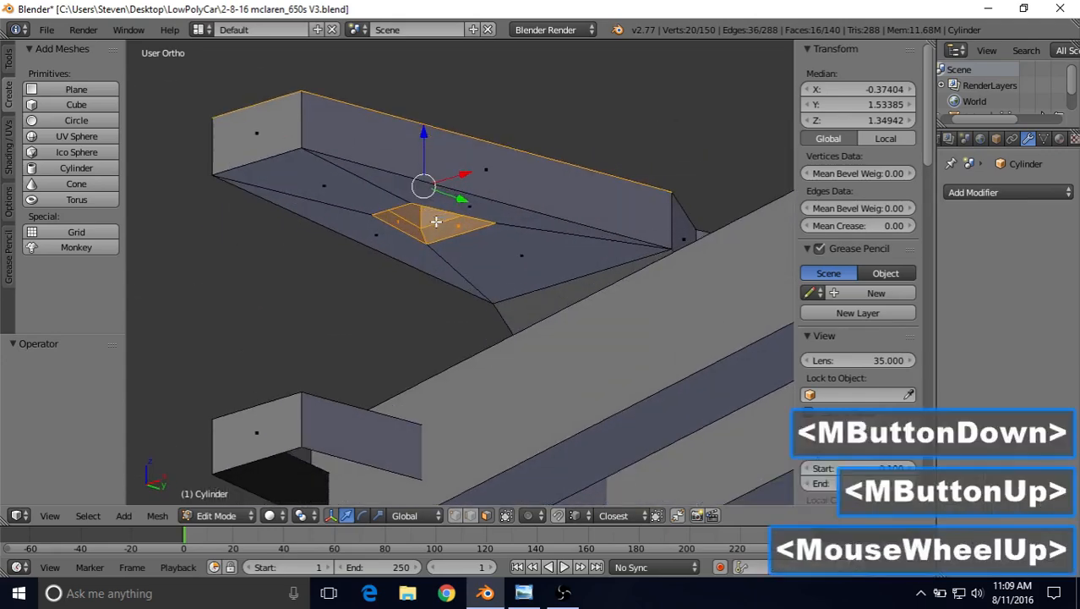
{"action": "middle_click_drag", "start_coordinate": [414, 217], "coordinate": [447, 238]}
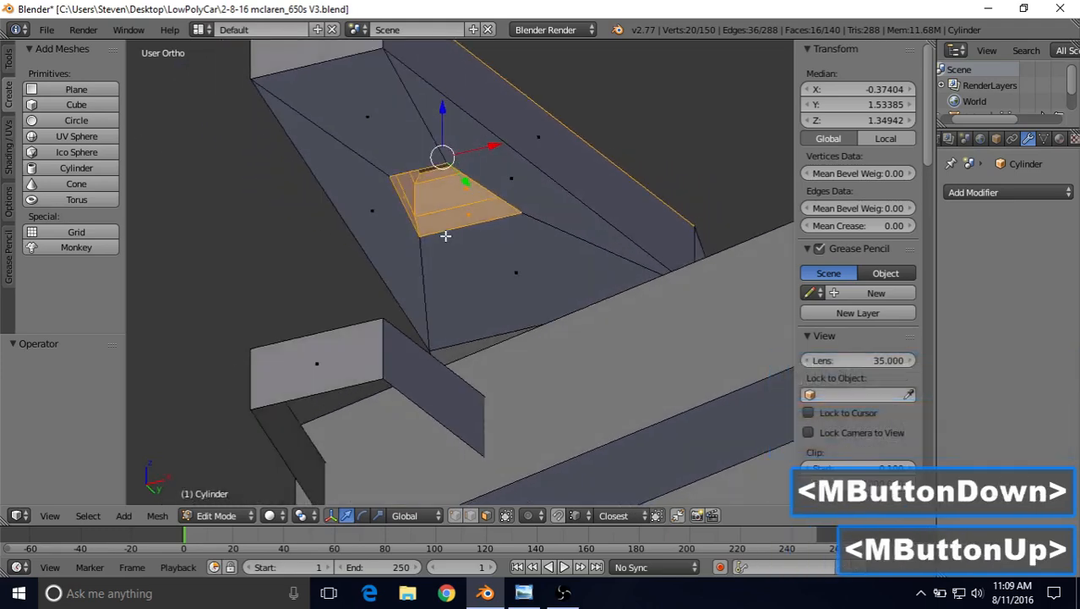
{"action": "right_click", "coordinate": [387, 118], "text": "shift"}
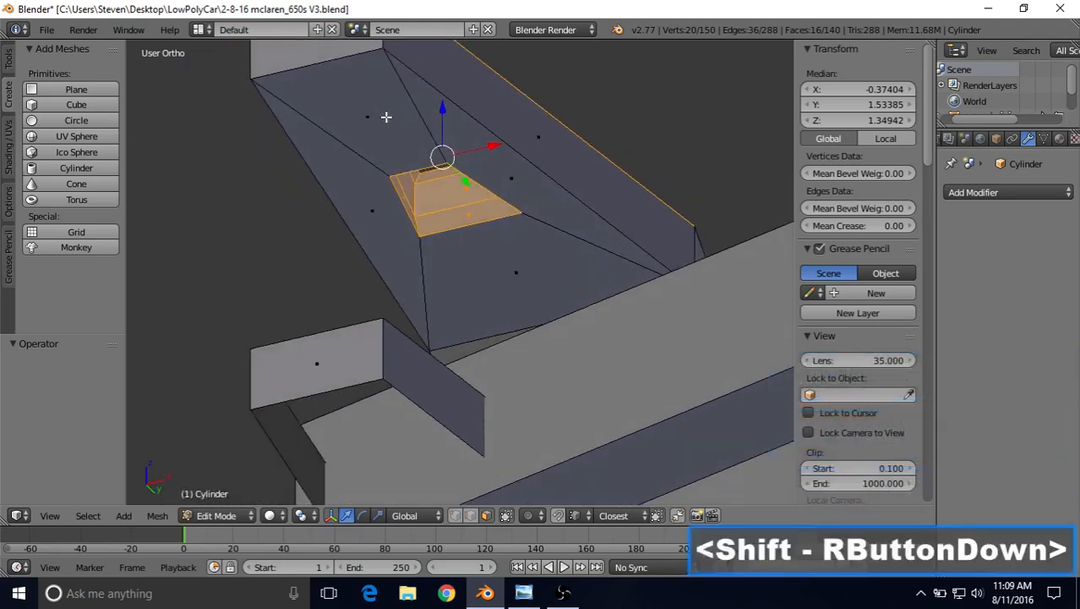
{"action": "right_click", "coordinate": [502, 160], "text": "shift"}
{"action": "right_click", "coordinate": [514, 262], "text": "shift"}
{"action": "right_click", "coordinate": [385, 229], "text": "shift"}
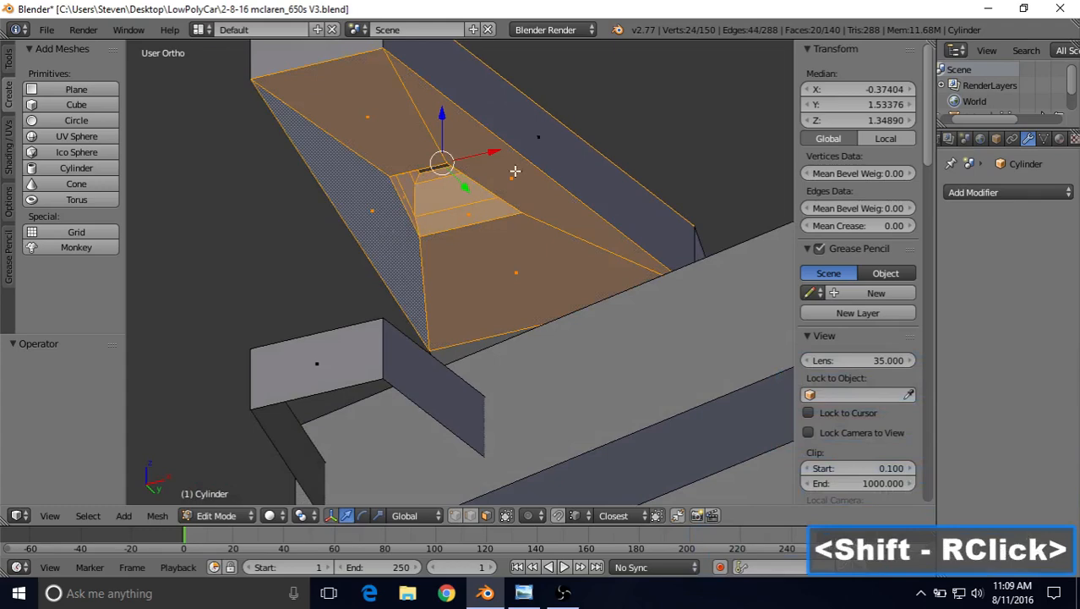
{"action": "scroll", "coordinate": [515, 171], "scroll_direction": "down", "scroll_amount": 3}
{"action": "middle_click_drag", "start_coordinate": [501, 217], "coordinate": [450, 251]}
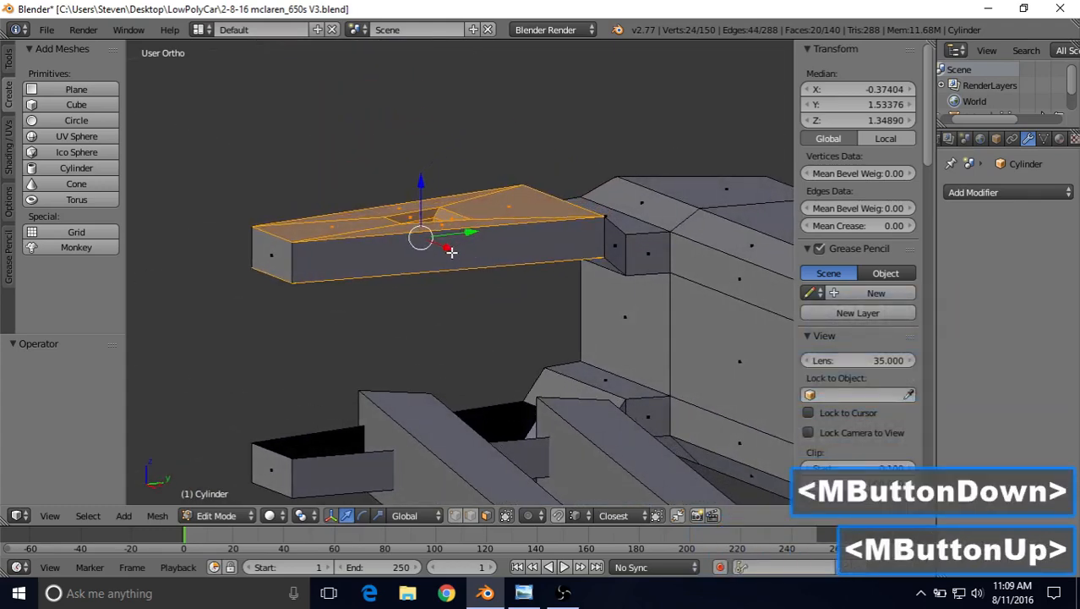
- Duplicate the selected upper-arm faces and move the copy straight down along Z, snapping its top onto the open lower arm's upper corner
{"action": "key", "text": "shift+d"}
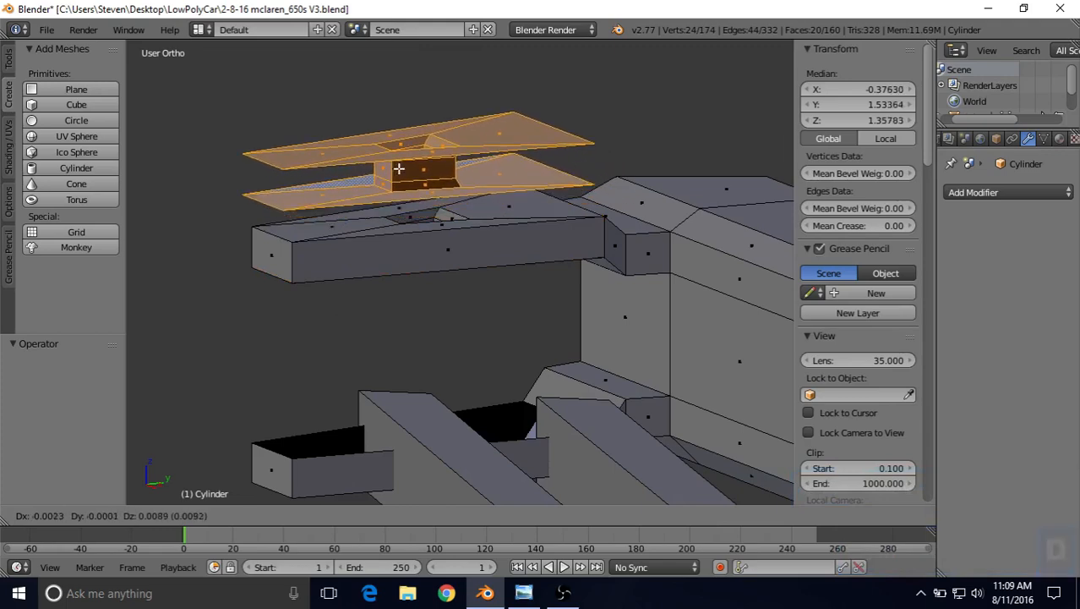
{"action": "right_click", "coordinate": [398, 168]}
{"action": "left_click_drag", "start_coordinate": [419, 179], "coordinate": [413, 295]}
{"action": "middle_click_drag", "start_coordinate": [413, 295], "coordinate": [469, 180], "text": "shift"}
{"action": "left_click_drag", "start_coordinate": [469, 181], "coordinate": [335, 341]}
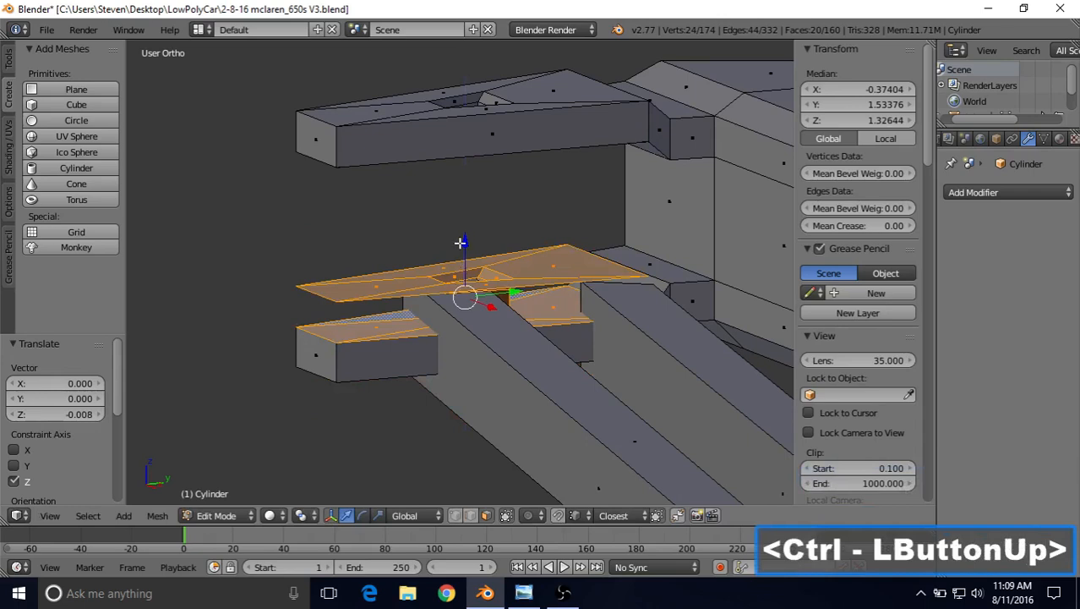
{"action": "left_click_drag", "start_coordinate": [461, 243], "coordinate": [341, 331]}
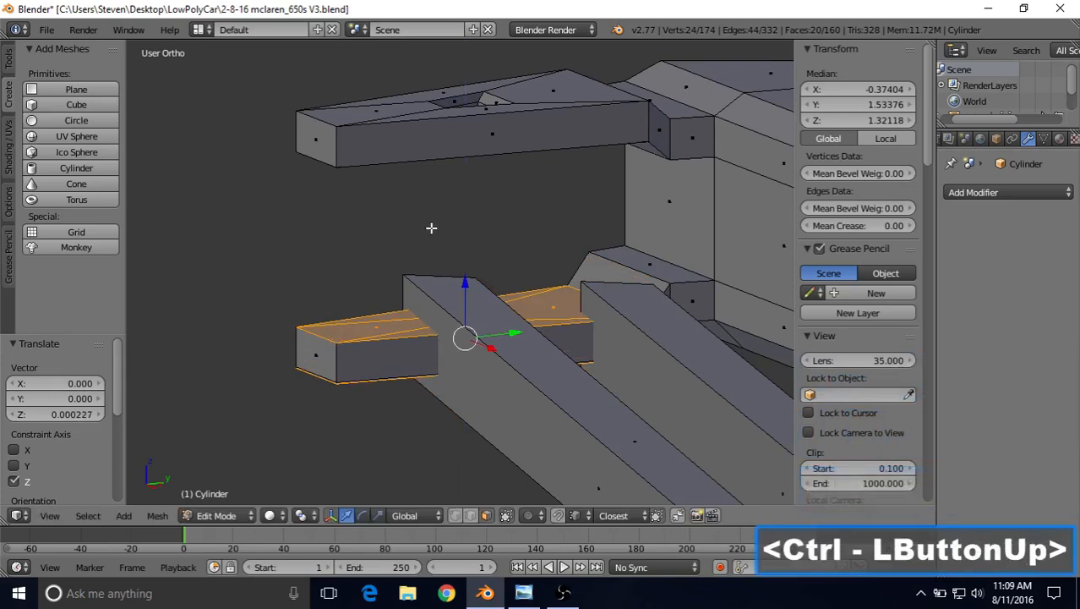
{"action": "left_click_drag", "start_coordinate": [465, 279], "coordinate": [340, 341]}
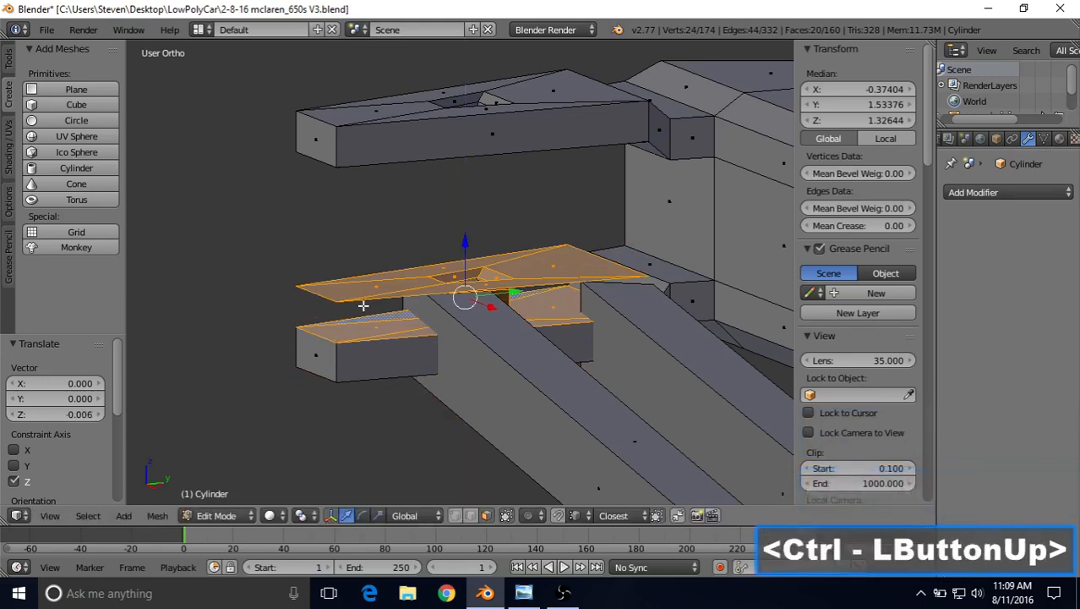
{"action": "left_click_drag", "start_coordinate": [465, 240], "coordinate": [335, 342]}
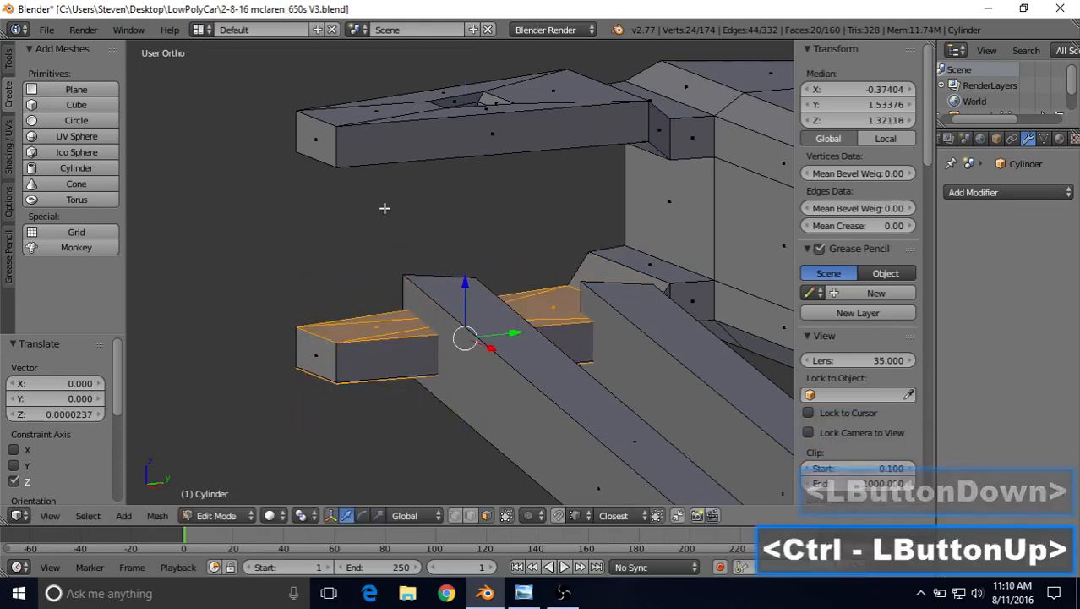
- Examine from below and from the arm's end how the duplicated faces fit the lower arm's side walls
{"action": "scroll", "coordinate": [364, 240], "scroll_direction": "down", "scroll_amount": 1}
{"action": "middle_click_drag", "start_coordinate": [518, 226], "coordinate": [439, 325]}
{"action": "scroll", "coordinate": [440, 325], "scroll_direction": "up", "scroll_amount": 3}
{"action": "middle_click_drag", "start_coordinate": [343, 432], "coordinate": [409, 326]}
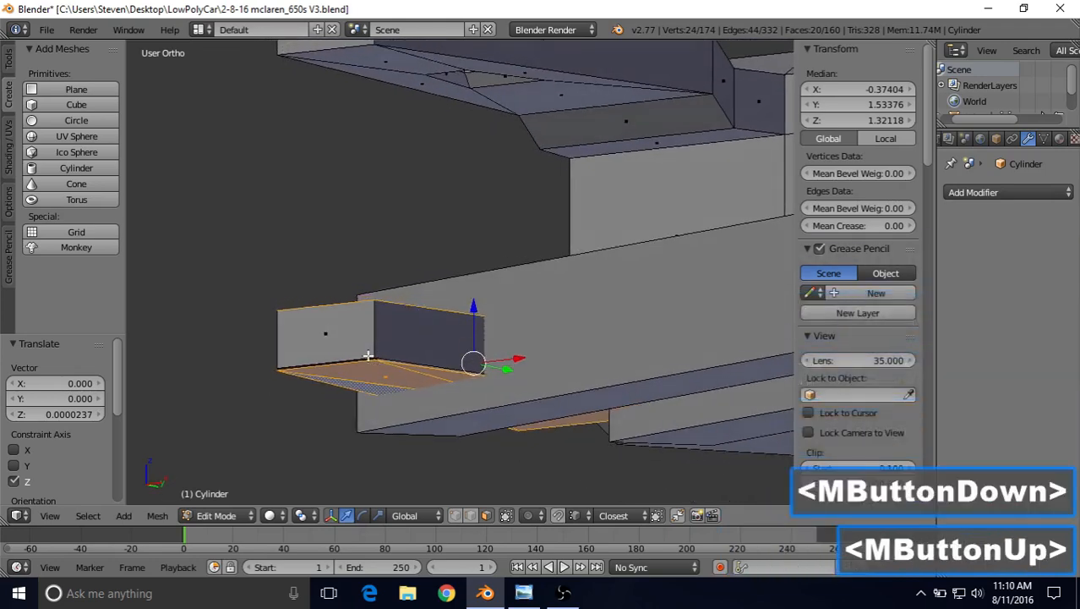
{"action": "middle_click_drag", "start_coordinate": [372, 363], "coordinate": [392, 392]}
{"action": "scroll", "coordinate": [402, 320], "scroll_direction": "down", "scroll_amount": 3}
{"action": "middle_click_drag", "start_coordinate": [426, 276], "coordinate": [437, 290]}
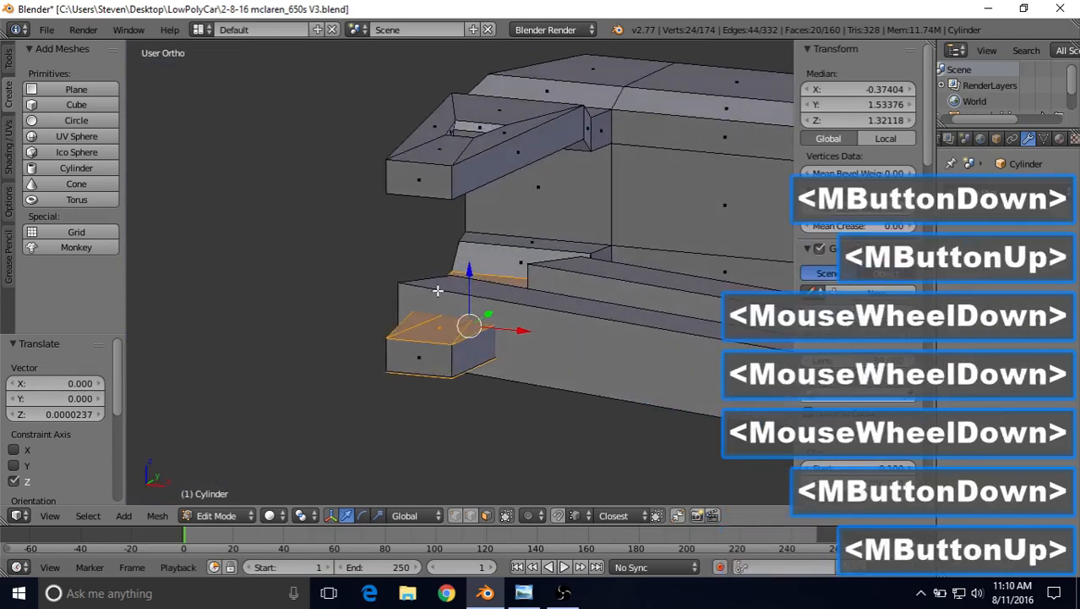
- Select the whole bracket mesh and merge its overlapping vertices with Remove Doubles
{"action": "key", "text": "a"}
{"action": "key", "text": "a"}
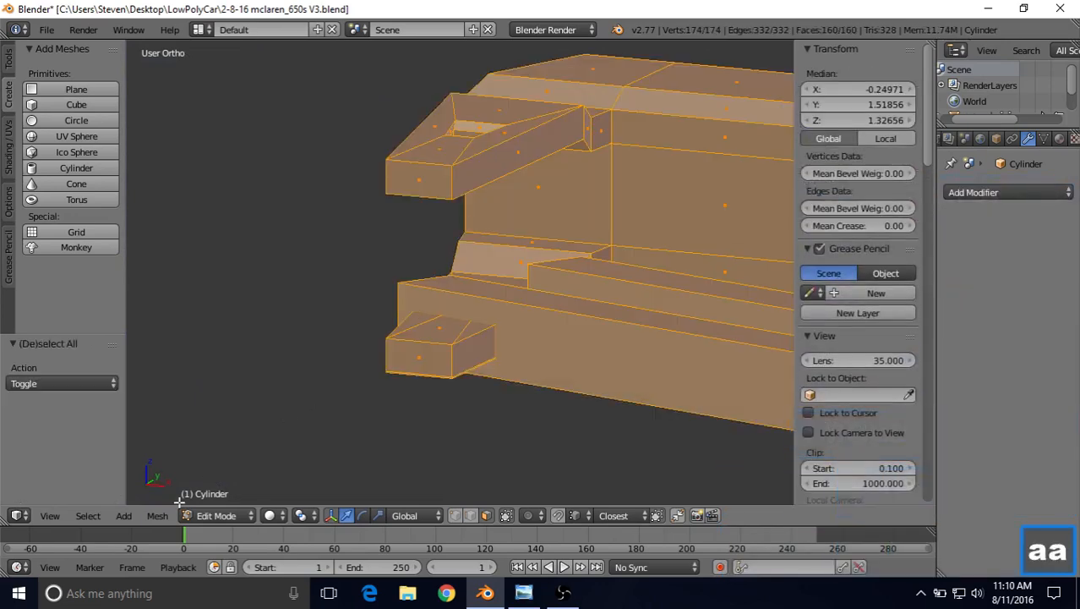
{"action": "left_click", "coordinate": [158, 516]}
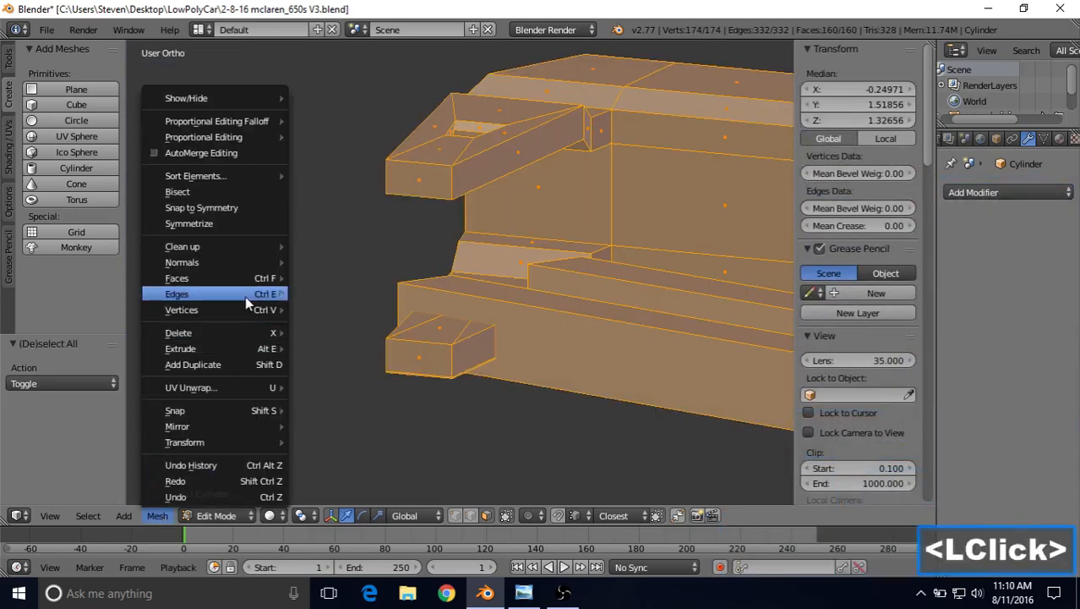
{"action": "mouse_move", "coordinate": [246, 311]}
{"action": "left_click", "coordinate": [355, 223]}
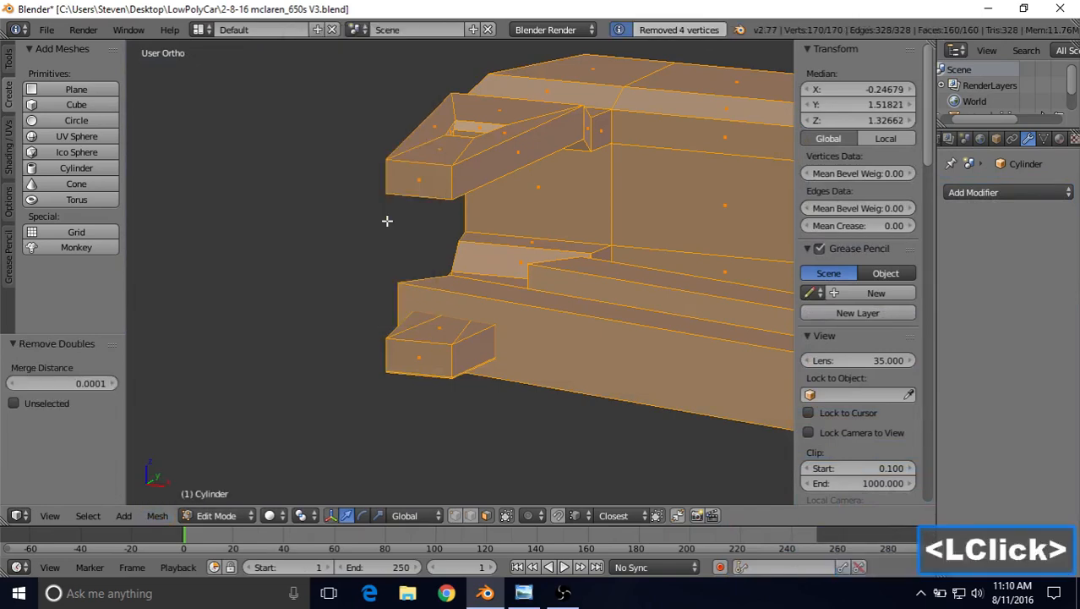
- Select the four underside faces of the lower arm and the lowest loop of wall faces inside its opening
{"action": "middle_click_drag", "start_coordinate": [485, 285], "coordinate": [451, 224]}
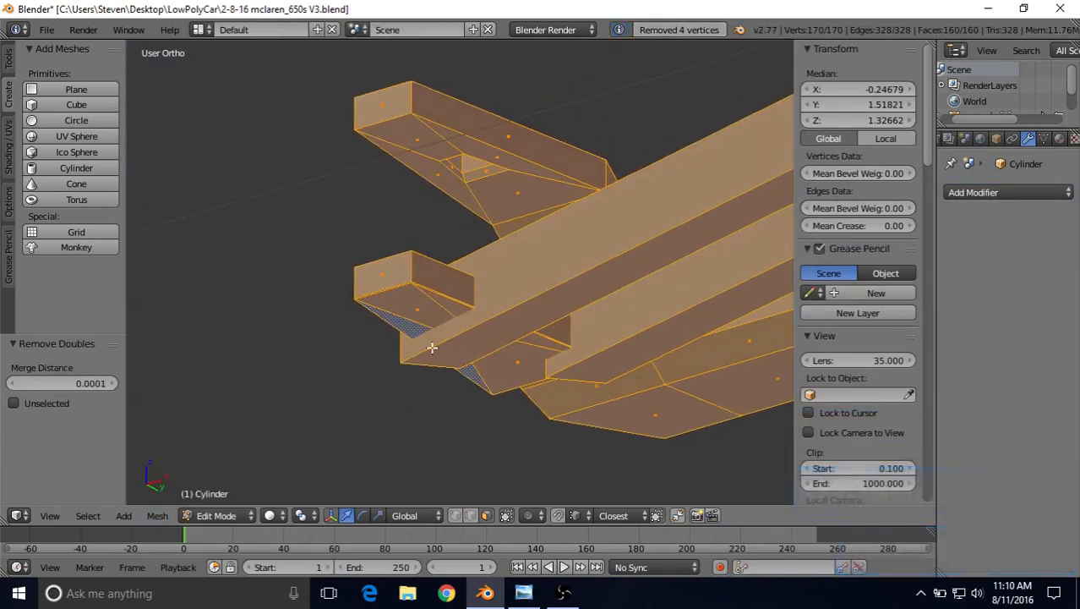
{"action": "scroll", "coordinate": [414, 314], "scroll_direction": "up", "scroll_amount": 2}
{"action": "right_click", "coordinate": [367, 339]}
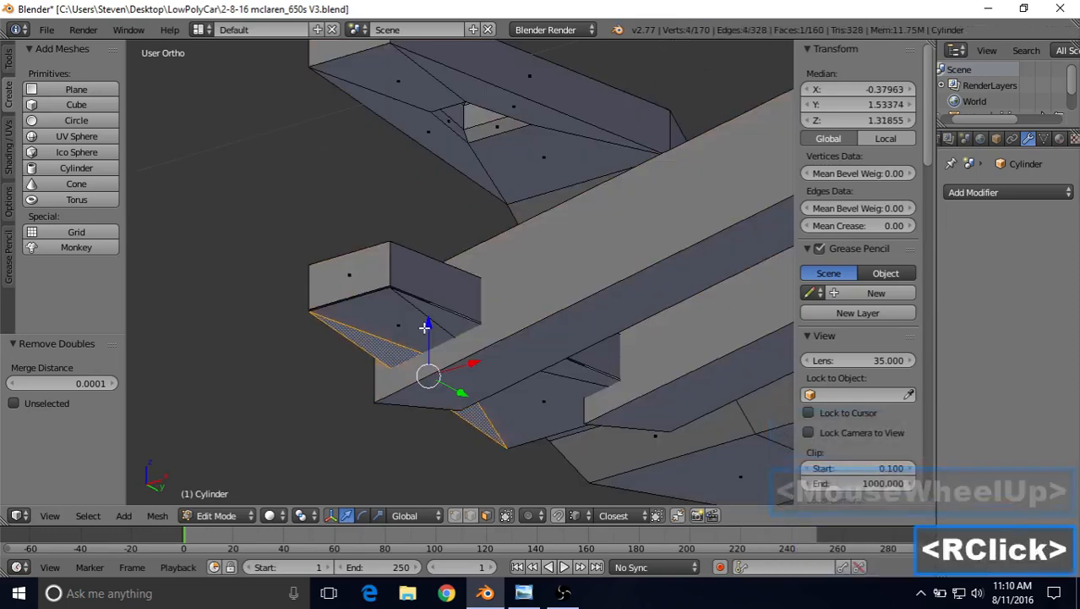
{"action": "middle_click_drag", "start_coordinate": [372, 334], "coordinate": [398, 277]}
{"action": "right_click", "coordinate": [403, 261], "text": "shift"}
{"action": "right_click", "coordinate": [422, 259], "text": "shift"}
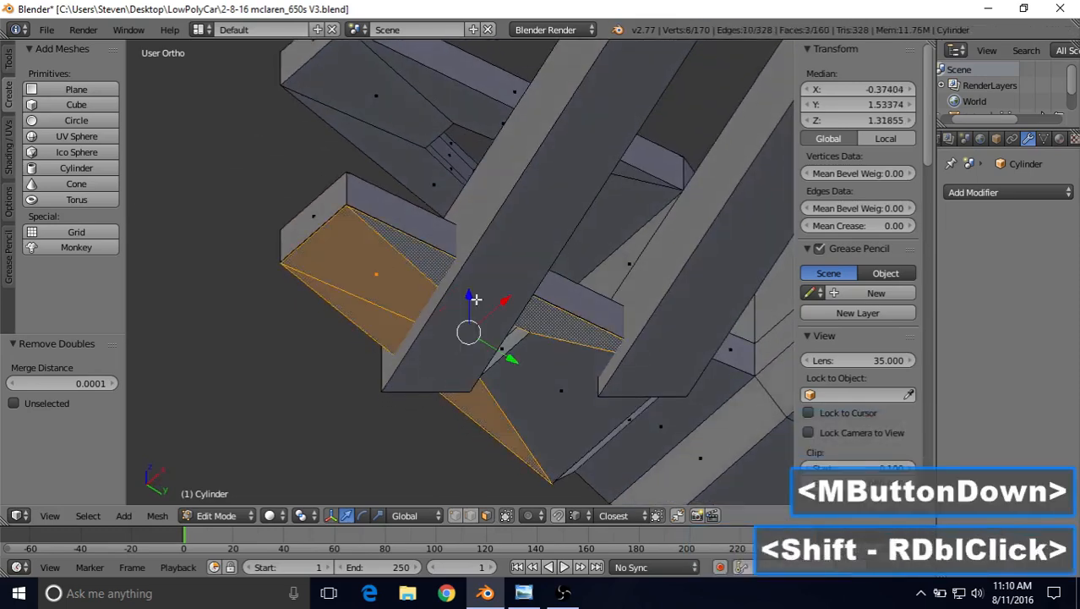
{"action": "right_click", "coordinate": [549, 365], "text": "shift"}
{"action": "middle_click_drag", "start_coordinate": [541, 370], "coordinate": [491, 358]}
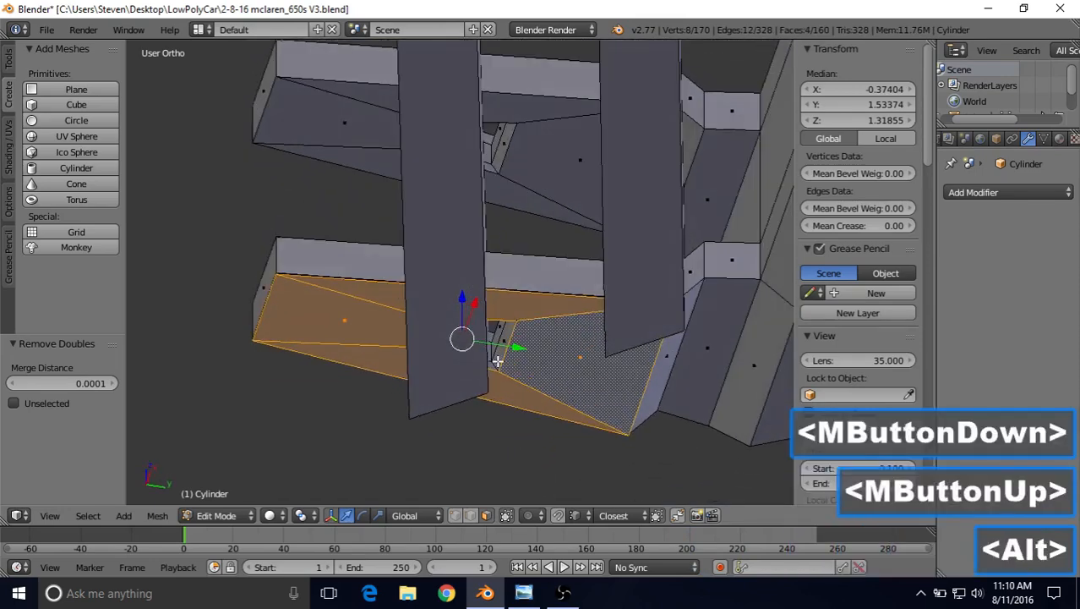
{"action": "right_click", "coordinate": [495, 365], "text": "alt+shift"}
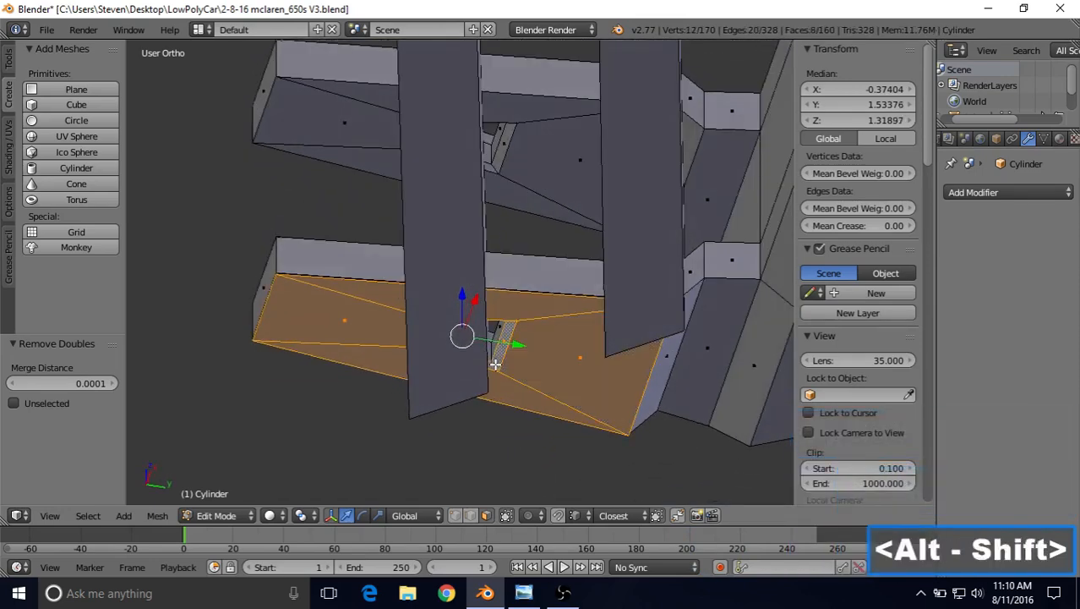
- Check the selection in wireframe, snap it up along Z to the lower edge of the lower arm's side walls, and deselect everything
{"action": "middle_click_drag", "start_coordinate": [496, 364], "coordinate": [421, 335]}
{"action": "key", "text": "z"}
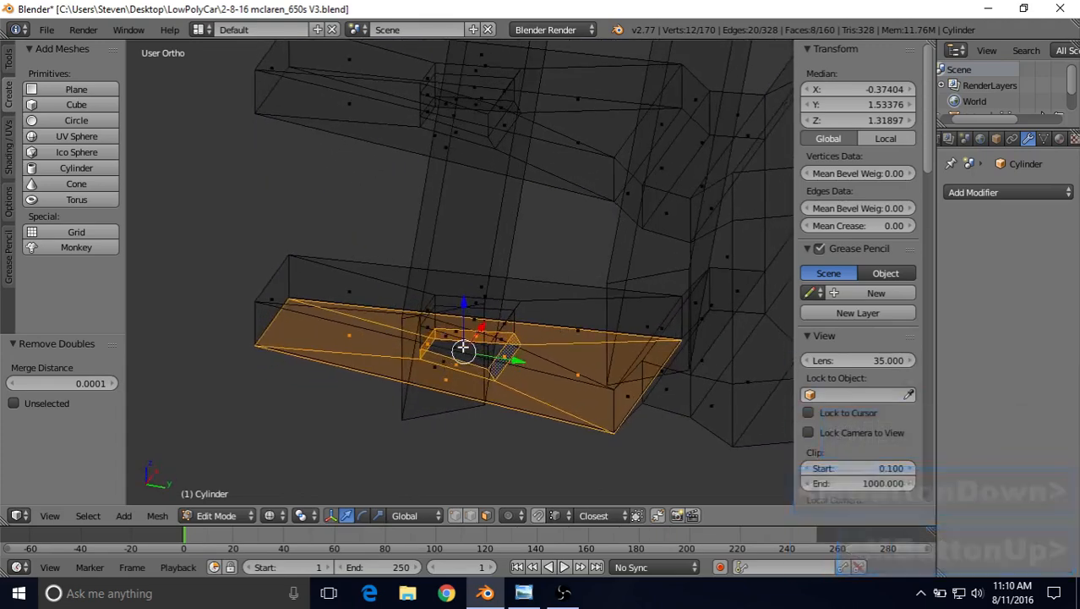
{"action": "mouse_move", "coordinate": [484, 369]}
{"action": "middle_mouse_down"}
{"action": "mouse_move", "coordinate": [422, 361]}
{"action": "mouse_move", "coordinate": [456, 321]}
{"action": "middle_mouse_up"}
{"action": "key", "text": "z"}
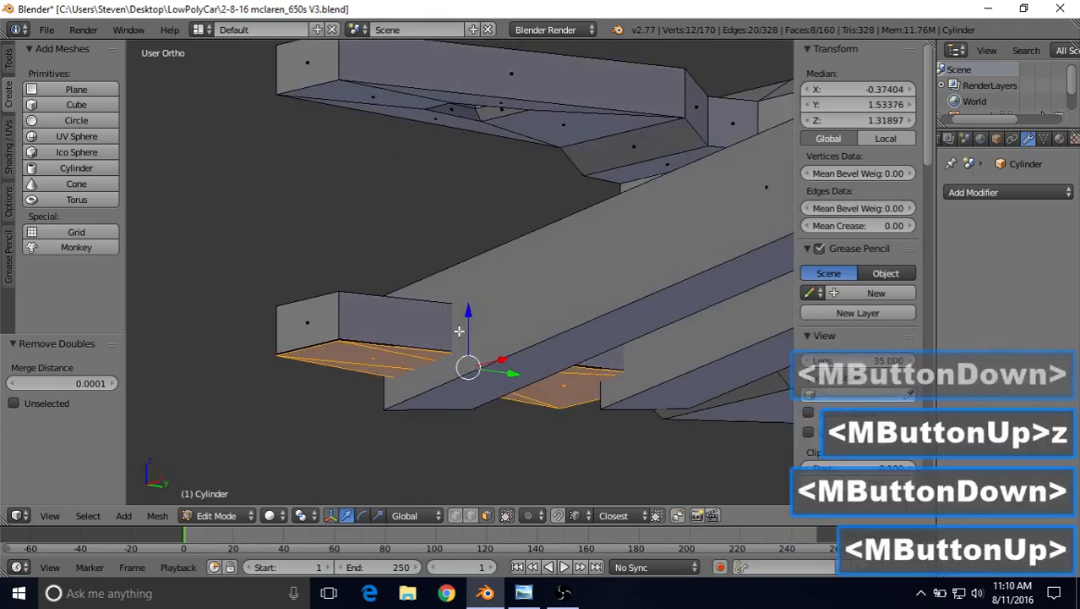
{"action": "left_click_drag", "start_coordinate": [465, 306], "coordinate": [339, 340]}
{"action": "scroll", "coordinate": [413, 341], "scroll_direction": "down", "scroll_amount": 2}
{"action": "middle_click_drag", "start_coordinate": [413, 341], "coordinate": [450, 312]}
{"action": "key", "text": "a"}
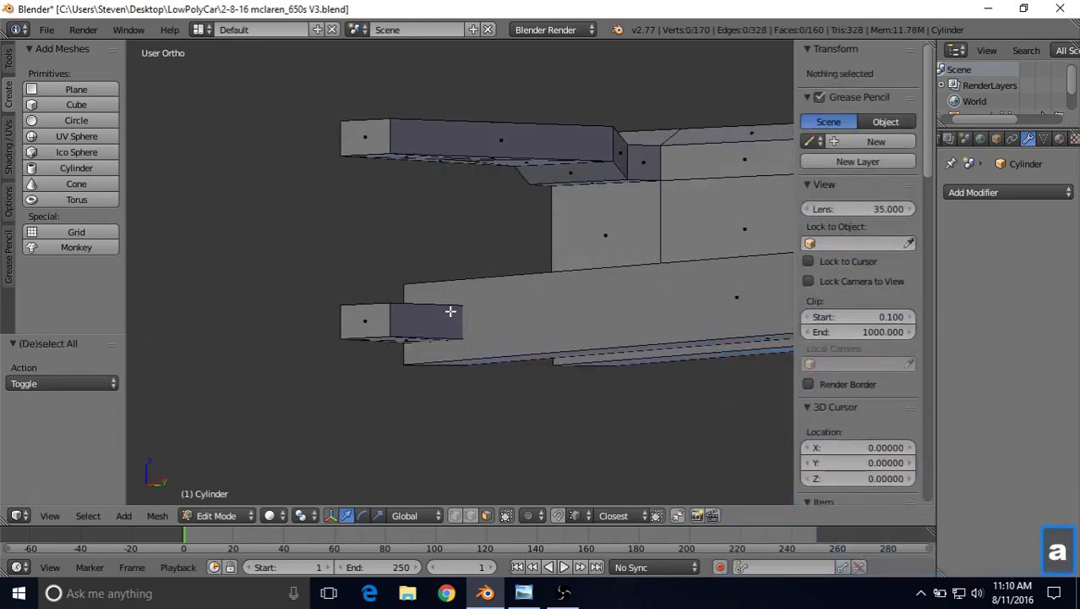
- Select the entire bracket mesh again, merge its coincident vertices with Remove Doubles, and inspect the lower arm from above
{"action": "key", "text": "a"}
{"action": "left_click", "coordinate": [158, 516]}
{"action": "mouse_move", "coordinate": [239, 306]}
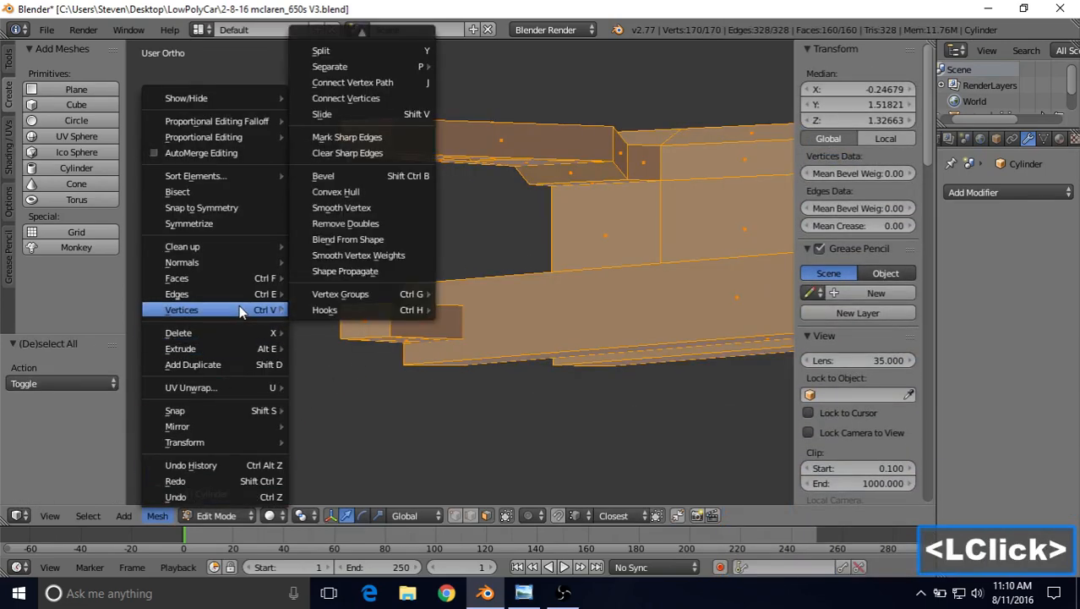
{"action": "left_click", "coordinate": [347, 226]}
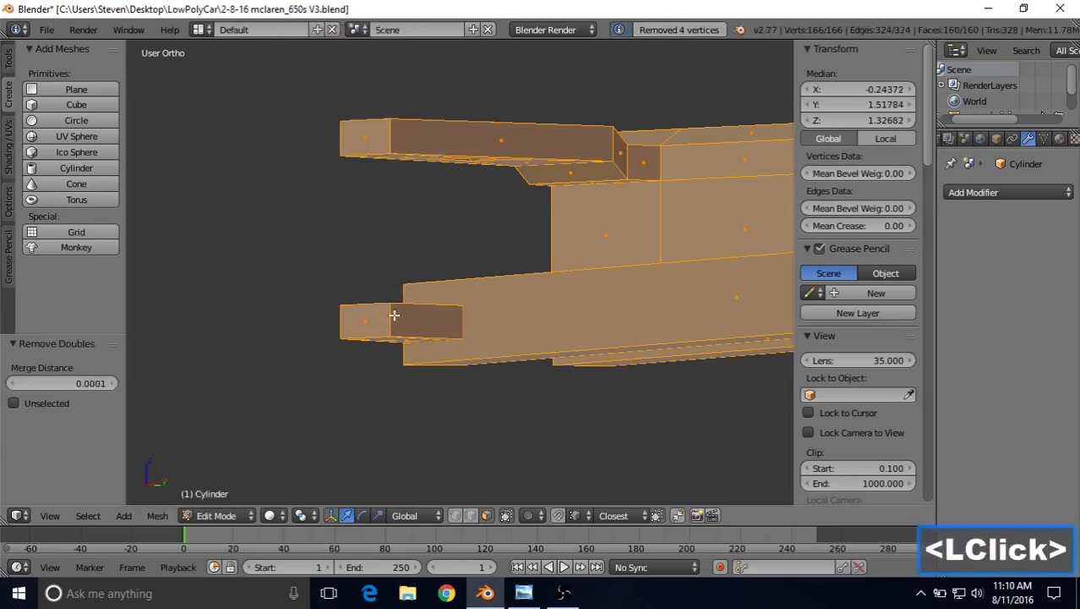
{"action": "scroll", "coordinate": [393, 321], "scroll_direction": "down", "scroll_amount": 3}
{"action": "scroll", "coordinate": [432, 300], "scroll_direction": "up", "scroll_amount": 4}
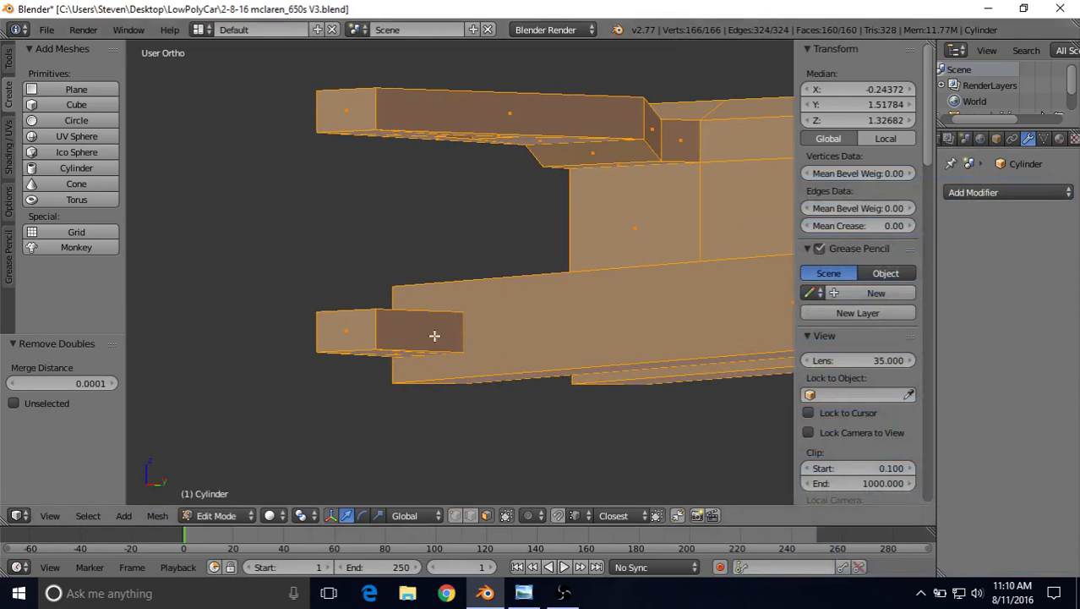
{"action": "scroll", "coordinate": [434, 335], "scroll_direction": "down", "scroll_amount": 1}
{"action": "scroll", "coordinate": [414, 288], "scroll_direction": "down", "scroll_amount": 1}
{"action": "middle_click_drag", "start_coordinate": [414, 292], "coordinate": [415, 321]}
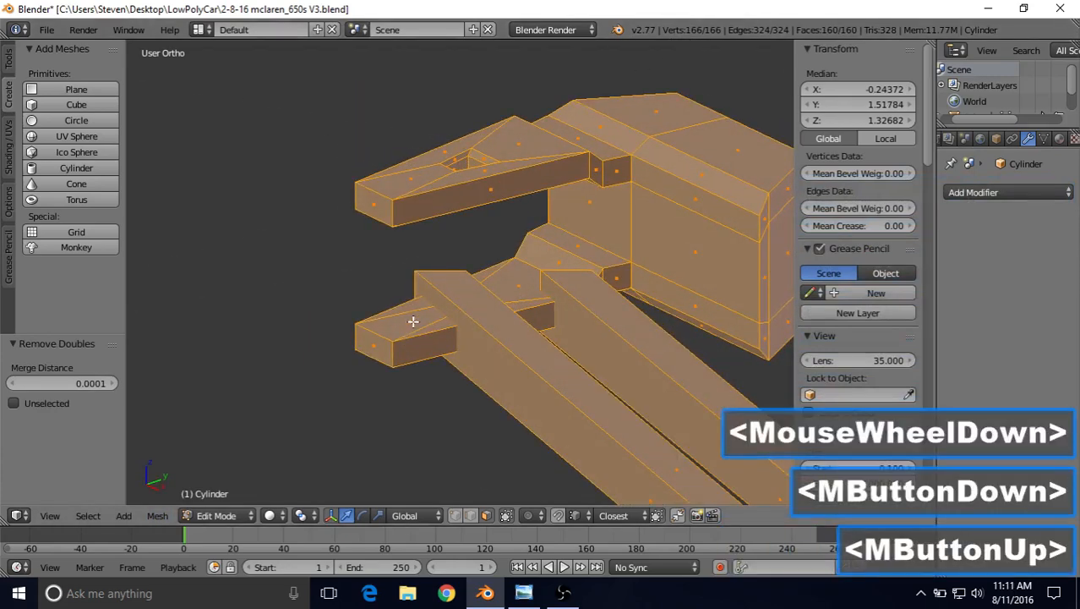
- Try moving the lower arm's front and rear top faces along Z one at a time, cancelling each move
{"action": "right_click", "coordinate": [410, 322]}
{"action": "mouse_move", "coordinate": [411, 270]}
{"action": "left_mouse_down"}
{"action": "mouse_move", "coordinate": [412, 249]}
{"action": "mouse_move", "coordinate": [406, 266]}
{"action": "left_mouse_up"}
{"action": "right_click", "coordinate": [407, 267]}
{"action": "right_click", "coordinate": [507, 281]}
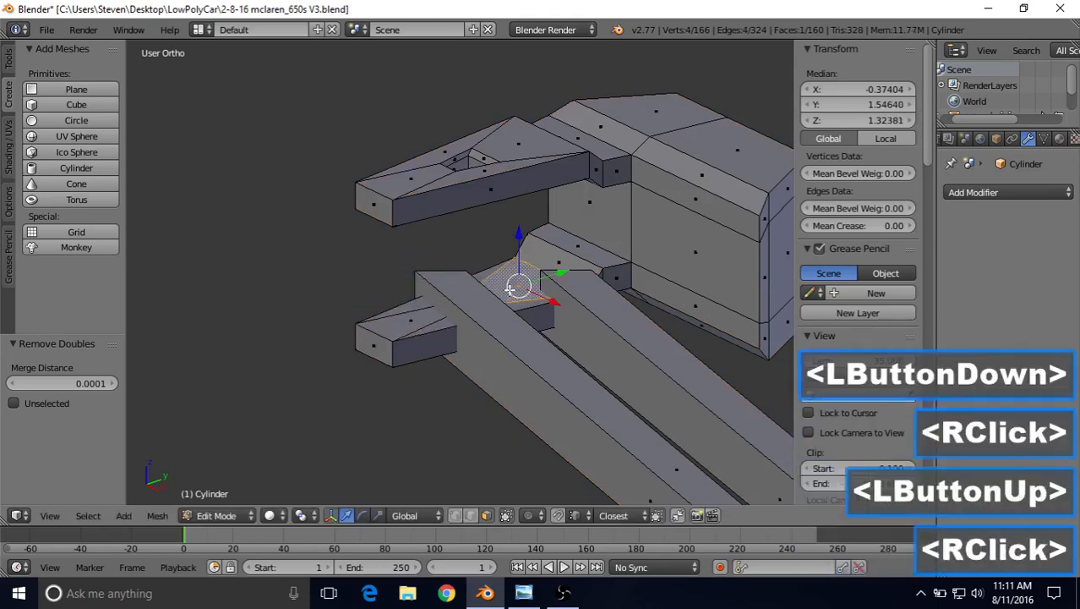
{"action": "mouse_move", "coordinate": [519, 237]}
{"action": "left_mouse_down"}
{"action": "mouse_move", "coordinate": [514, 220]}
{"action": "mouse_move", "coordinate": [516, 253]}
{"action": "left_mouse_up"}
{"action": "right_click", "coordinate": [514, 229]}
{"action": "middle_click_drag", "start_coordinate": [517, 254], "coordinate": [552, 338]}
{"action": "scroll", "coordinate": [488, 308], "scroll_direction": "down", "scroll_amount": 4}
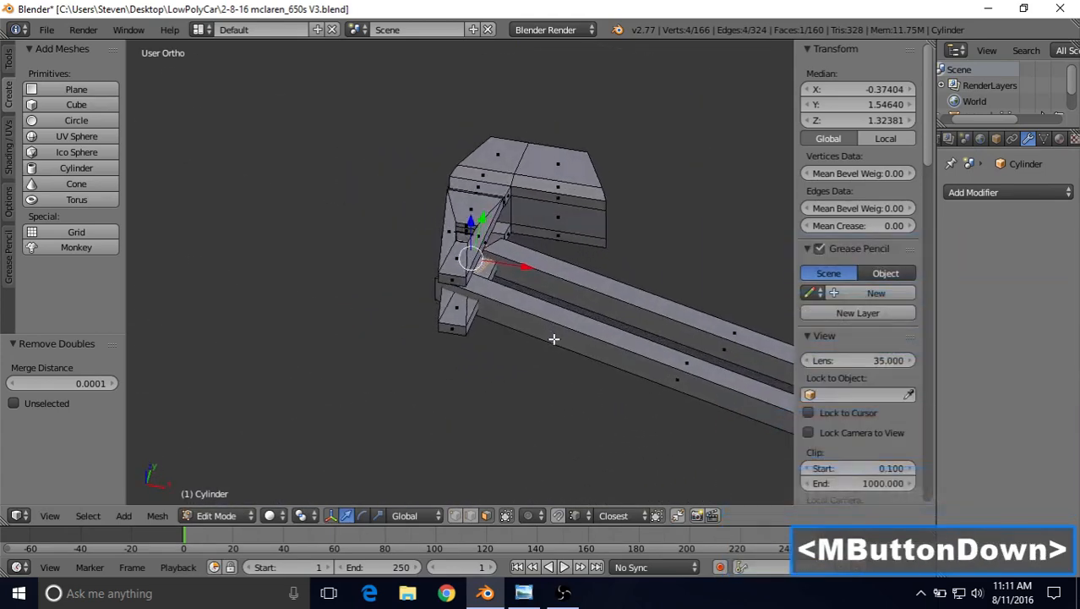
- Check the Front View photo in Windows Photo Viewer, and in Blender inset the bracket block's two top faces together with thickness 0.0031
{"action": "left_click", "coordinate": [524, 592]}
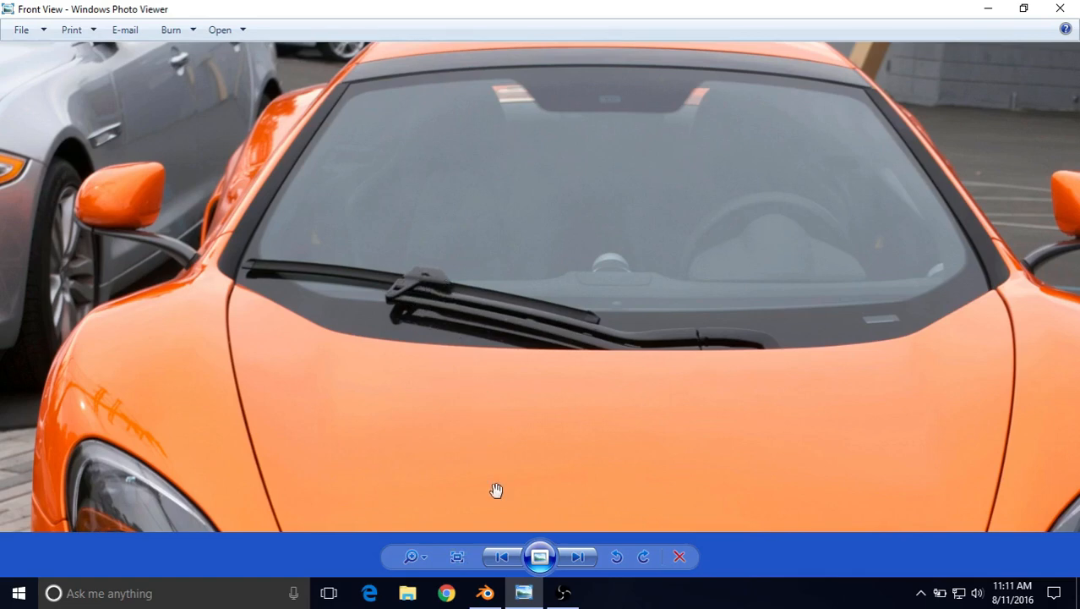
{"action": "left_click", "coordinate": [487, 594]}
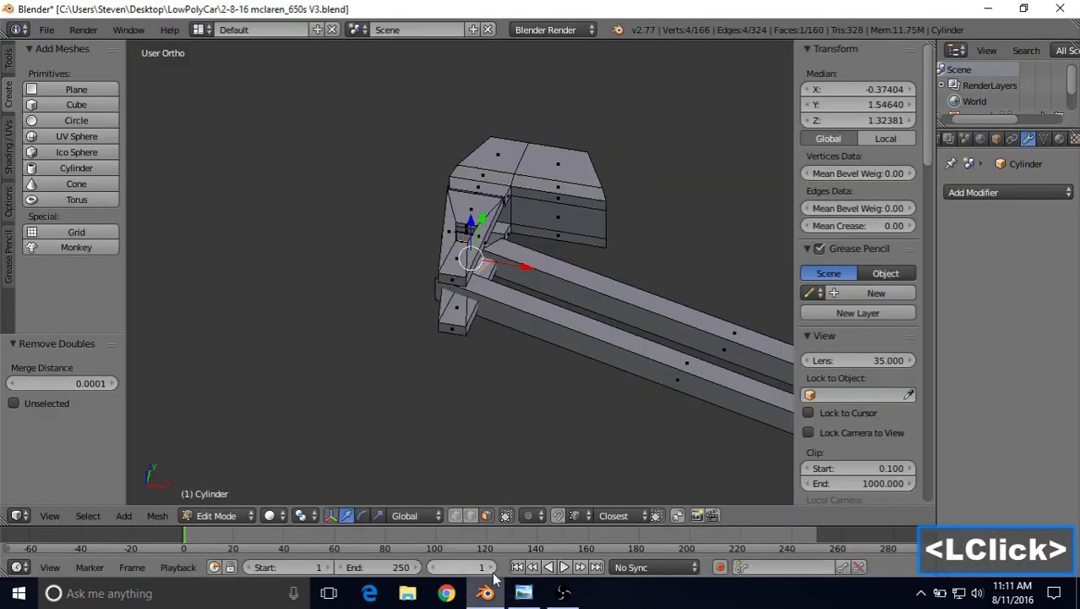
{"action": "right_click", "coordinate": [507, 175]}
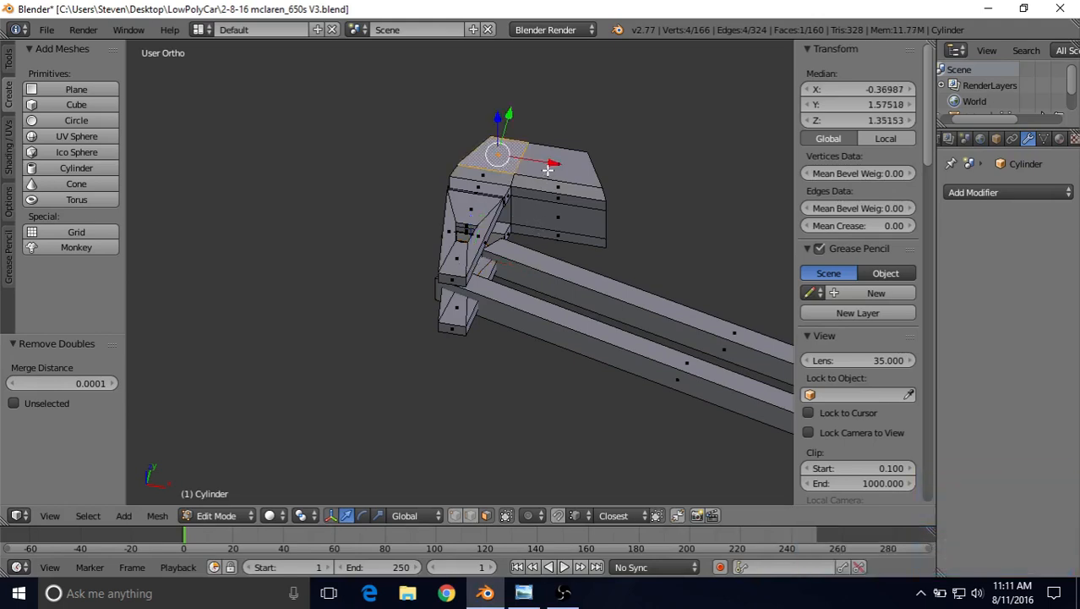
{"action": "right_click", "coordinate": [547, 169], "text": "shift"}
{"action": "middle_click_drag", "start_coordinate": [548, 169], "coordinate": [446, 362], "text": "shift"}
{"action": "scroll", "coordinate": [502, 336], "scroll_direction": "up", "scroll_amount": 1}
{"action": "scroll", "coordinate": [502, 335], "scroll_direction": "up", "scroll_amount": 3}
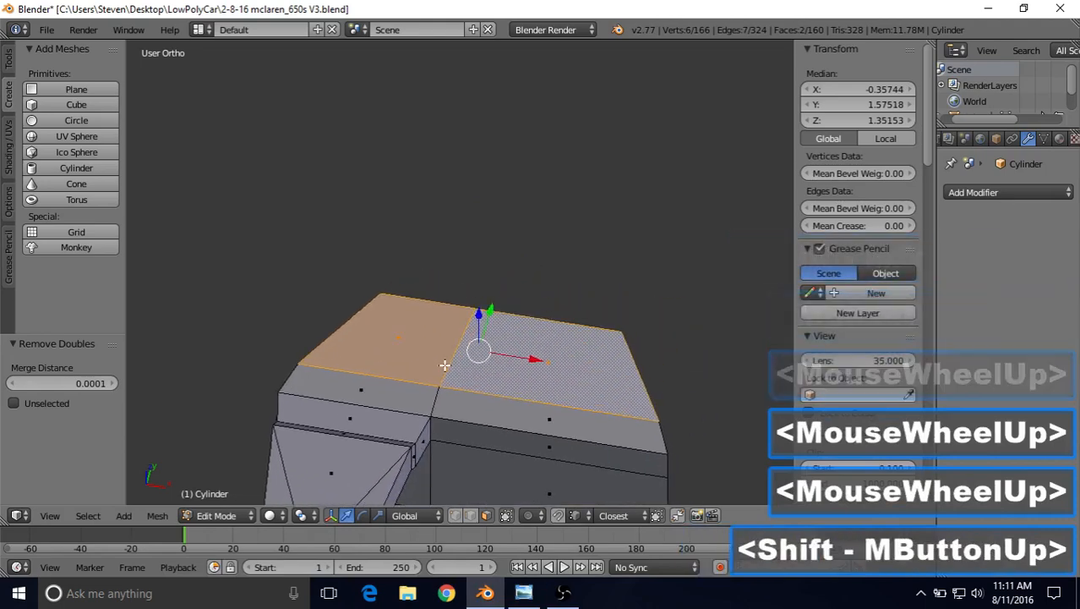
{"action": "key", "text": "i"}
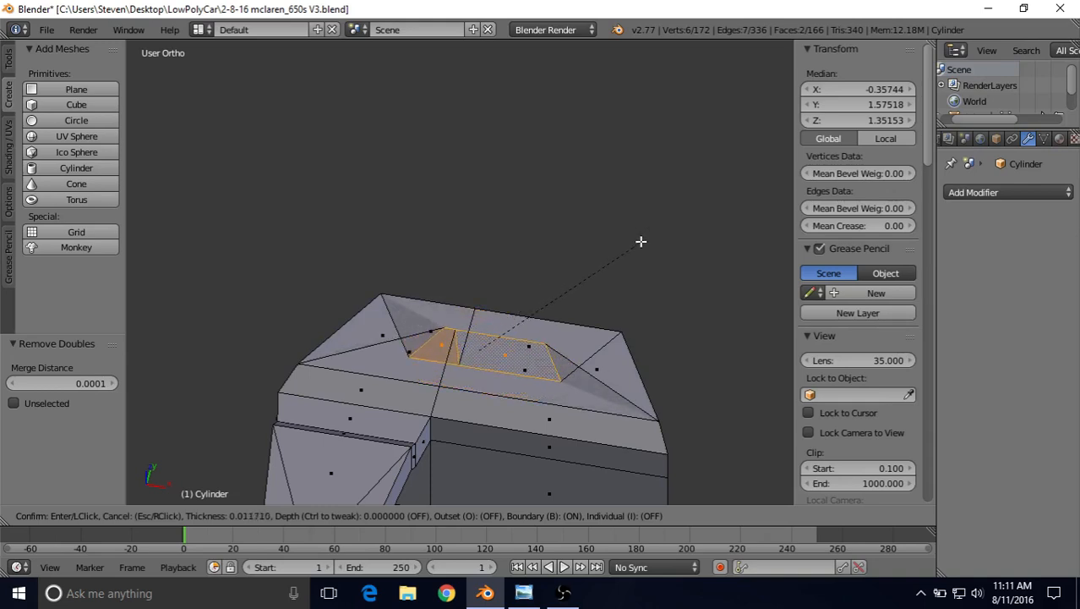
{"action": "left_click", "coordinate": [689, 212]}
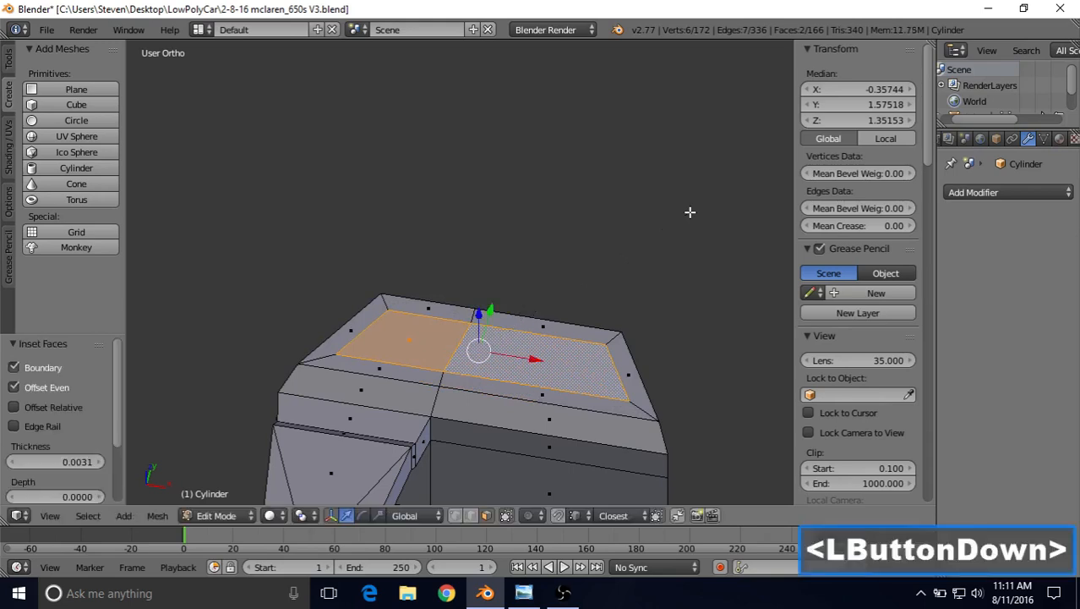
- Switch to vertex selection and shrink the inset faces in two passes, scaling by 0.444 and by 0.564
{"action": "left_click", "coordinate": [456, 516]}
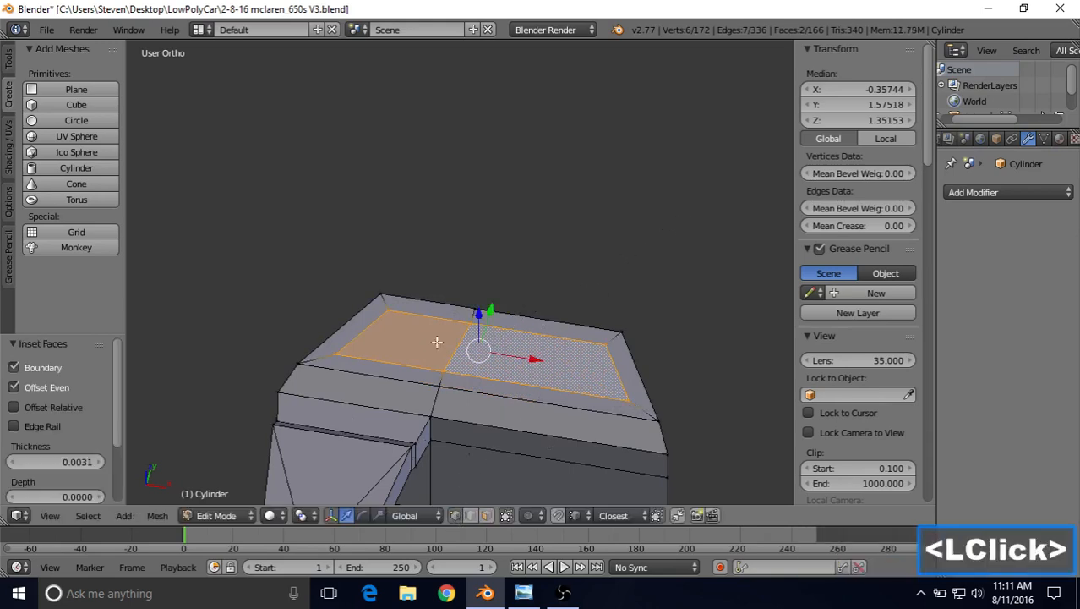
{"action": "middle_click_drag", "start_coordinate": [393, 312], "coordinate": [435, 378]}
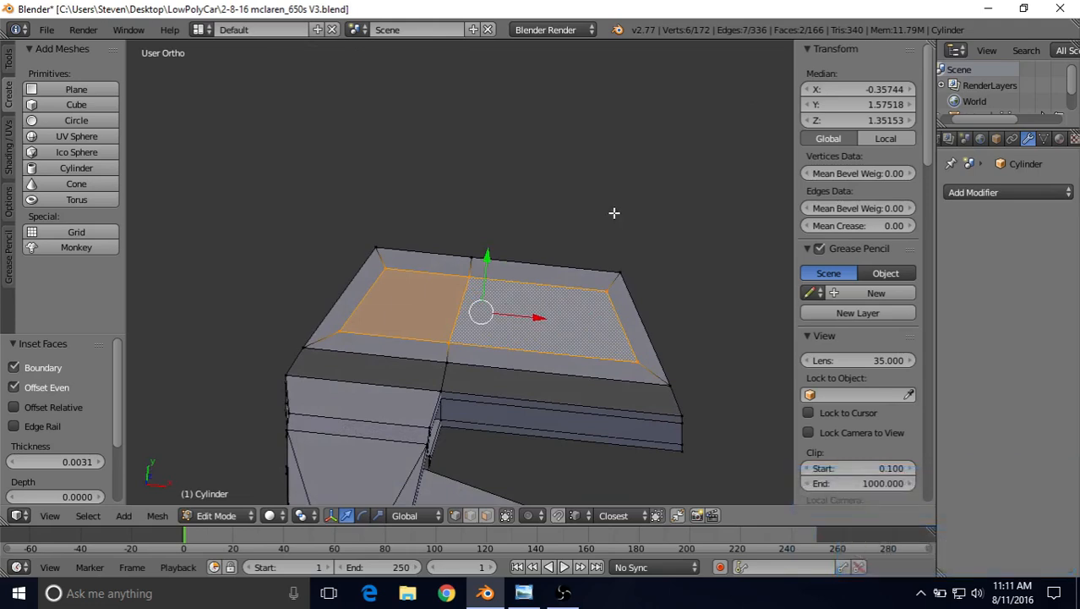
{"action": "key", "text": "s"}
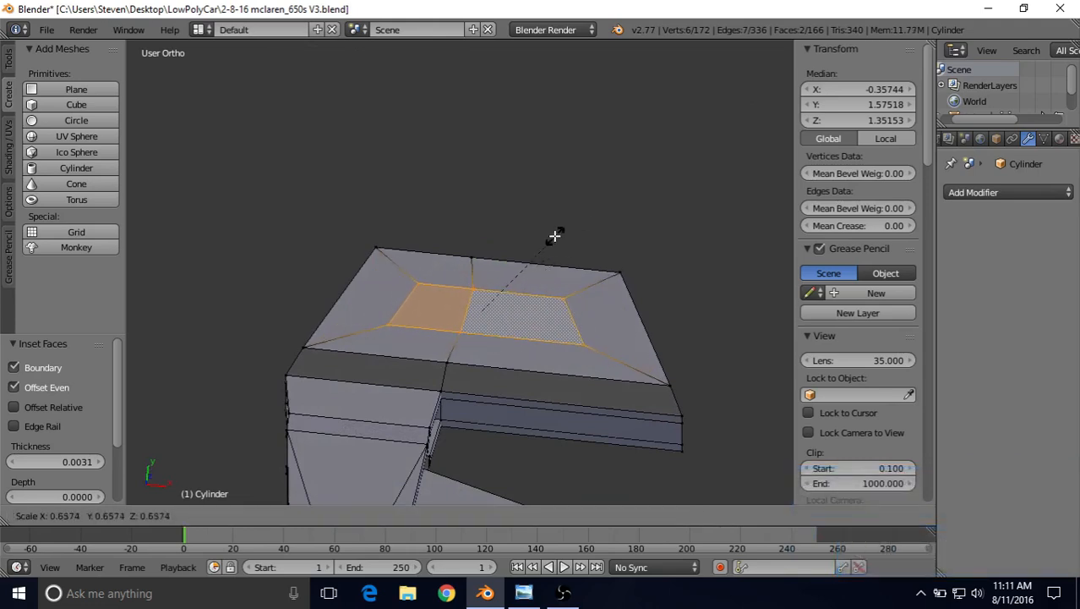
{"action": "left_click", "coordinate": [531, 259]}
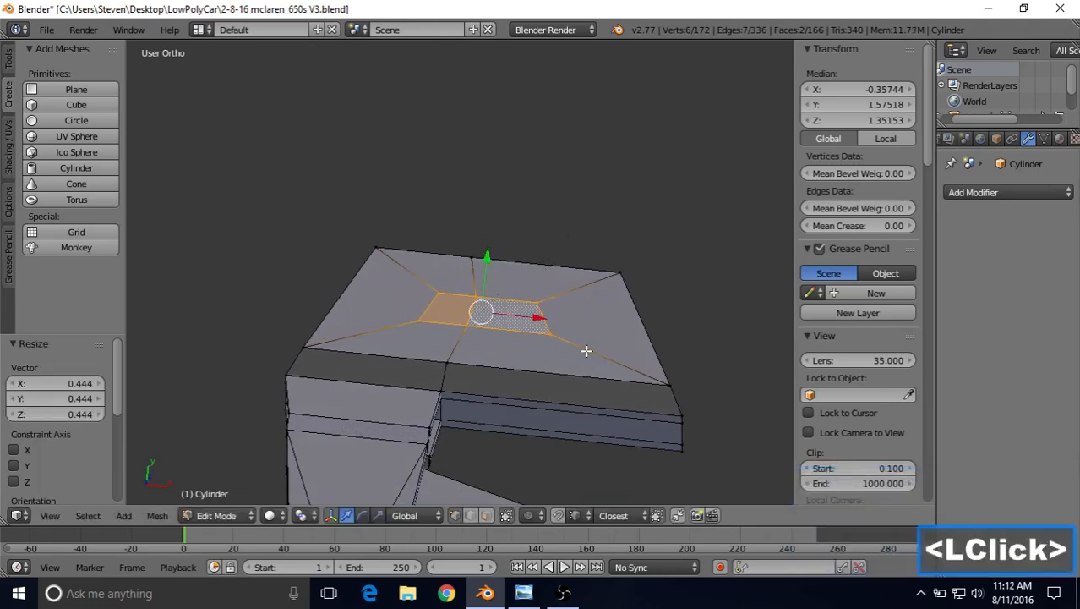
{"action": "middle_click_drag", "start_coordinate": [586, 352], "coordinate": [512, 262]}
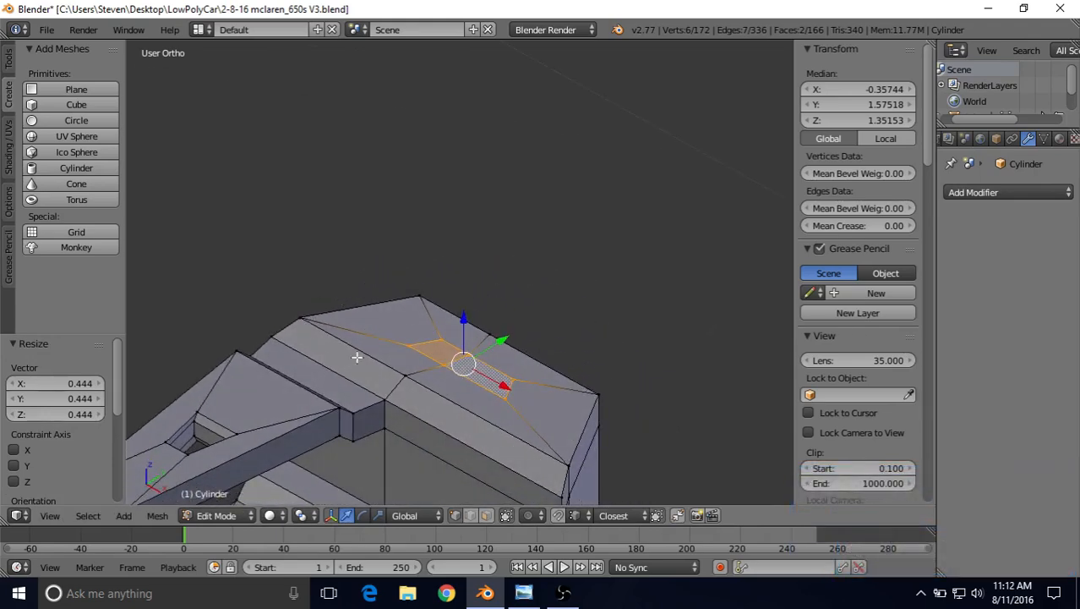
{"action": "middle_click_drag", "start_coordinate": [545, 335], "coordinate": [620, 372]}
{"action": "key", "text": "s"}
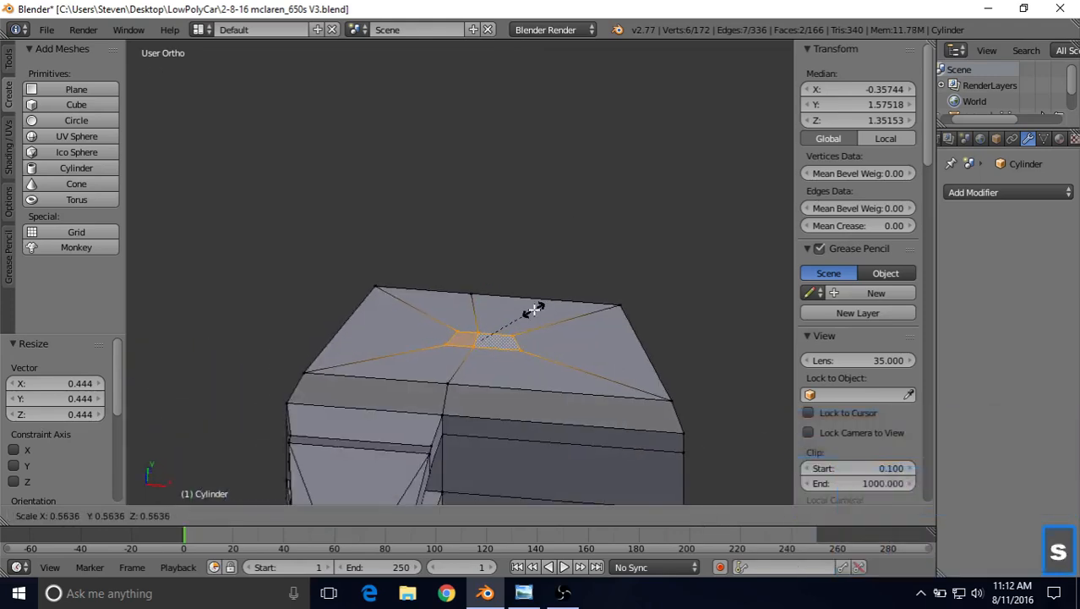
{"action": "left_click", "coordinate": [497, 339]}
{"action": "middle_click_drag", "start_coordinate": [497, 340], "coordinate": [498, 279]}
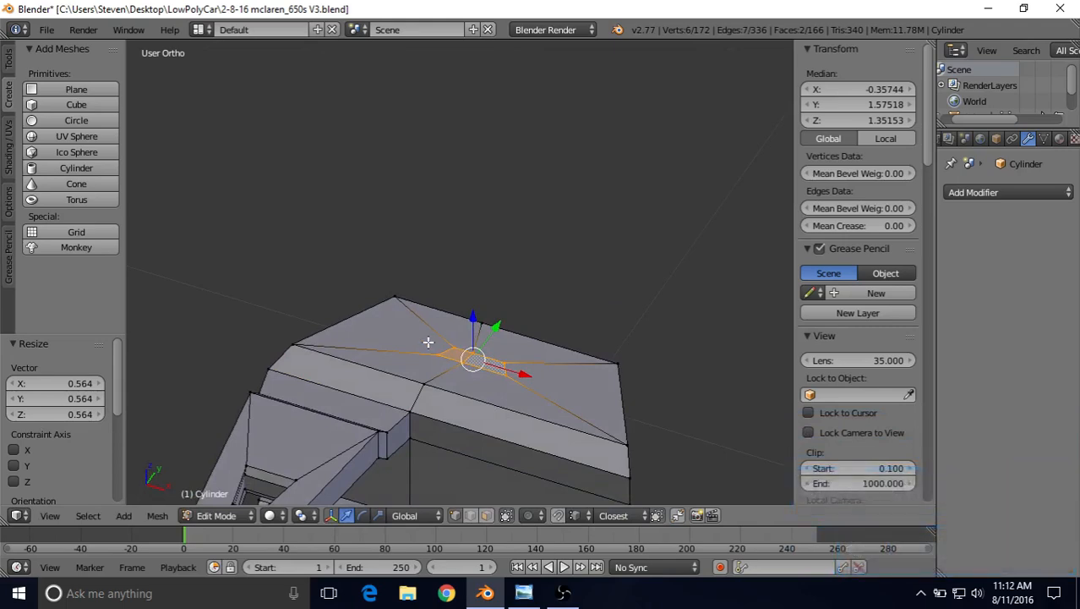
- Move the small inset faces -0.004 along Y toward the arm side of the block and shift them slightly along X
{"action": "middle_click_drag", "start_coordinate": [484, 340], "coordinate": [484, 369]}
{"action": "left_click_drag", "start_coordinate": [499, 302], "coordinate": [477, 333]}
{"action": "middle_click_drag", "start_coordinate": [477, 333], "coordinate": [516, 350]}
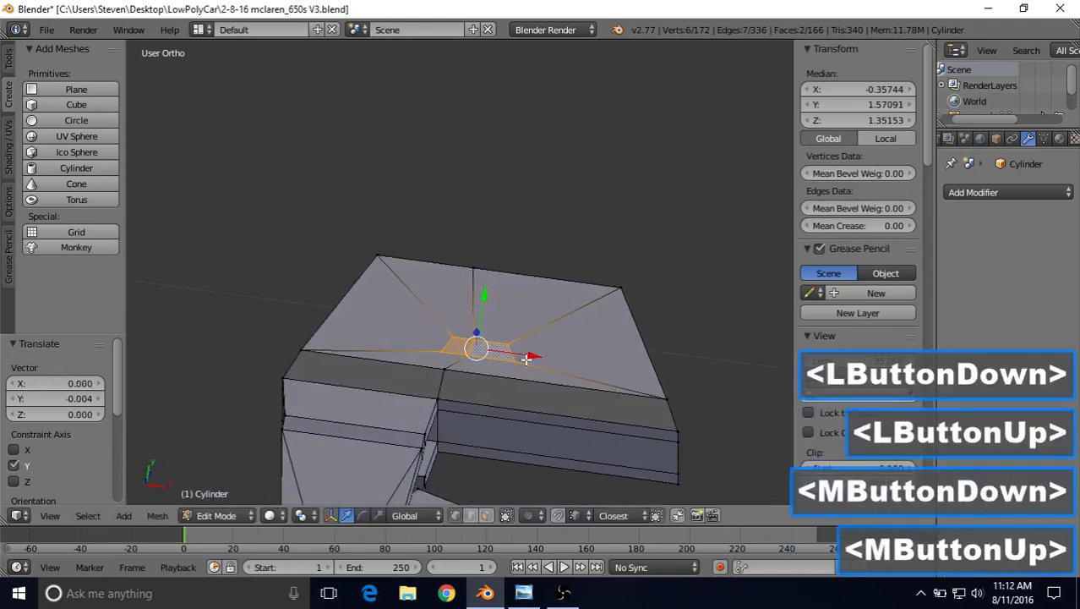
{"action": "left_click_drag", "start_coordinate": [518, 350], "coordinate": [522, 354]}
- Compare with the Front View photo in Windows Photo Viewer, nudging Blender's inset faces slightly along positive X and -0.0007149 along Y
{"action": "left_click", "coordinate": [524, 595]}
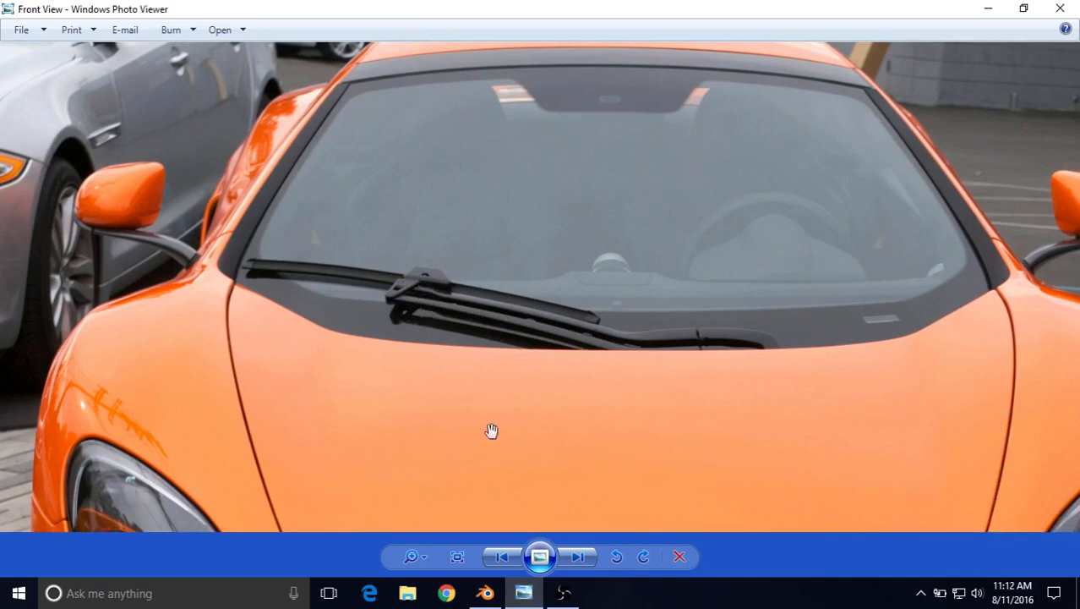
{"action": "left_click", "coordinate": [485, 592]}
{"action": "middle_click_drag", "start_coordinate": [481, 390], "coordinate": [490, 422]}
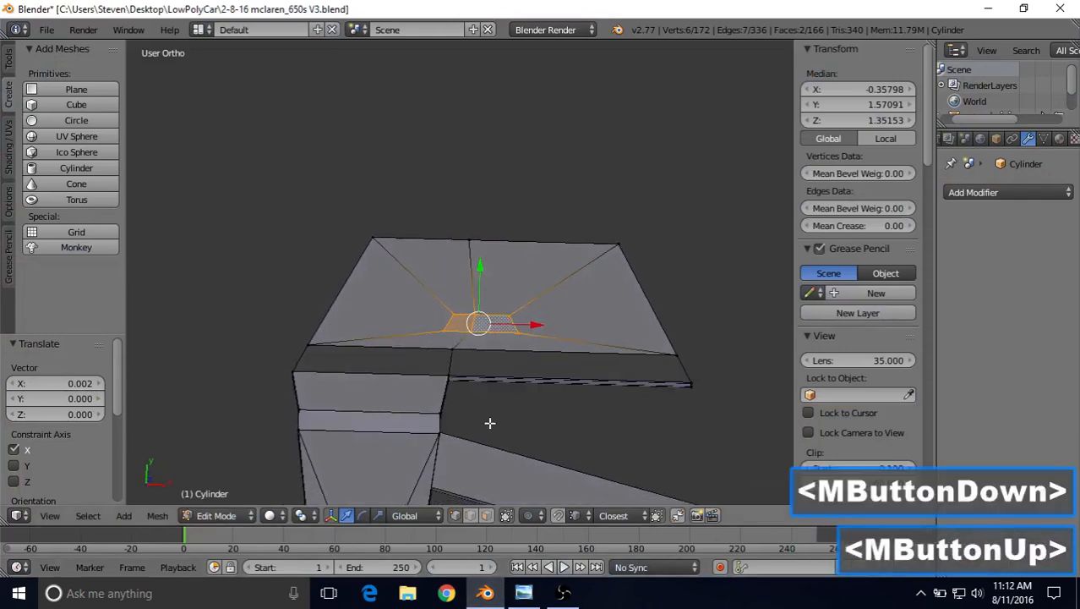
{"action": "left_click_drag", "start_coordinate": [515, 324], "coordinate": [517, 324]}
{"action": "left_click_drag", "start_coordinate": [485, 270], "coordinate": [485, 277]}
{"action": "left_click", "coordinate": [523, 596]}
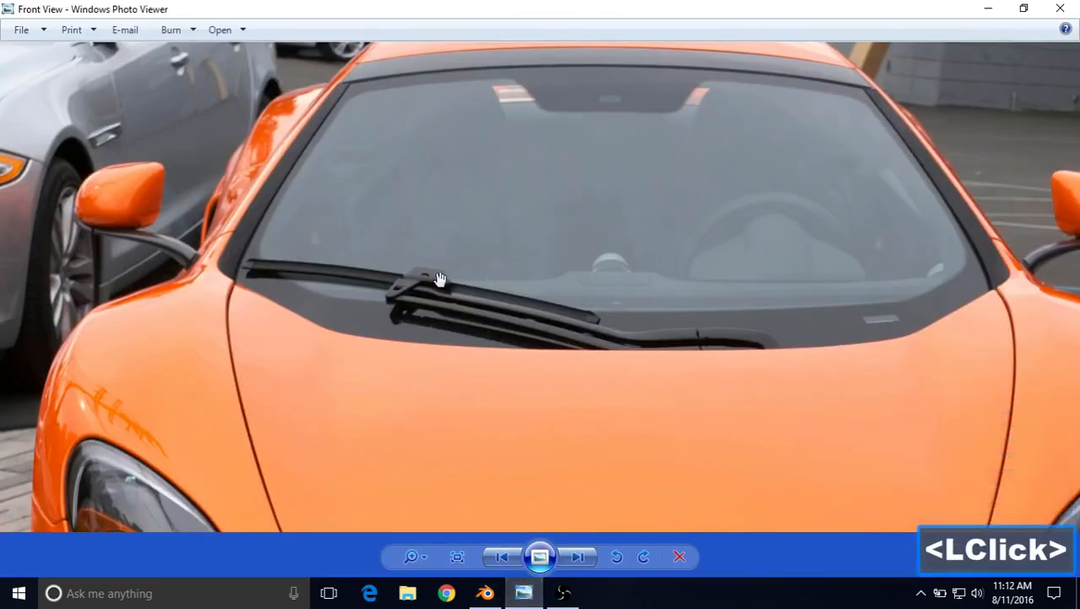
{"action": "left_click", "coordinate": [485, 593]}
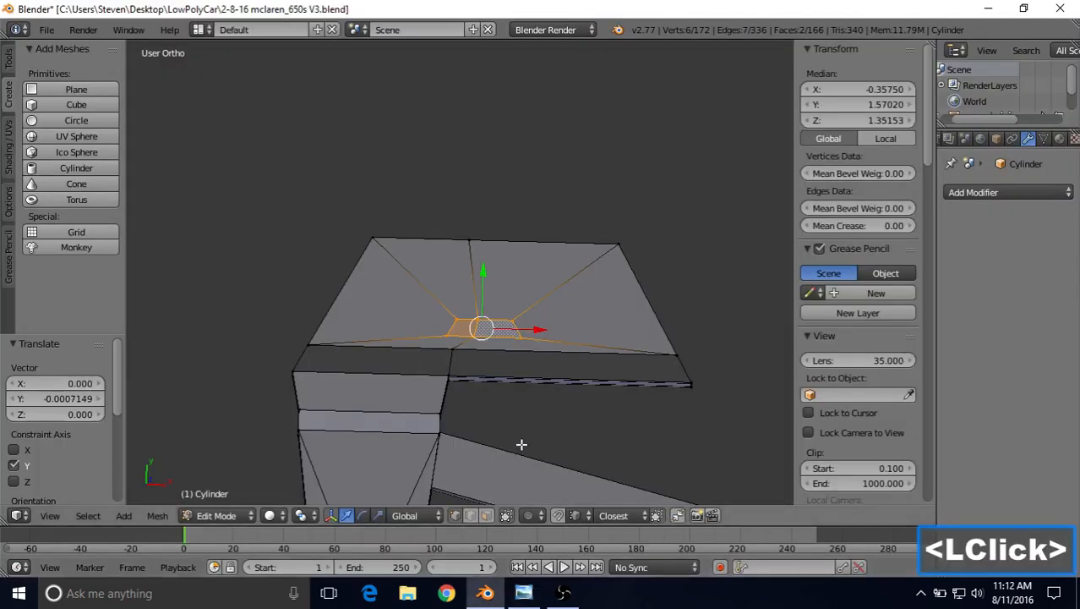
- Move the inset's two end vertices farthest along X by -0.003 in X, and compare with the Front View photo
{"action": "right_click", "coordinate": [513, 324]}
{"action": "right_click", "coordinate": [520, 337], "text": "shift"}
{"action": "left_click_drag", "start_coordinate": [549, 330], "coordinate": [533, 321]}
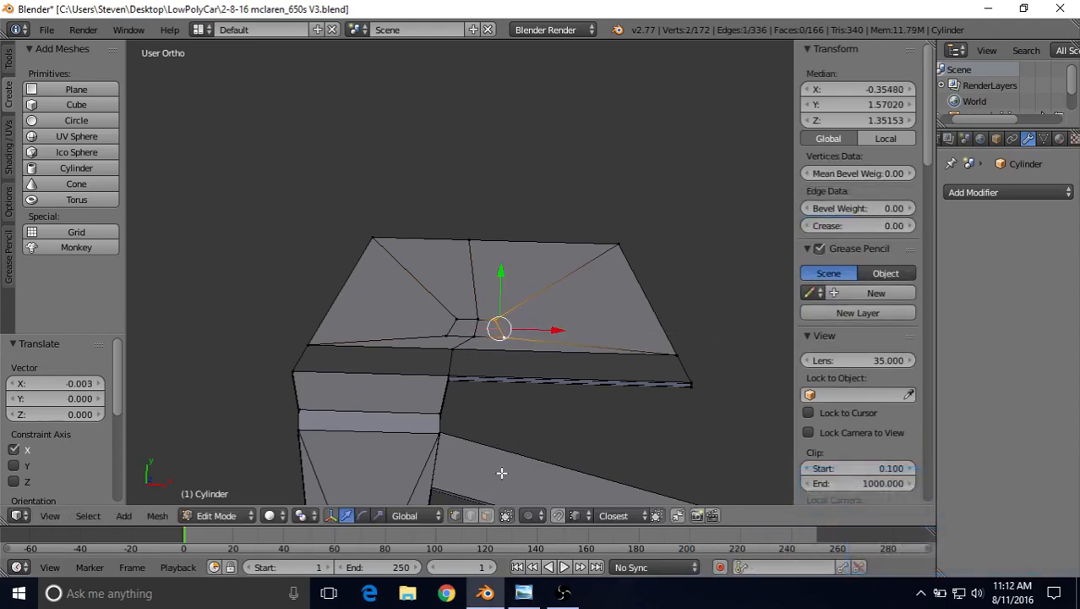
{"action": "left_click", "coordinate": [514, 598]}
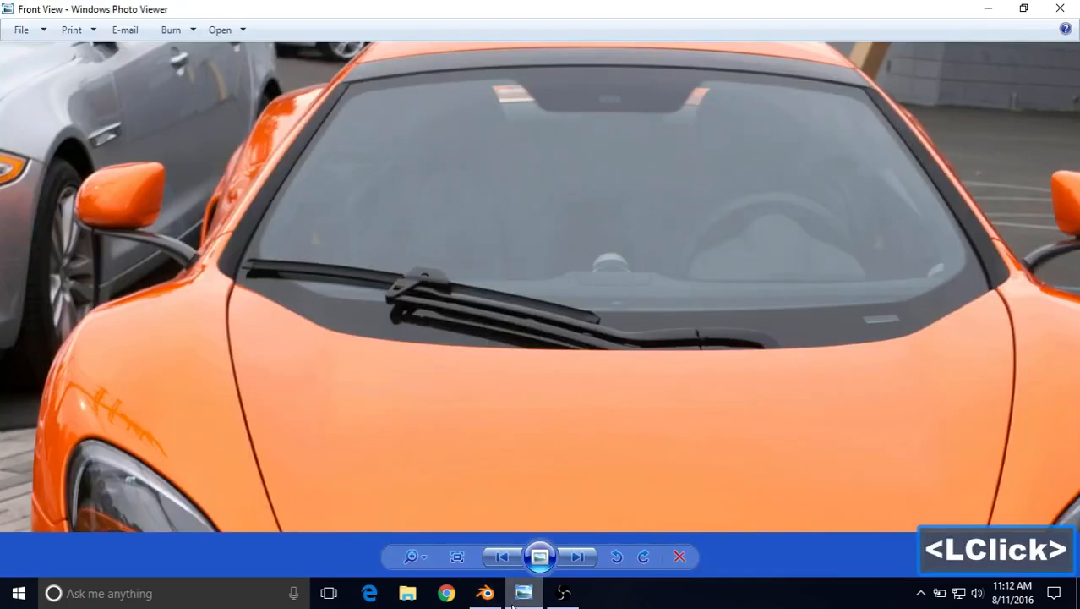
{"action": "left_click", "coordinate": [485, 592]}
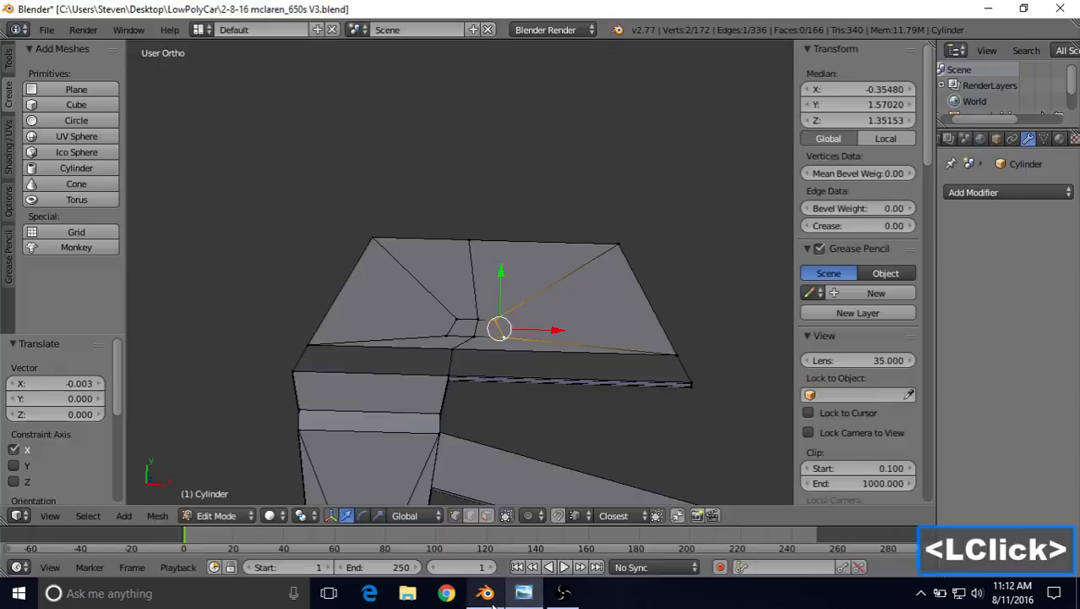
- Select the three vertices on the inset's far edge from the arms and adjust them along Y by 0.0004766 and -0.0001192
{"action": "right_click", "coordinate": [474, 336]}
{"action": "right_click", "coordinate": [496, 318], "text": "shift"}
{"action": "right_click", "coordinate": [478, 317]}
{"action": "right_click", "coordinate": [457, 318], "text": "shift"}
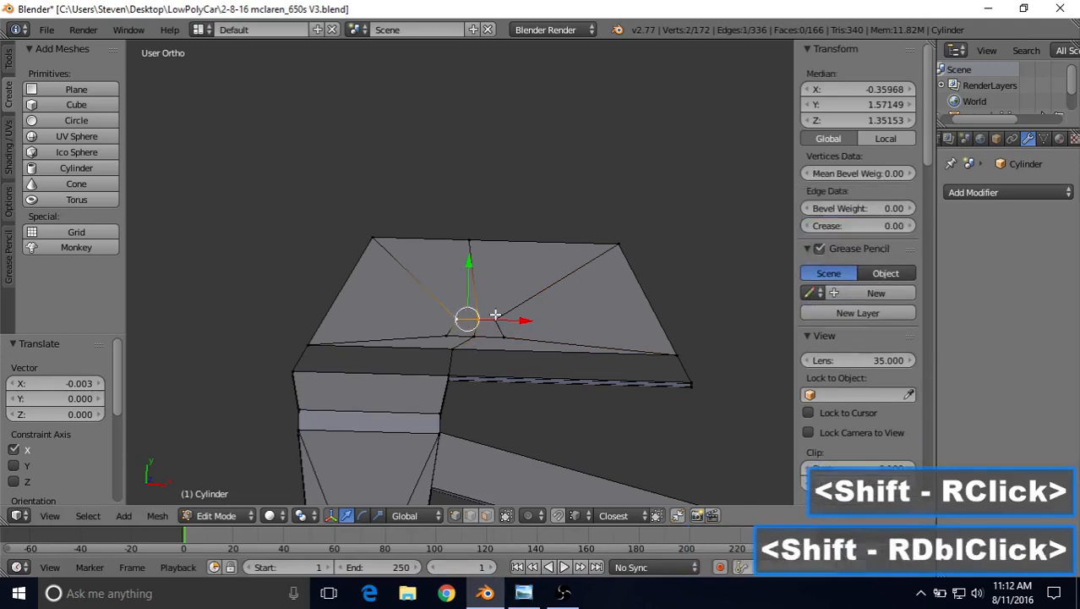
{"action": "right_click", "coordinate": [495, 316], "text": "shift"}
{"action": "left_click_drag", "start_coordinate": [479, 257], "coordinate": [481, 273]}
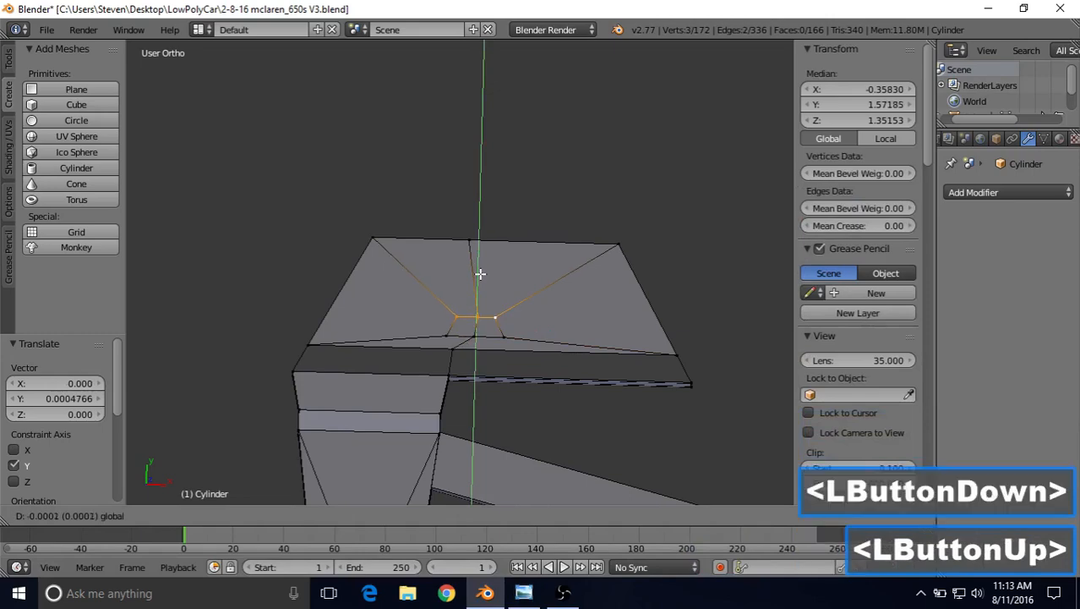
- Select the two small inset faces in face mode, extrude them, and lower them -0.001 along Z into the block
{"action": "left_click", "coordinate": [486, 515]}
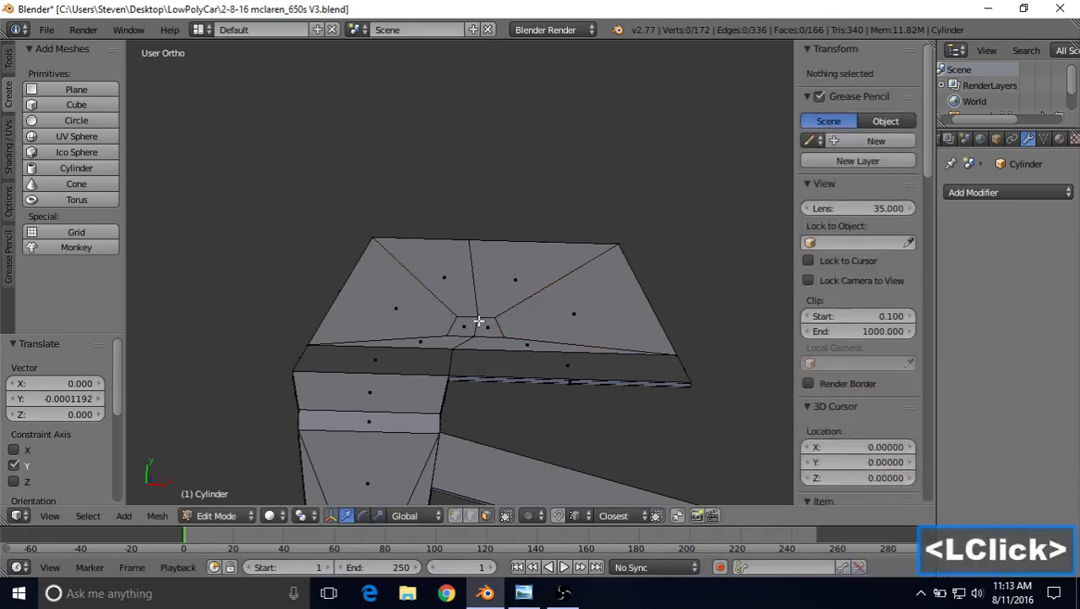
{"action": "middle_click_drag", "start_coordinate": [484, 299], "coordinate": [450, 302]}
{"action": "right_click", "coordinate": [447, 350]}
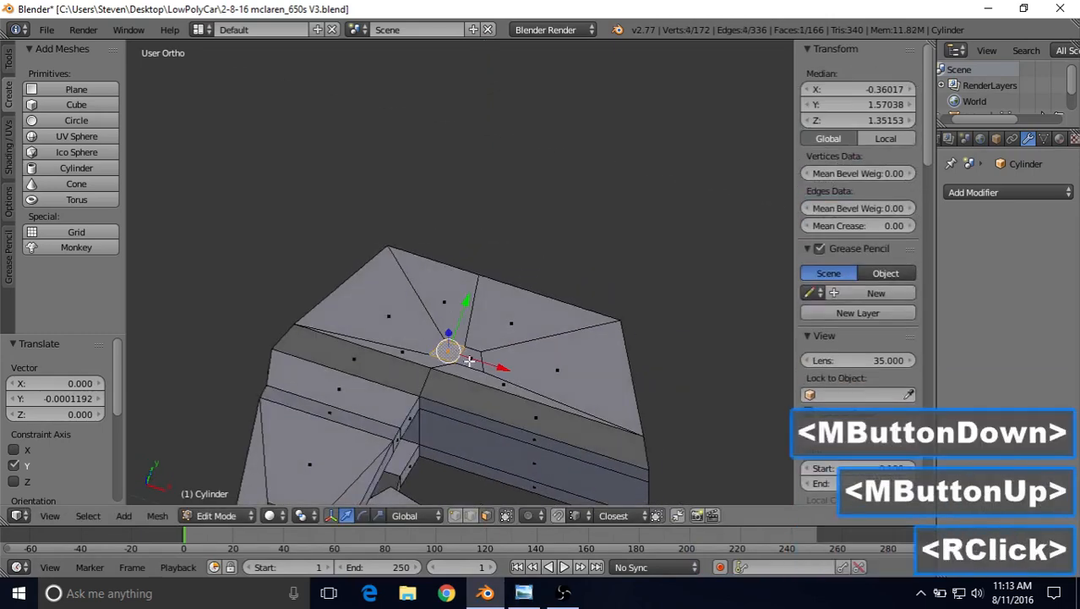
{"action": "right_click", "coordinate": [471, 358], "text": "shift"}
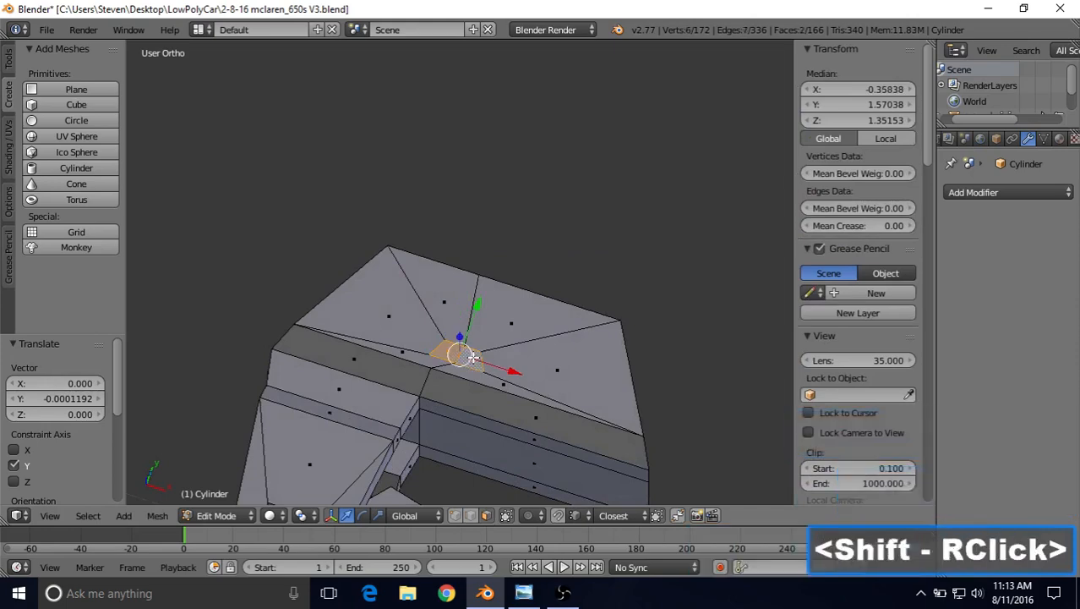
{"action": "key", "text": "e"}
{"action": "right_click", "coordinate": [465, 275]}
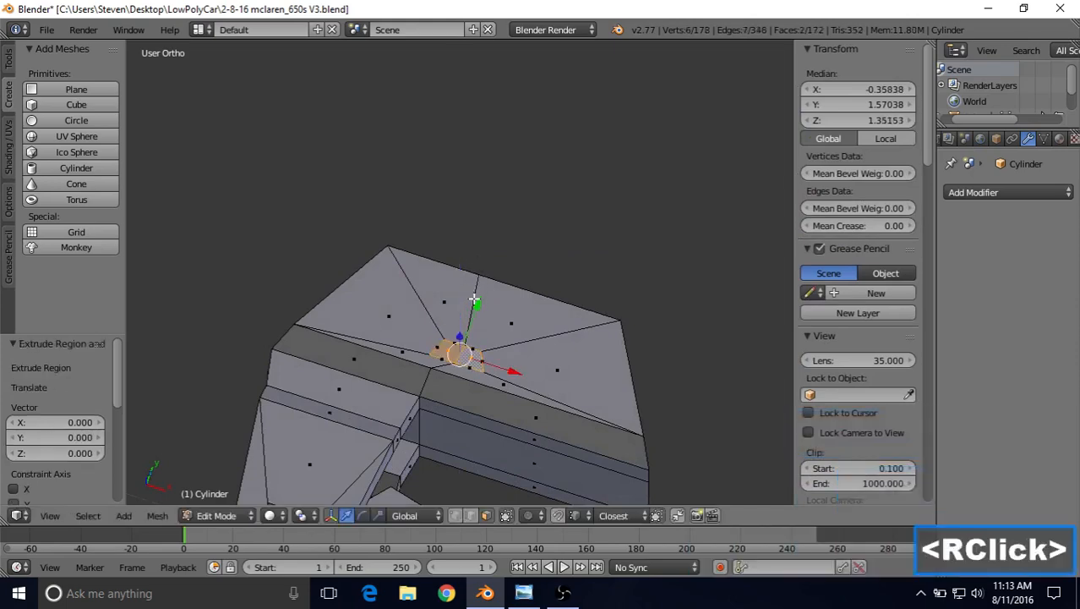
{"action": "middle_click_drag", "start_coordinate": [472, 298], "coordinate": [383, 212]}
{"action": "left_click_drag", "start_coordinate": [421, 320], "coordinate": [421, 327]}
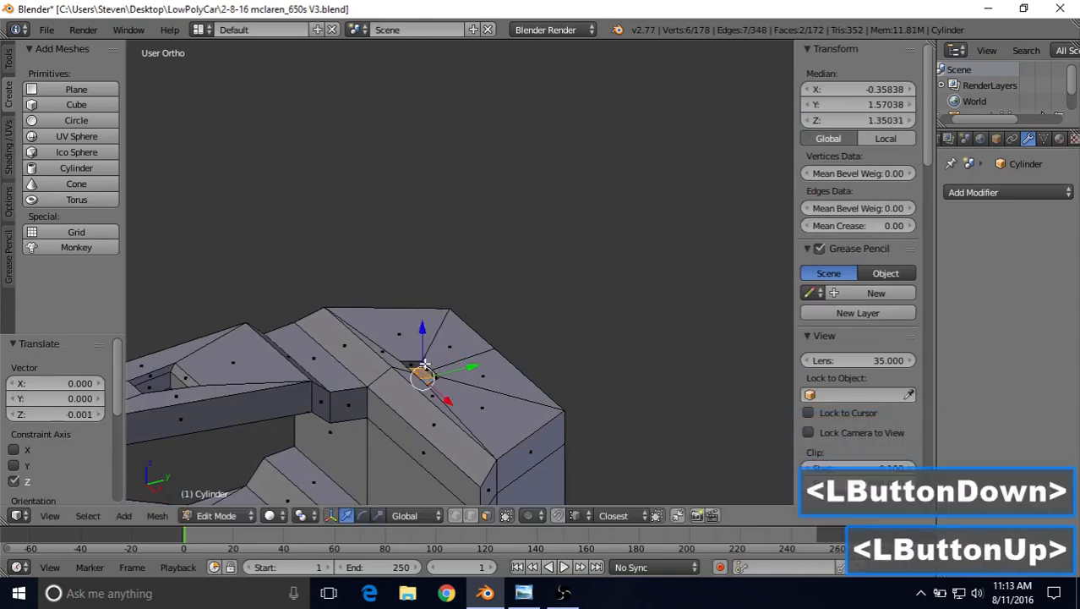
{"action": "middle_click_drag", "start_coordinate": [429, 306], "coordinate": [519, 317]}
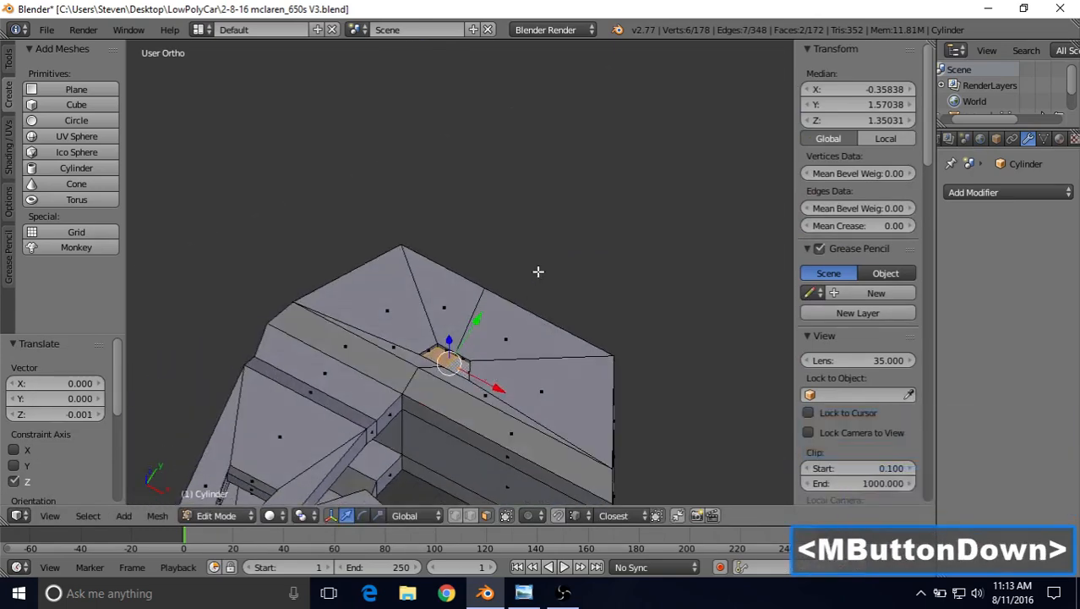
- Scale the recess's two floor faces down to about 0.89, and inspect the bracket in Object Mode
{"action": "middle_click_drag", "start_coordinate": [538, 272], "coordinate": [538, 271]}
{"action": "key", "text": "s"}
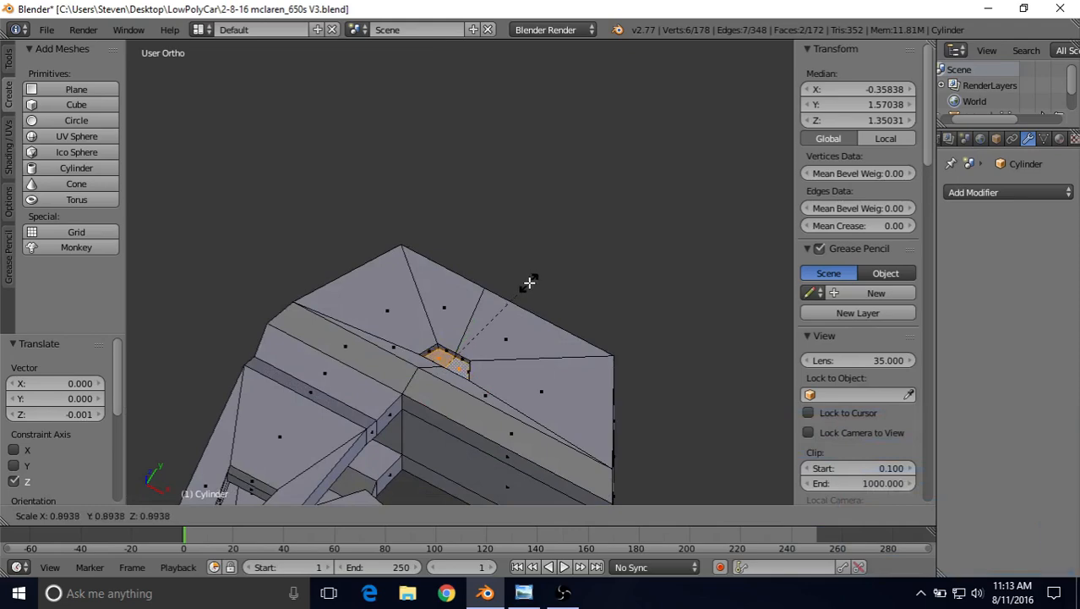
{"action": "left_click", "coordinate": [527, 284]}
{"action": "key", "text": "Tab"}
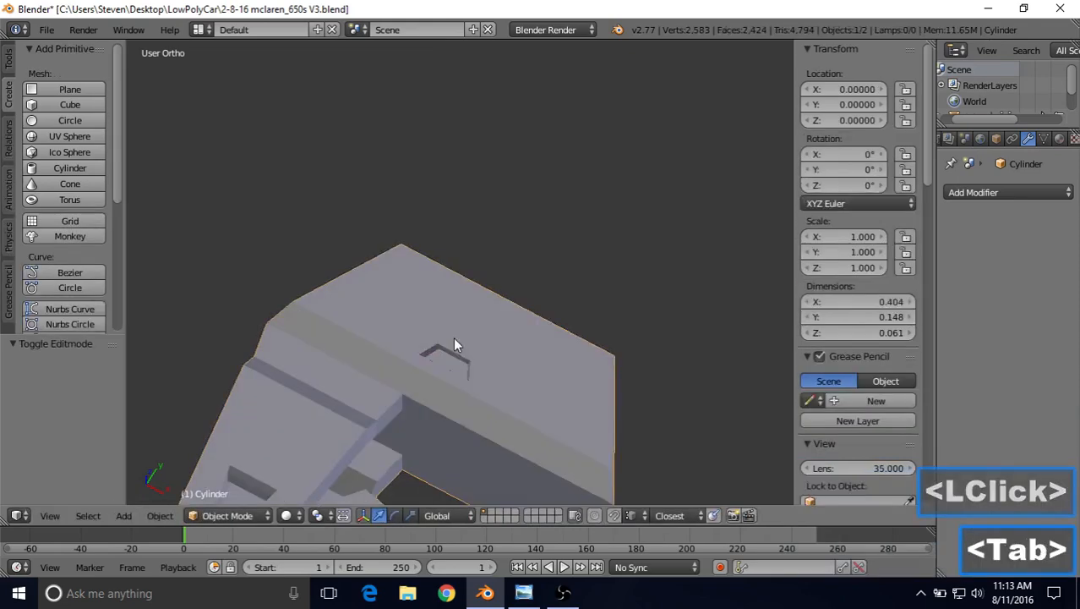
{"action": "scroll", "coordinate": [453, 336], "scroll_direction": "down", "scroll_amount": 4}
{"action": "middle_click_drag", "start_coordinate": [457, 335], "coordinate": [404, 302]}
{"action": "scroll", "coordinate": [405, 302], "scroll_direction": "up", "scroll_amount": 3}
- Scale the recess's floor faces down by a further factor of about 0.87 and raise them slightly along Z
{"action": "key", "text": "Tab"}
{"action": "key", "text": "s"}
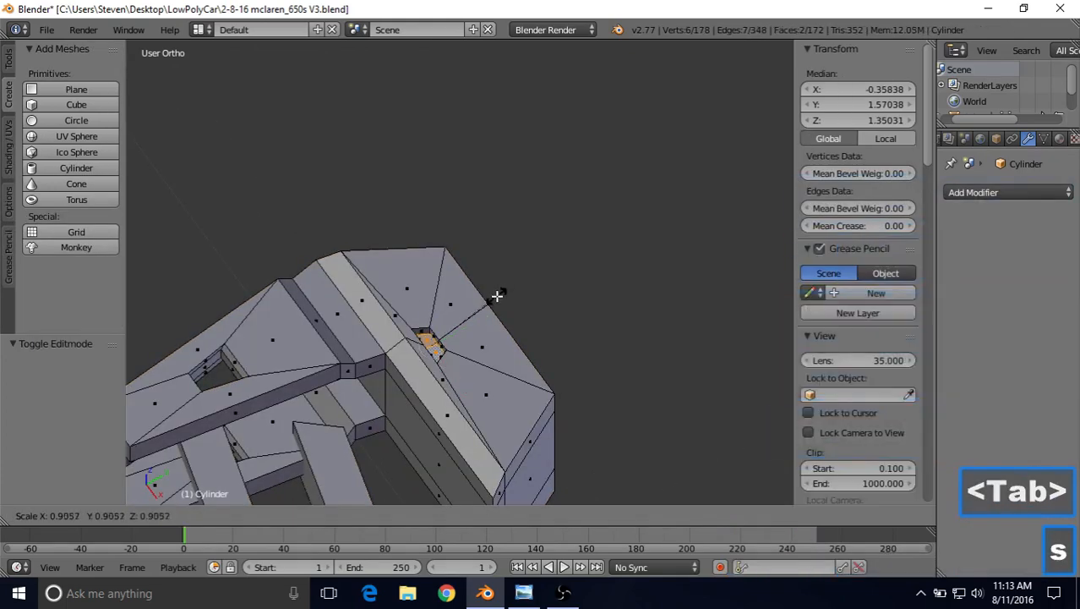
{"action": "left_click", "coordinate": [495, 300]}
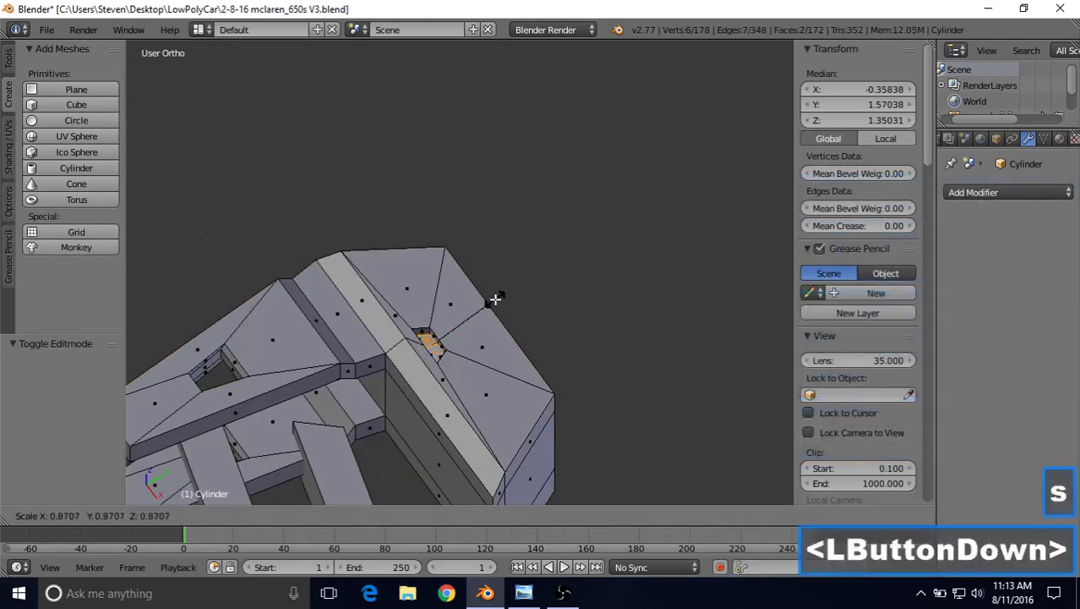
{"action": "left_click", "coordinate": [425, 318]}
{"action": "key", "text": "Tab"}
- Inspect the finished recess on the bracket and compare it with the Front View photo in Windows Photo Viewer
{"action": "scroll", "coordinate": [417, 338], "scroll_direction": "down", "scroll_amount": 3}
{"action": "scroll", "coordinate": [417, 338], "scroll_direction": "down", "scroll_amount": 1}
{"action": "middle_click_drag", "start_coordinate": [417, 338], "coordinate": [486, 284]}
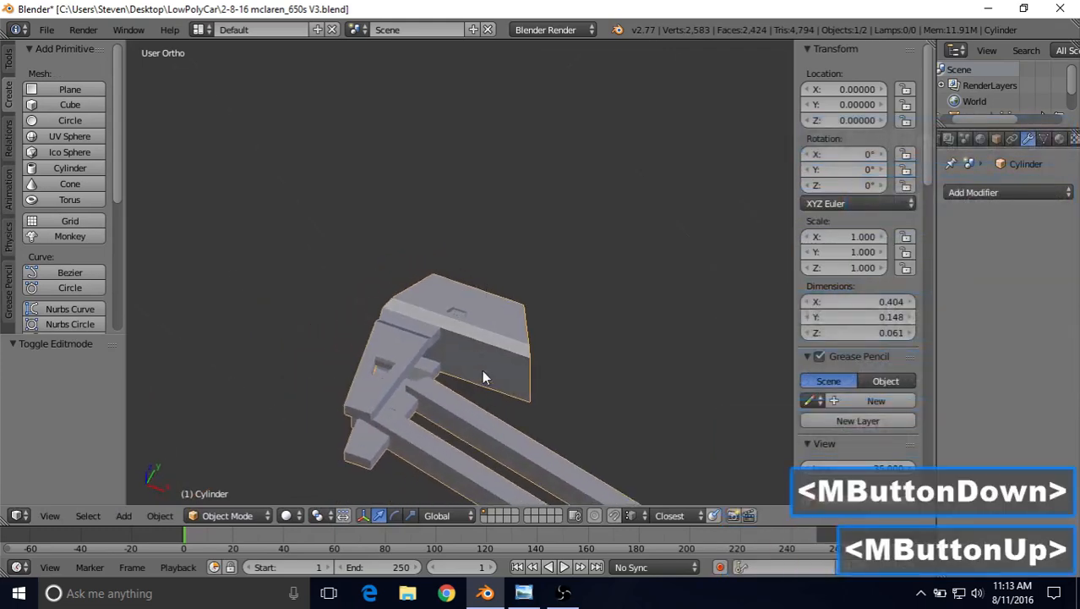
{"action": "middle_click_drag", "start_coordinate": [506, 478], "coordinate": [506, 318]}
{"action": "left_click", "coordinate": [523, 592]}
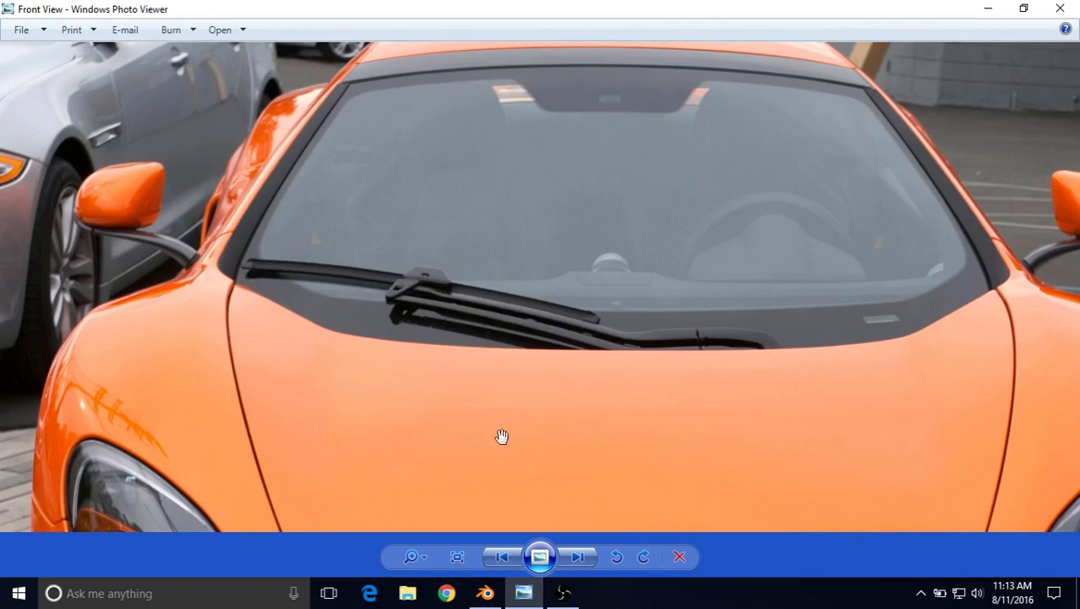
{"action": "left_click", "coordinate": [485, 593]}
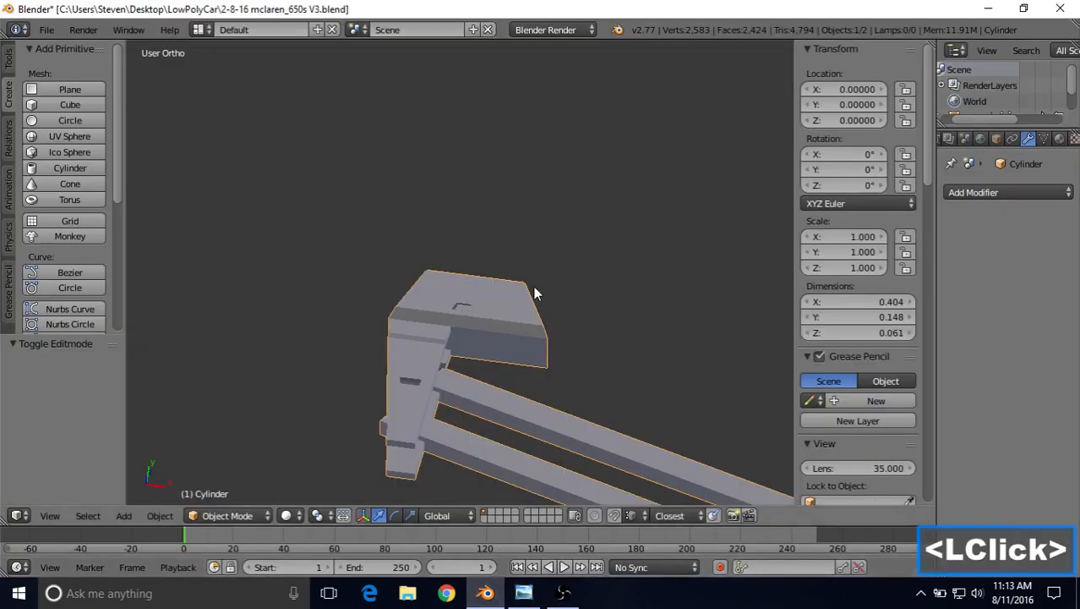
- Add a cube to the wiper mesh in Edit Mode and scale it uniformly by 0.099
{"action": "scroll", "coordinate": [534, 294], "scroll_direction": "down", "scroll_amount": 4}
{"action": "key", "text": "Tab"}
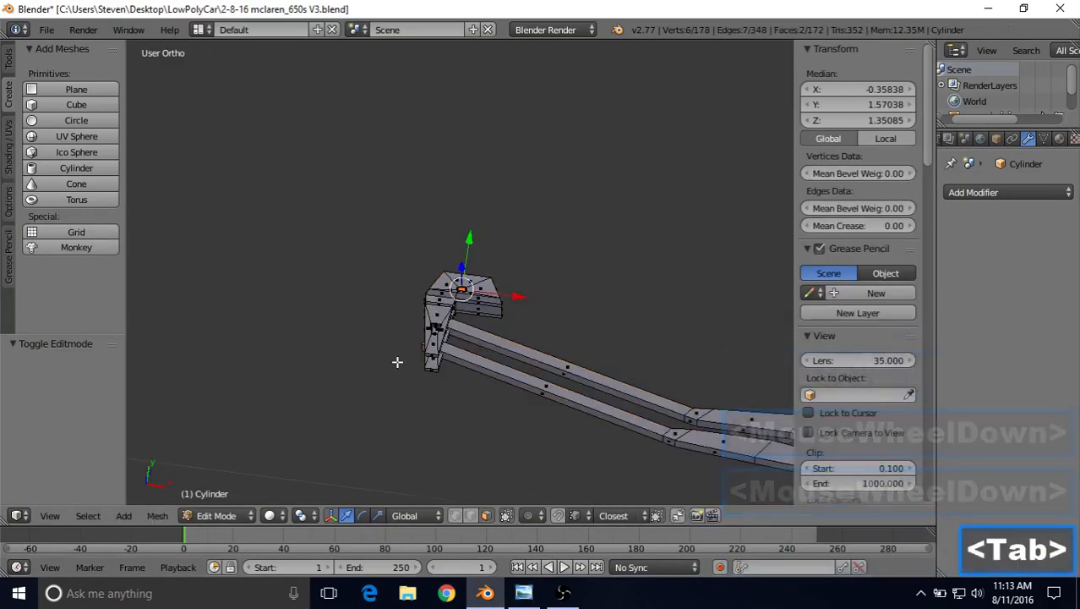
{"action": "middle_click_drag", "start_coordinate": [440, 425], "coordinate": [458, 175], "text": "shift"}
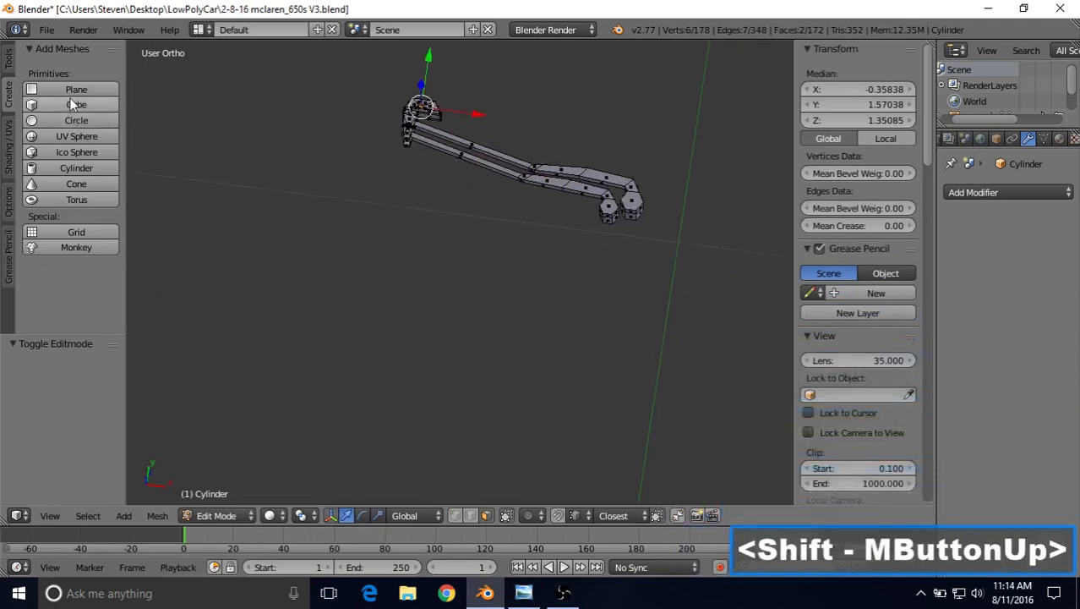
{"action": "middle_click_drag", "start_coordinate": [337, 143], "coordinate": [337, 198], "text": "shift"}
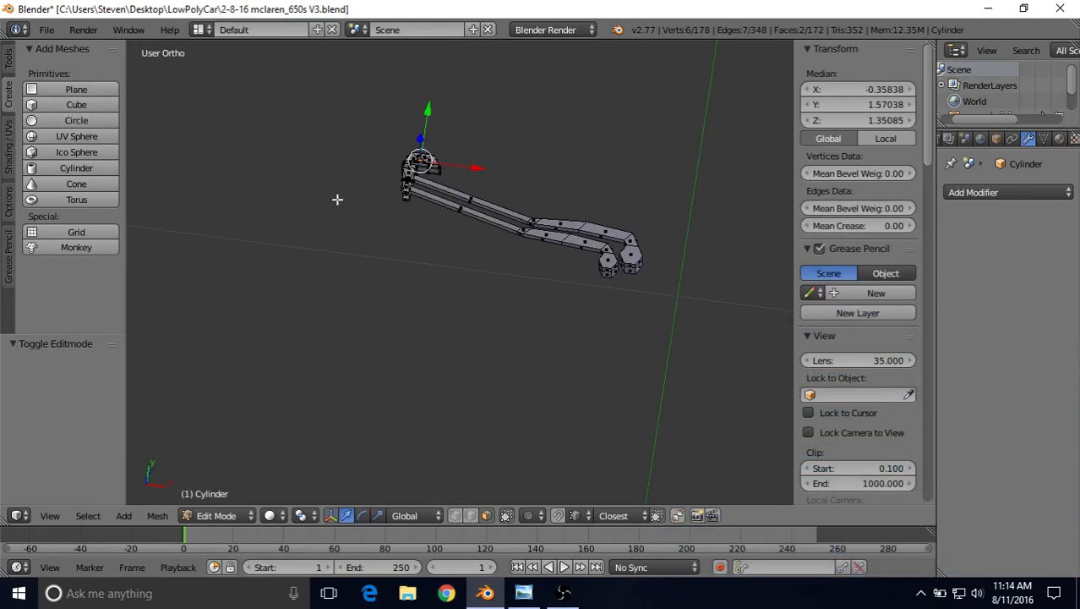
{"action": "left_click", "coordinate": [74, 103]}
{"action": "scroll", "coordinate": [468, 349], "scroll_direction": "down", "scroll_amount": 2}
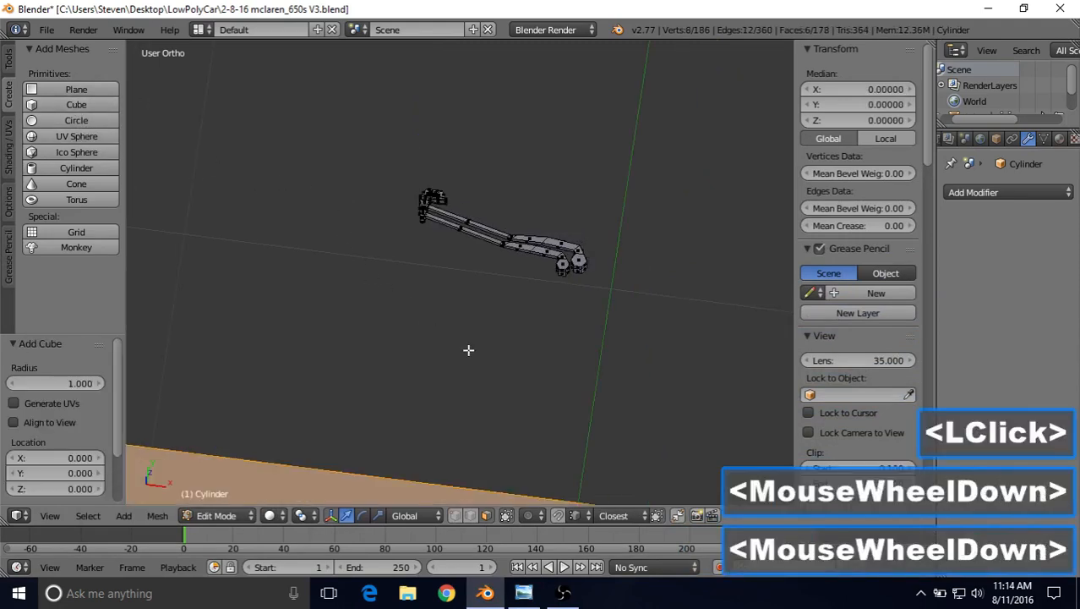
{"action": "middle_click_drag", "start_coordinate": [469, 349], "coordinate": [512, 225], "text": "shift"}
{"action": "scroll", "coordinate": [492, 309], "scroll_direction": "down", "scroll_amount": 3}
{"action": "middle_click_drag", "start_coordinate": [492, 310], "coordinate": [497, 241], "text": "shift"}
{"action": "key", "text": "s"}
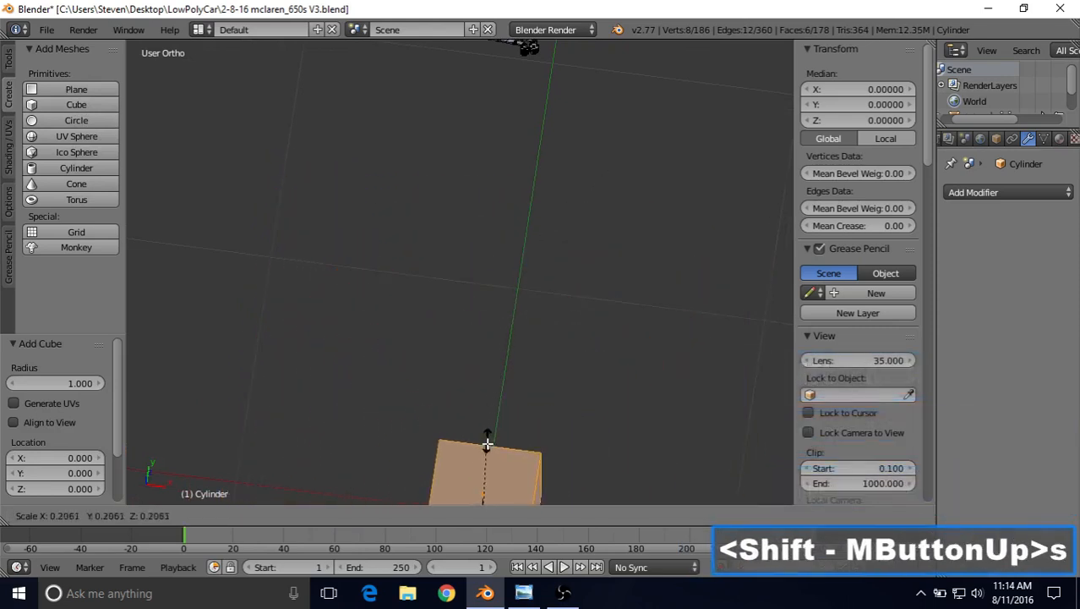
{"action": "left_click", "coordinate": [486, 473]}
- Move the new cube along Y and X toward the bracket, to X -0.46295 and Y 2.19029
{"action": "middle_click_drag", "start_coordinate": [516, 378], "coordinate": [522, 305], "text": "shift"}
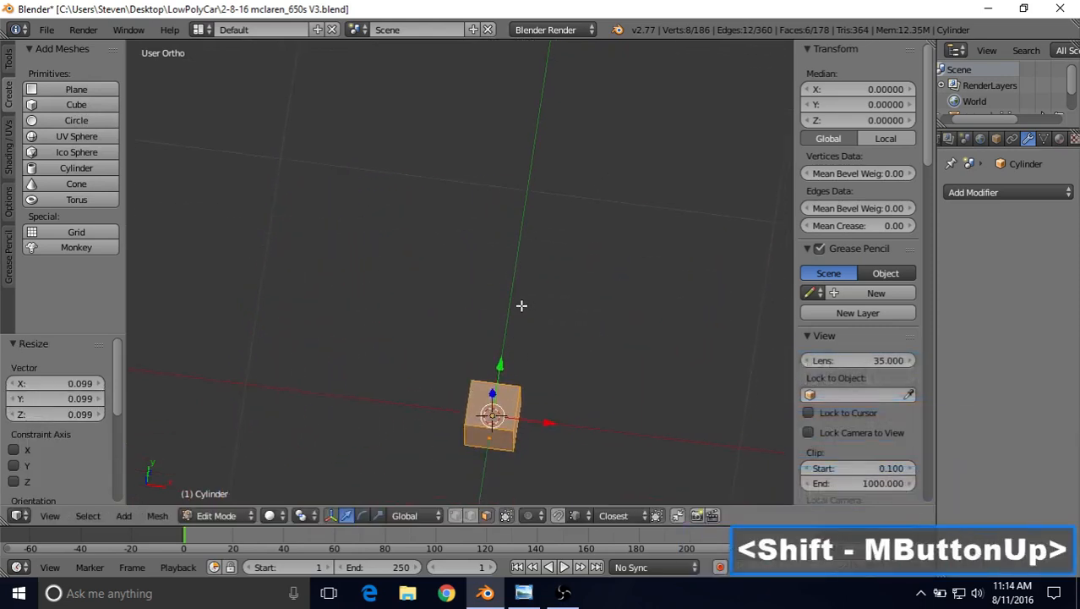
{"action": "left_click_drag", "start_coordinate": [505, 374], "coordinate": [550, 128]}
{"action": "middle_click_drag", "start_coordinate": [541, 162], "coordinate": [456, 457], "text": "shift"}
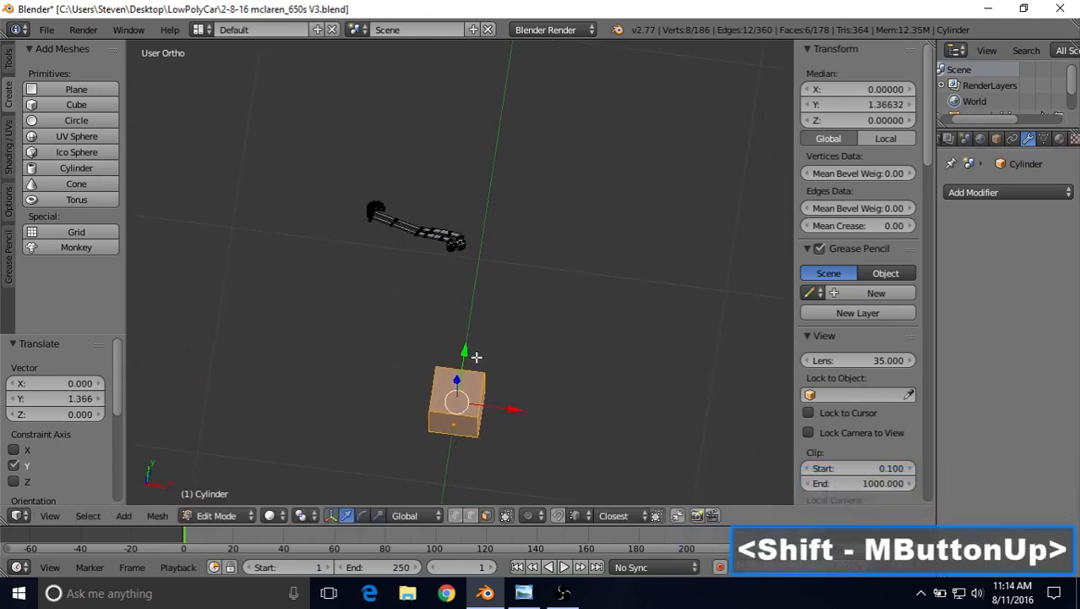
{"action": "left_click_drag", "start_coordinate": [471, 354], "coordinate": [423, 218]}
{"action": "middle_click_drag", "start_coordinate": [424, 218], "coordinate": [464, 320], "text": "shift"}
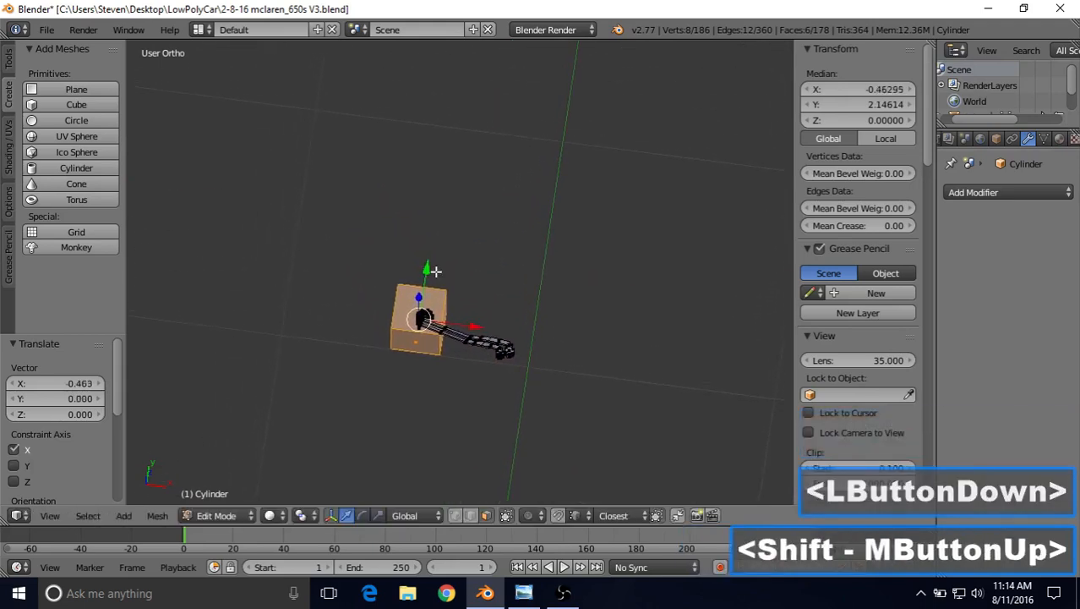
{"action": "left_click_drag", "start_coordinate": [429, 270], "coordinate": [503, 210]}
- Scale the cube down uniformly by 0.168 and check its position relative to the wiper
{"action": "key", "text": "s"}
{"action": "left_click", "coordinate": [442, 269]}
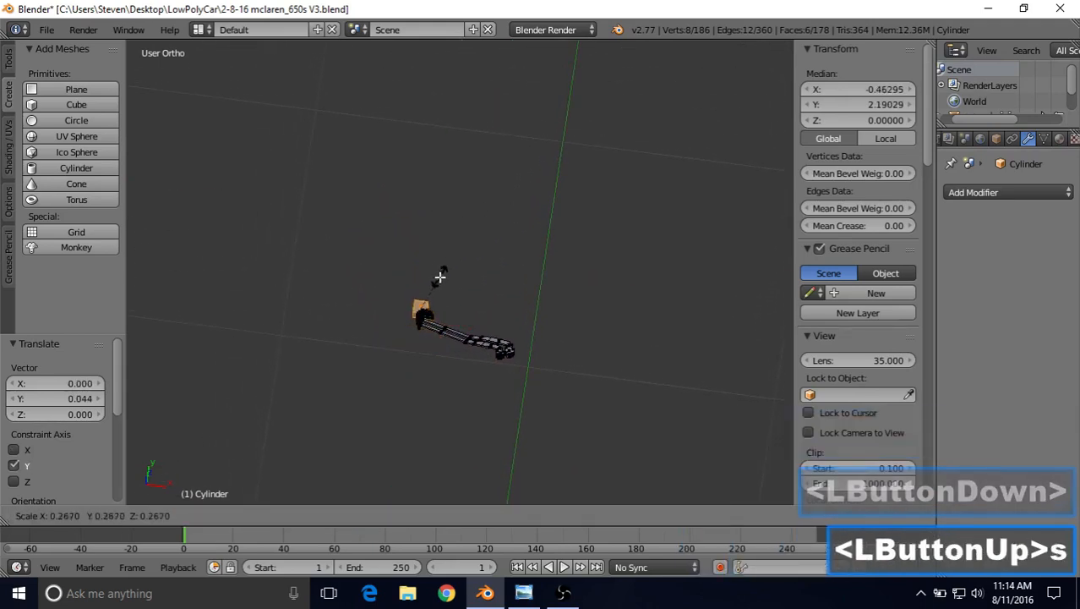
{"action": "scroll", "coordinate": [431, 283], "scroll_direction": "up", "scroll_amount": 2}
{"action": "scroll", "coordinate": [447, 297], "scroll_direction": "up", "scroll_amount": 4}
{"action": "middle_click_drag", "start_coordinate": [433, 305], "coordinate": [452, 152], "text": "shift"}
{"action": "scroll", "coordinate": [408, 236], "scroll_direction": "up", "scroll_amount": 3}
{"action": "middle_click_drag", "start_coordinate": [408, 236], "coordinate": [545, 285], "text": "shift"}
{"action": "scroll", "coordinate": [546, 281], "scroll_direction": "down", "scroll_amount": 5}
{"action": "scroll", "coordinate": [545, 285], "scroll_direction": "down", "scroll_amount": 1}
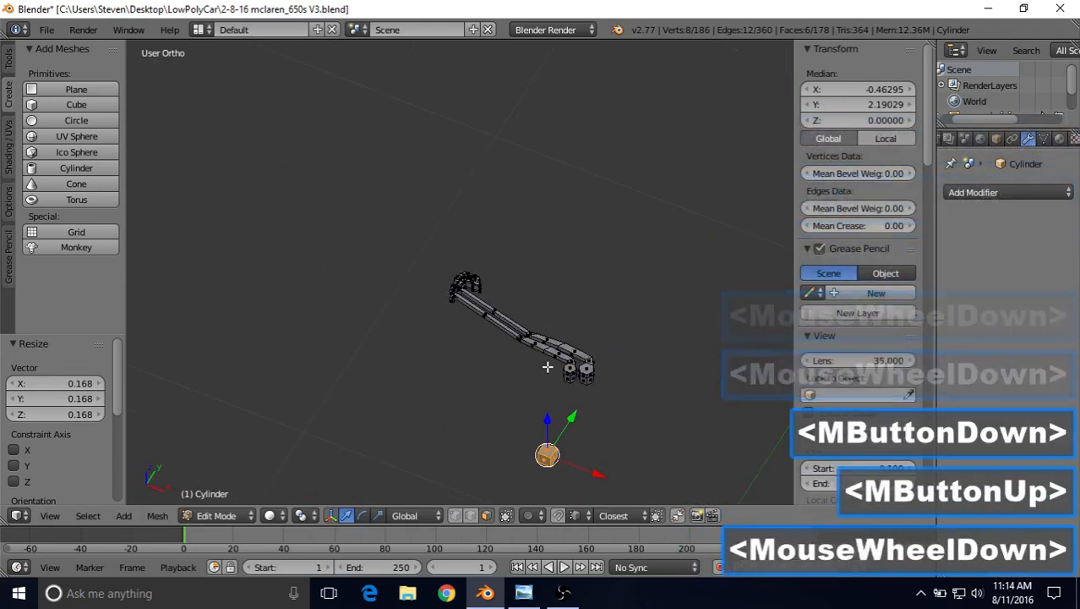
- Raise the small cube to Z 0.66106, and shift it -0.178 along X and -0.074 along Y
{"action": "key", "text": "g"}
{"action": "key", "text": "z"}
{"action": "left_click", "coordinate": [545, 314]}
{"action": "left_click_drag", "start_coordinate": [546, 313], "coordinate": [539, 237]}
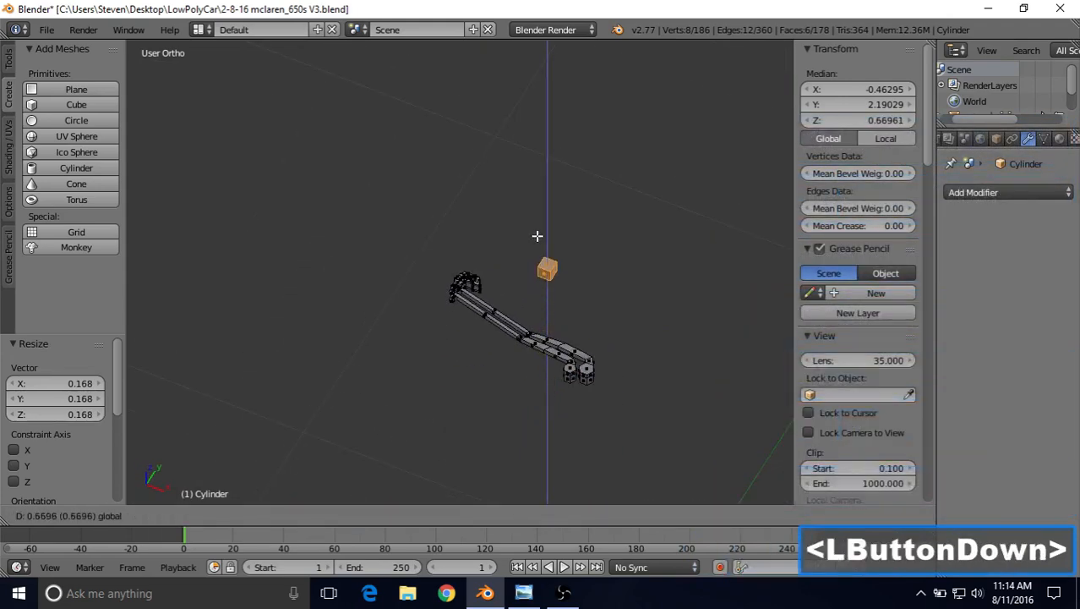
{"action": "left_click_drag", "start_coordinate": [601, 285], "coordinate": [514, 269]}
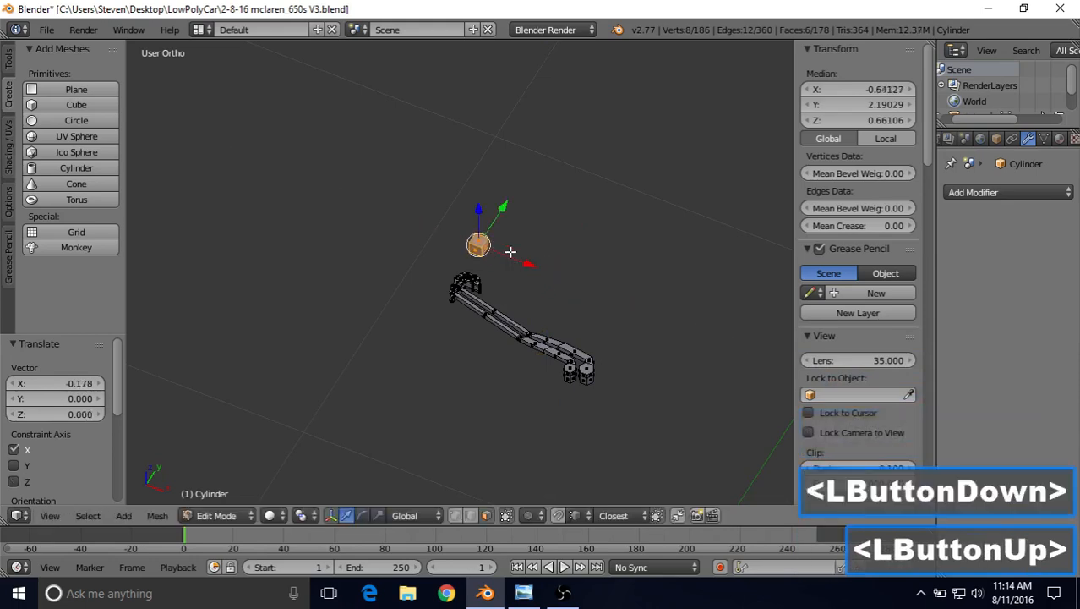
{"action": "left_click_drag", "start_coordinate": [504, 208], "coordinate": [497, 239]}
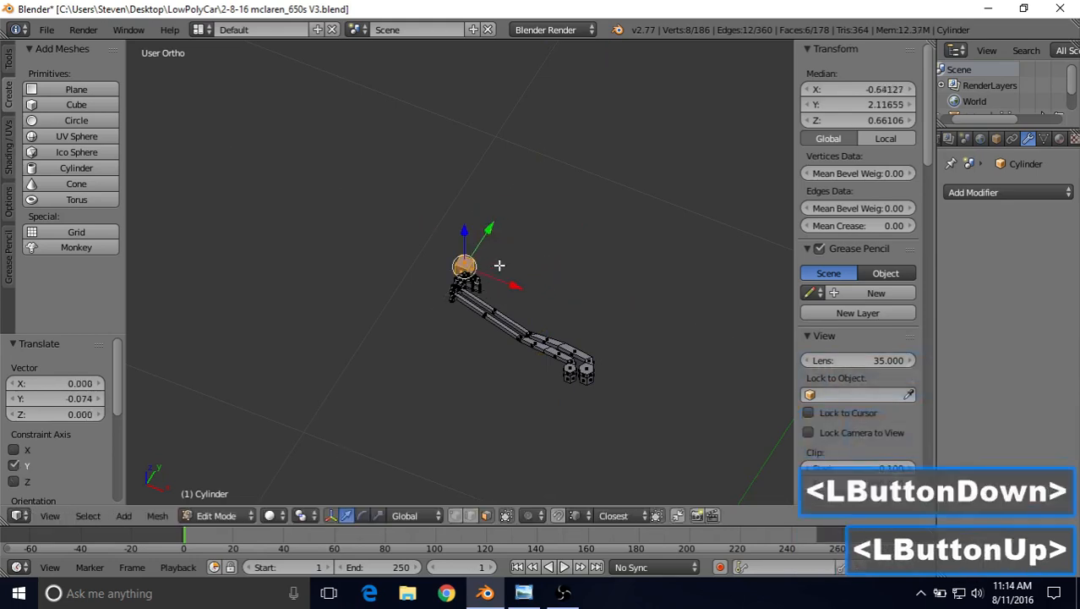
- Bring the cube closer to the wiper arms, at X -0.16389, Y 1.90688 and Z 1.08617
{"action": "middle_click_drag", "start_coordinate": [499, 265], "coordinate": [550, 249]}
{"action": "middle_click_drag", "start_coordinate": [436, 299], "coordinate": [486, 277]}
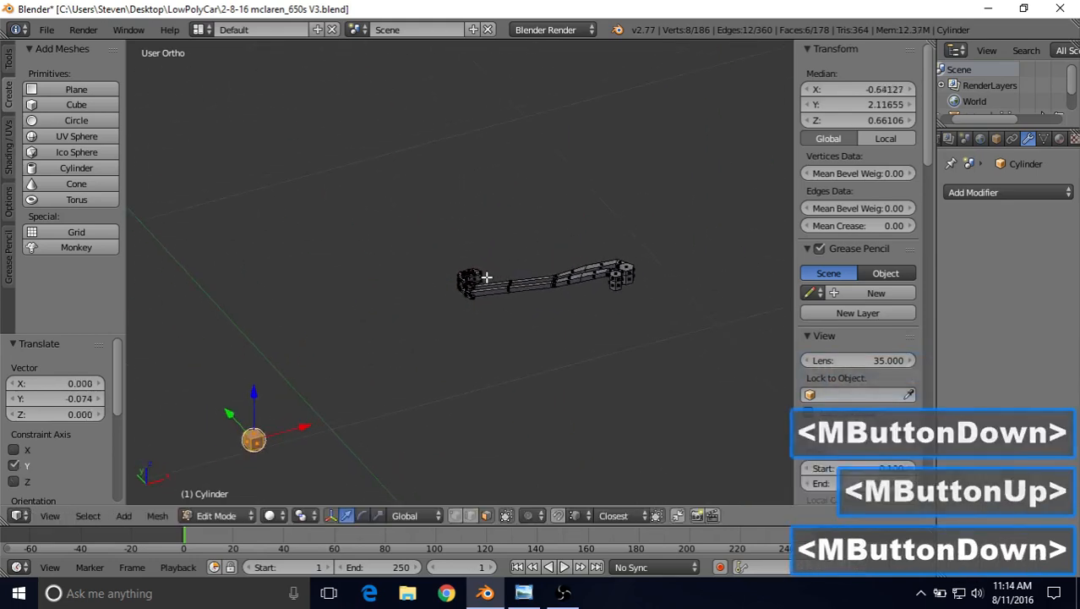
{"action": "left_click_drag", "start_coordinate": [253, 398], "coordinate": [483, 248]}
{"action": "left_click_drag", "start_coordinate": [412, 207], "coordinate": [441, 253]}
{"action": "middle_click_drag", "start_coordinate": [442, 254], "coordinate": [410, 266]}
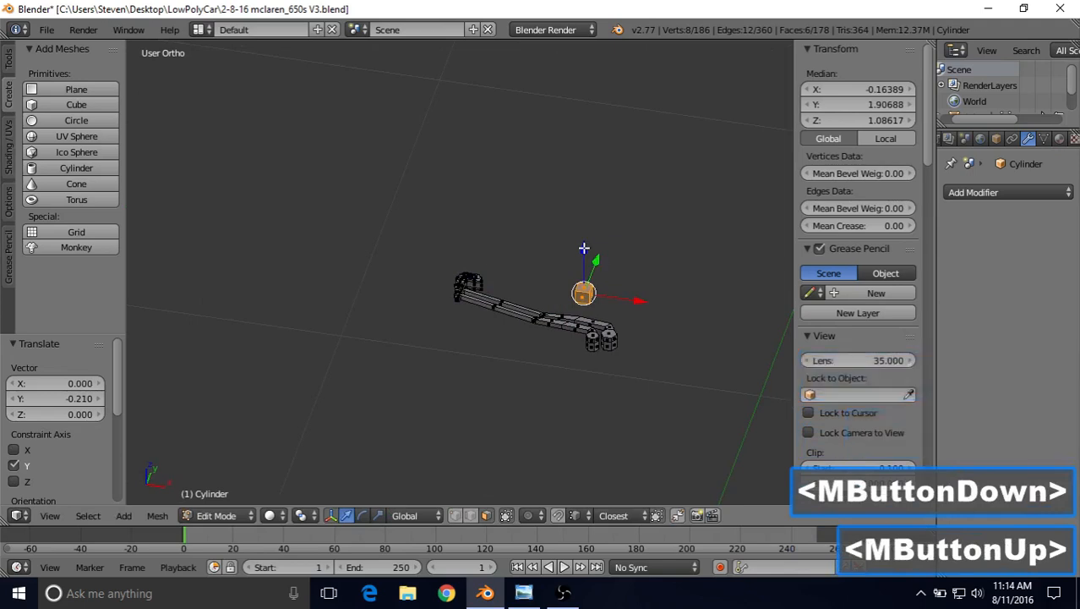
- Move the cube to the bracket end of the wiper, at X -0.37536, Y 1.57714 and Z 1.32560
{"action": "left_click_drag", "start_coordinate": [583, 248], "coordinate": [578, 162]}
{"action": "left_click_drag", "start_coordinate": [603, 200], "coordinate": [538, 250]}
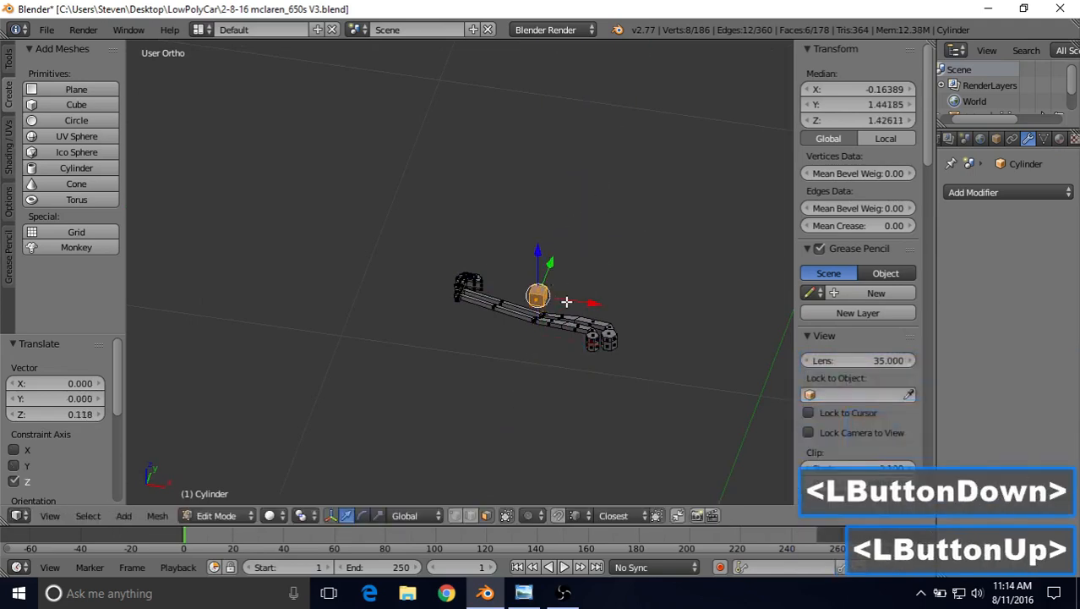
{"action": "left_click_drag", "start_coordinate": [566, 302], "coordinate": [454, 243]}
{"action": "mouse_move", "coordinate": [456, 245]}
{"action": "middle_mouse_down"}
{"action": "mouse_move", "coordinate": [596, 266]}
{"action": "mouse_move", "coordinate": [444, 262]}
{"action": "middle_mouse_up"}
{"action": "mouse_move", "coordinate": [441, 259]}
{"action": "left_mouse_down"}
{"action": "mouse_move", "coordinate": [427, 254]}
{"action": "mouse_move", "coordinate": [448, 250]}
{"action": "left_mouse_up"}
{"action": "left_click_drag", "start_coordinate": [450, 206], "coordinate": [456, 237]}
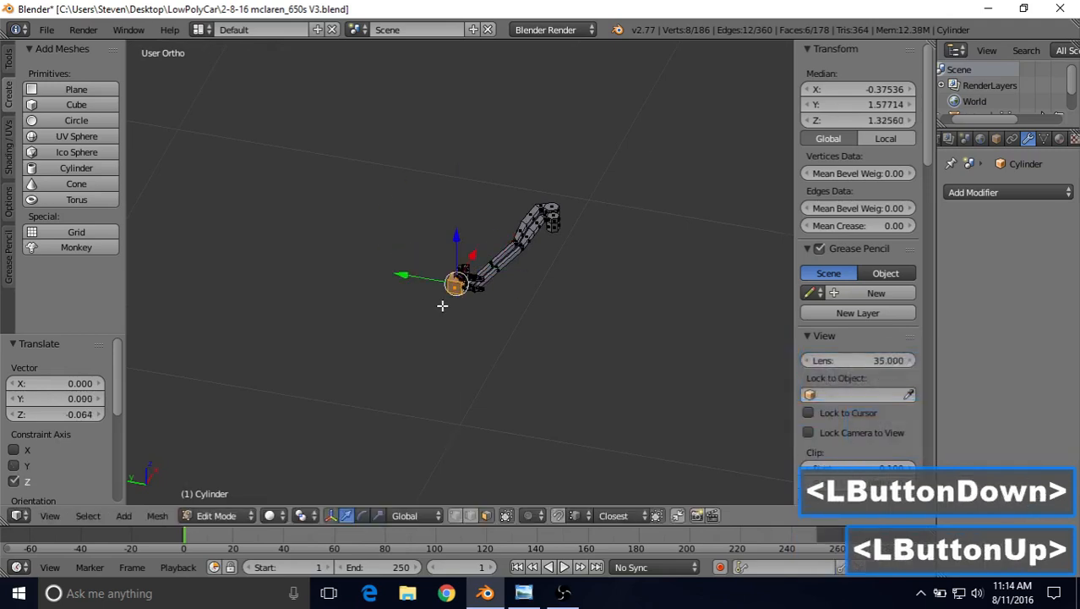
- Place the cube just outside the bracket by raising it to Z 1.34093 and moving it to X -0.43942
{"action": "scroll", "coordinate": [445, 315], "scroll_direction": "up", "scroll_amount": 2}
{"action": "mouse_move", "coordinate": [446, 309]}
{"action": "middle_mouse_down"}
{"action": "mouse_move", "coordinate": [443, 172]}
{"action": "mouse_move", "coordinate": [441, 308]}
{"action": "middle_mouse_up"}
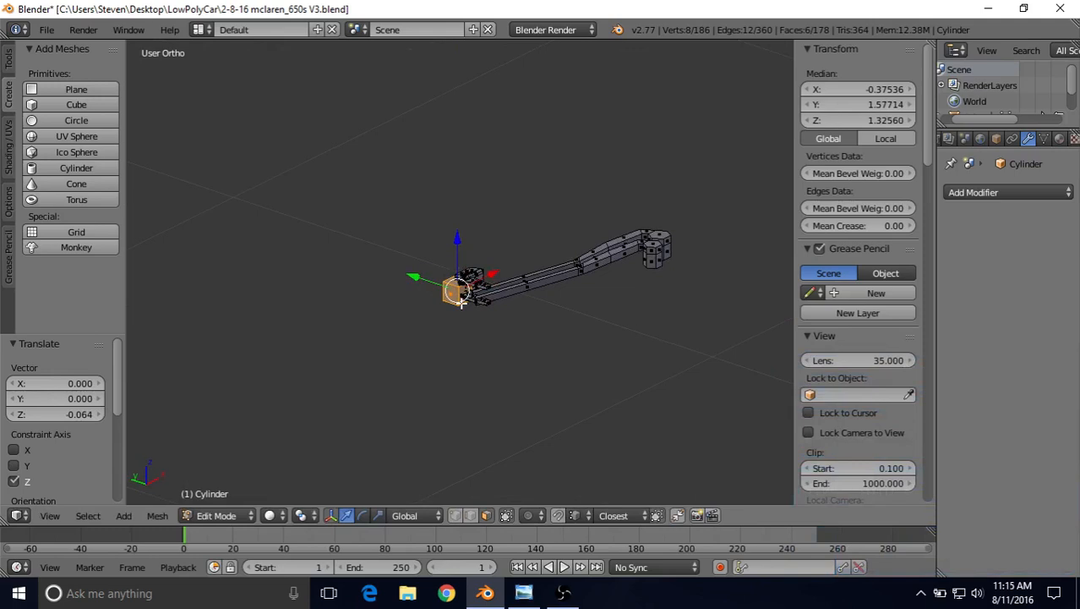
{"action": "left_click_drag", "start_coordinate": [459, 235], "coordinate": [430, 225]}
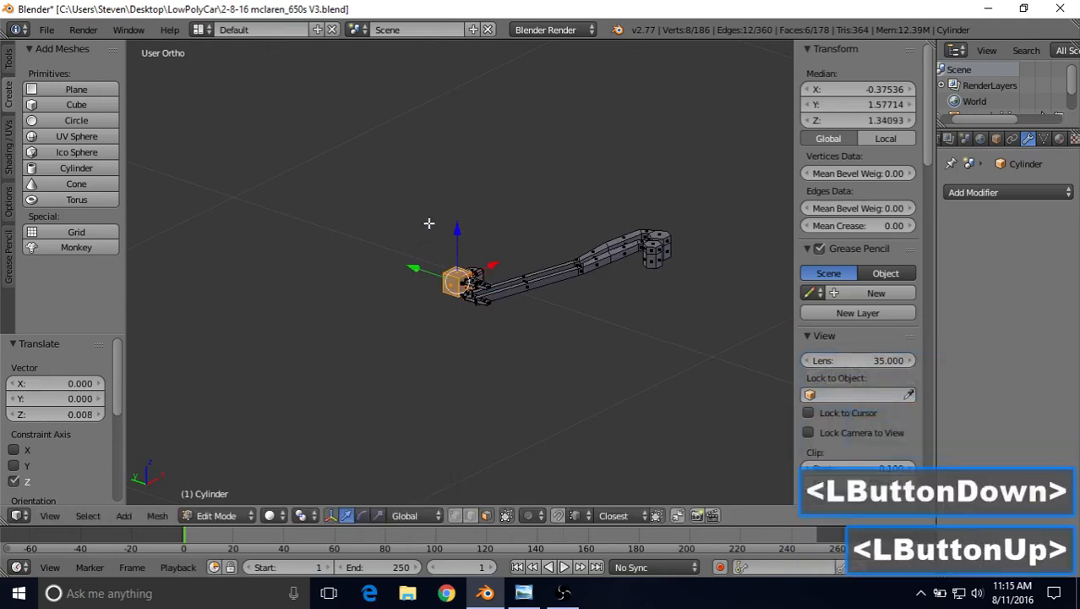
{"action": "middle_click_drag", "start_coordinate": [429, 229], "coordinate": [453, 229]}
{"action": "left_click_drag", "start_coordinate": [462, 233], "coordinate": [421, 249]}
{"action": "middle_click_drag", "start_coordinate": [420, 248], "coordinate": [468, 230]}
{"action": "scroll", "coordinate": [429, 268], "scroll_direction": "up", "scroll_amount": 3}
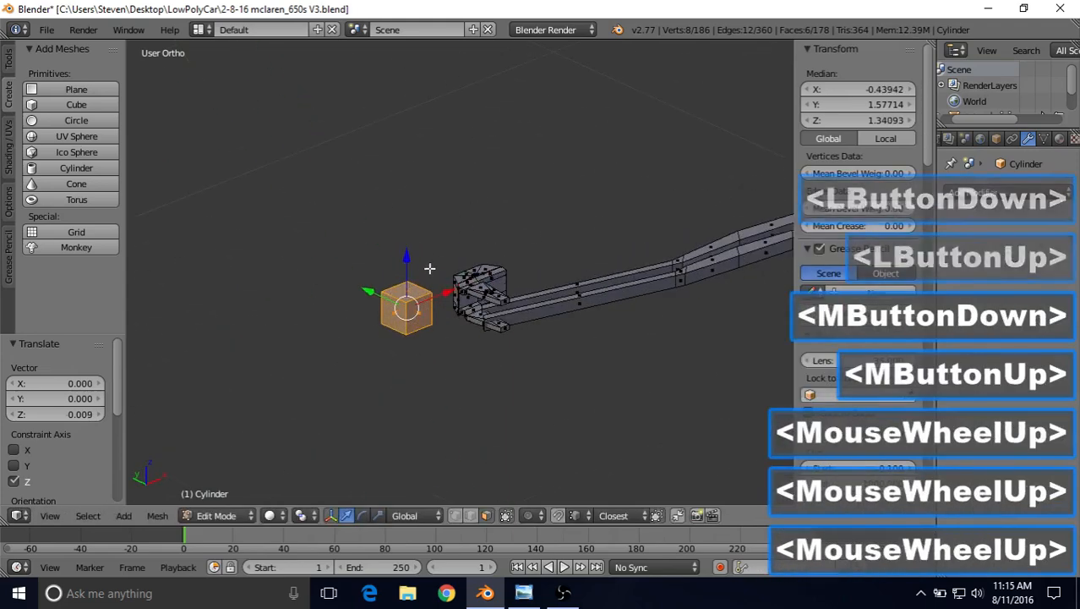
{"action": "middle_click_drag", "start_coordinate": [432, 265], "coordinate": [485, 309]}
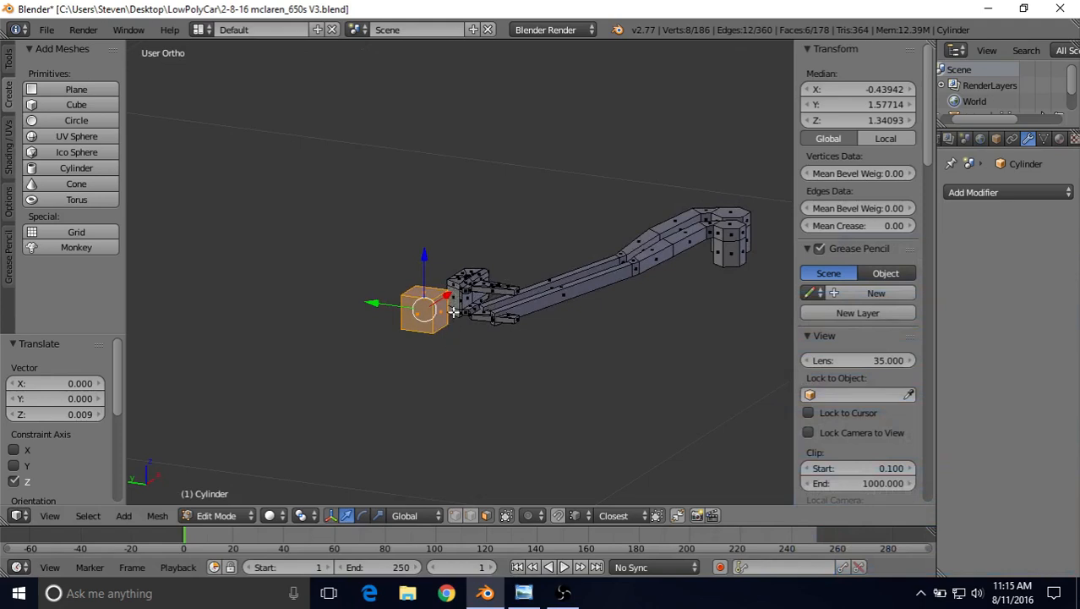
- Compare with the Front View photo in Windows Photo Viewer, and scale Blender's cube uniformly by 0.650
{"action": "left_click", "coordinate": [523, 592]}
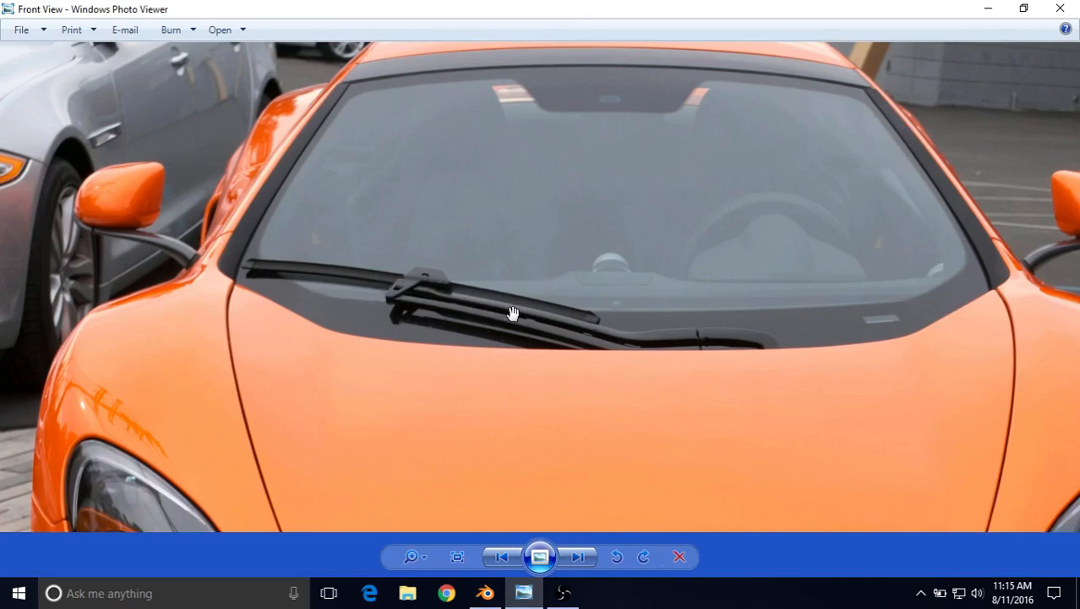
{"action": "left_click", "coordinate": [486, 592]}
{"action": "middle_click_drag", "start_coordinate": [504, 346], "coordinate": [532, 224]}
{"action": "key", "text": "s"}
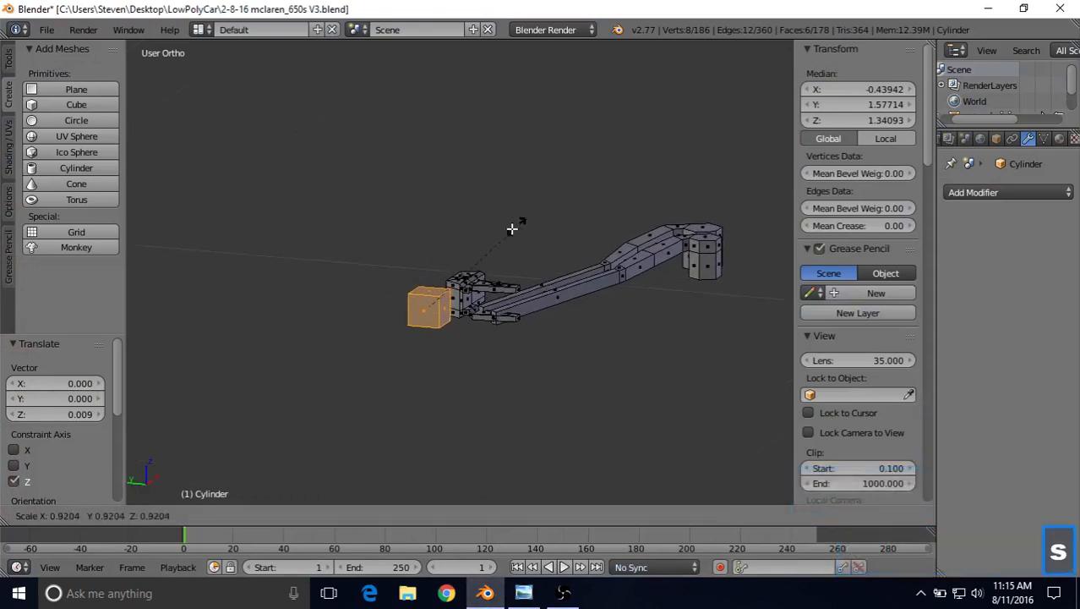
{"action": "left_click", "coordinate": [488, 245]}
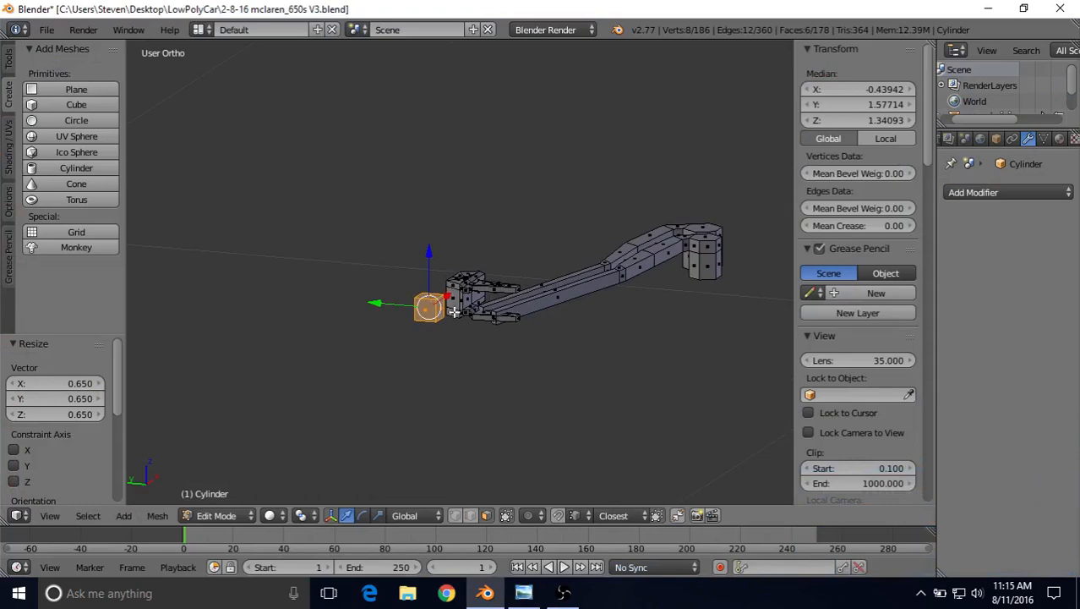
- Check the Front View photo in Windows Photo Viewer, return to Blender, and flatten the cube along Z by 0.521
{"action": "middle_click_drag", "start_coordinate": [454, 312], "coordinate": [506, 387]}
{"action": "left_click", "coordinate": [523, 593]}
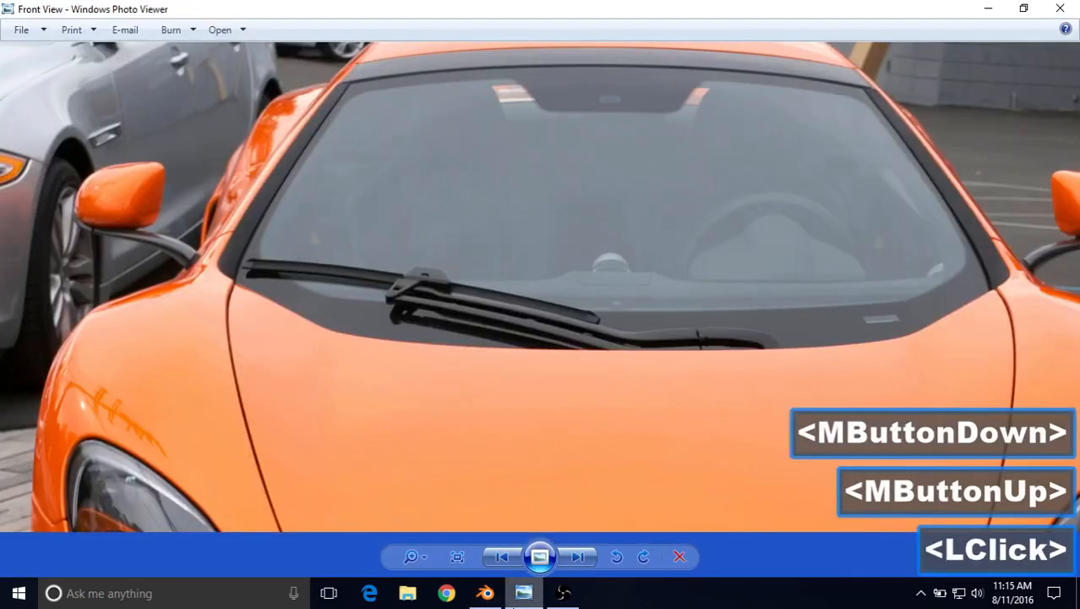
{"action": "left_click", "coordinate": [493, 598]}
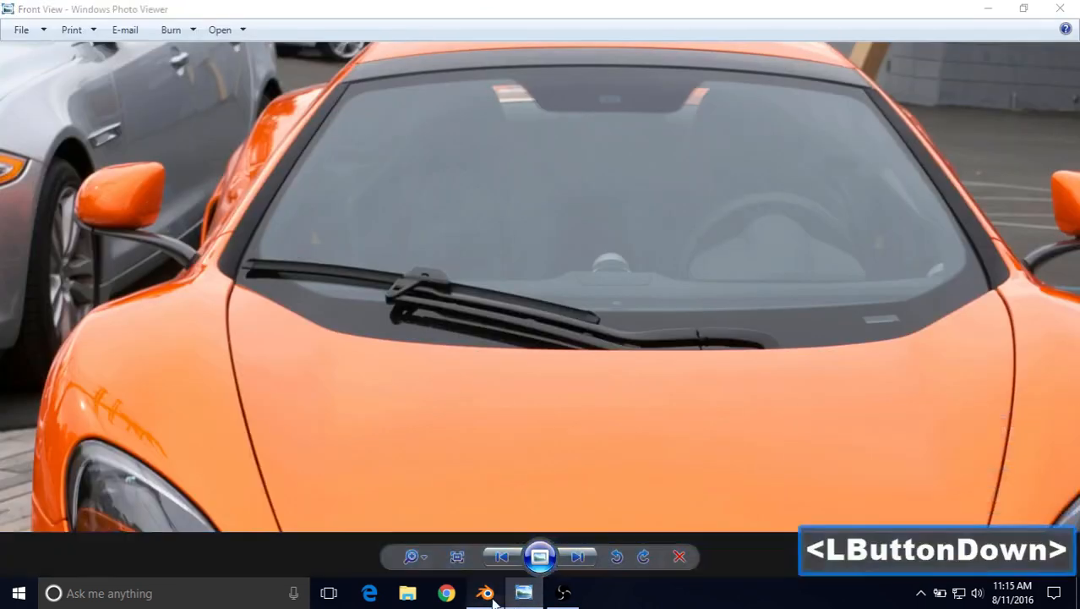
{"action": "middle_click_drag", "start_coordinate": [473, 330], "coordinate": [509, 203]}
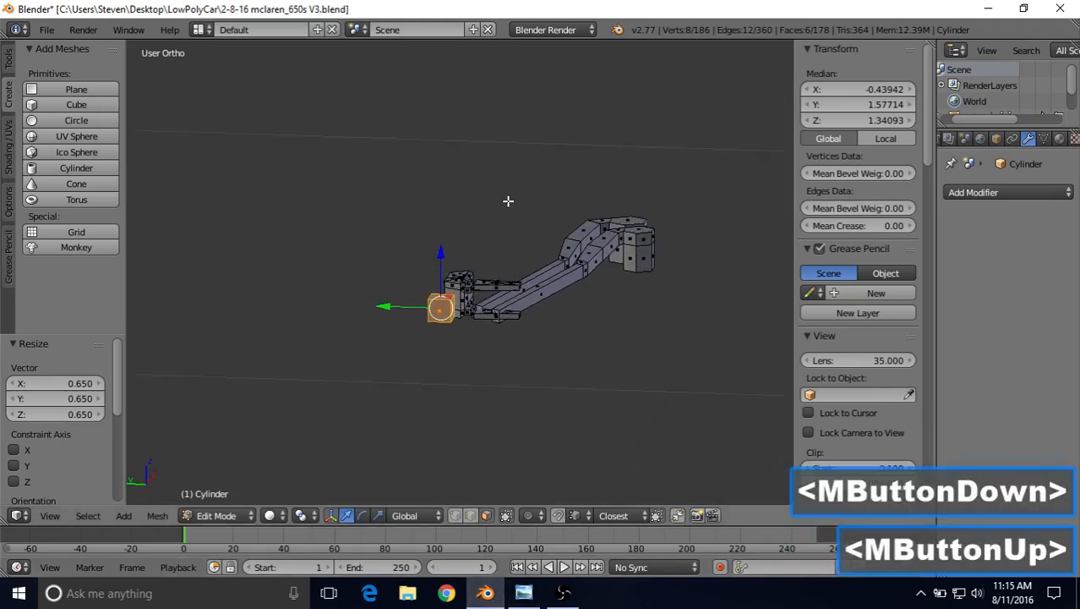
{"action": "key", "text": "s"}
{"action": "key", "text": "z"}
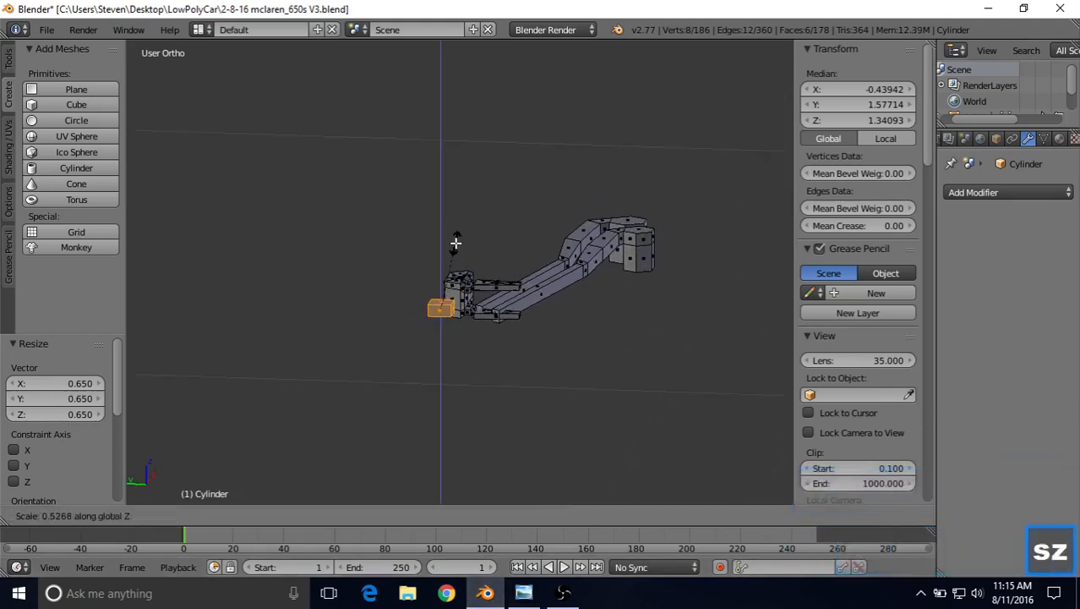
{"action": "left_click", "coordinate": [456, 244]}
- Stretch the cube along Z by about 1.34 and move it to Y 1.57183 and Z 1.34471
{"action": "key", "text": "s"}
{"action": "key", "text": "z"}
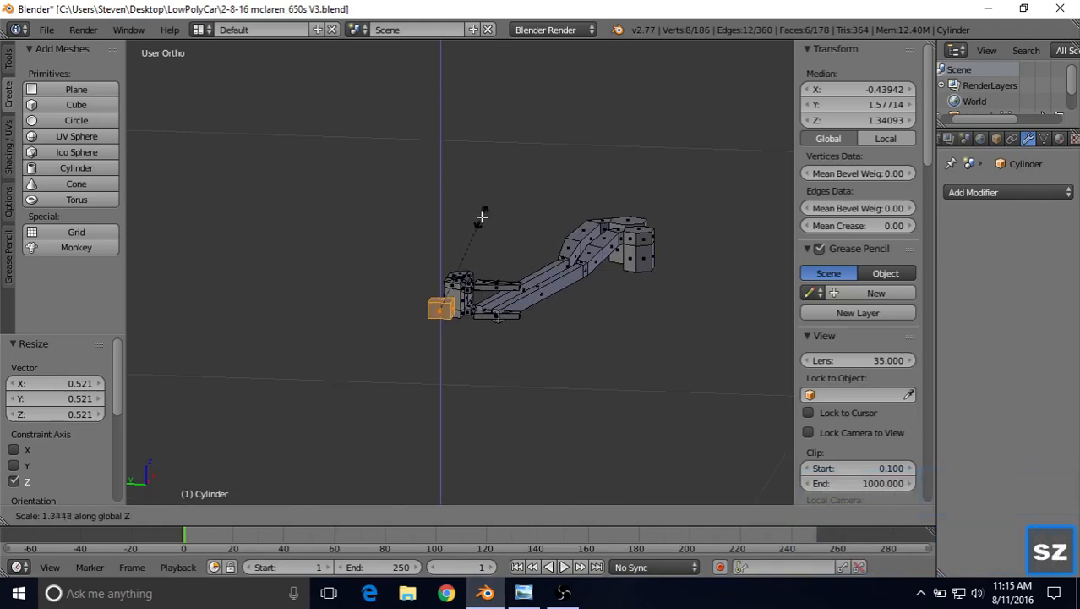
{"action": "left_click", "coordinate": [485, 218]}
{"action": "left_click_drag", "start_coordinate": [440, 254], "coordinate": [439, 255]}
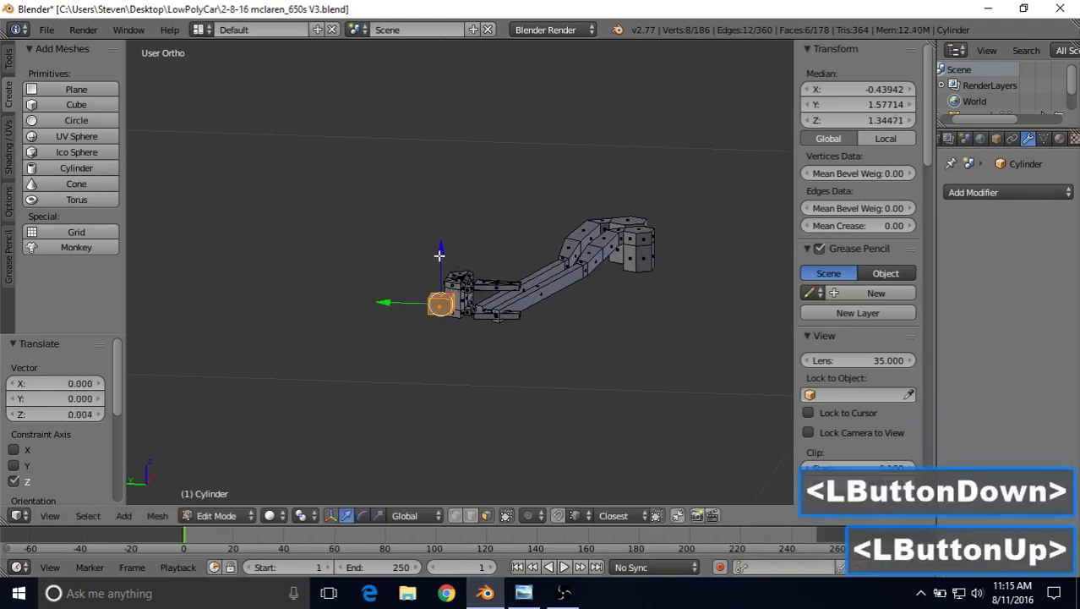
{"action": "left_click_drag", "start_coordinate": [401, 299], "coordinate": [405, 301]}
- Add one loop cut across the cube, slid toward its outer Y side at Y 1.57794
{"action": "scroll", "coordinate": [439, 292], "scroll_direction": "up", "scroll_amount": 2}
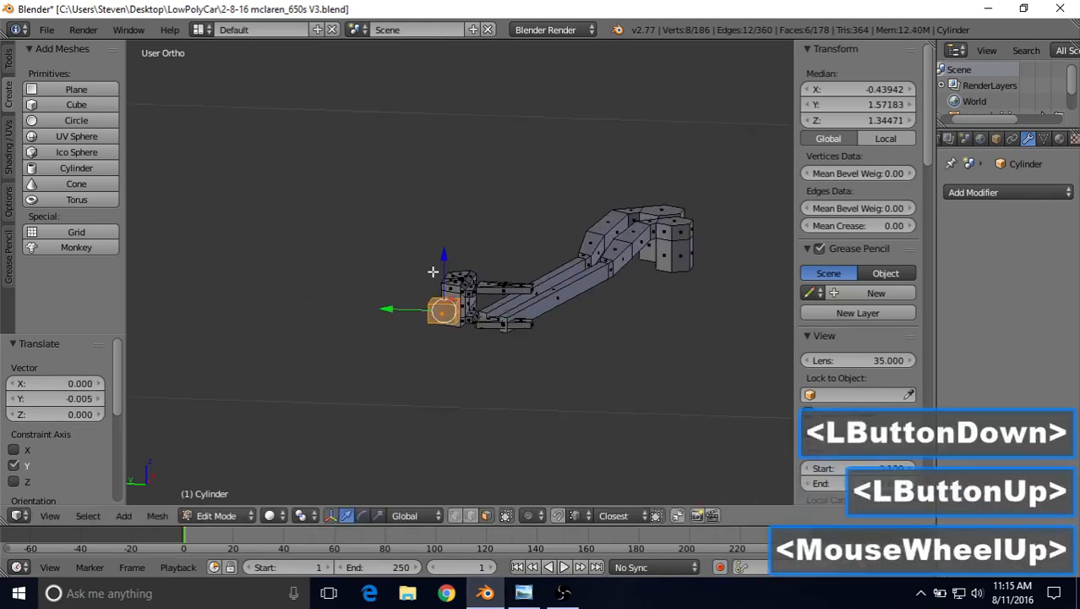
{"action": "middle_click_drag", "start_coordinate": [439, 291], "coordinate": [425, 287]}
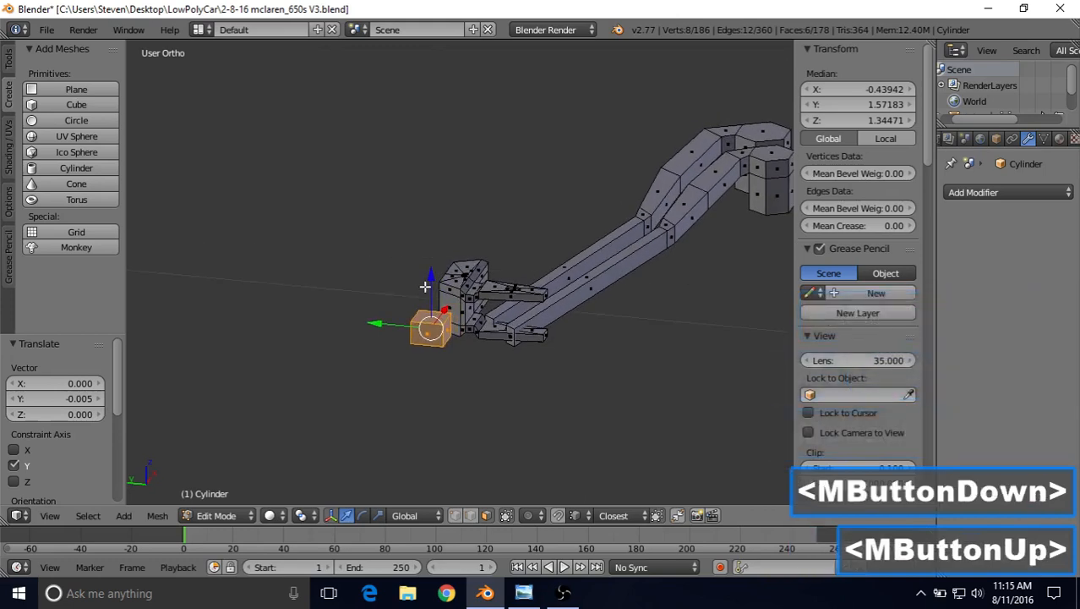
{"action": "middle_click_drag", "start_coordinate": [434, 342], "coordinate": [419, 368]}
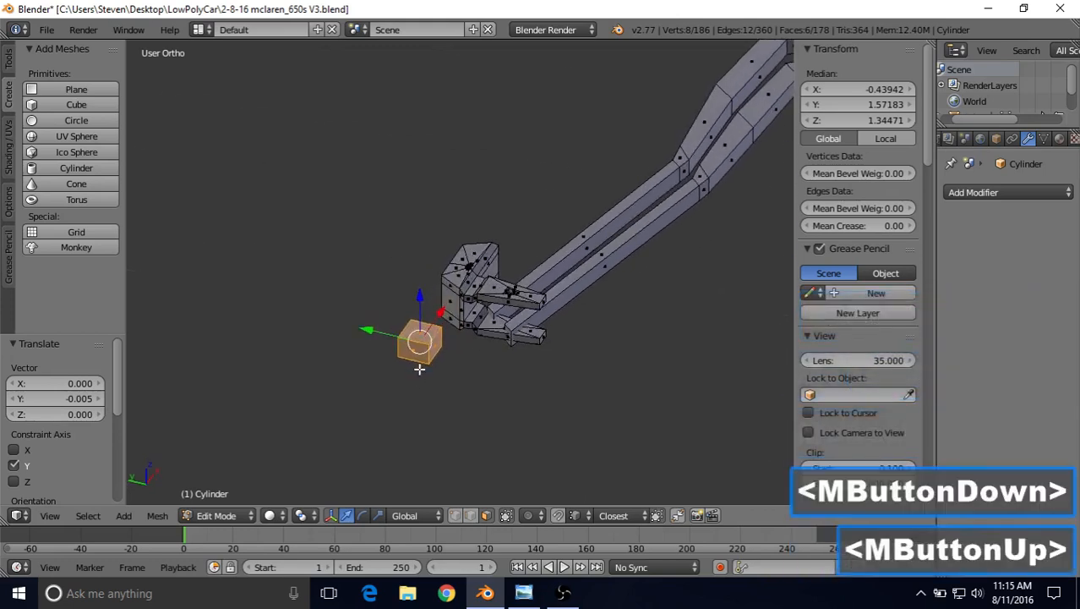
{"action": "key", "text": "ctrl"}
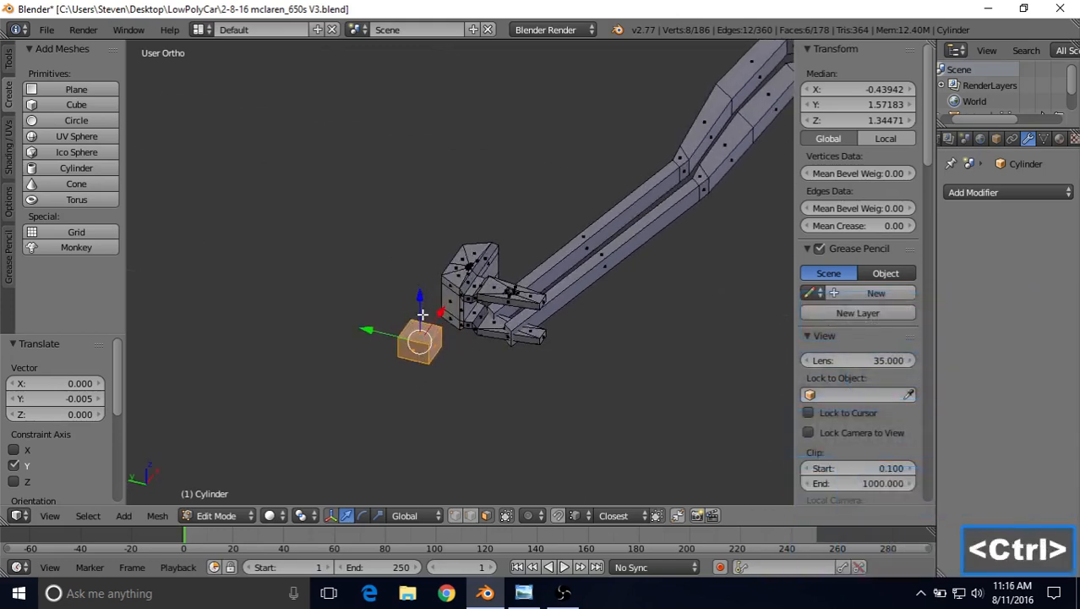
{"action": "key", "text": "ctrl+r"}
{"action": "left_click", "coordinate": [420, 328]}
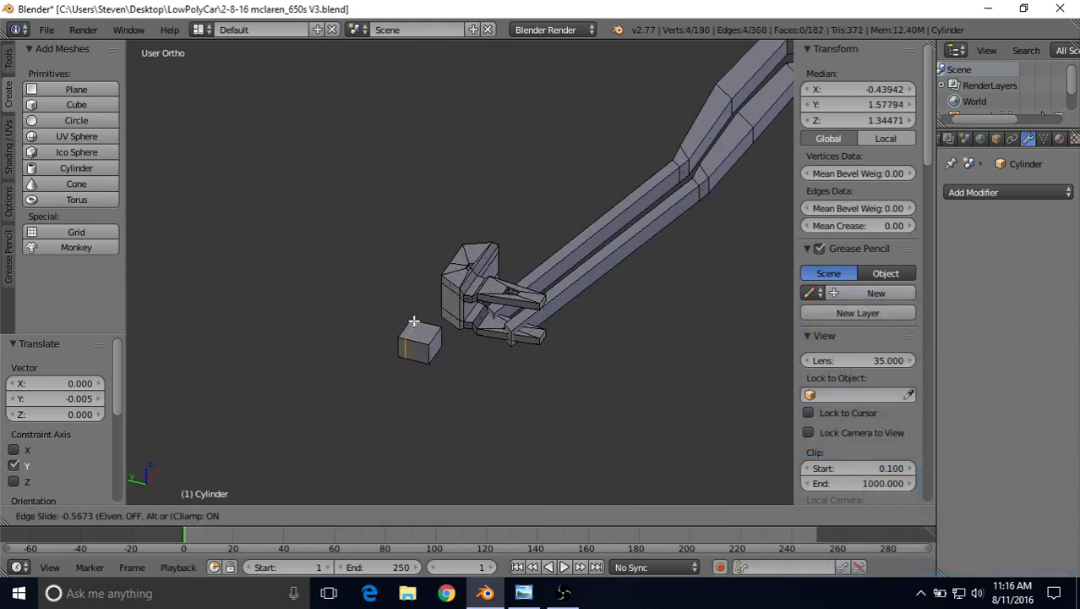
{"action": "left_click", "coordinate": [413, 321]}
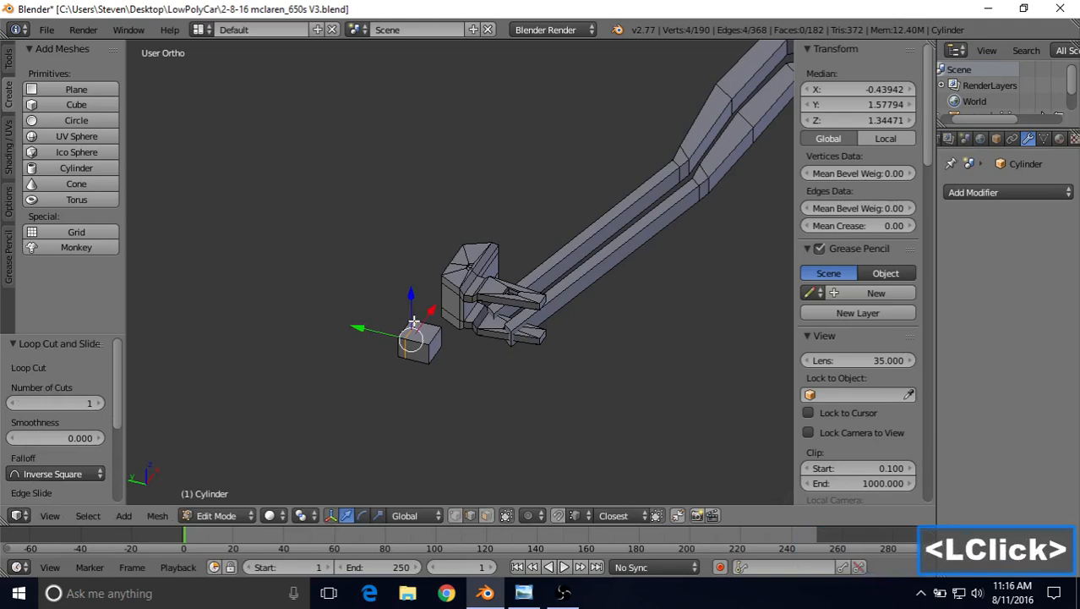
{"action": "left_click", "coordinate": [484, 478]}
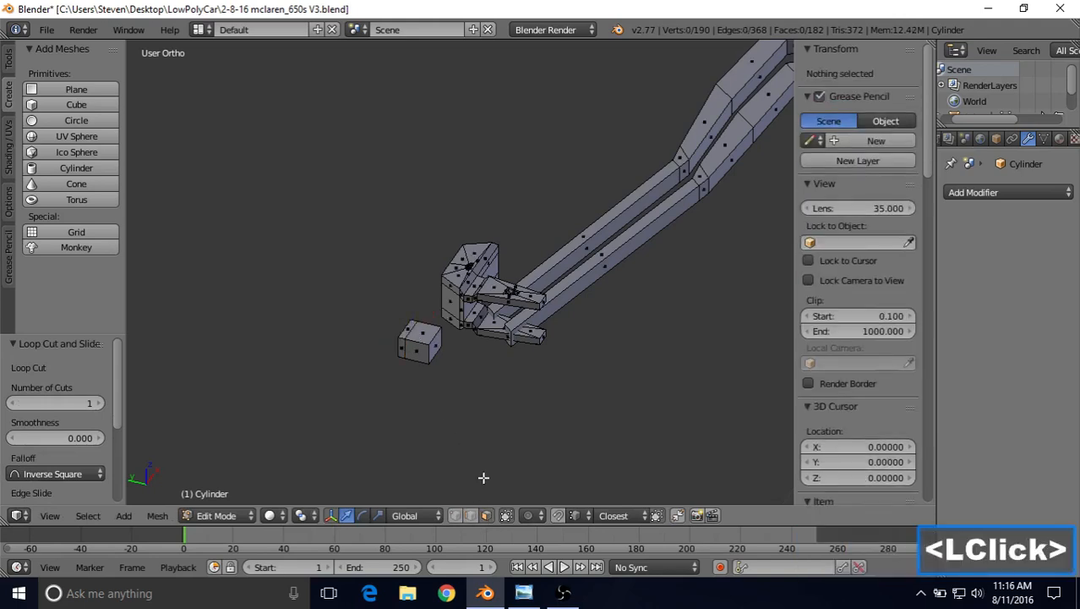
{"action": "right_click", "coordinate": [407, 330]}
{"action": "left_click_drag", "start_coordinate": [407, 295], "coordinate": [405, 275]}
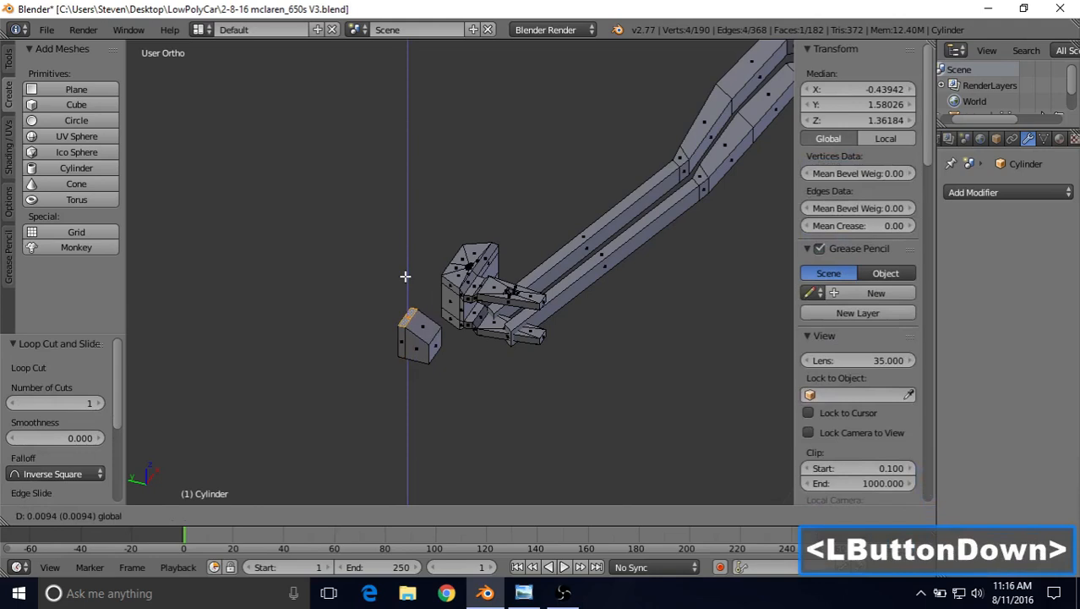
{"action": "left_click_drag", "start_coordinate": [405, 276], "coordinate": [415, 251]}
{"action": "right_click", "coordinate": [415, 251]}
- Add a second loop cut beside the first one, slid close to it at Y 1.57616
{"action": "middle_click_drag", "start_coordinate": [427, 315], "coordinate": [437, 320]}
{"action": "scroll", "coordinate": [437, 320], "scroll_direction": "up", "scroll_amount": 1}
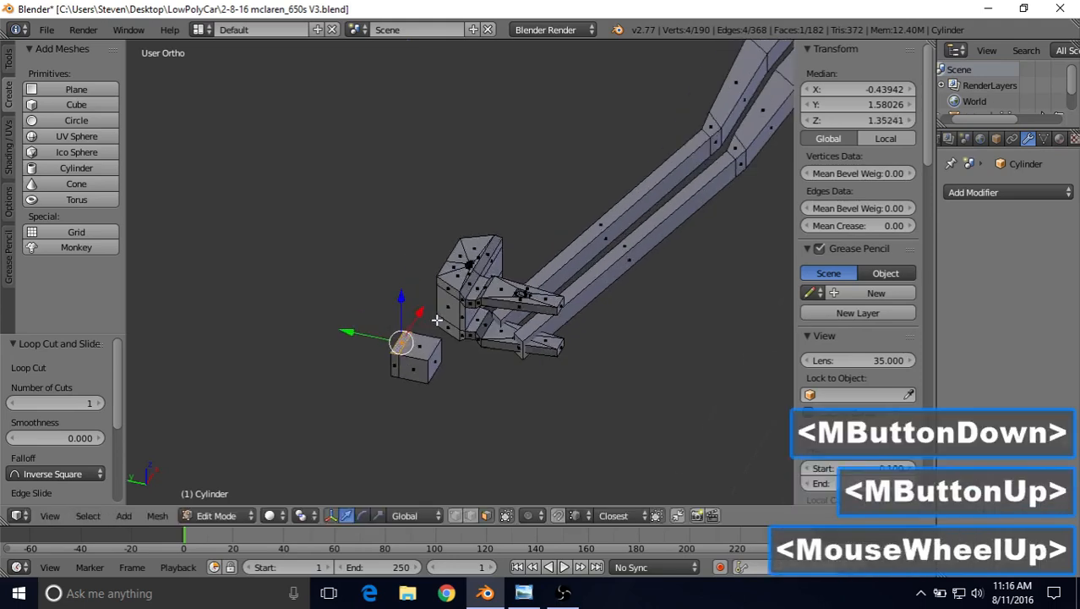
{"action": "key", "text": "ctrl+r"}
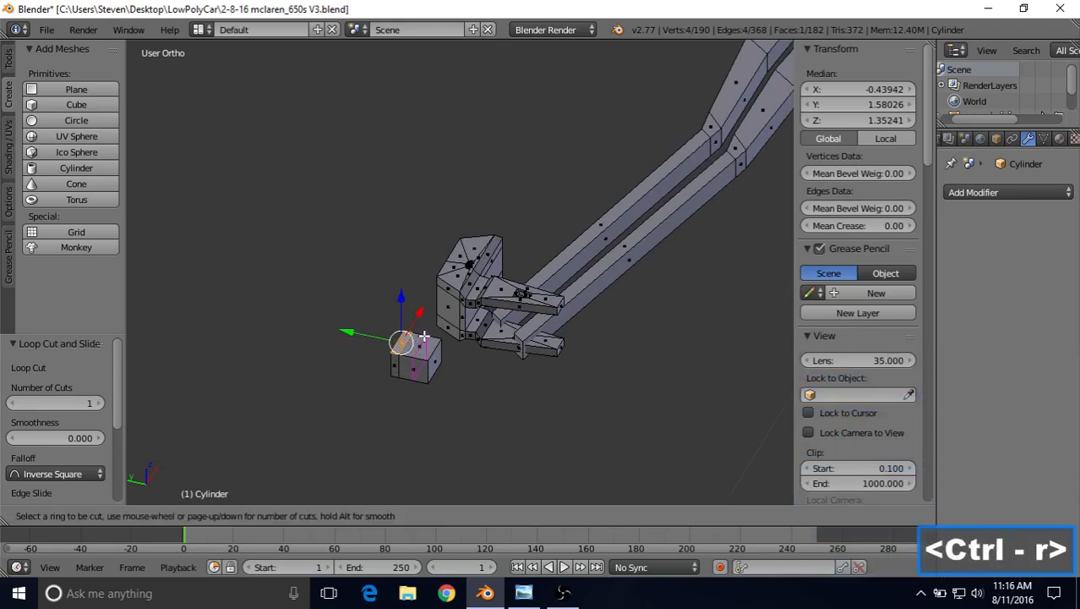
{"action": "left_click", "coordinate": [417, 330]}
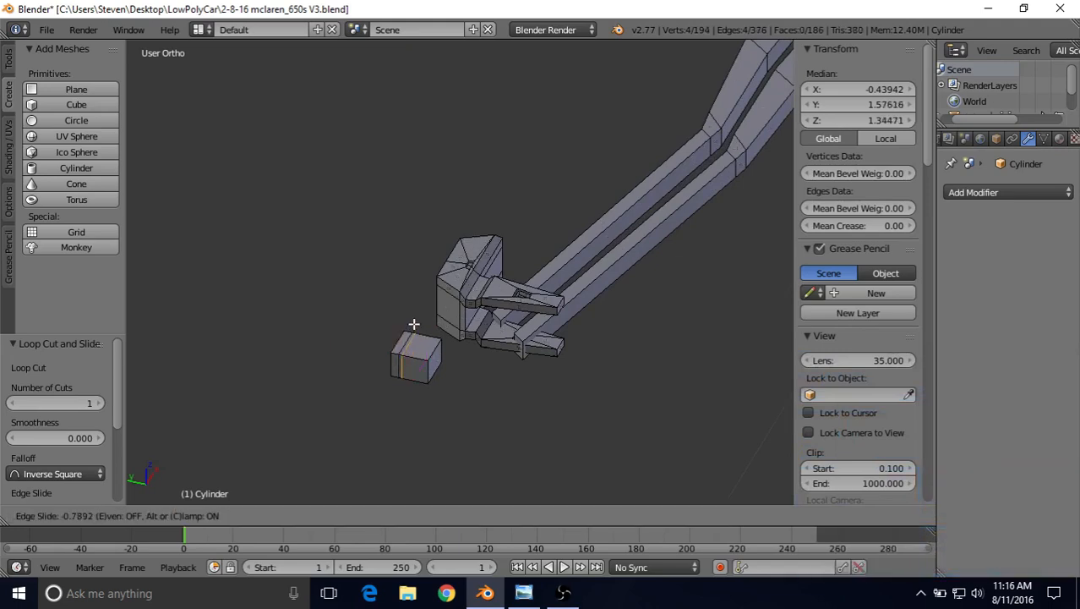
{"action": "left_click", "coordinate": [414, 324]}
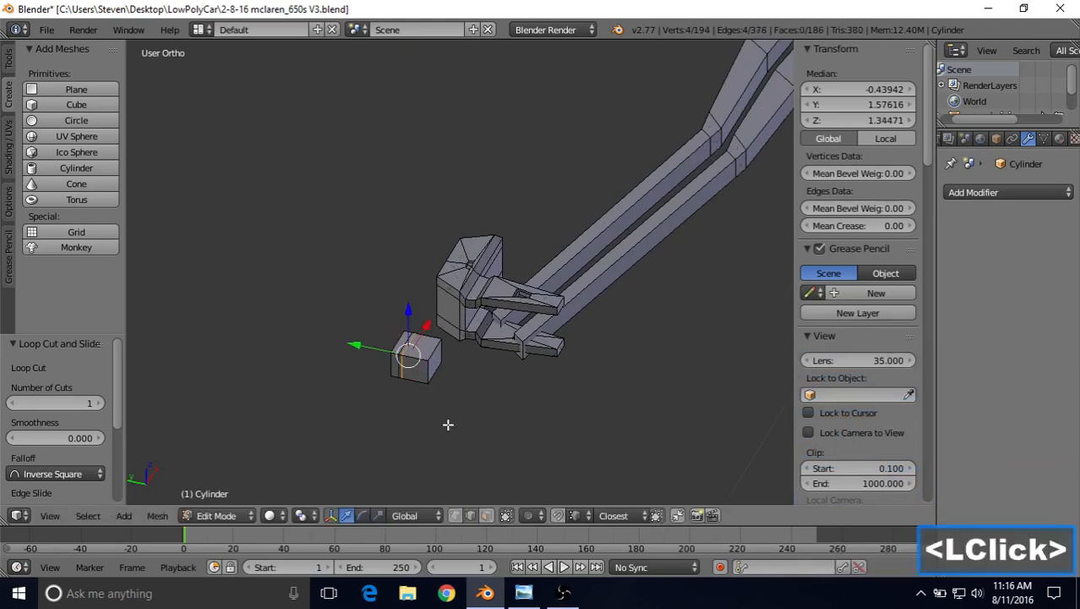
- Raise the outer narrow top face of the cube by 0.012 to Z 1.36399
{"action": "left_click", "coordinate": [486, 514]}
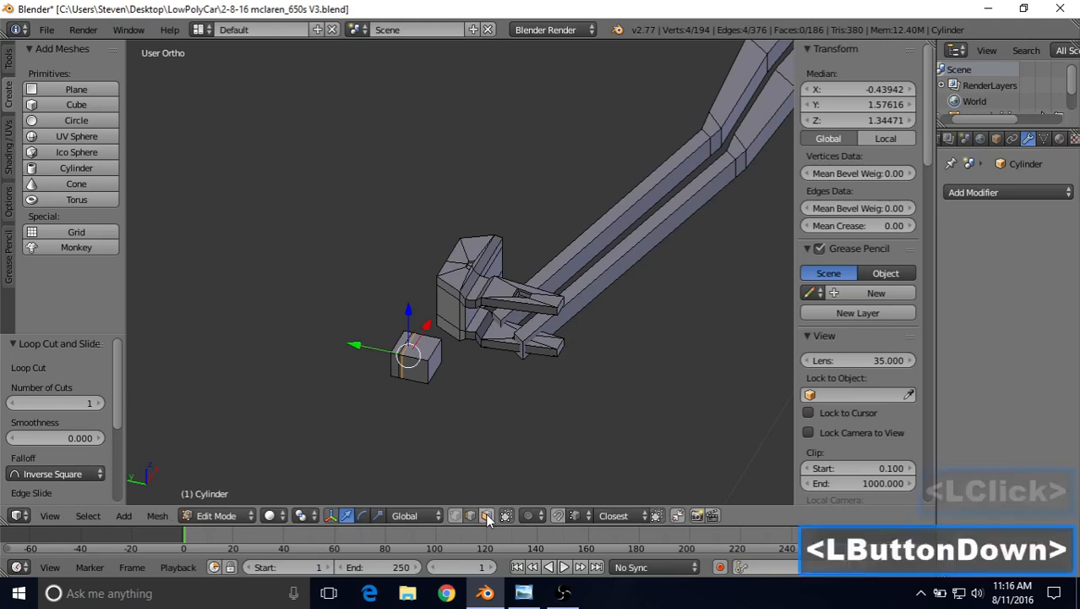
{"action": "right_click", "coordinate": [402, 345]}
{"action": "left_click_drag", "start_coordinate": [398, 298], "coordinate": [397, 276]}
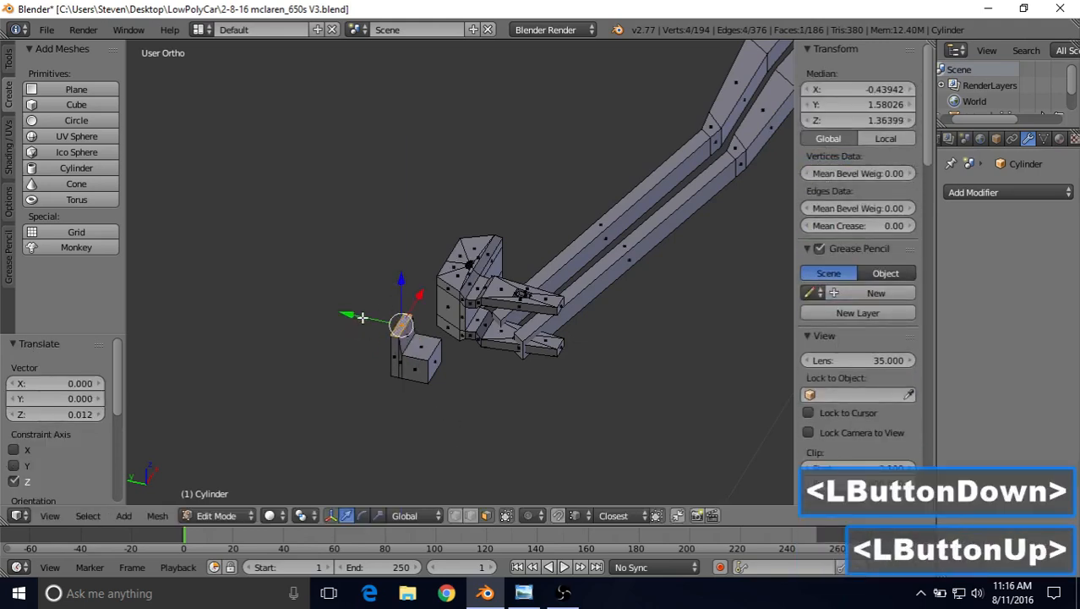
- Check the Front View photo, then edge-slide the inner edge loop away from the raised lip by a factor of 0.212
{"action": "left_click", "coordinate": [463, 516]}
{"action": "left_click", "coordinate": [523, 594]}
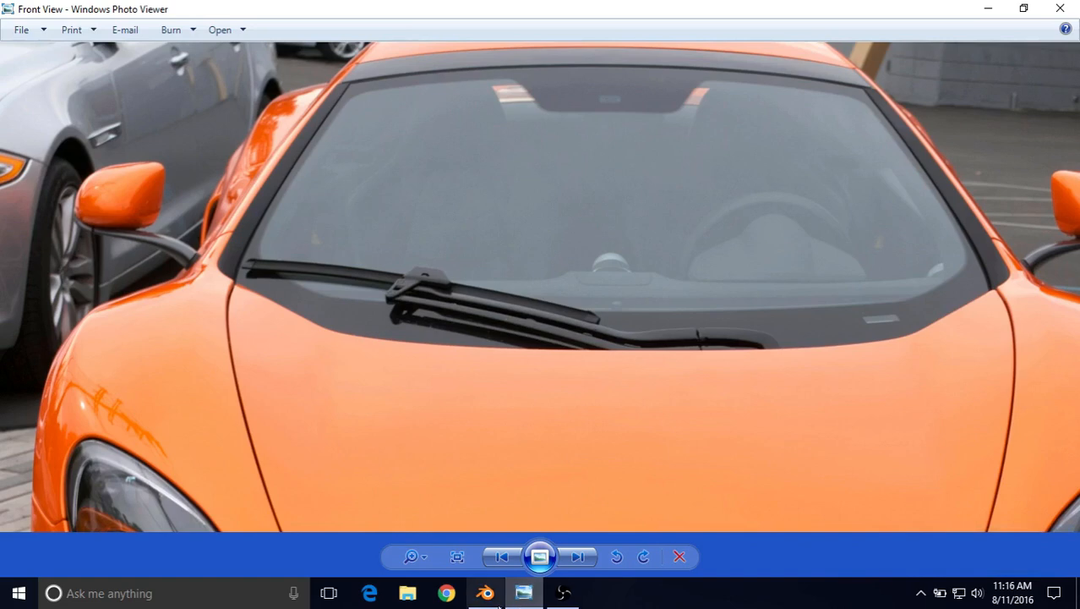
{"action": "left_click", "coordinate": [487, 595]}
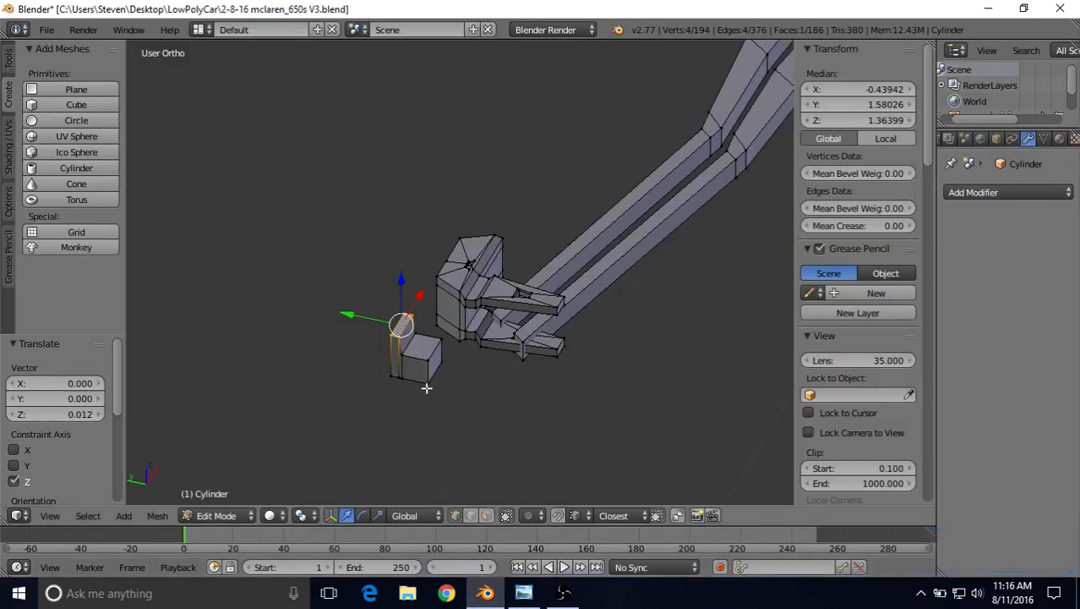
{"action": "key", "text": "alt"}
{"action": "right_click", "coordinate": [411, 340], "text": "alt"}
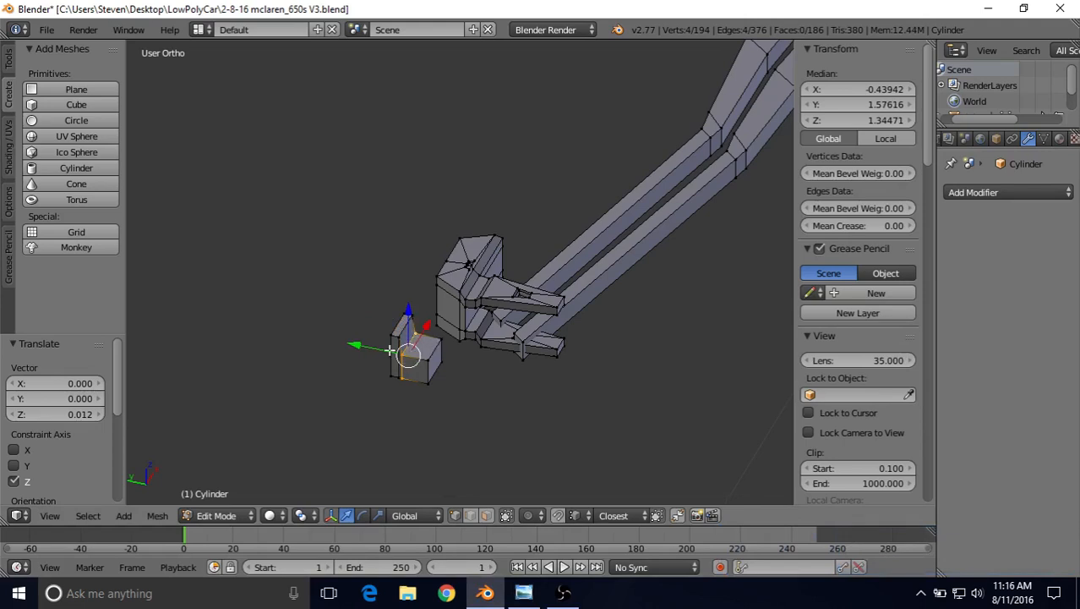
{"action": "key", "text": "g"}
{"action": "key", "text": "g"}
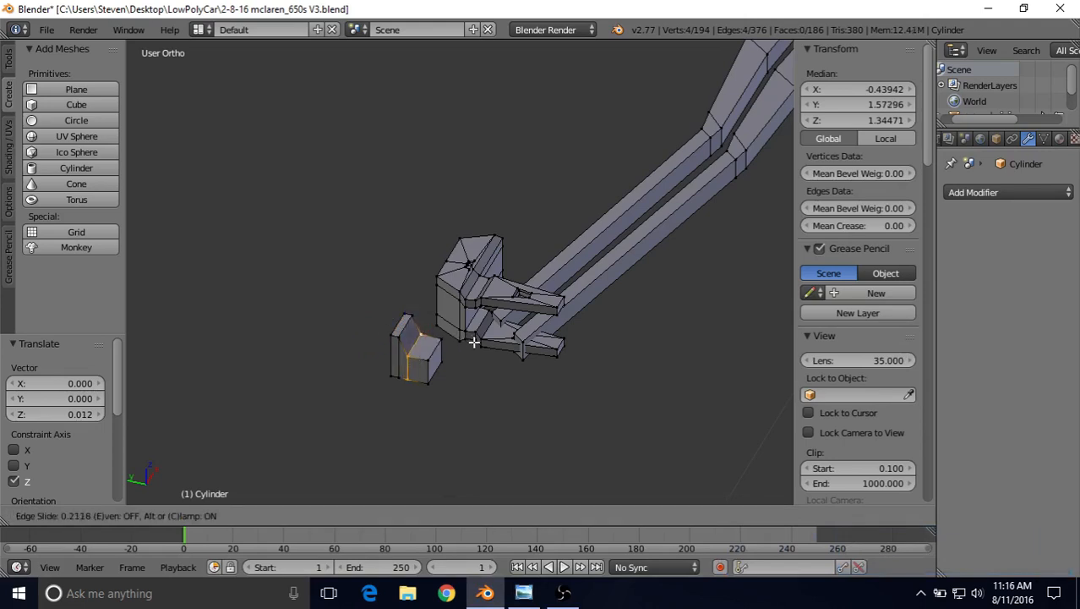
{"action": "left_click", "coordinate": [474, 342]}
- Lower the top face of the raised lip to Z 1.35920
{"action": "middle_click_drag", "start_coordinate": [474, 341], "coordinate": [445, 330]}
{"action": "left_click", "coordinate": [402, 313]}
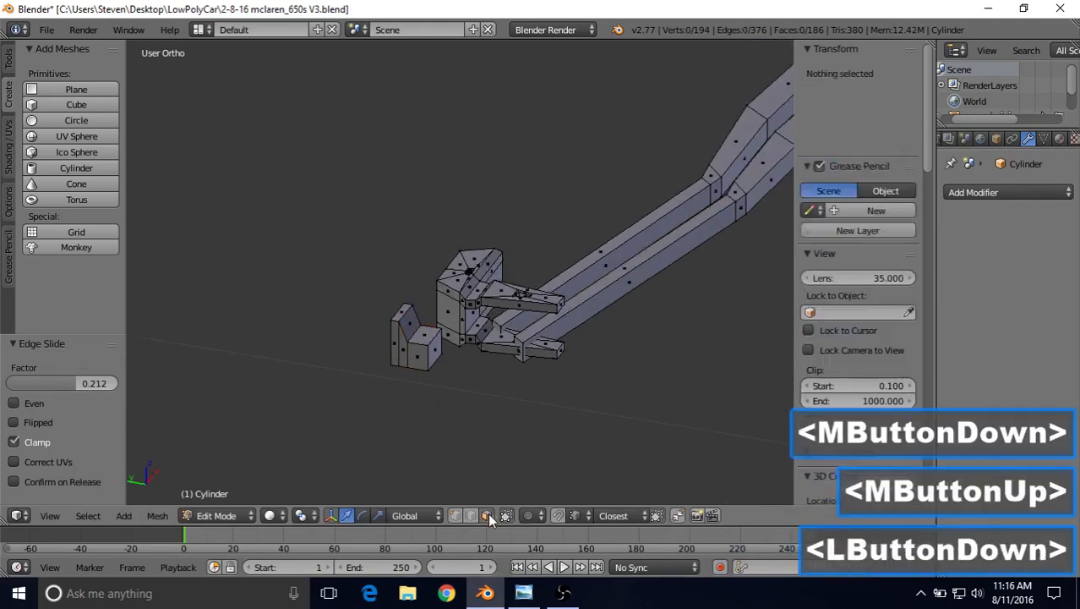
{"action": "right_click", "coordinate": [404, 315]}
{"action": "left_click_drag", "start_coordinate": [403, 263], "coordinate": [401, 275]}
- Leave Edit Mode and compare the small blade piece with the wiper in the Front View photo
{"action": "scroll", "coordinate": [404, 287], "scroll_direction": "down", "scroll_amount": 2}
{"action": "key", "text": "Tab"}
{"action": "middle_click_drag", "start_coordinate": [420, 342], "coordinate": [368, 341]}
{"action": "left_click", "coordinate": [524, 593]}
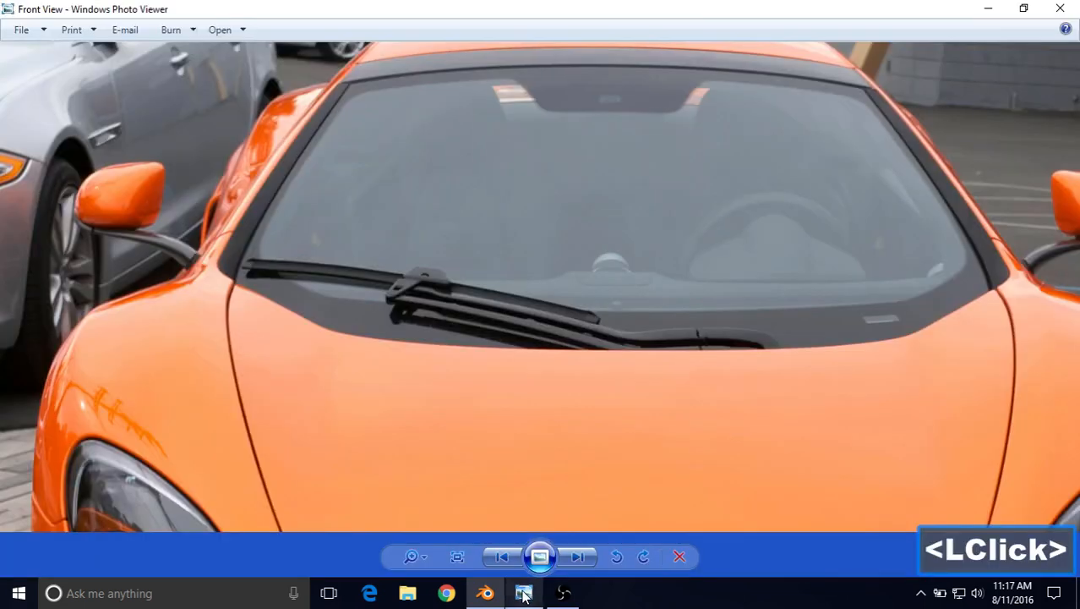
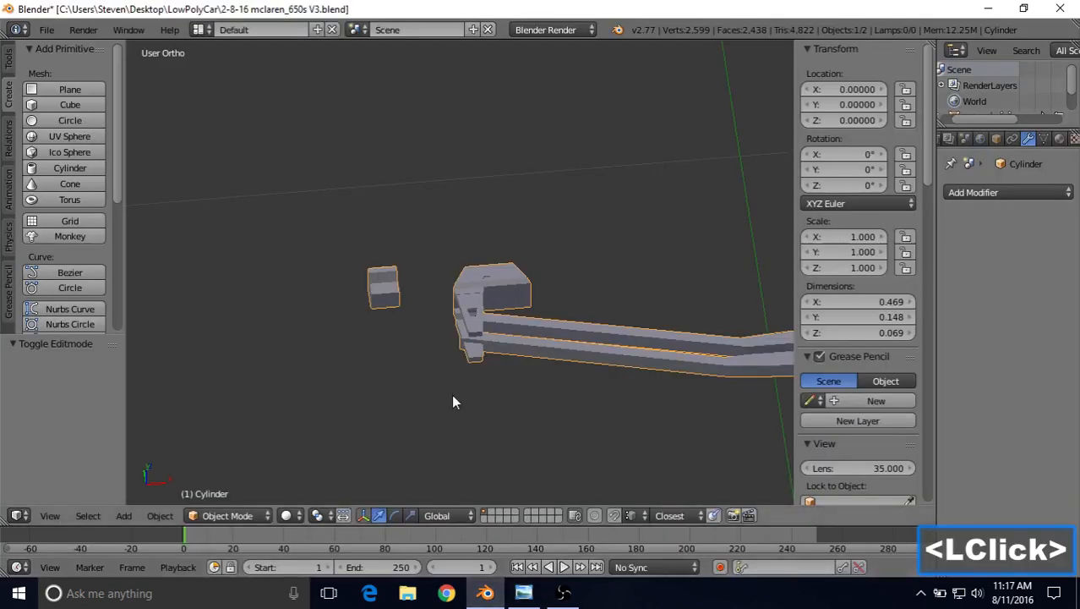
- Return to editing vertices and move the lip's outermost vertical edge 0.007 along X to X -0.44335
{"action": "key", "text": "Tab"}
{"action": "scroll", "coordinate": [402, 317], "scroll_direction": "up", "scroll_amount": 2}
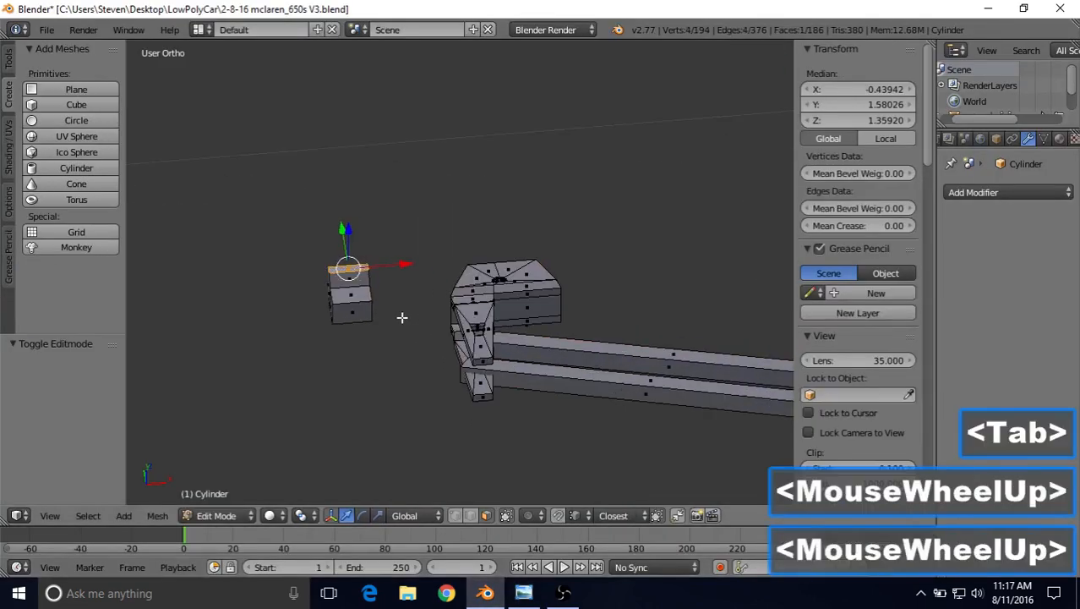
{"action": "left_click", "coordinate": [455, 515]}
{"action": "middle_click_drag", "start_coordinate": [379, 296], "coordinate": [433, 253]}
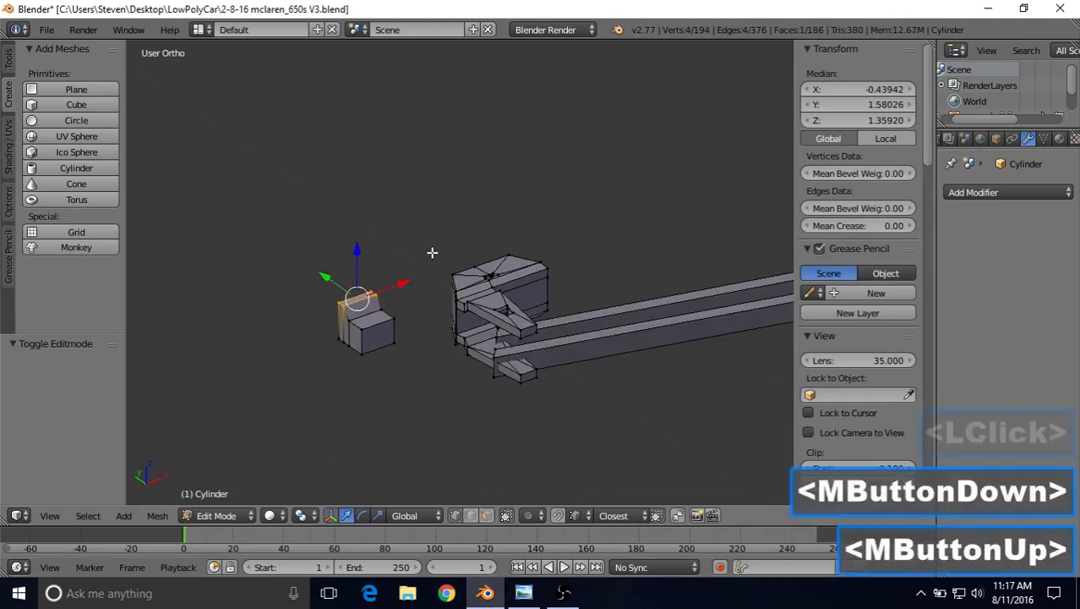
{"action": "right_click", "coordinate": [338, 306]}
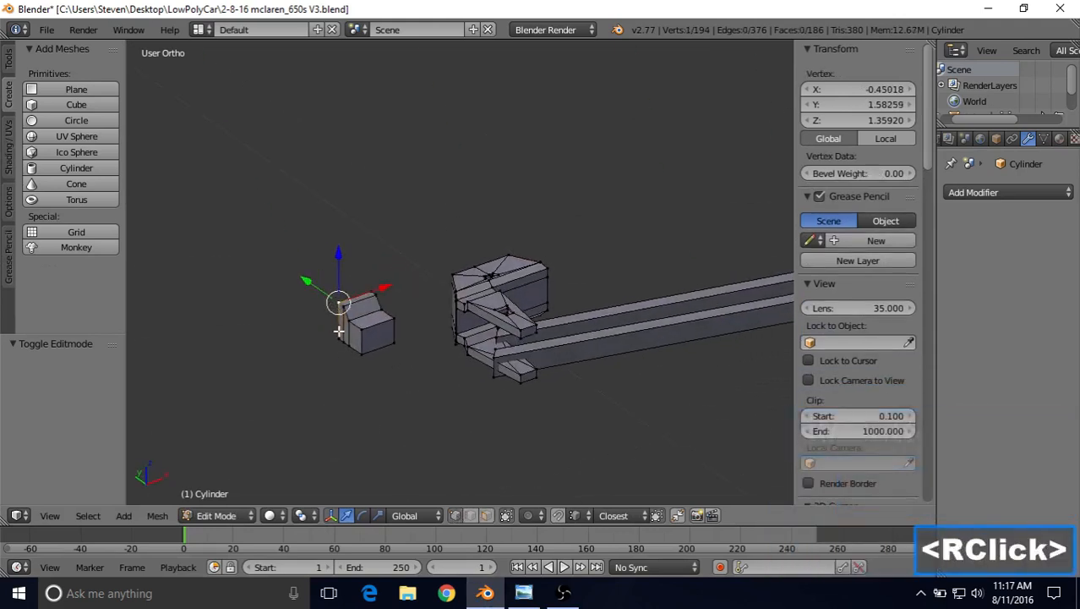
{"action": "right_click", "coordinate": [338, 332], "text": "shift"}
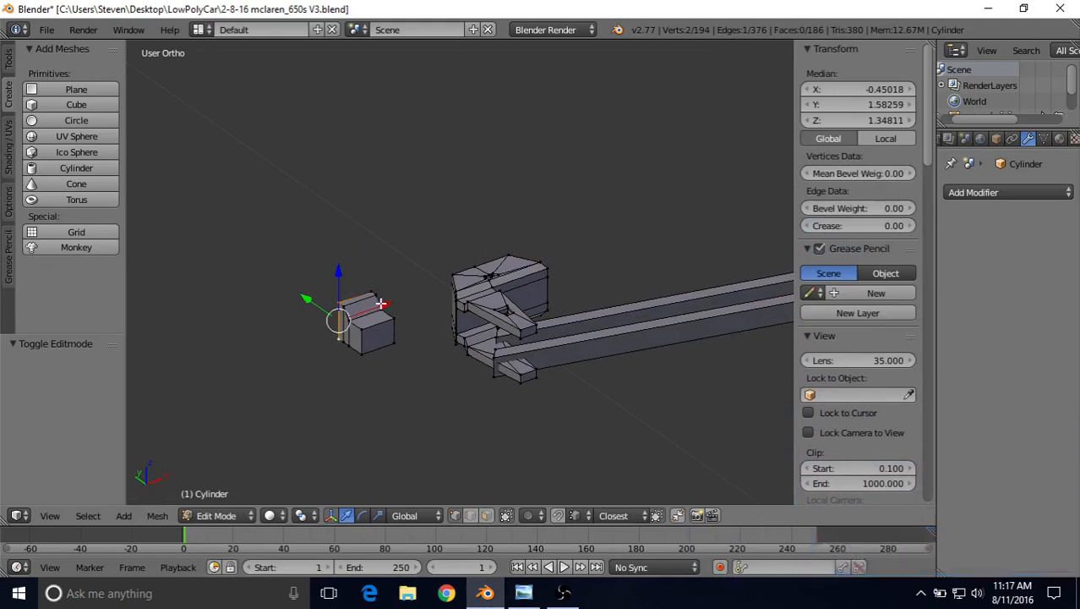
{"action": "mouse_move", "coordinate": [376, 308]}
{"action": "left_mouse_down"}
{"action": "mouse_move", "coordinate": [393, 304]}
{"action": "mouse_move", "coordinate": [381, 306]}
{"action": "left_mouse_up"}
- Select the neighbouring vertical edge at Y 1.57794 and move it inward along X to taper the lip
{"action": "mouse_move", "coordinate": [380, 306]}
{"action": "middle_mouse_down"}
{"action": "mouse_move", "coordinate": [403, 280]}
{"action": "mouse_move", "coordinate": [398, 317]}
{"action": "middle_mouse_up"}
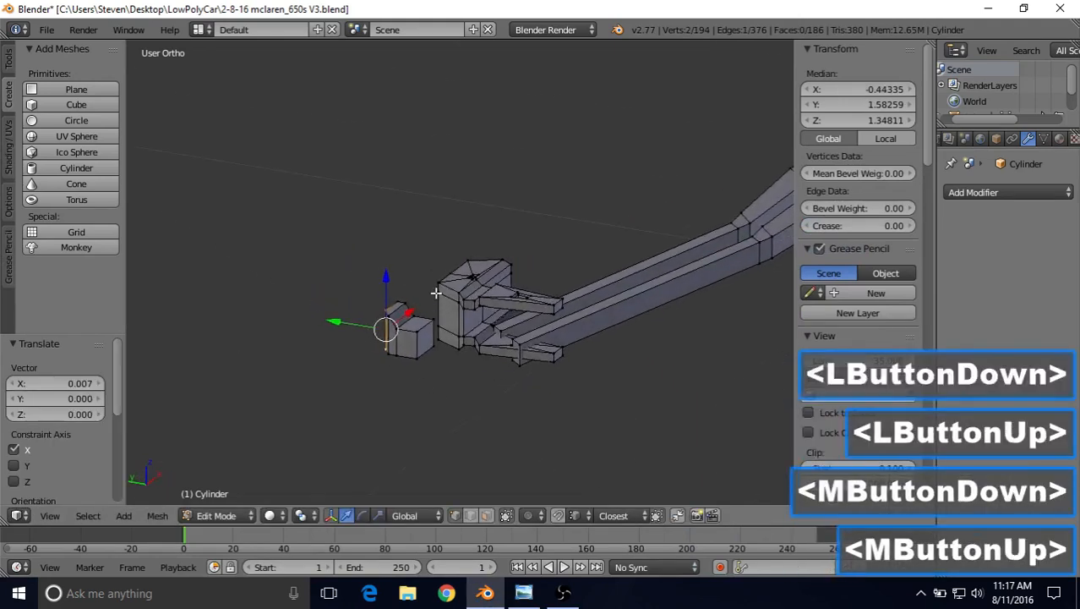
{"action": "right_click", "coordinate": [390, 316]}
{"action": "right_click", "coordinate": [394, 347], "text": "shift"}
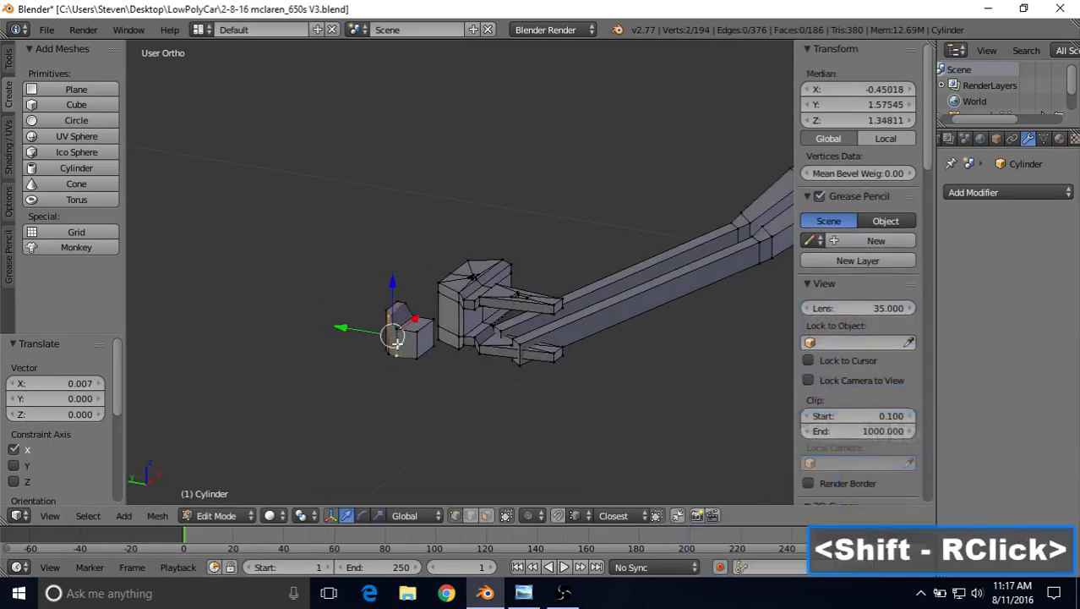
{"action": "right_click", "coordinate": [388, 323], "text": "shift"}
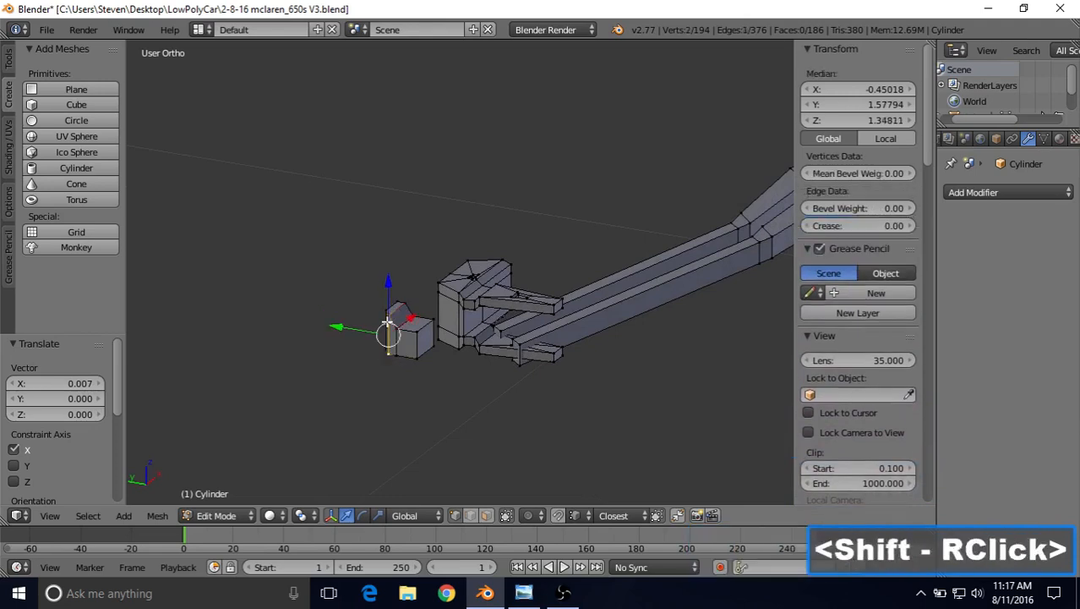
{"action": "middle_click_drag", "start_coordinate": [388, 372], "coordinate": [391, 338]}
{"action": "mouse_move", "coordinate": [402, 326]}
{"action": "left_mouse_down"}
{"action": "mouse_move", "coordinate": [415, 322]}
{"action": "mouse_move", "coordinate": [408, 316]}
{"action": "left_mouse_up"}
- Adjust the lip's outer vertical edge to refine the tapered corner, and return to Object Mode
{"action": "right_click", "coordinate": [381, 327]}
{"action": "right_click", "coordinate": [378, 358], "text": "shift"}
{"action": "key", "text": "Tab"}
{"action": "scroll", "coordinate": [409, 326], "scroll_direction": "down", "scroll_amount": 1}
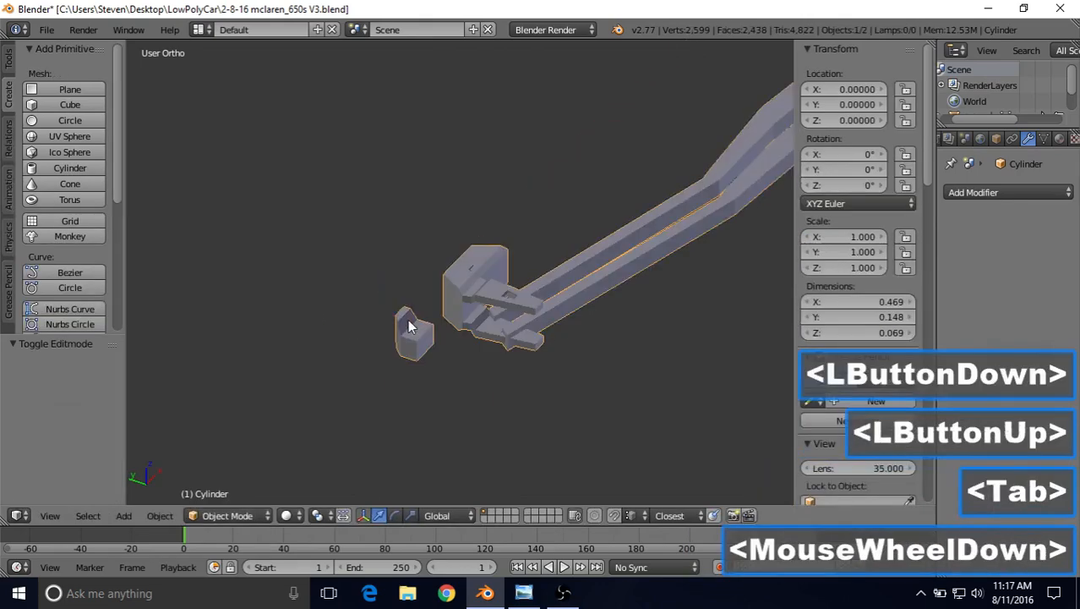
- Reopen the blade piece in Edit Mode and move the lip's selected outer vertical edge by -0.002 along X
{"action": "scroll", "coordinate": [410, 327], "scroll_direction": "down", "scroll_amount": 1}
{"action": "middle_click_drag", "start_coordinate": [409, 326], "coordinate": [376, 295]}
{"action": "scroll", "coordinate": [319, 302], "scroll_direction": "up", "scroll_amount": 2}
{"action": "key", "text": "Tab"}
{"action": "scroll", "coordinate": [381, 294], "scroll_direction": "up", "scroll_amount": 1}
{"action": "left_click_drag", "start_coordinate": [382, 295], "coordinate": [377, 292]}
{"action": "middle_click_drag", "start_coordinate": [378, 292], "coordinate": [454, 293]}
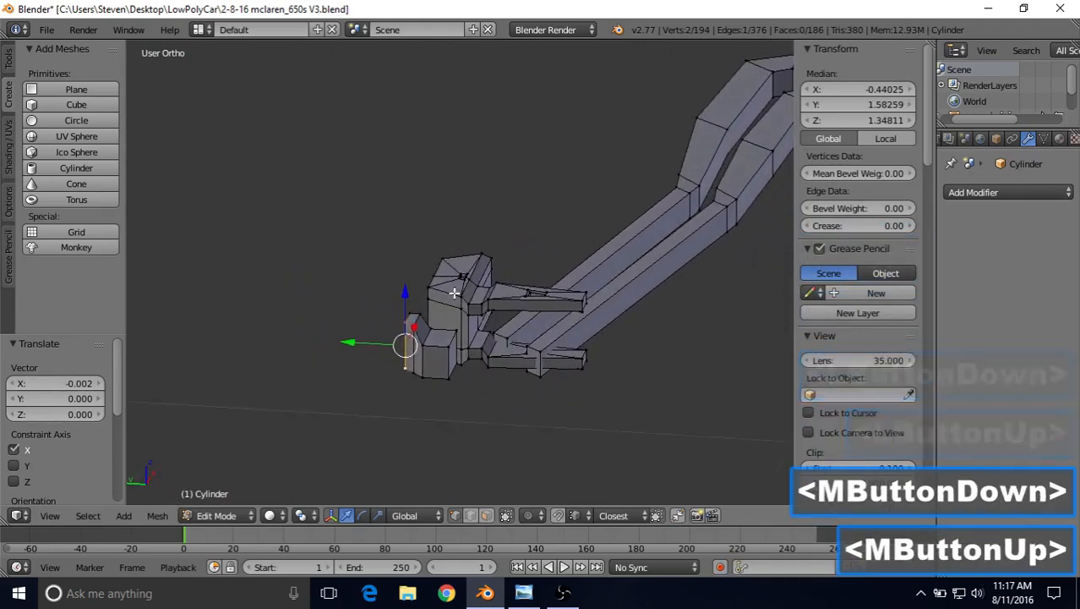
- Select the neighbouring vertical edge of the lip, nudge it to refine the taper, and return to Object Mode
{"action": "right_click", "coordinate": [414, 323]}
{"action": "right_click", "coordinate": [413, 323], "text": "shift"}
{"action": "middle_click_drag", "start_coordinate": [413, 323], "coordinate": [382, 326]}
{"action": "left_click_drag", "start_coordinate": [383, 335], "coordinate": [385, 335]}
{"action": "key", "text": "Tab"}
{"action": "scroll", "coordinate": [423, 270], "scroll_direction": "down", "scroll_amount": 3}
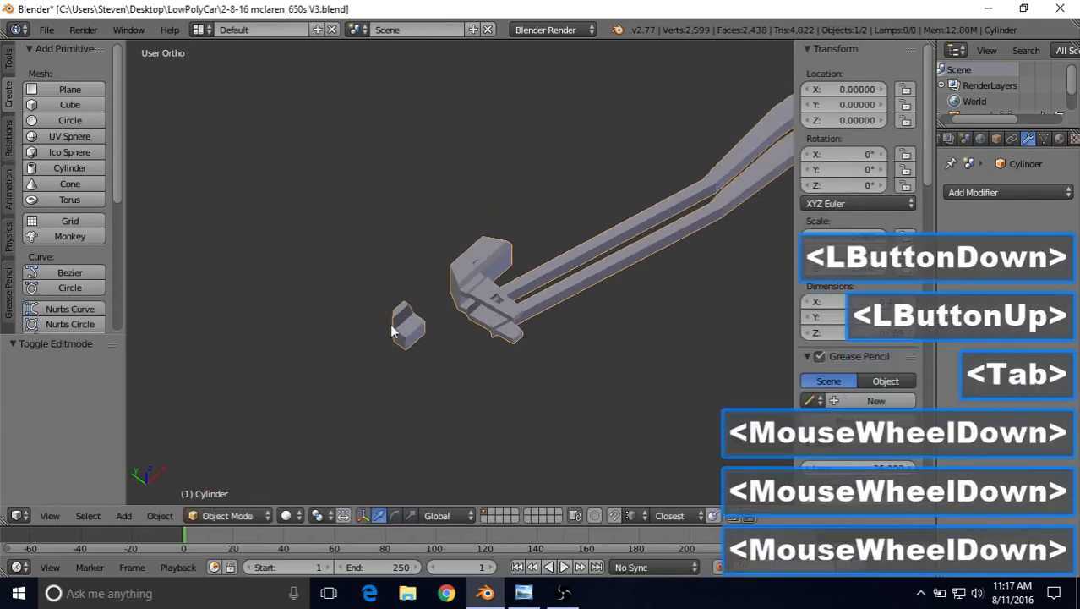
- Compare the small blade piece from several angles with the wiper blade in the Front View photo
{"action": "middle_click_drag", "start_coordinate": [424, 270], "coordinate": [399, 332]}
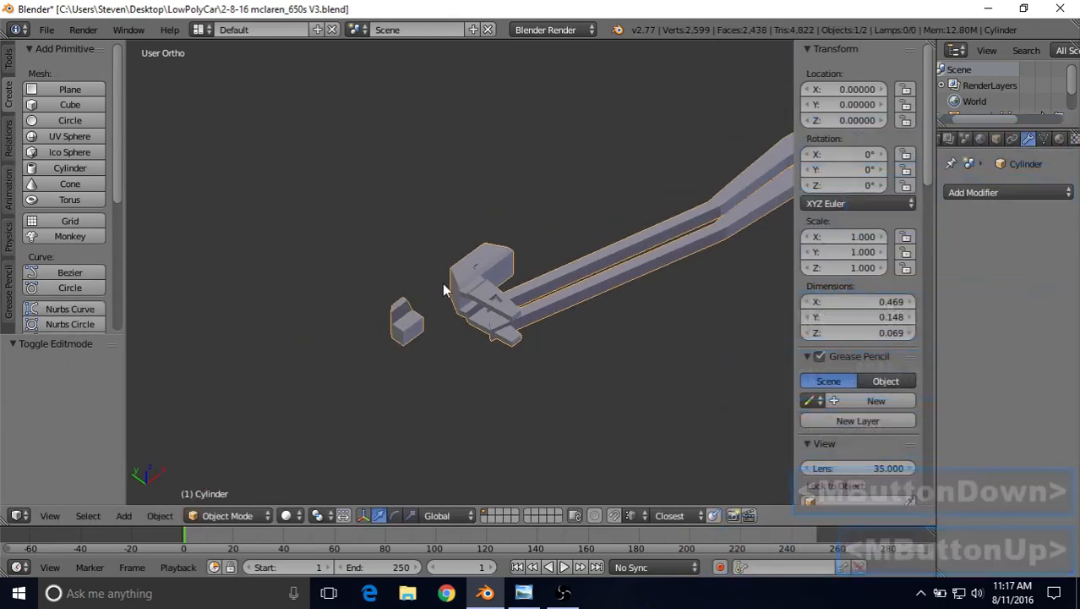
{"action": "middle_click_drag", "start_coordinate": [444, 287], "coordinate": [427, 269]}
{"action": "left_click", "coordinate": [523, 593]}
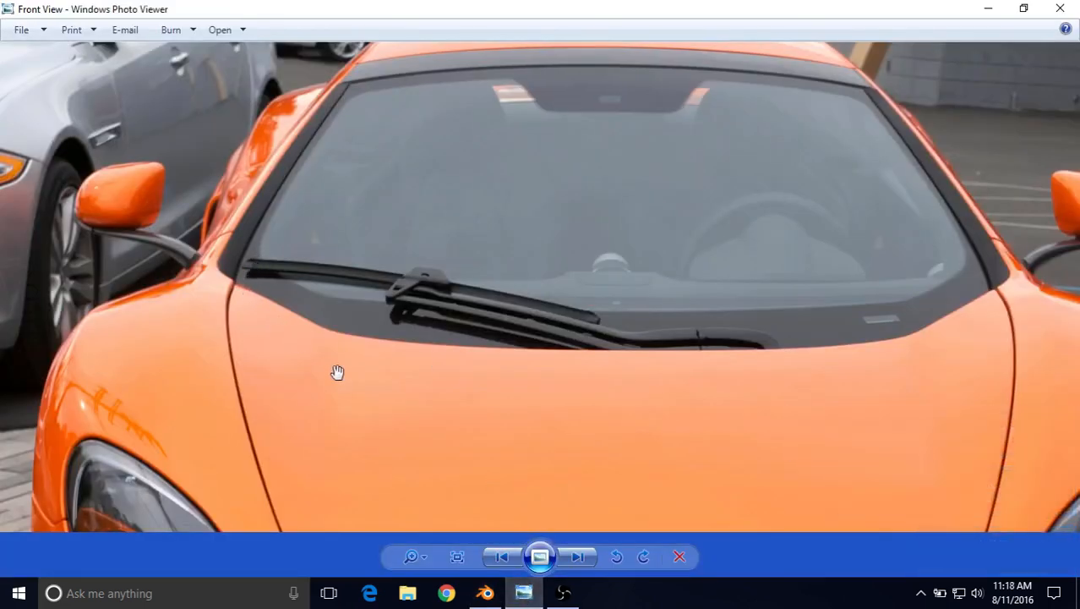
{"action": "left_click", "coordinate": [485, 592]}
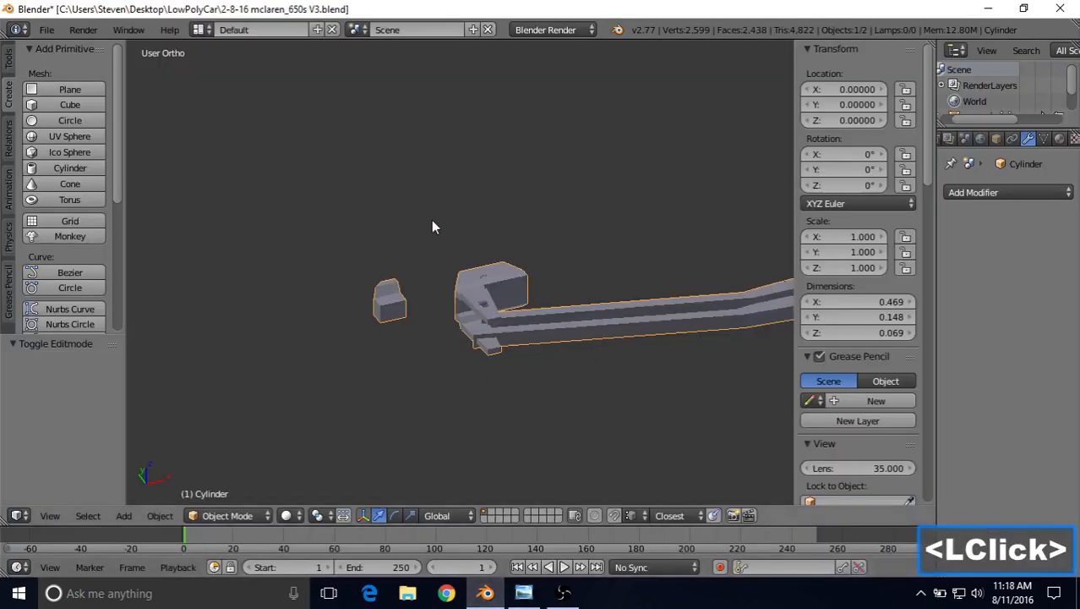
{"action": "middle_click_drag", "start_coordinate": [434, 225], "coordinate": [496, 184]}
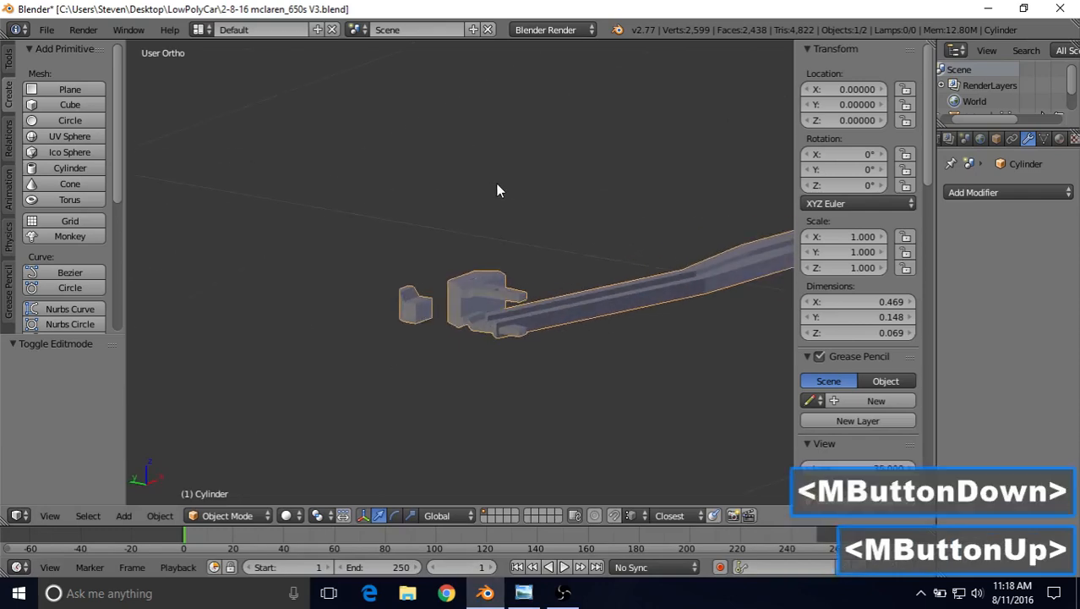
{"action": "left_click", "coordinate": [523, 592]}
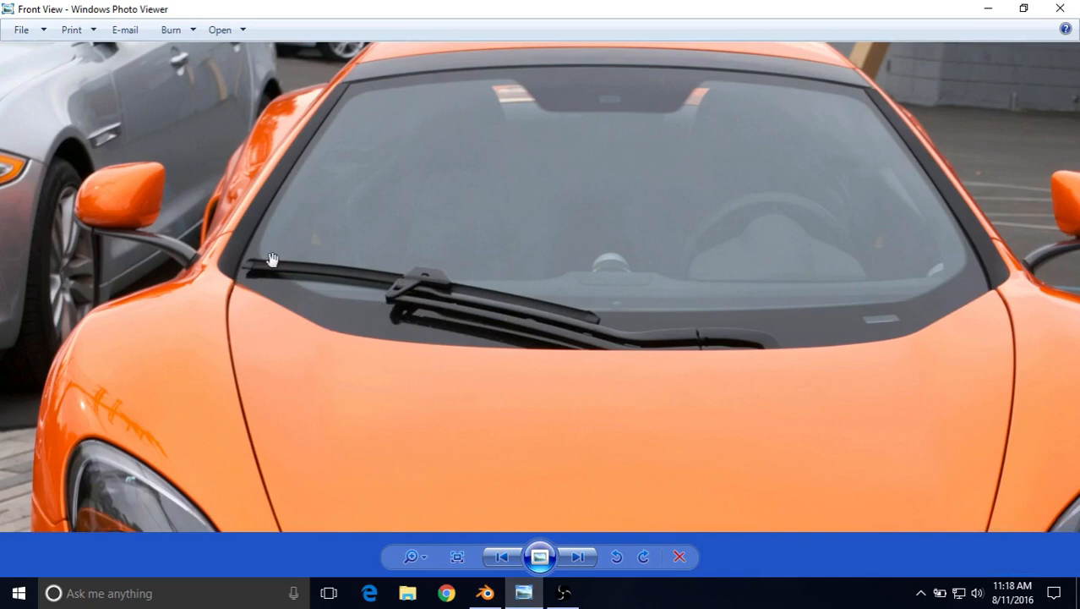
{"action": "left_click", "coordinate": [488, 591]}
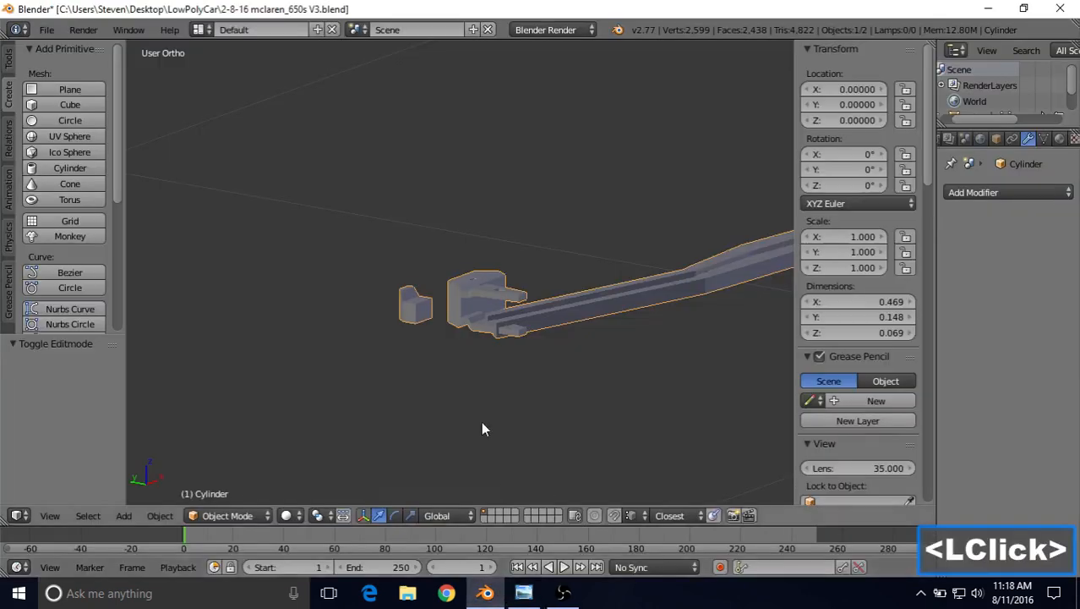
- In Edit Mode with face selection, select the blade piece's three end faces on the arm side and inset them by 0.0010
{"action": "middle_click_drag", "start_coordinate": [472, 385], "coordinate": [417, 344]}
{"action": "key", "text": "Tab"}
{"action": "left_click", "coordinate": [436, 308]}
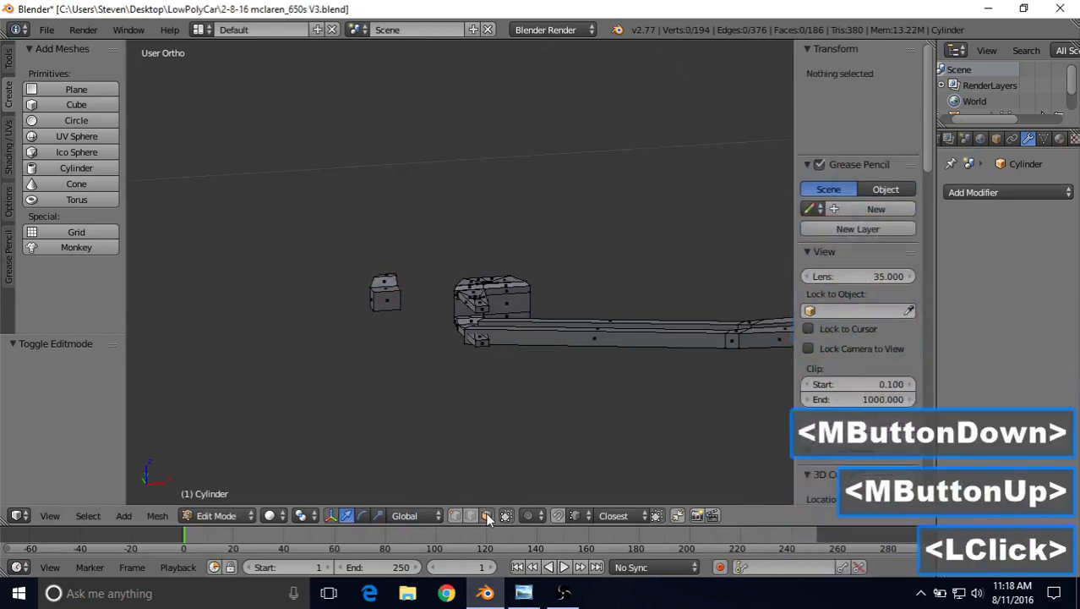
{"action": "middle_click_drag", "start_coordinate": [437, 309], "coordinate": [356, 306]}
{"action": "scroll", "coordinate": [357, 307], "scroll_direction": "up", "scroll_amount": 2}
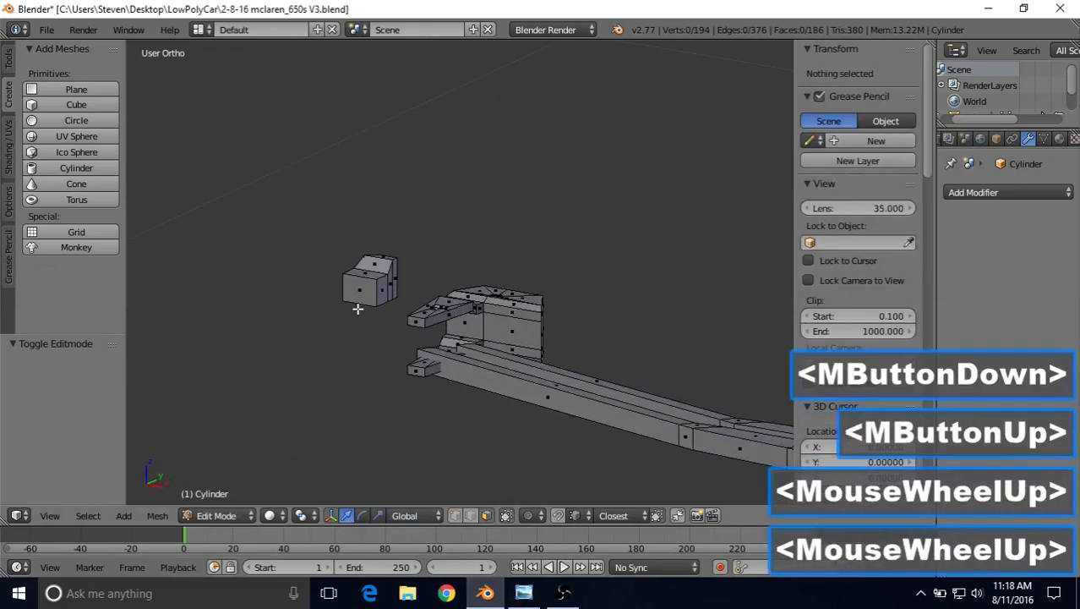
{"action": "right_click", "coordinate": [379, 289]}
{"action": "right_click", "coordinate": [391, 271], "text": "shift"}
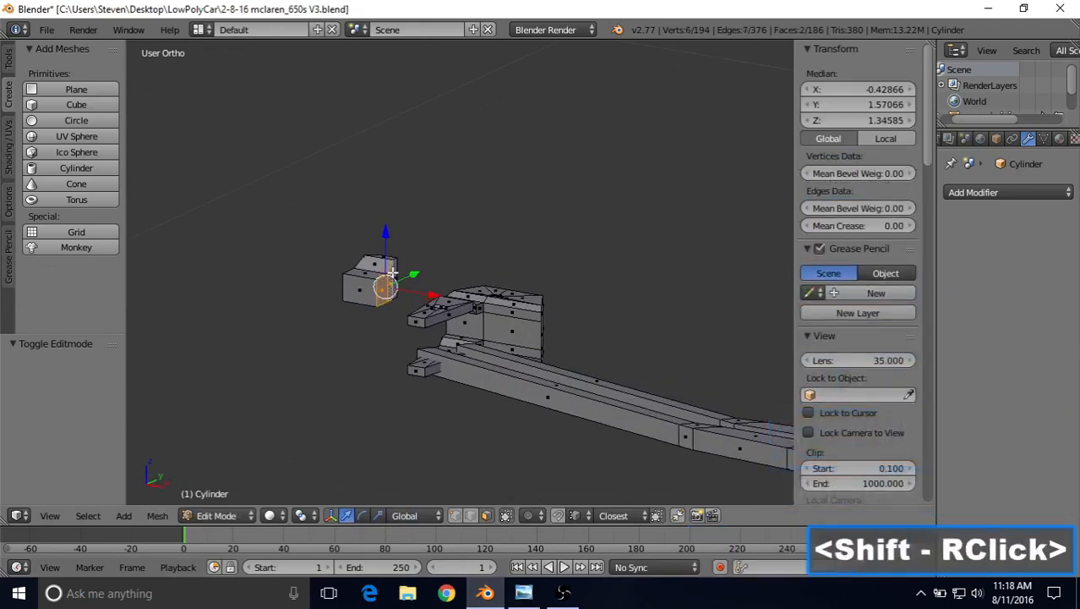
{"action": "right_click", "coordinate": [393, 272], "text": "shift"}
{"action": "middle_click_drag", "start_coordinate": [393, 272], "coordinate": [377, 270]}
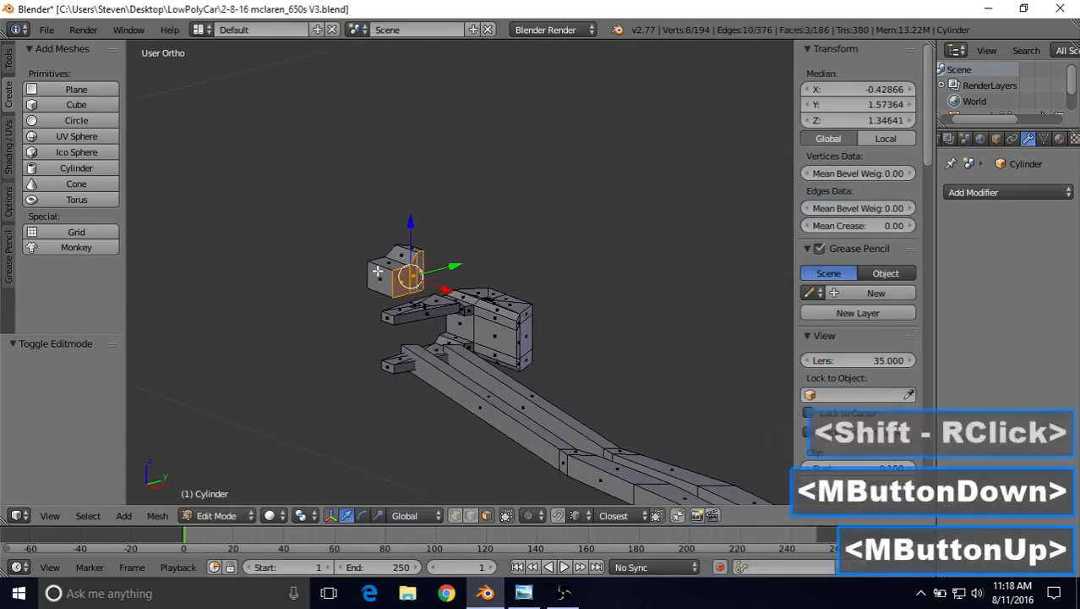
{"action": "scroll", "coordinate": [377, 271], "scroll_direction": "up", "scroll_amount": 4}
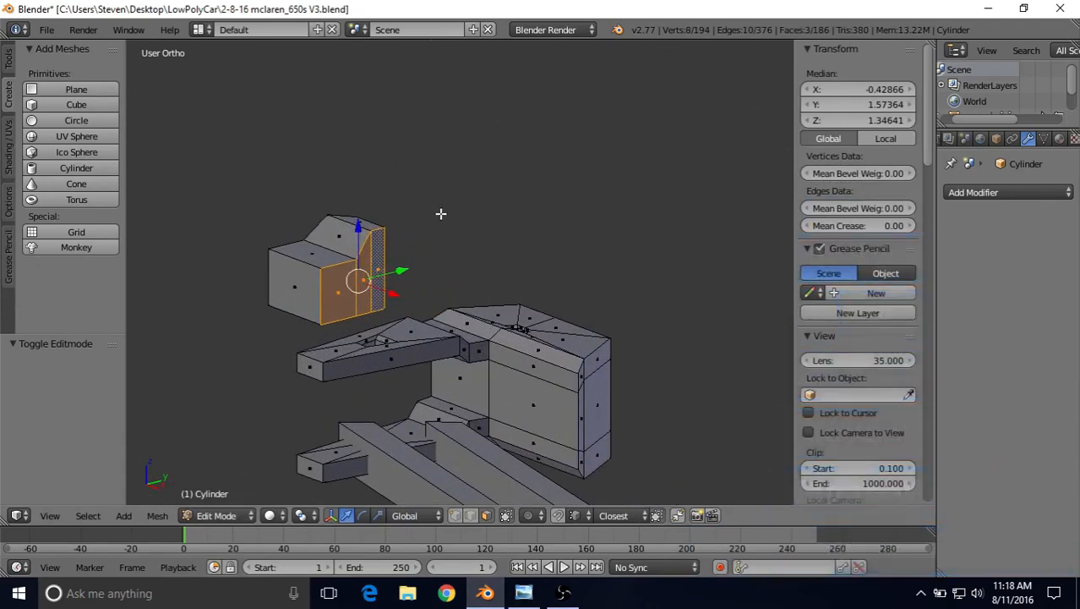
{"action": "key", "text": "i"}
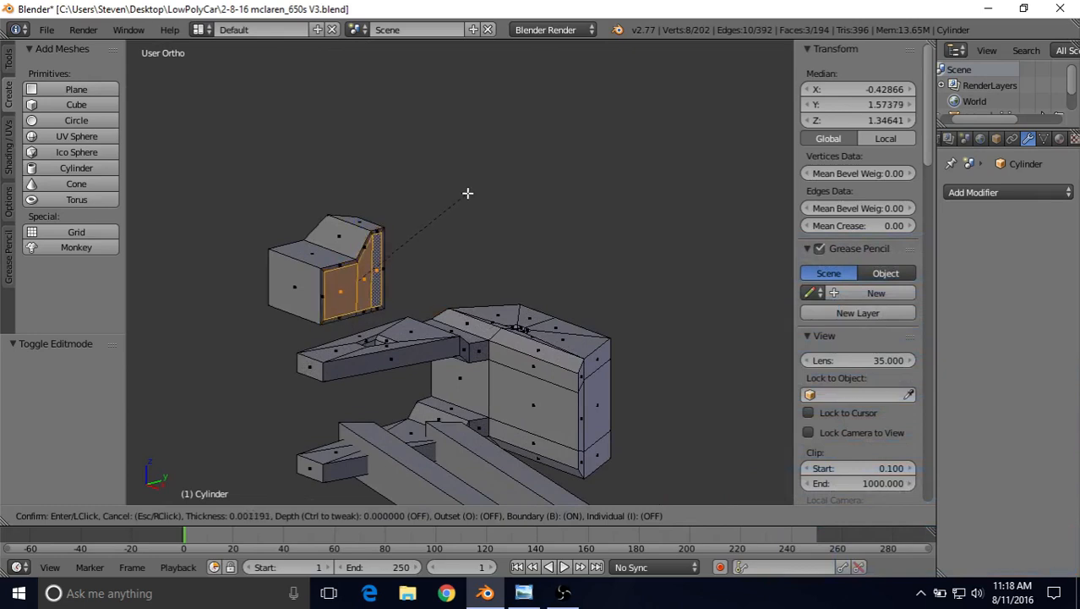
{"action": "left_click", "coordinate": [445, 232]}
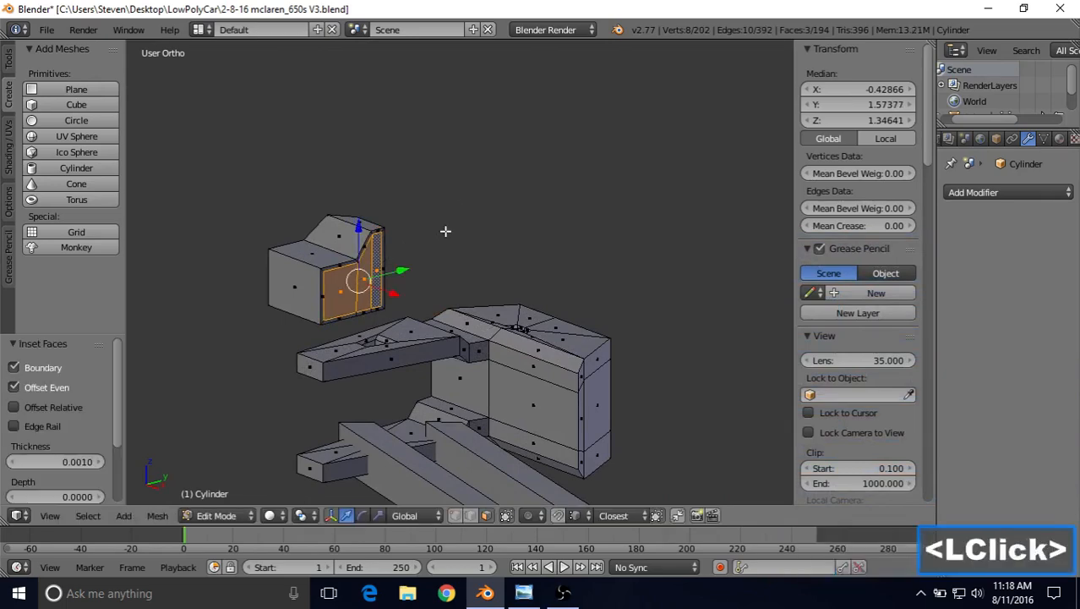
- Extrude the inset end faces of the blade piece 0.183 along X to form the blade's length
{"action": "scroll", "coordinate": [405, 275], "scroll_direction": "down", "scroll_amount": 3}
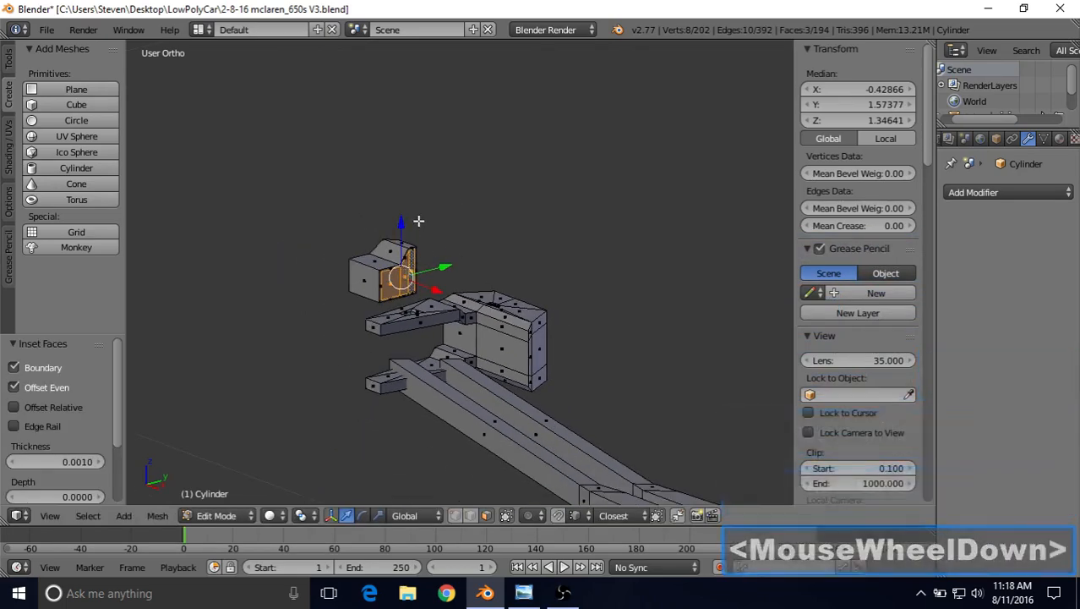
{"action": "middle_click_drag", "start_coordinate": [434, 227], "coordinate": [484, 245]}
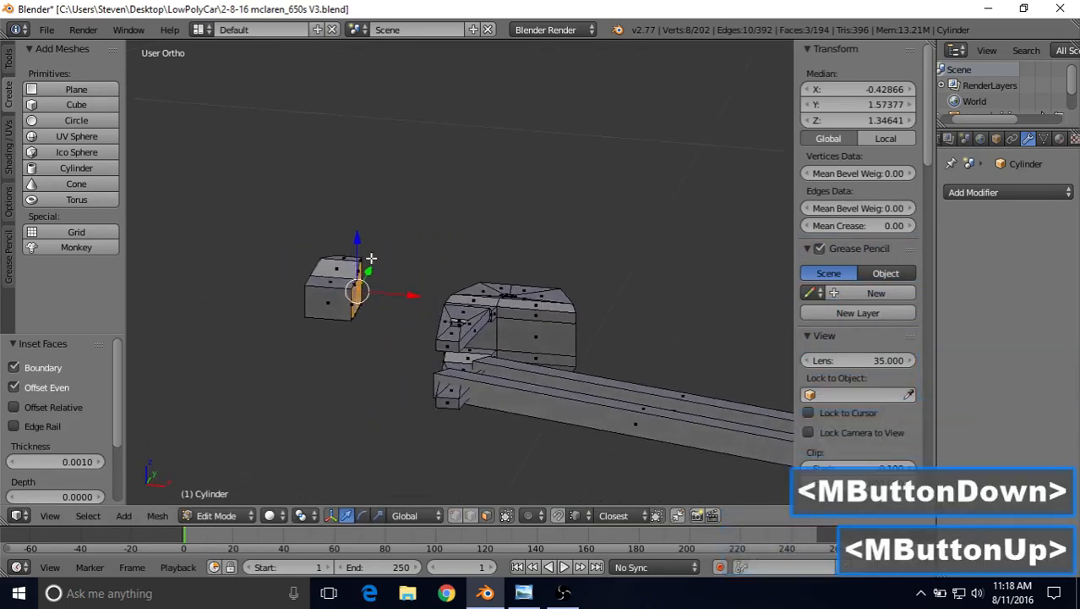
{"action": "key", "text": "e"}
{"action": "right_click", "coordinate": [458, 233]}
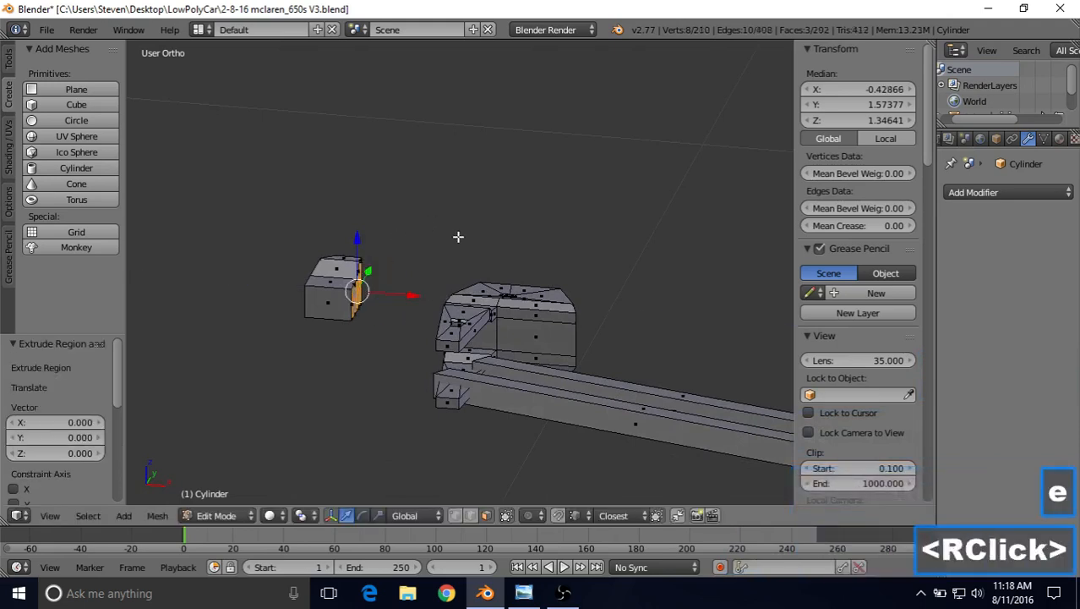
{"action": "left_click_drag", "start_coordinate": [406, 292], "coordinate": [133, 318]}
{"action": "scroll", "coordinate": [284, 290], "scroll_direction": "down", "scroll_amount": 2}
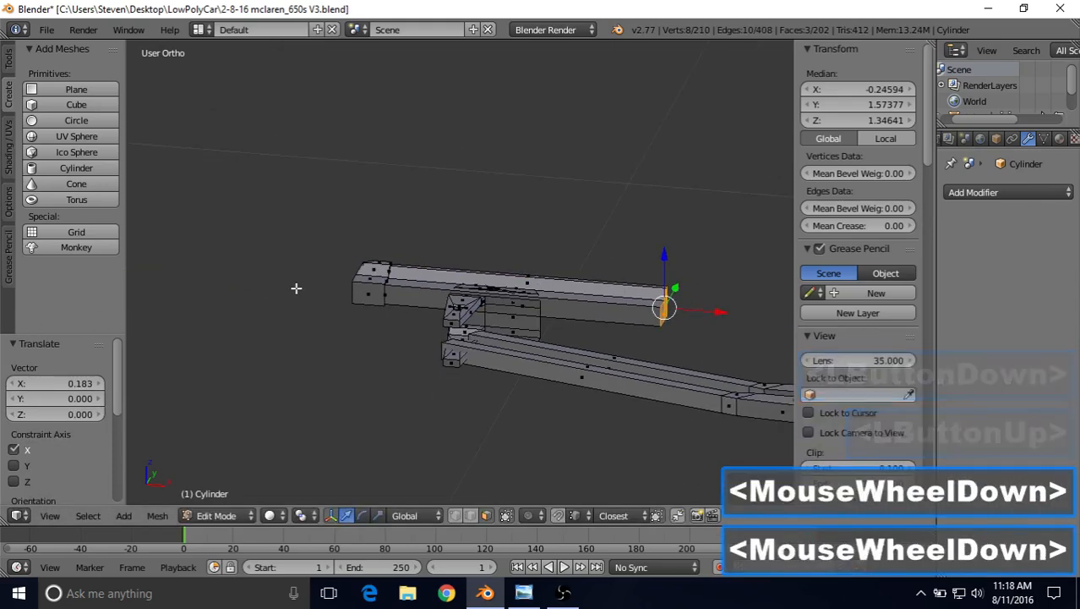
- Check the blade length against the Front View photo and move the extruded end a further 0.177 along X
{"action": "middle_click_drag", "start_coordinate": [297, 290], "coordinate": [474, 266]}
{"action": "left_click", "coordinate": [524, 593]}
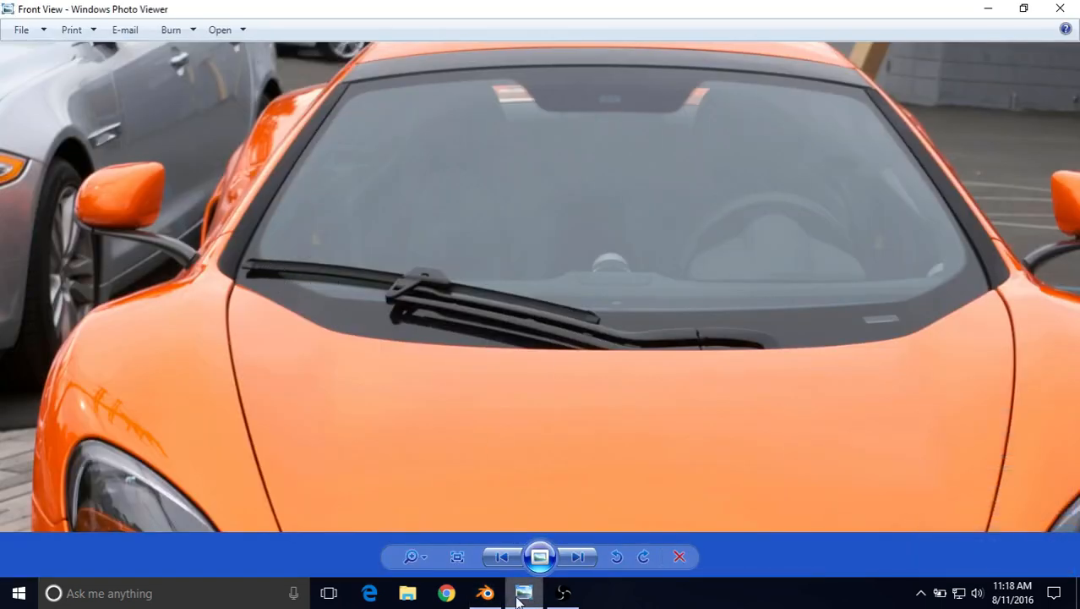
{"action": "left_click", "coordinate": [485, 593]}
{"action": "scroll", "coordinate": [506, 233], "scroll_direction": "down", "scroll_amount": 4}
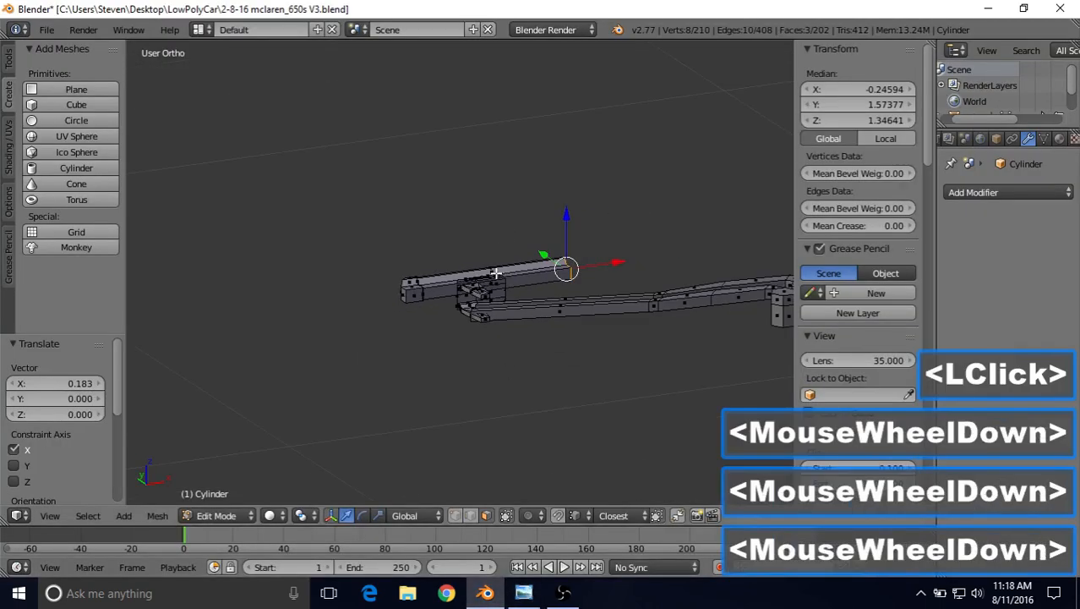
{"action": "middle_click_drag", "start_coordinate": [507, 245], "coordinate": [606, 273]}
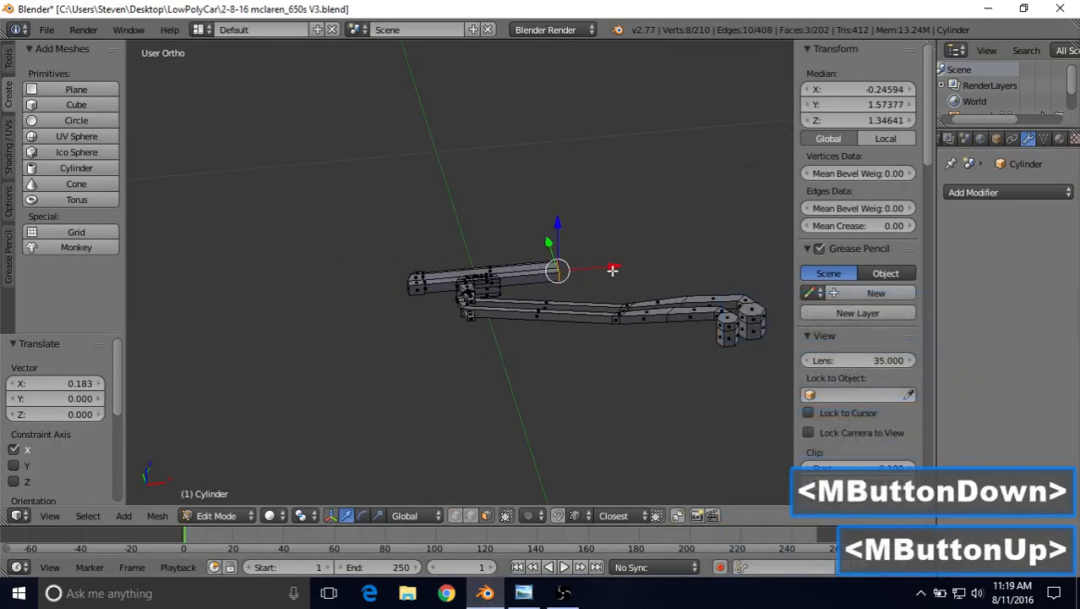
{"action": "left_click_drag", "start_coordinate": [613, 267], "coordinate": [639, 325]}
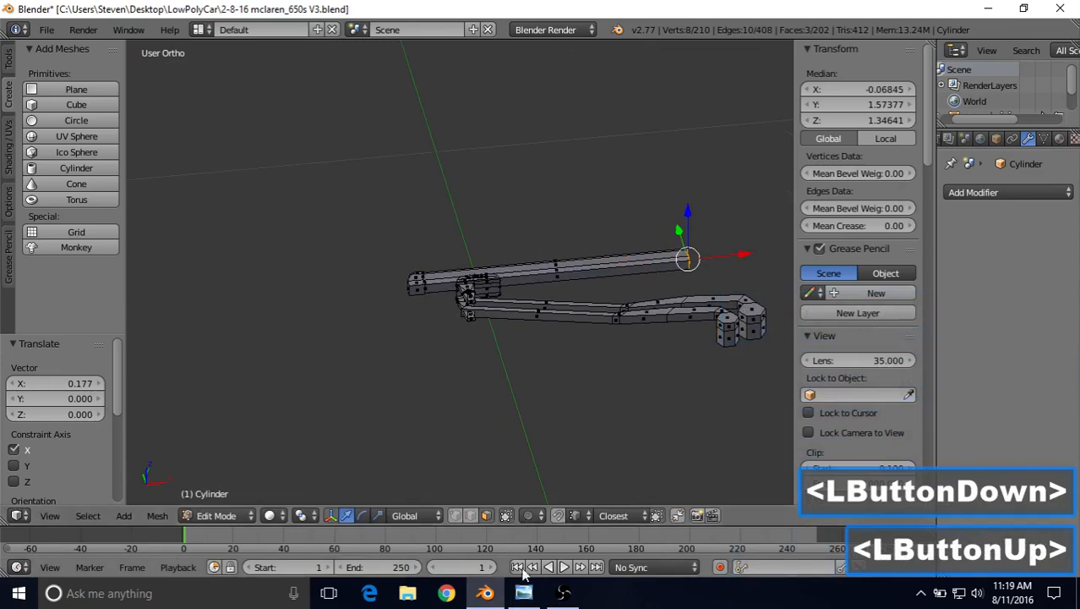
- Check the blade's placement in the Front View photo, select all of its linked geometry and move it along X to -0.52772
{"action": "left_click", "coordinate": [523, 594]}
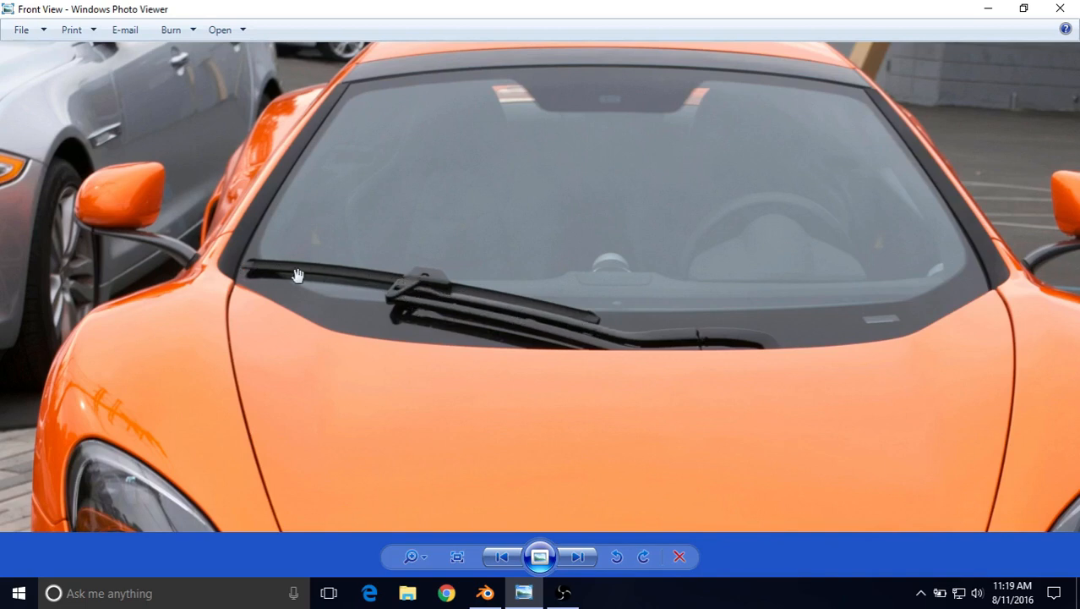
{"action": "left_click", "coordinate": [485, 593]}
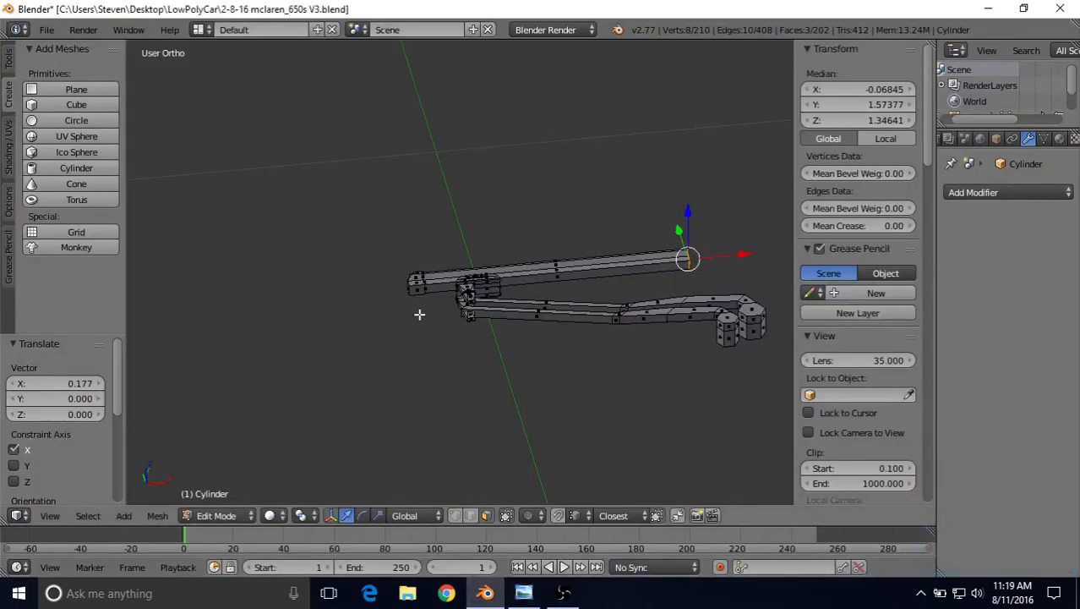
{"action": "left_click", "coordinate": [87, 515]}
{"action": "left_click", "coordinate": [199, 242]}
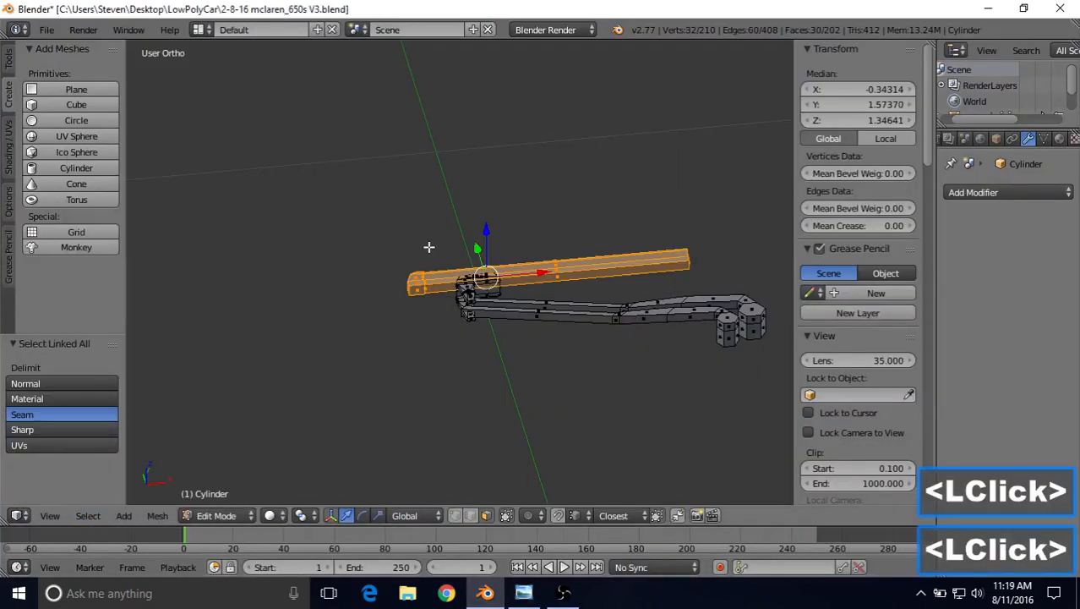
{"action": "left_click_drag", "start_coordinate": [485, 277], "coordinate": [396, 295]}
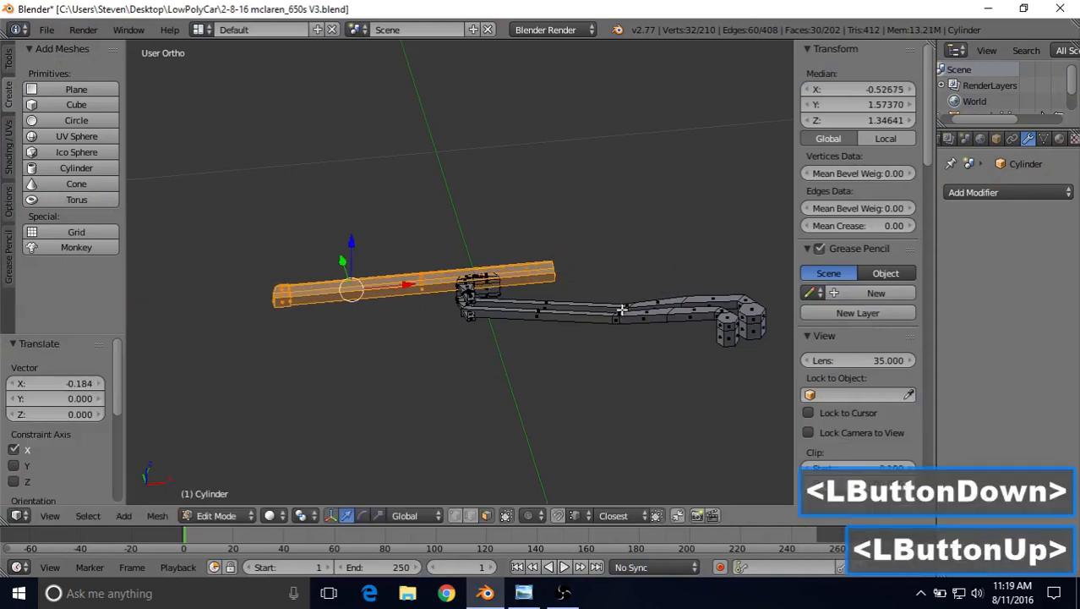
{"action": "left_click_drag", "start_coordinate": [408, 287], "coordinate": [413, 278]}
- Select the face loop around the blade's outer end cap together with the cap's three end faces
{"action": "middle_click_drag", "start_coordinate": [415, 255], "coordinate": [479, 275], "text": "shift"}
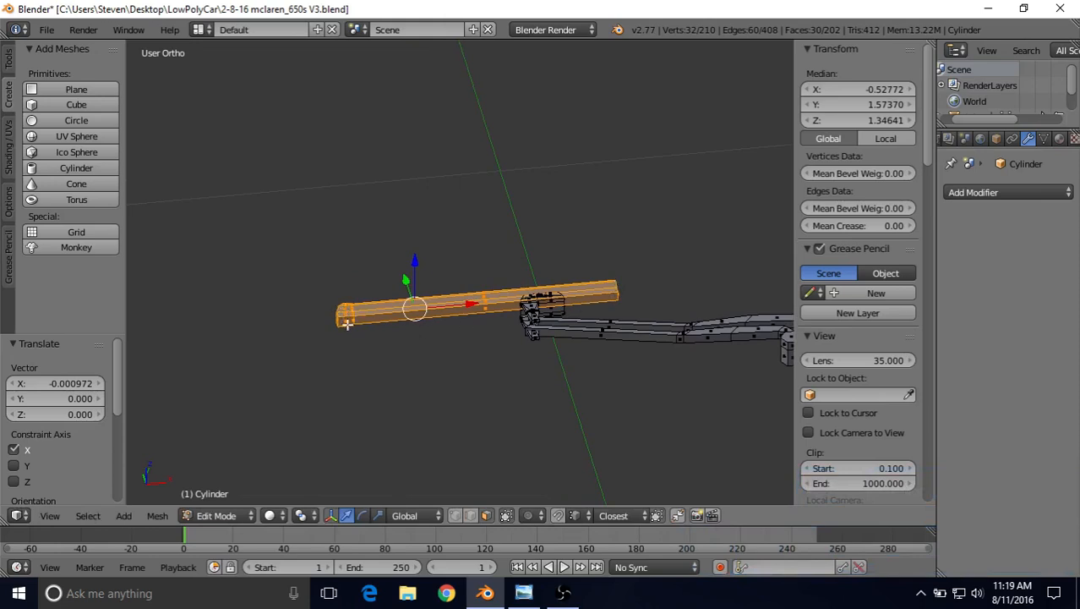
{"action": "middle_click_drag", "start_coordinate": [310, 326], "coordinate": [342, 268]}
{"action": "scroll", "coordinate": [363, 321], "scroll_direction": "up", "scroll_amount": 4}
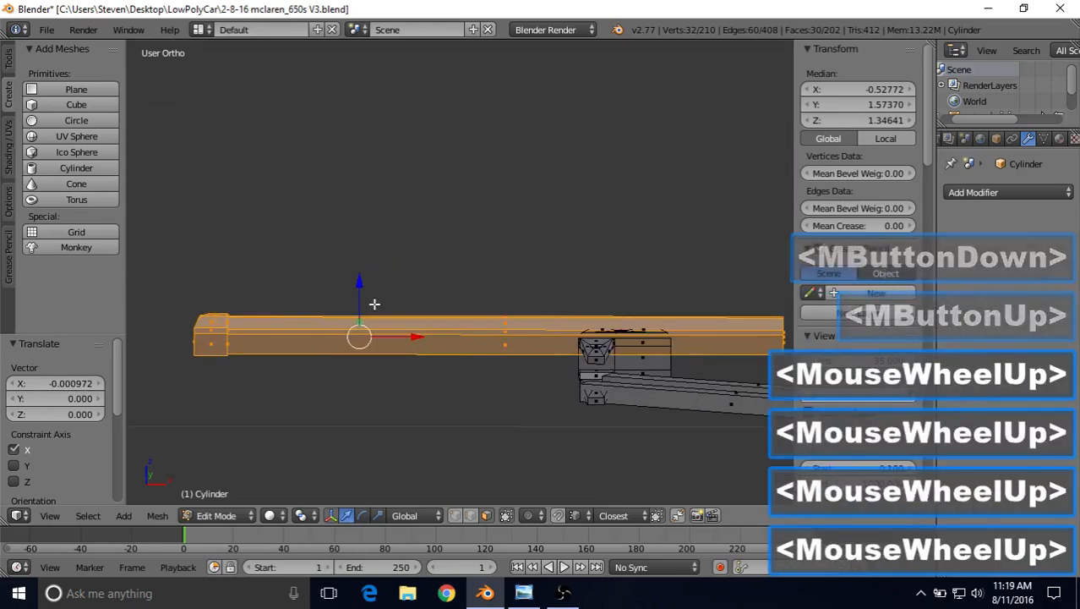
{"action": "middle_click_drag", "start_coordinate": [315, 349], "coordinate": [530, 330], "text": "shift"}
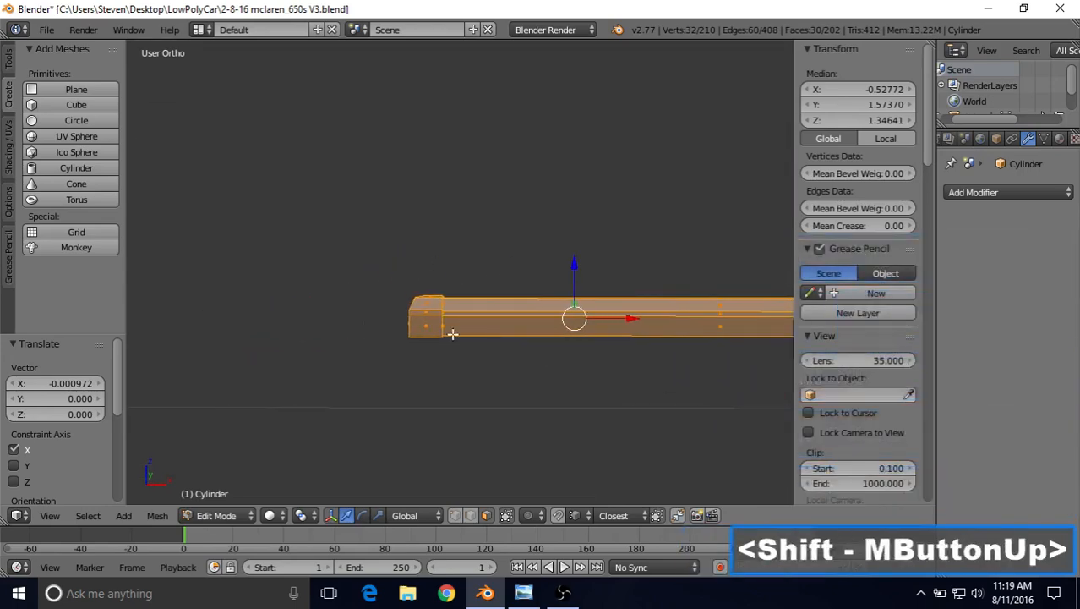
{"action": "scroll", "coordinate": [440, 335], "scroll_direction": "up", "scroll_amount": 2}
{"action": "middle_click_drag", "start_coordinate": [446, 338], "coordinate": [371, 344]}
{"action": "middle_click", "coordinate": [371, 345]}
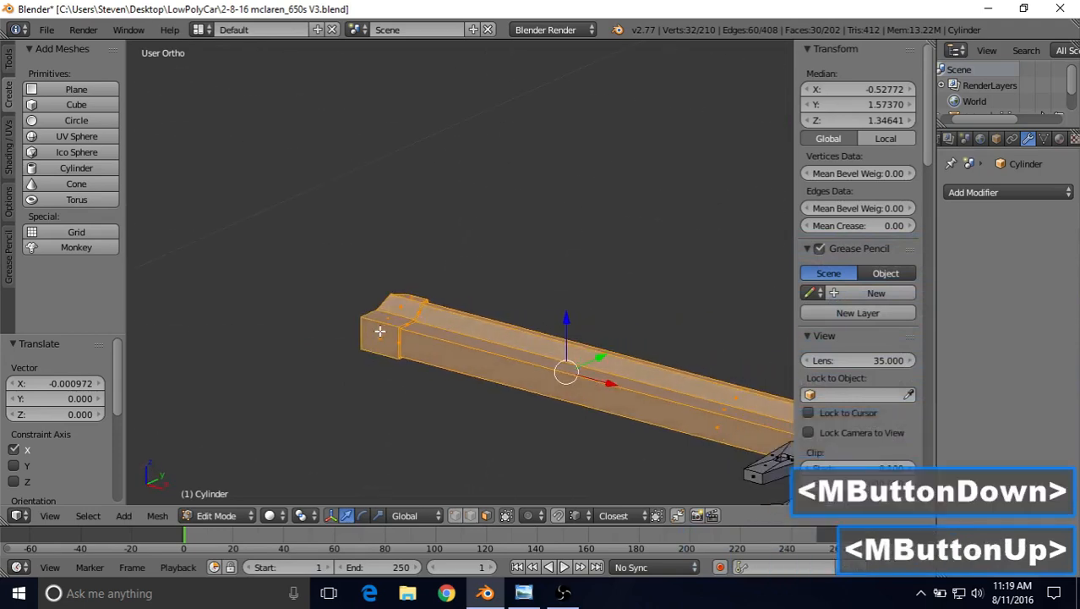
{"action": "key", "text": "alt"}
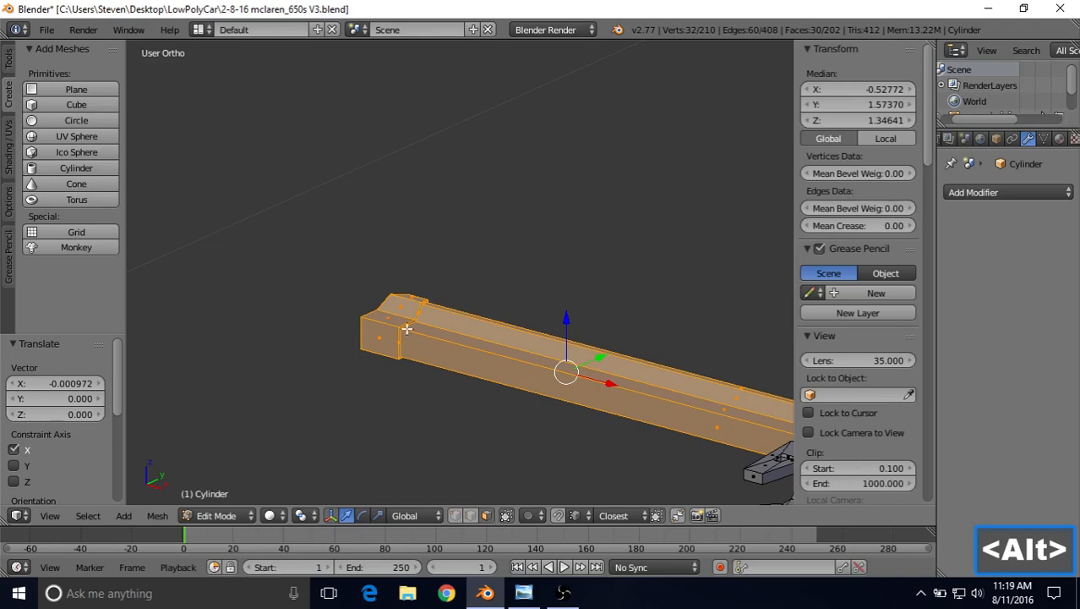
{"action": "key", "text": "alt"}
{"action": "right_click", "coordinate": [380, 320], "text": "alt"}
{"action": "middle_click_drag", "start_coordinate": [401, 306], "coordinate": [631, 280]}
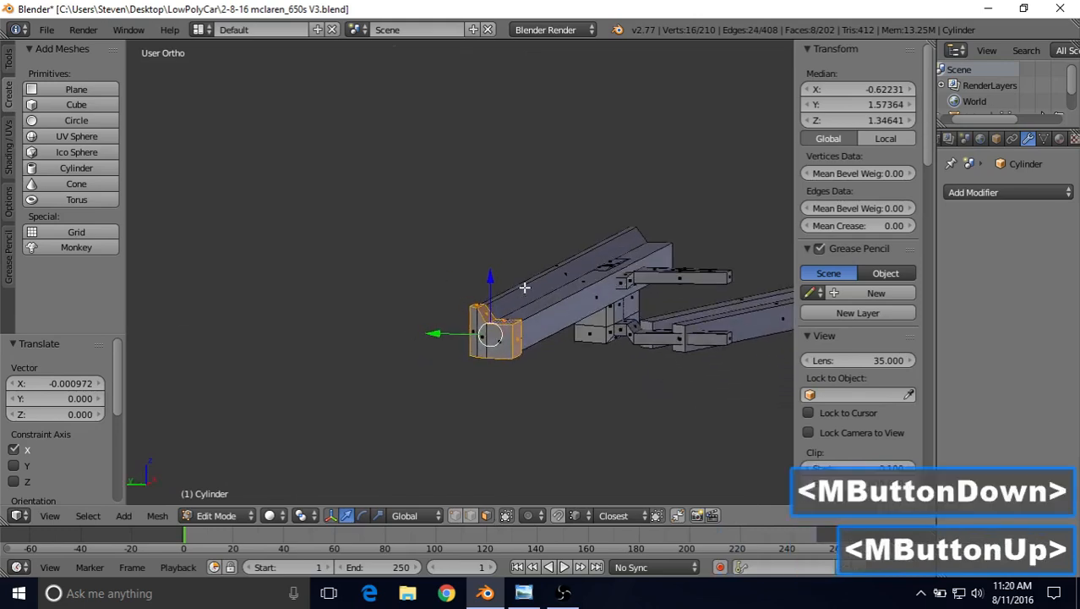
{"action": "scroll", "coordinate": [524, 287], "scroll_direction": "up", "scroll_amount": 1}
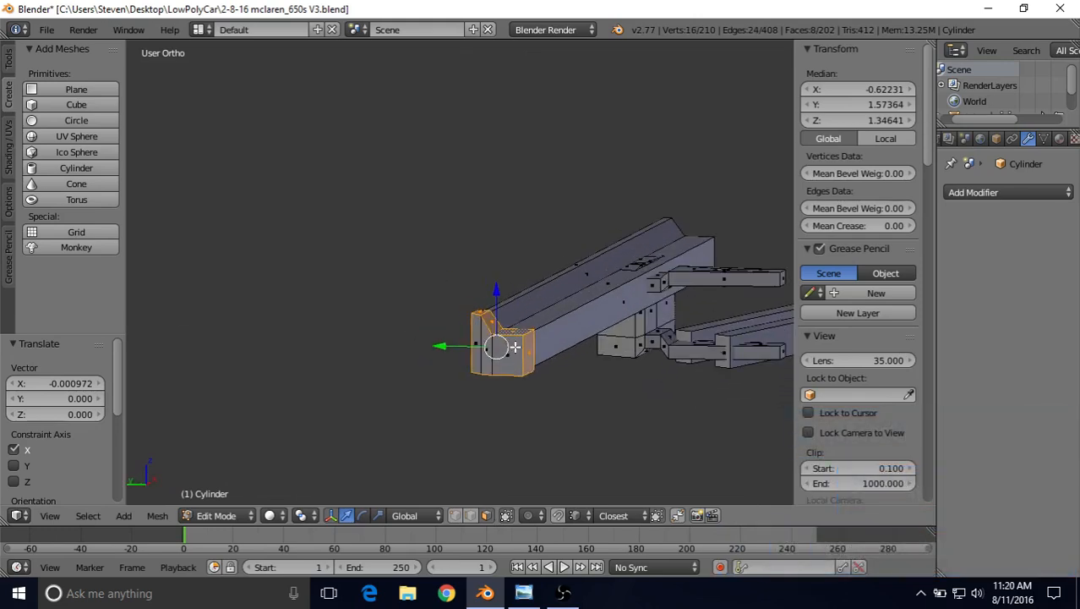
{"action": "right_click", "coordinate": [479, 326], "text": "shift"}
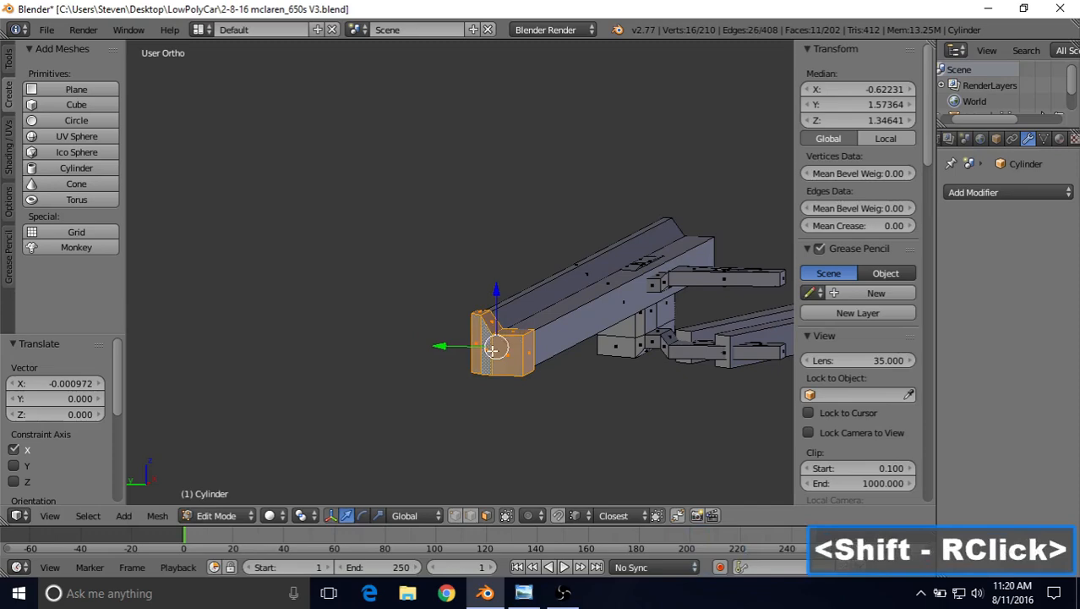
- Add the narrow inset face loop where the outer end cap meets the blade to the selection
{"action": "middle_click_drag", "start_coordinate": [492, 350], "coordinate": [271, 321]}
{"action": "middle_click_drag", "start_coordinate": [380, 331], "coordinate": [448, 313], "text": "shift"}
{"action": "scroll", "coordinate": [488, 328], "scroll_direction": "up", "scroll_amount": 4}
{"action": "scroll", "coordinate": [448, 313], "scroll_direction": "up", "scroll_amount": 2}
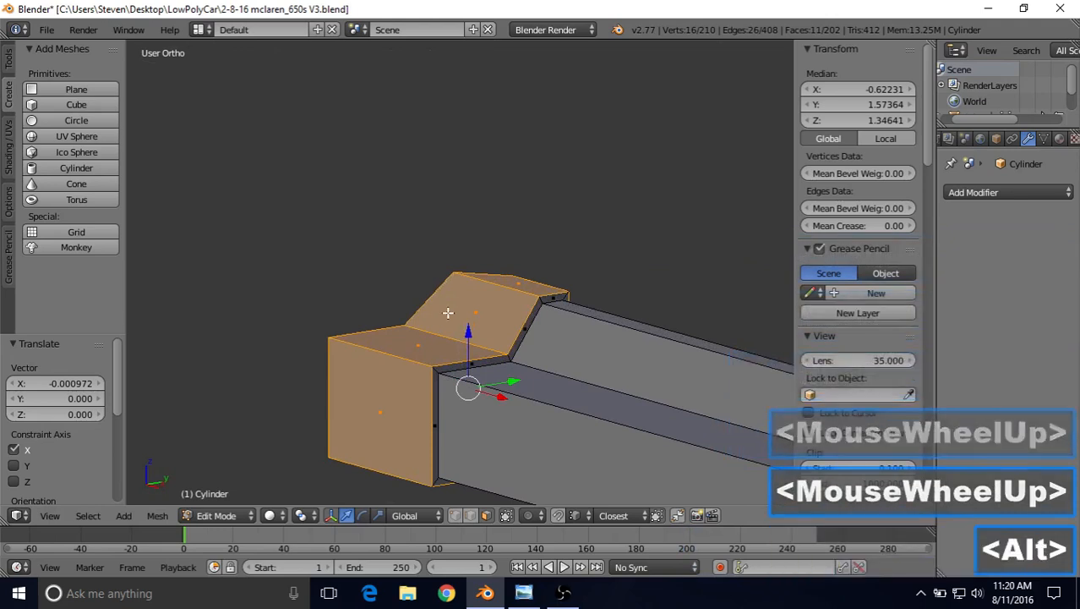
{"action": "left_click", "coordinate": [507, 357], "text": "alt+shift"}
- Duplicate the selected end cap in place and move the copy 0.121 along X
{"action": "scroll", "coordinate": [507, 360], "scroll_direction": "down", "scroll_amount": 5}
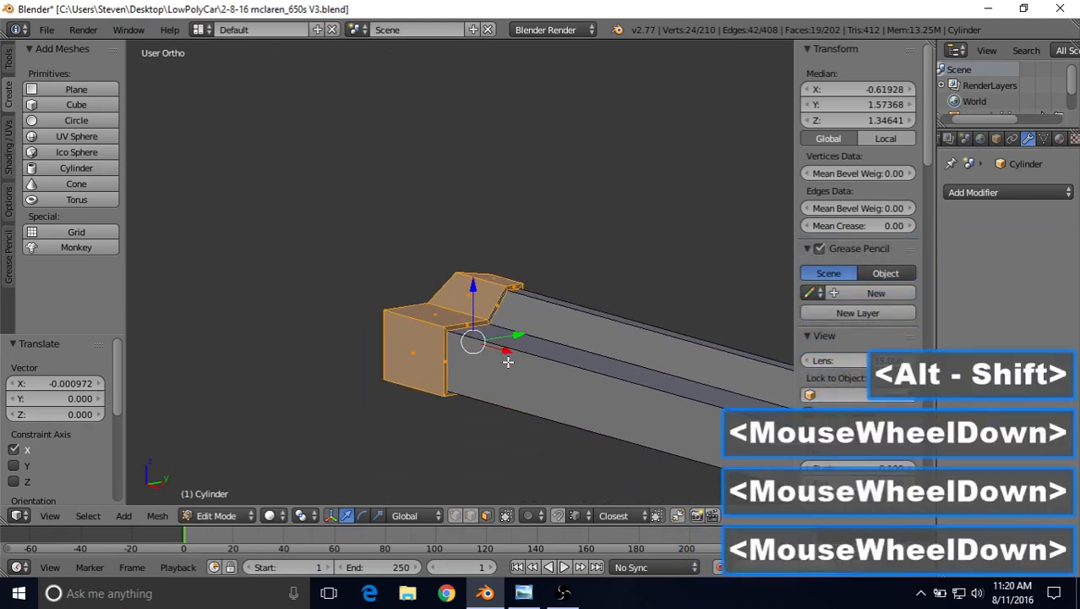
{"action": "mouse_move", "coordinate": [492, 335]}
{"action": "middle_mouse_down"}
{"action": "mouse_move", "coordinate": [529, 304]}
{"action": "mouse_move", "coordinate": [761, 311]}
{"action": "mouse_move", "coordinate": [536, 321]}
{"action": "middle_mouse_up"}
{"action": "key", "text": "z"}
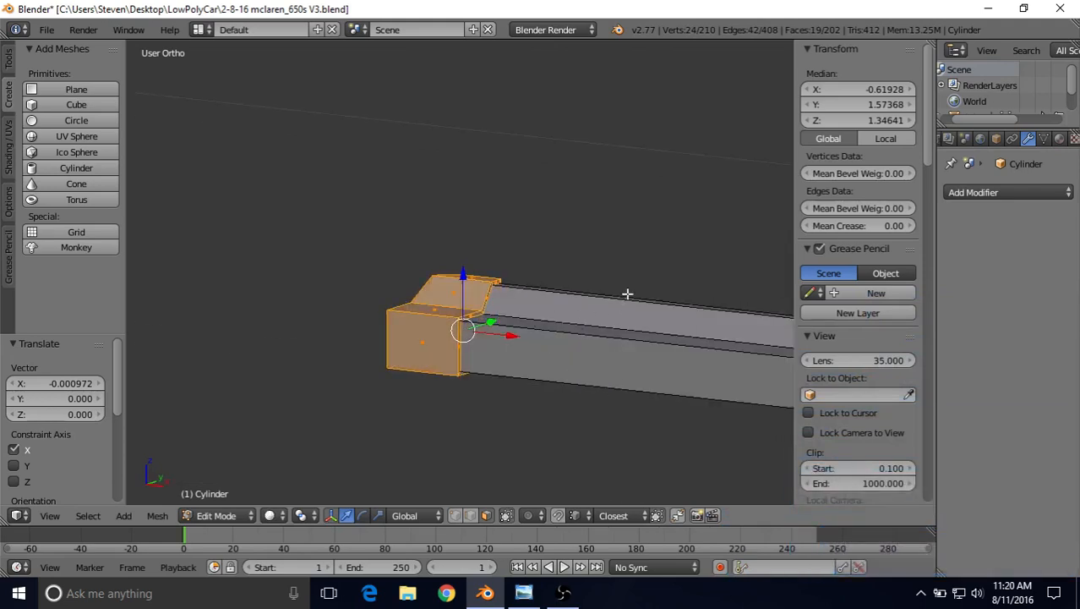
{"action": "scroll", "coordinate": [605, 342], "scroll_direction": "down", "scroll_amount": 4}
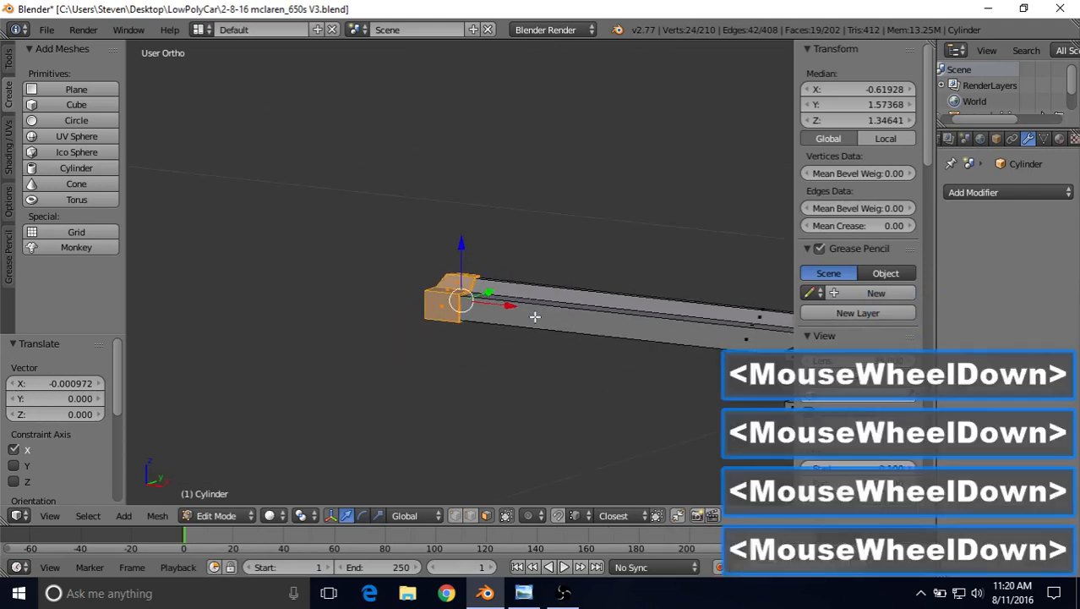
{"action": "middle_click_drag", "start_coordinate": [535, 316], "coordinate": [428, 333], "text": "shift"}
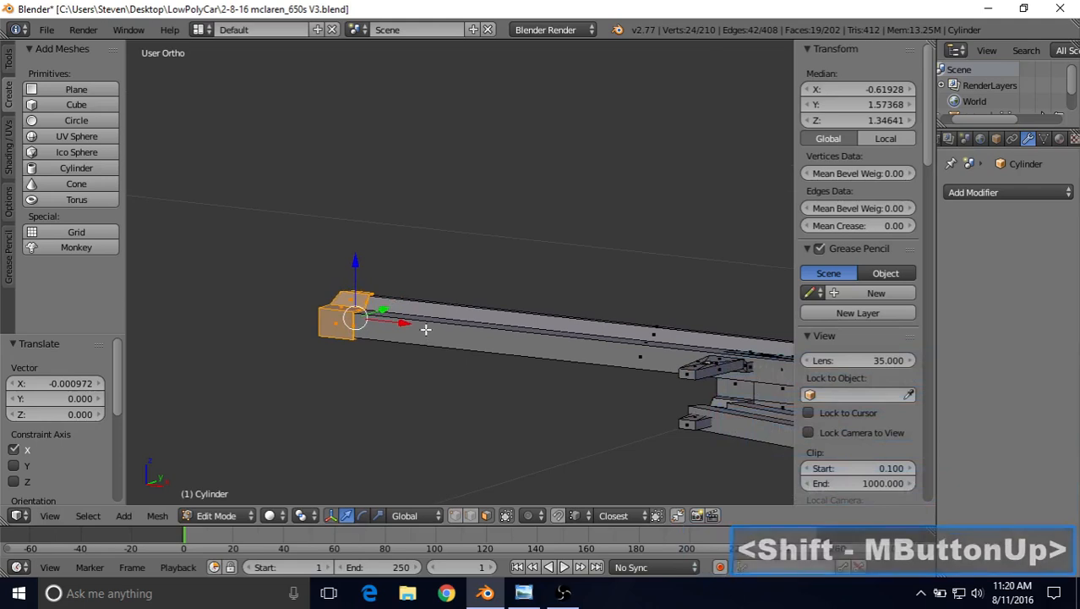
{"action": "key", "text": "shift+d"}
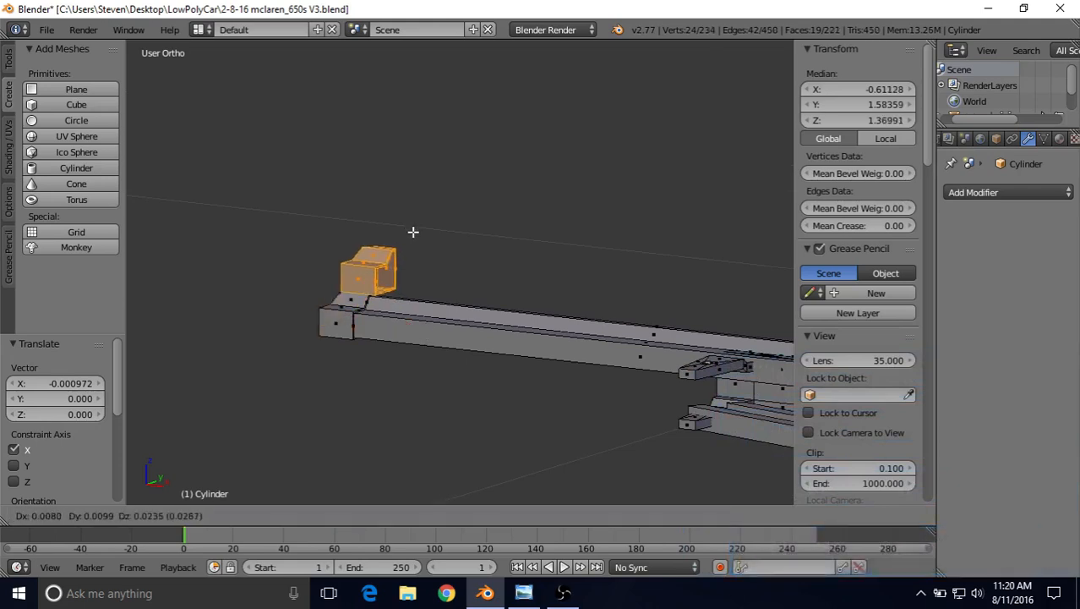
{"action": "right_click", "coordinate": [413, 232]}
{"action": "left_click_drag", "start_coordinate": [395, 321], "coordinate": [587, 357]}
{"action": "scroll", "coordinate": [584, 363], "scroll_direction": "down", "scroll_amount": 3}
{"action": "middle_click_drag", "start_coordinate": [574, 369], "coordinate": [573, 316]}
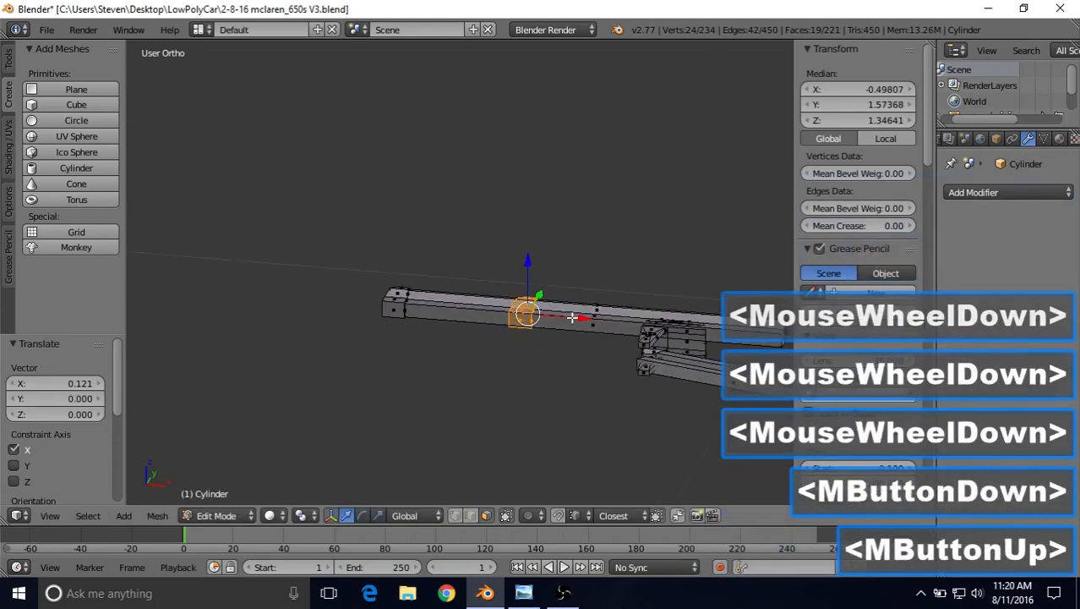
- Move the duplicated cap along X to -0.21447, just beyond the blade's opposite end
{"action": "left_click_drag", "start_coordinate": [574, 316], "coordinate": [684, 333]}
{"action": "middle_click_drag", "start_coordinate": [583, 335], "coordinate": [320, 333], "text": "shift"}
{"action": "left_click_drag", "start_coordinate": [422, 321], "coordinate": [610, 344]}
{"action": "scroll", "coordinate": [574, 355], "scroll_direction": "up", "scroll_amount": 2}
{"action": "scroll", "coordinate": [574, 355], "scroll_direction": "up", "scroll_amount": 1}
{"action": "middle_click_drag", "start_coordinate": [574, 355], "coordinate": [442, 313], "text": "shift"}
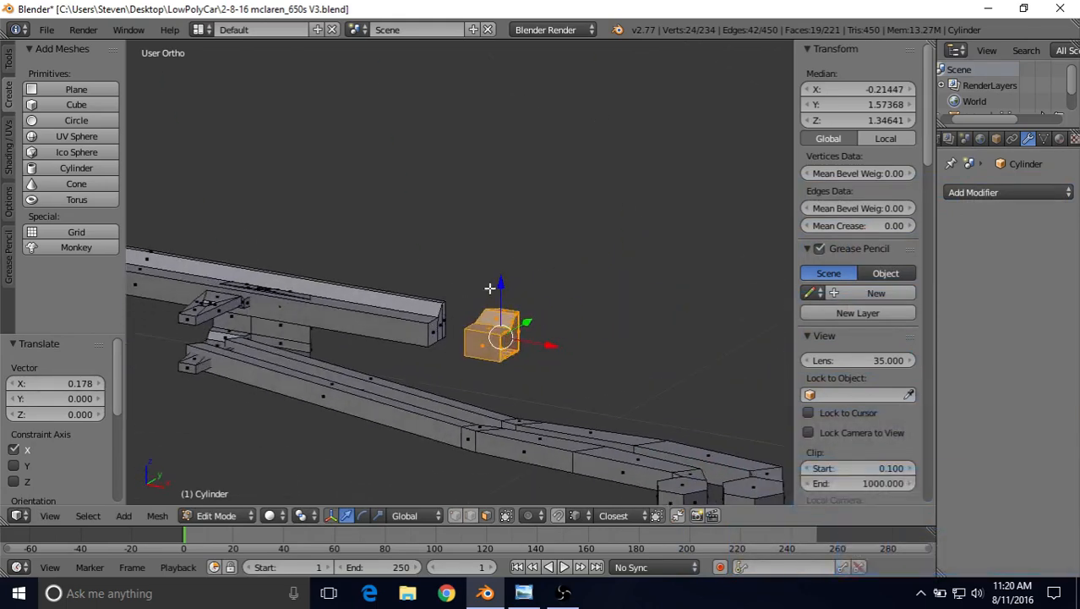
- Try rotating the duplicated cap 189.436° around the Z axis and undo the rotation
{"action": "middle_click_drag", "start_coordinate": [494, 290], "coordinate": [498, 290]}
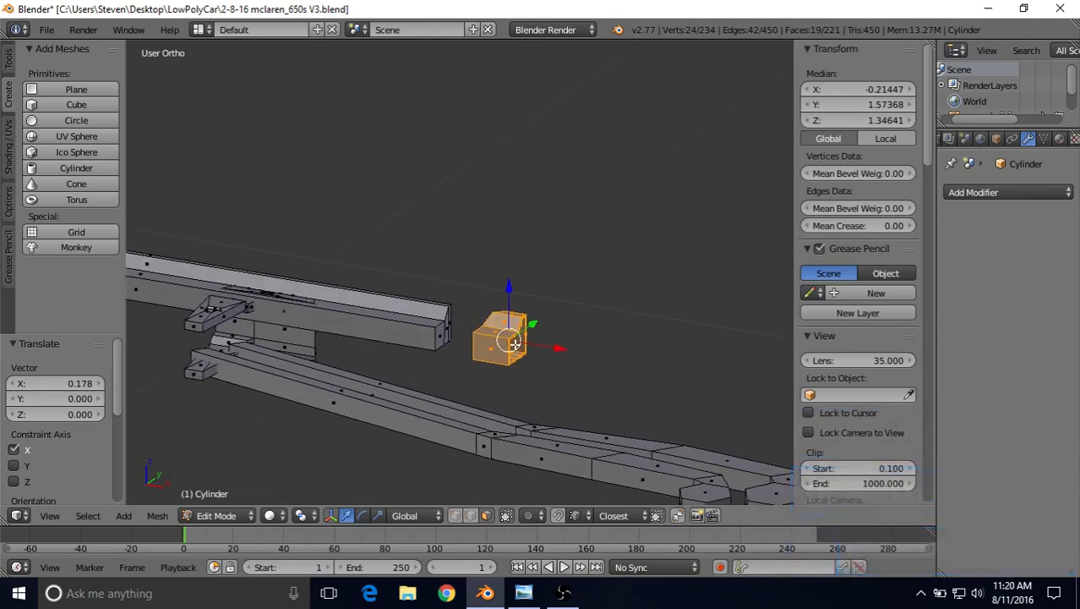
{"action": "middle_click_drag", "start_coordinate": [534, 288], "coordinate": [546, 305]}
{"action": "key", "text": "r"}
{"action": "key", "text": "z"}
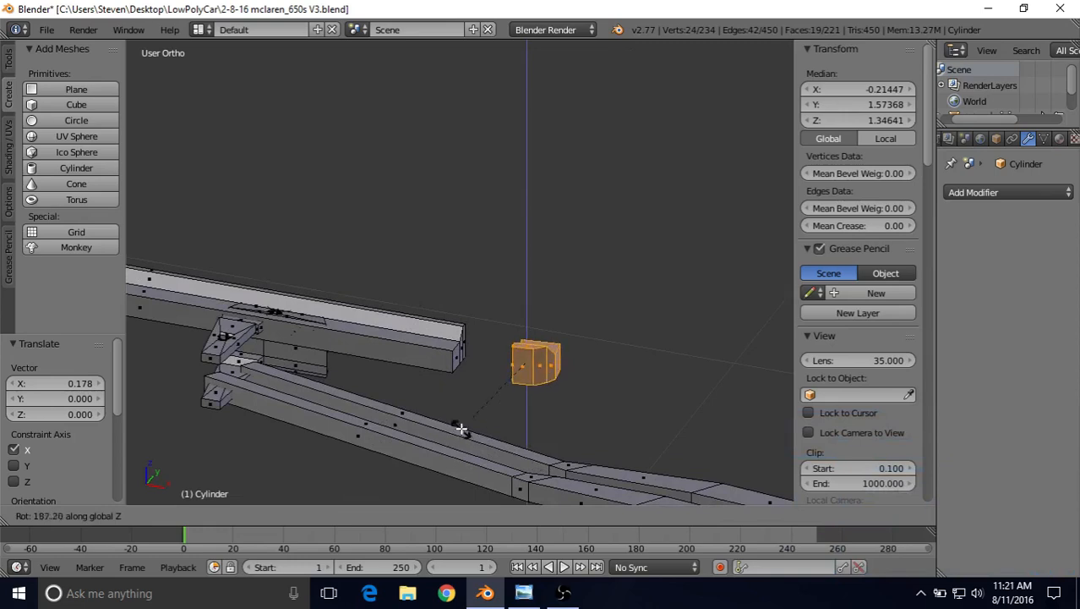
{"action": "left_click", "coordinate": [502, 372]}
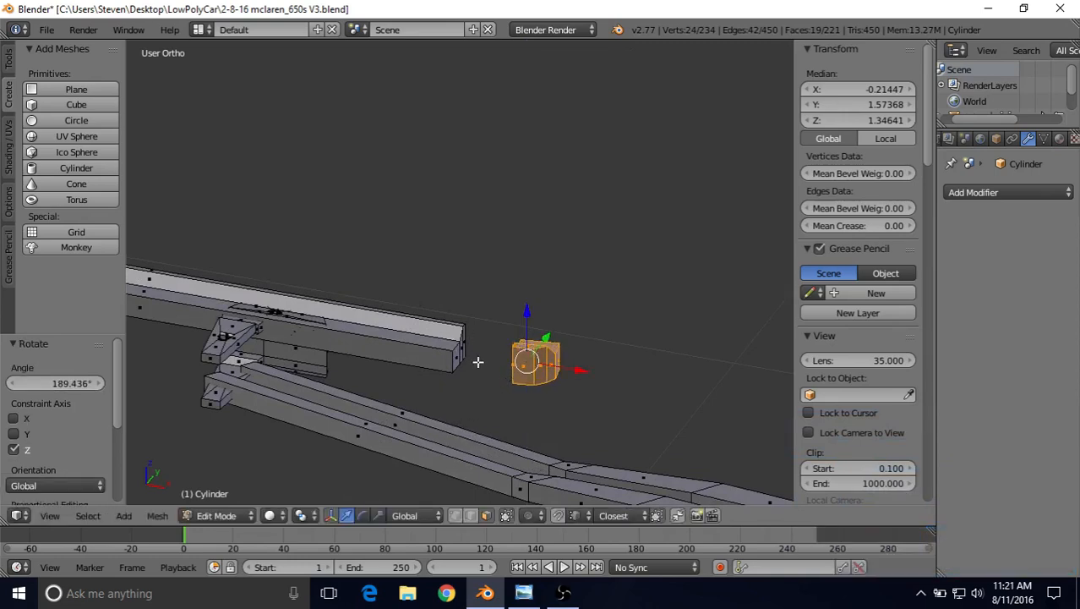
{"action": "middle_click_drag", "start_coordinate": [527, 294], "coordinate": [540, 302]}
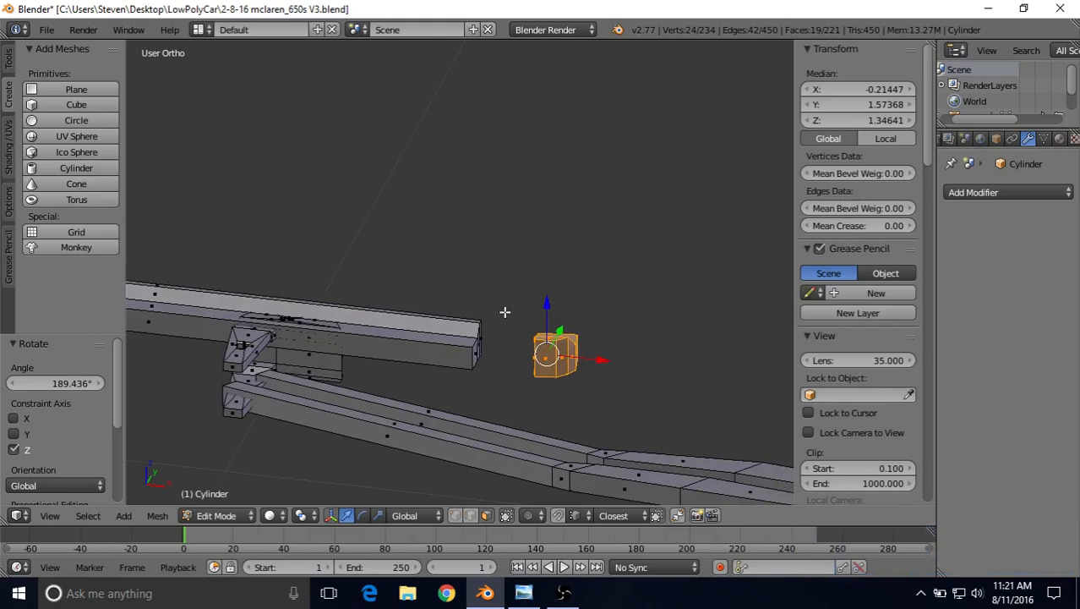
{"action": "key", "text": "ctrl+z"}
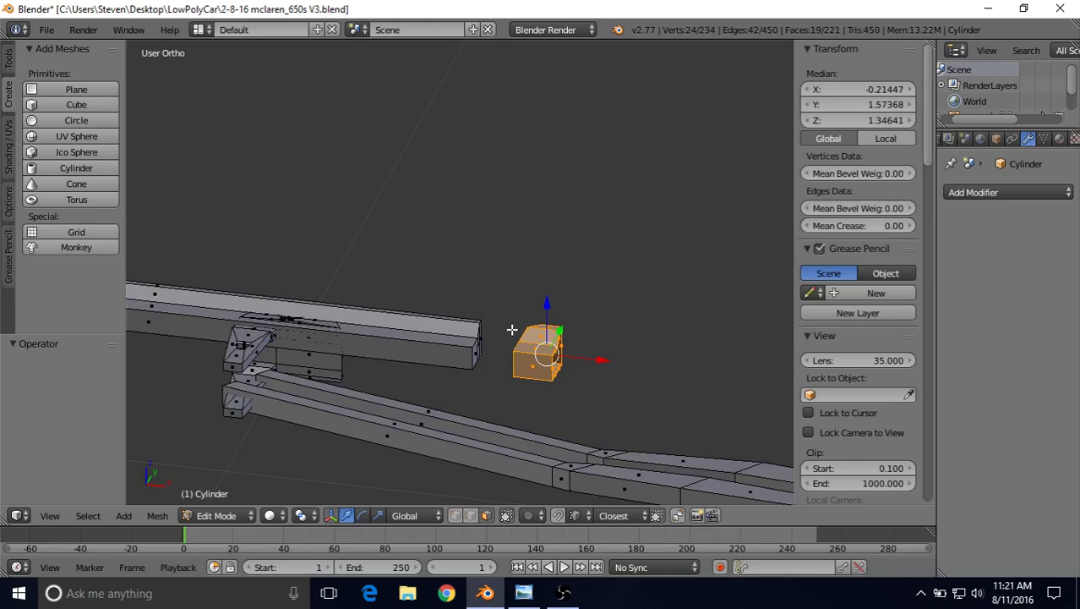
- Flip the duplicated cap along X by scaling it by -1 on that axis
{"action": "middle_click_drag", "start_coordinate": [515, 320], "coordinate": [526, 318]}
{"action": "scroll", "coordinate": [525, 319], "scroll_direction": "up", "scroll_amount": 2}
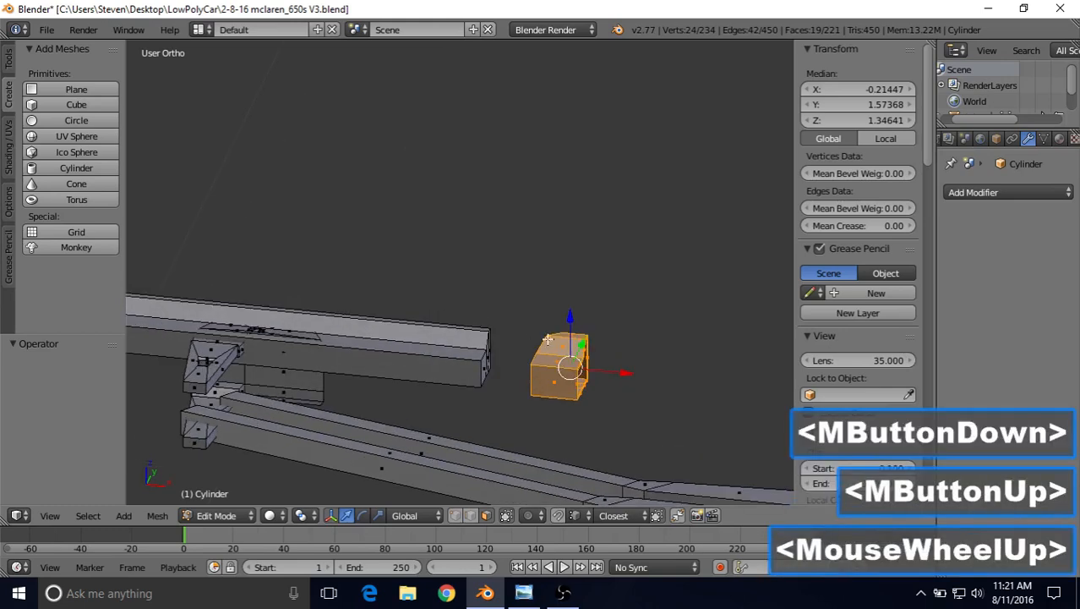
{"action": "middle_click_drag", "start_coordinate": [585, 335], "coordinate": [592, 336]}
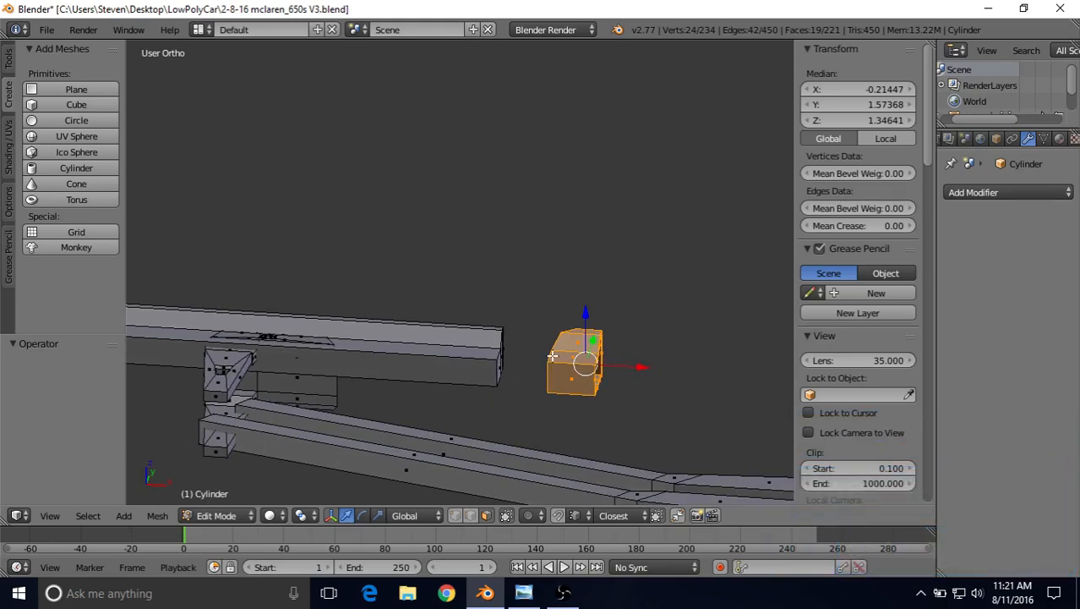
{"action": "key", "text": "s"}
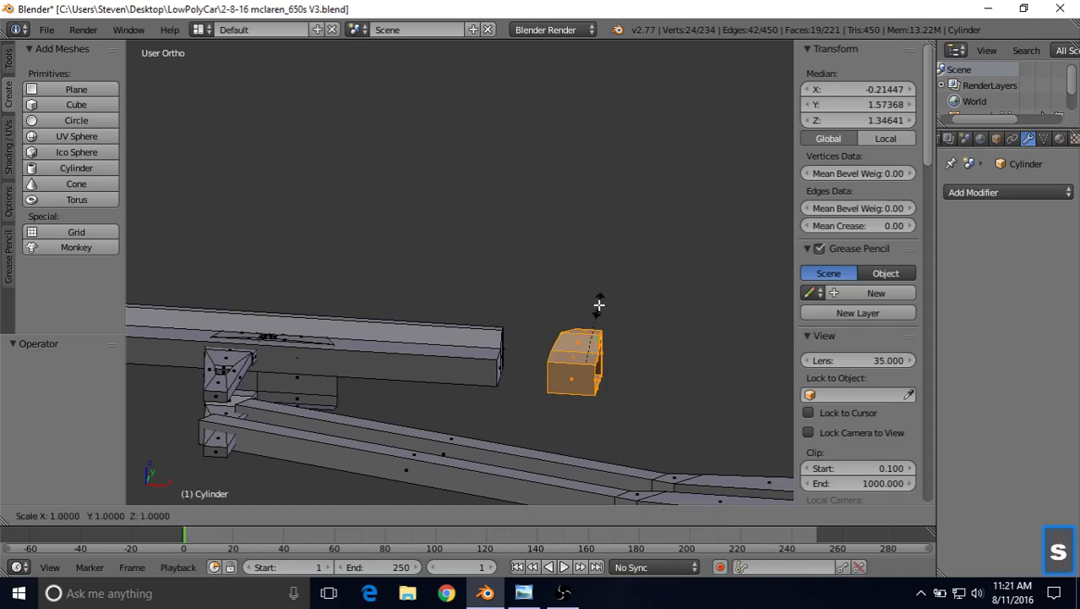
{"action": "key", "text": "x"}
{"action": "key", "text": "minus"}
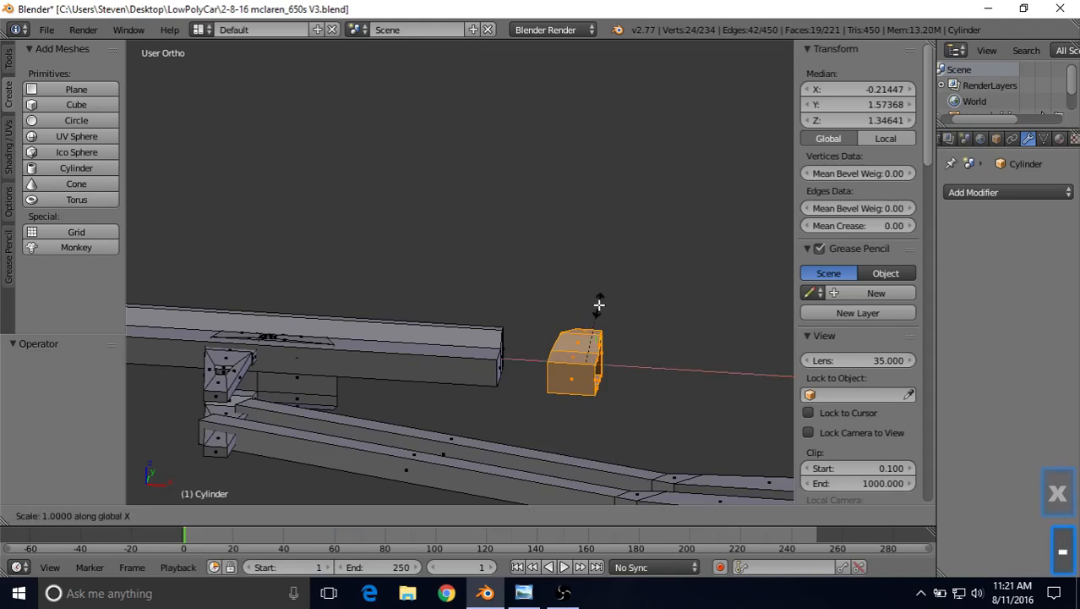
{"action": "key", "text": "1"}
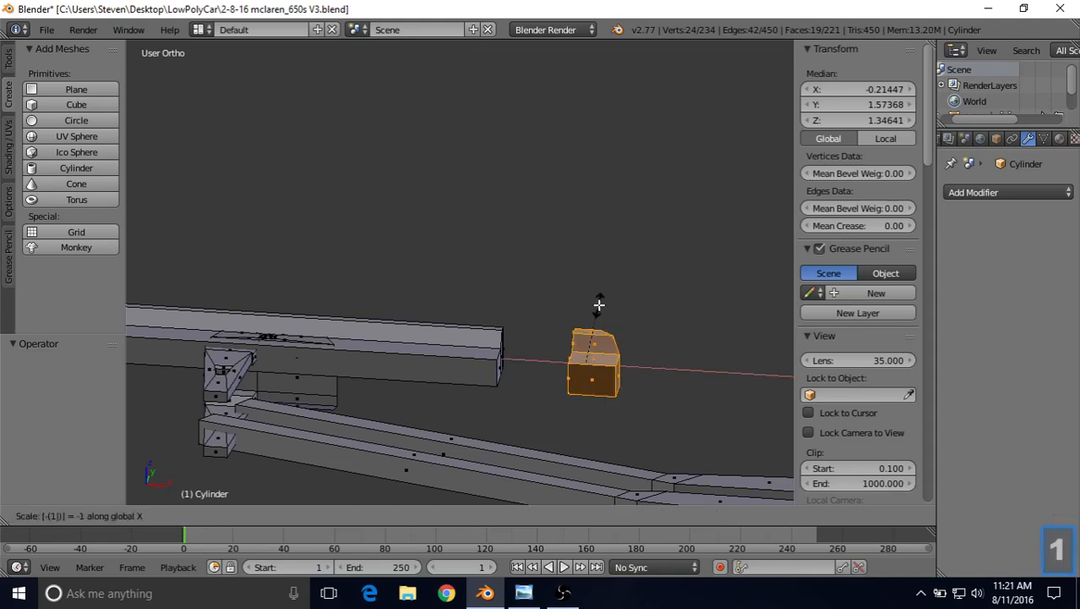
{"action": "key", "text": "Return"}
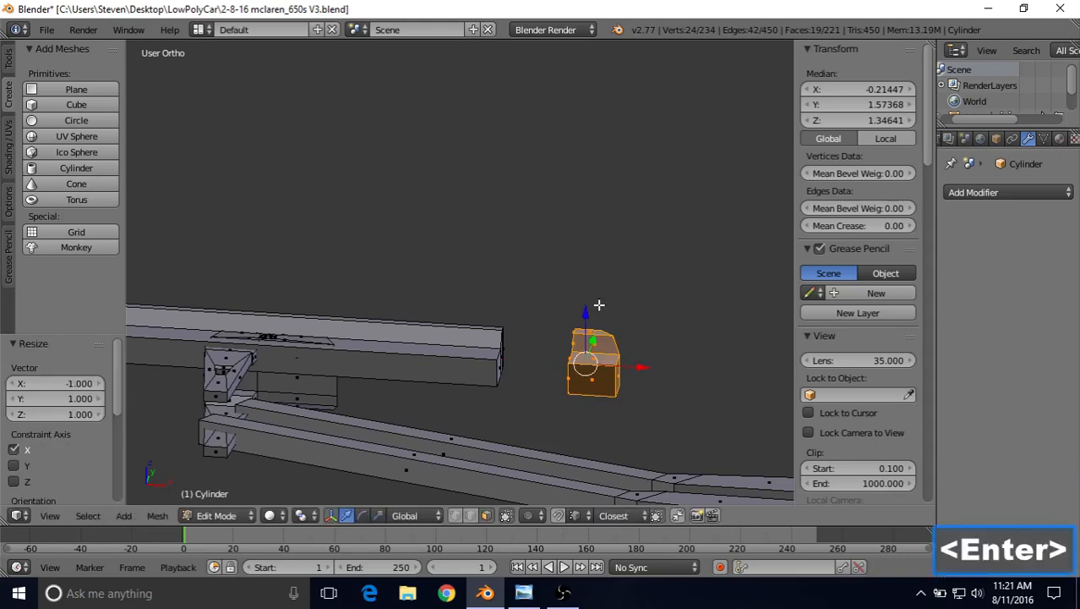
- Recalculate the flipped cap's normals to the outside
{"action": "middle_click_drag", "start_coordinate": [598, 305], "coordinate": [567, 347]}
{"action": "left_click", "coordinate": [157, 514]}
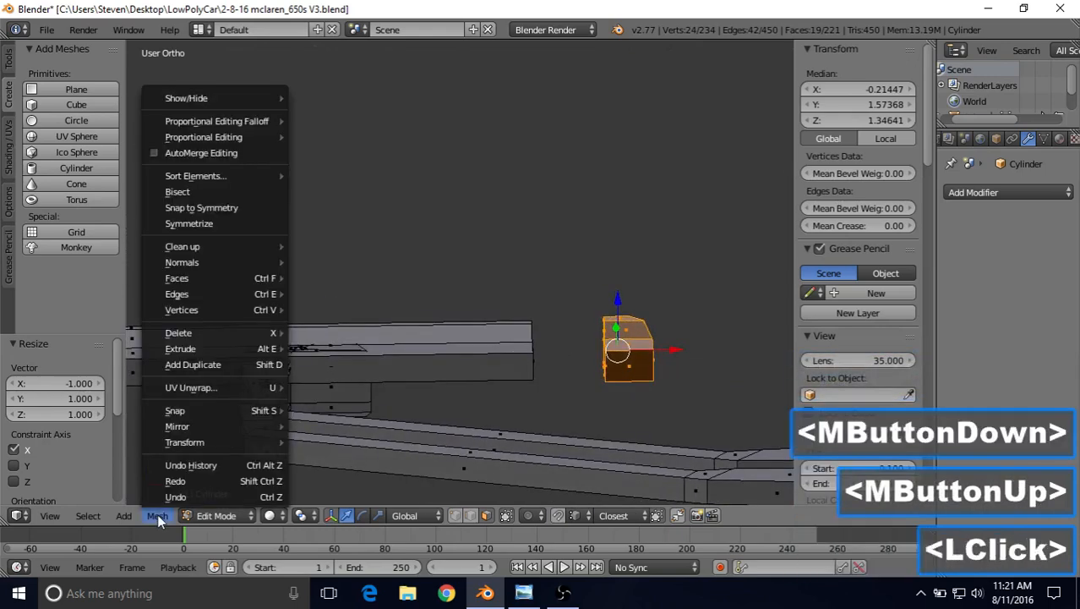
{"action": "mouse_move", "coordinate": [217, 264]}
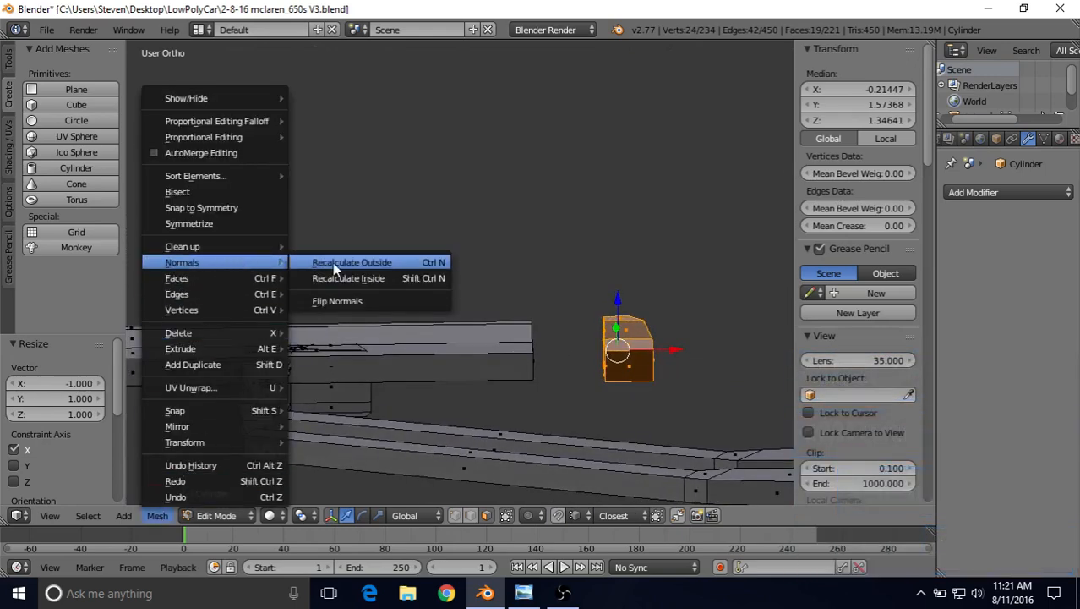
{"action": "left_click", "coordinate": [332, 262]}
{"action": "middle_click_drag", "start_coordinate": [572, 340], "coordinate": [521, 275]}
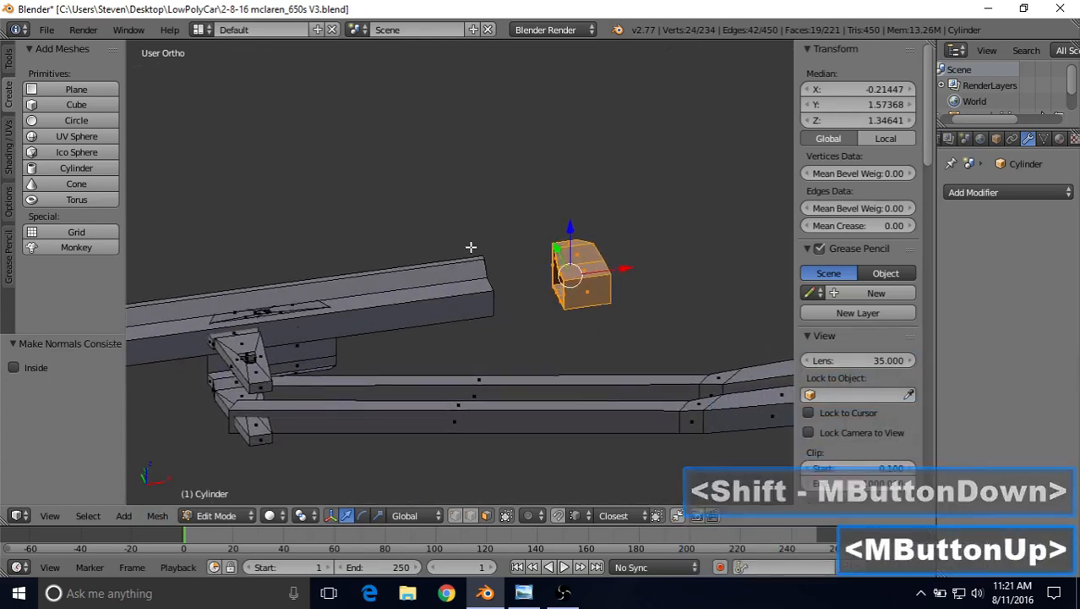
{"action": "left_click", "coordinate": [457, 516]}
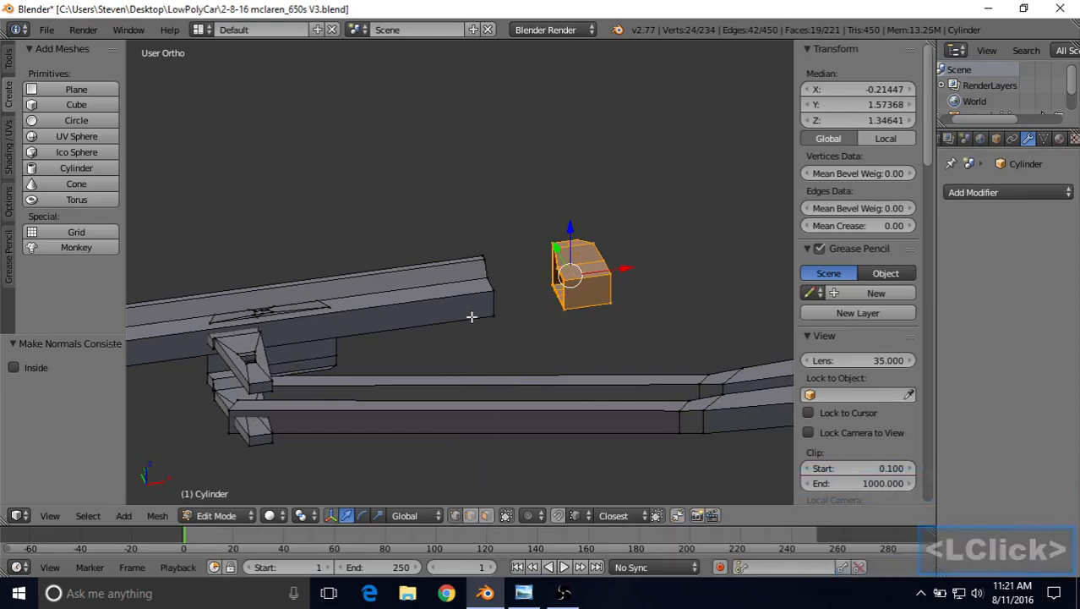
{"action": "middle_click_drag", "start_coordinate": [472, 316], "coordinate": [454, 263]}
{"action": "scroll", "coordinate": [488, 267], "scroll_direction": "up", "scroll_amount": 3}
{"action": "right_click", "coordinate": [480, 279], "text": "alt"}
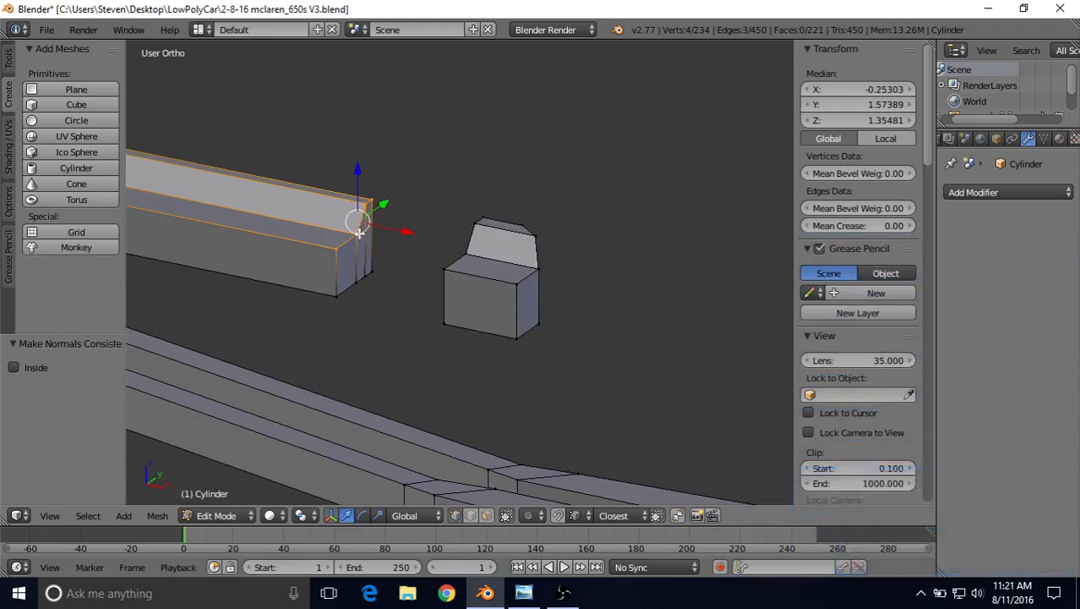
- Delete the three faces closing the blade's end that faces the flipped cap
{"action": "left_click", "coordinate": [486, 516]}
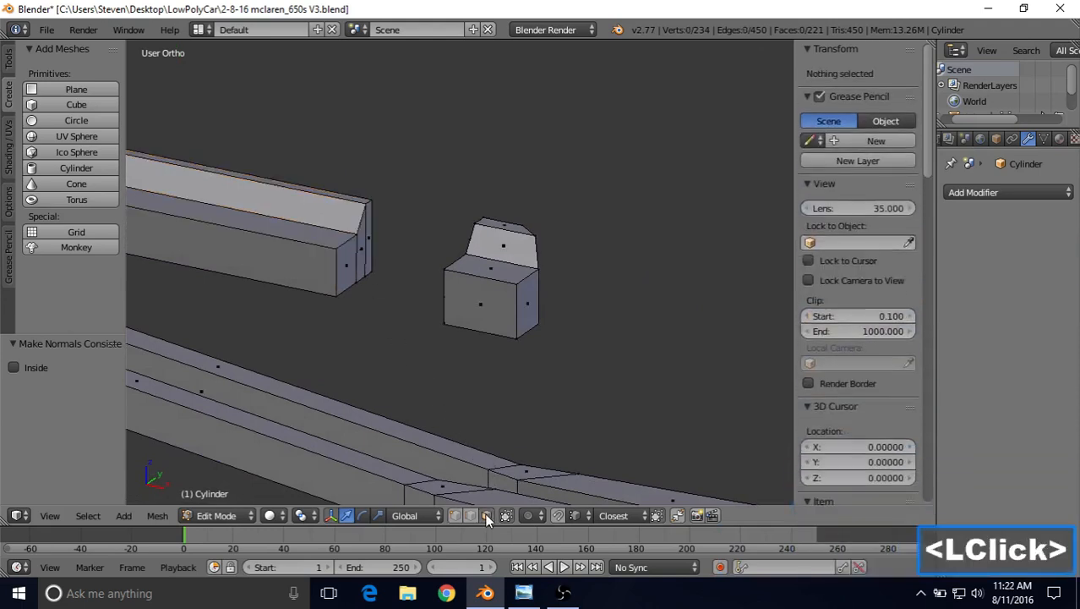
{"action": "right_click", "coordinate": [350, 254]}
{"action": "right_click", "coordinate": [361, 239], "text": "shift"}
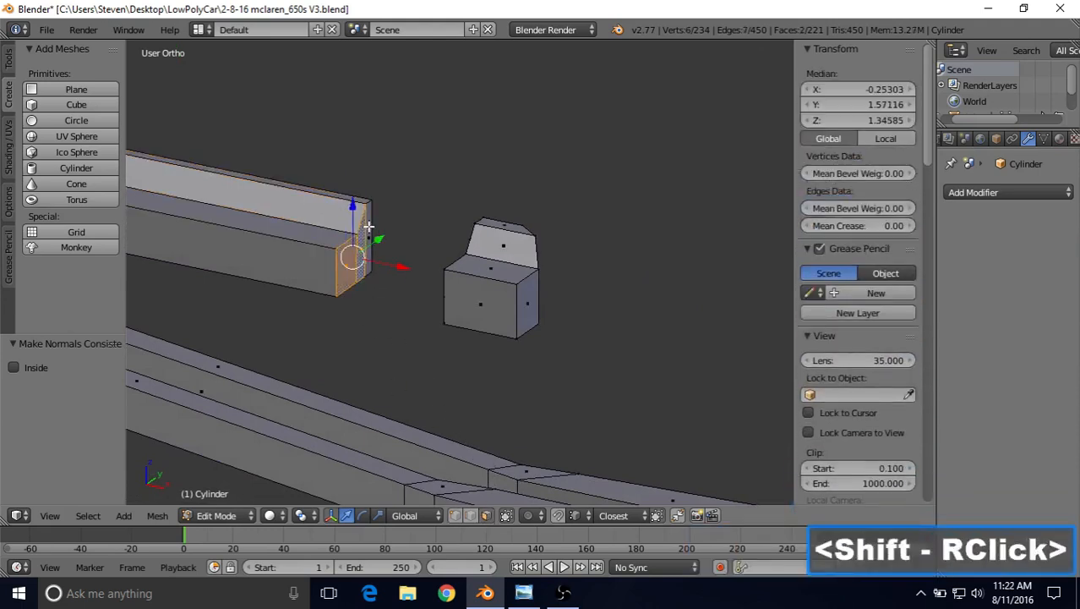
{"action": "right_click", "coordinate": [369, 226], "text": "shift"}
{"action": "key", "text": "Delete"}
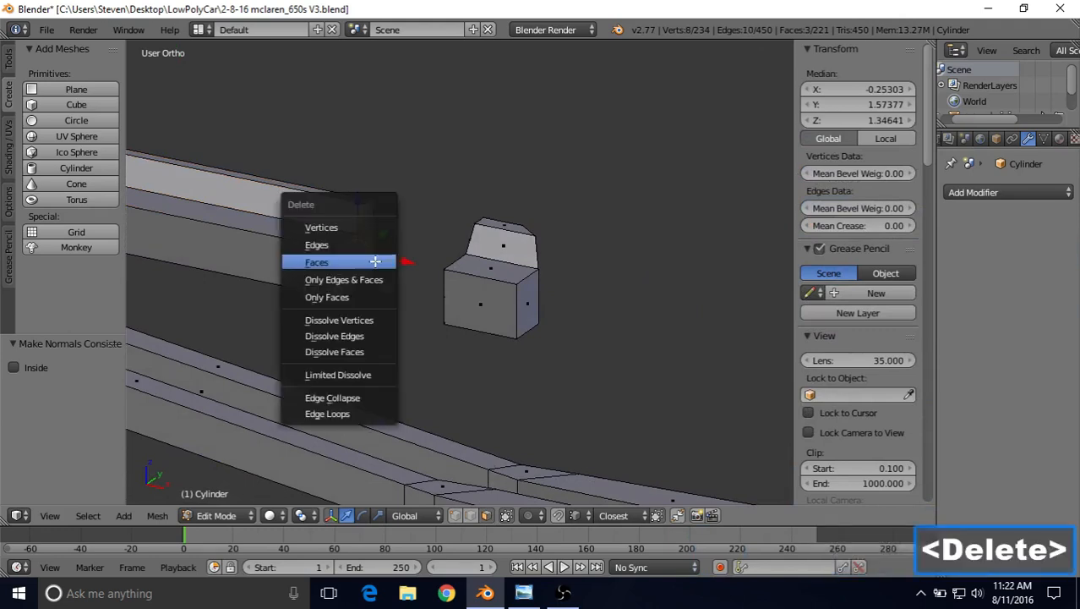
{"action": "left_click", "coordinate": [375, 262]}
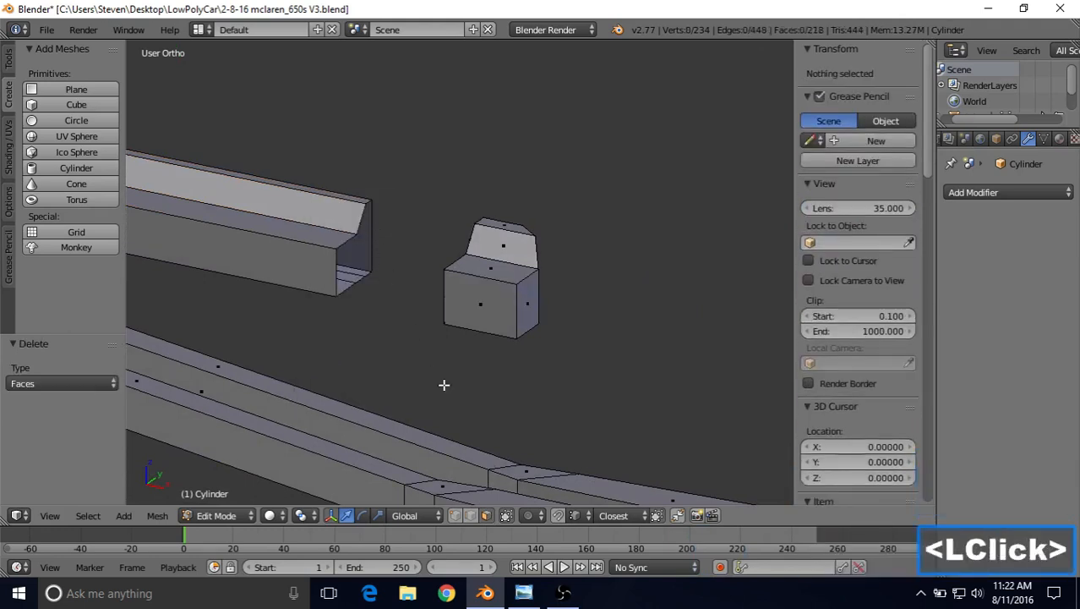
- Bridge the edge loop of the blade's open end to the inner edge loop of the flipped cap
{"action": "left_click", "coordinate": [454, 517]}
{"action": "right_click", "coordinate": [359, 203], "text": "alt"}
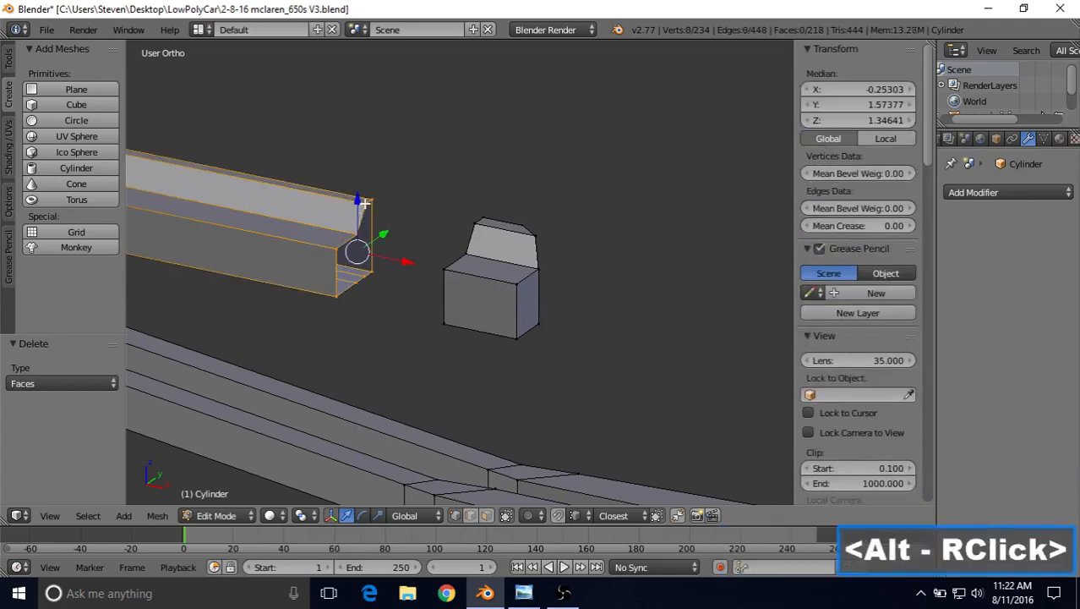
{"action": "middle_click_drag", "start_coordinate": [354, 249], "coordinate": [422, 291]}
{"action": "scroll", "coordinate": [449, 283], "scroll_direction": "up", "scroll_amount": 3}
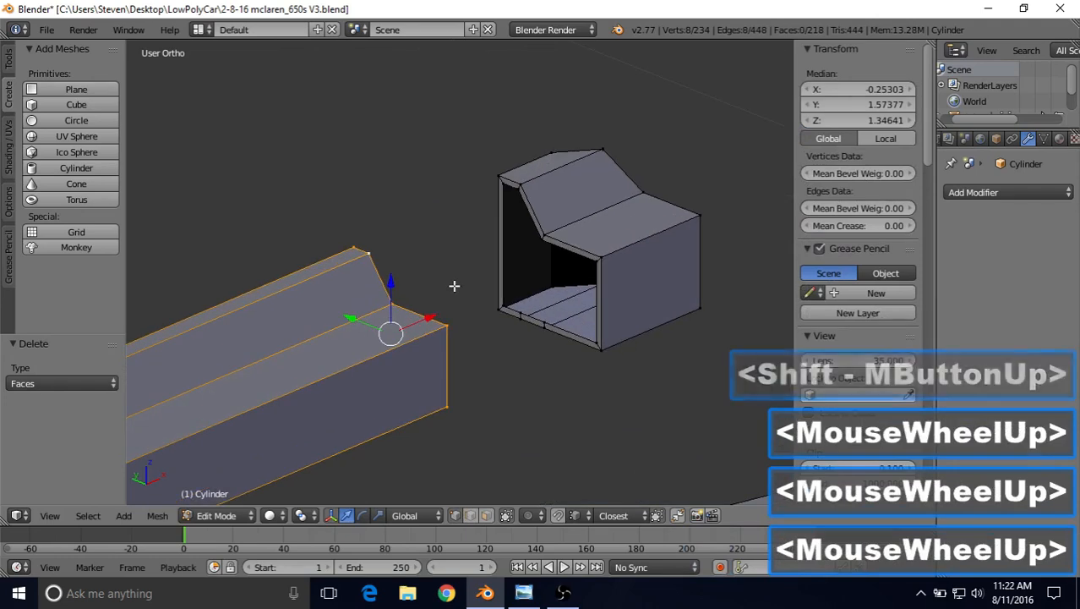
{"action": "right_click", "coordinate": [558, 248], "text": "alt+shift"}
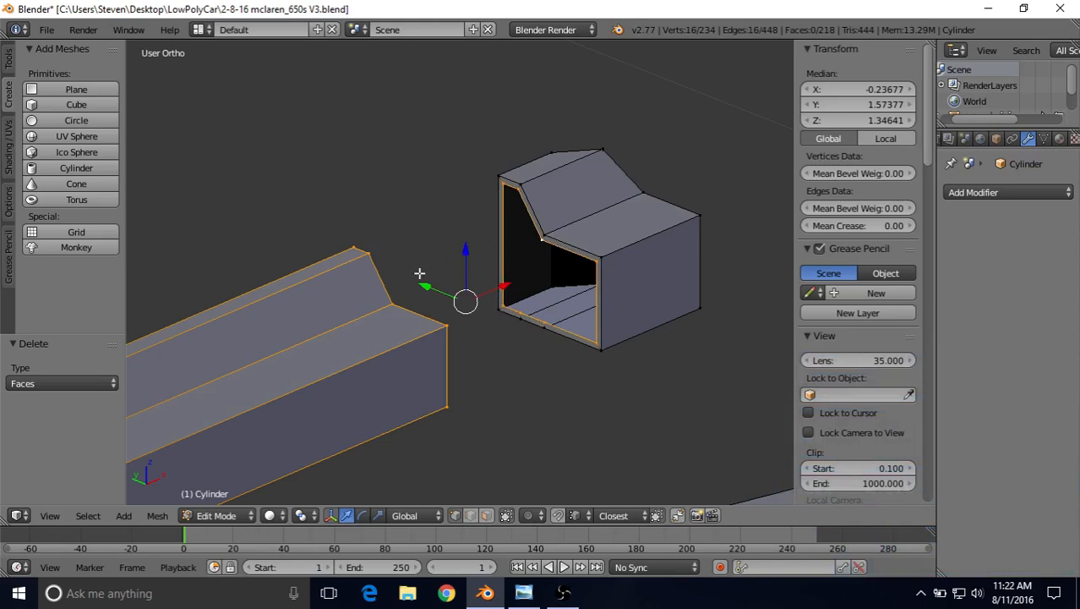
{"action": "left_click", "coordinate": [168, 516]}
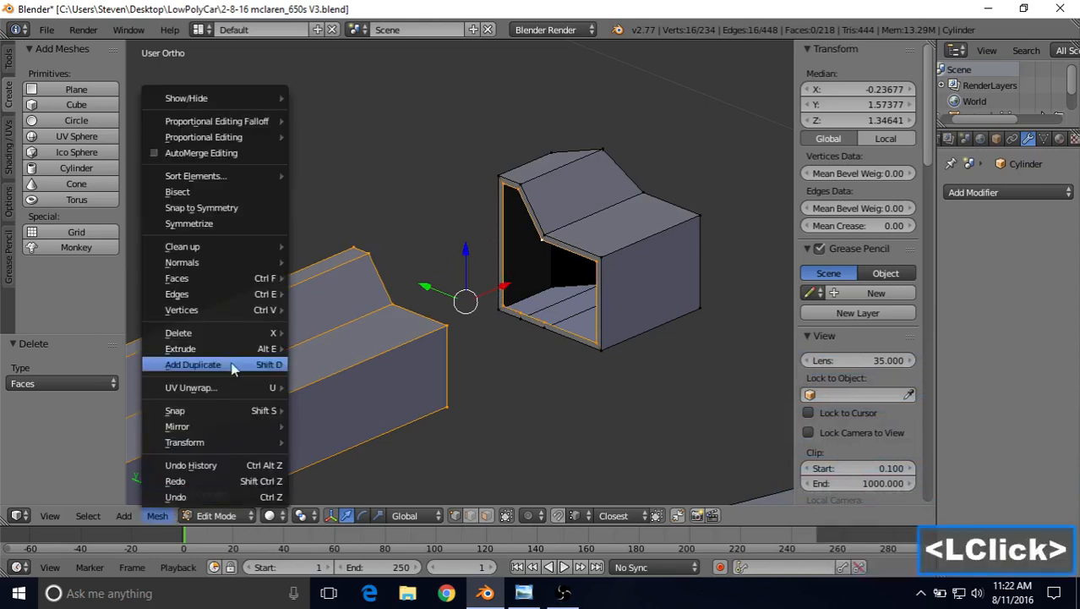
{"action": "mouse_move", "coordinate": [237, 294]}
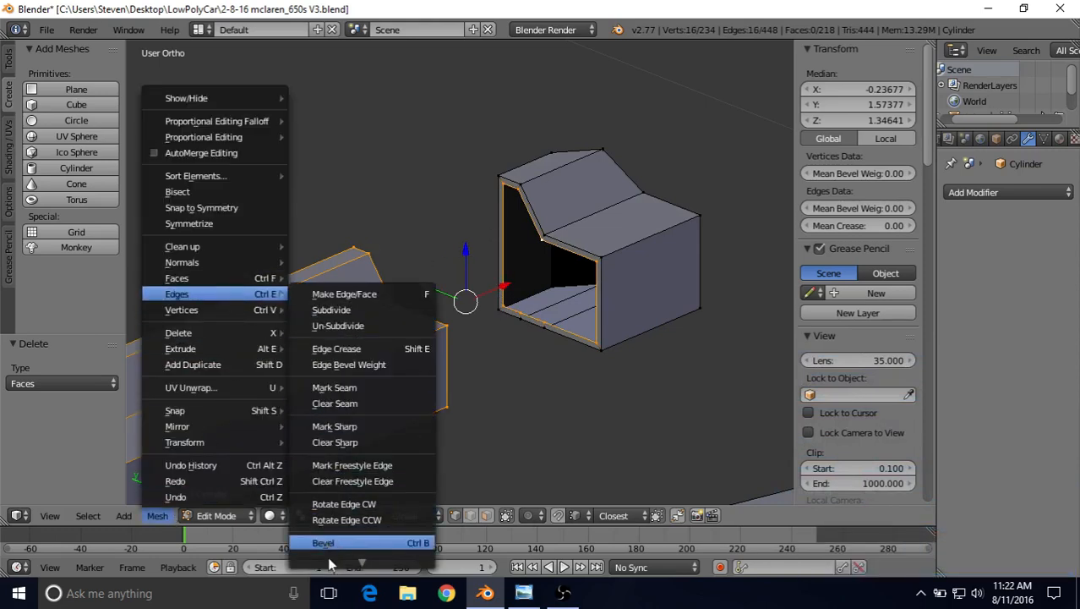
{"action": "scroll", "coordinate": [334, 541], "scroll_direction": "down", "scroll_amount": 3}
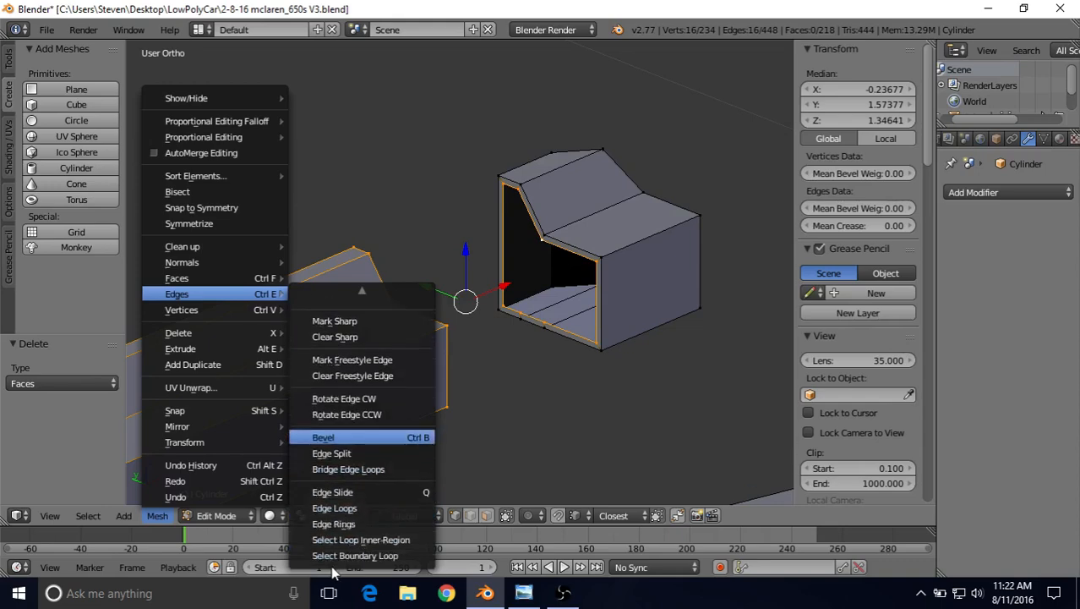
{"action": "left_click", "coordinate": [351, 469]}
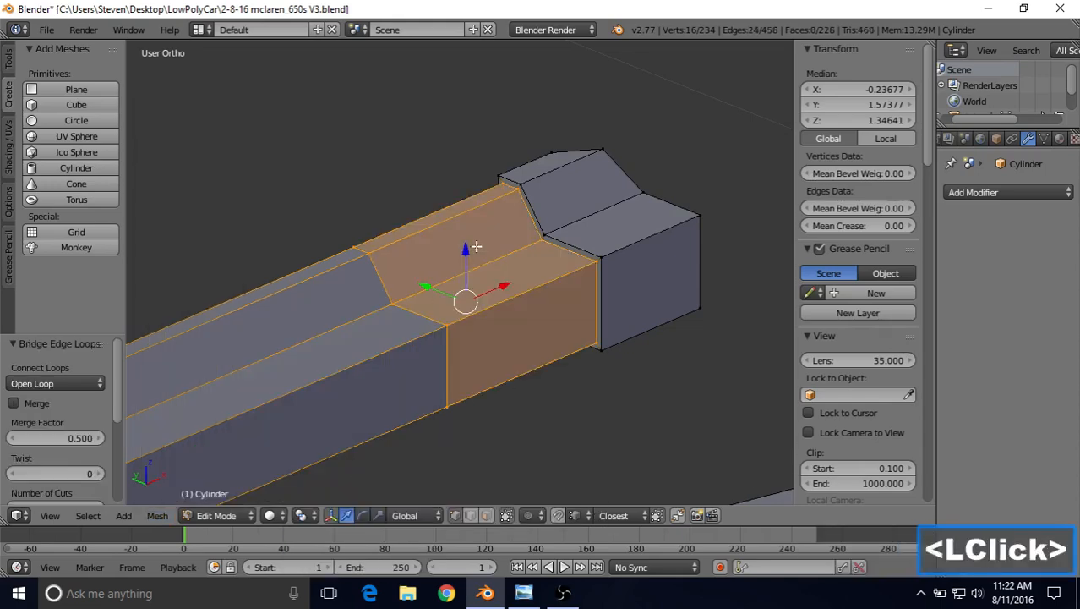
- Dissolve the edge loop where the bridged section joins the original blade
{"action": "scroll", "coordinate": [498, 328], "scroll_direction": "down", "scroll_amount": 2}
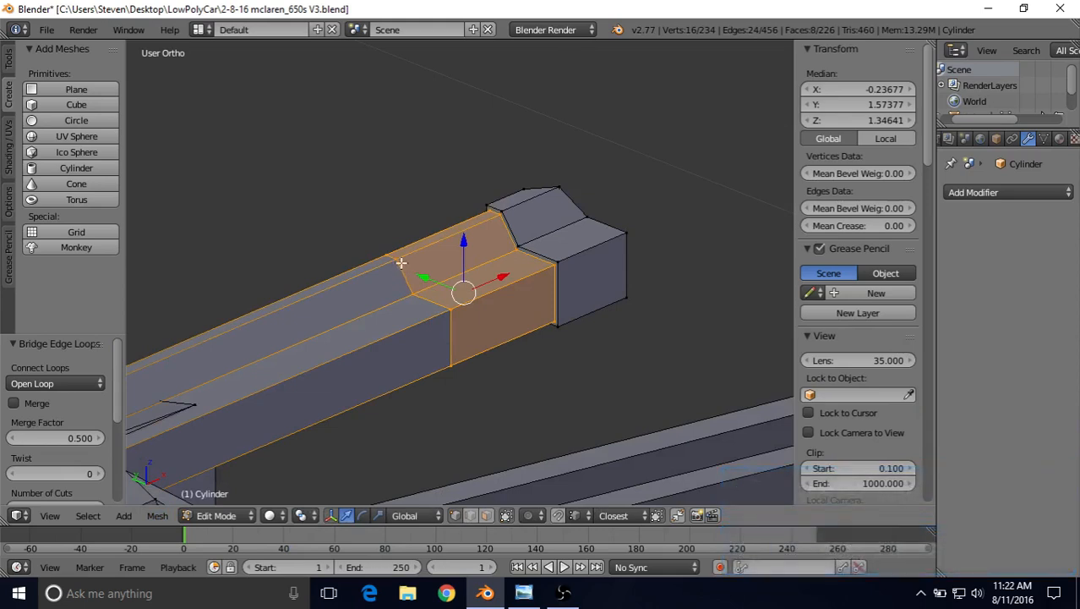
{"action": "key", "text": "alt"}
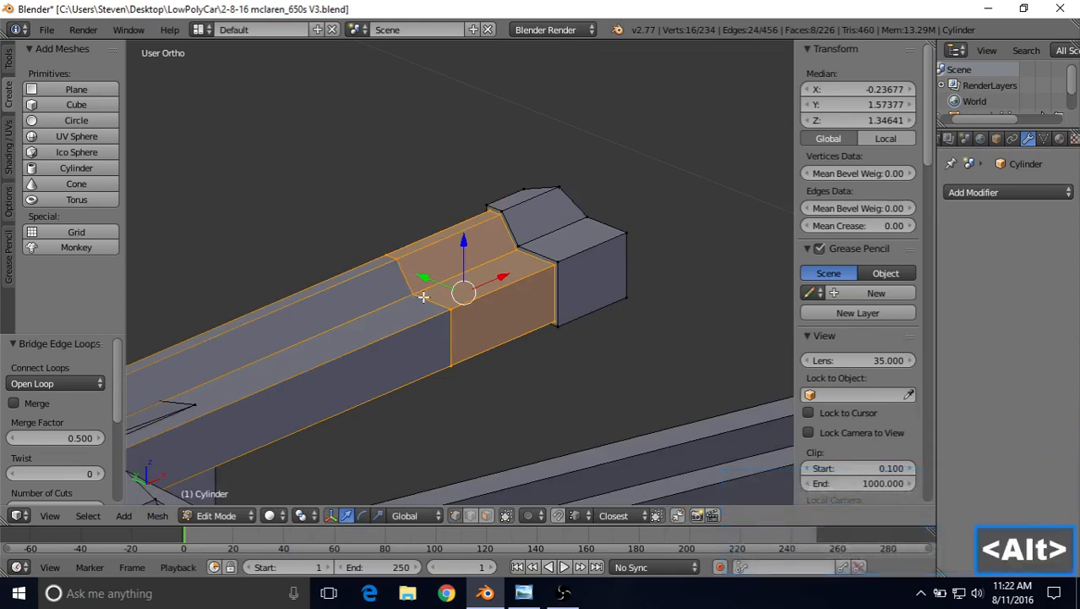
{"action": "right_click", "coordinate": [423, 297], "text": "alt"}
{"action": "key", "text": "z"}
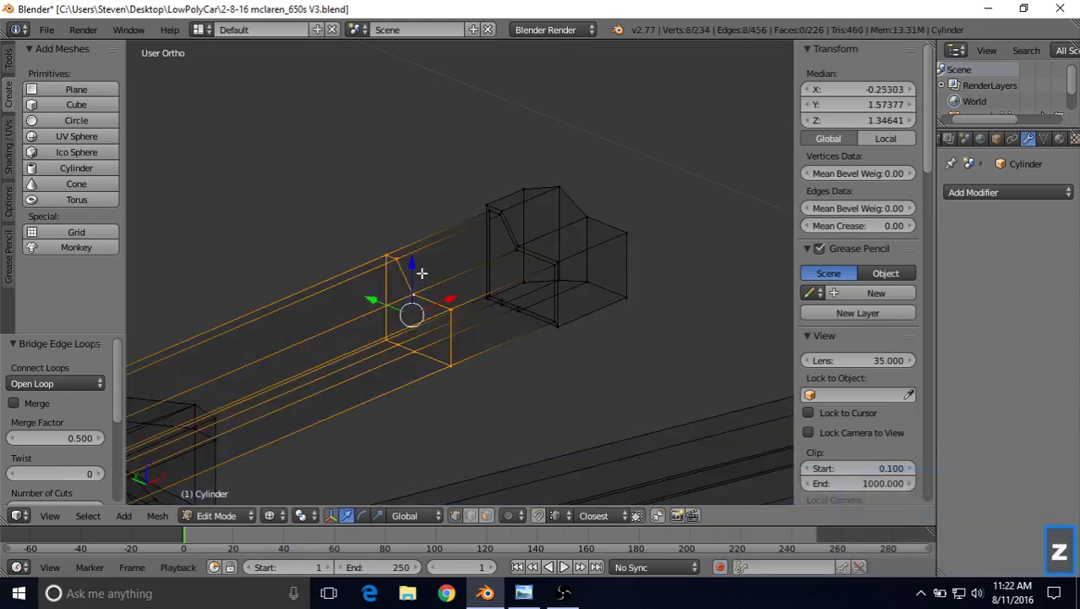
{"action": "key", "text": "z"}
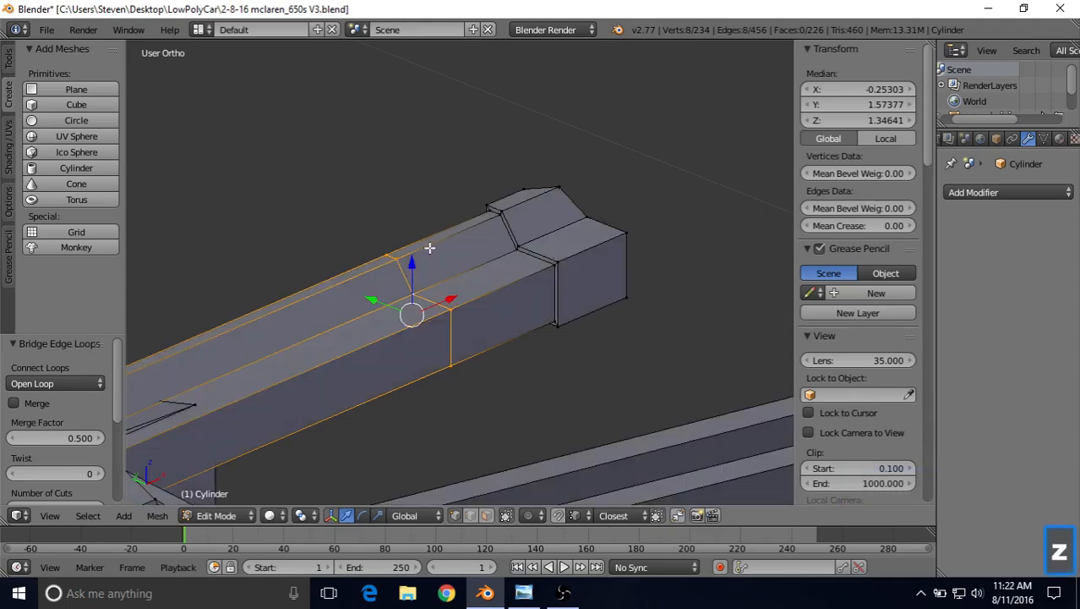
{"action": "key", "text": "Delete"}
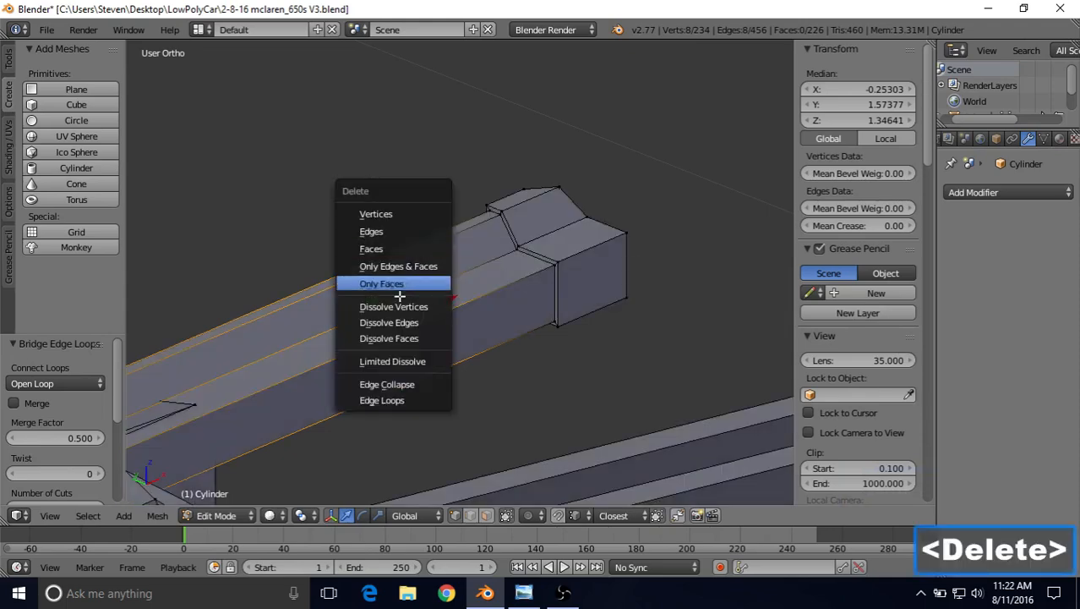
{"action": "left_click", "coordinate": [400, 322]}
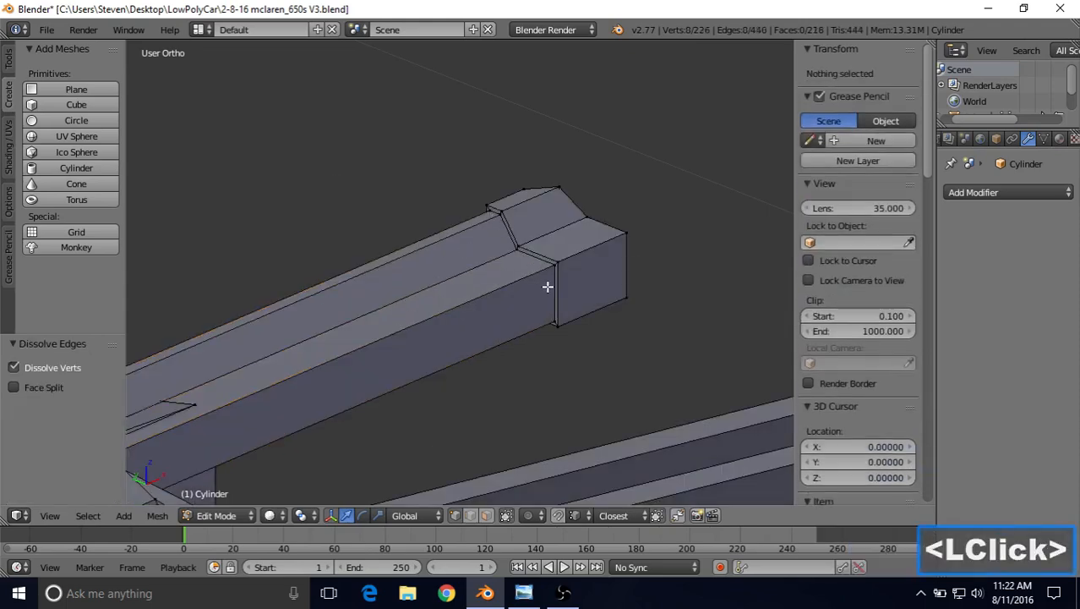
- Lengthen the blade by moving all vertices of the newly attached end cap 0.087 along X
{"action": "scroll", "coordinate": [487, 323], "scroll_direction": "down", "scroll_amount": 8}
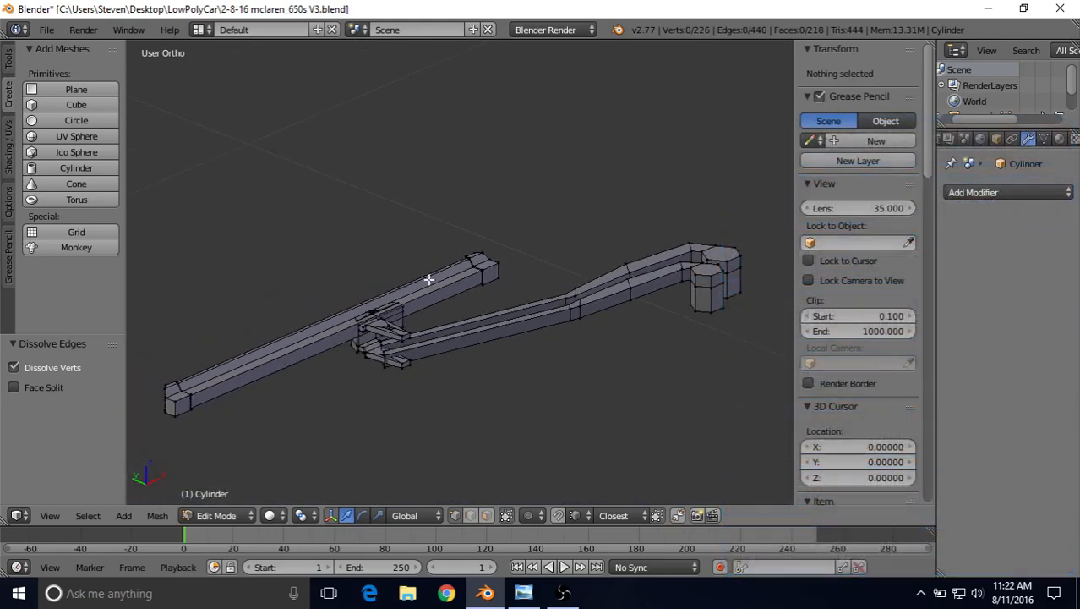
{"action": "middle_click_drag", "start_coordinate": [430, 279], "coordinate": [392, 318]}
{"action": "scroll", "coordinate": [347, 306], "scroll_direction": "down", "scroll_amount": 2}
{"action": "scroll", "coordinate": [347, 306], "scroll_direction": "down", "scroll_amount": 1, "text": "shift"}
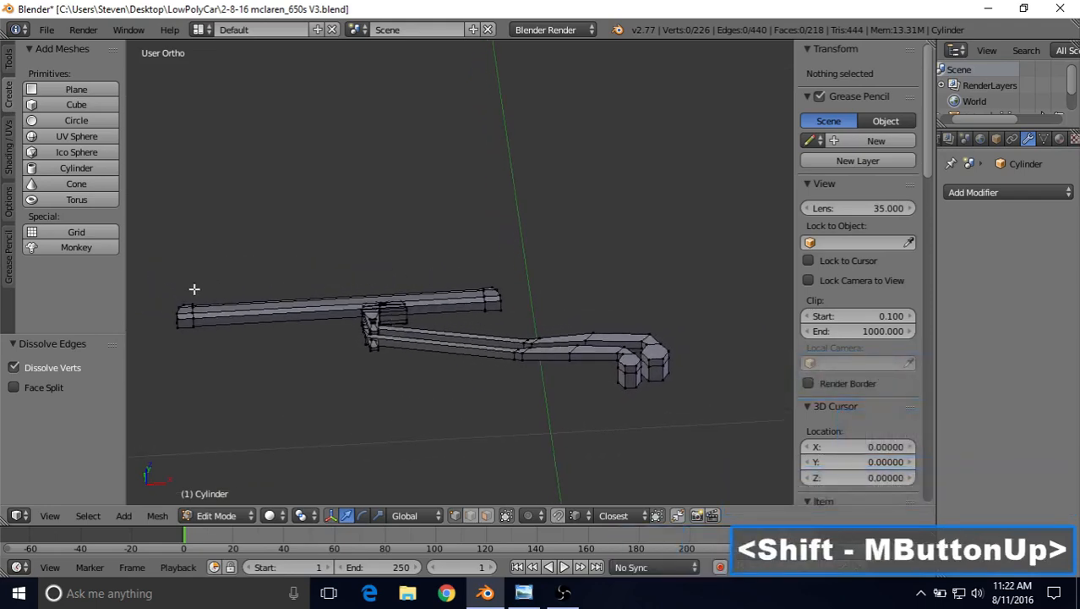
{"action": "scroll", "coordinate": [373, 295], "scroll_direction": "up", "scroll_amount": 3}
{"action": "right_click", "coordinate": [495, 306]}
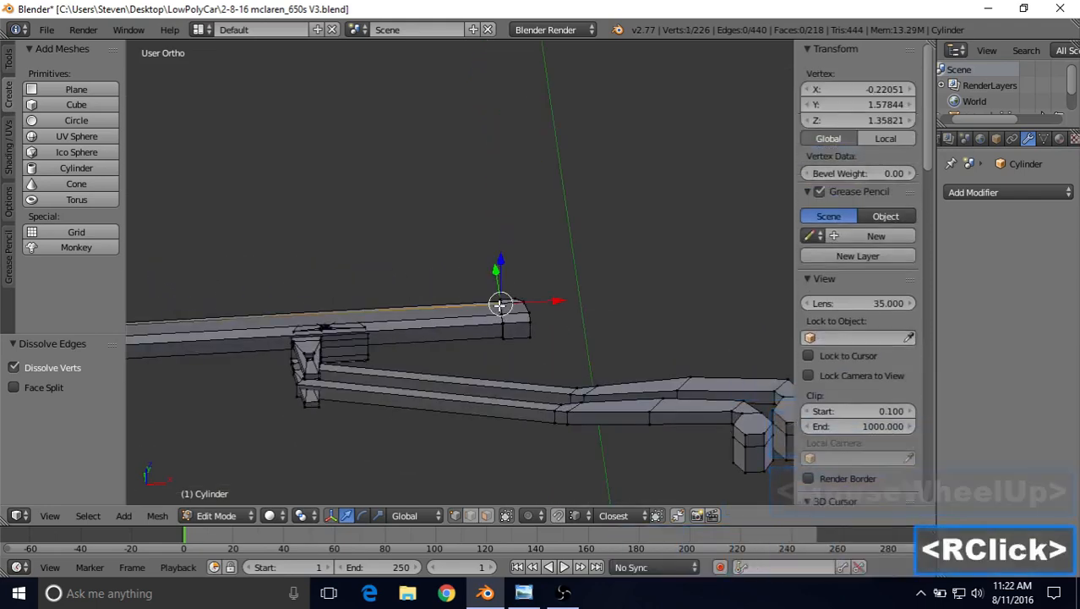
{"action": "key", "text": "z"}
{"action": "middle_click_drag", "start_coordinate": [505, 290], "coordinate": [499, 298]}
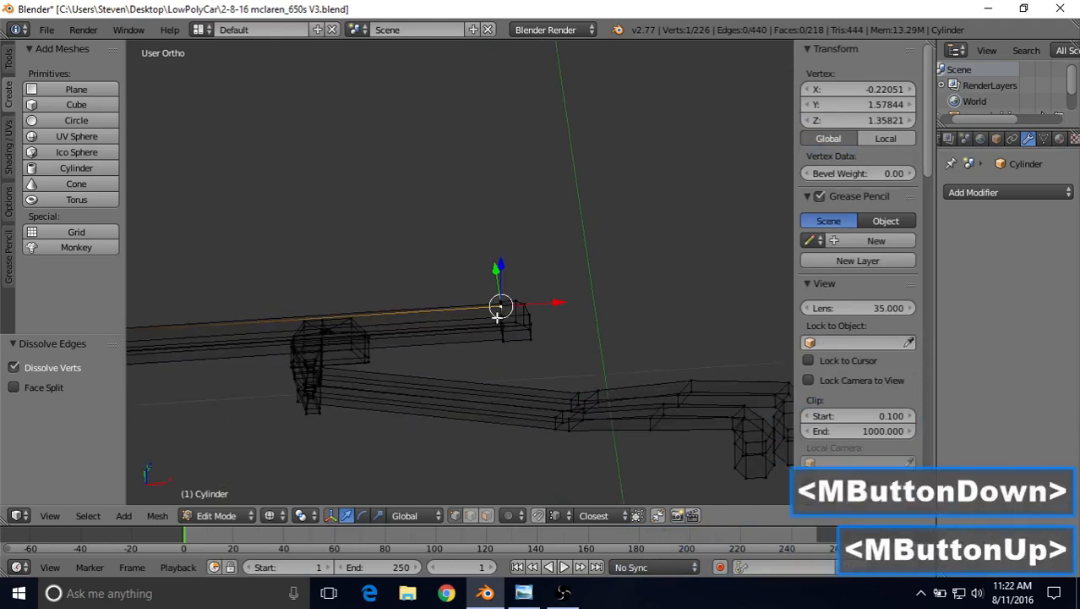
{"action": "key", "text": "b"}
{"action": "left_click_drag", "start_coordinate": [481, 265], "coordinate": [563, 363]}
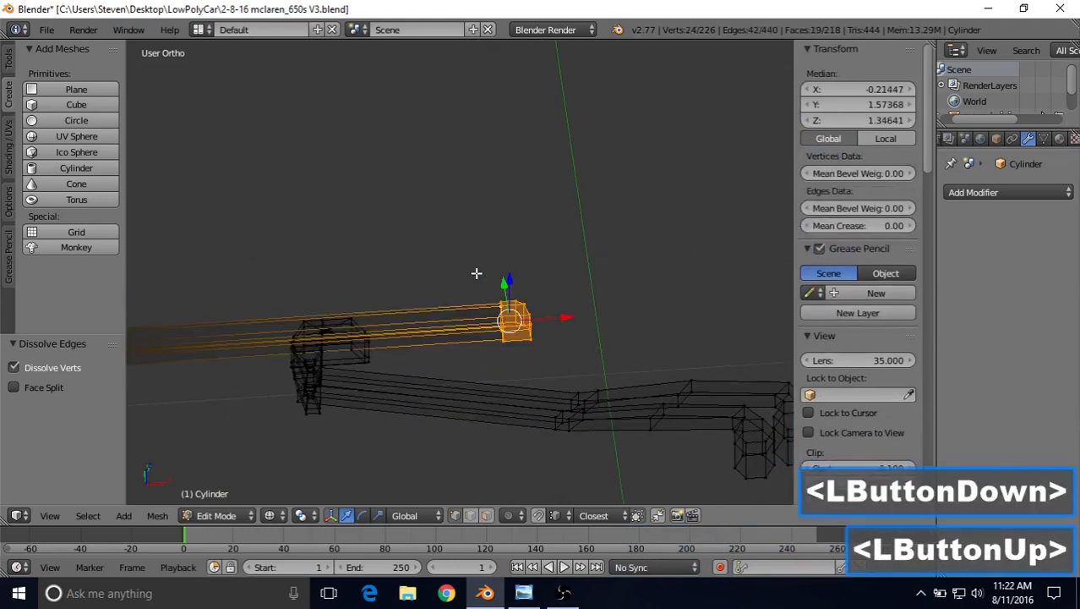
{"action": "left_click_drag", "start_coordinate": [536, 316], "coordinate": [661, 311]}
- Add the opposite end cap's vertices to the selection and move the whole blade -0.093 along X
{"action": "scroll", "coordinate": [499, 323], "scroll_direction": "down", "scroll_amount": 3}
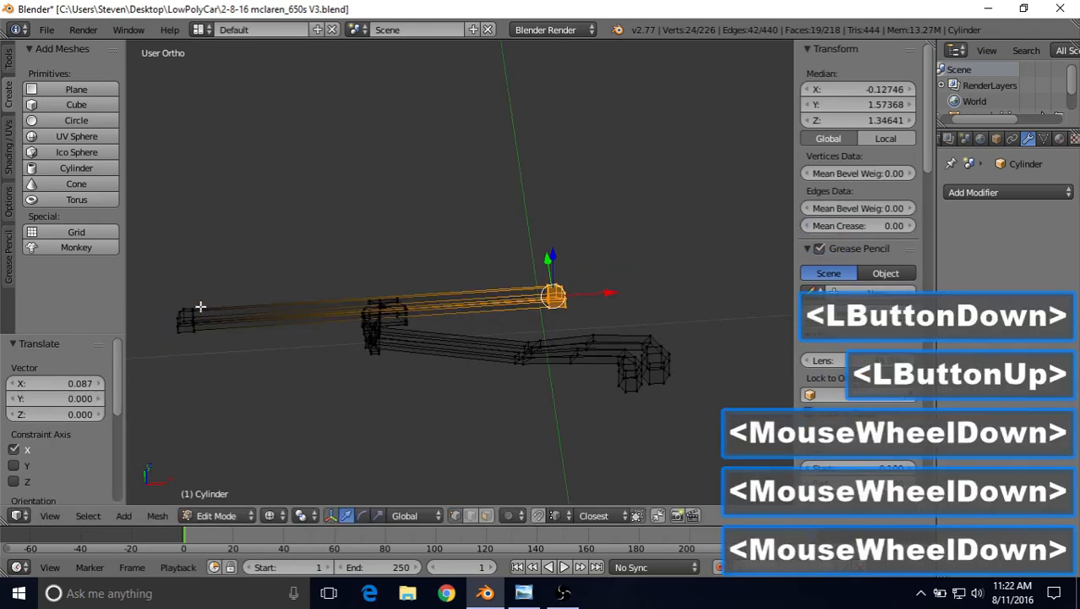
{"action": "scroll", "coordinate": [411, 284], "scroll_direction": "down", "scroll_amount": 1}
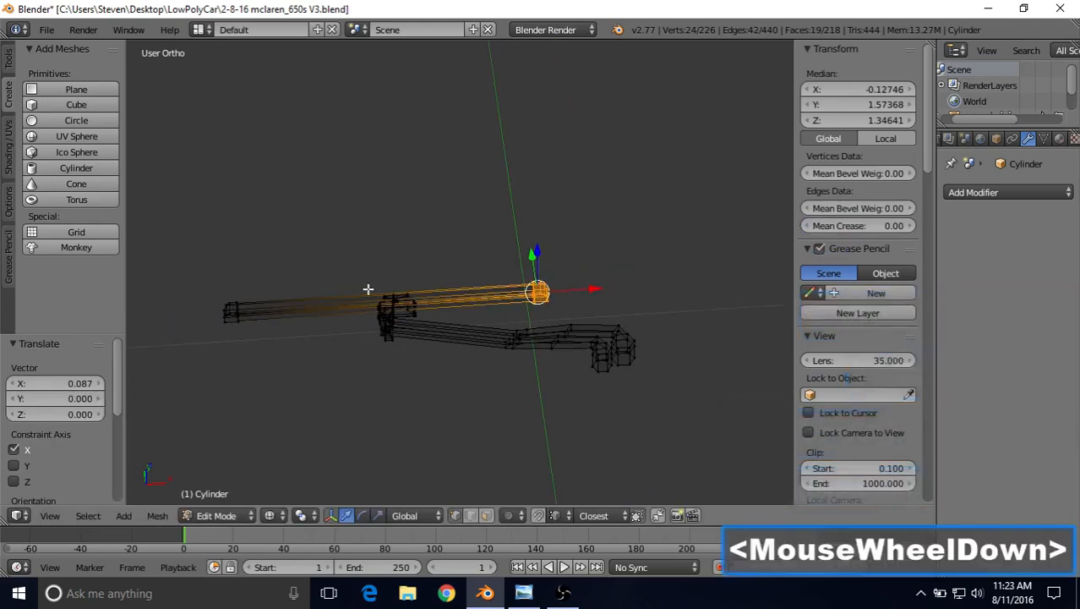
{"action": "key", "text": "b"}
{"action": "left_click_drag", "start_coordinate": [207, 278], "coordinate": [286, 327]}
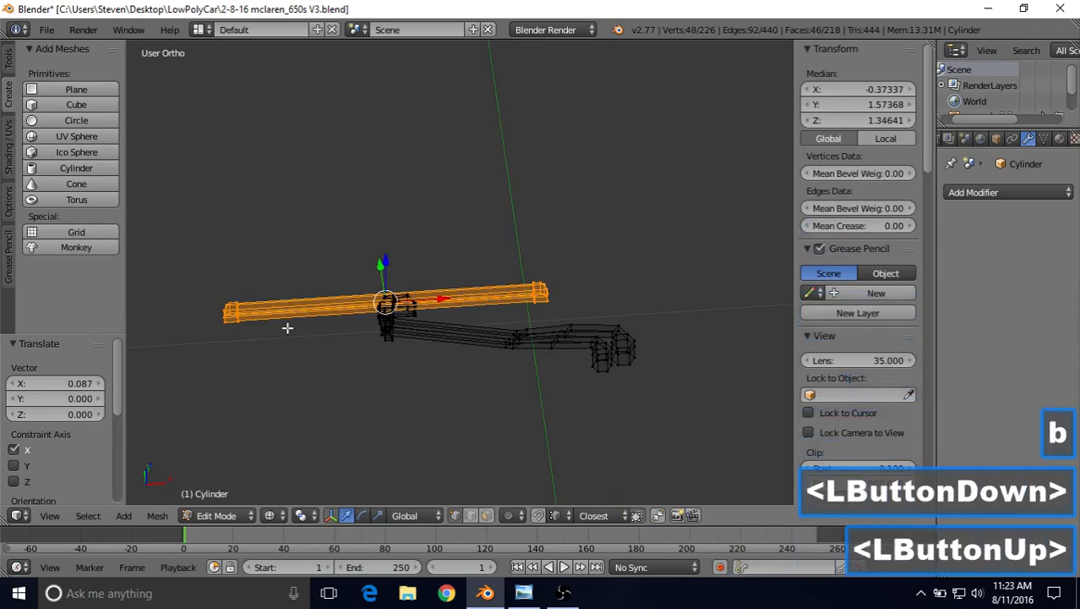
{"action": "left_click_drag", "start_coordinate": [428, 300], "coordinate": [506, 234]}
{"action": "right_click", "coordinate": [412, 317]}
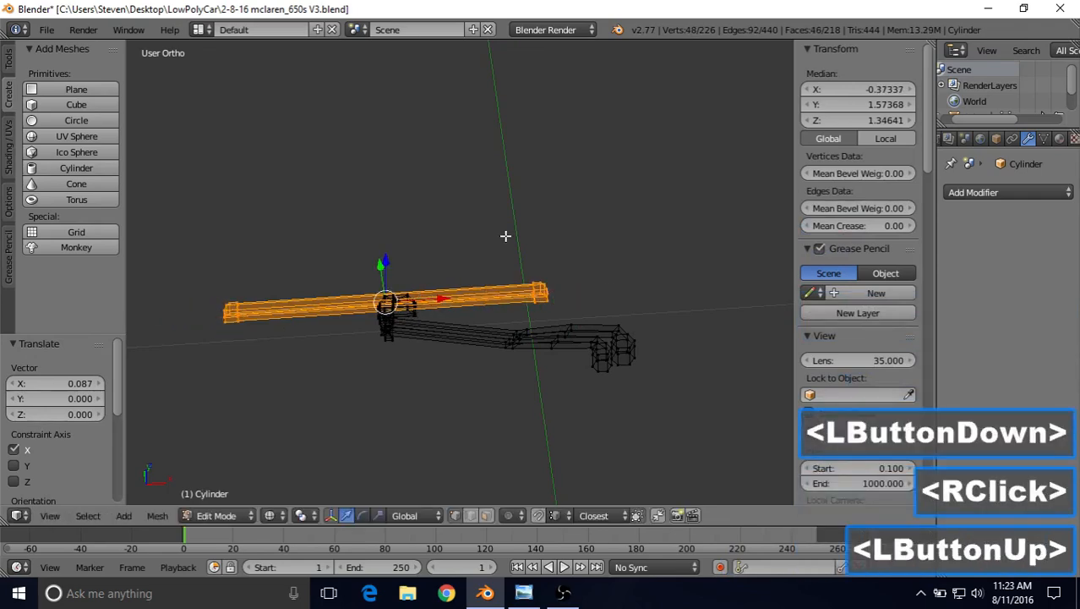
{"action": "middle_click_drag", "start_coordinate": [507, 234], "coordinate": [505, 253]}
{"action": "key", "text": "z"}
{"action": "scroll", "coordinate": [381, 314], "scroll_direction": "up", "scroll_amount": 2}
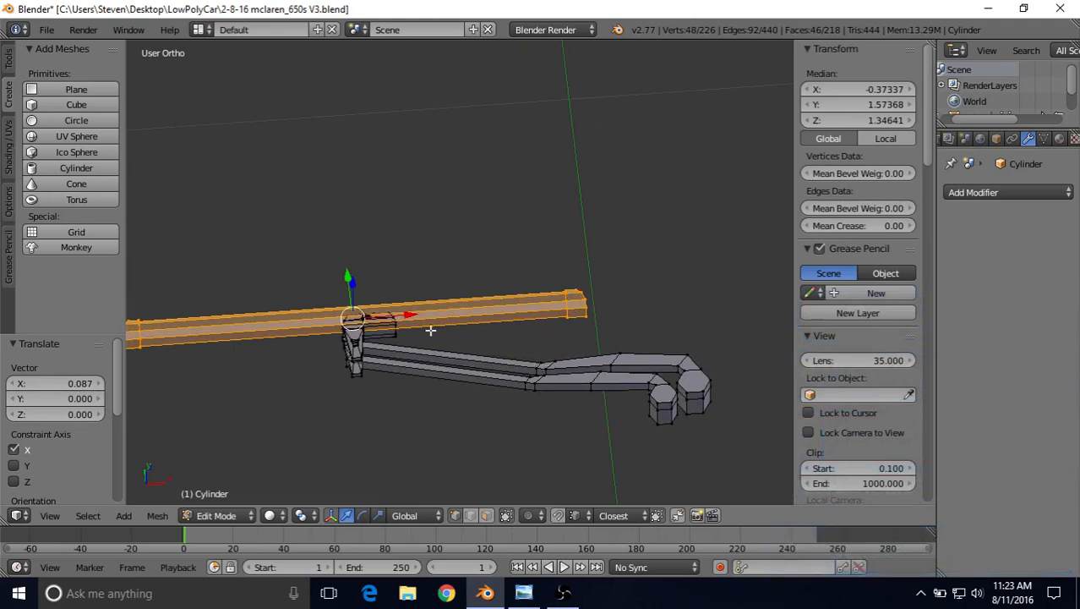
{"action": "left_click_drag", "start_coordinate": [411, 316], "coordinate": [331, 313]}
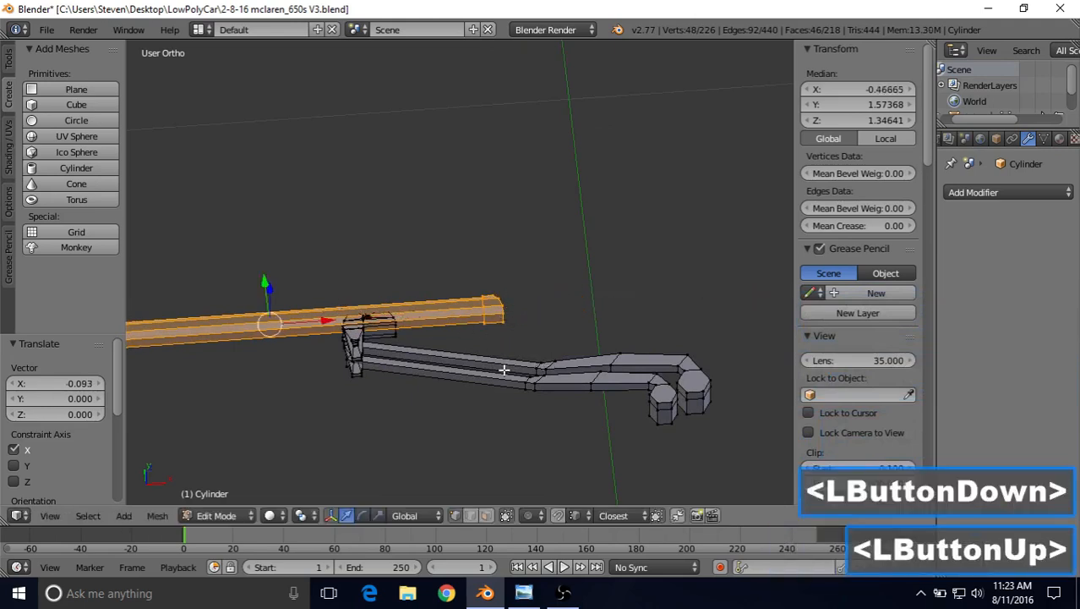
- Shift the selected wiper blade by -0.006 along X
{"action": "middle_click_drag", "start_coordinate": [492, 316], "coordinate": [534, 359]}
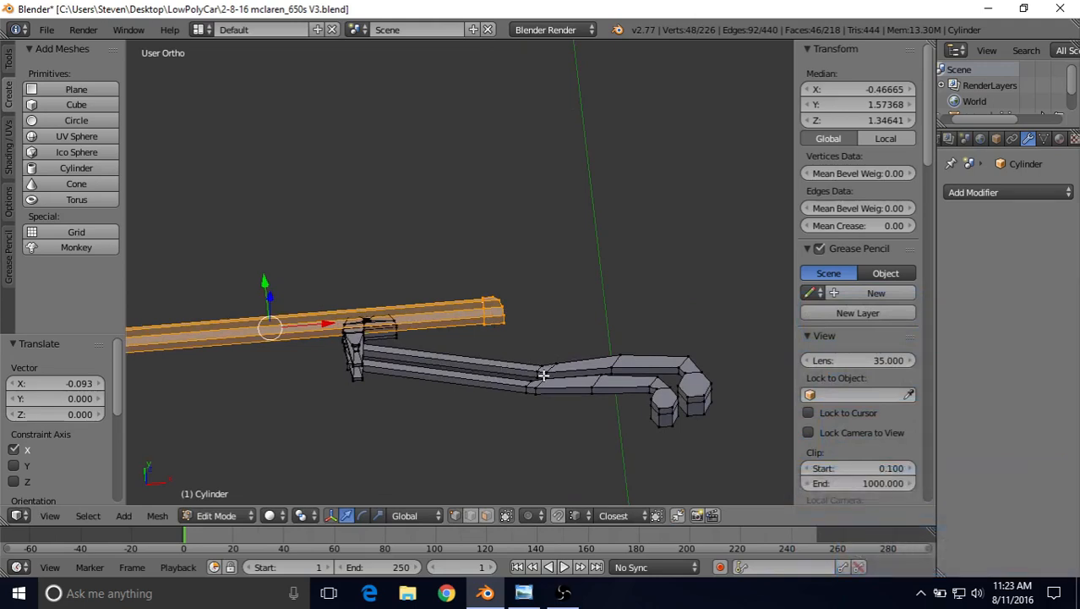
{"action": "middle_click_drag", "start_coordinate": [450, 285], "coordinate": [566, 253]}
{"action": "left_click_drag", "start_coordinate": [454, 248], "coordinate": [449, 246]}
{"action": "middle_click_drag", "start_coordinate": [469, 232], "coordinate": [542, 208], "text": "shift"}
{"action": "right_click", "coordinate": [267, 235]}
{"action": "key", "text": "b"}
{"action": "left_click_drag", "start_coordinate": [231, 218], "coordinate": [311, 306]}
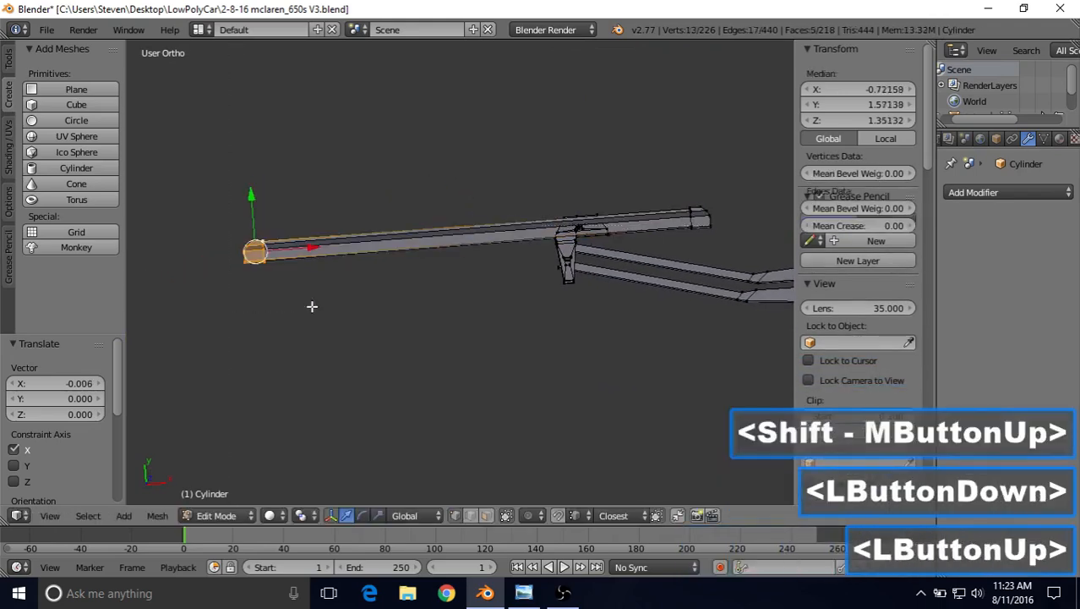
{"action": "left_click_drag", "start_coordinate": [304, 249], "coordinate": [297, 249]}
{"action": "right_click", "coordinate": [297, 248]}
- Select all vertices of the blade's end on the negative X side, including hidden ones, and move them -0.013 along X
{"action": "key", "text": "z"}
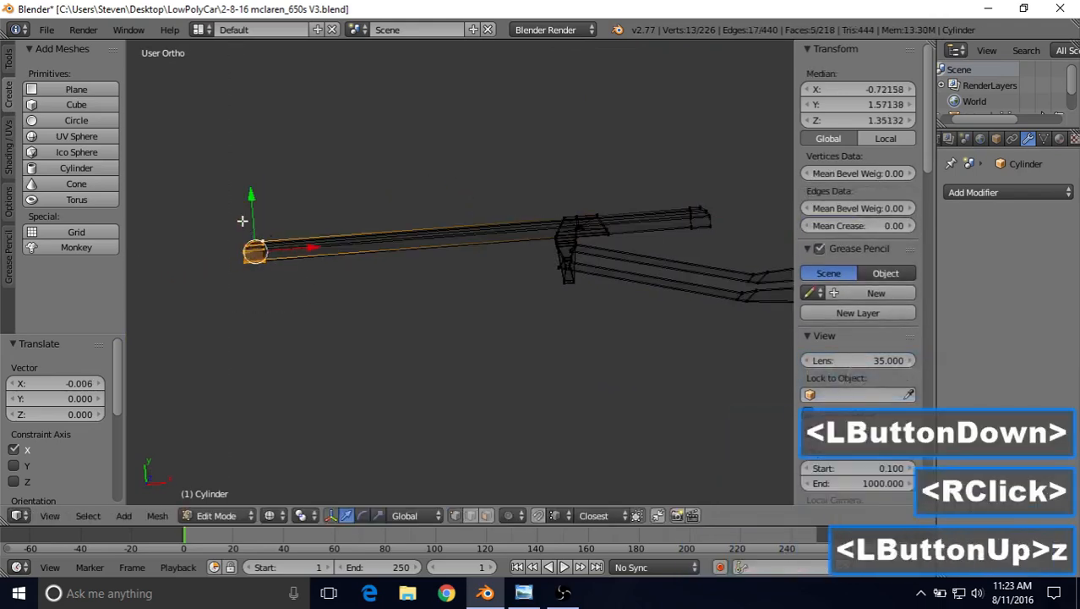
{"action": "key", "text": "b"}
{"action": "mouse_move", "coordinate": [221, 214]}
{"action": "left_mouse_down"}
{"action": "mouse_move", "coordinate": [297, 279]}
{"action": "mouse_move", "coordinate": [294, 246]}
{"action": "left_mouse_up"}
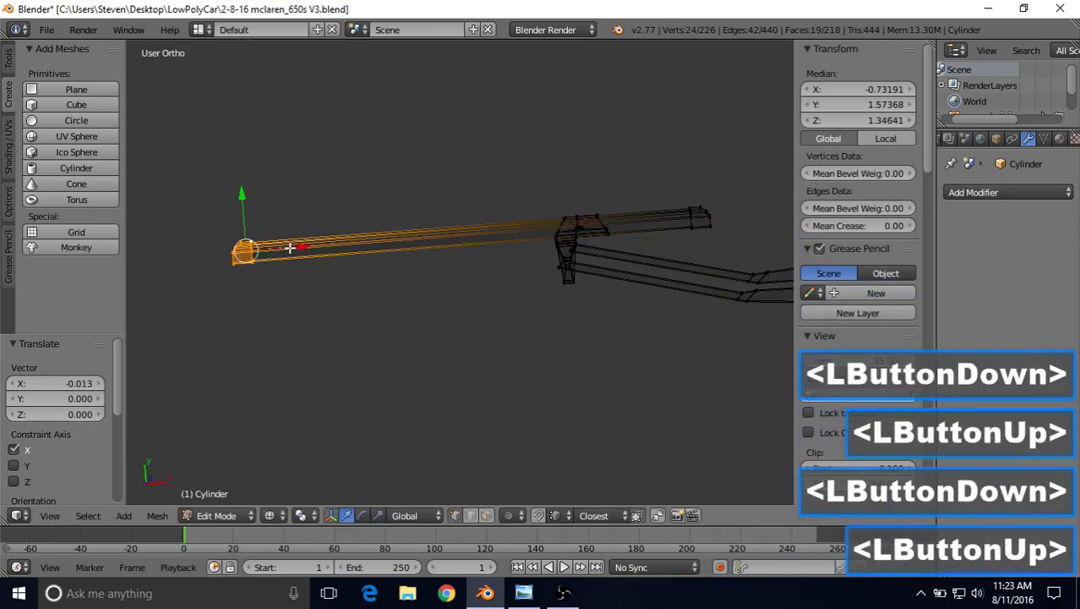
{"action": "key", "text": "z"}
{"action": "scroll", "coordinate": [436, 253], "scroll_direction": "down", "scroll_amount": 1}
{"action": "key", "text": "z"}
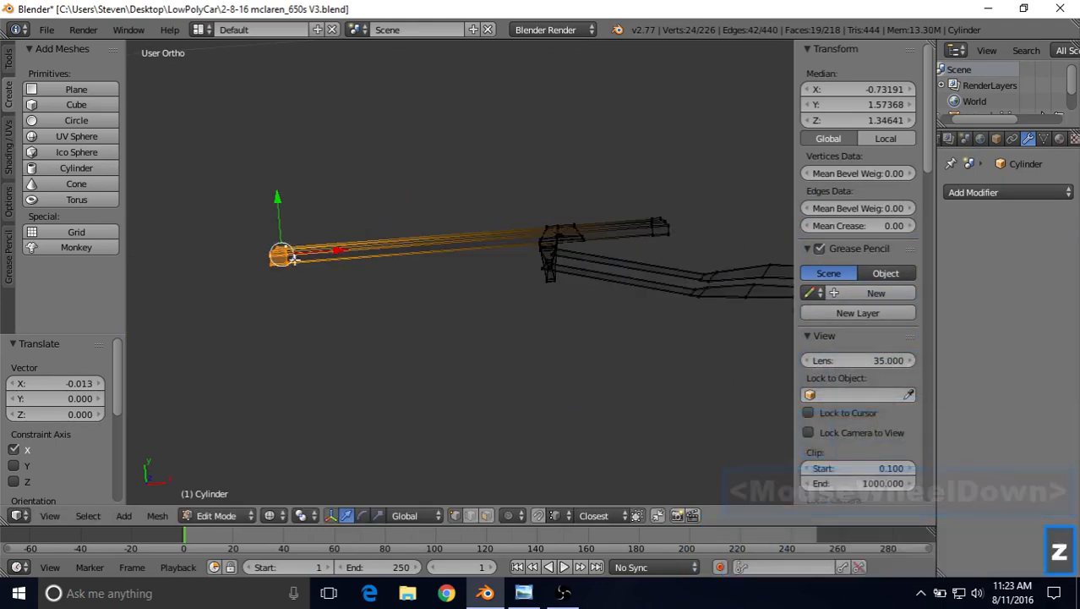
{"action": "mouse_move", "coordinate": [313, 253]}
{"action": "left_mouse_down"}
{"action": "mouse_move", "coordinate": [342, 248]}
{"action": "mouse_move", "coordinate": [289, 251]}
{"action": "mouse_move", "coordinate": [321, 261]}
{"action": "left_mouse_up"}
{"action": "right_click", "coordinate": [321, 262]}
{"action": "key", "text": "z"}
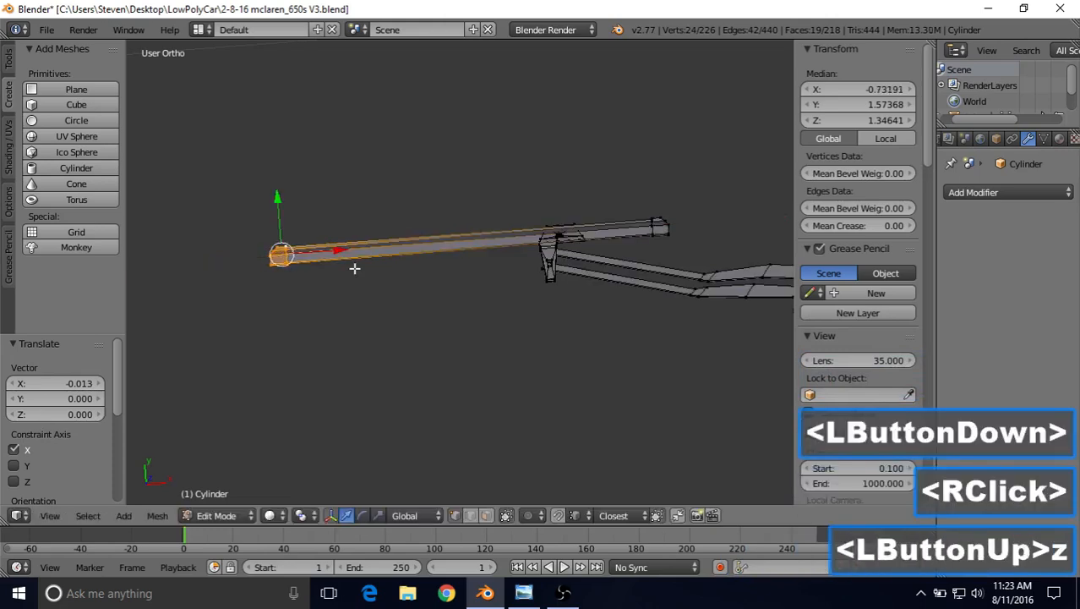
- Select all vertices of the blade's opposite end and move them 0.014 along X
{"action": "middle_click_drag", "start_coordinate": [439, 230], "coordinate": [631, 244]}
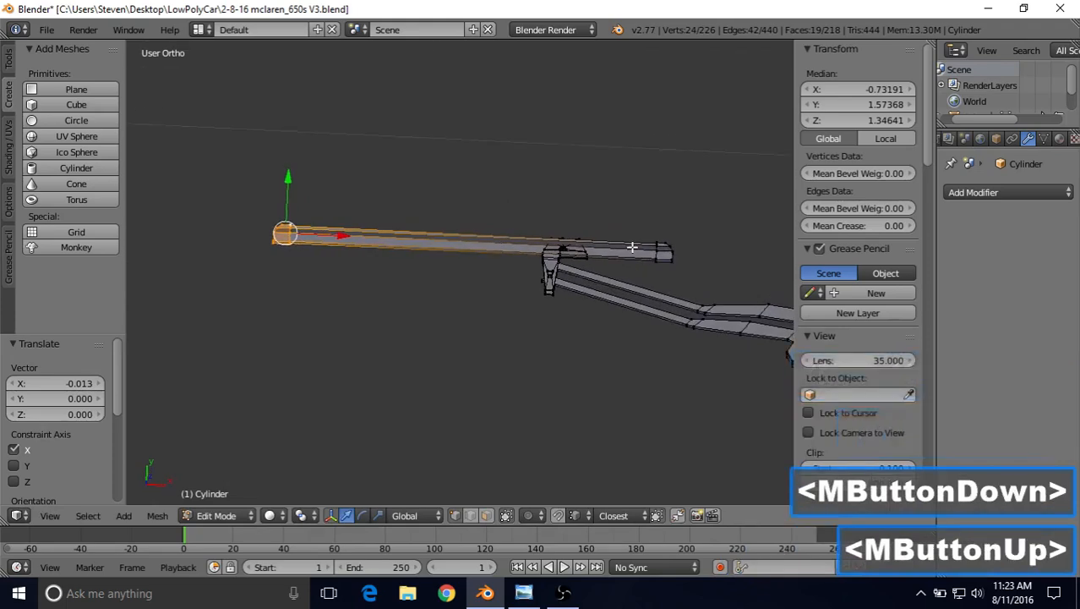
{"action": "right_click", "coordinate": [637, 245]}
{"action": "key", "text": "z"}
{"action": "key", "text": "b"}
{"action": "mouse_move", "coordinate": [640, 230]}
{"action": "left_mouse_down"}
{"action": "mouse_move", "coordinate": [682, 268]}
{"action": "mouse_move", "coordinate": [710, 257]}
{"action": "left_mouse_up"}
{"action": "key", "text": "z"}
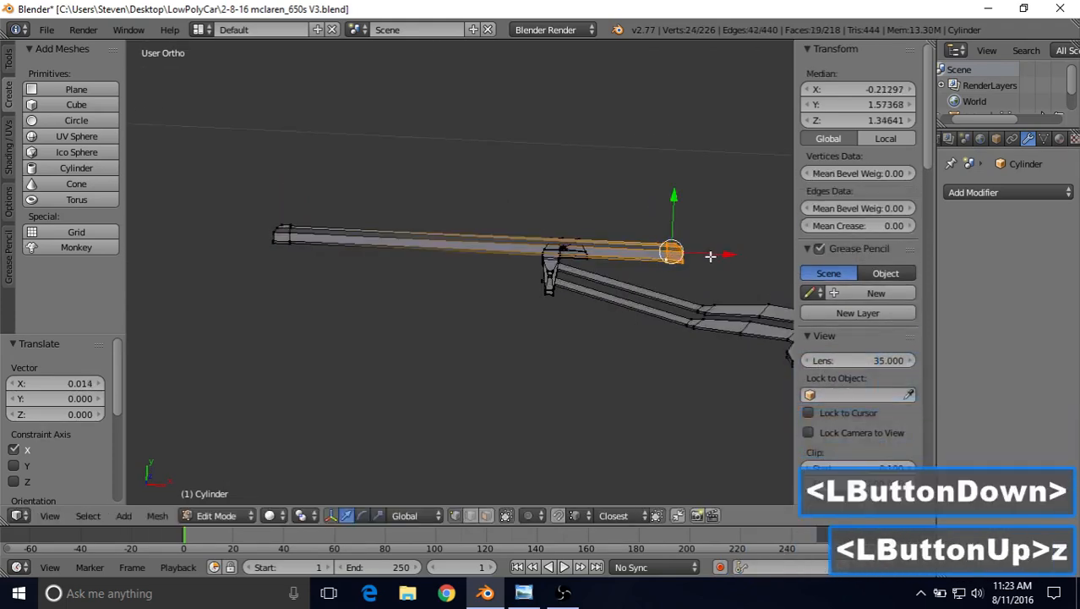
{"action": "scroll", "coordinate": [635, 276], "scroll_direction": "down", "scroll_amount": 2}
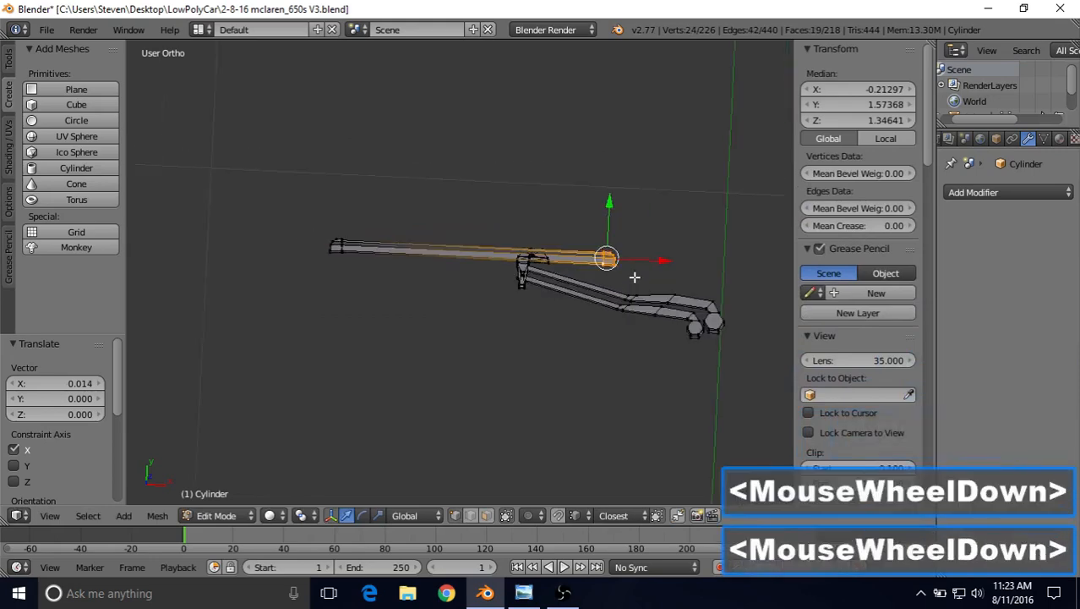
- Select the bracket joining the wiper arms to the blade and move it -0.048 along X and 0.024 along Y in top view
{"action": "scroll", "coordinate": [622, 289], "scroll_direction": "up", "scroll_amount": 3}
{"action": "right_click", "coordinate": [603, 232]}
{"action": "key", "text": "z"}
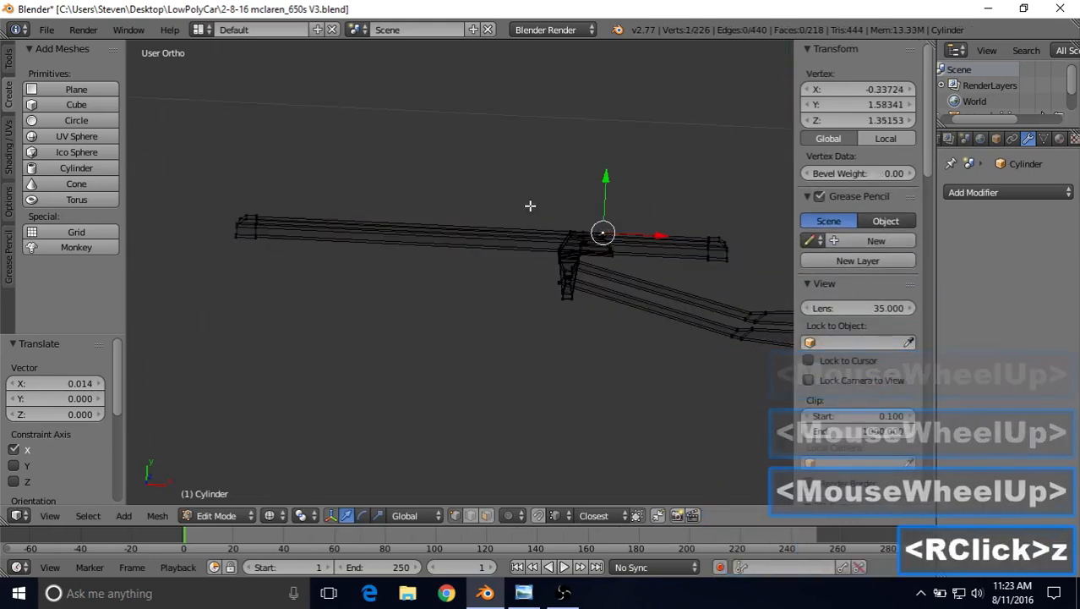
{"action": "key", "text": "b"}
{"action": "left_click_drag", "start_coordinate": [514, 193], "coordinate": [644, 350]}
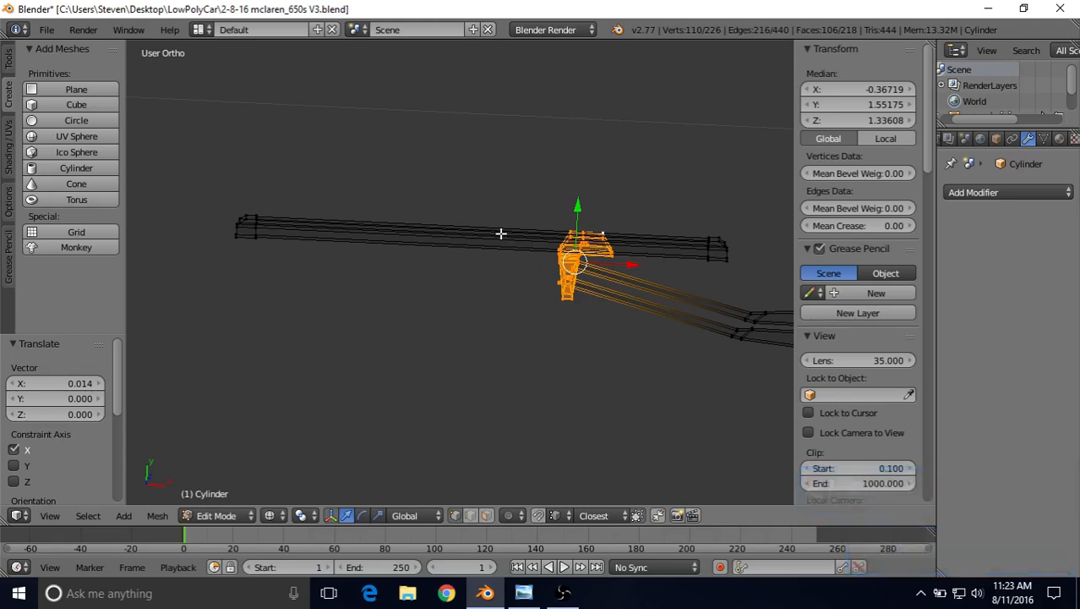
{"action": "key", "text": "g"}
{"action": "right_click", "coordinate": [424, 220]}
{"action": "key", "text": "KP_7"}
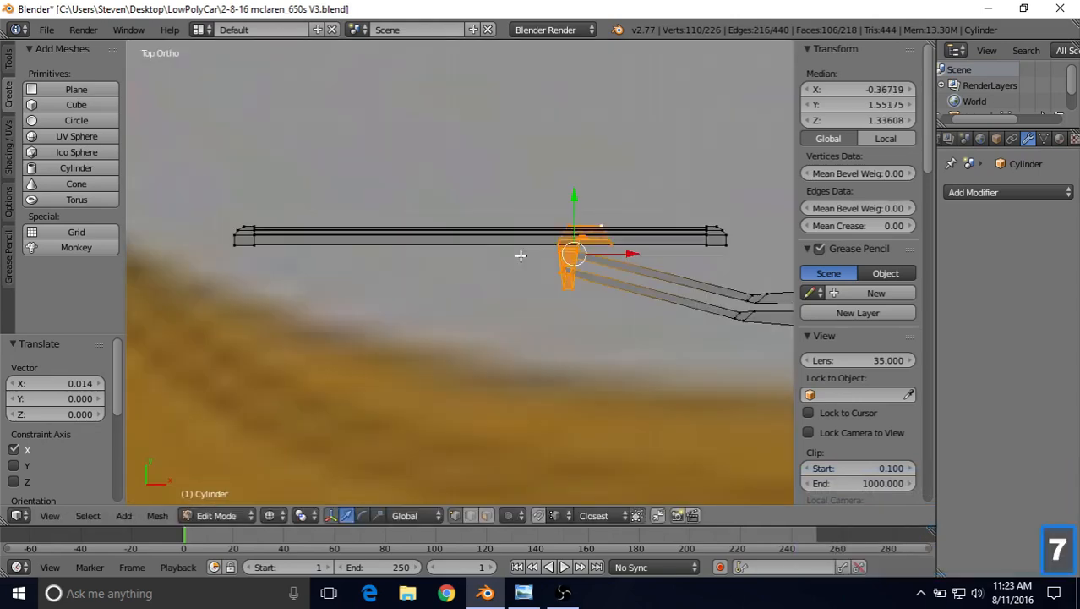
{"action": "middle_click_drag", "start_coordinate": [521, 256], "coordinate": [421, 252], "text": "shift"}
{"action": "key", "text": "g"}
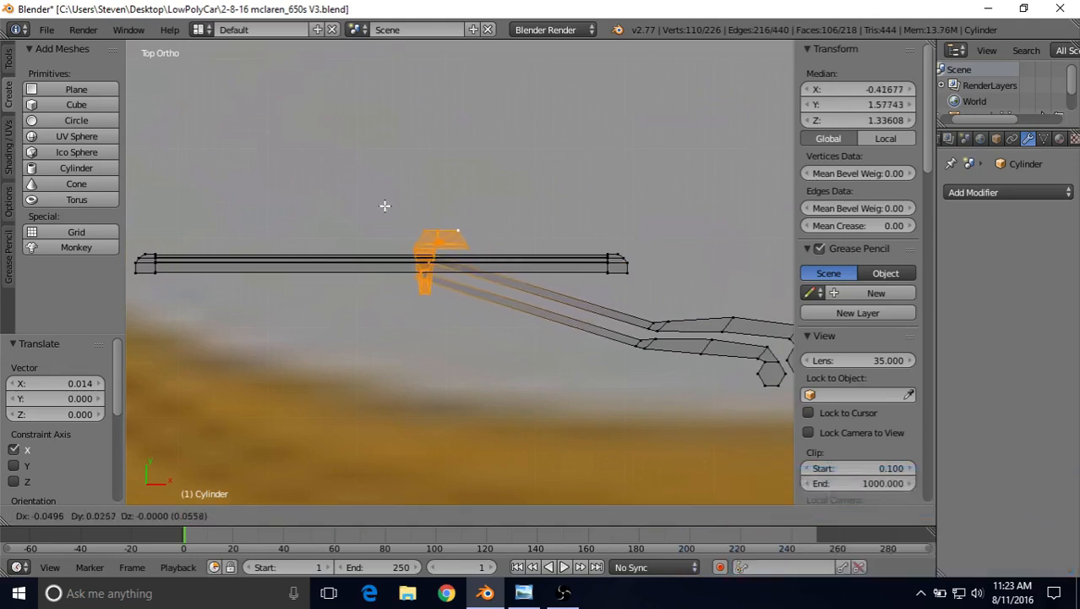
{"action": "left_click", "coordinate": [386, 206]}
- Compare the wiper's bracket position with the Front View reference photo and inspect the model from the side and below
{"action": "scroll", "coordinate": [483, 294], "scroll_direction": "down", "scroll_amount": 3}
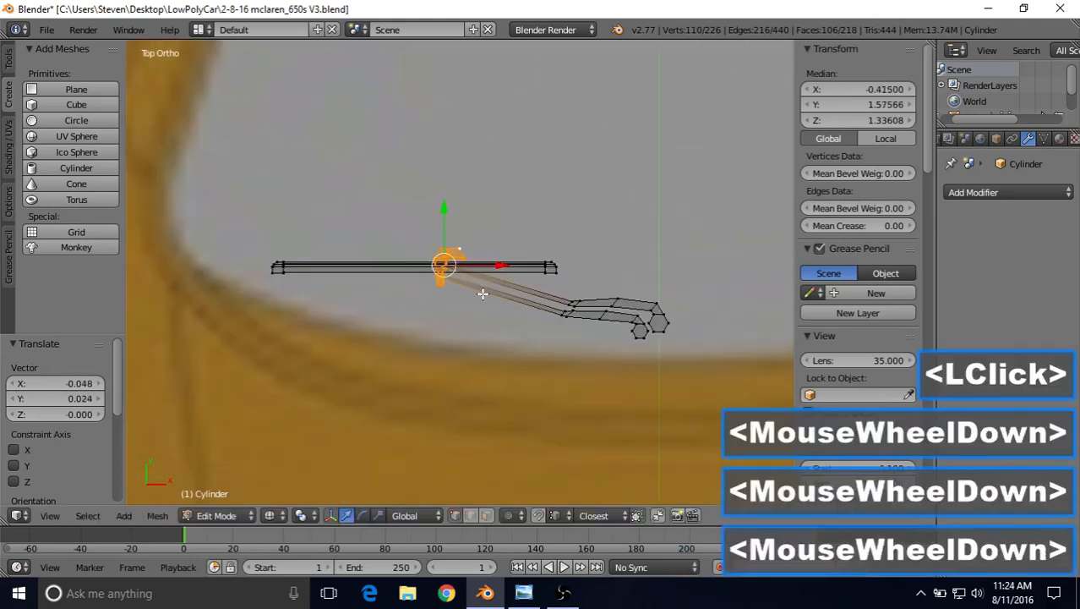
{"action": "left_click", "coordinate": [523, 594]}
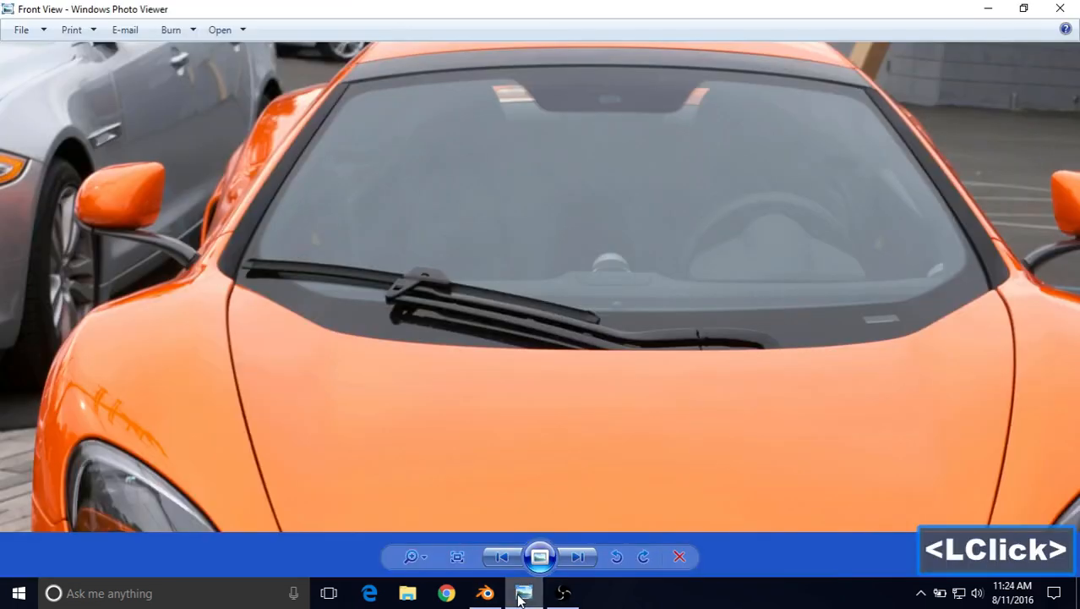
{"action": "left_click", "coordinate": [523, 594]}
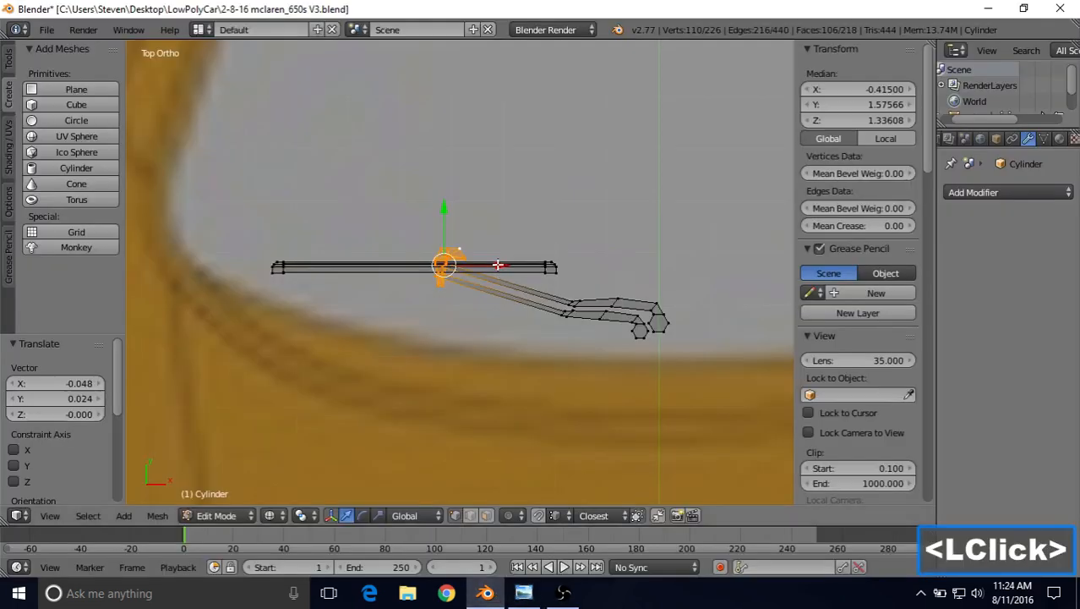
{"action": "scroll", "coordinate": [452, 264], "scroll_direction": "up", "scroll_amount": 2}
{"action": "mouse_move", "coordinate": [495, 271]}
{"action": "middle_mouse_down"}
{"action": "mouse_move", "coordinate": [563, 153]}
{"action": "mouse_move", "coordinate": [535, 336]}
{"action": "middle_mouse_up"}
{"action": "key", "text": "z"}
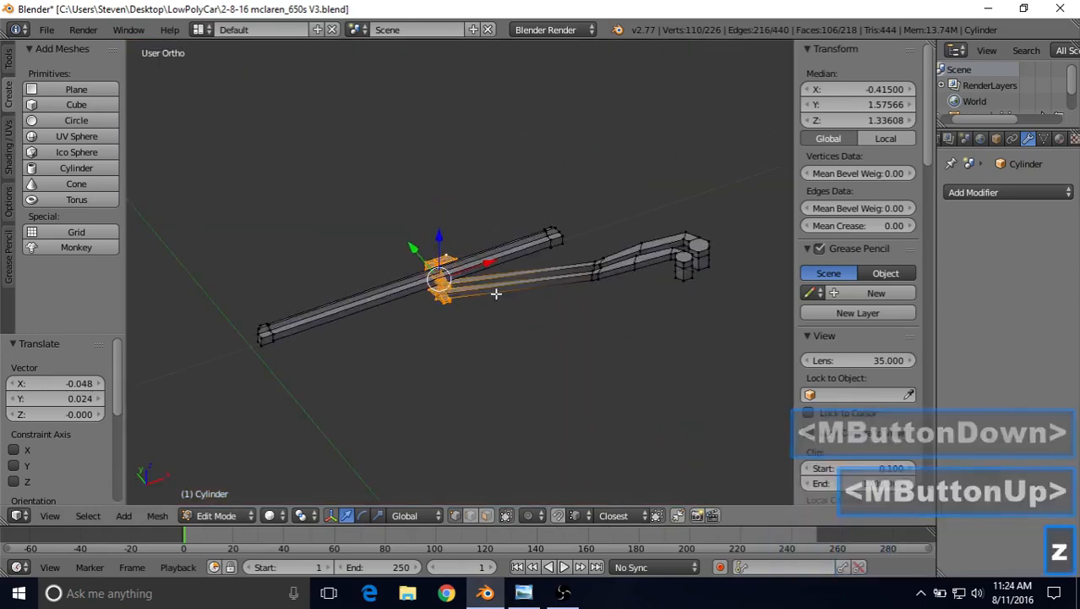
{"action": "key", "text": "Tab"}
{"action": "middle_click_drag", "start_coordinate": [522, 254], "coordinate": [499, 262]}
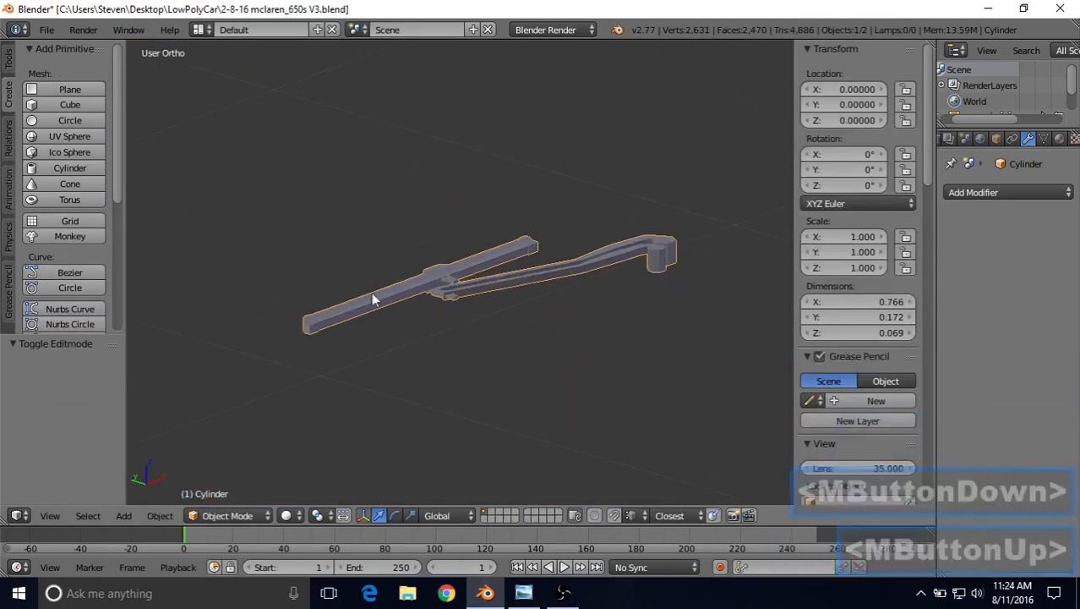
{"action": "middle_click_drag", "start_coordinate": [538, 465], "coordinate": [461, 298]}
{"action": "scroll", "coordinate": [429, 313], "scroll_direction": "up", "scroll_amount": 3}
{"action": "key", "text": "Tab"}
{"action": "scroll", "coordinate": [461, 297], "scroll_direction": "up", "scroll_amount": 2}
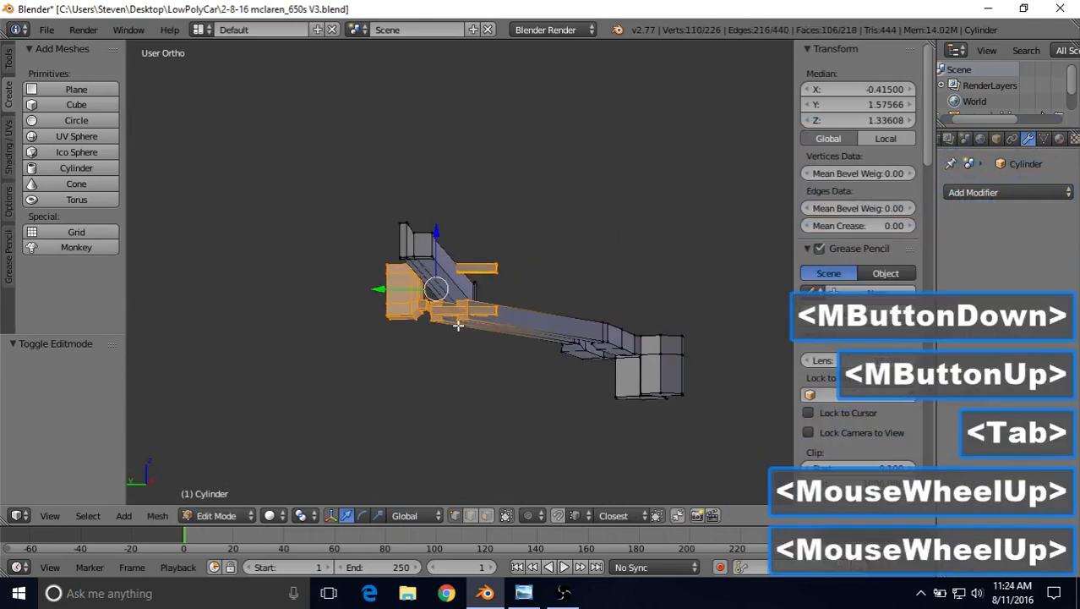
- Duplicate the three long underside faces between the blade's end caps and lower the copy by 0.002 along Z
{"action": "left_click", "coordinate": [487, 517]}
{"action": "scroll", "coordinate": [444, 313], "scroll_direction": "up", "scroll_amount": 2}
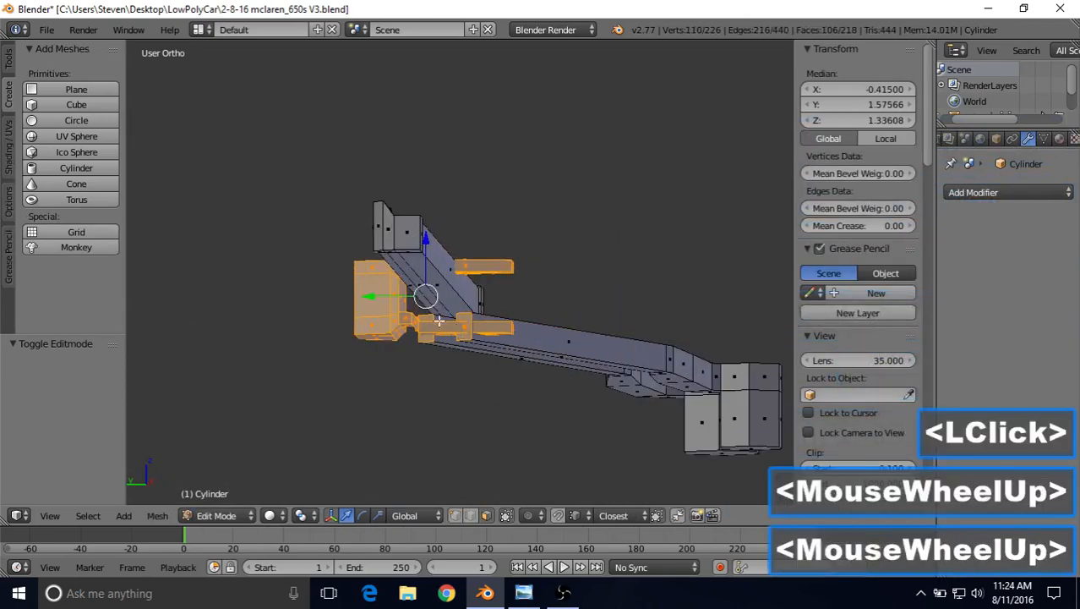
{"action": "right_click", "coordinate": [431, 282]}
{"action": "middle_click_drag", "start_coordinate": [431, 282], "coordinate": [445, 295]}
{"action": "scroll", "coordinate": [445, 295], "scroll_direction": "up", "scroll_amount": 1}
{"action": "right_click", "coordinate": [423, 253], "text": "shift"}
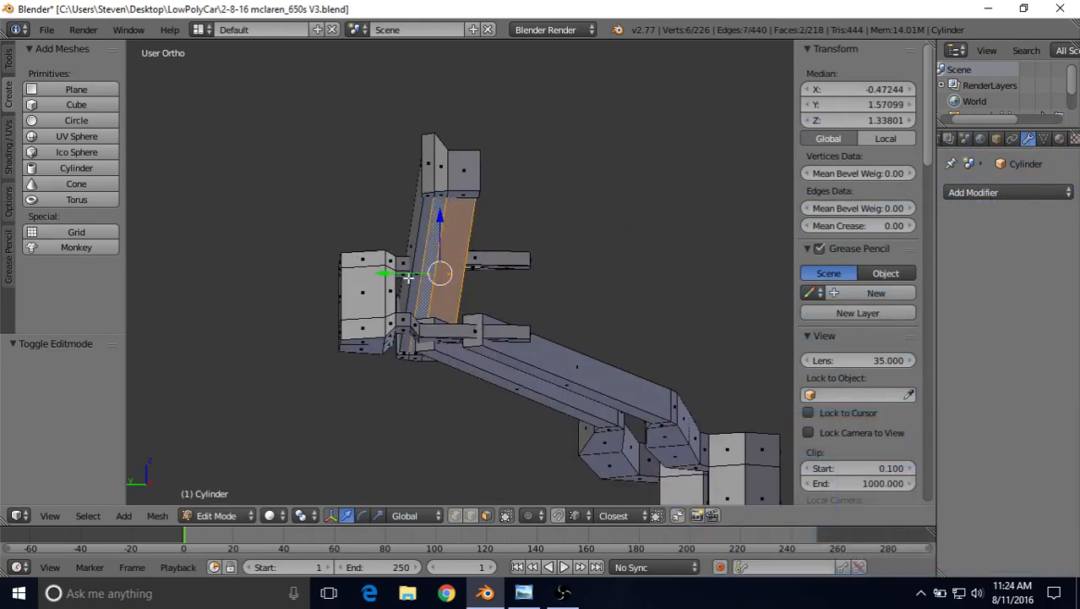
{"action": "right_click", "coordinate": [420, 256], "text": "shift"}
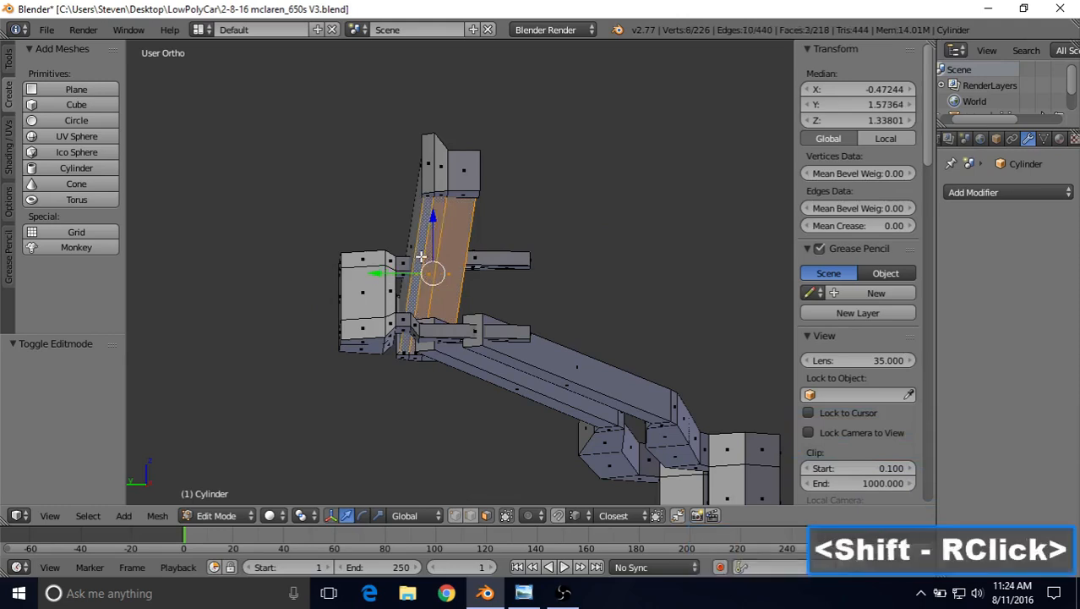
{"action": "middle_click_drag", "start_coordinate": [426, 258], "coordinate": [447, 268]}
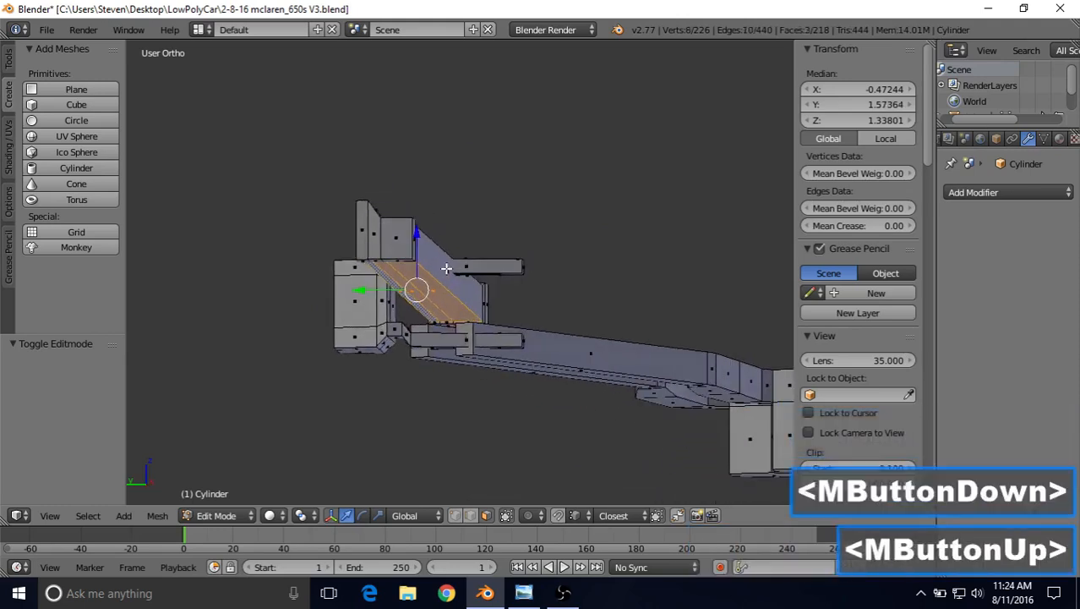
{"action": "key", "text": "shift+d"}
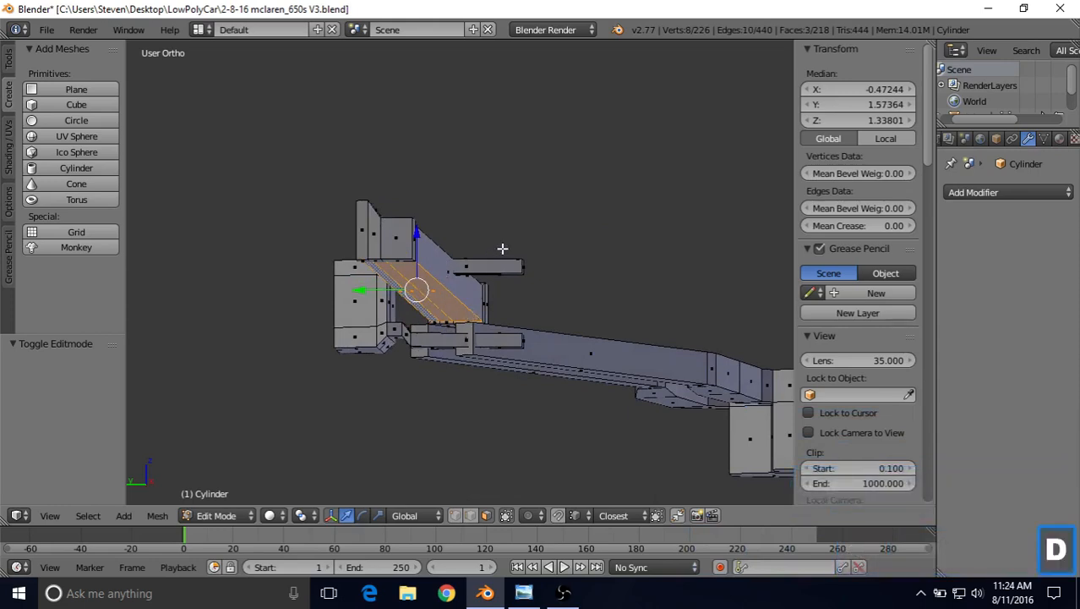
{"action": "right_click", "coordinate": [512, 252]}
{"action": "left_click_drag", "start_coordinate": [415, 236], "coordinate": [415, 237]}
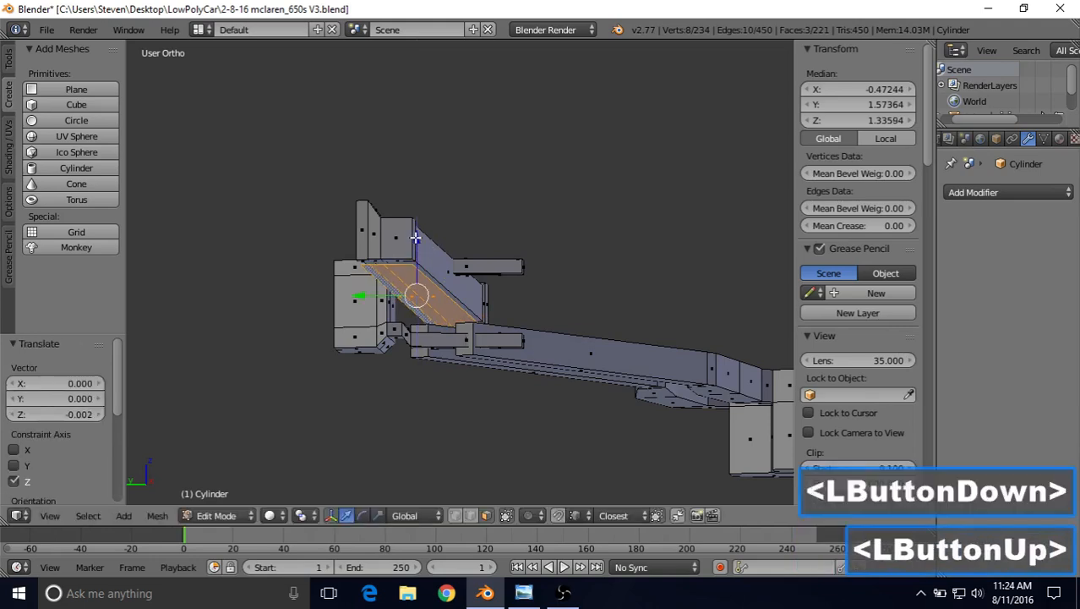
- Extrude the duplicated underside faces downward by 0.002 along Z
{"action": "mouse_move", "coordinate": [429, 256]}
{"action": "middle_mouse_down"}
{"action": "mouse_move", "coordinate": [465, 258]}
{"action": "mouse_move", "coordinate": [436, 260]}
{"action": "middle_mouse_up"}
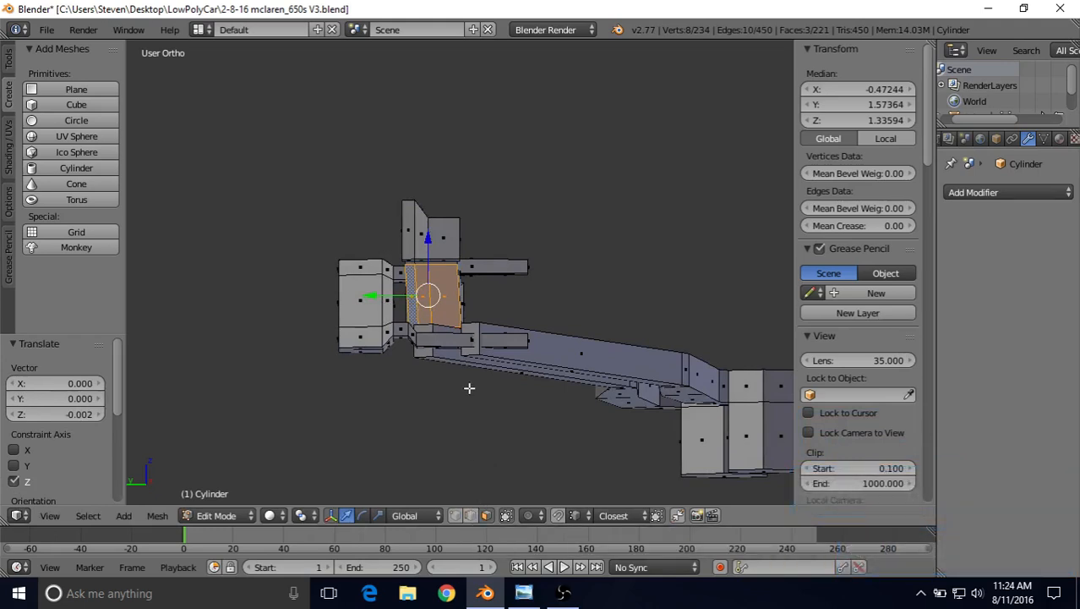
{"action": "mouse_move", "coordinate": [452, 289]}
{"action": "middle_mouse_down"}
{"action": "mouse_move", "coordinate": [426, 292]}
{"action": "mouse_move", "coordinate": [459, 275]}
{"action": "middle_mouse_up"}
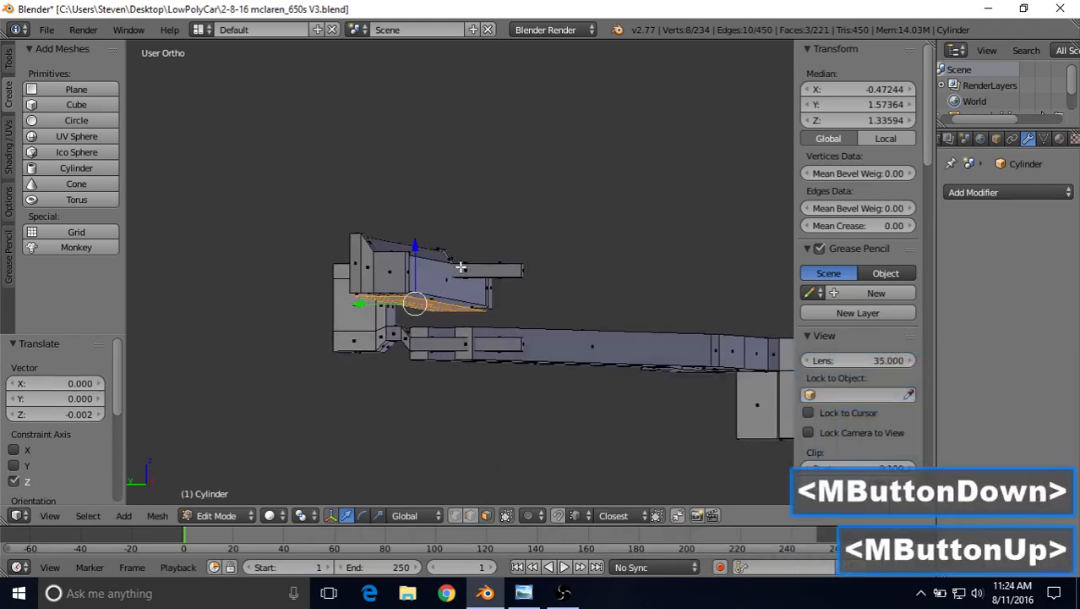
{"action": "key", "text": "e"}
{"action": "right_click", "coordinate": [467, 263]}
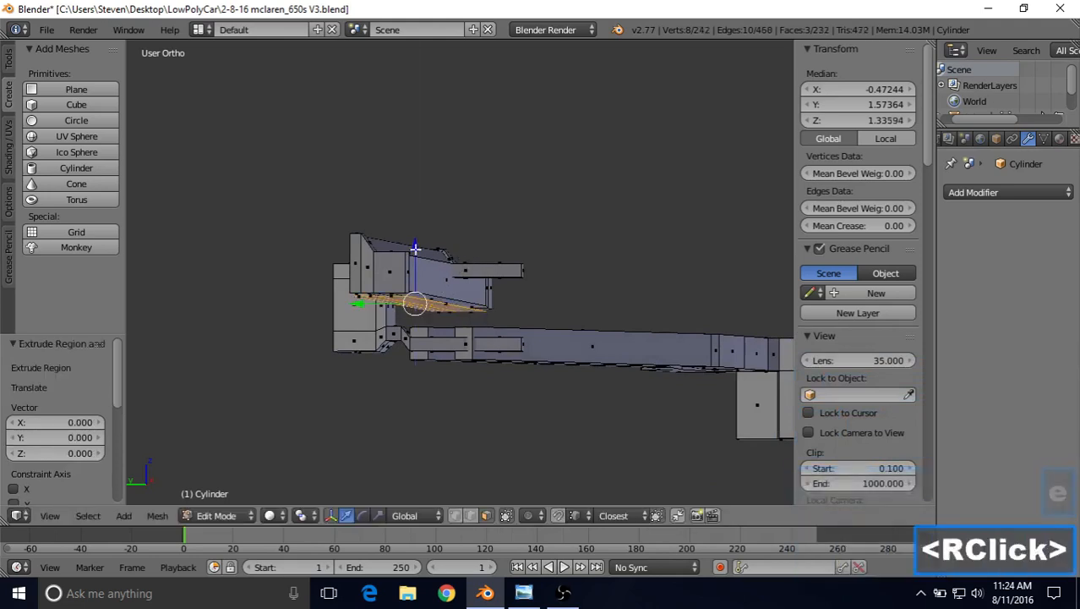
{"action": "left_click_drag", "start_coordinate": [412, 243], "coordinate": [417, 250]}
- Dissolve the inner lengthwise edge loop nearest the arms on the extruded strip beneath the blade
{"action": "middle_click_drag", "start_coordinate": [417, 250], "coordinate": [428, 243]}
{"action": "scroll", "coordinate": [429, 320], "scroll_direction": "up", "scroll_amount": 2}
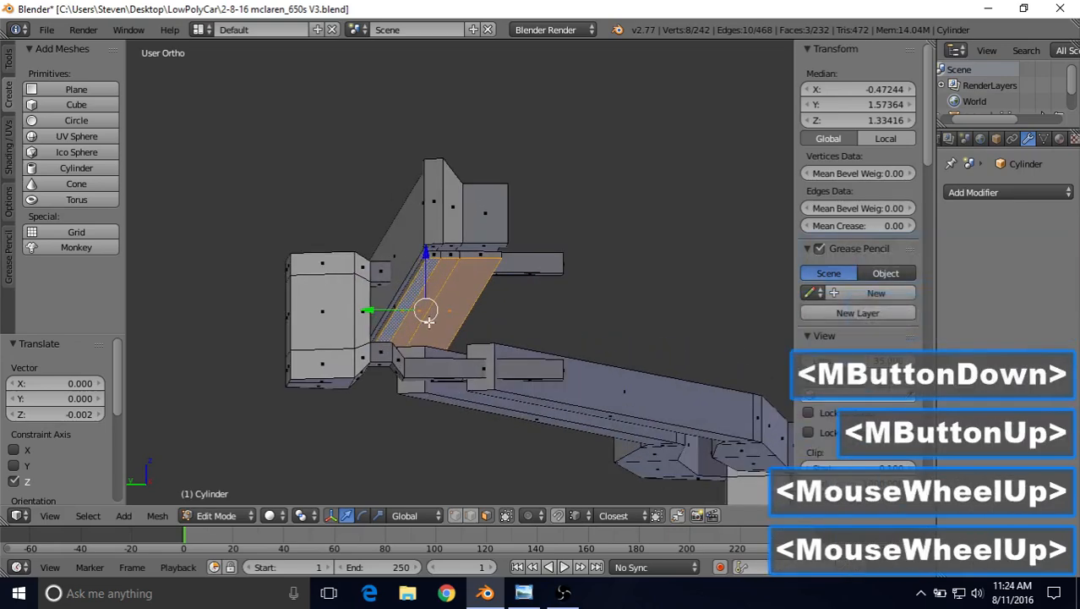
{"action": "left_click", "coordinate": [471, 516]}
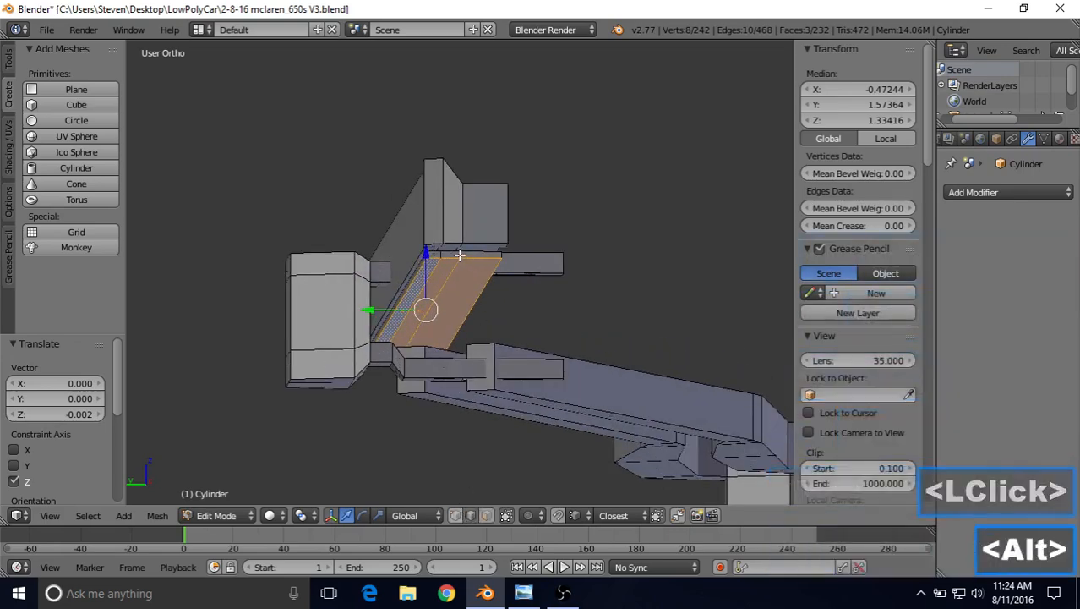
{"action": "right_click", "coordinate": [470, 247], "text": "alt"}
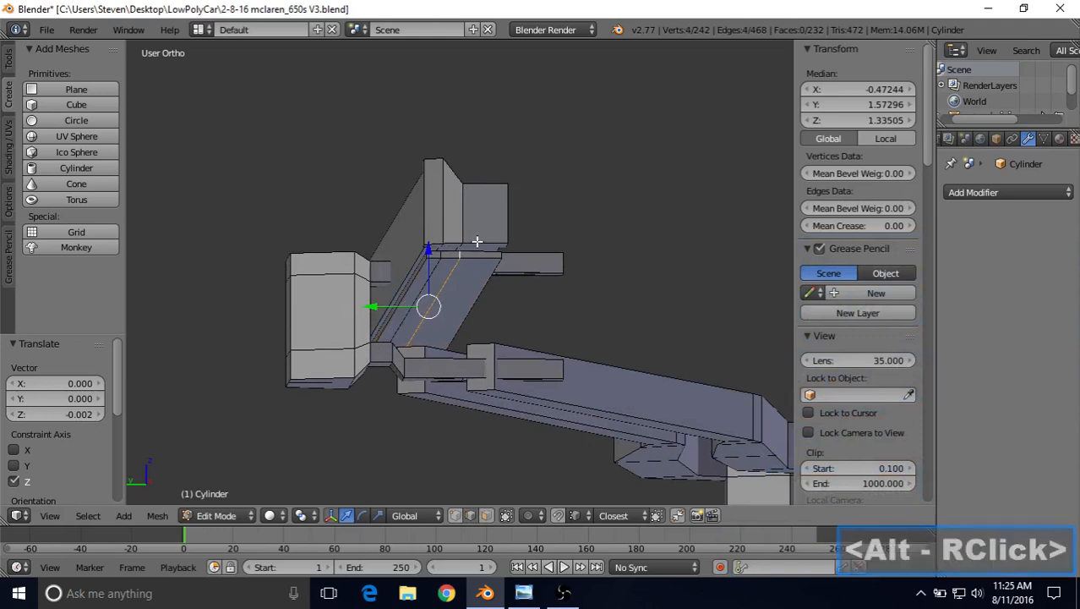
{"action": "middle_click_drag", "start_coordinate": [477, 240], "coordinate": [455, 248]}
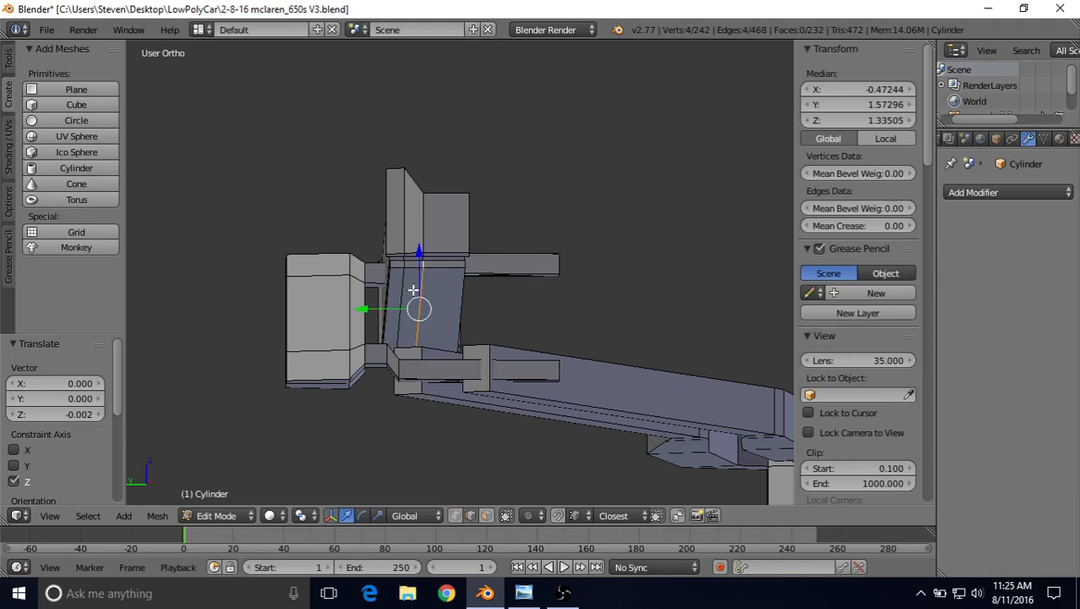
{"action": "key", "text": "Delete"}
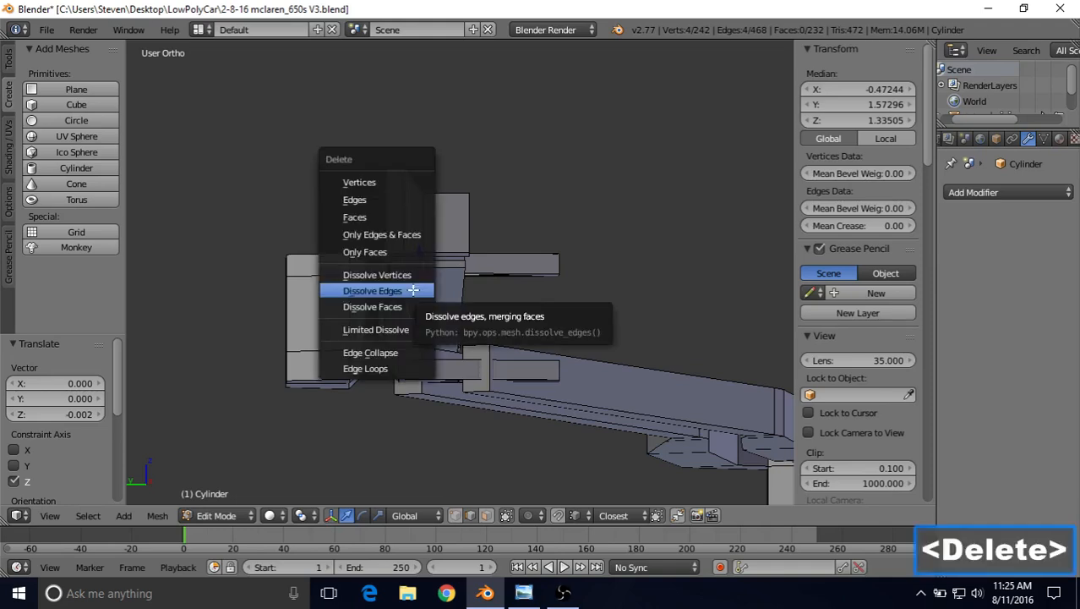
{"action": "left_click", "coordinate": [413, 290]}
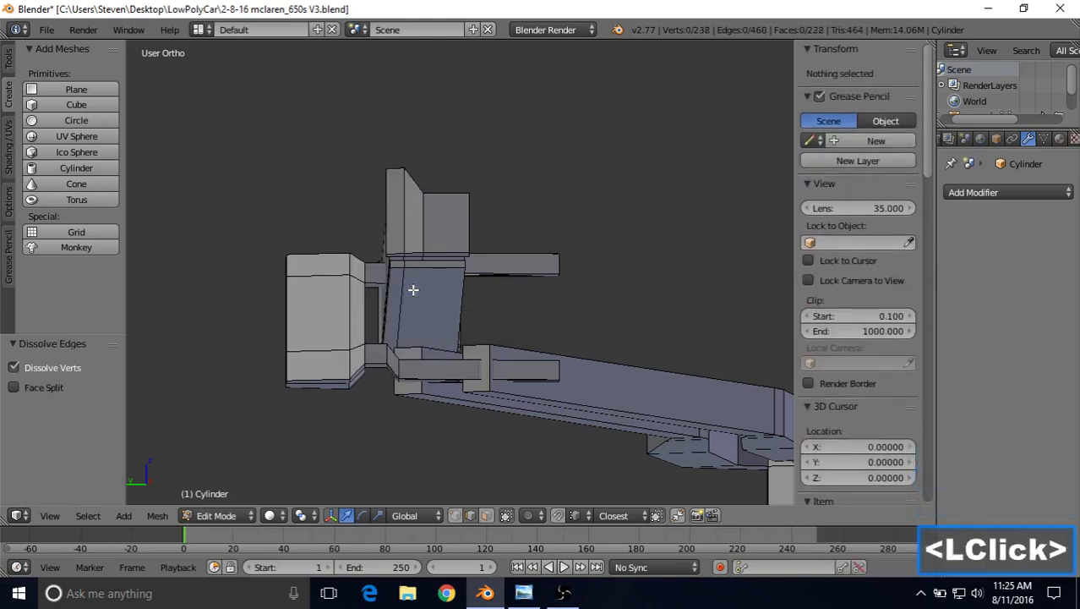
- Dissolve the remaining inner lengthwise edge loop on the extruded strip beneath the blade
{"action": "right_click", "coordinate": [404, 285], "text": "alt"}
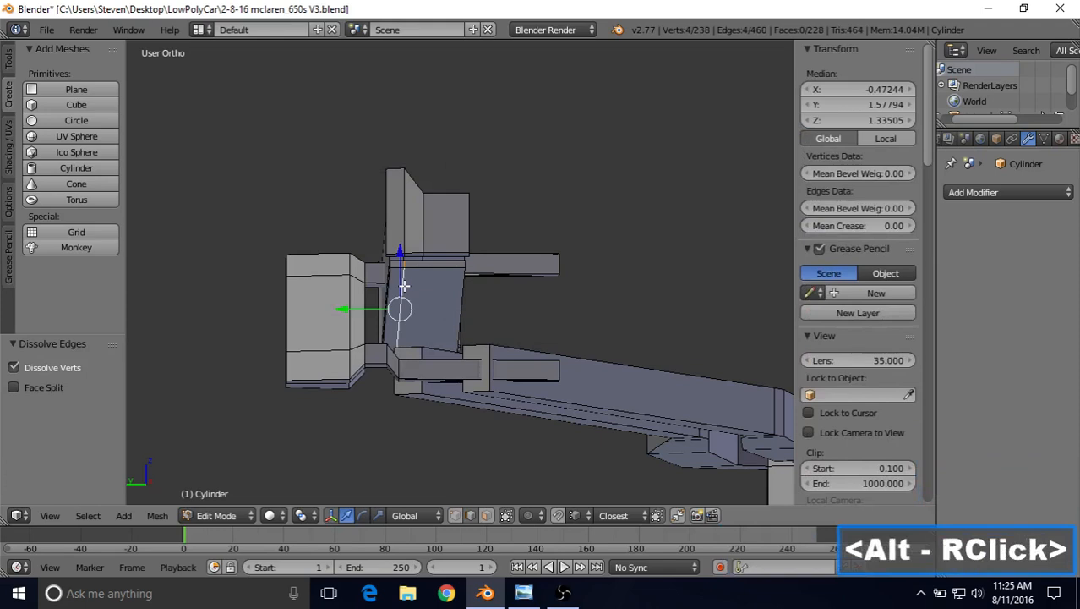
{"action": "key", "text": "Delete"}
{"action": "left_click", "coordinate": [404, 284]}
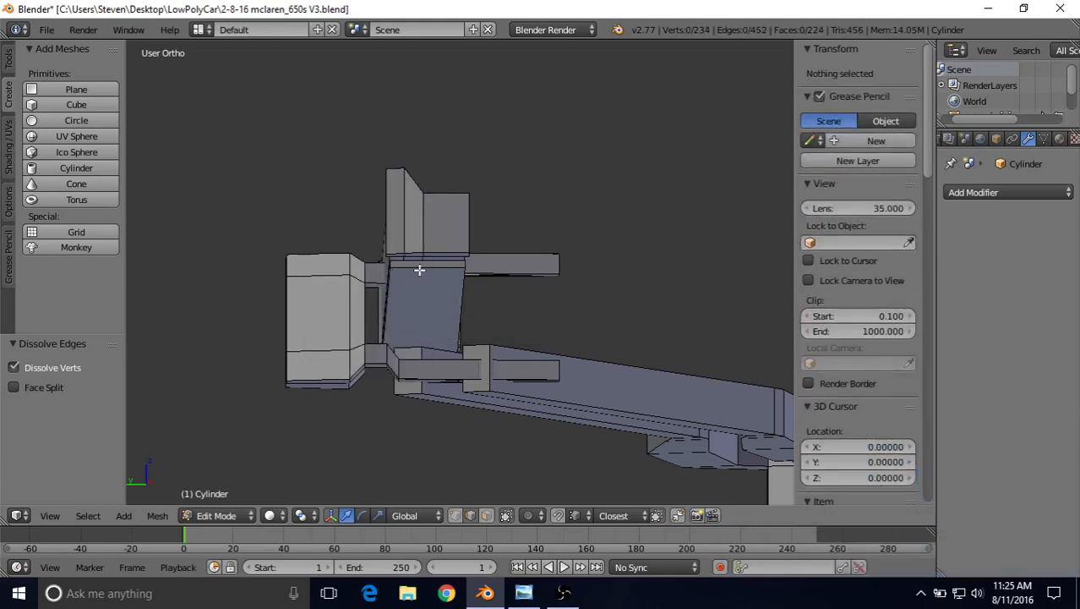
- Add two evenly spaced lengthwise loop cuts to the strip beneath the blade and raise them 0.001 along Z
{"action": "key", "text": "ctrl+r"}
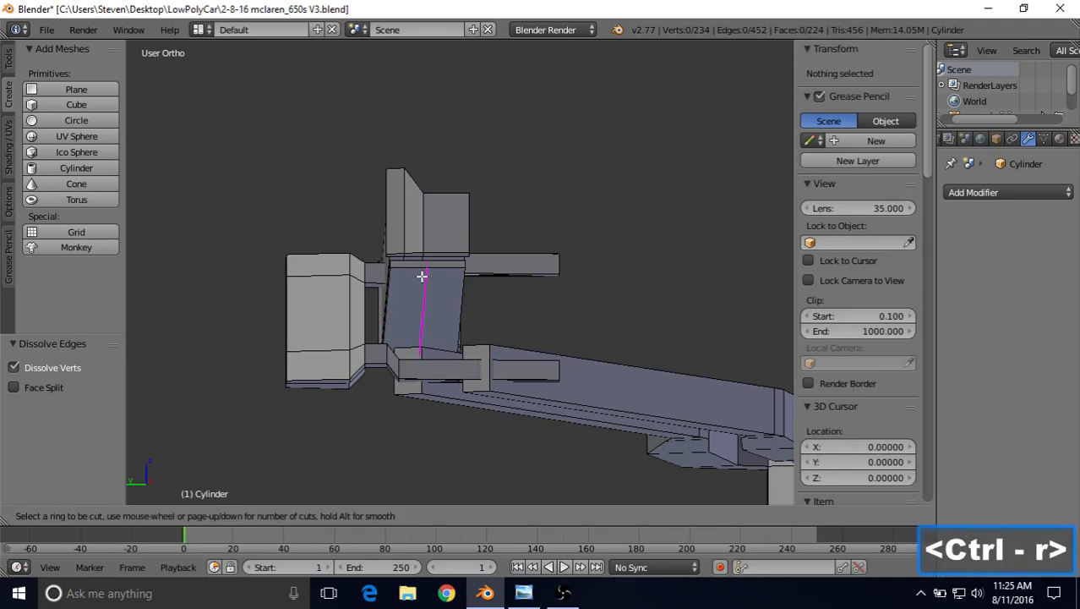
{"action": "scroll", "coordinate": [421, 277], "scroll_direction": "up", "scroll_amount": 1}
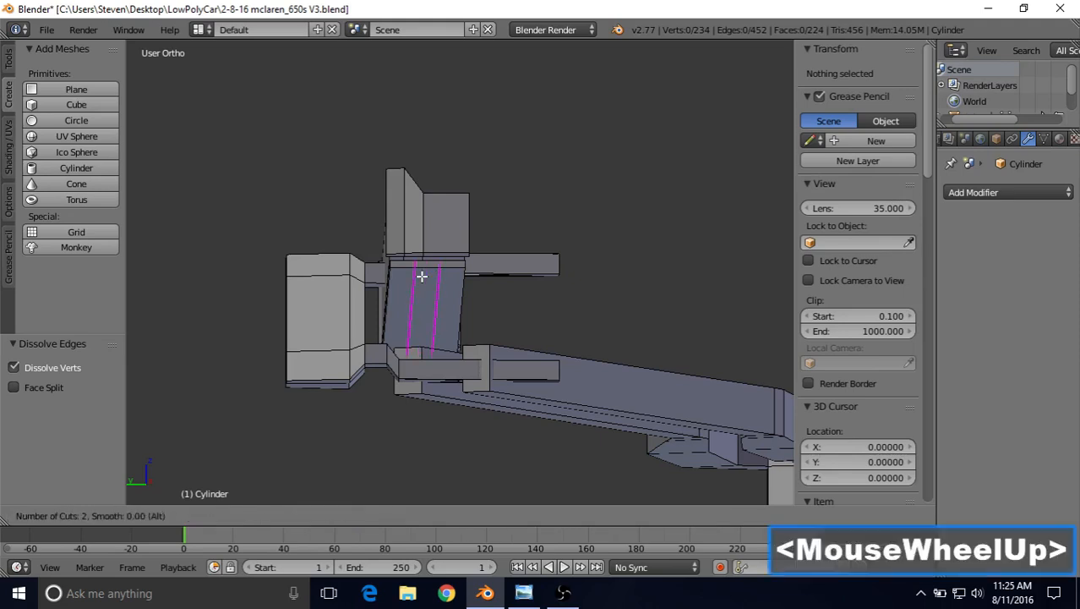
{"action": "left_click", "coordinate": [421, 277]}
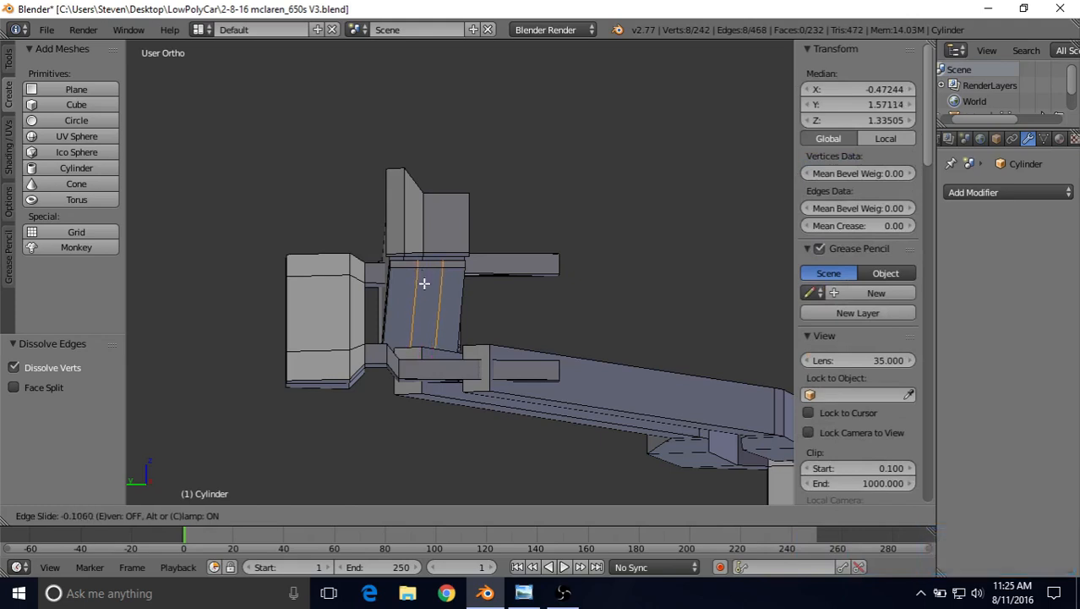
{"action": "right_click", "coordinate": [424, 287]}
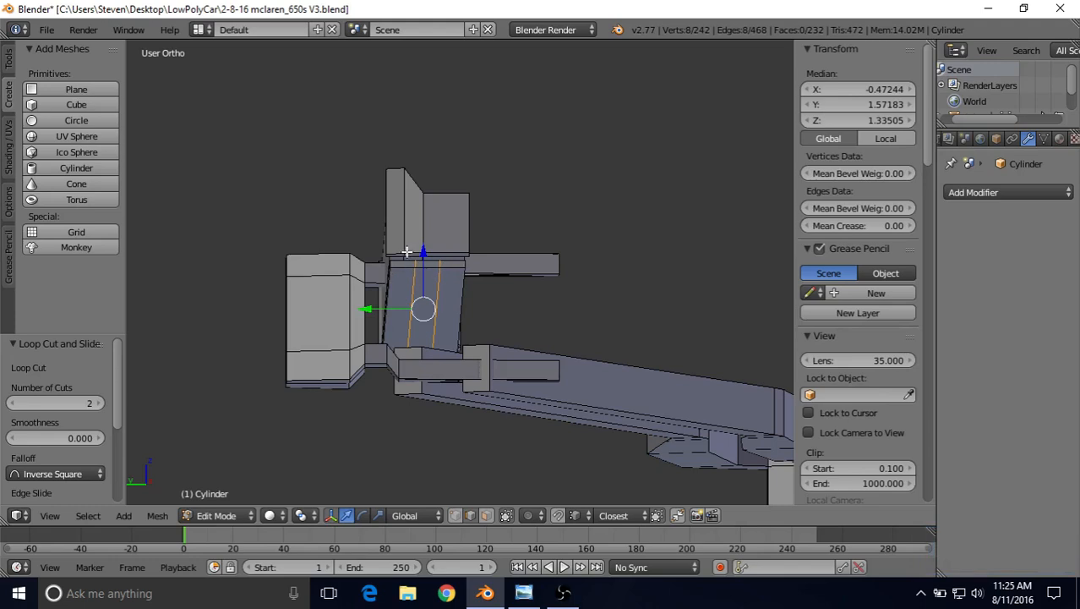
{"action": "middle_click_drag", "start_coordinate": [448, 243], "coordinate": [418, 251]}
{"action": "left_click_drag", "start_coordinate": [419, 254], "coordinate": [418, 252]}
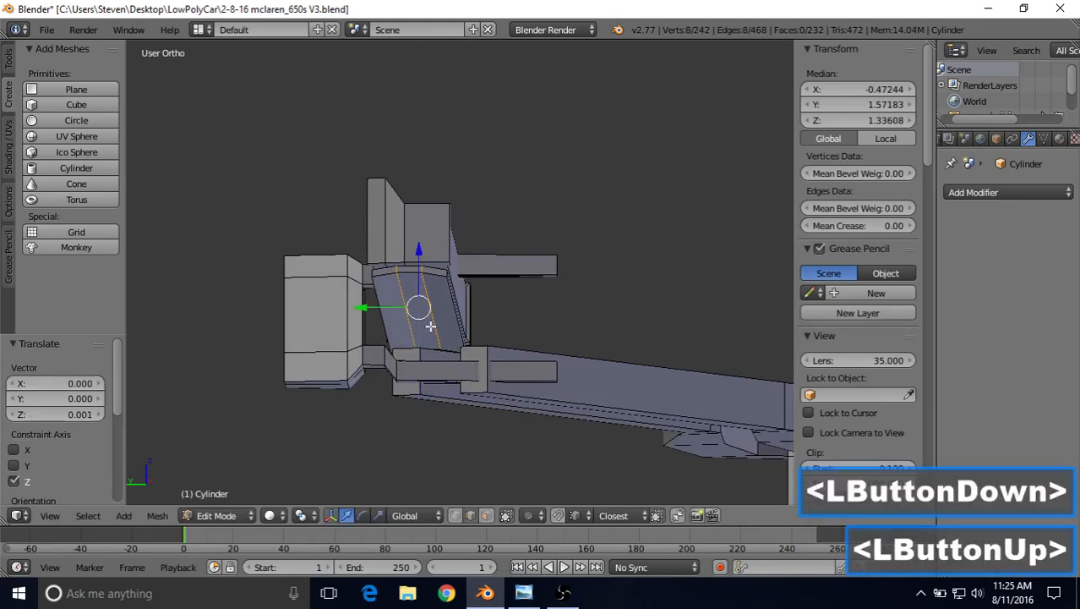
- Duplicate the blade's long side face and position the copy upright, centred directly below the strip
{"action": "scroll", "coordinate": [464, 284], "scroll_direction": "down", "scroll_amount": 2}
{"action": "middle_click_drag", "start_coordinate": [464, 283], "coordinate": [455, 313]}
{"action": "middle_click_drag", "start_coordinate": [384, 339], "coordinate": [405, 299]}
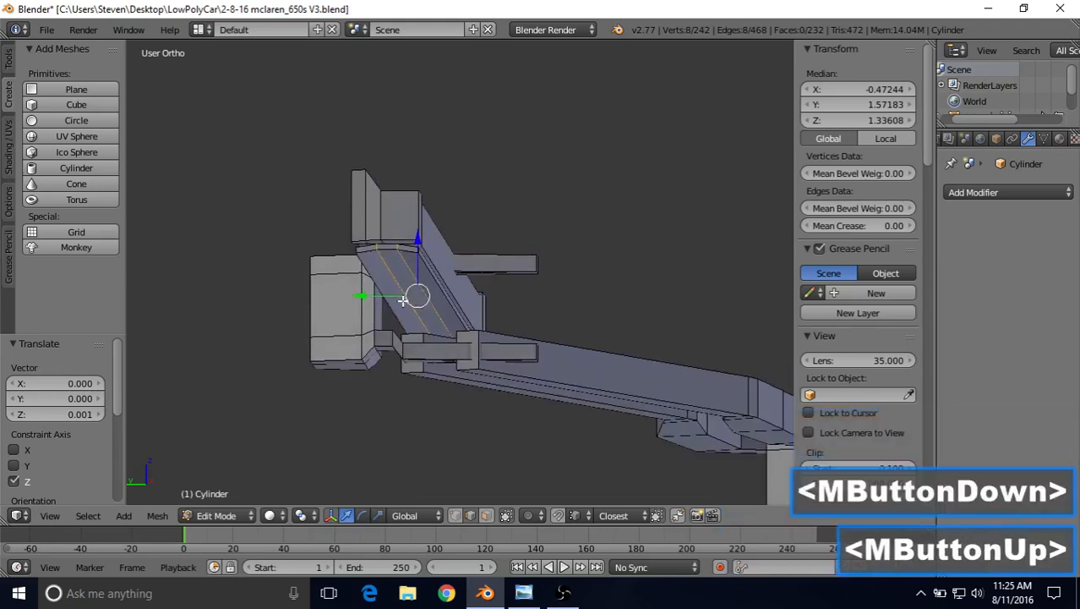
{"action": "scroll", "coordinate": [406, 299], "scroll_direction": "up", "scroll_amount": 1}
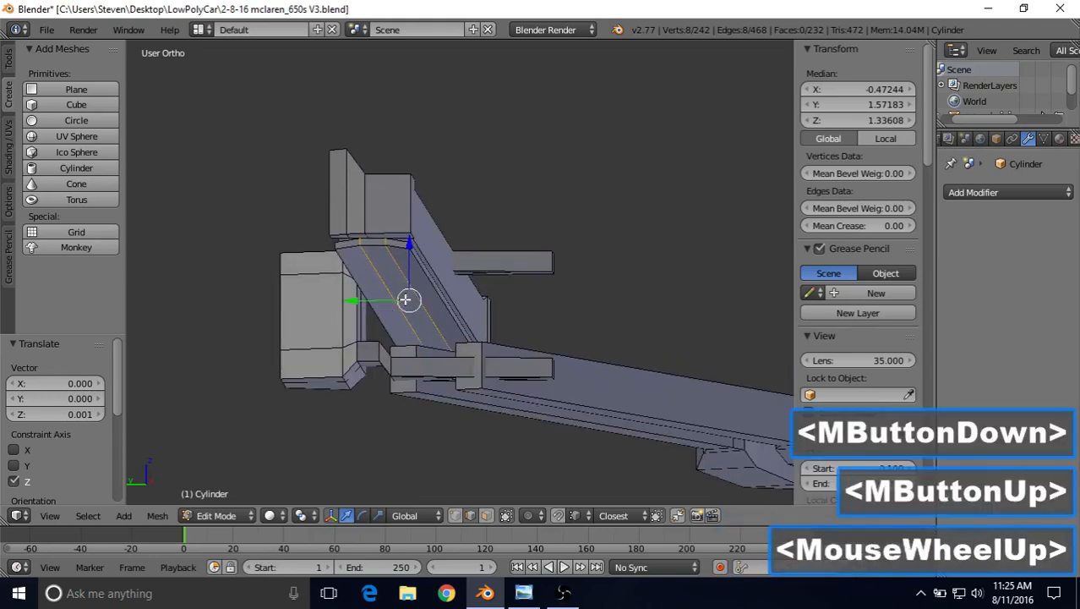
{"action": "left_click", "coordinate": [488, 516]}
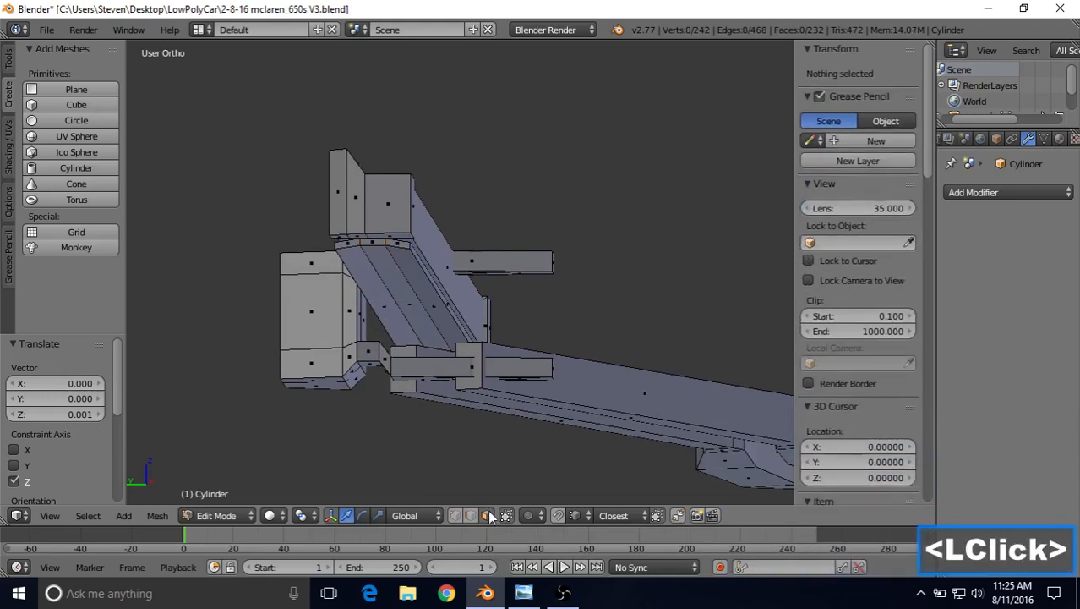
{"action": "right_click", "coordinate": [434, 245]}
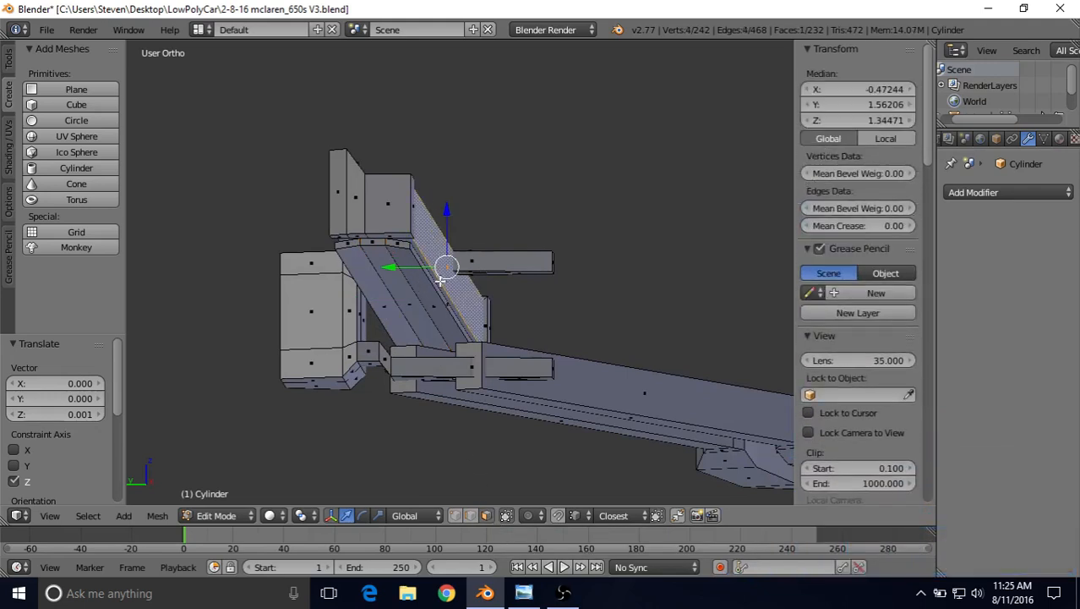
{"action": "key", "text": "shift+d"}
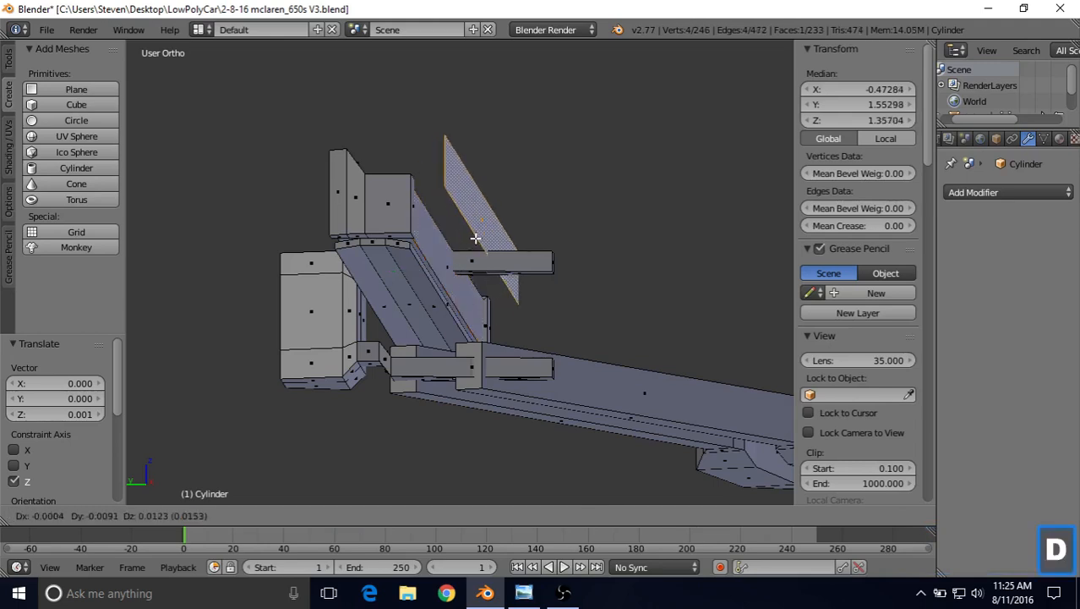
{"action": "right_click", "coordinate": [446, 188]}
{"action": "left_click_drag", "start_coordinate": [446, 187], "coordinate": [422, 303]}
{"action": "left_click_drag", "start_coordinate": [394, 339], "coordinate": [365, 342]}
{"action": "middle_click_drag", "start_coordinate": [400, 257], "coordinate": [414, 283]}
{"action": "left_click_drag", "start_coordinate": [426, 300], "coordinate": [426, 288]}
{"action": "left_click_drag", "start_coordinate": [384, 350], "coordinate": [381, 351]}
- Extrude the duplicated upright face 0.002 along Y to give it thickness
{"action": "key", "text": "e"}
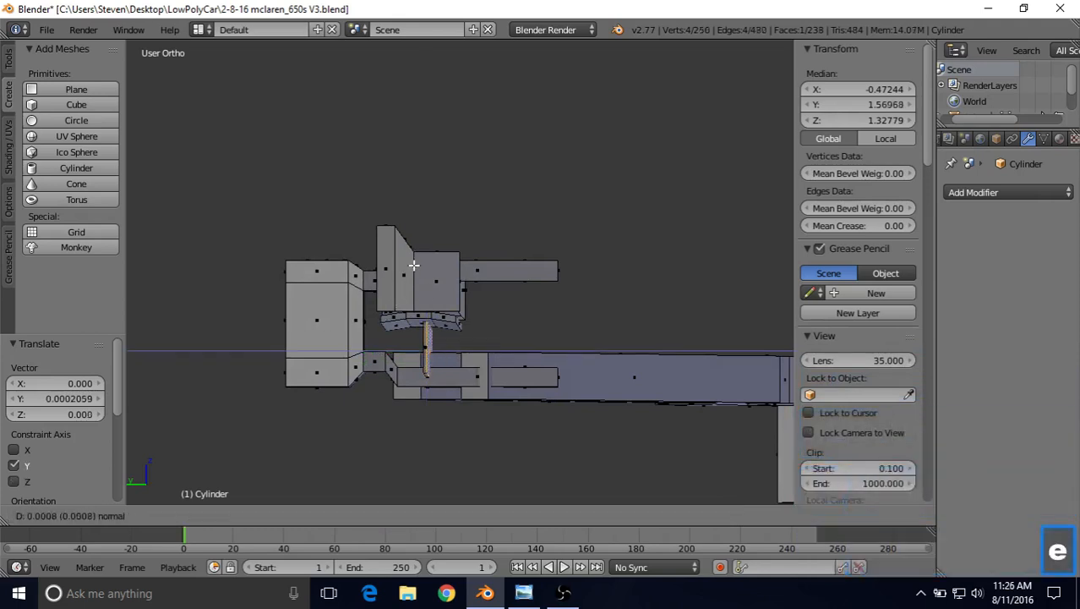
{"action": "right_click", "coordinate": [397, 289]}
{"action": "left_click_drag", "start_coordinate": [369, 352], "coordinate": [360, 353]}
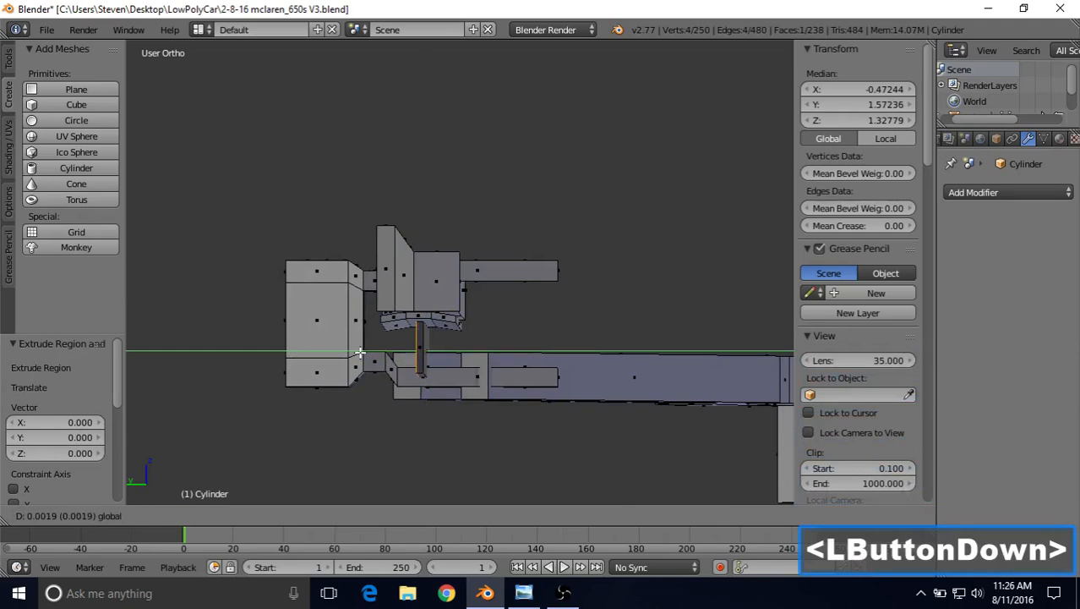
{"action": "left_click_drag", "start_coordinate": [360, 353], "coordinate": [361, 353]}
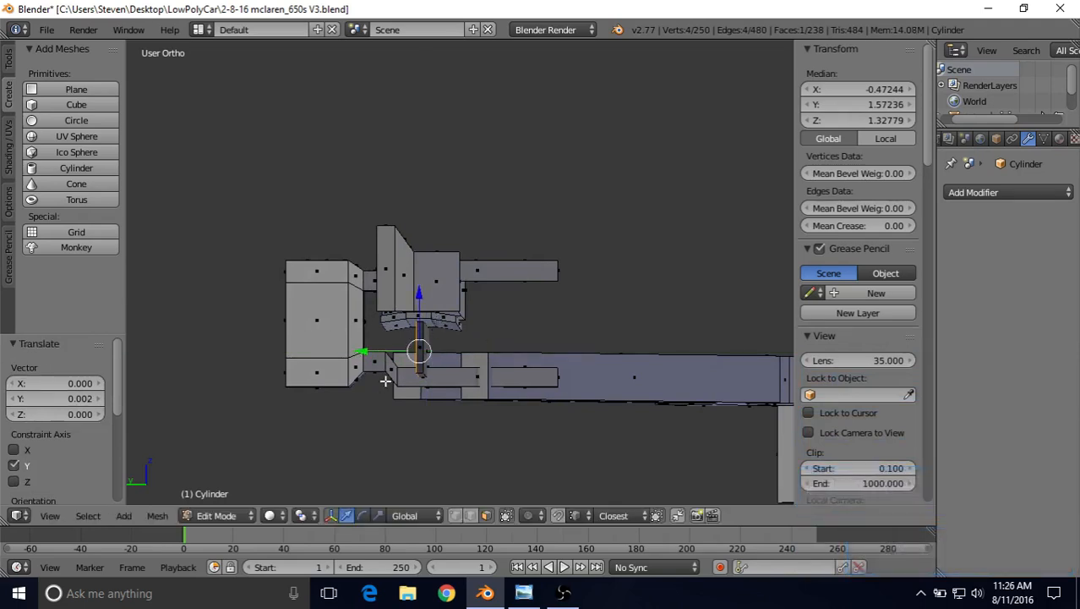
- Select all geometry linked to the new upright strip and recalculate its normals to face outside
{"action": "middle_click_drag", "start_coordinate": [453, 339], "coordinate": [449, 340]}
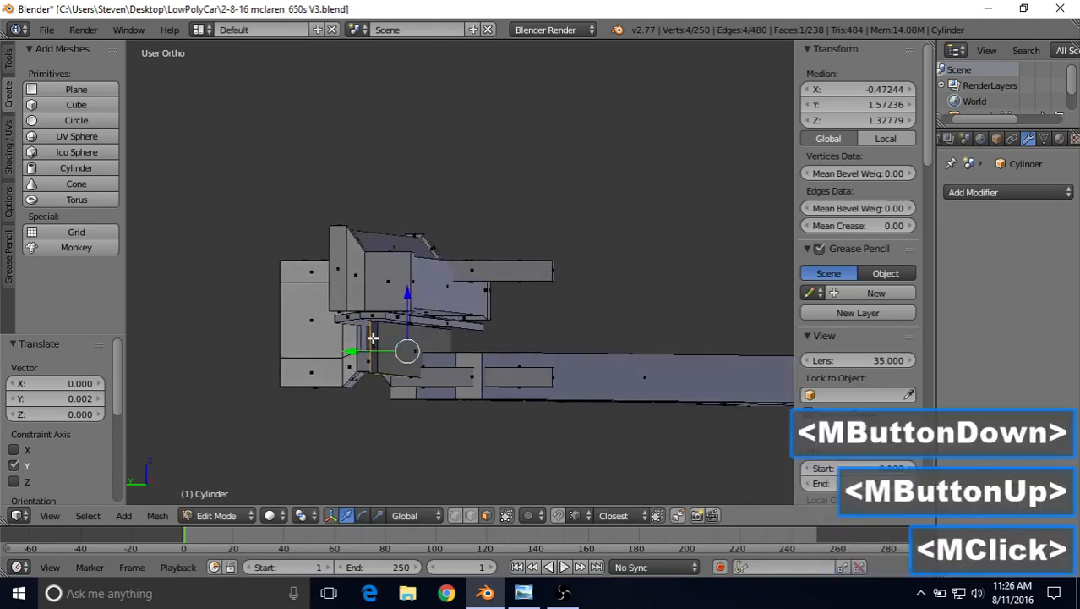
{"action": "left_click", "coordinate": [88, 515]}
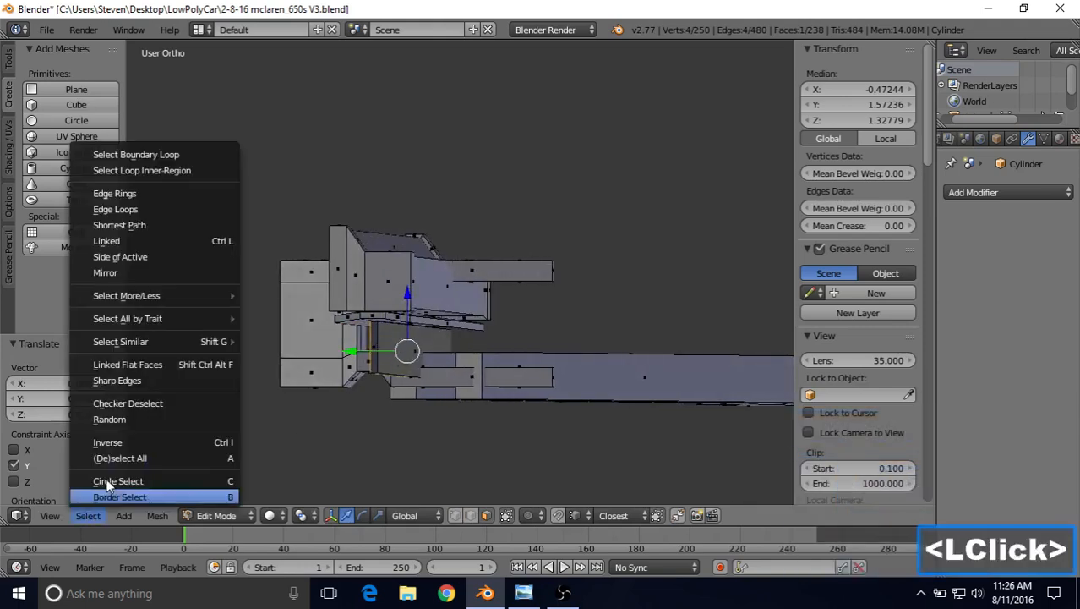
{"action": "left_click", "coordinate": [167, 241]}
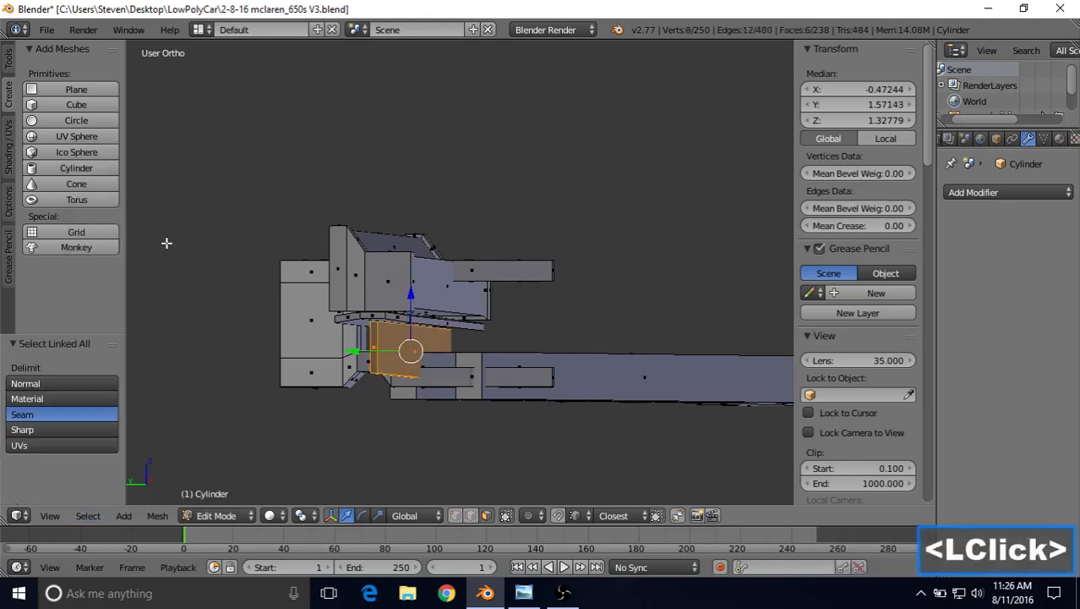
{"action": "left_click", "coordinate": [159, 515]}
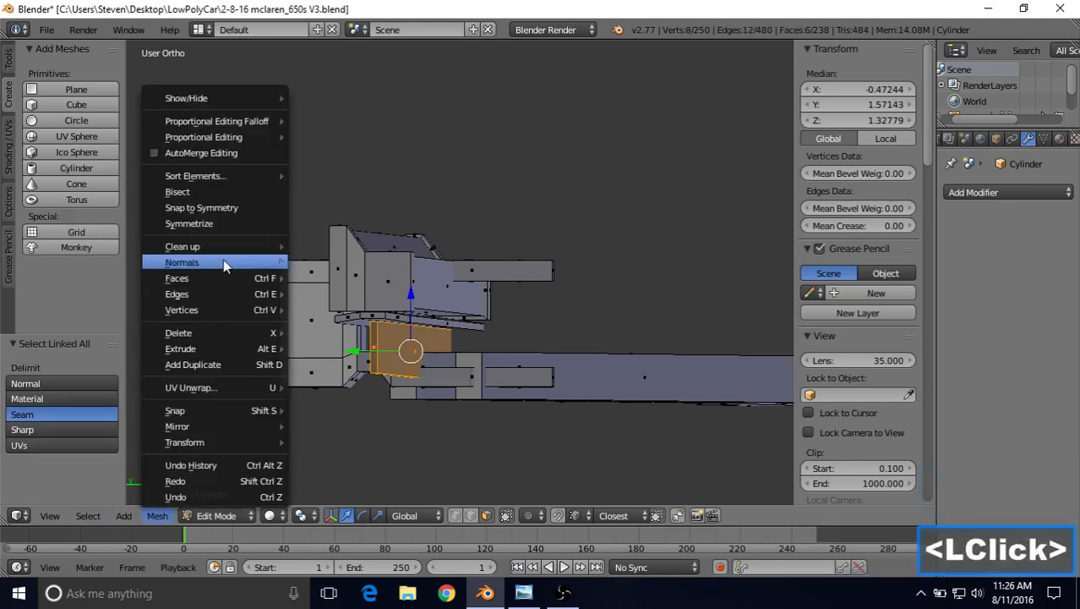
{"action": "mouse_move", "coordinate": [224, 261]}
{"action": "left_click", "coordinate": [328, 263]}
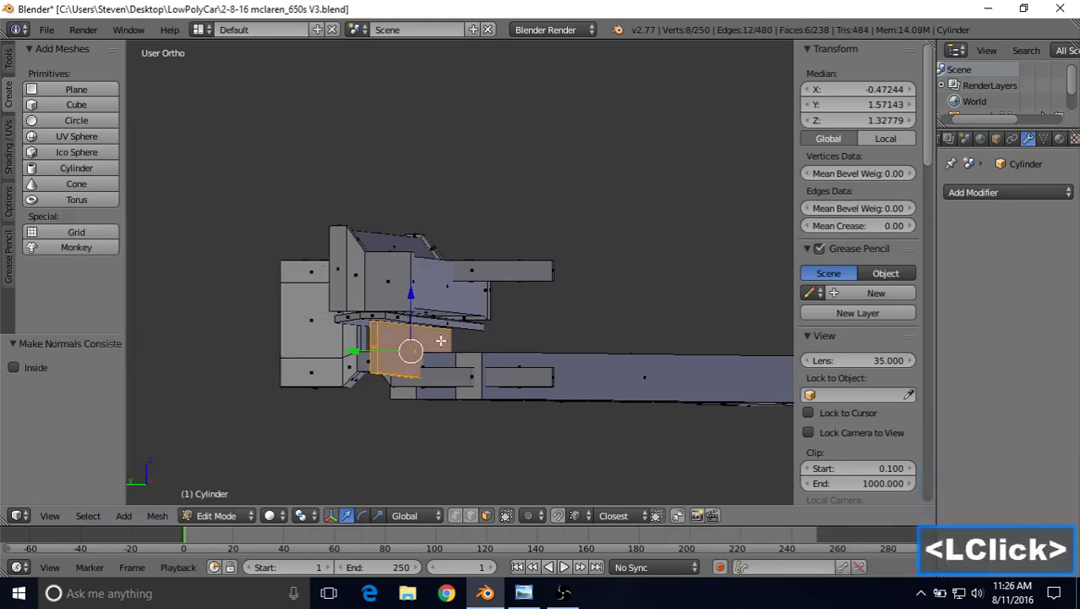
- Thin the upright strip by scaling it to 0.604 along the Y axis
{"action": "middle_click_drag", "start_coordinate": [457, 322], "coordinate": [490, 273]}
{"action": "scroll", "coordinate": [448, 322], "scroll_direction": "up", "scroll_amount": 1}
{"action": "scroll", "coordinate": [439, 324], "scroll_direction": "up", "scroll_amount": 1}
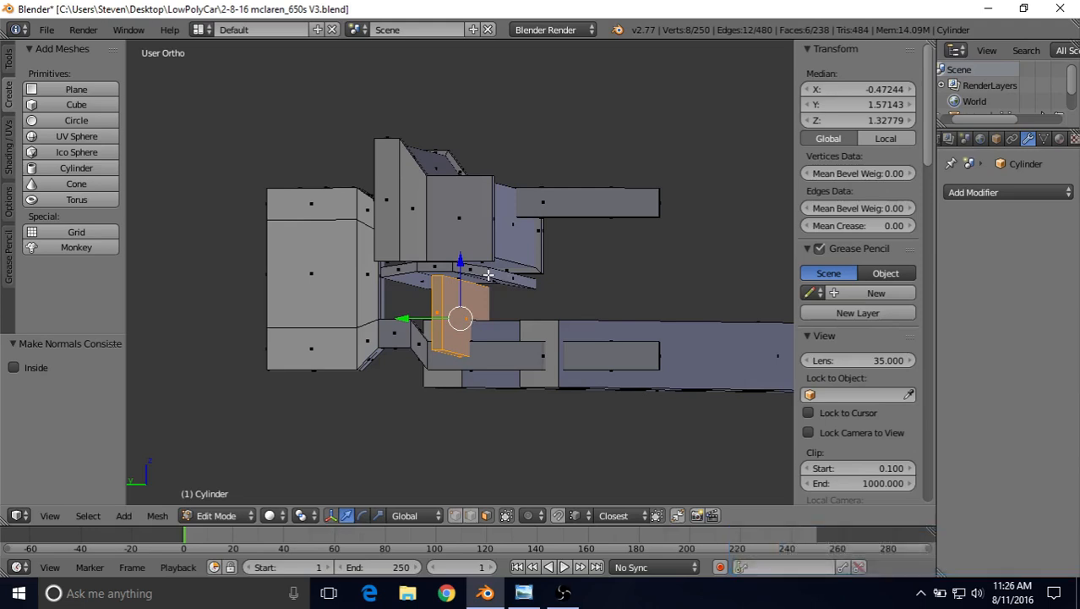
{"action": "scroll", "coordinate": [487, 274], "scroll_direction": "down", "scroll_amount": 7}
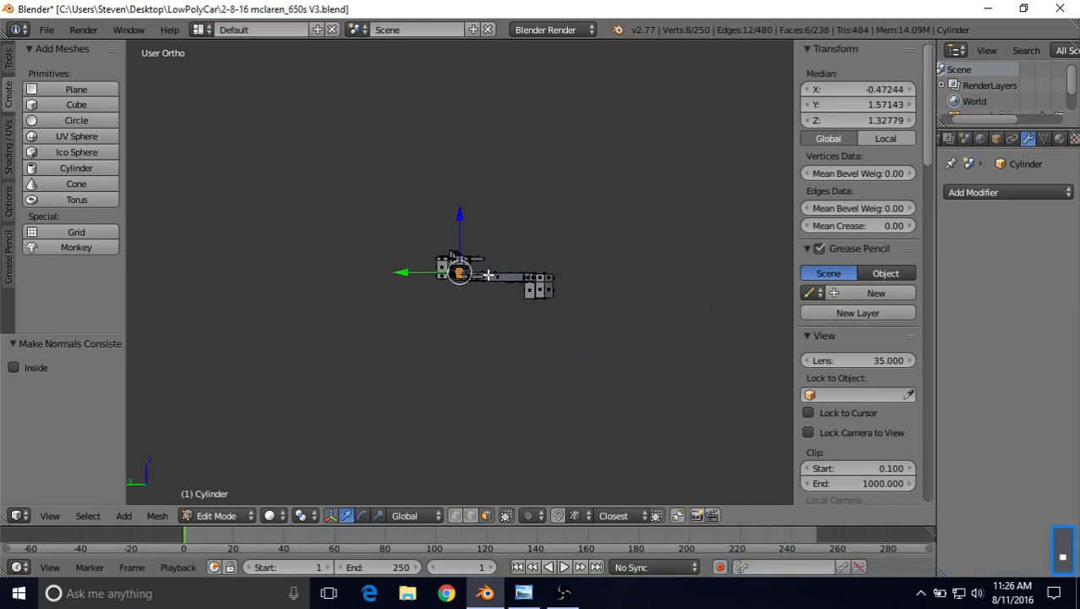
{"action": "scroll", "coordinate": [488, 274], "scroll_direction": "up", "scroll_amount": 9}
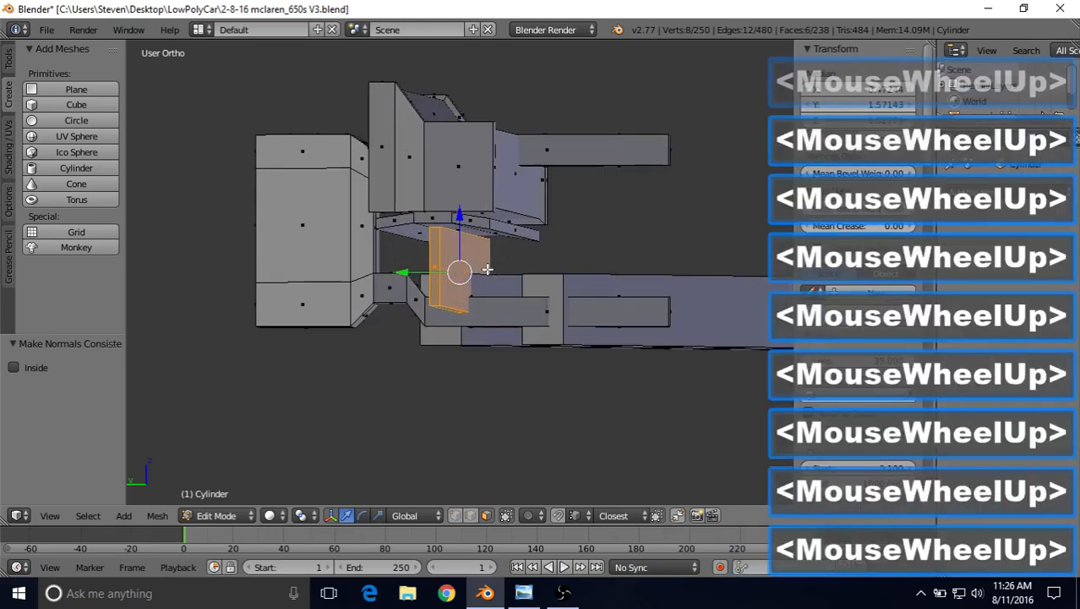
{"action": "scroll", "coordinate": [473, 254], "scroll_direction": "up", "scroll_amount": 2}
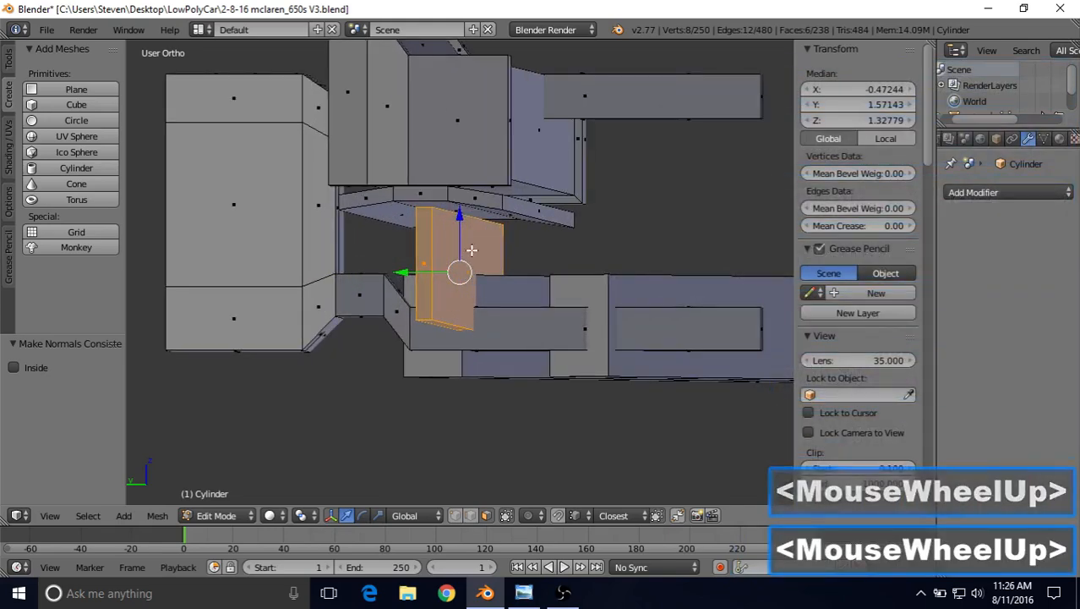
{"action": "middle_click_drag", "start_coordinate": [472, 251], "coordinate": [483, 246]}
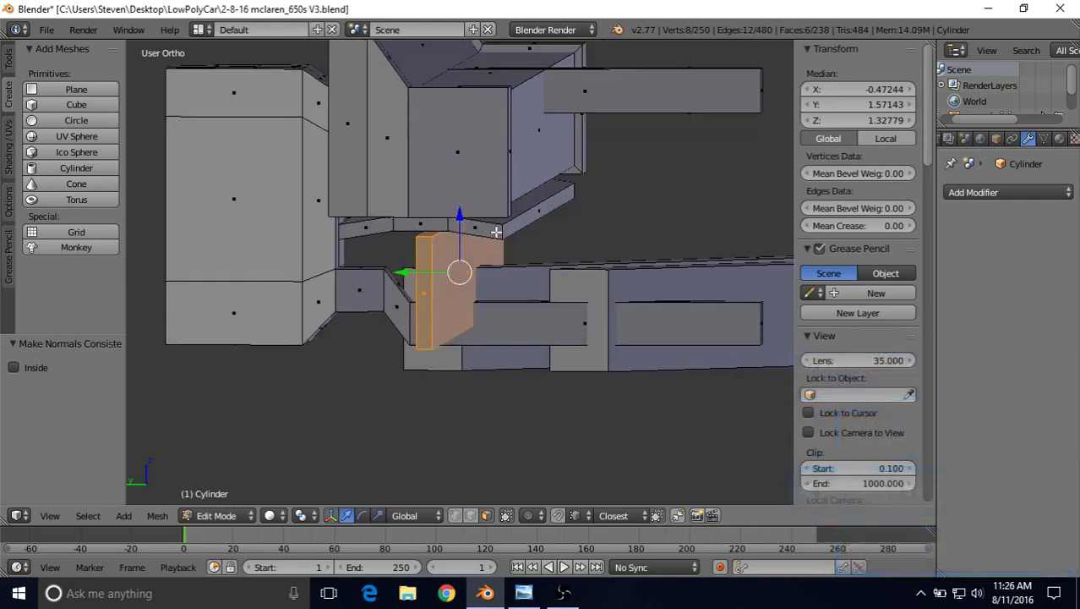
{"action": "key", "text": "s"}
{"action": "key", "text": "y"}
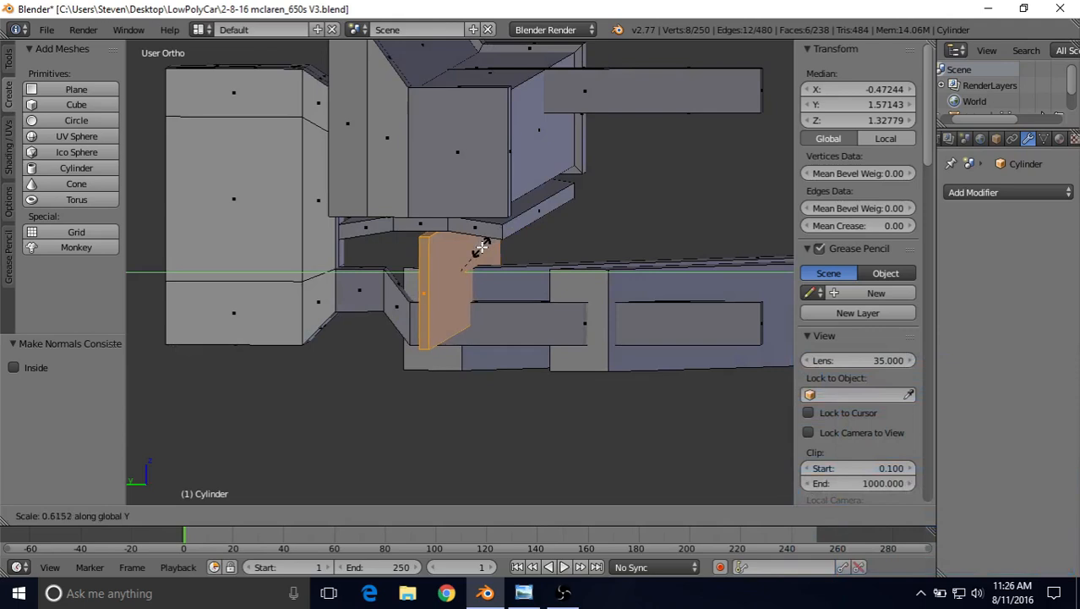
{"action": "left_click", "coordinate": [481, 247]}
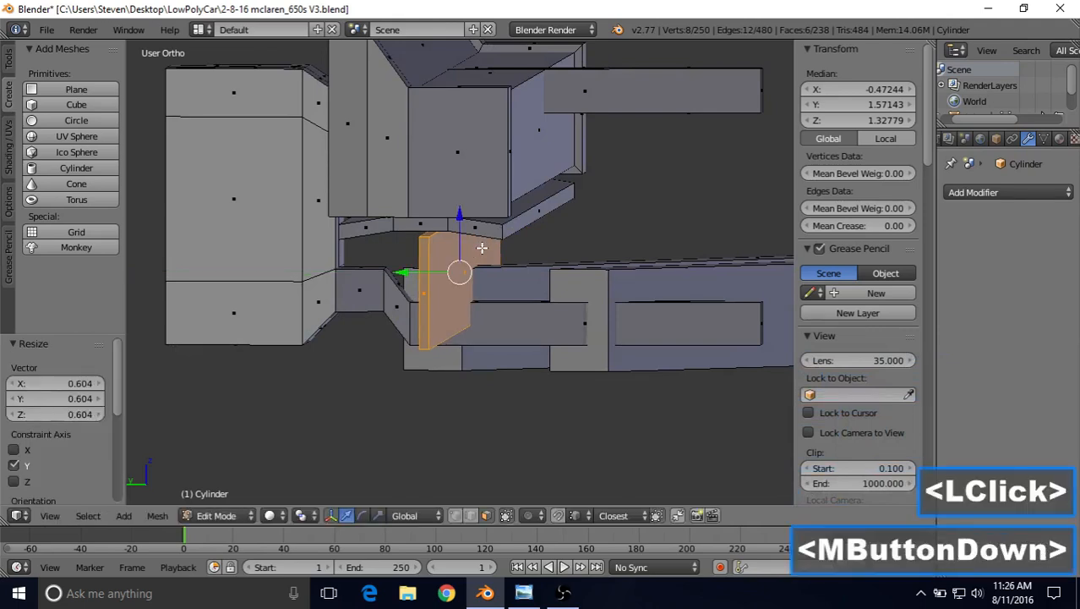
- Add one lengthwise loop cut around the upright strip and slide it up near the upper edge
{"action": "middle_click_drag", "start_coordinate": [481, 247], "coordinate": [482, 248]}
{"action": "right_click", "coordinate": [453, 288]}
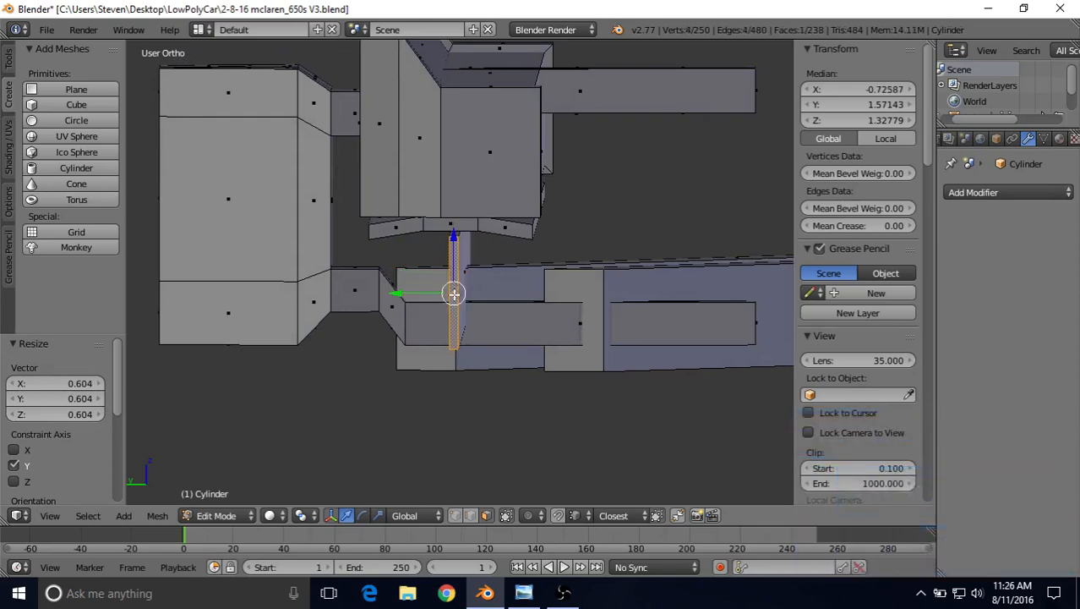
{"action": "key", "text": "KP_Decimal"}
{"action": "scroll", "coordinate": [449, 296], "scroll_direction": "down", "scroll_amount": 2}
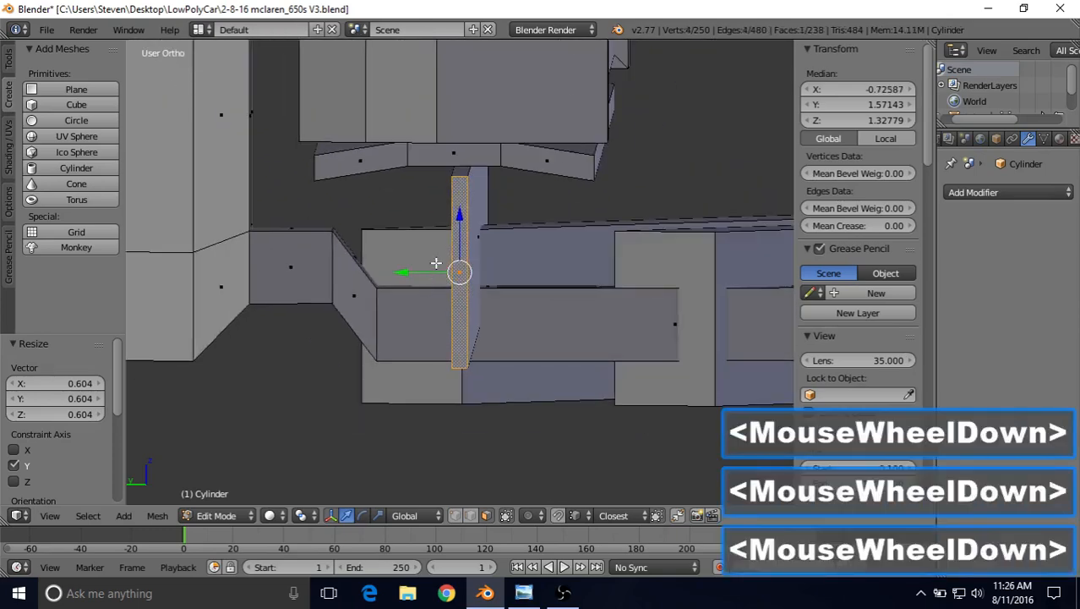
{"action": "scroll", "coordinate": [438, 250], "scroll_direction": "down", "scroll_amount": 1}
{"action": "middle_click_drag", "start_coordinate": [438, 250], "coordinate": [470, 239]}
{"action": "scroll", "coordinate": [441, 250], "scroll_direction": "down", "scroll_amount": 2}
{"action": "key", "text": "ctrl+r"}
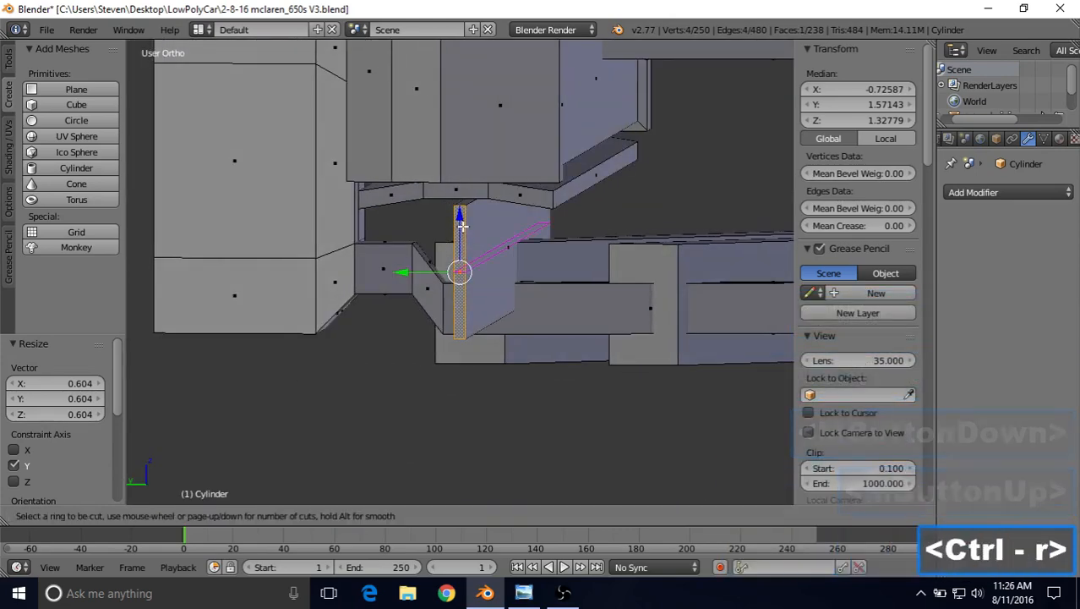
{"action": "left_click", "coordinate": [464, 223]}
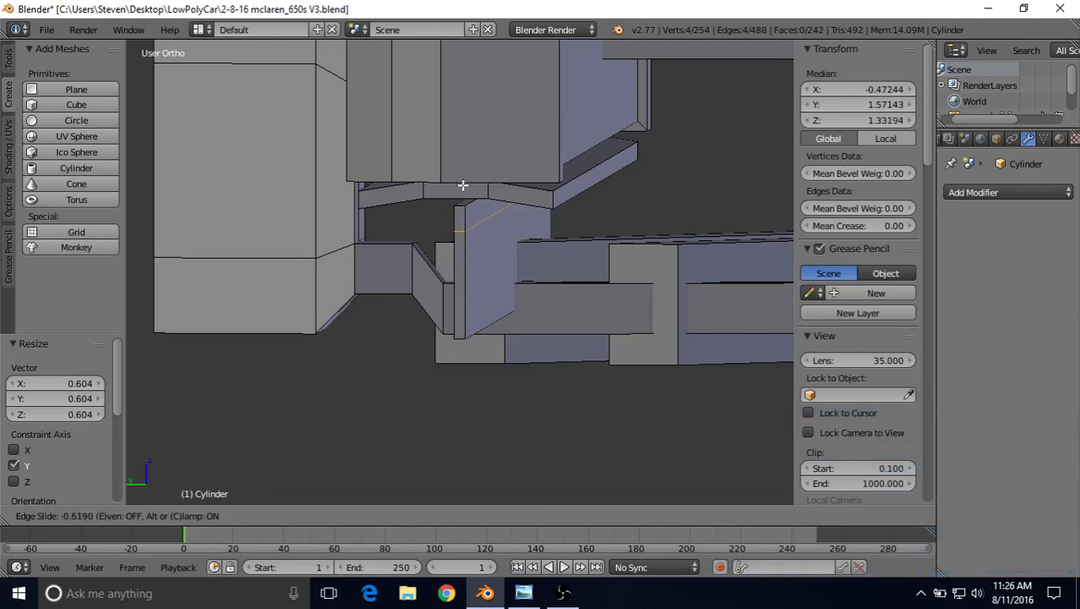
{"action": "left_click", "coordinate": [463, 184]}
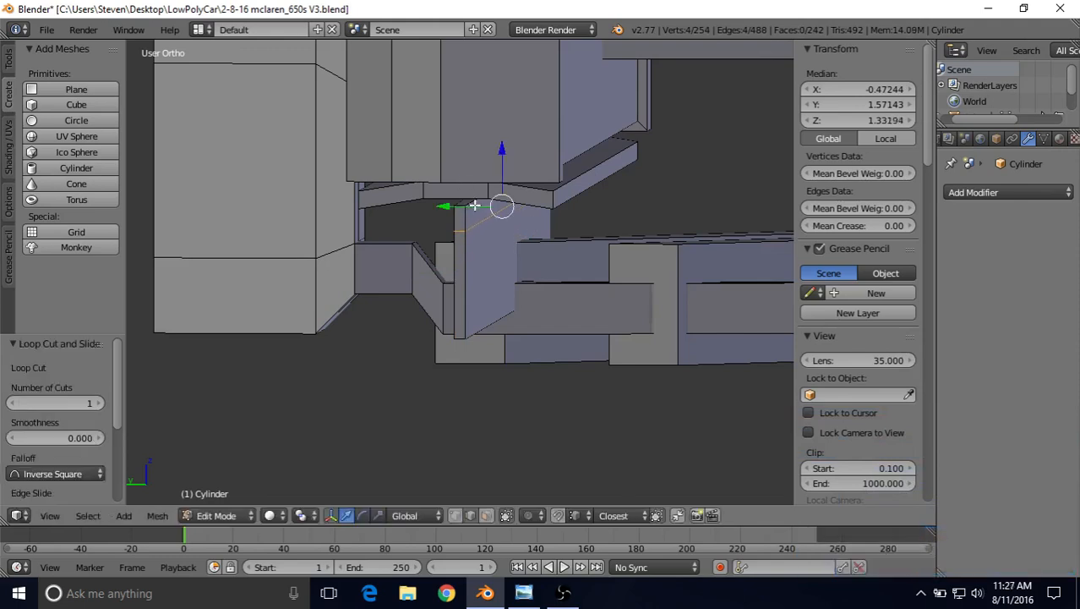
- Edge-slide the new lengthwise loop slightly down the upright strip, using a factor of -0.153
{"action": "key", "text": "g"}
{"action": "key", "text": "g"}
{"action": "left_click", "coordinate": [480, 240]}
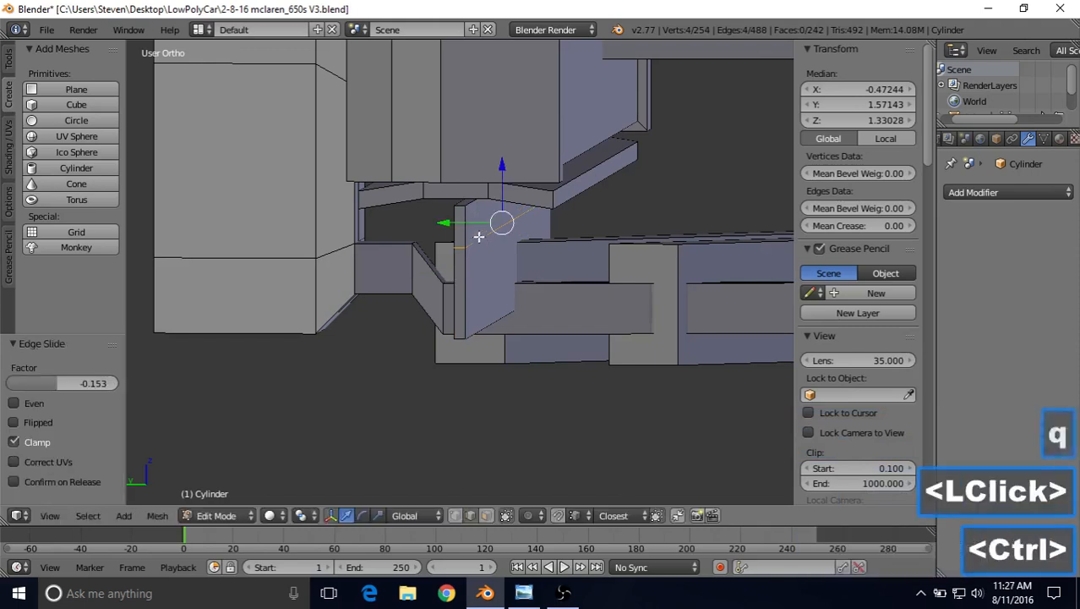
- Add one centred lengthwise loop cut between the upright strip's upper edge and its existing lengthwise loop
{"action": "key", "text": "ctrl+r"}
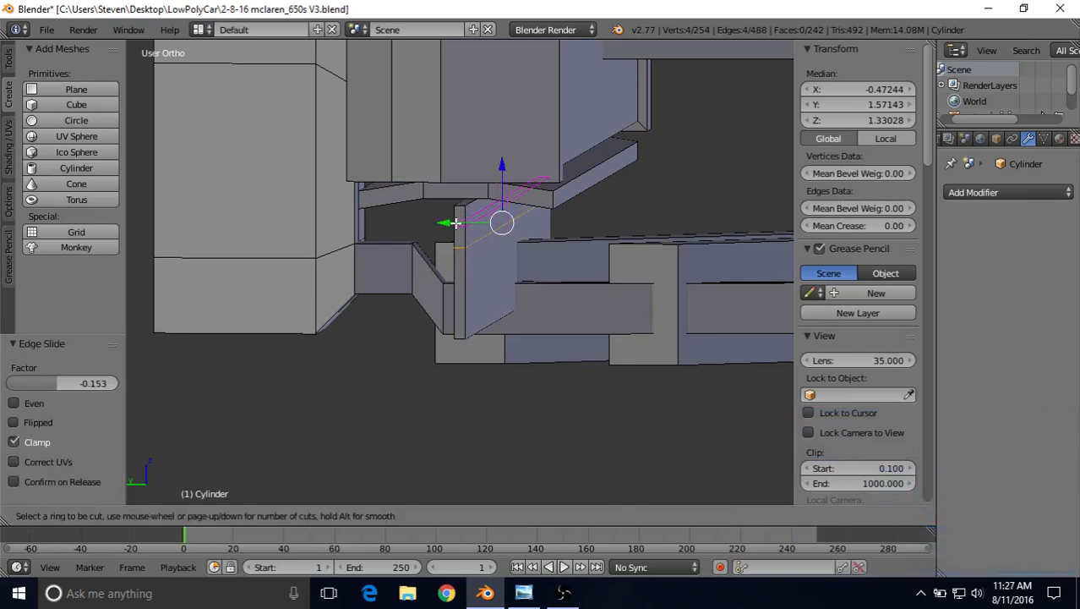
{"action": "left_click", "coordinate": [455, 224]}
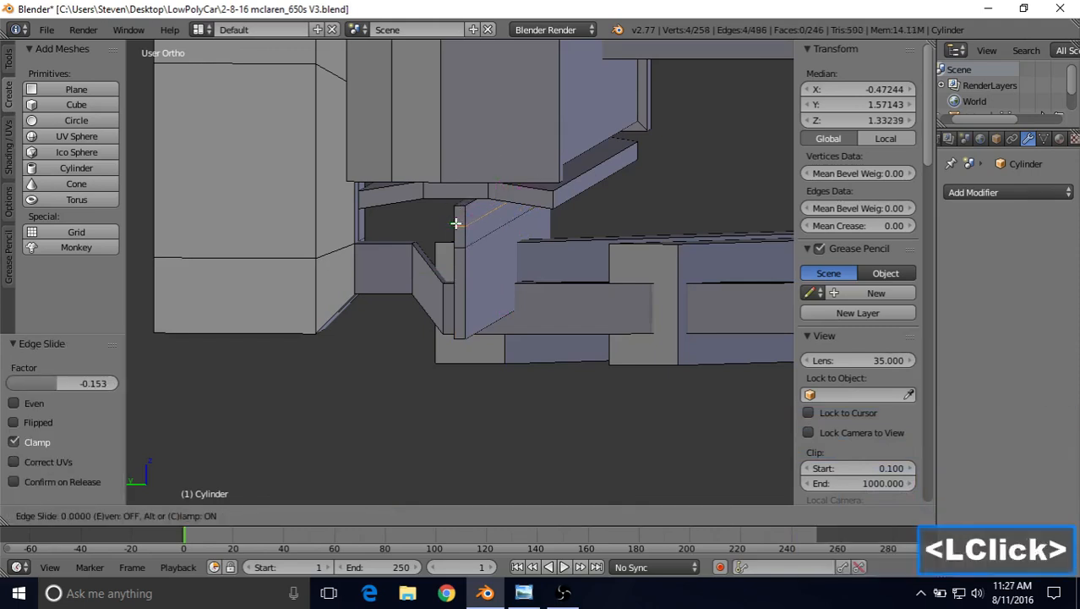
{"action": "right_click", "coordinate": [473, 212]}
- Select the top face of the upright strip and move it 0.002 along the Y axis to bend the upper edge sideways
{"action": "middle_click_drag", "start_coordinate": [480, 206], "coordinate": [487, 205]}
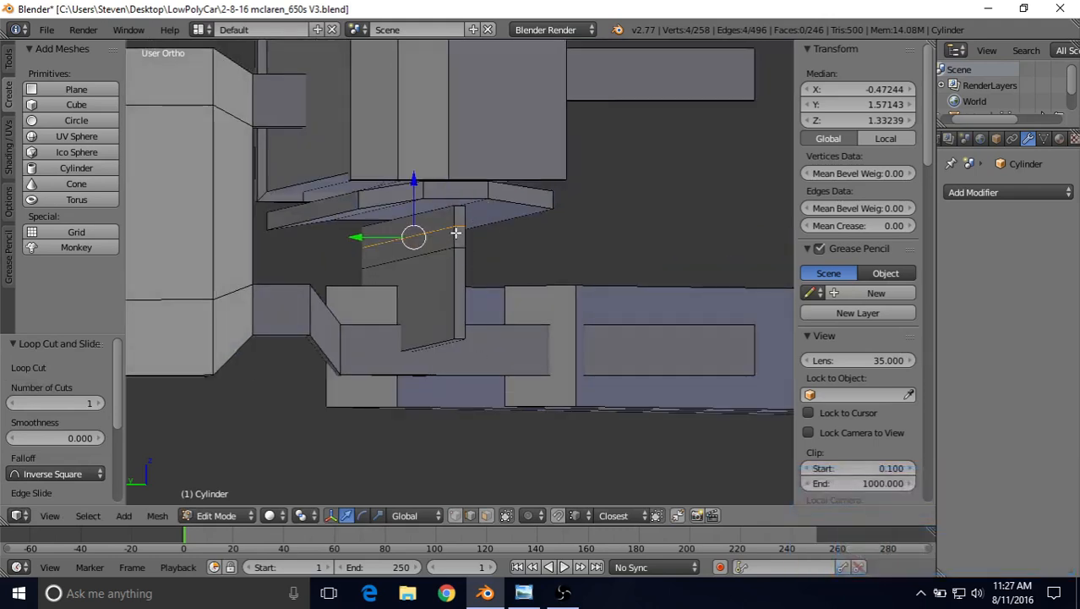
{"action": "right_click", "coordinate": [459, 208], "text": "alt"}
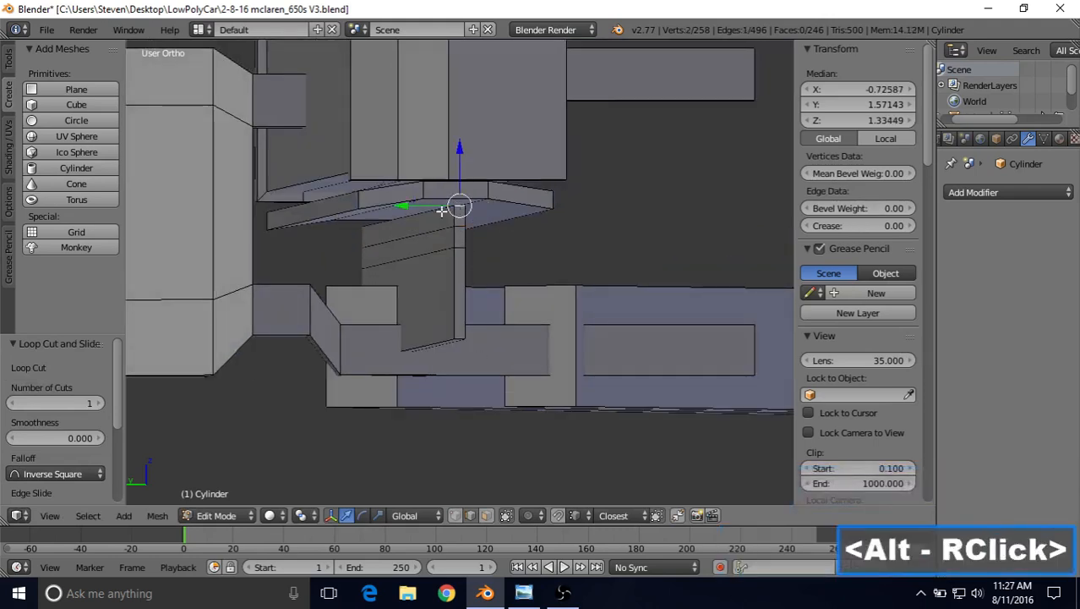
{"action": "right_click", "coordinate": [422, 224], "text": "alt"}
{"action": "middle_click_drag", "start_coordinate": [404, 230], "coordinate": [397, 233]}
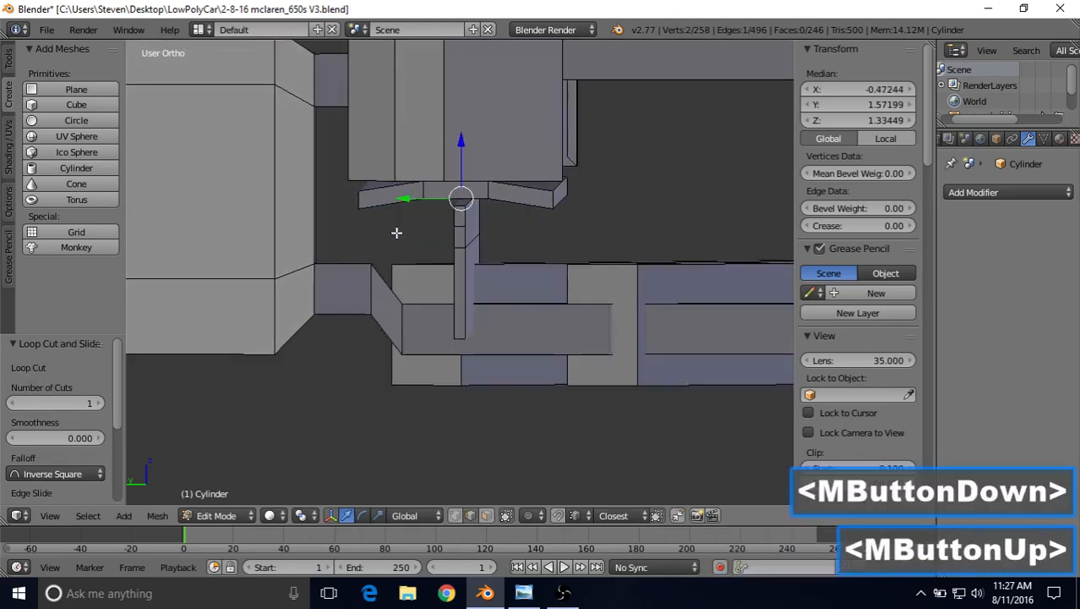
{"action": "left_click", "coordinate": [486, 515]}
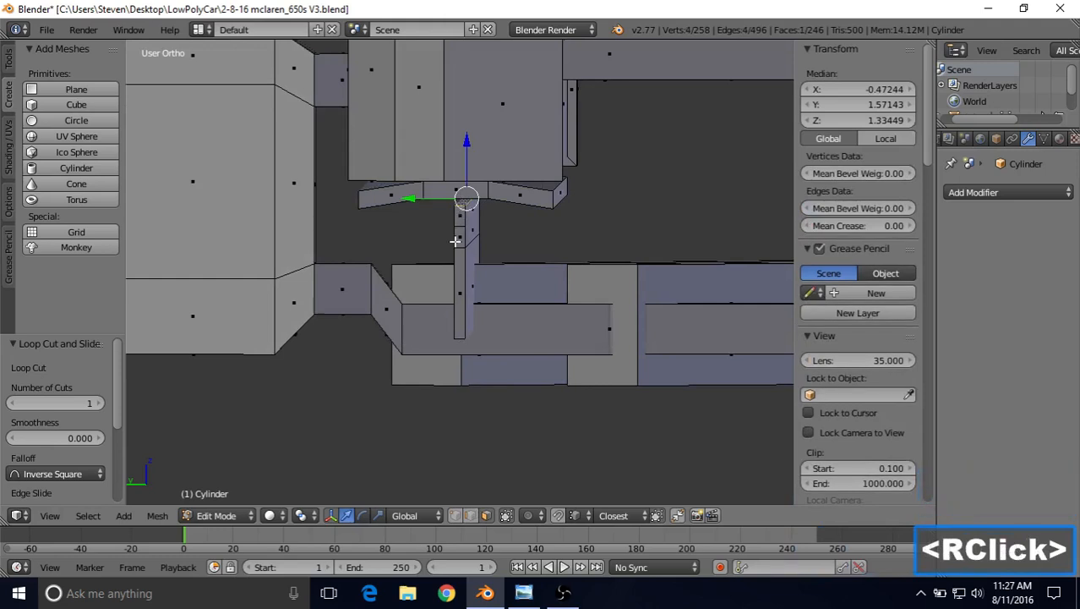
{"action": "left_click_drag", "start_coordinate": [409, 199], "coordinate": [409, 198]}
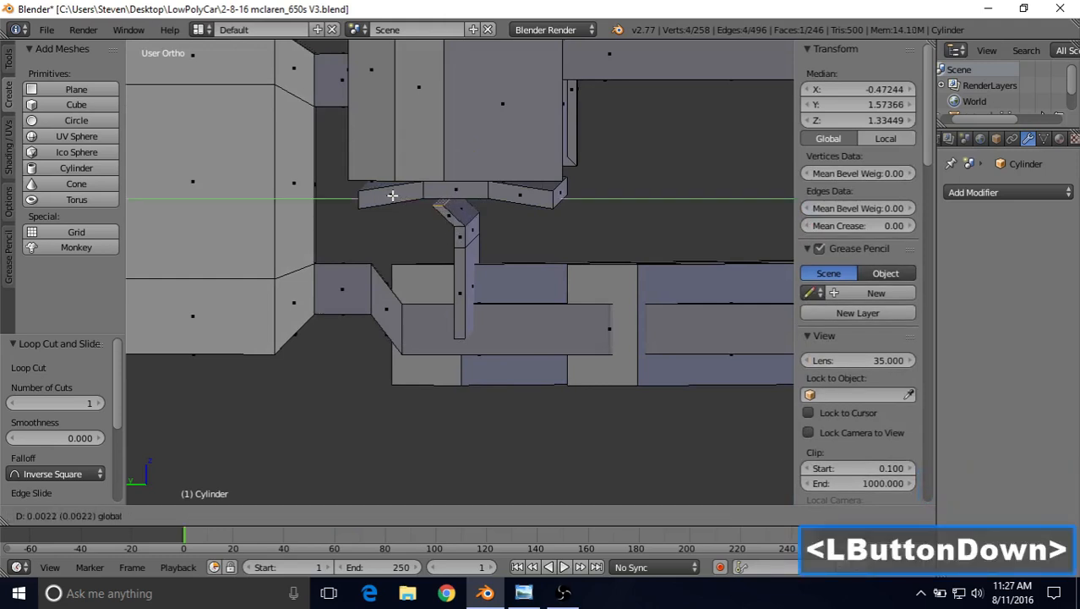
{"action": "left_click_drag", "start_coordinate": [393, 195], "coordinate": [392, 196]}
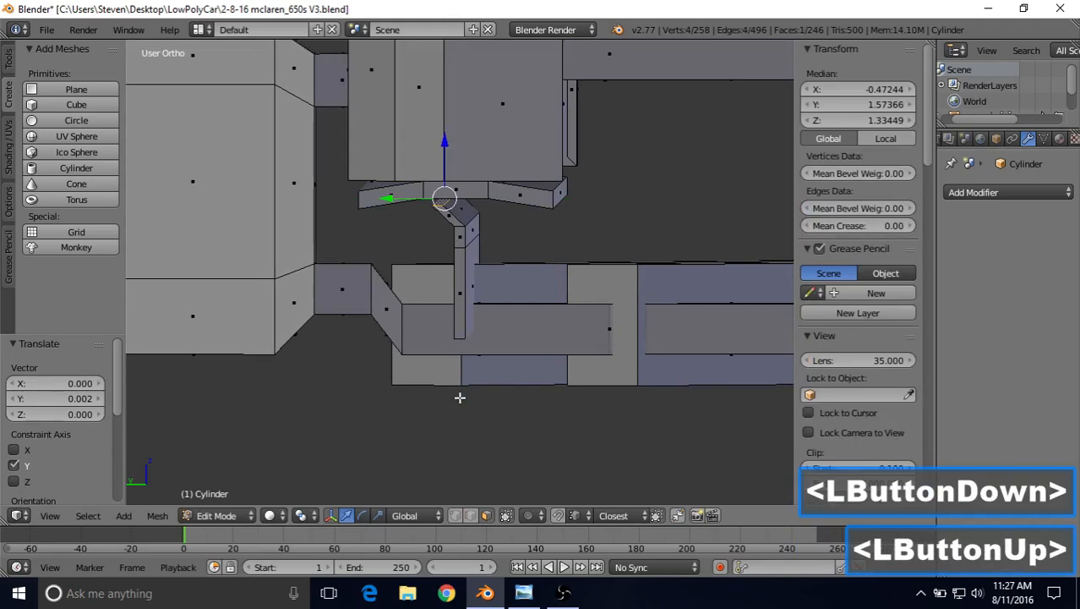
- Move the upper lengthwise loop of the upright strip 0.0006385 along Y and 0.000795 up along Z to smooth the bend
{"action": "left_click", "coordinate": [456, 516]}
{"action": "middle_click_drag", "start_coordinate": [458, 215], "coordinate": [439, 221]}
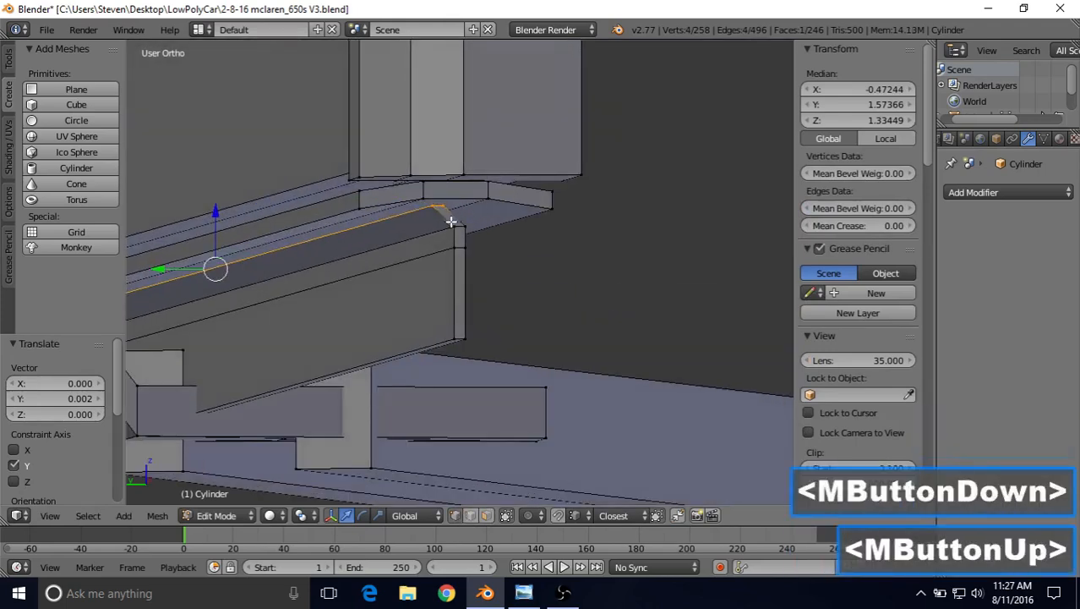
{"action": "right_click", "coordinate": [433, 232], "text": "alt"}
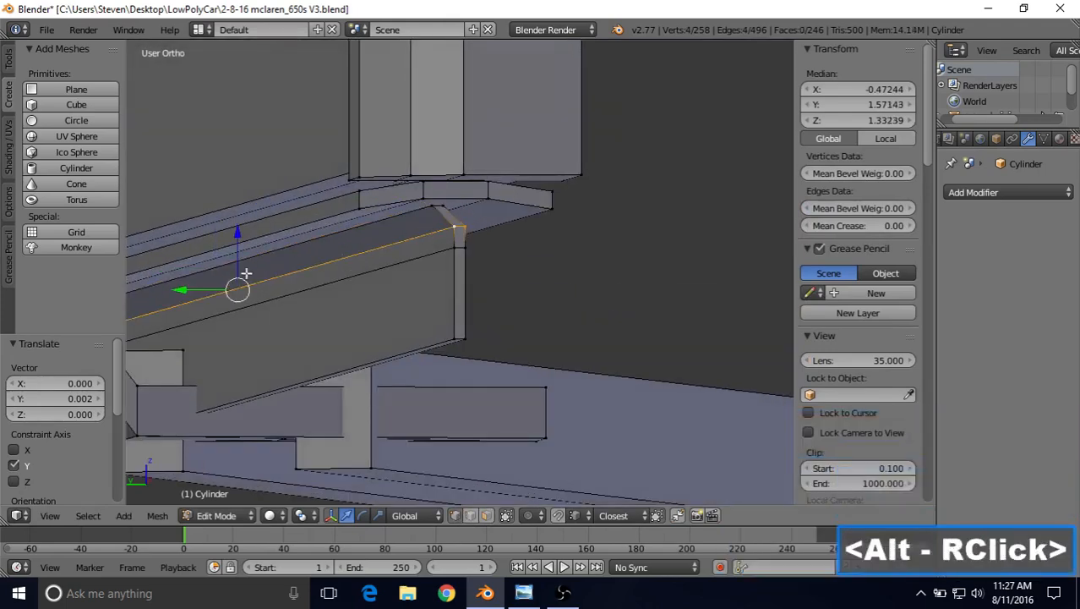
{"action": "left_click_drag", "start_coordinate": [184, 290], "coordinate": [182, 291]}
{"action": "middle_click_drag", "start_coordinate": [368, 237], "coordinate": [355, 240]}
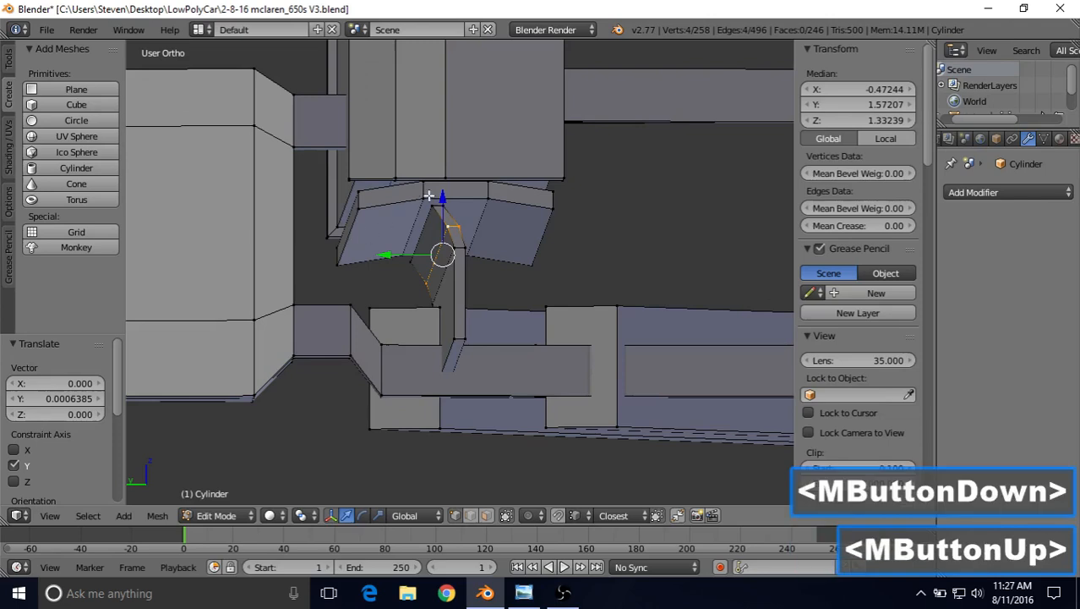
{"action": "left_click_drag", "start_coordinate": [442, 193], "coordinate": [446, 183]}
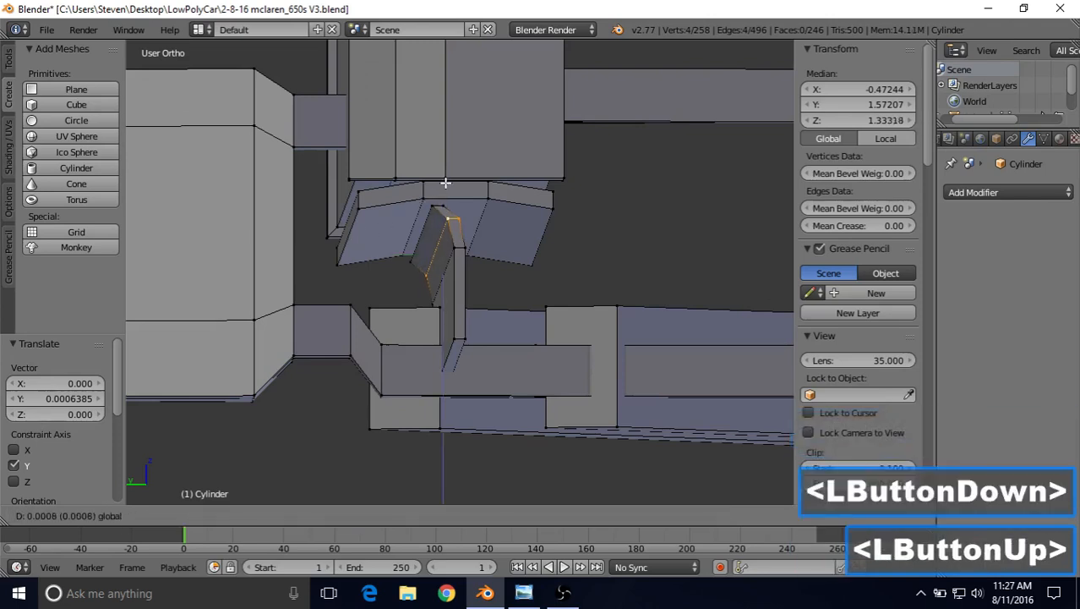
- Select the lower lengthwise loop and the near bottom edge of the upright strip and raise them 0.001 along the Z axis
{"action": "key", "text": "alt"}
{"action": "right_click", "coordinate": [460, 246], "text": "alt"}
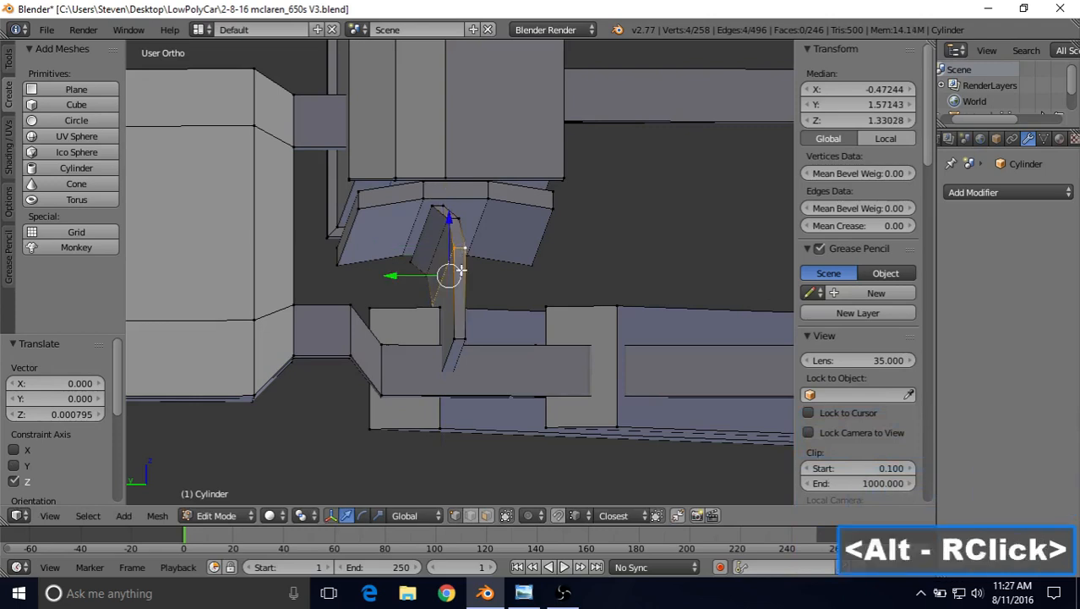
{"action": "right_click", "coordinate": [459, 338], "text": "alt+shift"}
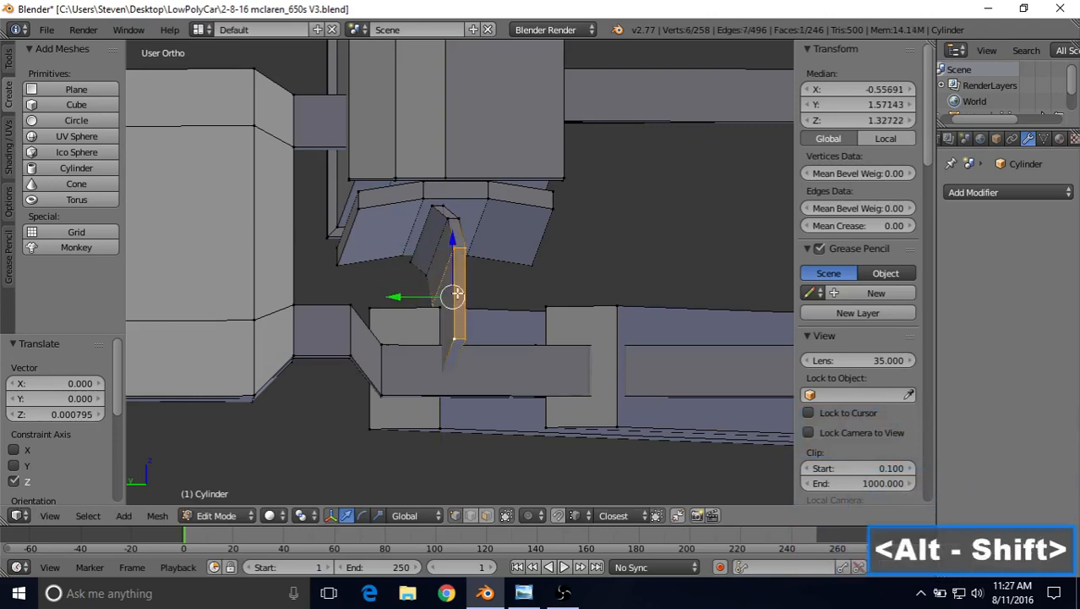
{"action": "left_click_drag", "start_coordinate": [454, 240], "coordinate": [453, 226]}
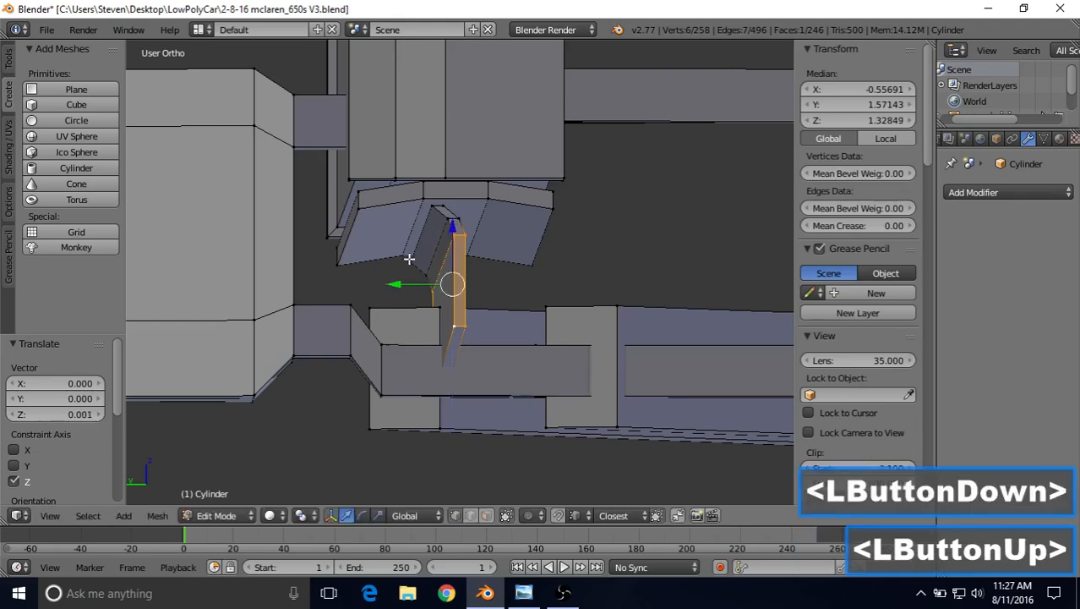
{"action": "middle_click_drag", "start_coordinate": [409, 258], "coordinate": [404, 265]}
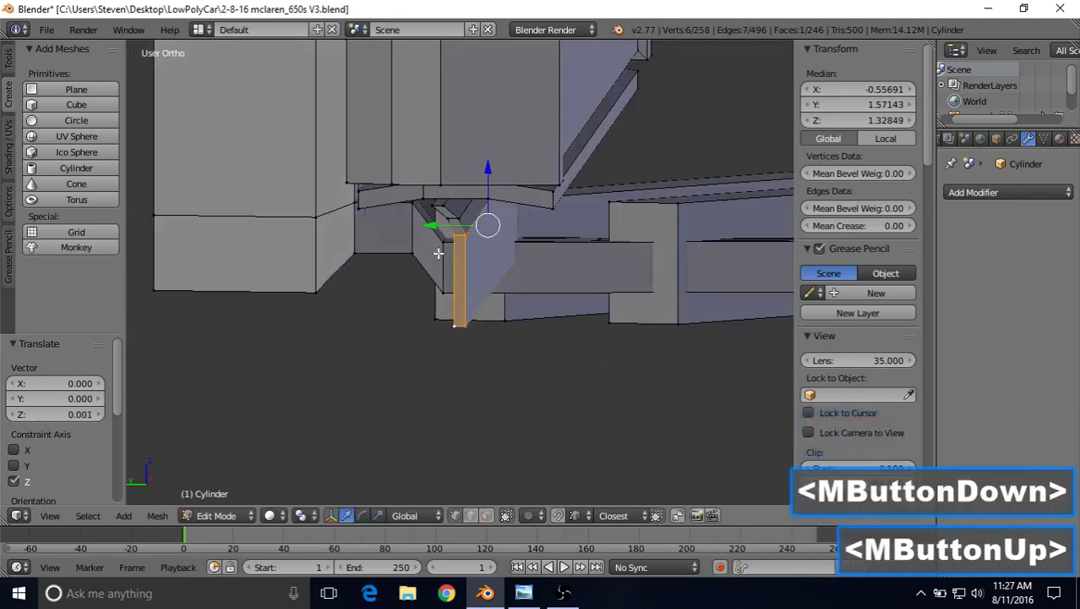
- Select the long bottom face of the upright strip and raise it 0.002 along the Z axis to shorten the strip
{"action": "key", "text": "Tab"}
{"action": "scroll", "coordinate": [437, 252], "scroll_direction": "down", "scroll_amount": 5}
{"action": "mouse_move", "coordinate": [452, 233]}
{"action": "middle_mouse_down"}
{"action": "mouse_move", "coordinate": [456, 210]}
{"action": "mouse_move", "coordinate": [419, 229]}
{"action": "mouse_move", "coordinate": [315, 230]}
{"action": "mouse_move", "coordinate": [461, 226]}
{"action": "middle_mouse_up"}
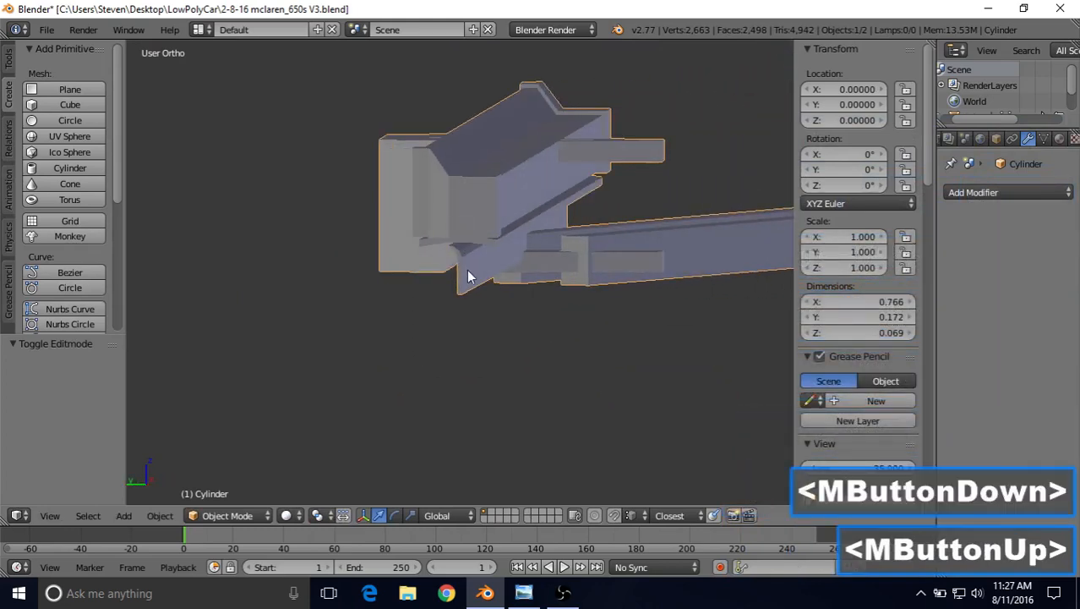
{"action": "scroll", "coordinate": [469, 276], "scroll_direction": "up", "scroll_amount": 3}
{"action": "key", "text": "Tab"}
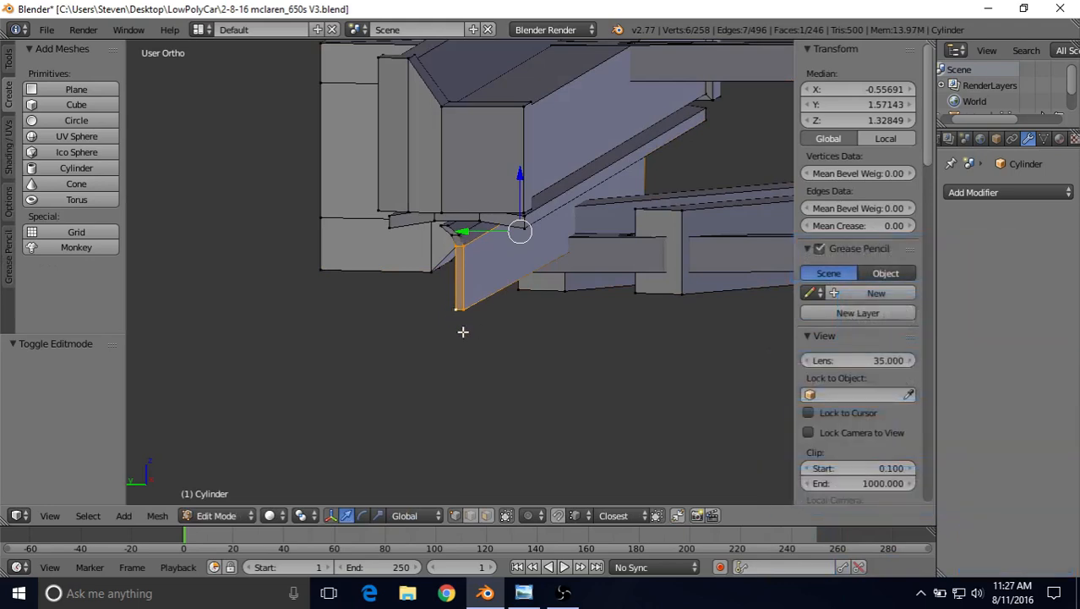
{"action": "middle_click_drag", "start_coordinate": [489, 309], "coordinate": [490, 284]}
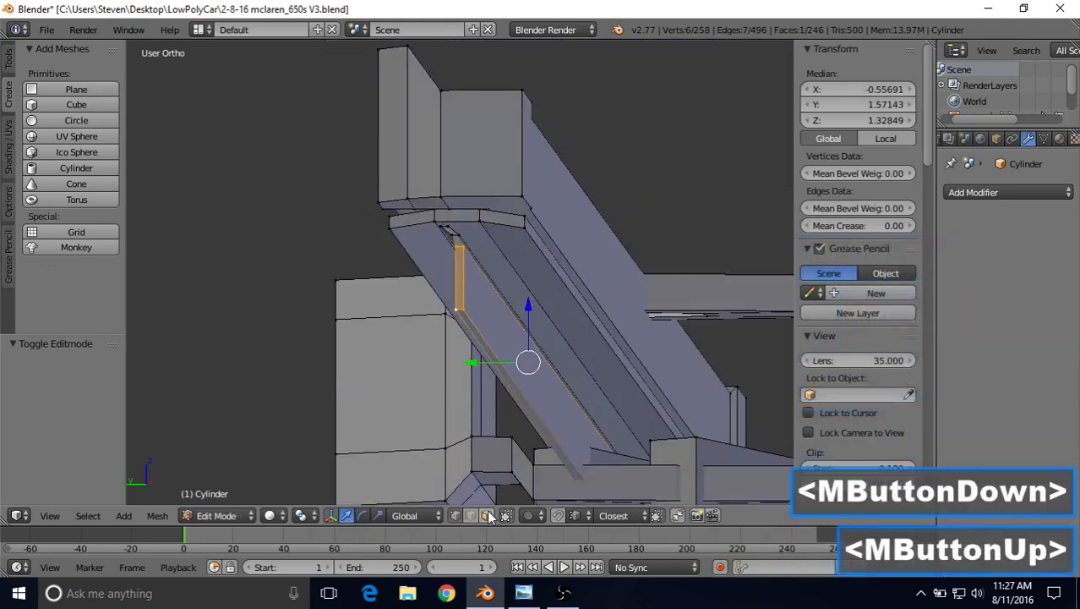
{"action": "left_click", "coordinate": [487, 515]}
{"action": "right_click", "coordinate": [499, 366]}
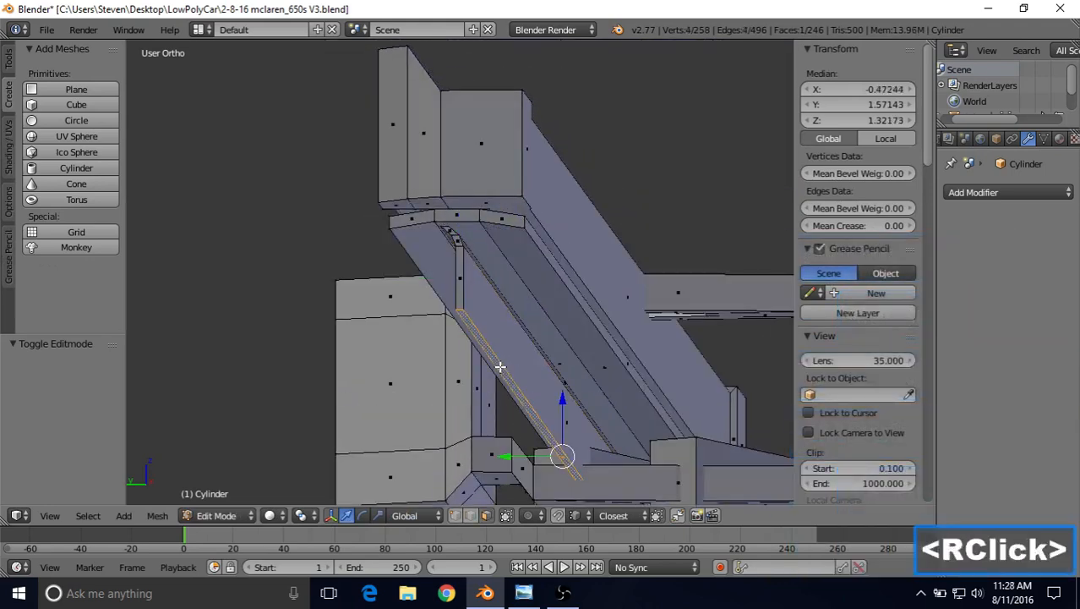
{"action": "left_click_drag", "start_coordinate": [561, 399], "coordinate": [569, 391]}
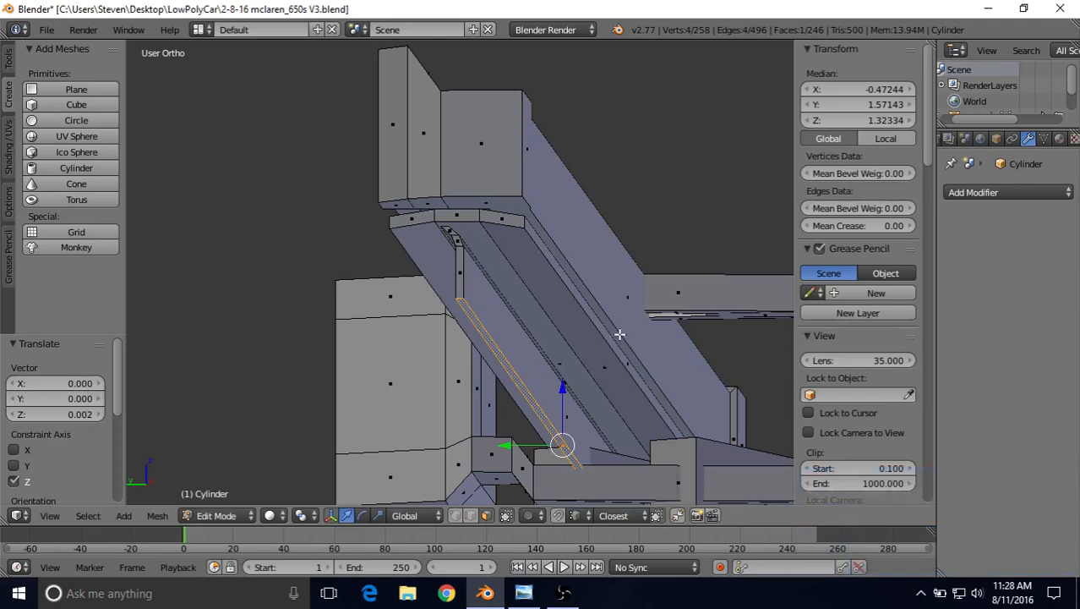
- Select all geometry linked to the flat strip directly beneath the blade and narrow it by scaling along the Y axis
{"action": "right_click", "coordinate": [624, 362]}
{"action": "mouse_move", "coordinate": [470, 240]}
{"action": "middle_mouse_down"}
{"action": "mouse_move", "coordinate": [487, 243]}
{"action": "mouse_move", "coordinate": [467, 245]}
{"action": "middle_mouse_up"}
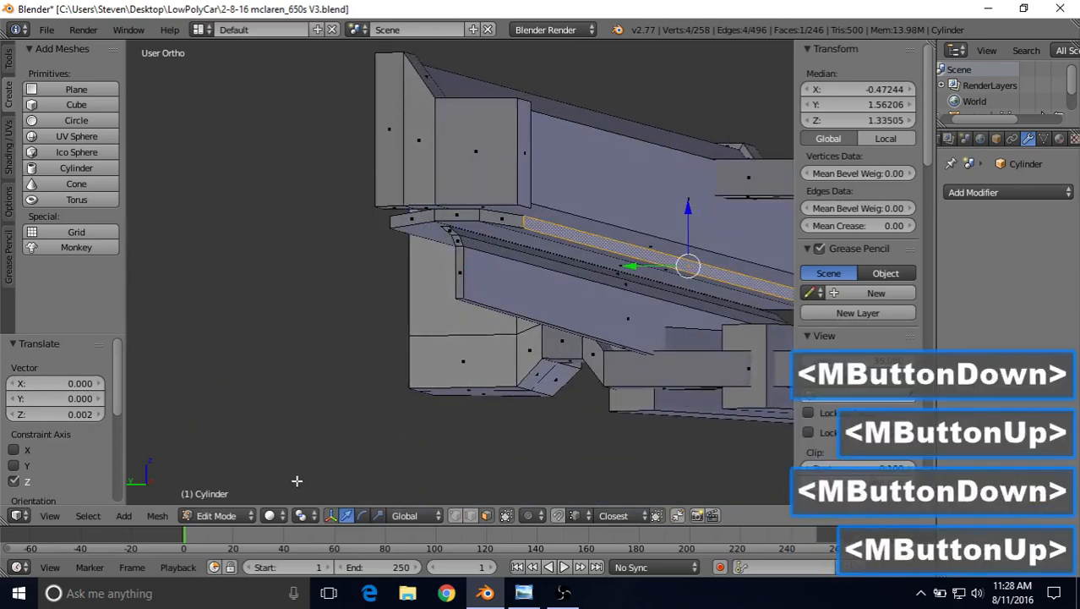
{"action": "left_click", "coordinate": [81, 515]}
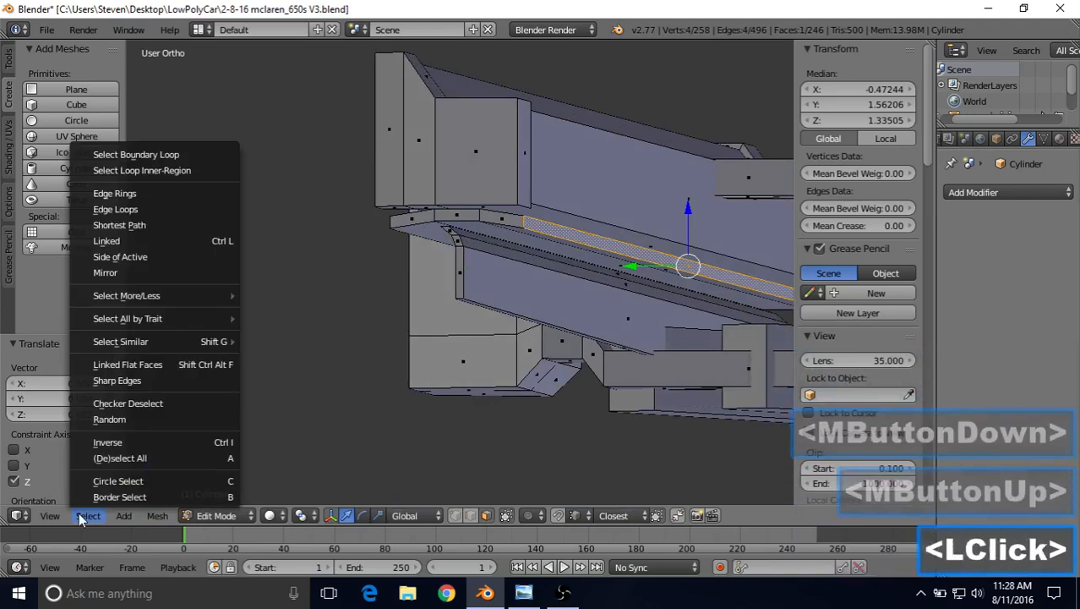
{"action": "left_click", "coordinate": [175, 242]}
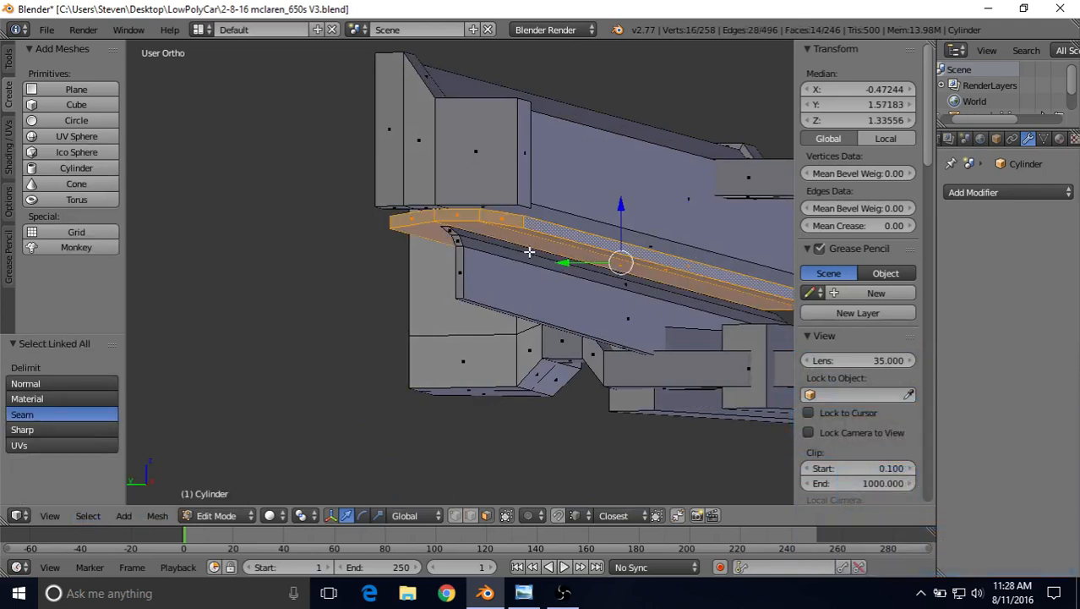
{"action": "key", "text": "s"}
{"action": "key", "text": "y"}
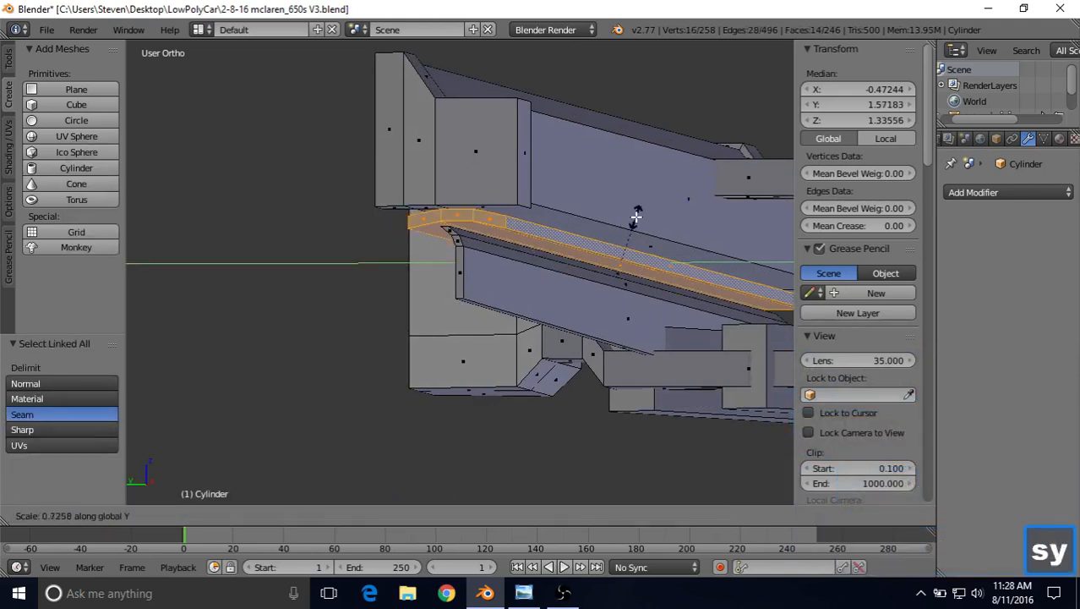
{"action": "left_click", "coordinate": [643, 218]}
{"action": "key", "text": "Tab"}
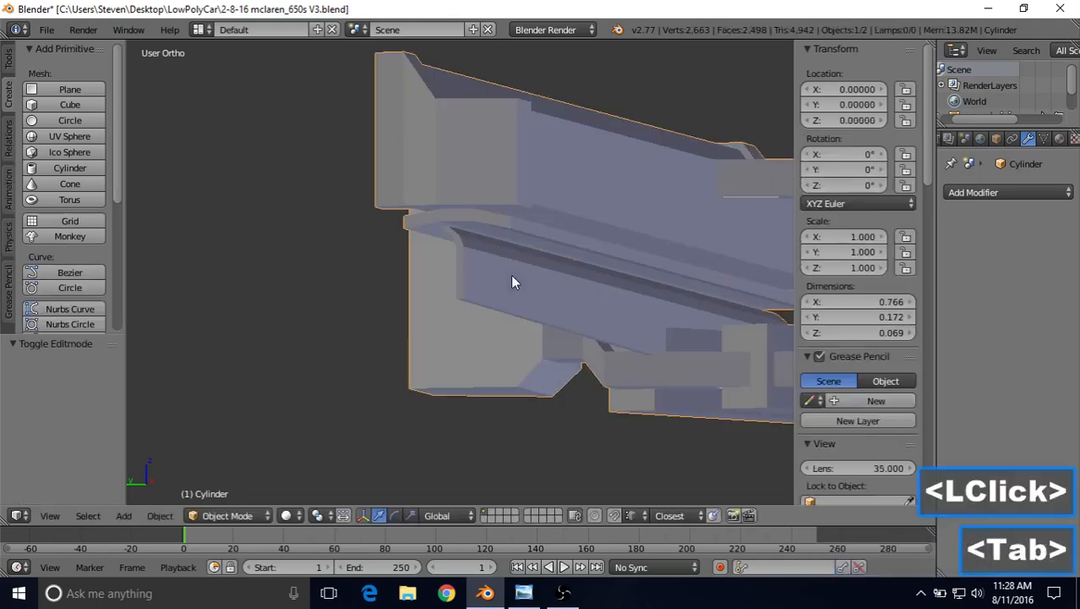
- Select the flat strip and the bent upright strip completely and raise both 0.0006927 along Z towards the blade
{"action": "scroll", "coordinate": [499, 300], "scroll_direction": "down", "scroll_amount": 2}
{"action": "middle_click_drag", "start_coordinate": [494, 298], "coordinate": [548, 248]}
{"action": "scroll", "coordinate": [472, 274], "scroll_direction": "down", "scroll_amount": 6}
{"action": "scroll", "coordinate": [483, 280], "scroll_direction": "down", "scroll_amount": 1}
{"action": "scroll", "coordinate": [548, 249], "scroll_direction": "up", "scroll_amount": 9}
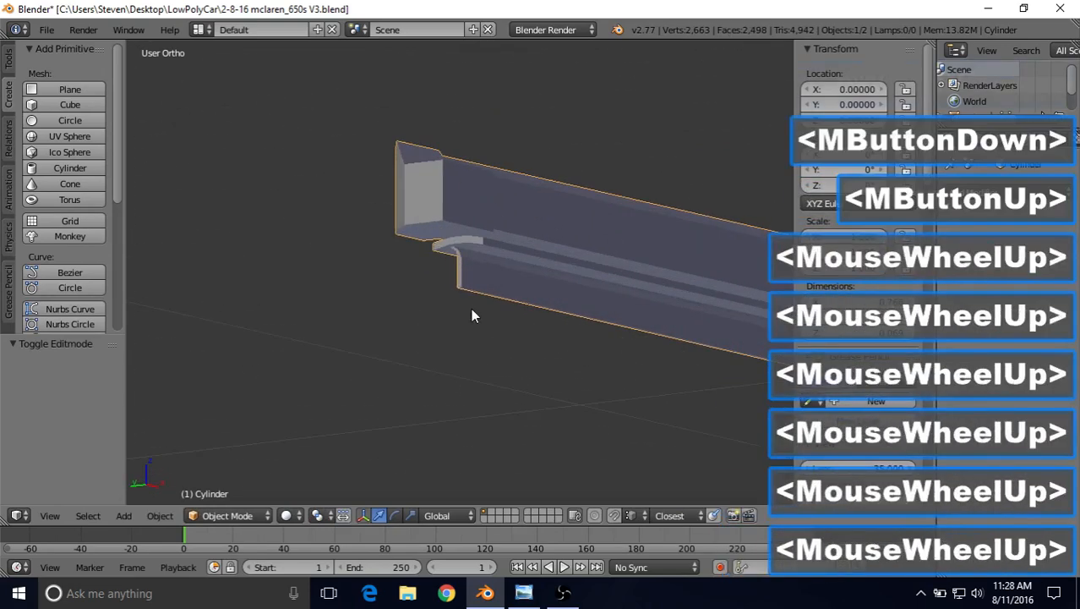
{"action": "middle_click_drag", "start_coordinate": [473, 282], "coordinate": [536, 282]}
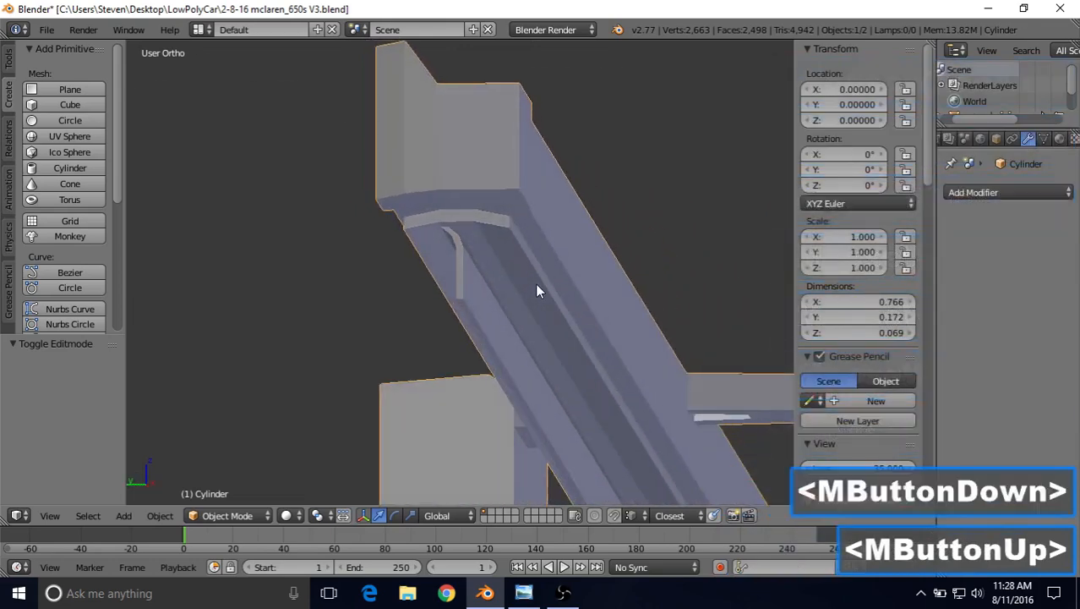
{"action": "key", "text": "Tab"}
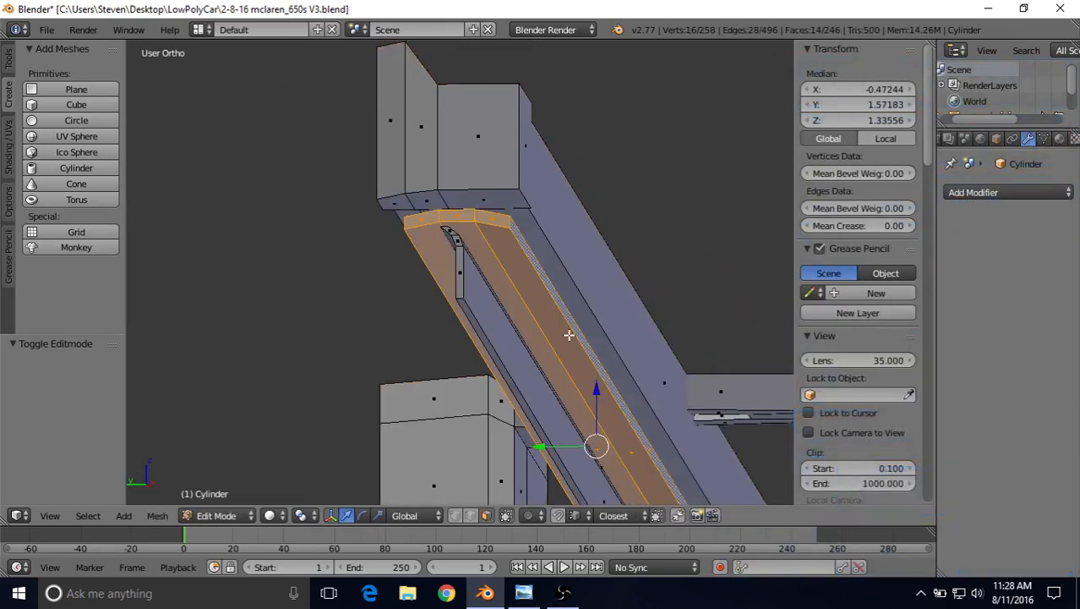
{"action": "right_click", "coordinate": [460, 270], "text": "shift"}
{"action": "left_click", "coordinate": [88, 515]}
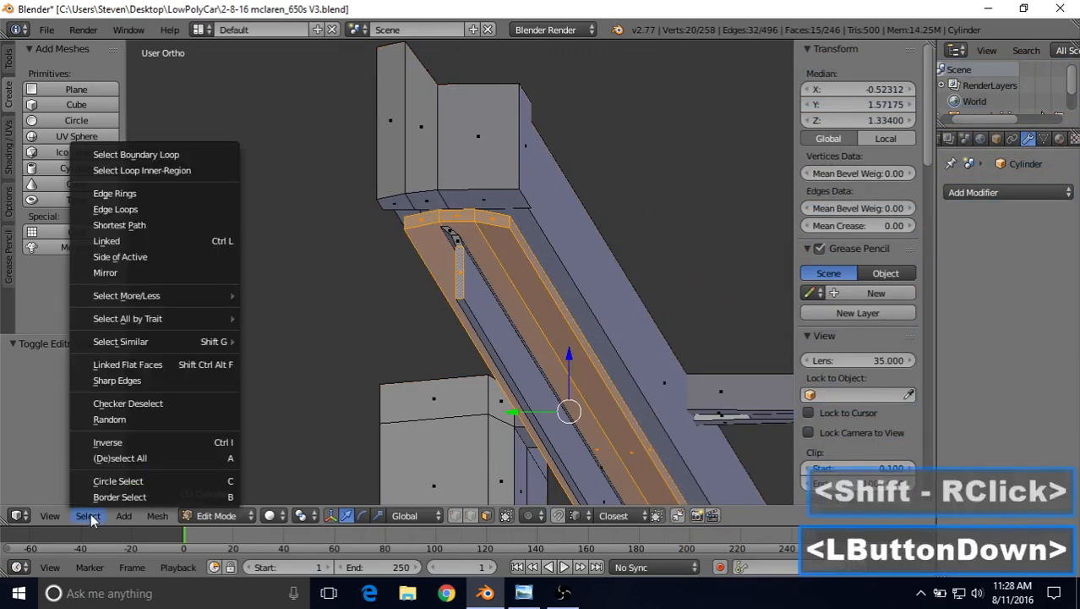
{"action": "left_click", "coordinate": [176, 242]}
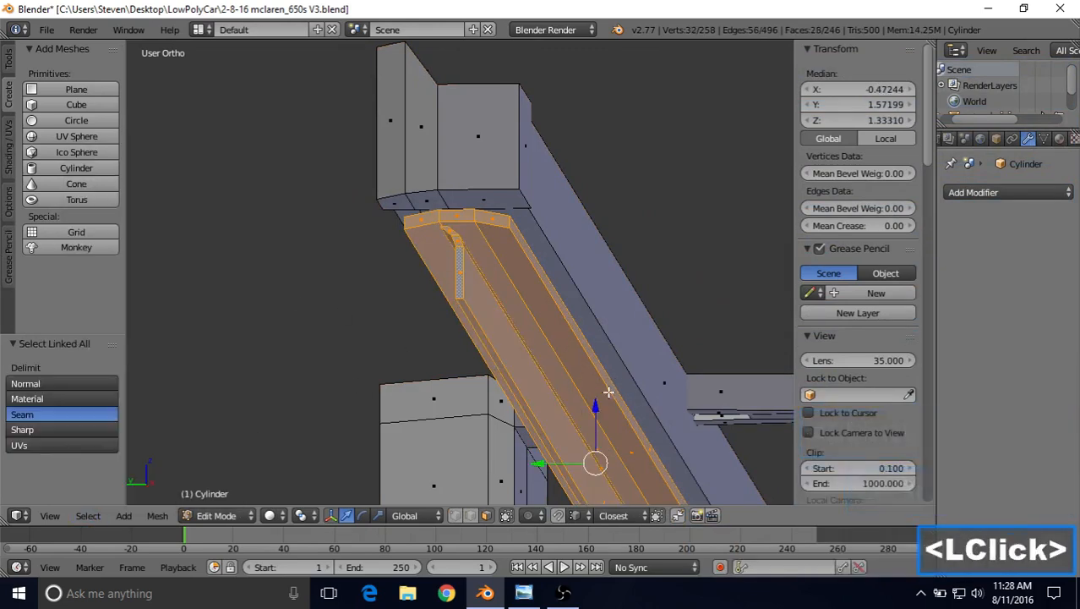
{"action": "left_click_drag", "start_coordinate": [595, 406], "coordinate": [596, 400]}
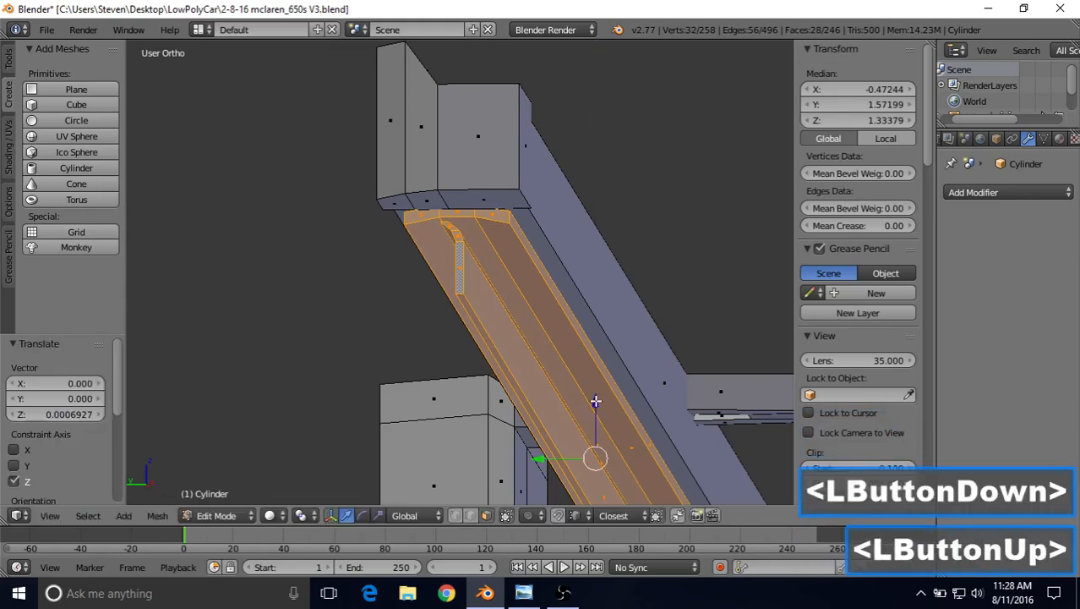
- Examine the fit of the flat and upright strips beneath the wiper blade from several angles in Object Mode
{"action": "scroll", "coordinate": [522, 298], "scroll_direction": "down", "scroll_amount": 2}
{"action": "middle_click_drag", "start_coordinate": [522, 299], "coordinate": [372, 298]}
{"action": "scroll", "coordinate": [372, 299], "scroll_direction": "down", "scroll_amount": 1}
{"action": "scroll", "coordinate": [505, 266], "scroll_direction": "down", "scroll_amount": 3}
{"action": "middle_click_drag", "start_coordinate": [505, 266], "coordinate": [593, 277]}
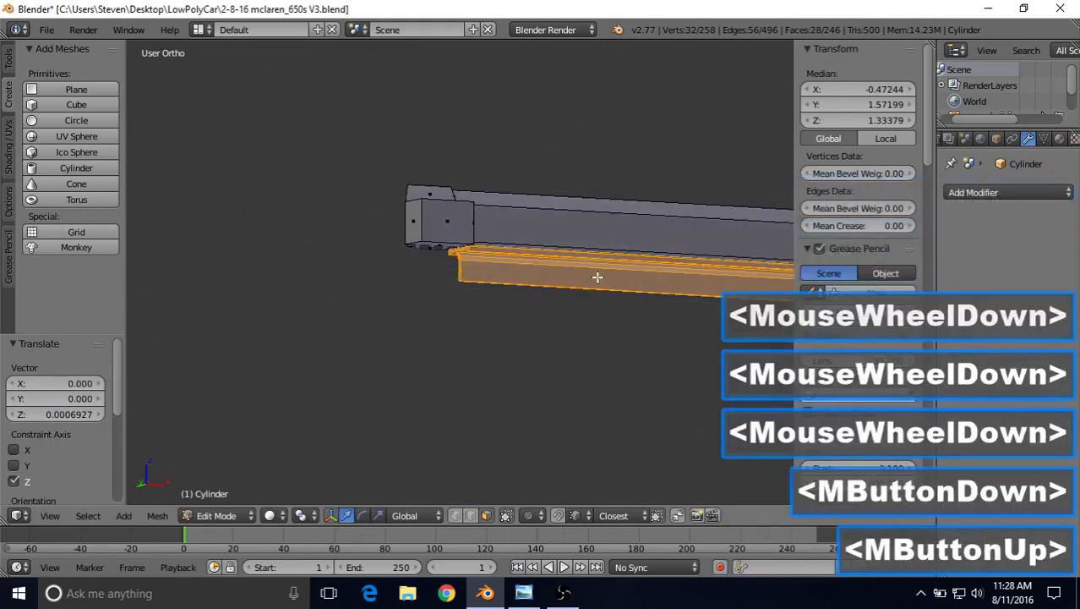
{"action": "key", "text": "Tab"}
{"action": "scroll", "coordinate": [484, 317], "scroll_direction": "down", "scroll_amount": 1}
{"action": "middle_click_drag", "start_coordinate": [485, 317], "coordinate": [590, 280]}
{"action": "scroll", "coordinate": [470, 302], "scroll_direction": "up", "scroll_amount": 7}
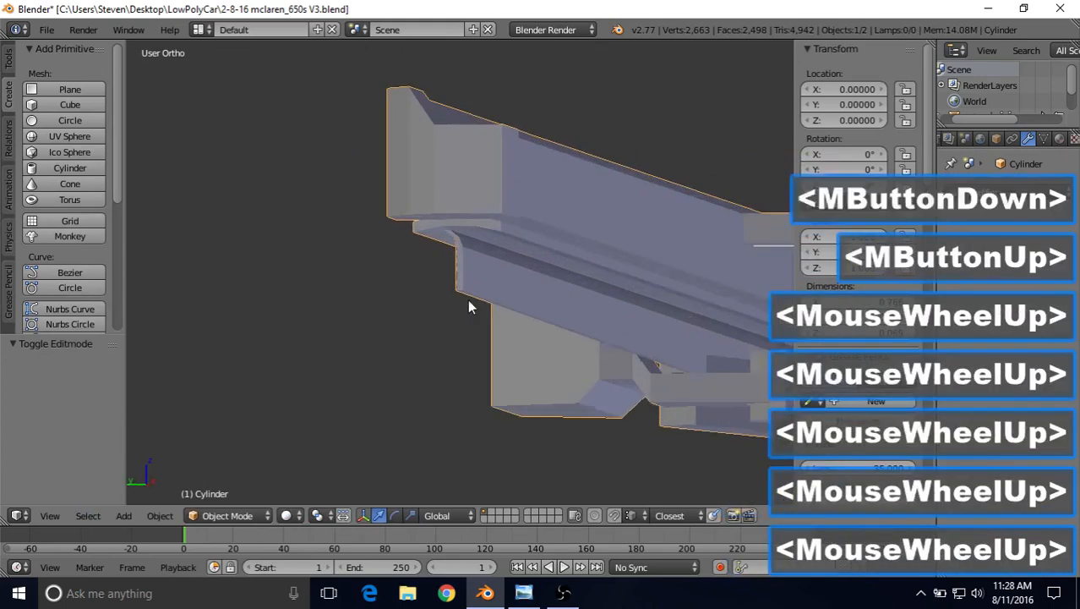
{"action": "middle_click_drag", "start_coordinate": [470, 298], "coordinate": [483, 291]}
{"action": "key", "text": "Tab"}
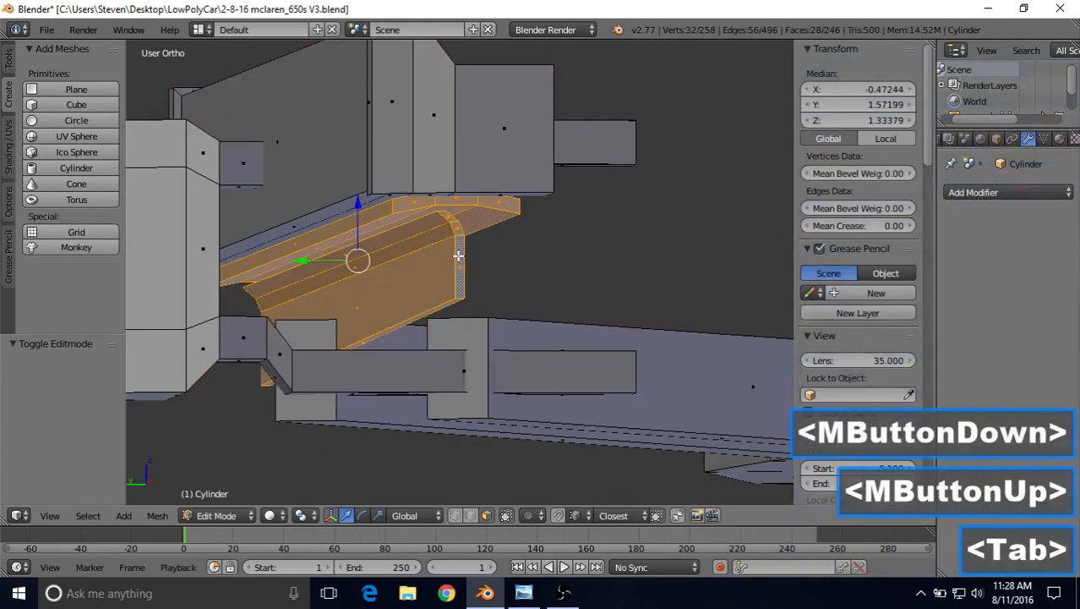
- Select all geometry linked to the upright strip and nudge it slightly along the Z axis beneath the flat strip
{"action": "right_click", "coordinate": [461, 260]}
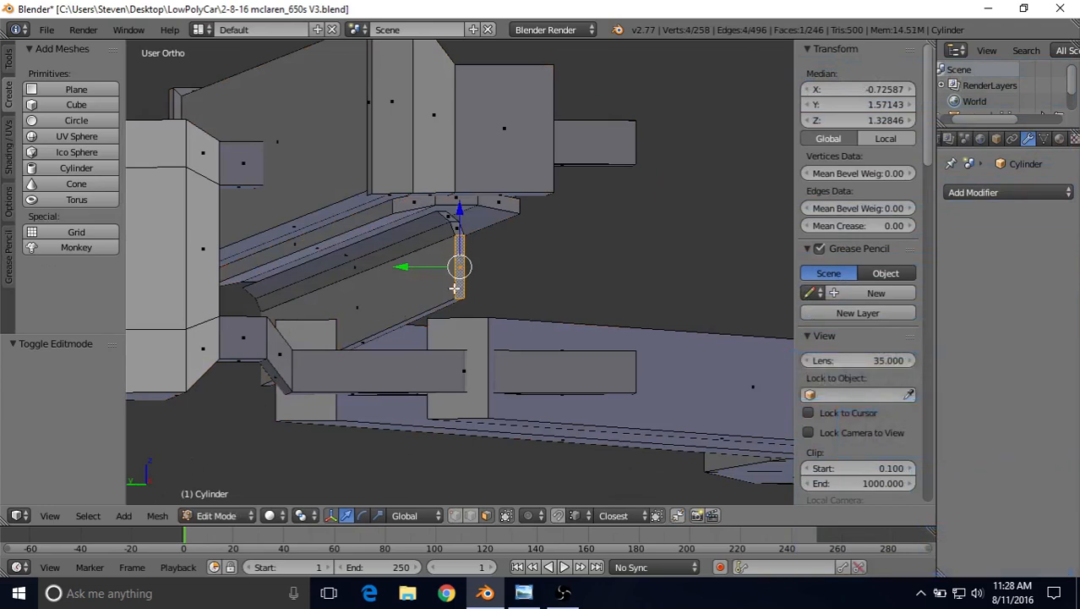
{"action": "left_click", "coordinate": [88, 514]}
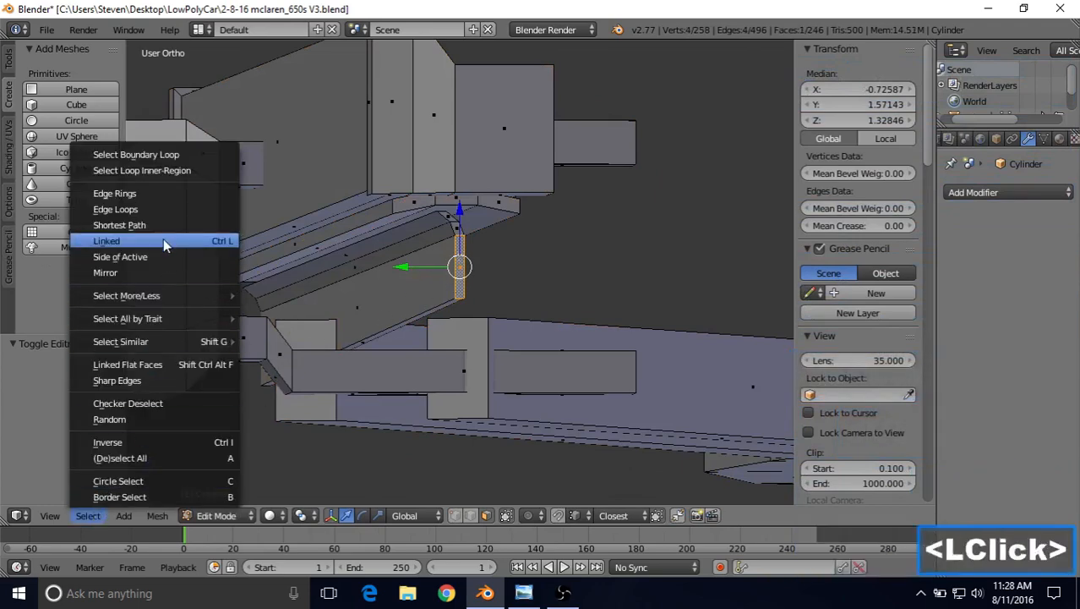
{"action": "left_click", "coordinate": [106, 240]}
{"action": "left_click_drag", "start_coordinate": [357, 213], "coordinate": [355, 212]}
- Examine the whole wiper, including the blade, strips and arms, in Object Mode
{"action": "key", "text": "Tab"}
{"action": "scroll", "coordinate": [419, 288], "scroll_direction": "down", "scroll_amount": 5}
{"action": "middle_click_drag", "start_coordinate": [418, 288], "coordinate": [376, 317]}
{"action": "scroll", "coordinate": [498, 305], "scroll_direction": "down", "scroll_amount": 5}
{"action": "middle_click_drag", "start_coordinate": [376, 317], "coordinate": [440, 287]}
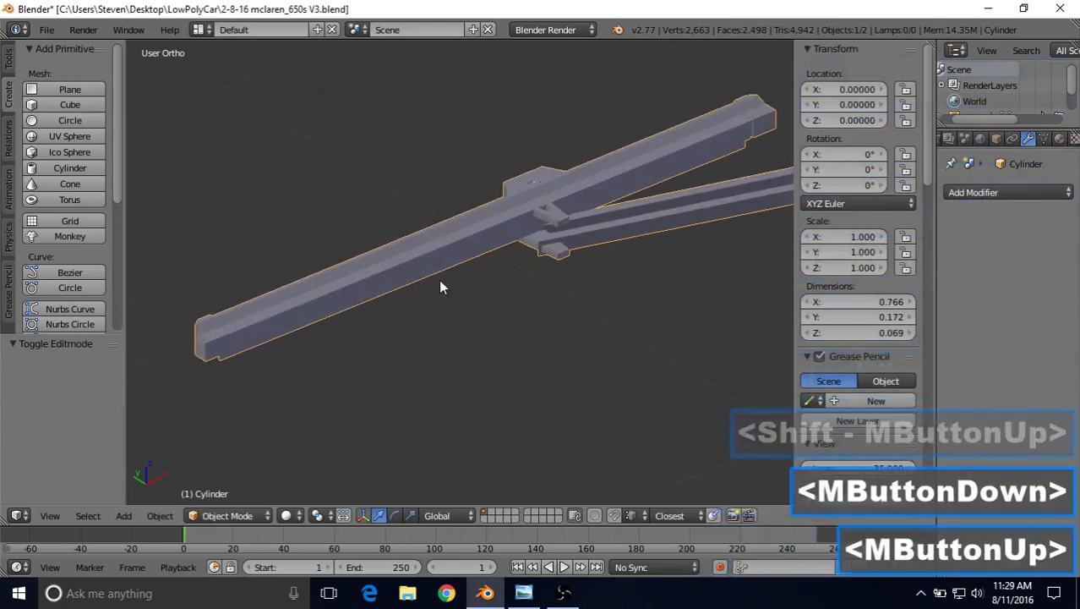
{"action": "scroll", "coordinate": [438, 280], "scroll_direction": "down", "scroll_amount": 3}
{"action": "middle_click", "coordinate": [464, 257]}
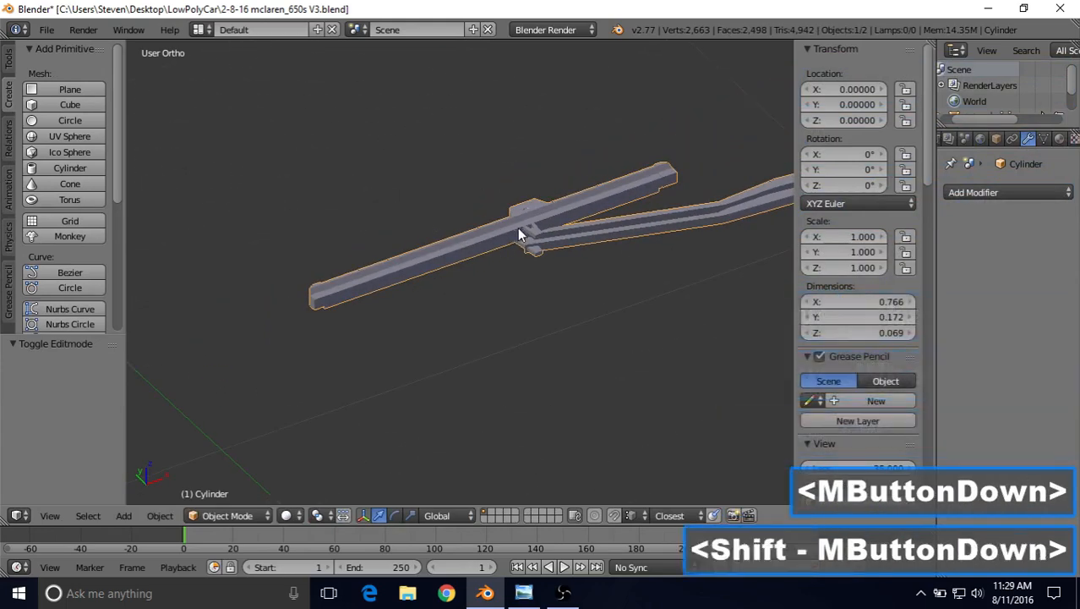
{"action": "middle_click_drag", "start_coordinate": [517, 229], "coordinate": [380, 266], "text": "shift"}
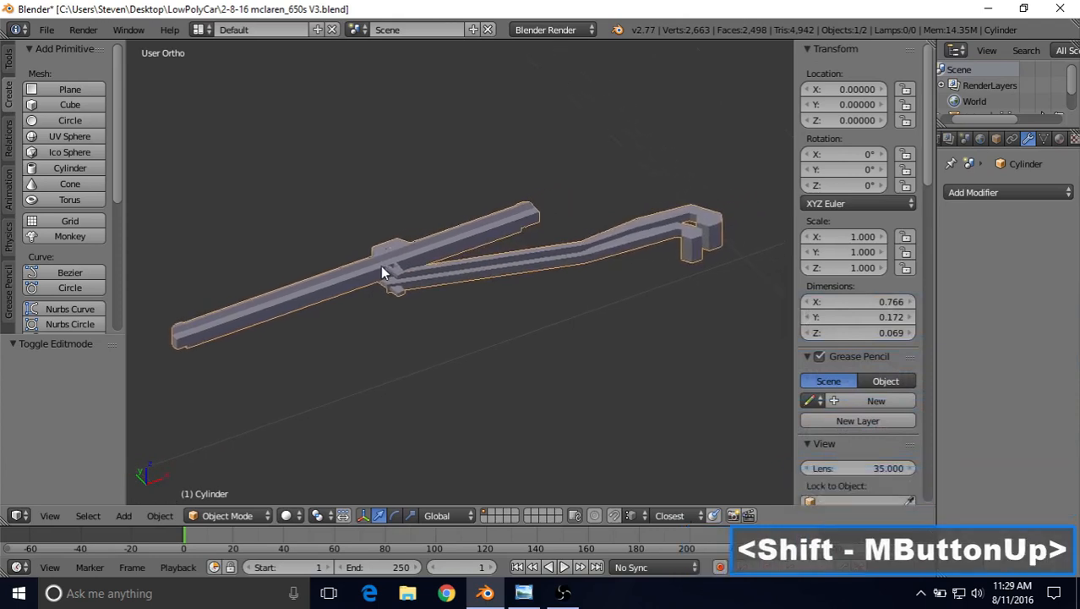
- In Edit Mode, select the entire blade with both strips in wireframe top view and move them 0.026 along the Y axis
{"action": "key", "text": "Tab"}
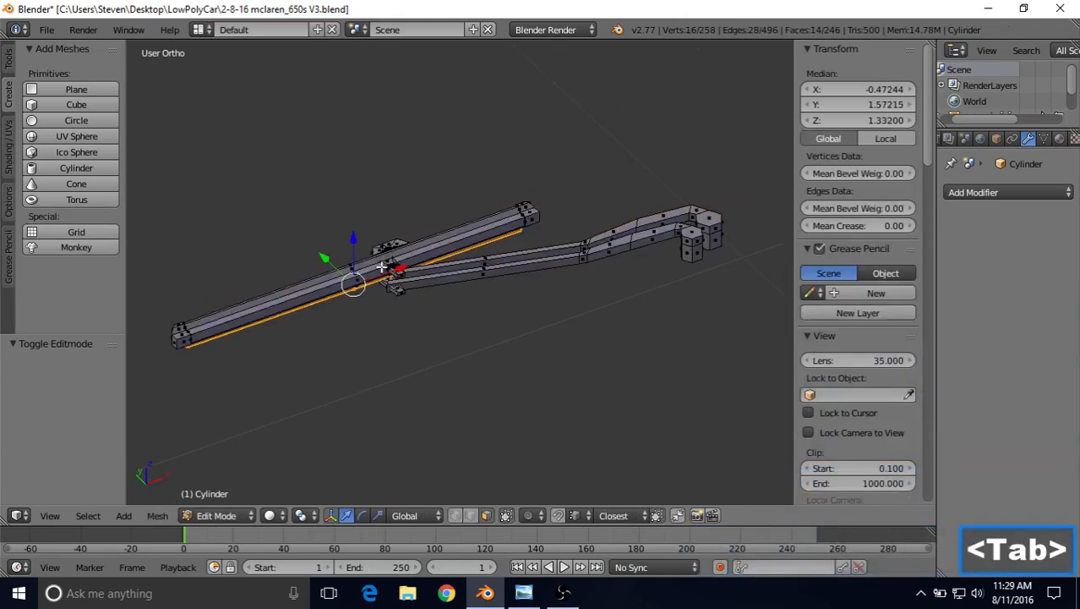
{"action": "middle_click_drag", "start_coordinate": [382, 267], "coordinate": [313, 320]}
{"action": "left_click", "coordinate": [457, 515]}
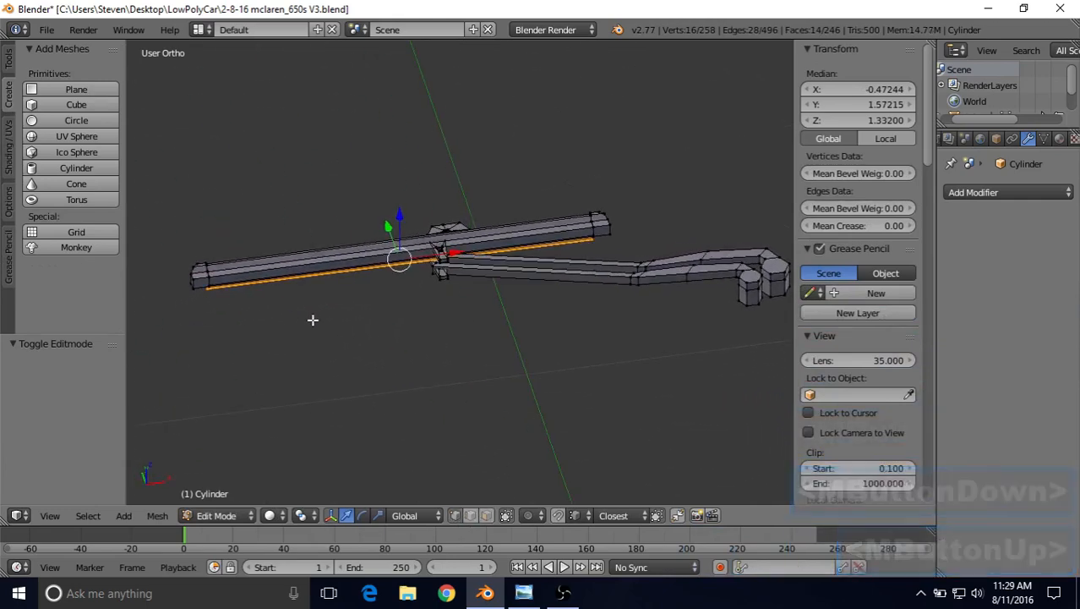
{"action": "key", "text": "7"}
{"action": "middle_click_drag", "start_coordinate": [398, 158], "coordinate": [467, 302], "text": "shift"}
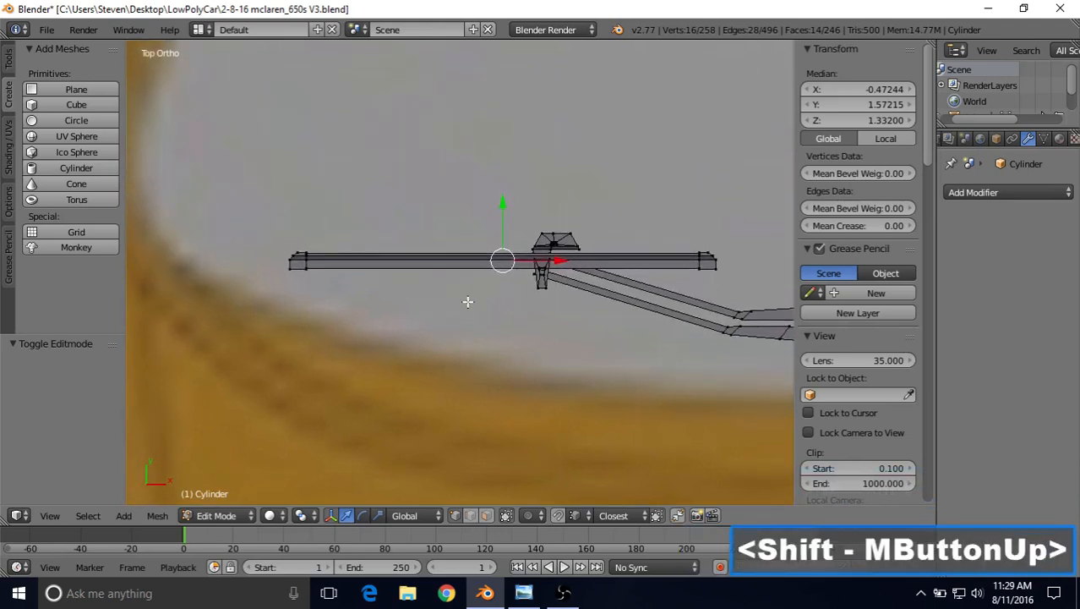
{"action": "key", "text": "z"}
{"action": "key", "text": "b"}
{"action": "right_click", "coordinate": [272, 223]}
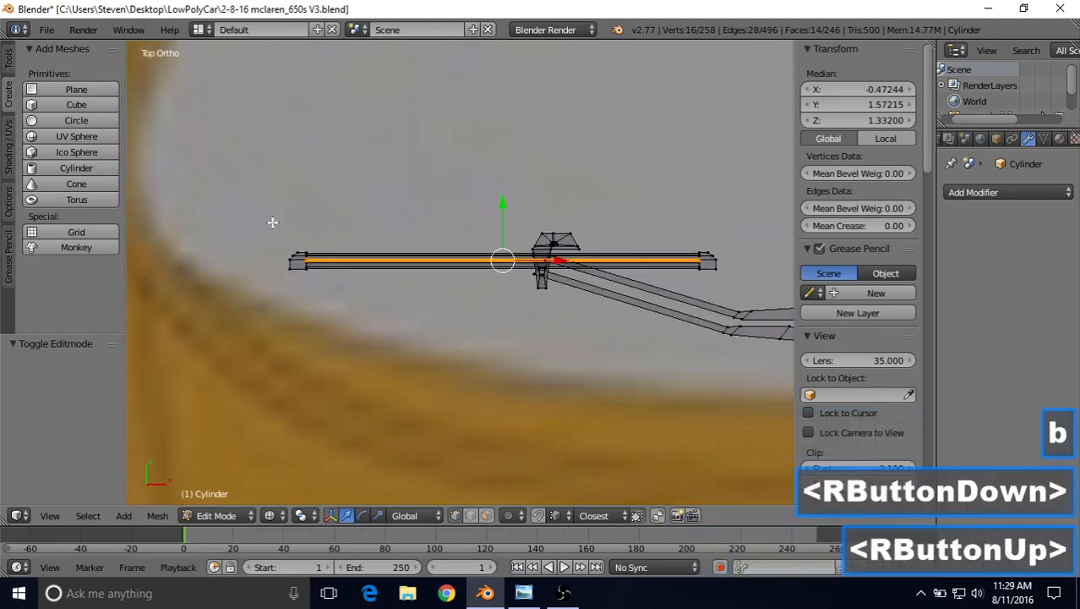
{"action": "key", "text": "b"}
{"action": "left_click_drag", "start_coordinate": [266, 213], "coordinate": [347, 333]}
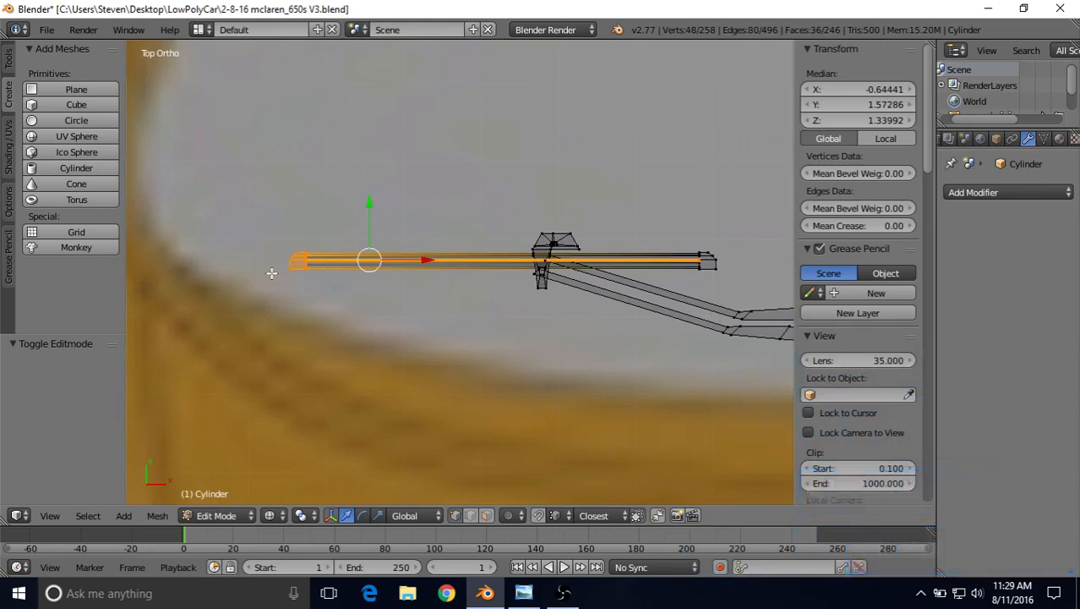
{"action": "left_click", "coordinate": [88, 516]}
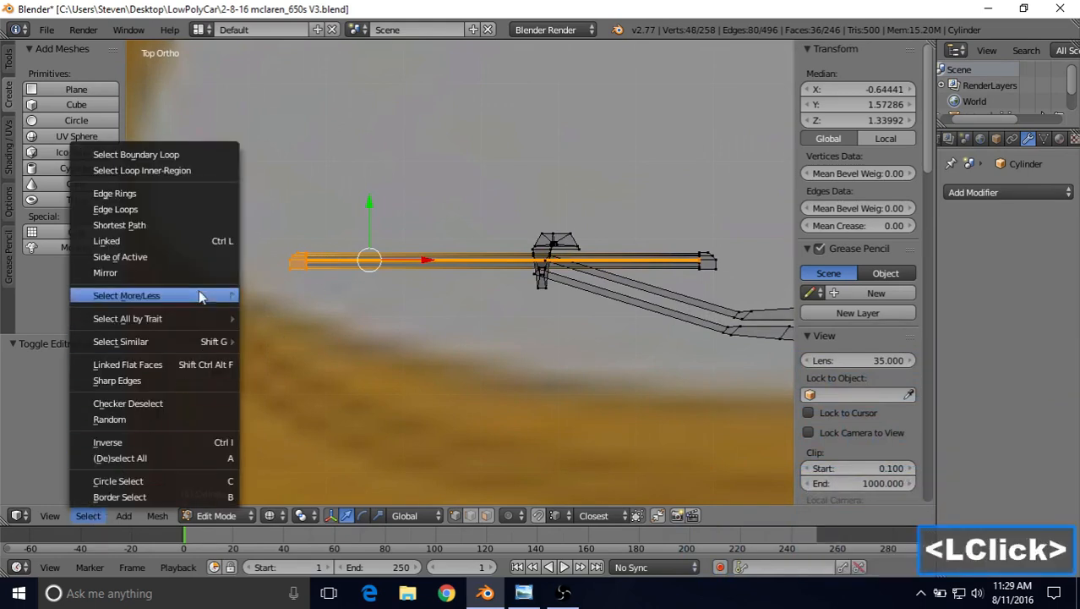
{"action": "left_click", "coordinate": [177, 242]}
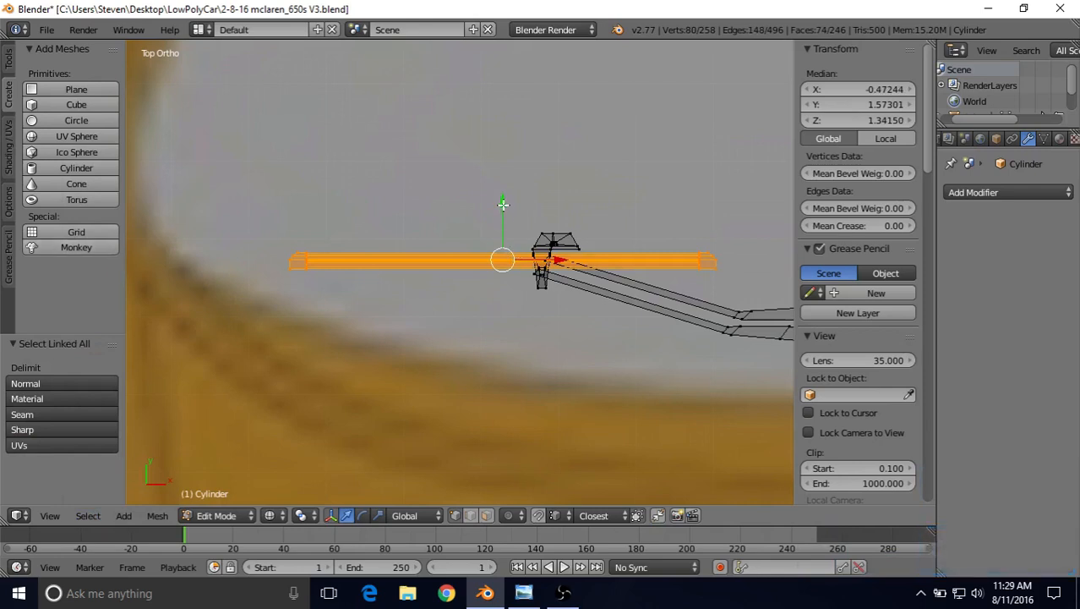
{"action": "mouse_move", "coordinate": [503, 205]}
{"action": "left_mouse_down"}
{"action": "mouse_move", "coordinate": [504, 166]}
{"action": "mouse_move", "coordinate": [507, 183]}
{"action": "left_mouse_up"}
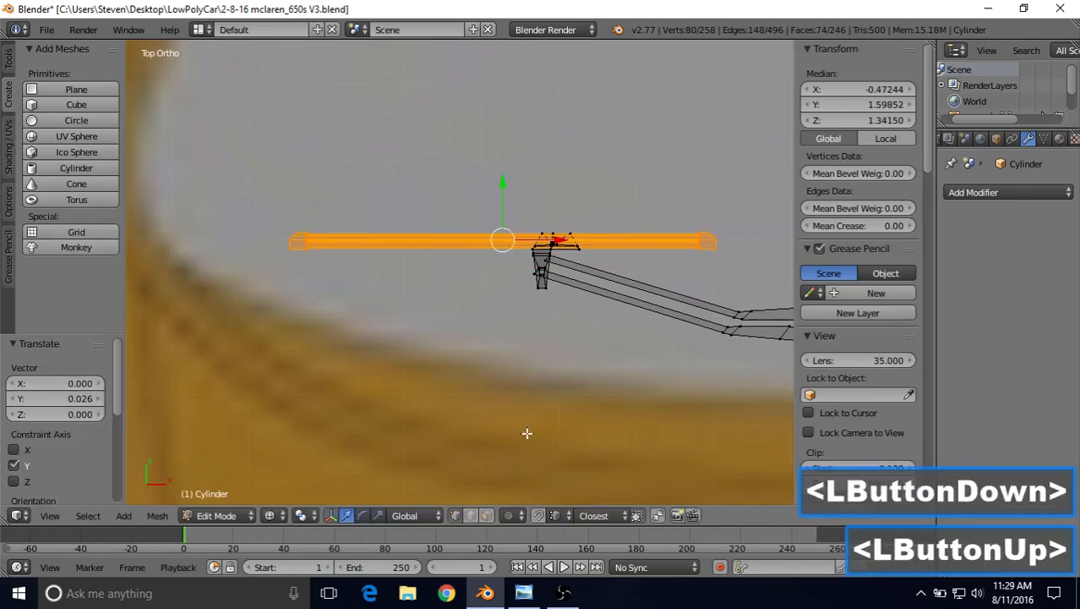
- Switch to the front-view photo in Windows Photo Viewer to check the wiper blade's shape, and return to the model in Blender
{"action": "left_click", "coordinate": [523, 592]}
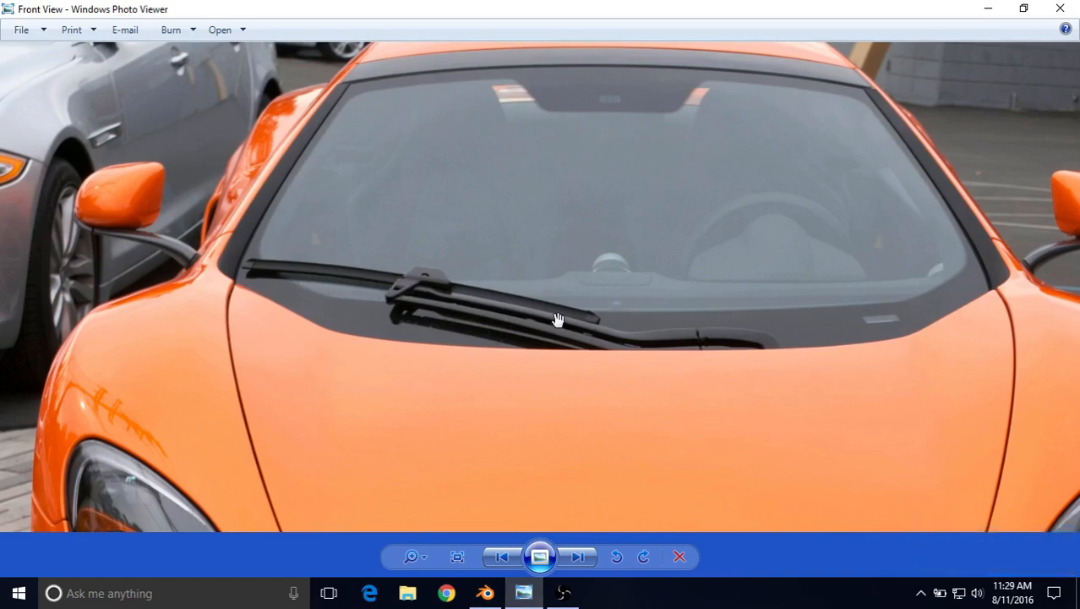
{"action": "left_click", "coordinate": [487, 595]}
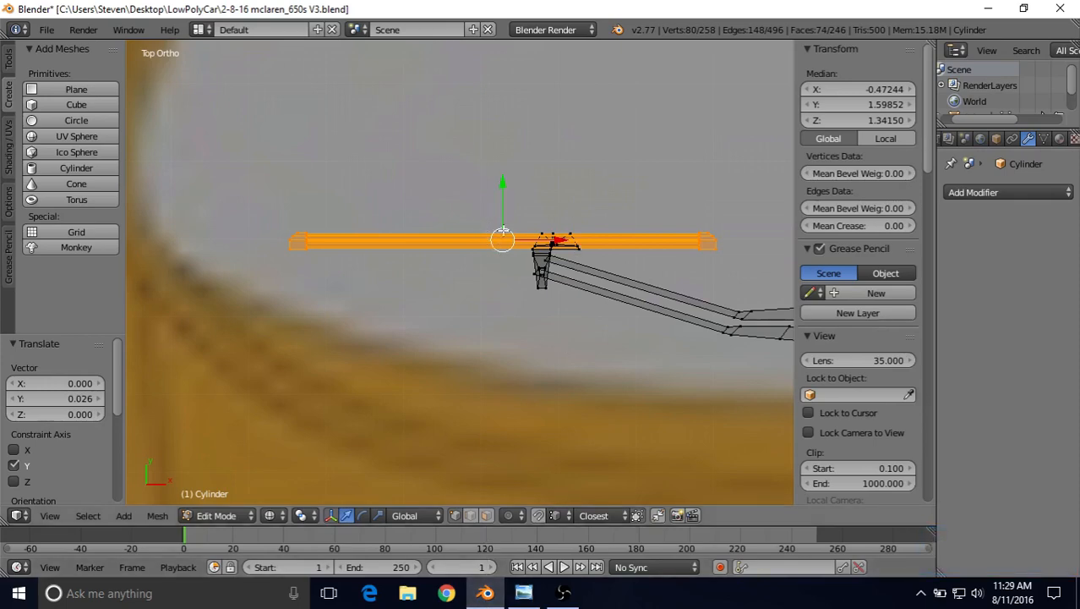
{"action": "mouse_move", "coordinate": [503, 215]}
{"action": "middle_mouse_down"}
{"action": "mouse_move", "coordinate": [501, 183]}
{"action": "mouse_move", "coordinate": [494, 211]}
{"action": "middle_mouse_up"}
{"action": "scroll", "coordinate": [482, 231], "scroll_direction": "up", "scroll_amount": 3}
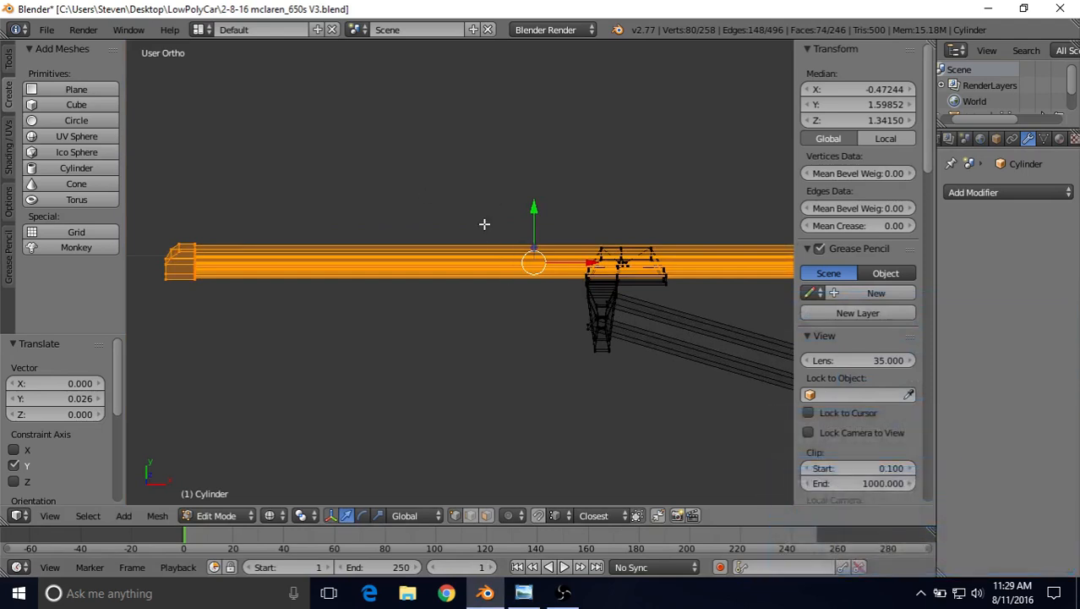
- Deselect everything, return to solid shading and add three evenly spaced loop cuts across the length of the main blade
{"action": "key", "text": "a"}
{"action": "key", "text": "z"}
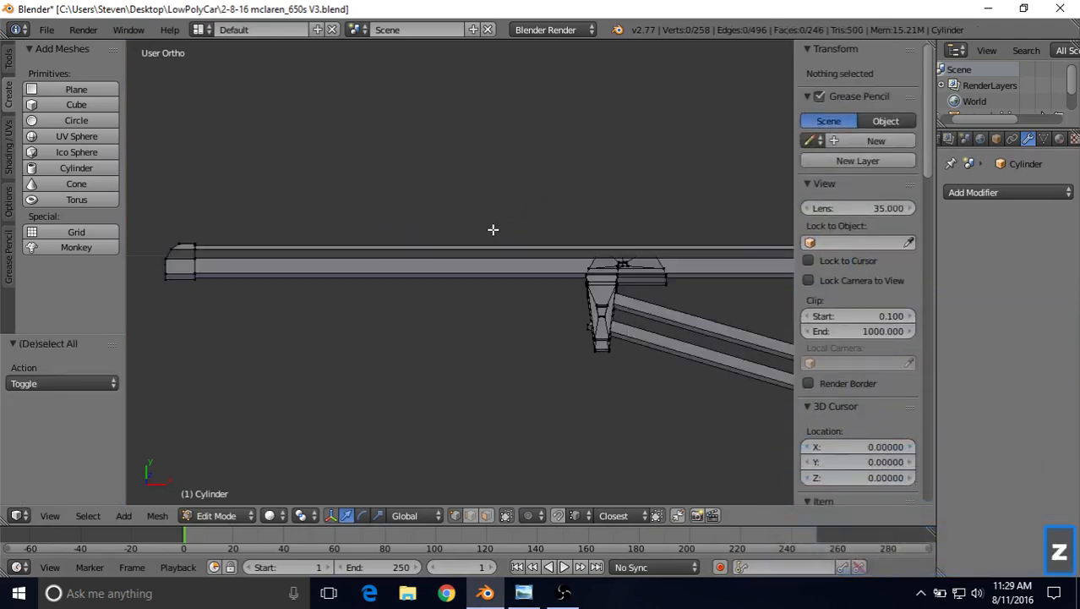
{"action": "mouse_move", "coordinate": [492, 229]}
{"action": "middle_mouse_down"}
{"action": "mouse_move", "coordinate": [512, 205]}
{"action": "mouse_move", "coordinate": [514, 265]}
{"action": "mouse_move", "coordinate": [515, 170]}
{"action": "middle_mouse_up"}
{"action": "scroll", "coordinate": [514, 203], "scroll_direction": "up", "scroll_amount": 3}
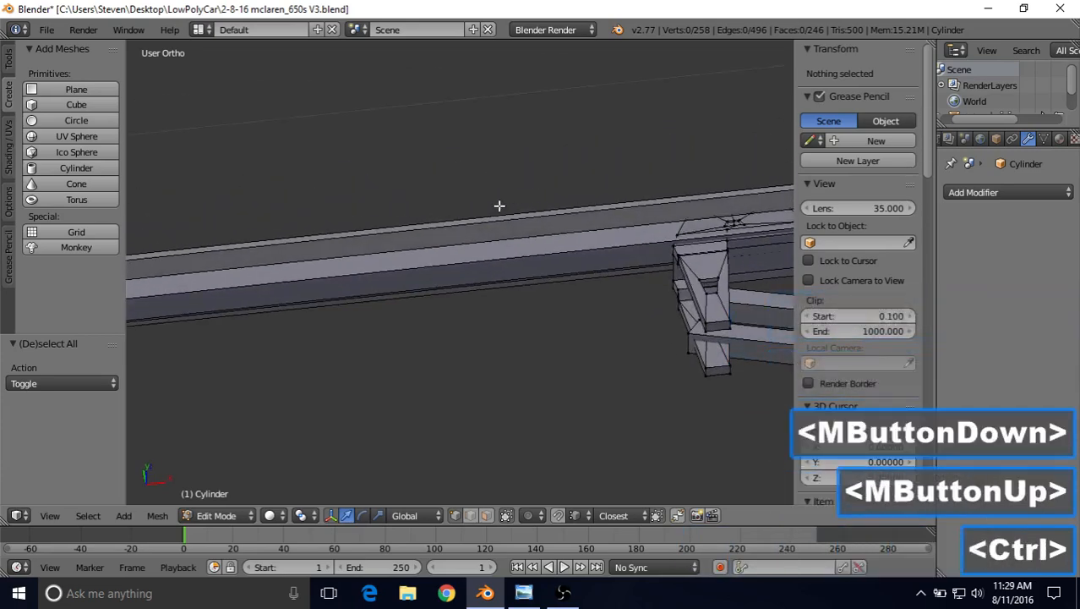
{"action": "key", "text": "ctrl+r"}
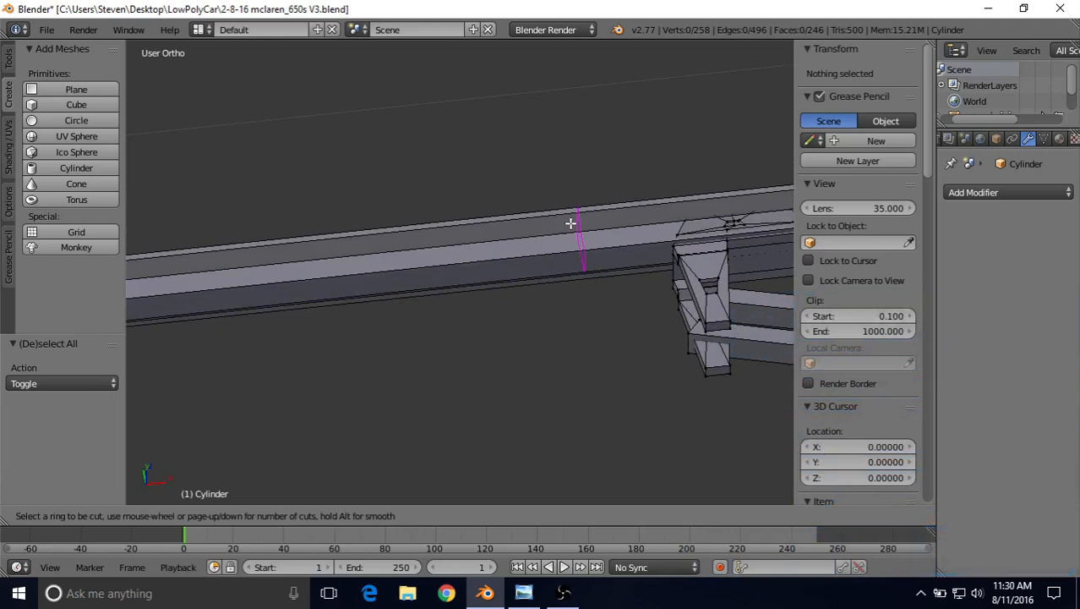
{"action": "scroll", "coordinate": [571, 224], "scroll_direction": "up", "scroll_amount": 2}
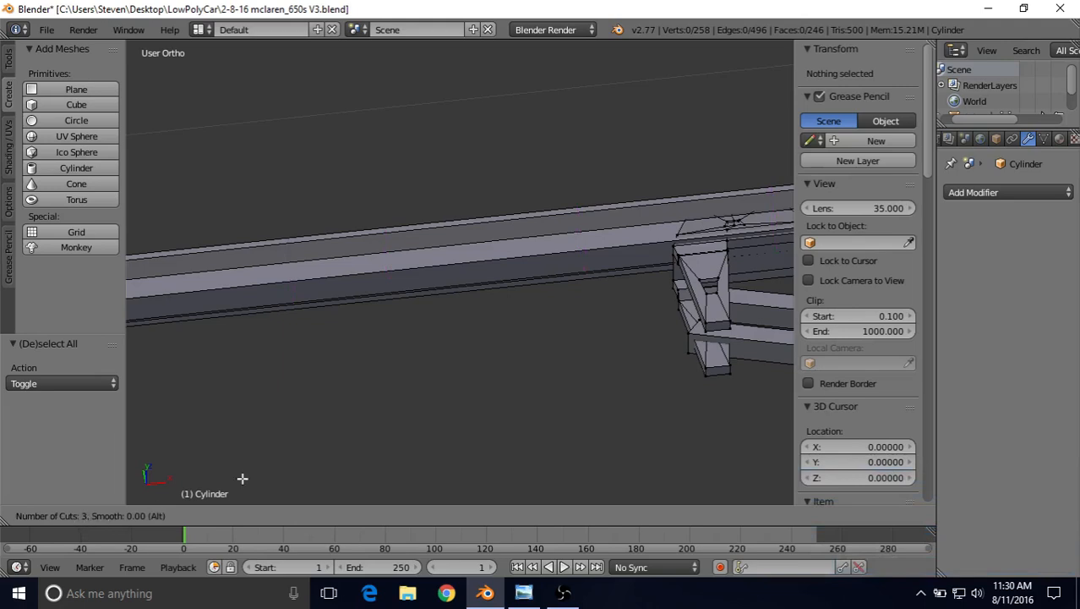
{"action": "left_click", "coordinate": [583, 222]}
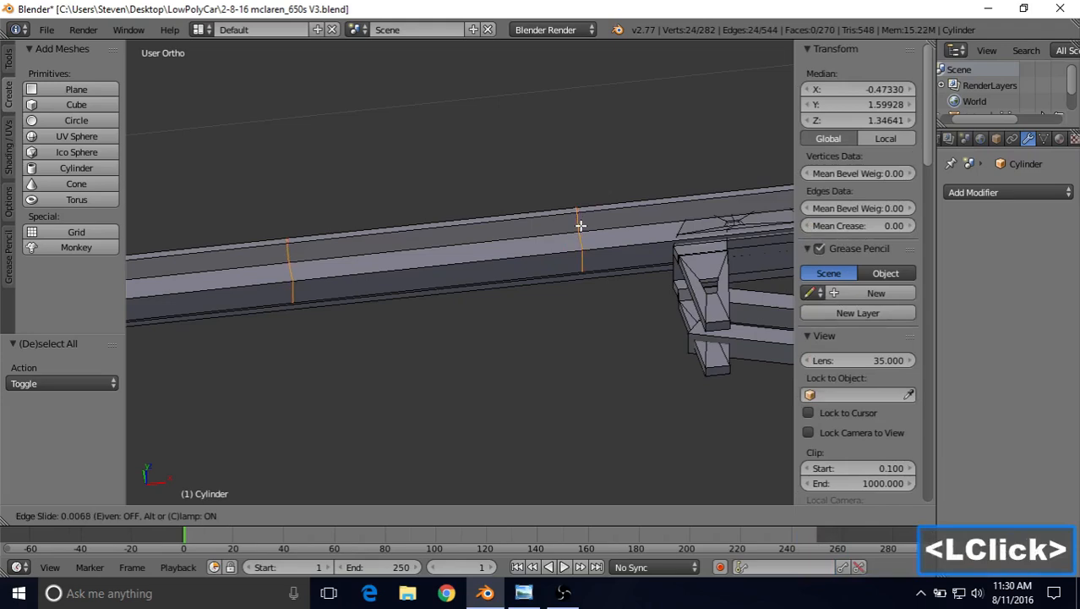
{"action": "right_click", "coordinate": [580, 226]}
- Add three evenly spaced loop cuts across the length of the upright wiping strip, without sliding them
{"action": "scroll", "coordinate": [541, 262], "scroll_direction": "down", "scroll_amount": 7}
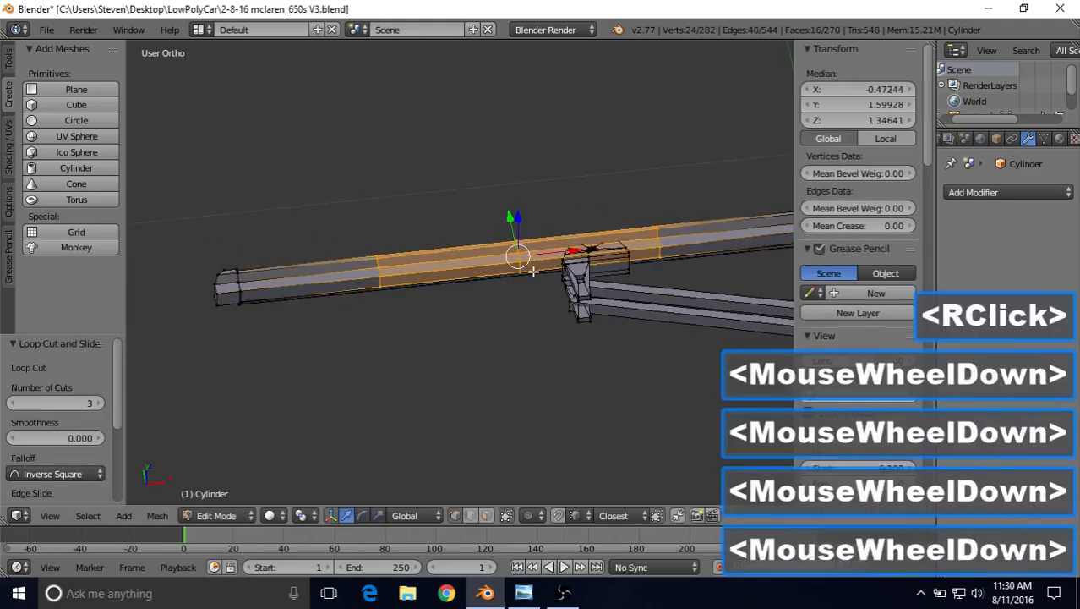
{"action": "middle_click_drag", "start_coordinate": [468, 302], "coordinate": [453, 335]}
{"action": "scroll", "coordinate": [452, 336], "scroll_direction": "down", "scroll_amount": 4}
{"action": "scroll", "coordinate": [452, 336], "scroll_direction": "up", "scroll_amount": 6}
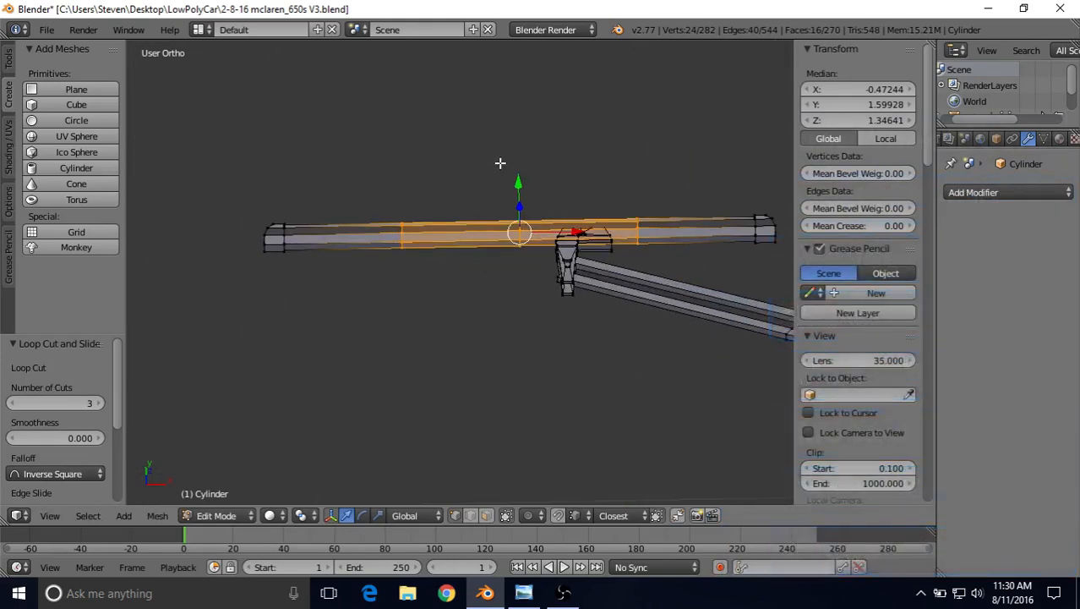
{"action": "middle_click_drag", "start_coordinate": [500, 184], "coordinate": [463, 202]}
{"action": "scroll", "coordinate": [302, 338], "scroll_direction": "up", "scroll_amount": 3}
{"action": "scroll", "coordinate": [403, 241], "scroll_direction": "up", "scroll_amount": 1}
{"action": "scroll", "coordinate": [460, 246], "scroll_direction": "up", "scroll_amount": 1}
{"action": "scroll", "coordinate": [460, 245], "scroll_direction": "up", "scroll_amount": 1}
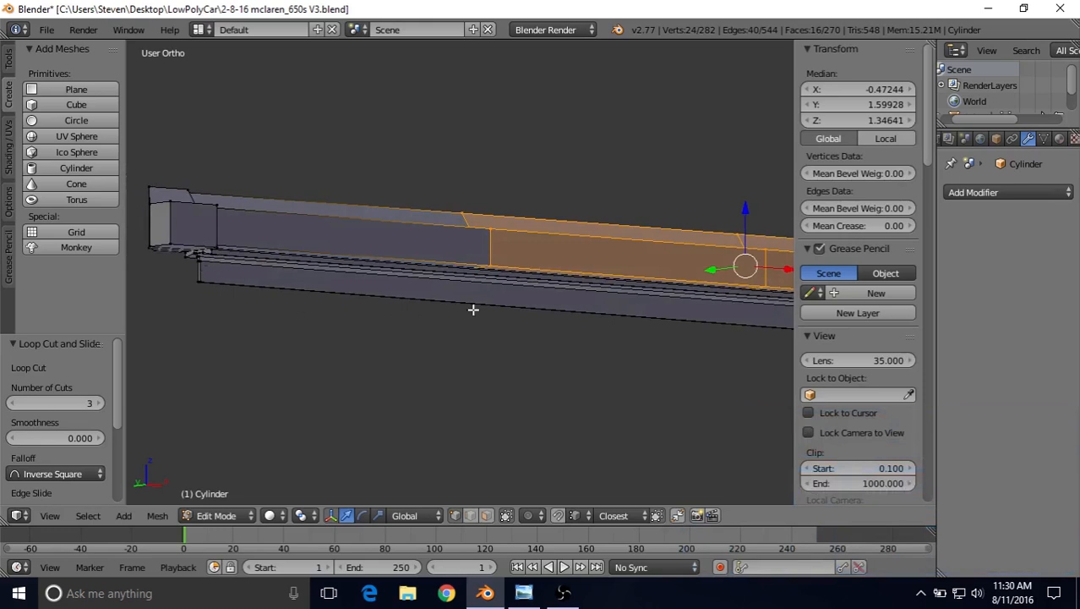
{"action": "middle_click_drag", "start_coordinate": [473, 311], "coordinate": [406, 302], "text": "shift"}
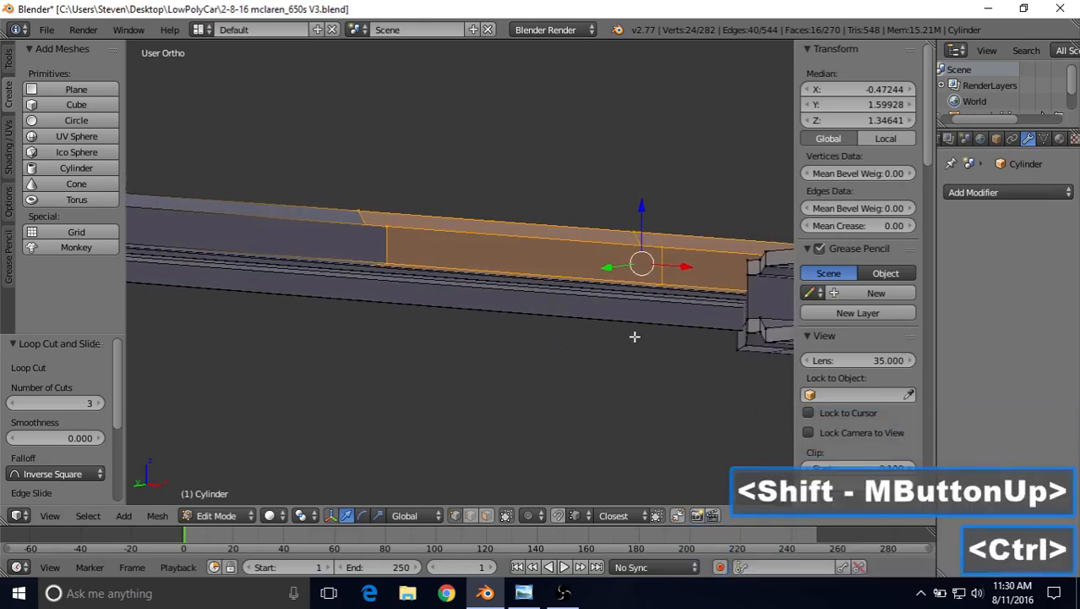
{"action": "key", "text": "ctrl+r"}
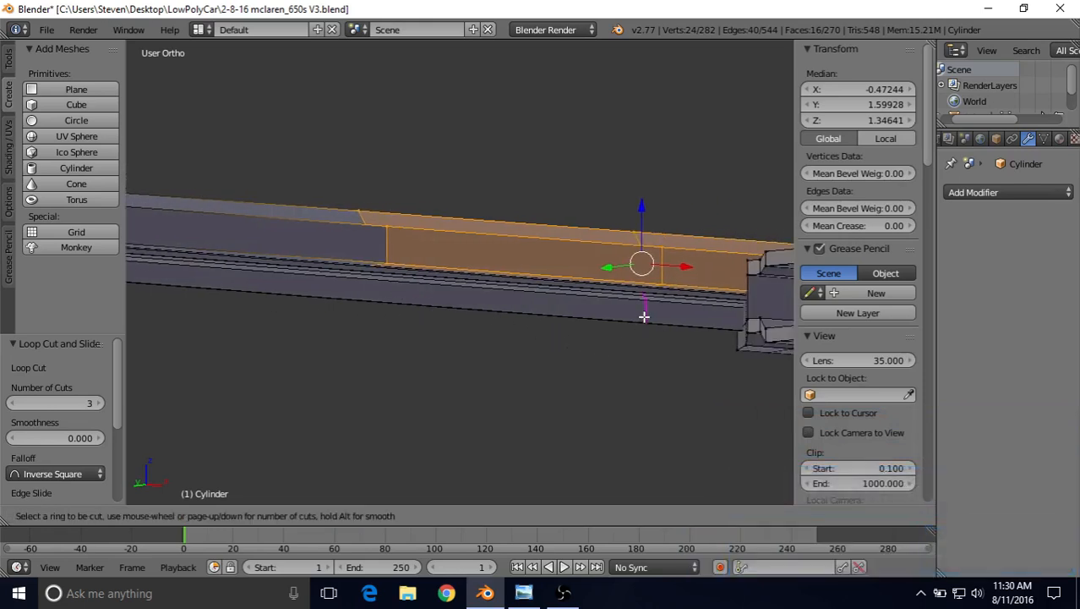
{"action": "scroll", "coordinate": [644, 317], "scroll_direction": "up", "scroll_amount": 2}
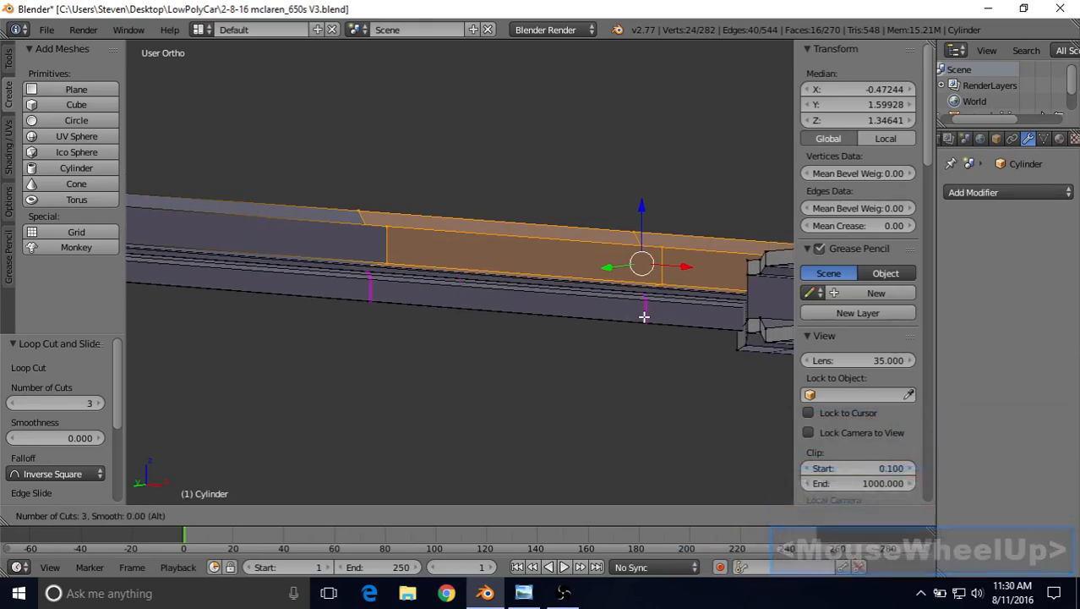
{"action": "left_click", "coordinate": [644, 317]}
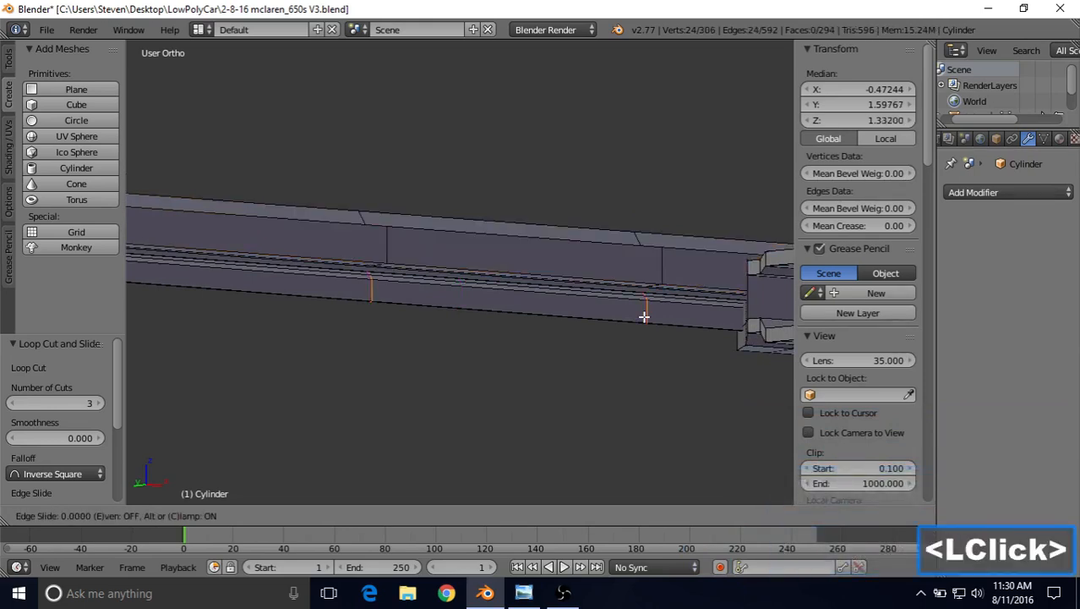
{"action": "right_click", "coordinate": [617, 324]}
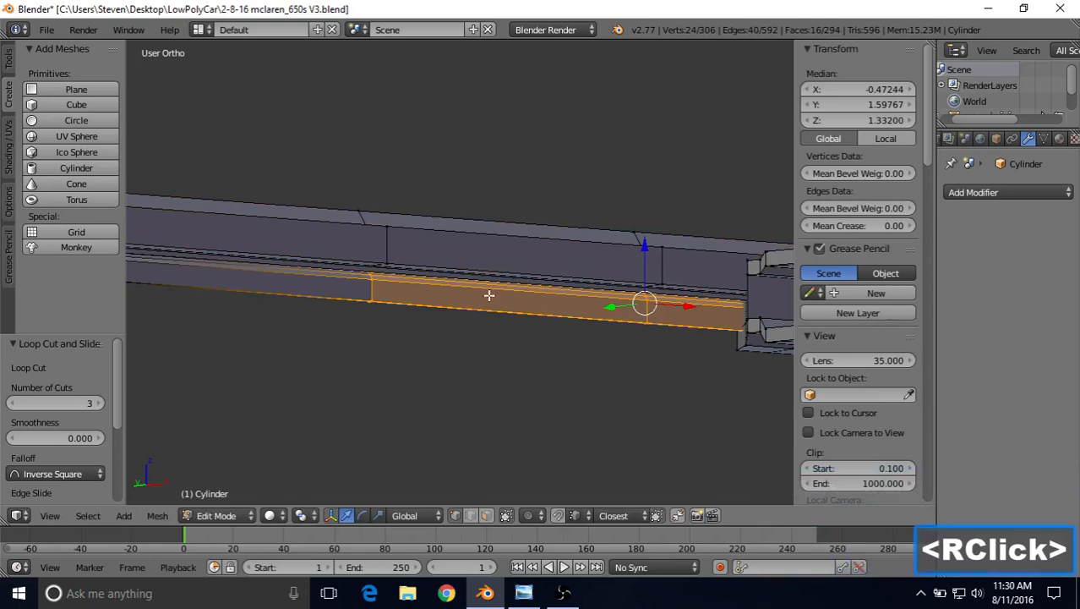
- Add three evenly spaced loop cuts across the flat strip between the blade and the upright strip
{"action": "middle_click_drag", "start_coordinate": [489, 295], "coordinate": [524, 293]}
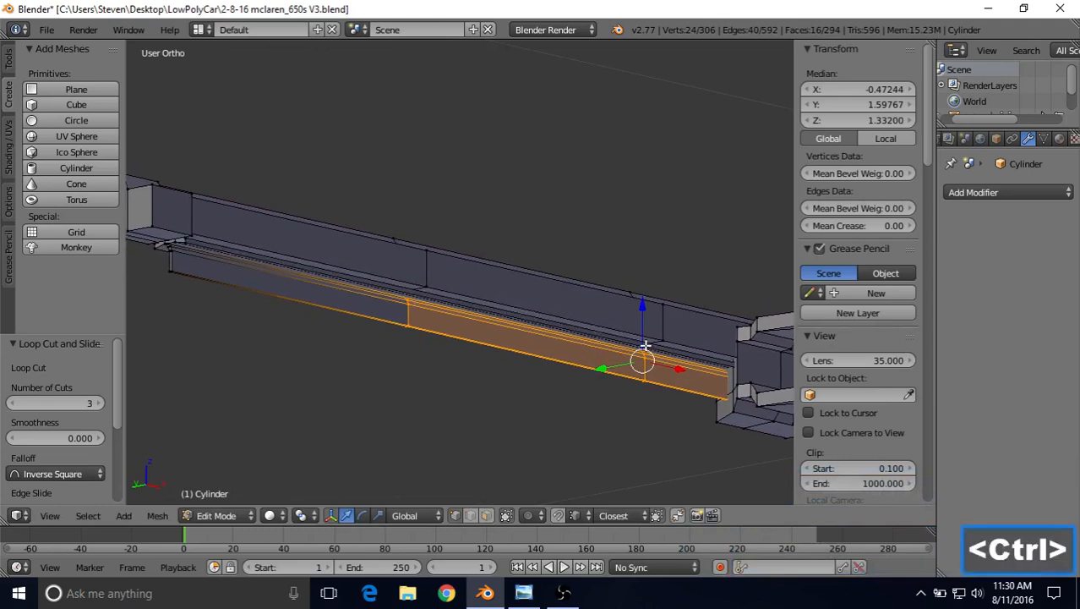
{"action": "key", "text": "ctrl+r"}
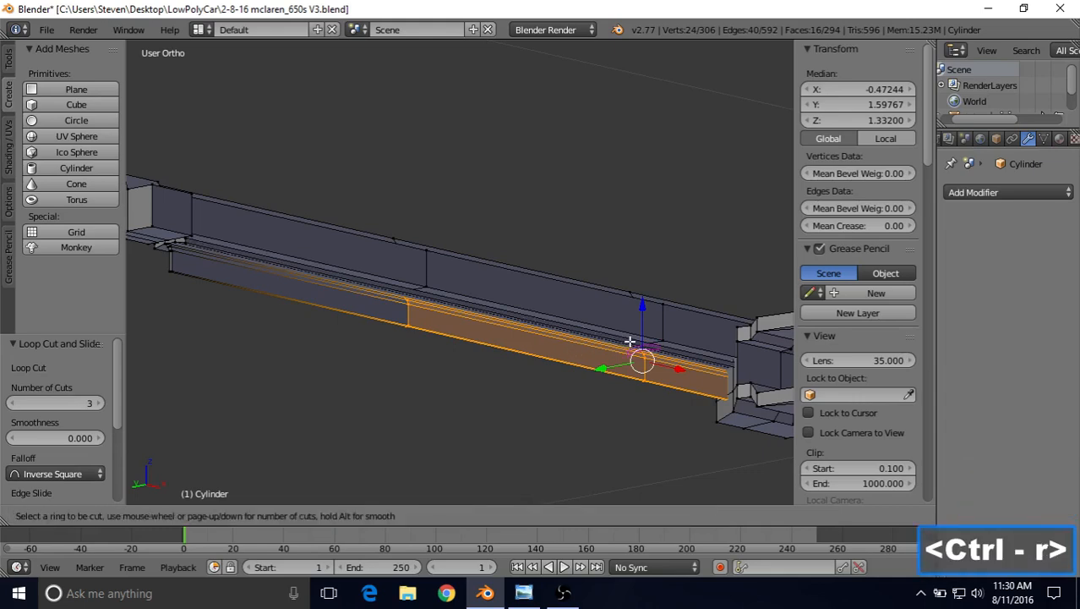
{"action": "scroll", "coordinate": [629, 341], "scroll_direction": "up", "scroll_amount": 1}
{"action": "scroll", "coordinate": [630, 340], "scroll_direction": "up", "scroll_amount": 1}
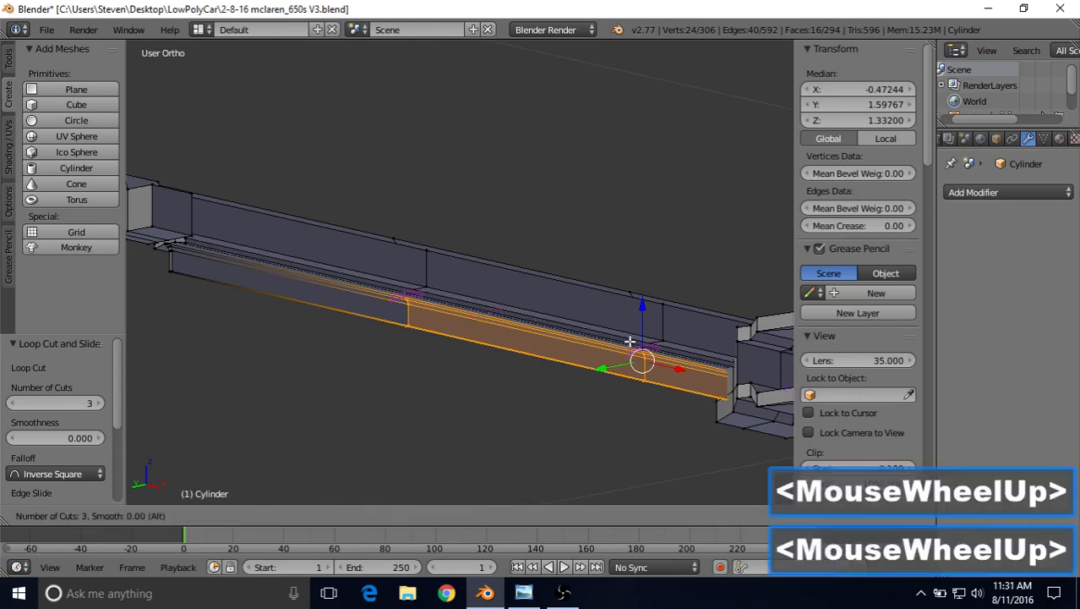
{"action": "left_click", "coordinate": [629, 340]}
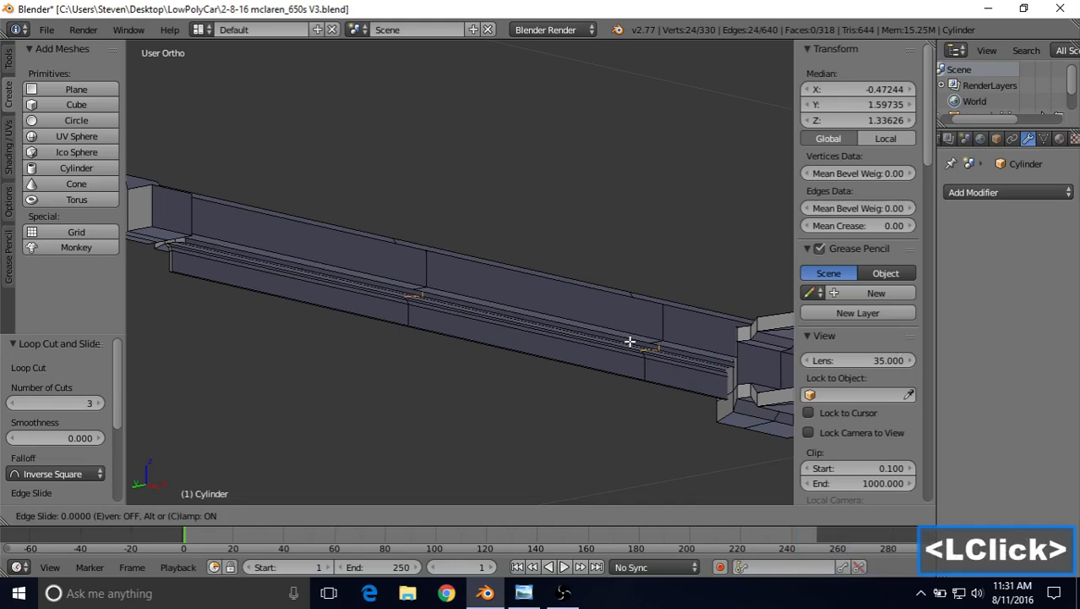
{"action": "right_click", "coordinate": [630, 341]}
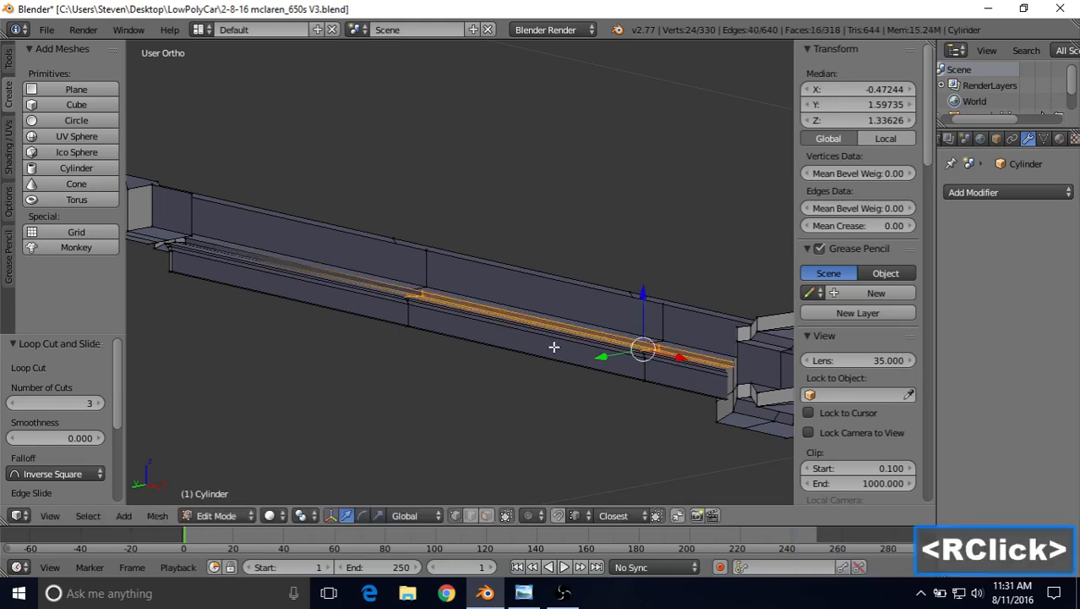
{"action": "scroll", "coordinate": [554, 346], "scroll_direction": "down", "scroll_amount": 1}
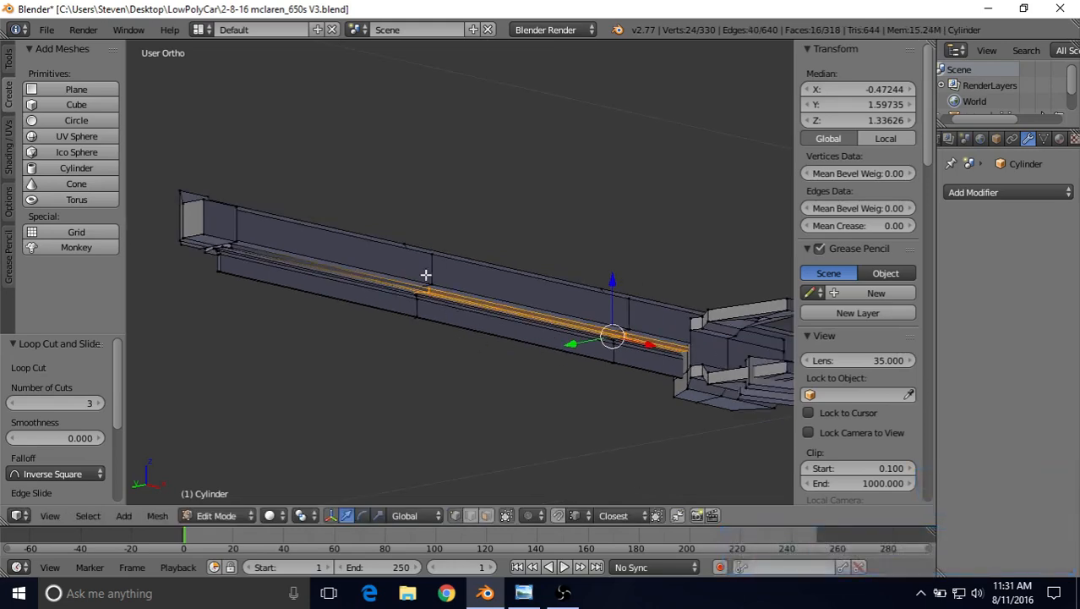
- Show the wiper in a top wireframe view and box-select all vertices of the blade's middle cross-cut
{"action": "middle_click_drag", "start_coordinate": [471, 285], "coordinate": [457, 275]}
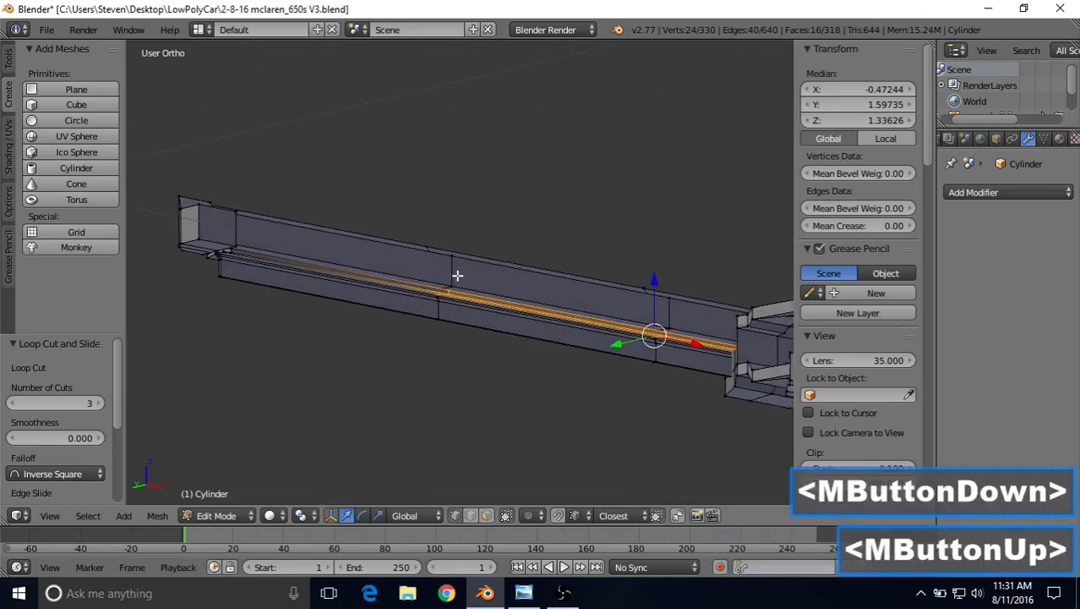
{"action": "middle_click_drag", "start_coordinate": [566, 303], "coordinate": [539, 334]}
{"action": "middle_click_drag", "start_coordinate": [578, 265], "coordinate": [432, 302], "text": "shift"}
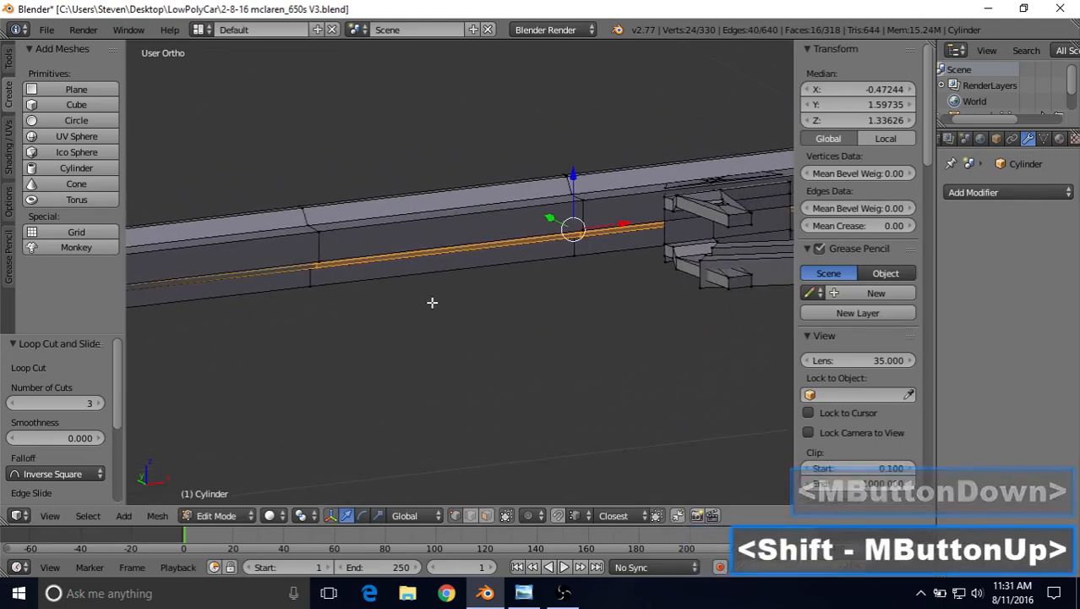
{"action": "key", "text": "KP_7"}
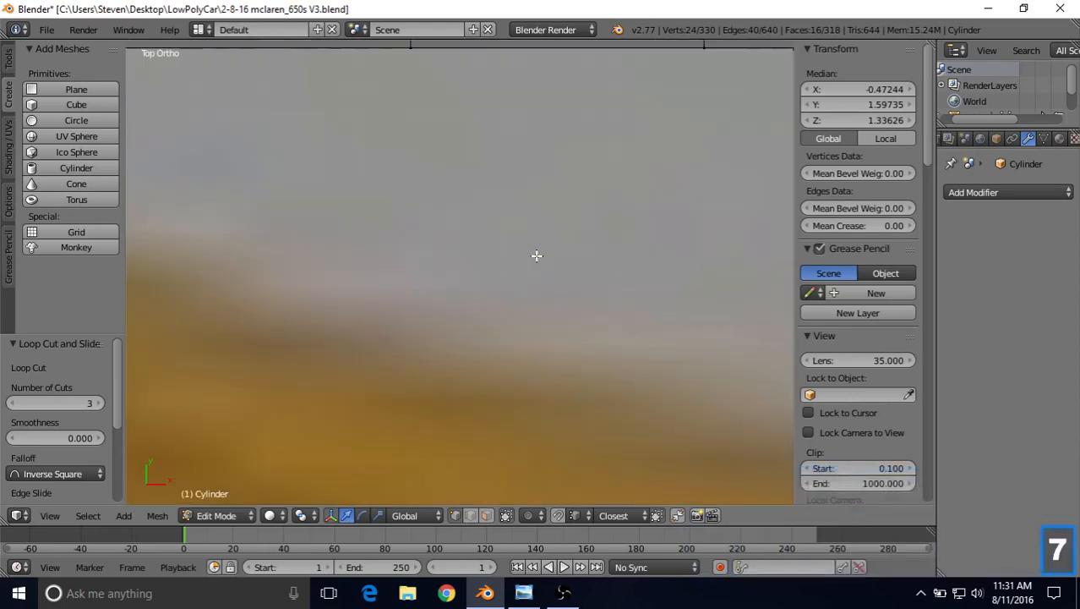
{"action": "scroll", "coordinate": [537, 255], "scroll_direction": "down", "scroll_amount": 5}
{"action": "middle_click_drag", "start_coordinate": [528, 199], "coordinate": [480, 225], "text": "shift"}
{"action": "scroll", "coordinate": [480, 224], "scroll_direction": "up", "scroll_amount": 3}
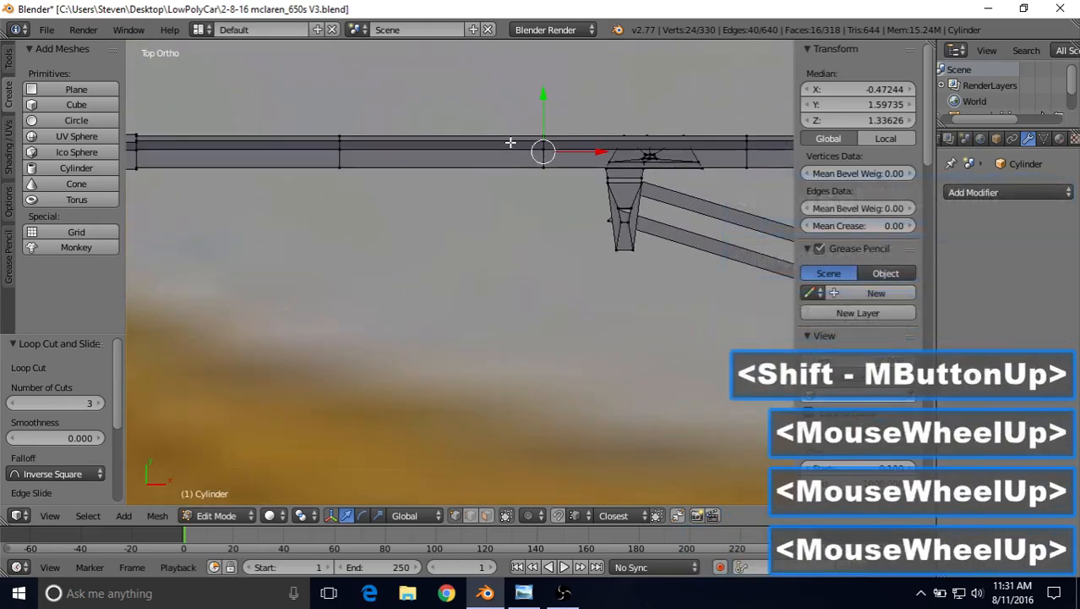
{"action": "key", "text": "z"}
{"action": "middle_click_drag", "start_coordinate": [510, 143], "coordinate": [457, 207], "text": "shift"}
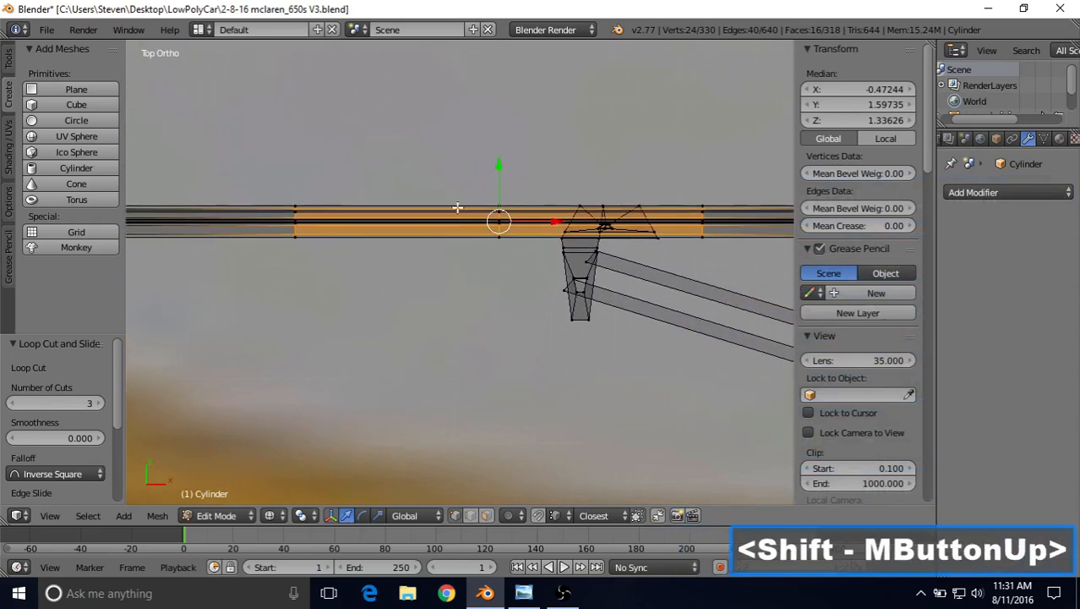
{"action": "right_click", "coordinate": [499, 206]}
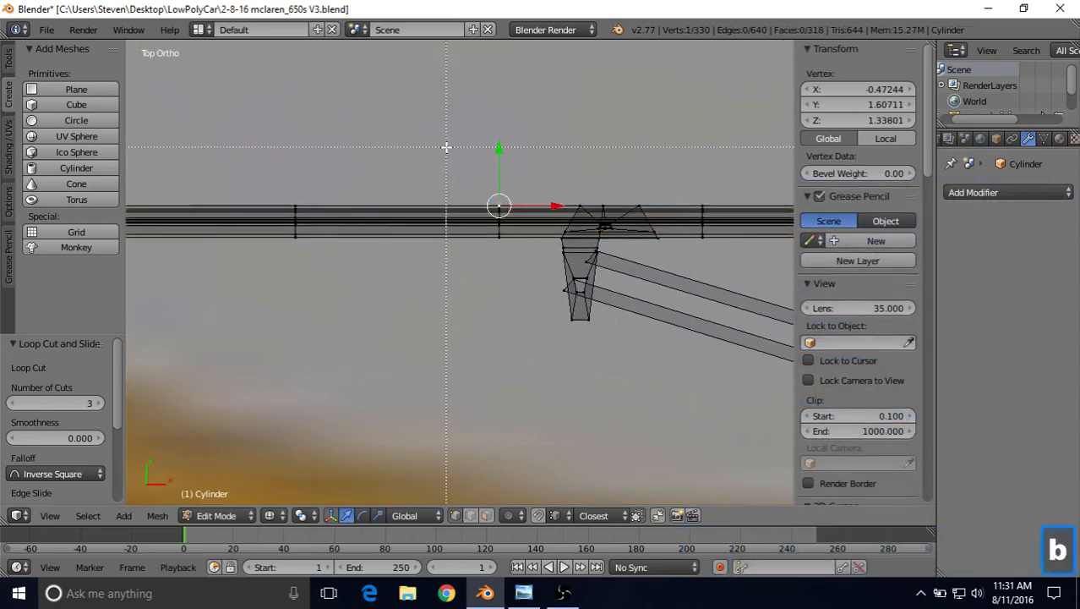
{"action": "left_click_drag", "start_coordinate": [447, 147], "coordinate": [524, 277]}
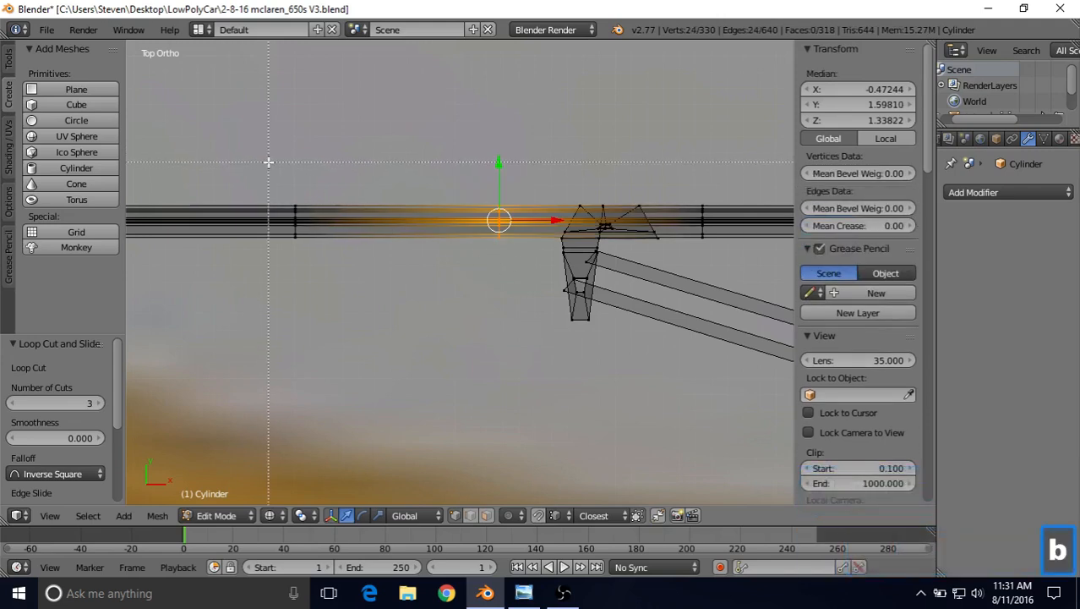
- Add the vertices of the two outer cross-cuts to the selection and move all three cuts 0.013 along Y
{"action": "left_click_drag", "start_coordinate": [268, 161], "coordinate": [335, 285]}
{"action": "key", "text": "a"}
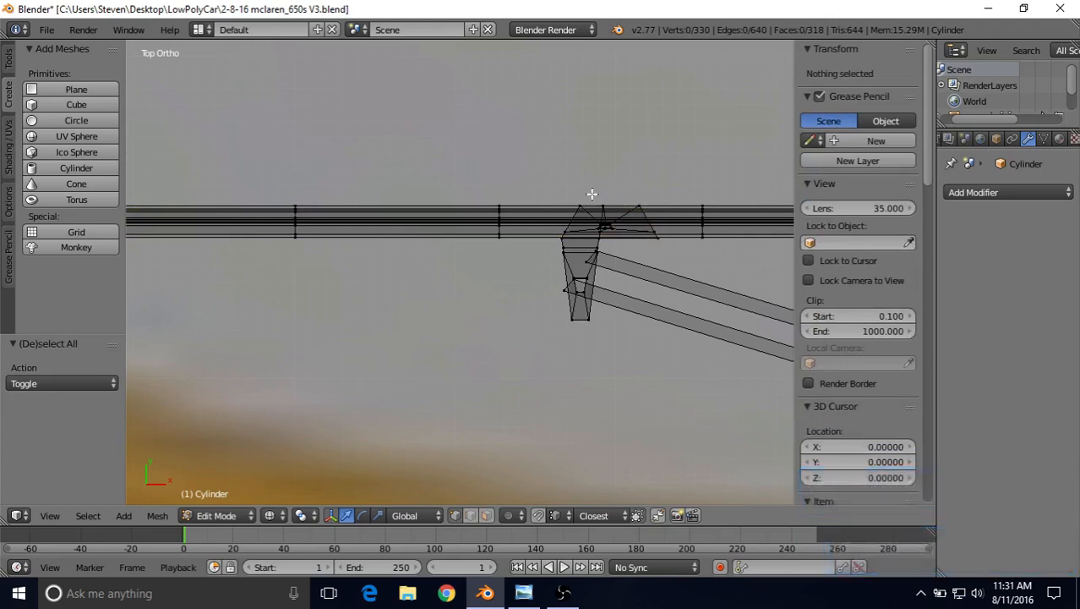
{"action": "key", "text": "ctrl+z"}
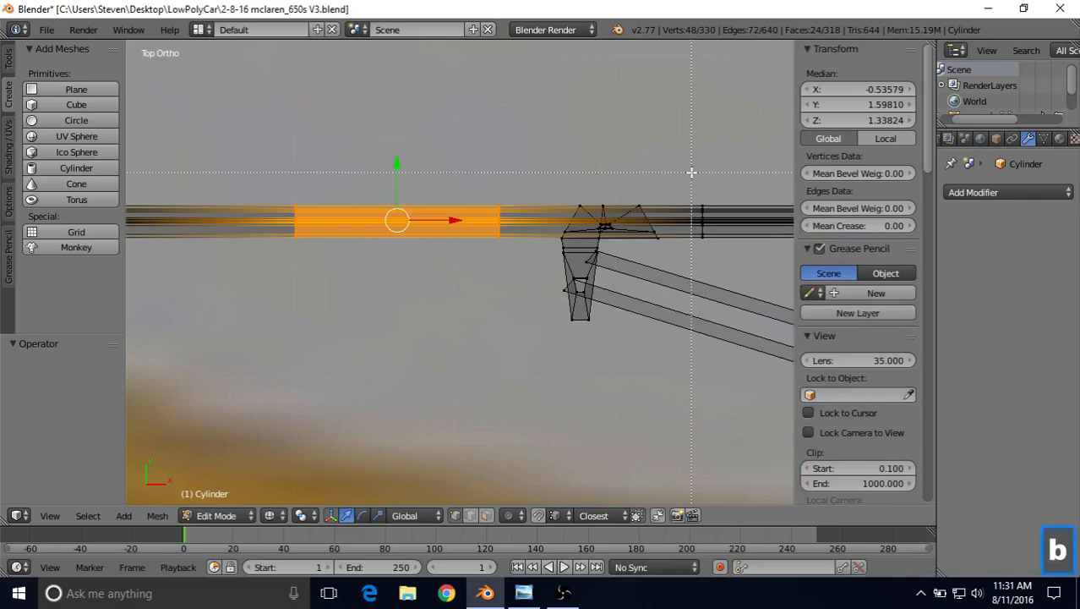
{"action": "left_click_drag", "start_coordinate": [691, 173], "coordinate": [735, 254]}
{"action": "scroll", "coordinate": [501, 191], "scroll_direction": "down", "scroll_amount": 2}
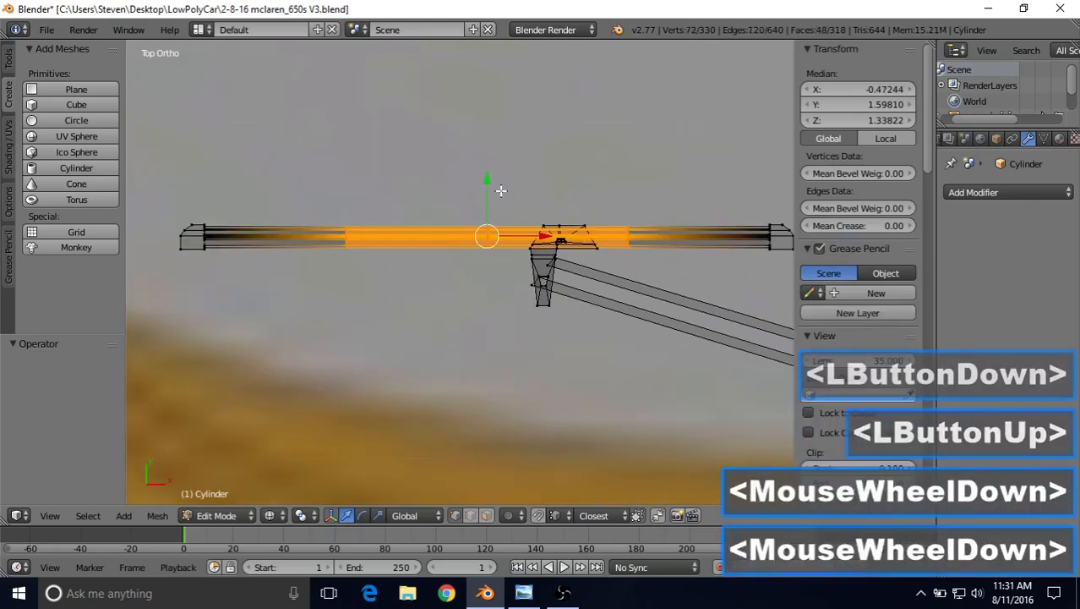
{"action": "left_click_drag", "start_coordinate": [487, 177], "coordinate": [506, 247]}
- Select only the middle cross-cut's vertices and move them a further 0.005 along Y to round the blade's bow
{"action": "right_click", "coordinate": [484, 221]}
{"action": "key", "text": "b"}
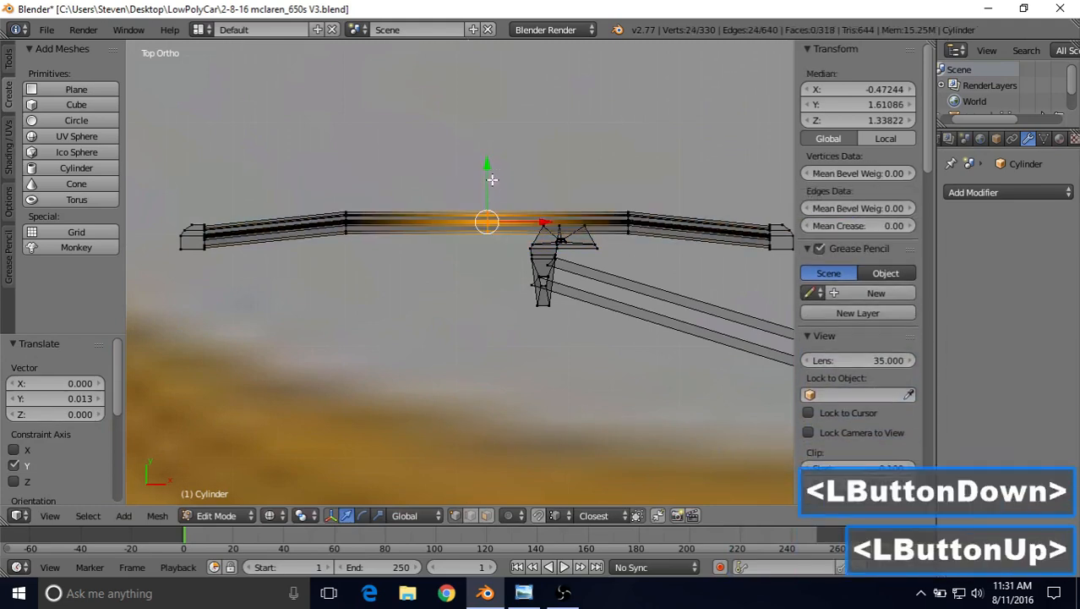
{"action": "left_click_drag", "start_coordinate": [487, 167], "coordinate": [486, 161]}
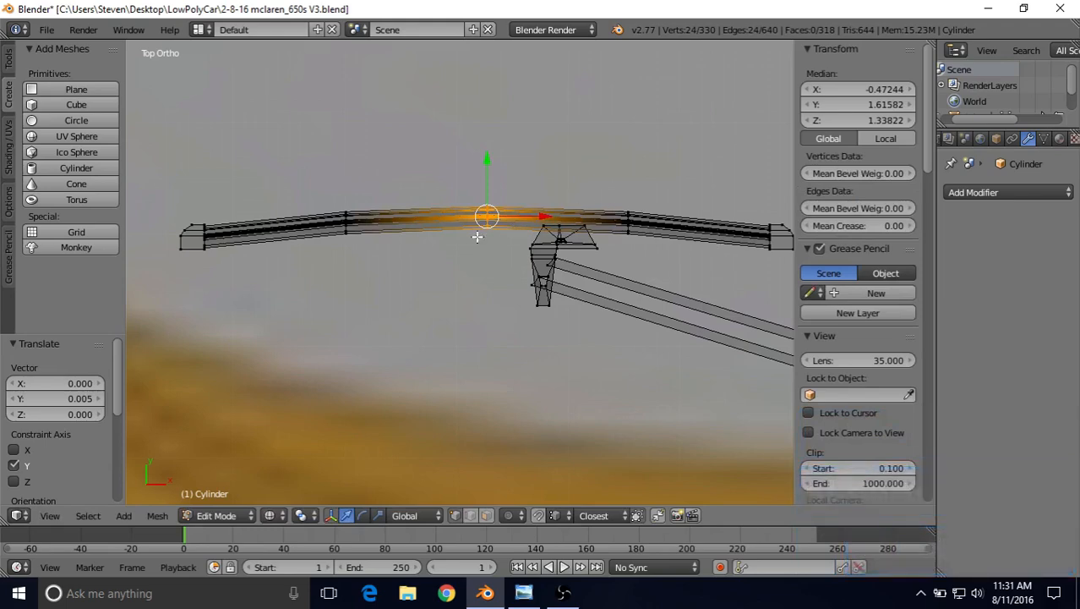
- Examine the bowed blade in solid shading from several angles in Object Mode and return to Edit Mode
{"action": "scroll", "coordinate": [488, 203], "scroll_direction": "down", "scroll_amount": 1}
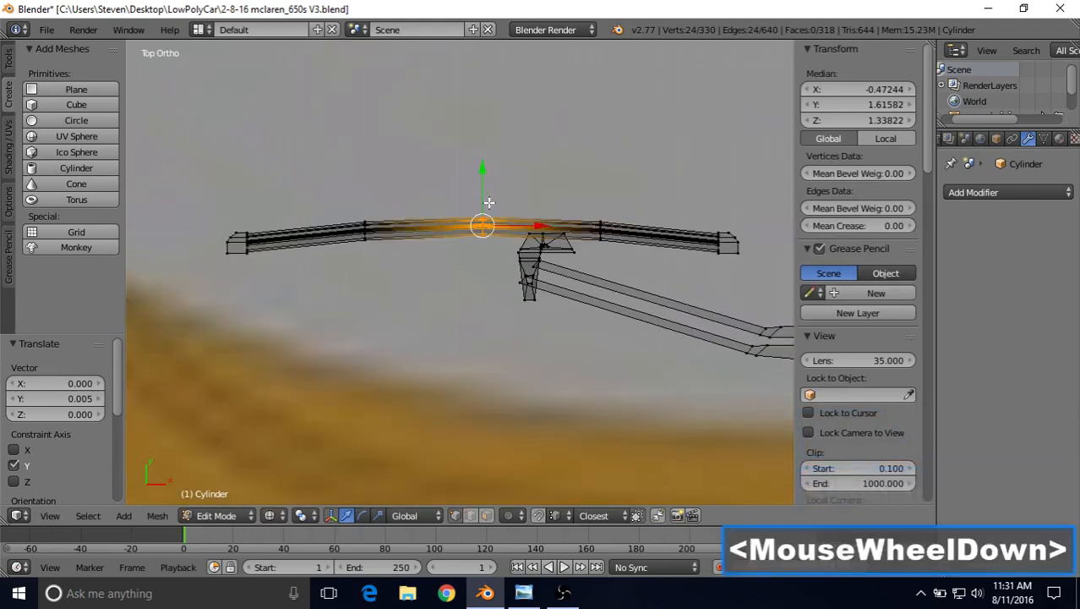
{"action": "key", "text": "Tab"}
{"action": "key", "text": "z"}
{"action": "mouse_move", "coordinate": [506, 248]}
{"action": "middle_mouse_down"}
{"action": "mouse_move", "coordinate": [516, 213]}
{"action": "mouse_move", "coordinate": [581, 135]}
{"action": "mouse_move", "coordinate": [668, 99]}
{"action": "mouse_move", "coordinate": [484, 261]}
{"action": "mouse_move", "coordinate": [451, 262]}
{"action": "mouse_move", "coordinate": [476, 255]}
{"action": "middle_mouse_up"}
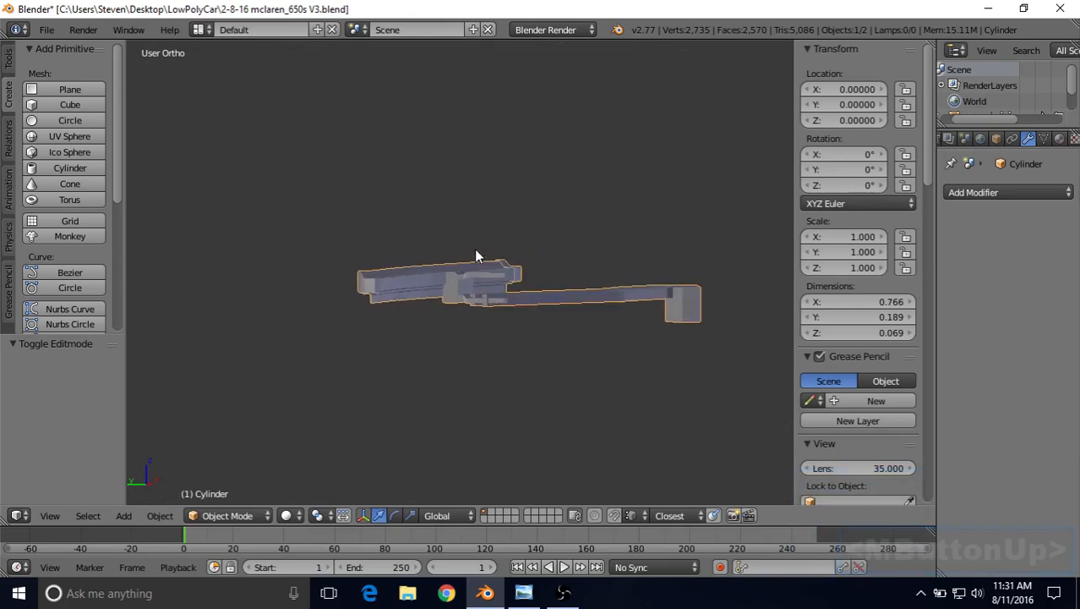
{"action": "middle_click", "coordinate": [369, 285]}
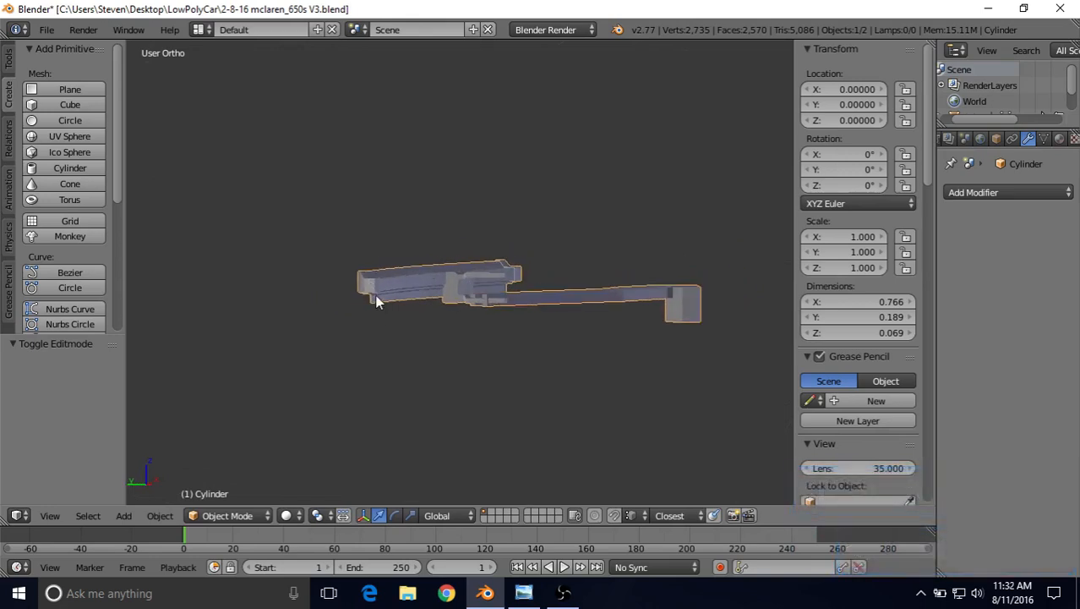
{"action": "middle_click_drag", "start_coordinate": [407, 254], "coordinate": [393, 270]}
{"action": "scroll", "coordinate": [393, 271], "scroll_direction": "up", "scroll_amount": 2}
{"action": "key", "text": "Tab"}
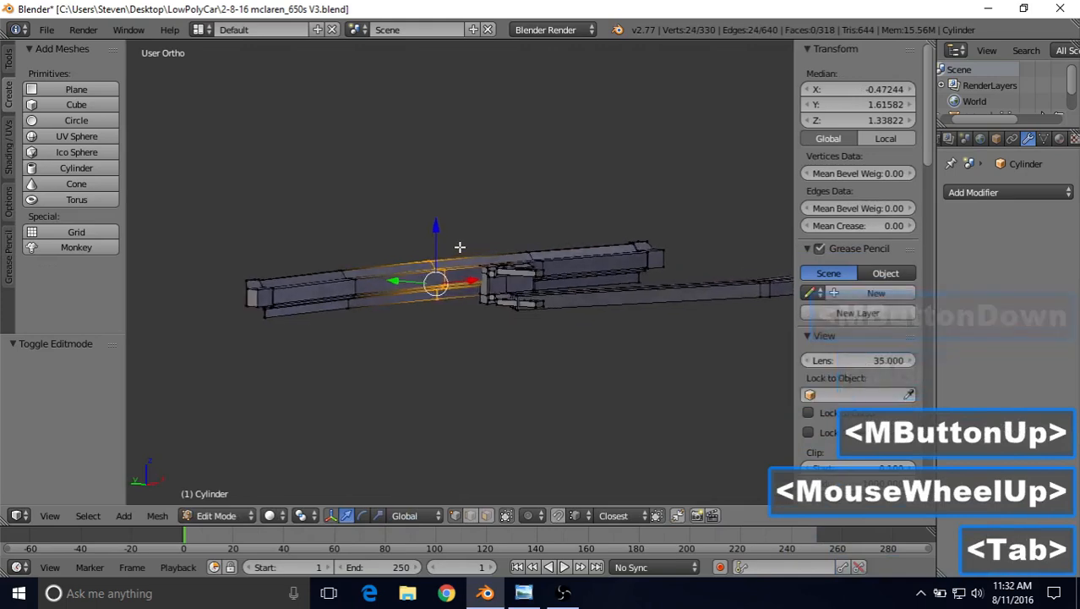
{"action": "key", "text": "Tab"}
{"action": "key", "text": "Tab"}
{"action": "middle_click_drag", "start_coordinate": [446, 243], "coordinate": [447, 258]}
{"action": "key", "text": "z"}
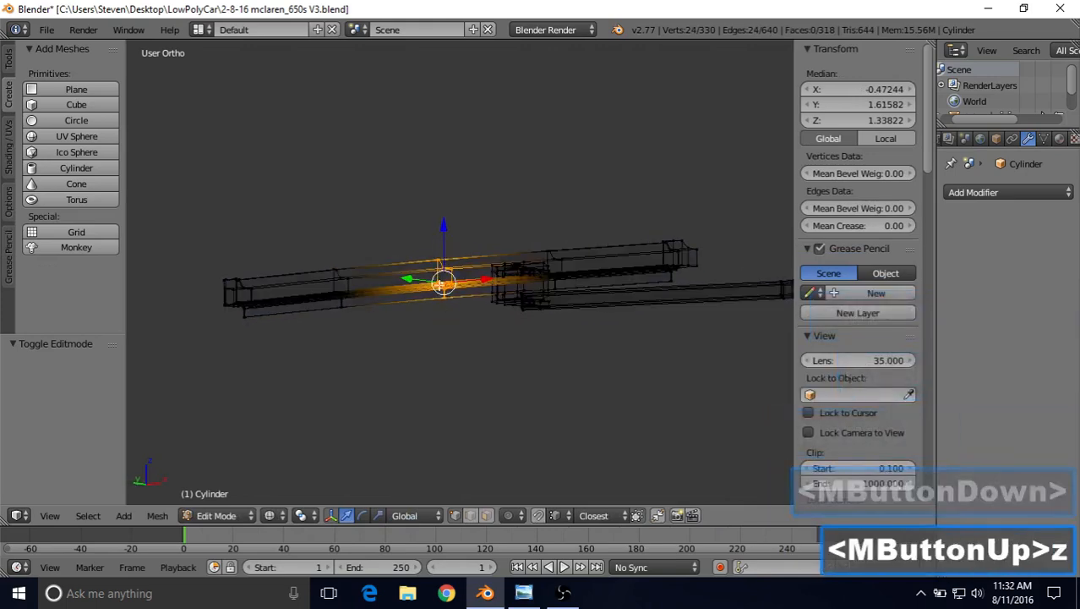
{"action": "key", "text": "z"}
- Extend the selection to the whole linked blade with its strips and scale it to 0.879 along Z
{"action": "left_click", "coordinate": [88, 515]}
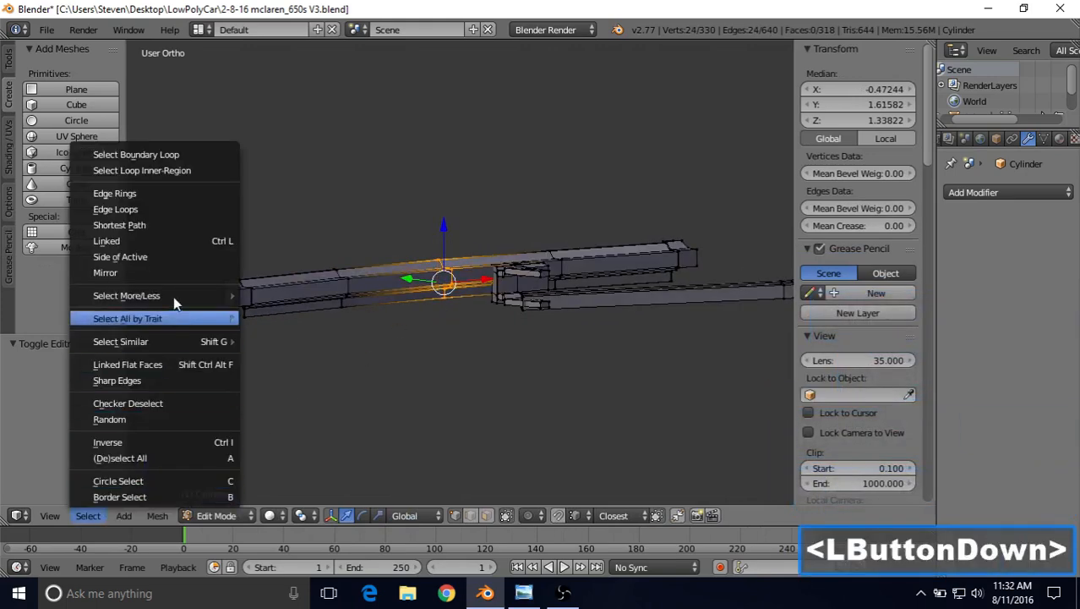
{"action": "left_click", "coordinate": [157, 240]}
{"action": "key", "text": "s"}
{"action": "key", "text": "z"}
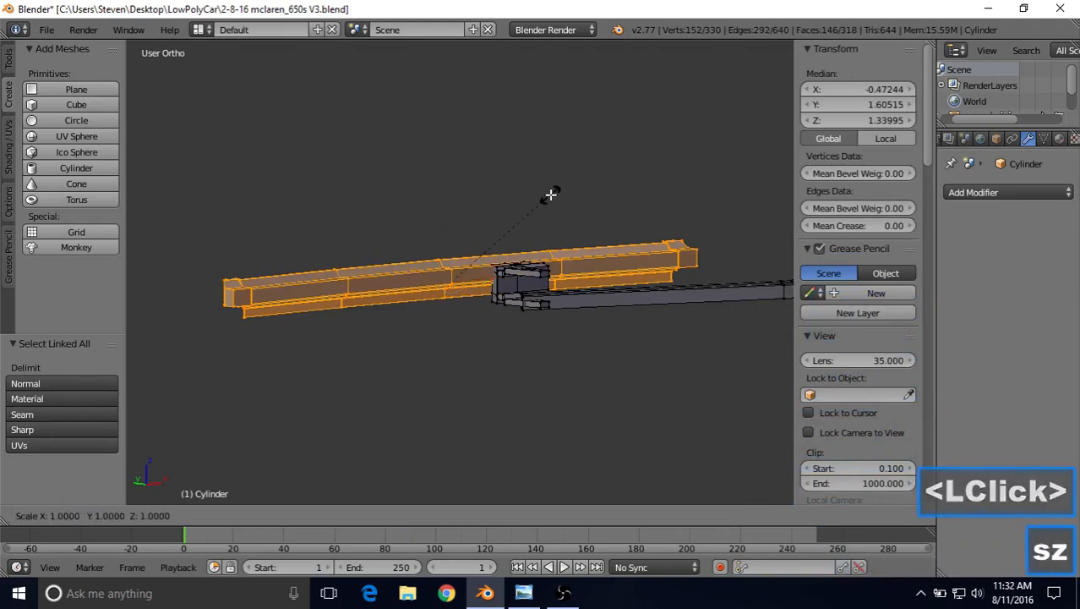
{"action": "left_click", "coordinate": [534, 201]}
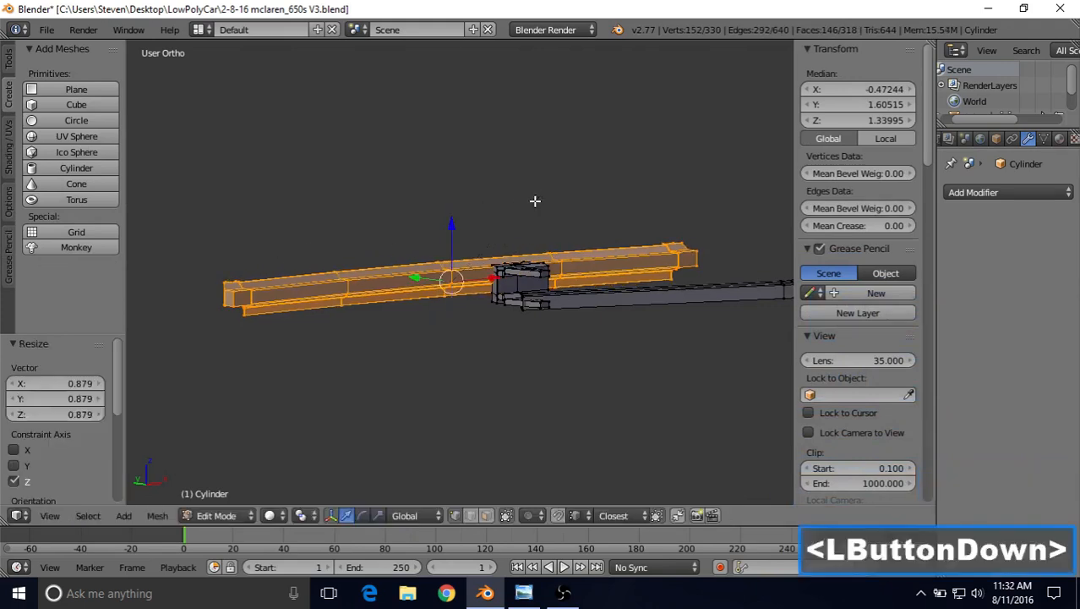
- Lower the blade 0.009 along Z and move it -0.016 along Y towards the wiper arm
{"action": "middle_click_drag", "start_coordinate": [534, 202], "coordinate": [470, 342]}
{"action": "middle_click_drag", "start_coordinate": [404, 260], "coordinate": [436, 249]}
{"action": "left_click_drag", "start_coordinate": [424, 232], "coordinate": [423, 239]}
{"action": "middle_click_drag", "start_coordinate": [423, 258], "coordinate": [413, 308]}
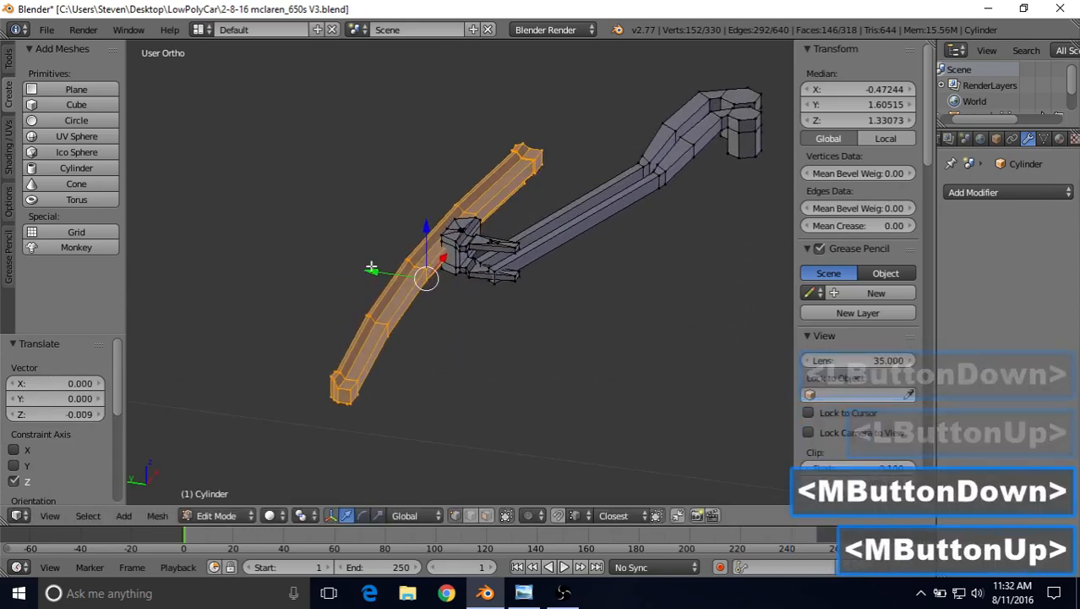
{"action": "mouse_move", "coordinate": [372, 272]}
{"action": "left_mouse_down"}
{"action": "mouse_move", "coordinate": [388, 283]}
{"action": "mouse_move", "coordinate": [386, 272]}
{"action": "left_mouse_up"}
{"action": "middle_click_drag", "start_coordinate": [386, 272], "coordinate": [430, 268]}
- Scale the blade to about 0.9 along Y and lower it by 0.003 and a further 0.004 along Z
{"action": "key", "text": "s"}
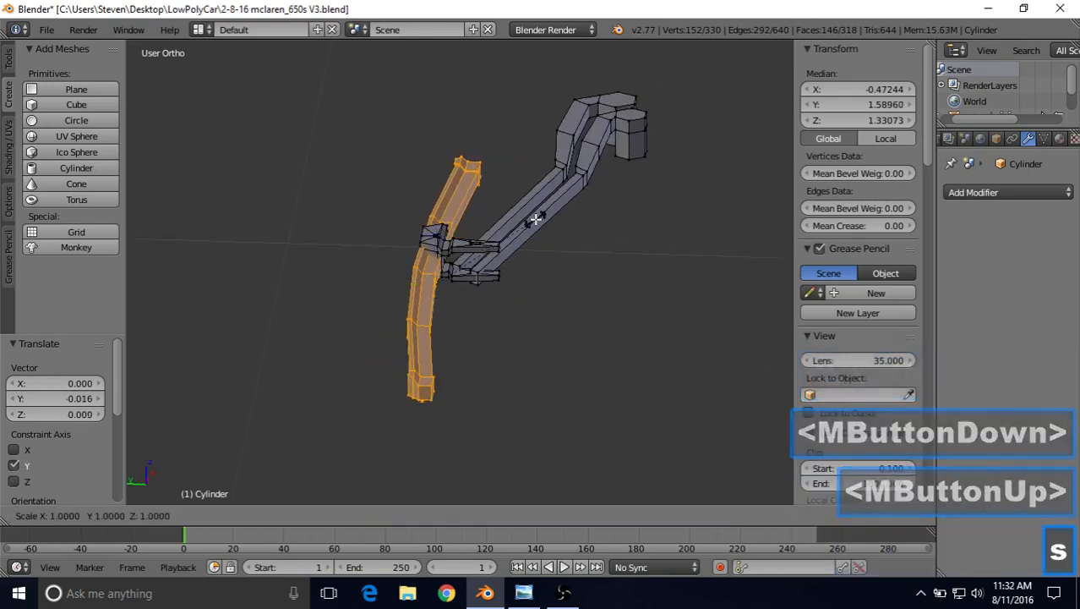
{"action": "key", "text": "y"}
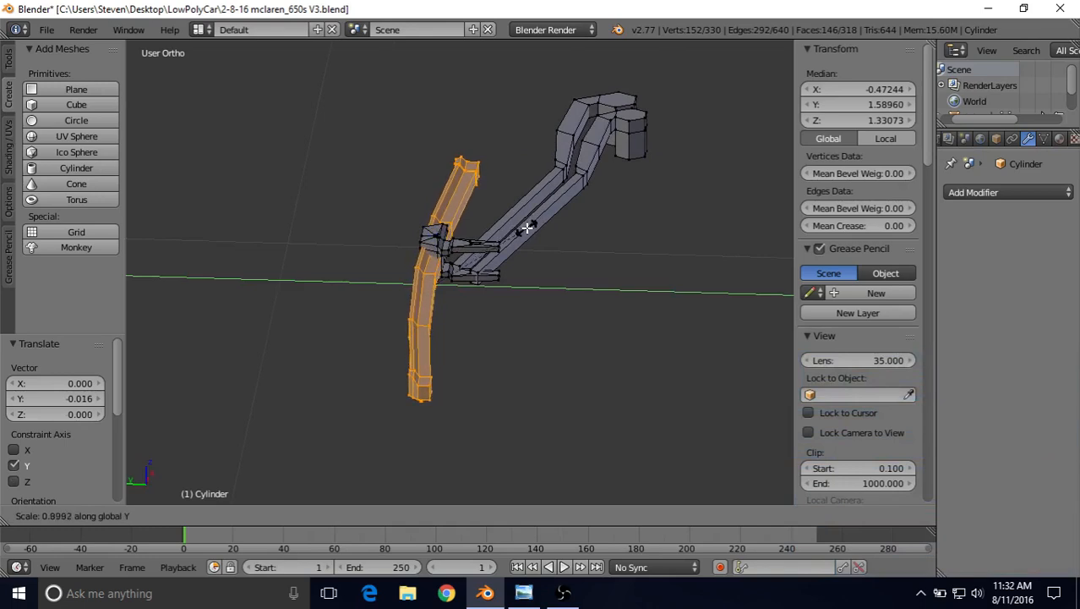
{"action": "left_click", "coordinate": [526, 228]}
{"action": "left_click_drag", "start_coordinate": [432, 232], "coordinate": [433, 234]}
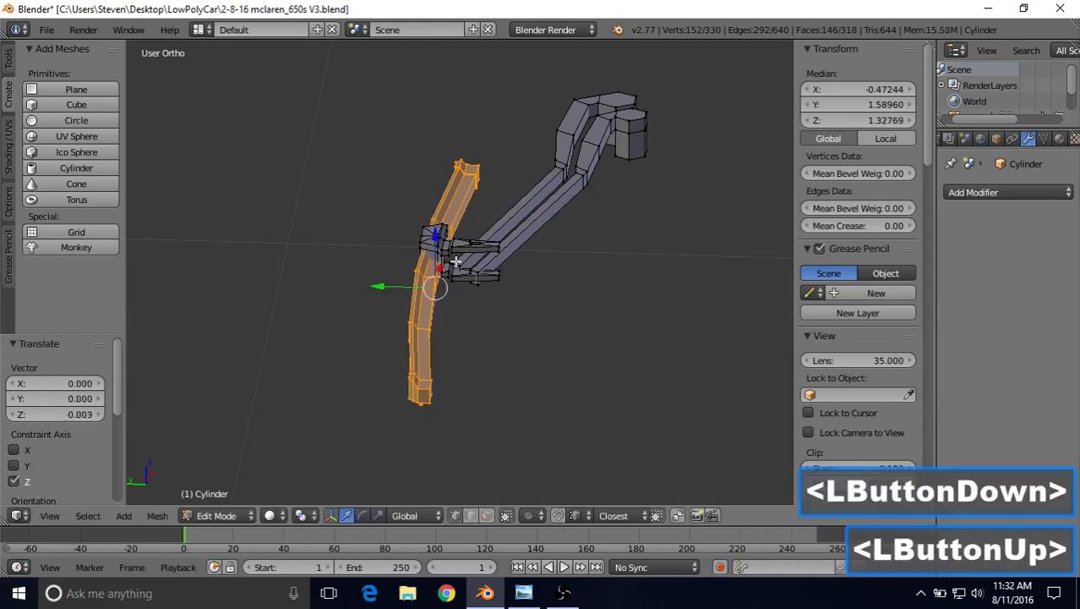
{"action": "middle_click_drag", "start_coordinate": [433, 234], "coordinate": [349, 247]}
{"action": "mouse_move", "coordinate": [470, 236]}
{"action": "left_mouse_down"}
{"action": "mouse_move", "coordinate": [466, 226]}
{"action": "mouse_move", "coordinate": [465, 237]}
{"action": "left_mouse_up"}
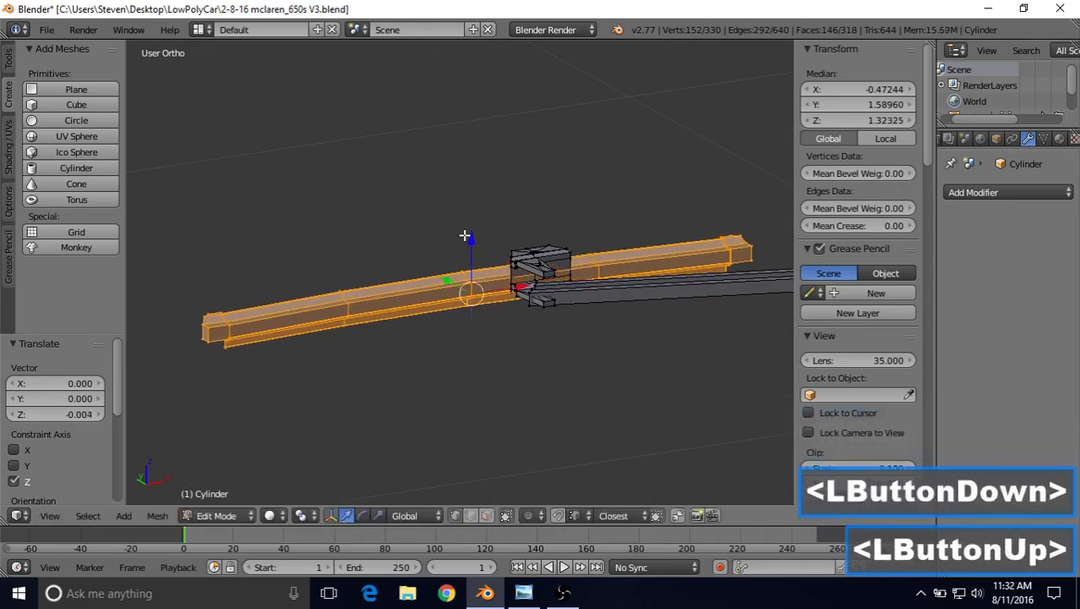
- Check how the blade lines up with the arm and bracket in Object Mode, and return to Edit Mode
{"action": "key", "text": "Tab"}
{"action": "scroll", "coordinate": [473, 295], "scroll_direction": "down", "scroll_amount": 3}
{"action": "middle_click_drag", "start_coordinate": [472, 295], "coordinate": [705, 231]}
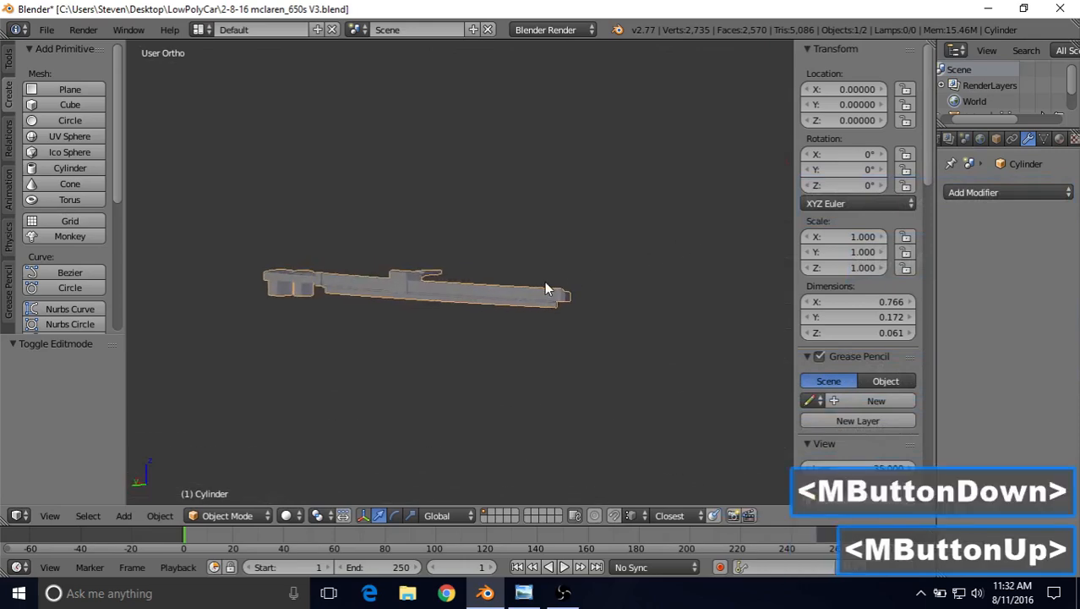
{"action": "scroll", "coordinate": [533, 283], "scroll_direction": "up", "scroll_amount": 3}
{"action": "middle_click_drag", "start_coordinate": [528, 284], "coordinate": [425, 245]}
{"action": "key", "text": "Tab"}
{"action": "scroll", "coordinate": [457, 254], "scroll_direction": "up", "scroll_amount": 3}
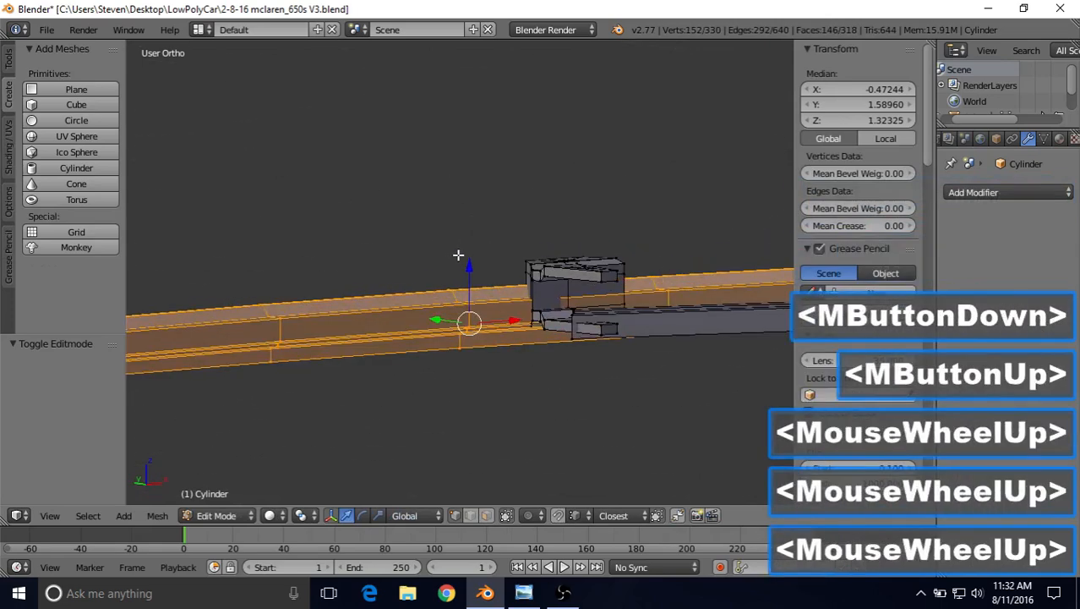
- Select the entire linked forked bracket between blade and arm and lower it 0.010 along Z
{"action": "right_click", "coordinate": [575, 262]}
{"action": "middle_click_drag", "start_coordinate": [495, 306], "coordinate": [525, 209]}
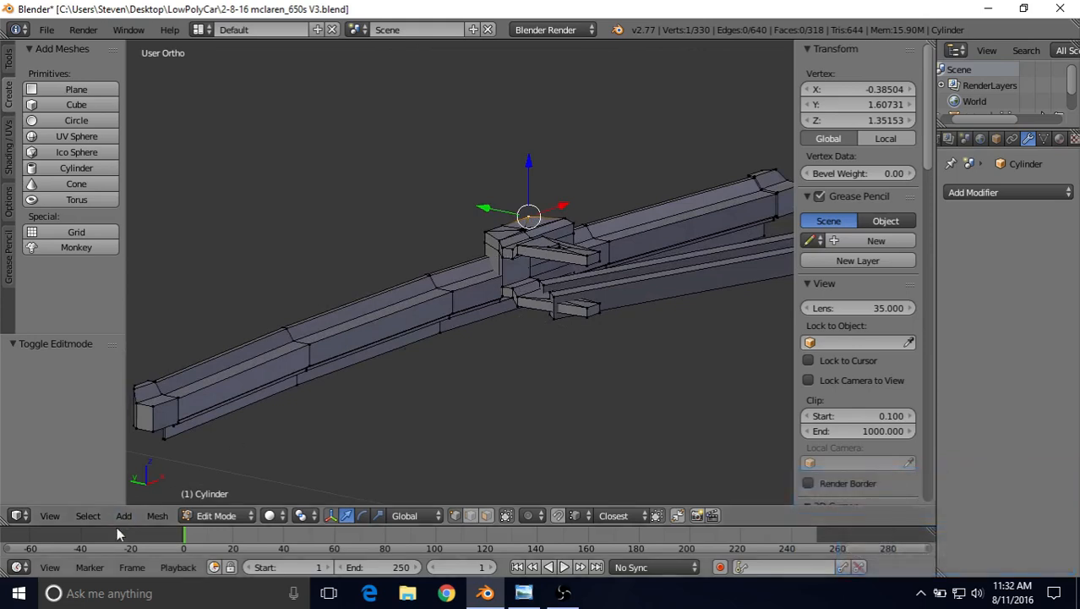
{"action": "left_click", "coordinate": [88, 516]}
{"action": "left_click", "coordinate": [159, 240]}
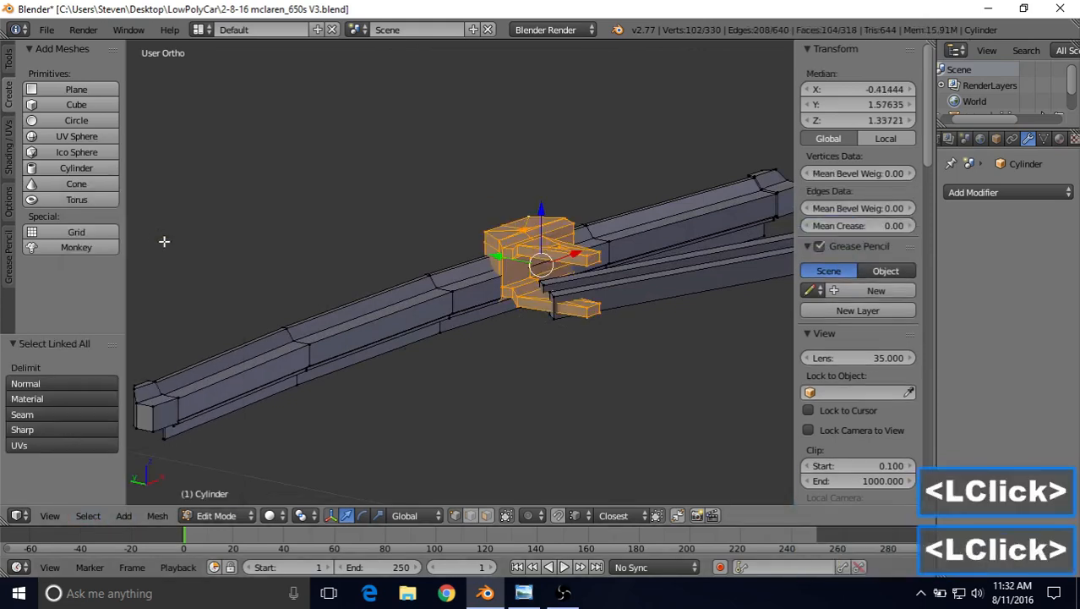
{"action": "middle_click_drag", "start_coordinate": [572, 254], "coordinate": [445, 241], "text": "shift"}
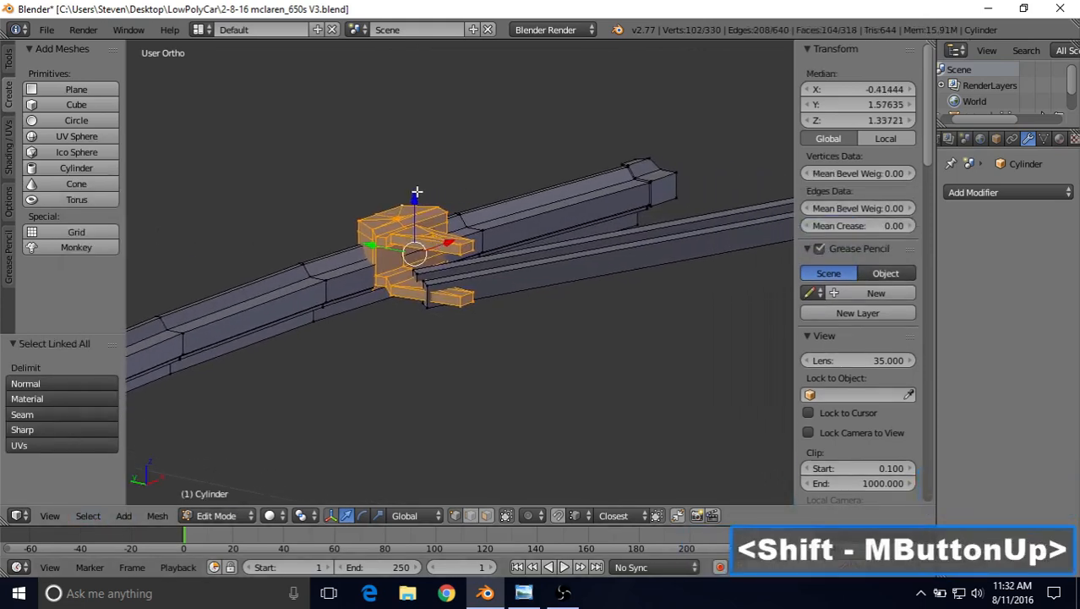
{"action": "left_click_drag", "start_coordinate": [415, 193], "coordinate": [412, 222]}
{"action": "middle_click_drag", "start_coordinate": [412, 222], "coordinate": [441, 237]}
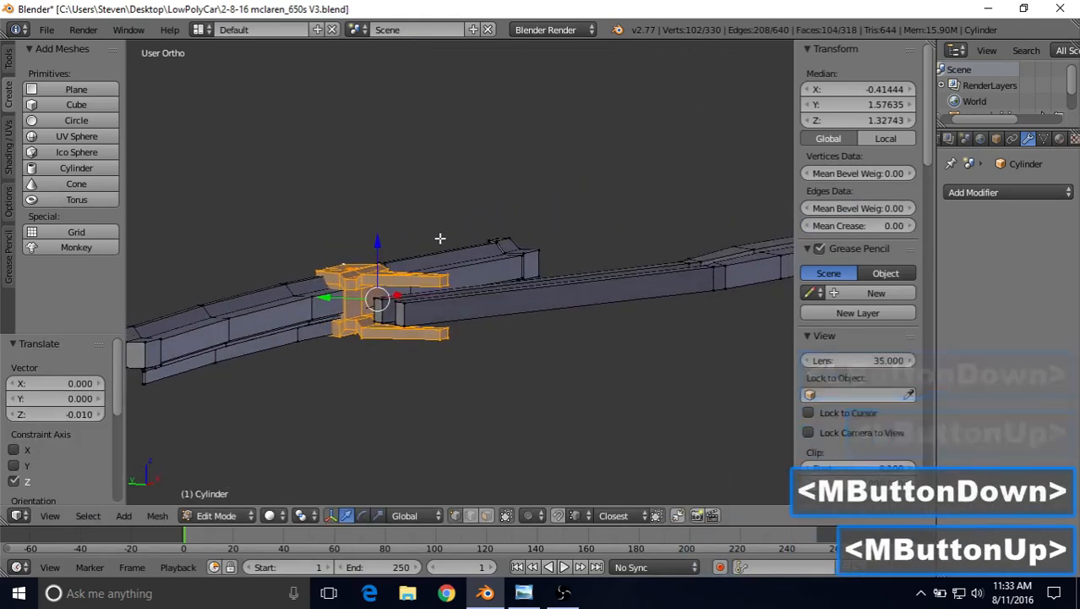
- Scale the forked bracket to 0.672 along Z and lower it another 0.003 along Z
{"action": "scroll", "coordinate": [441, 237], "scroll_direction": "up", "scroll_amount": 2}
{"action": "key", "text": "s"}
{"action": "key", "text": "z"}
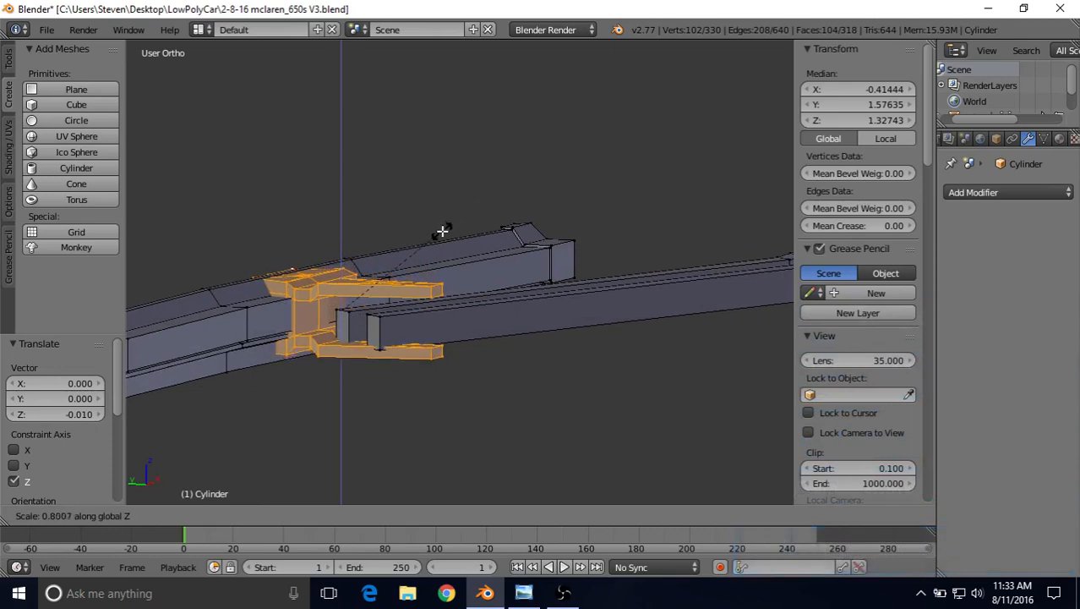
{"action": "left_click", "coordinate": [429, 247]}
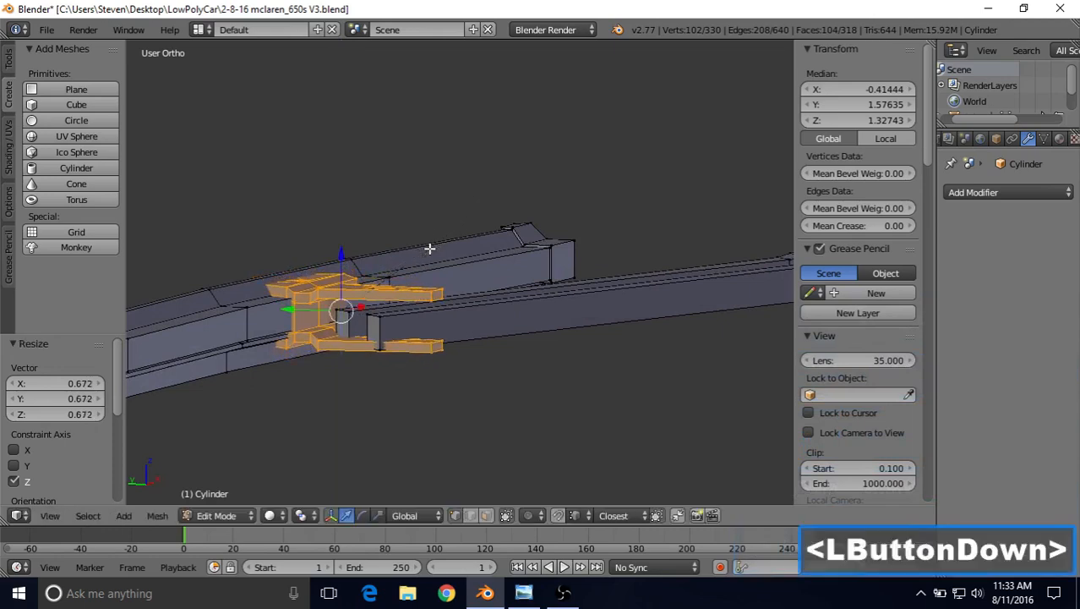
{"action": "left_click_drag", "start_coordinate": [338, 249], "coordinate": [343, 262]}
{"action": "mouse_move", "coordinate": [342, 262]}
{"action": "middle_mouse_down"}
{"action": "mouse_move", "coordinate": [338, 271]}
{"action": "mouse_move", "coordinate": [373, 251]}
{"action": "mouse_move", "coordinate": [354, 280]}
{"action": "middle_mouse_up"}
- Border-select the full cross-section of blade vertices beside the forked bracket, including the hidden ones
{"action": "scroll", "coordinate": [423, 242], "scroll_direction": "down", "scroll_amount": 3}
{"action": "middle_click_drag", "start_coordinate": [423, 243], "coordinate": [334, 265], "text": "shift"}
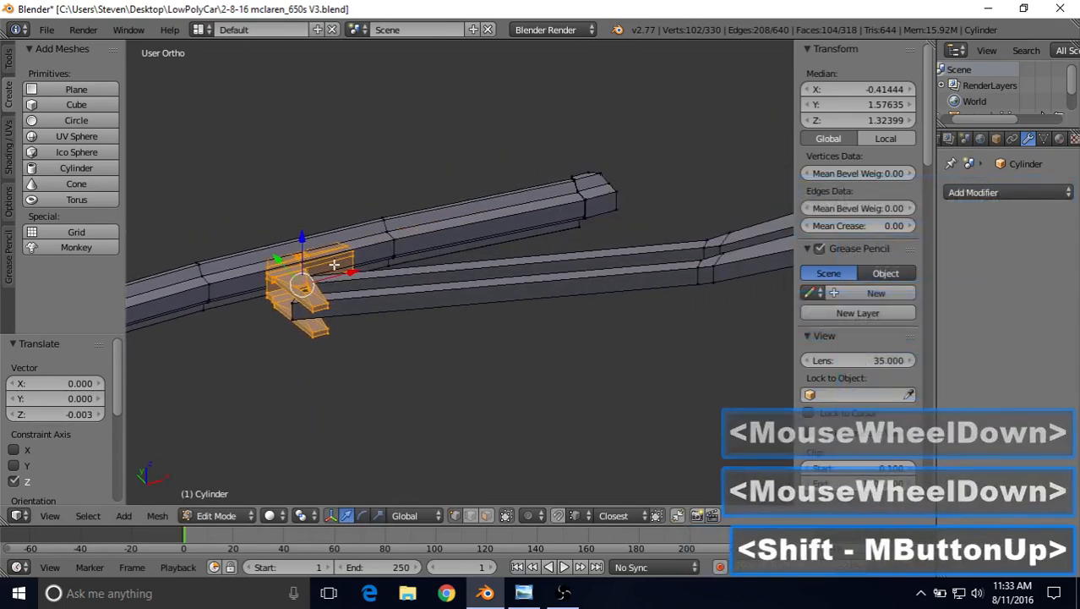
{"action": "middle_click_drag", "start_coordinate": [182, 258], "coordinate": [387, 195], "text": "shift"}
{"action": "right_click", "coordinate": [401, 186]}
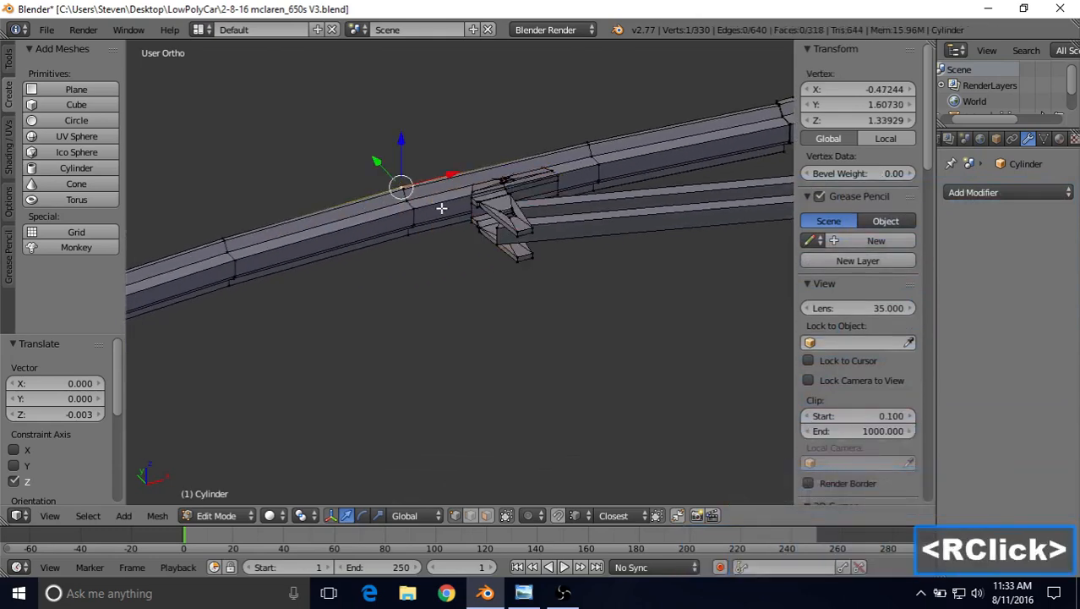
{"action": "middle_click_drag", "start_coordinate": [433, 219], "coordinate": [428, 212]}
{"action": "key", "text": "z"}
{"action": "key", "text": "b"}
{"action": "left_click_drag", "start_coordinate": [414, 132], "coordinate": [430, 181]}
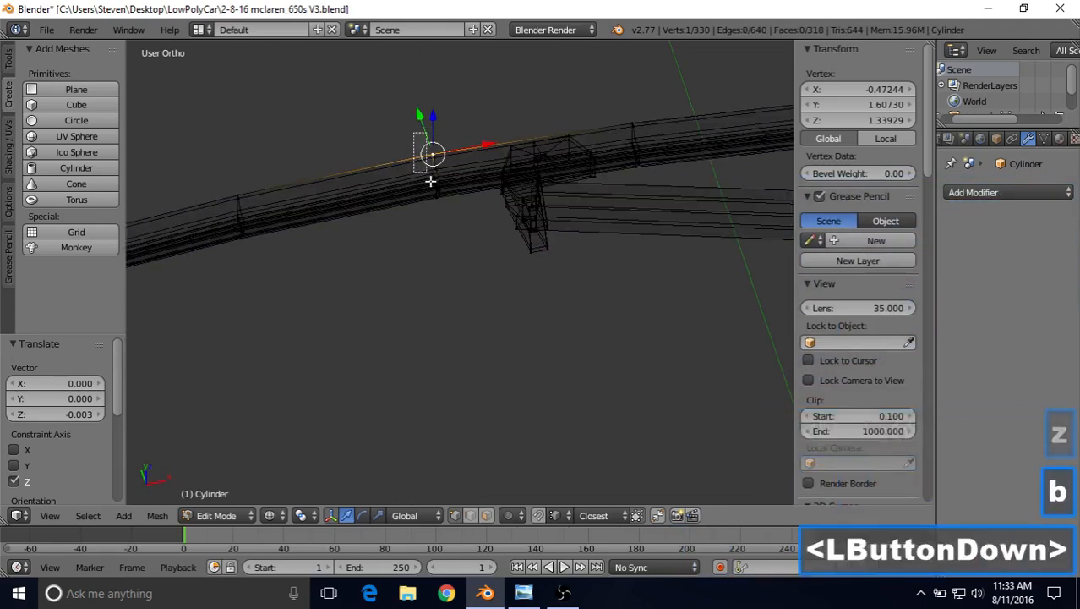
{"action": "left_click_drag", "start_coordinate": [452, 231], "coordinate": [452, 231]}
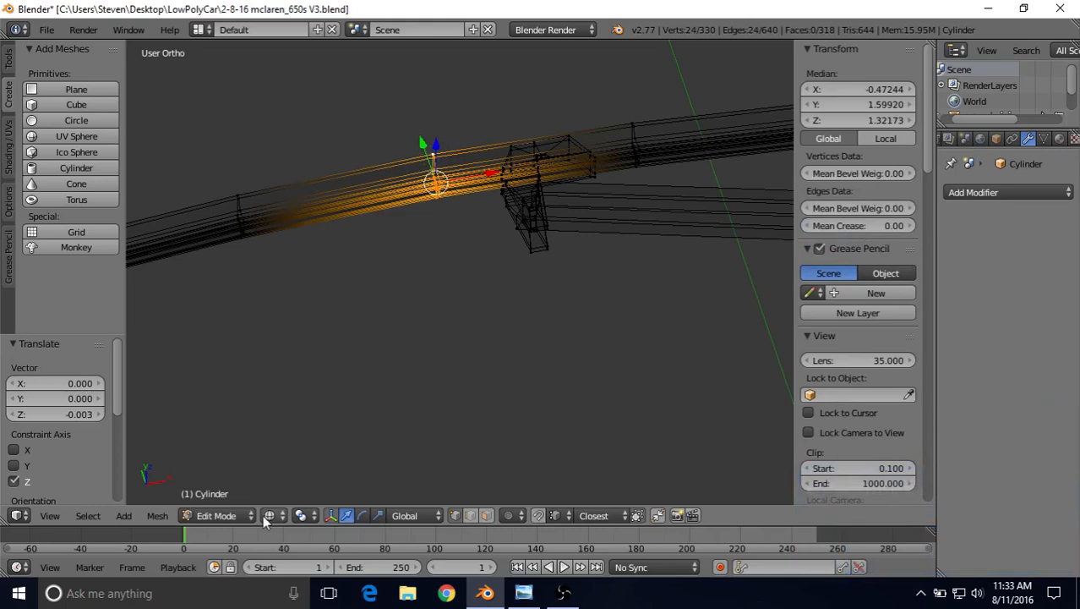
- Return to solid shading and extend the selection to all geometry linked to the blade's cross-section
{"action": "key", "text": "z"}
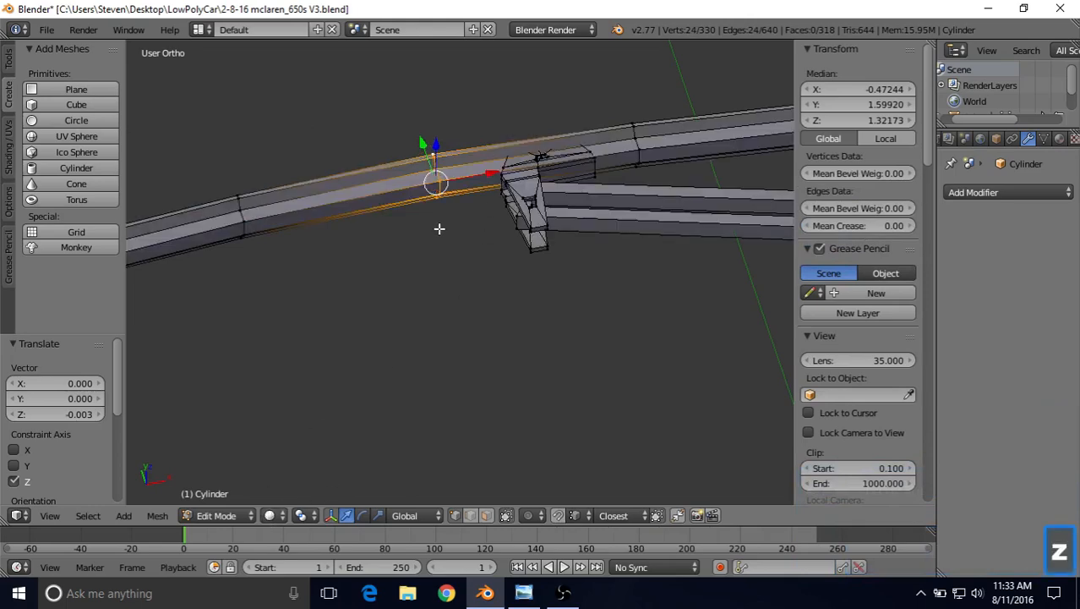
{"action": "middle_click", "coordinate": [439, 228]}
{"action": "scroll", "coordinate": [243, 357], "scroll_direction": "down", "scroll_amount": 1}
{"action": "left_click", "coordinate": [88, 516]}
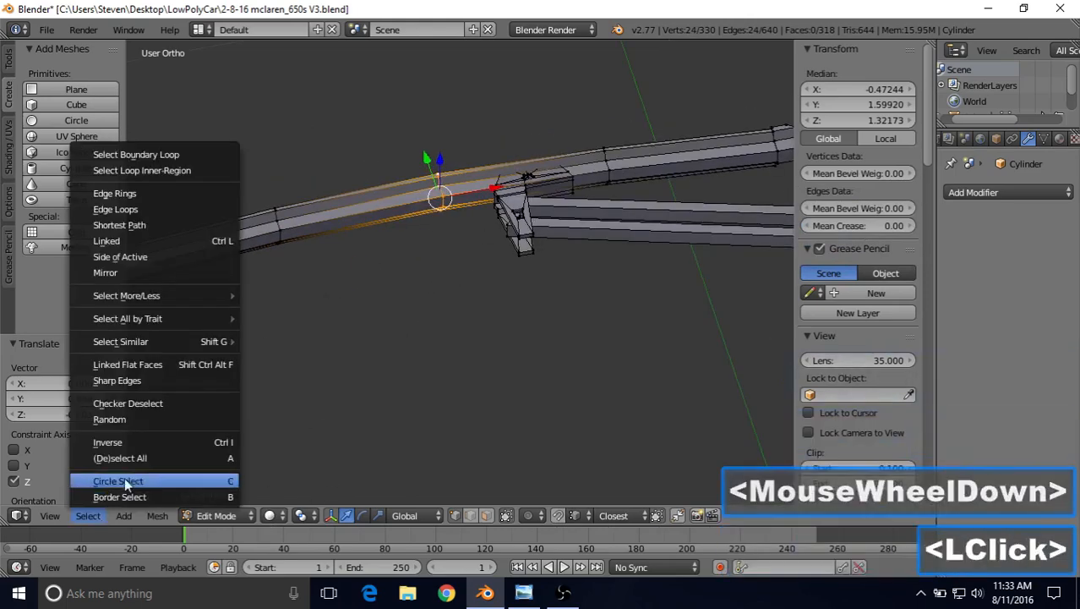
{"action": "left_click", "coordinate": [177, 243]}
{"action": "scroll", "coordinate": [350, 266], "scroll_direction": "down", "scroll_amount": 2}
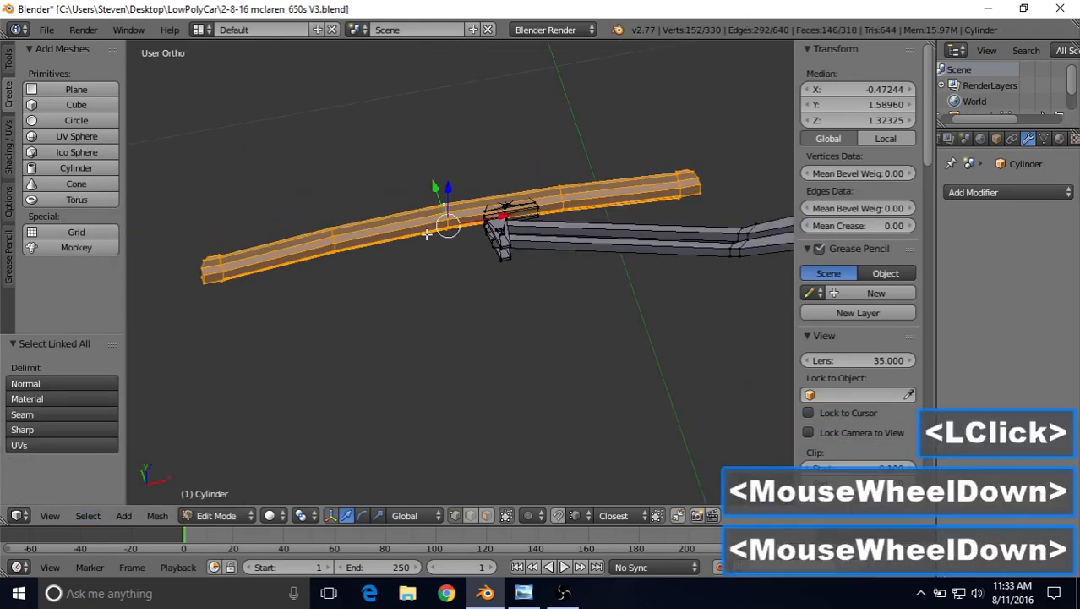
- Scale the whole blade down along Z and lower it along Z toward the bracket
{"action": "middle_click_drag", "start_coordinate": [426, 236], "coordinate": [504, 194]}
{"action": "scroll", "coordinate": [504, 194], "scroll_direction": "up", "scroll_amount": 3}
{"action": "key", "text": "s"}
{"action": "key", "text": "z"}
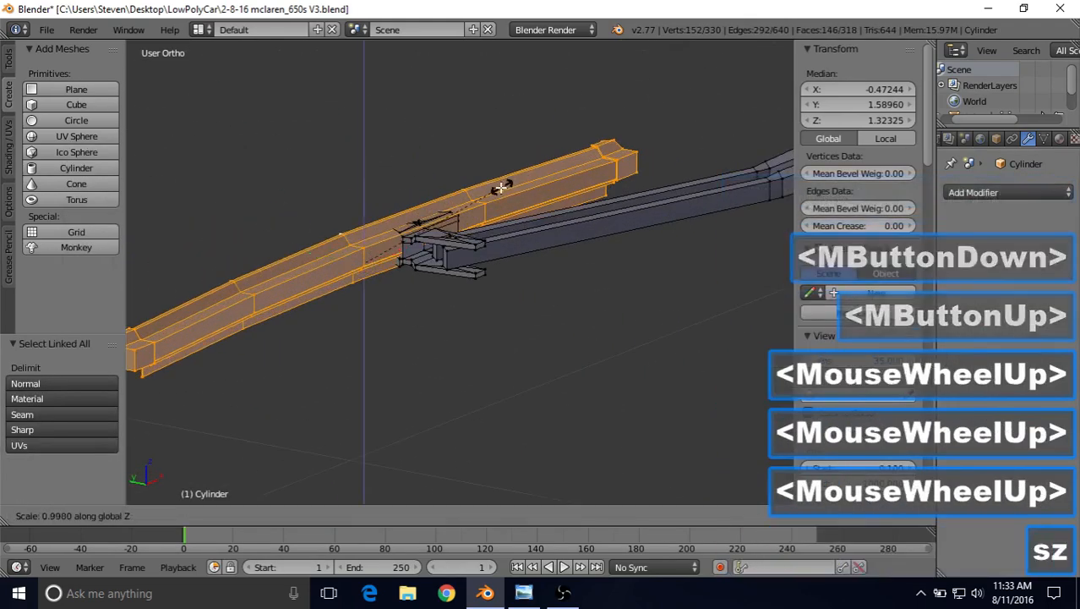
{"action": "left_click", "coordinate": [465, 193]}
{"action": "left_click_drag", "start_coordinate": [364, 205], "coordinate": [361, 217]}
- Lower the whole blade another 0.003 along Z and scale it to 1.384 along Z
{"action": "middle_click_drag", "start_coordinate": [361, 216], "coordinate": [436, 240]}
{"action": "scroll", "coordinate": [437, 240], "scroll_direction": "up", "scroll_amount": 3}
{"action": "middle_click_drag", "start_coordinate": [324, 254], "coordinate": [461, 247], "text": "shift"}
{"action": "middle_click_drag", "start_coordinate": [460, 247], "coordinate": [478, 244]}
{"action": "left_click_drag", "start_coordinate": [354, 237], "coordinate": [356, 250]}
{"action": "middle_click_drag", "start_coordinate": [410, 306], "coordinate": [450, 174], "text": "shift"}
{"action": "key", "text": "s"}
{"action": "key", "text": "z"}
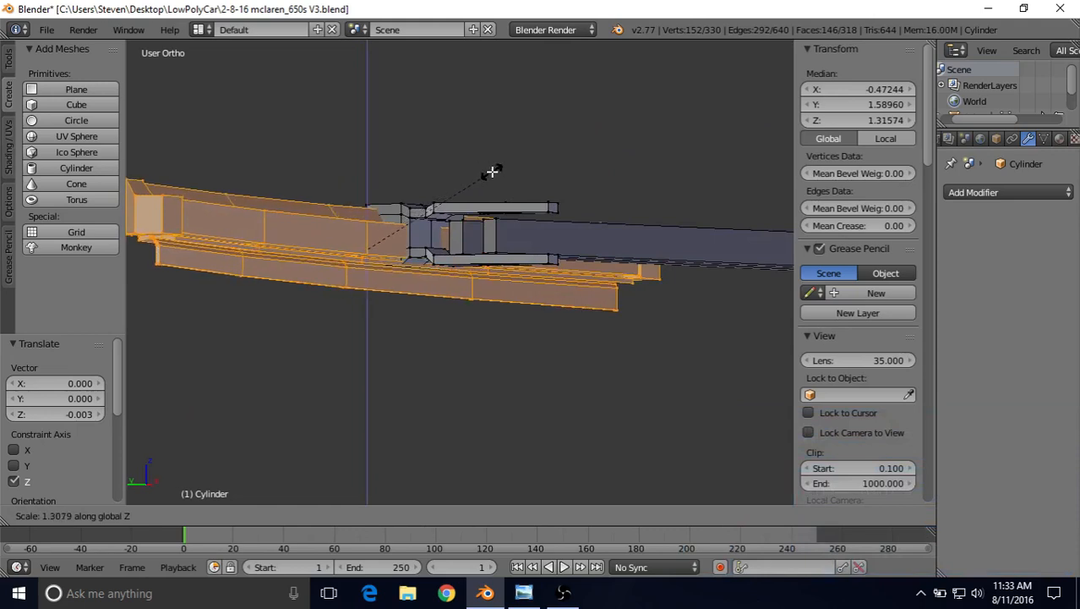
{"action": "left_click", "coordinate": [494, 171]}
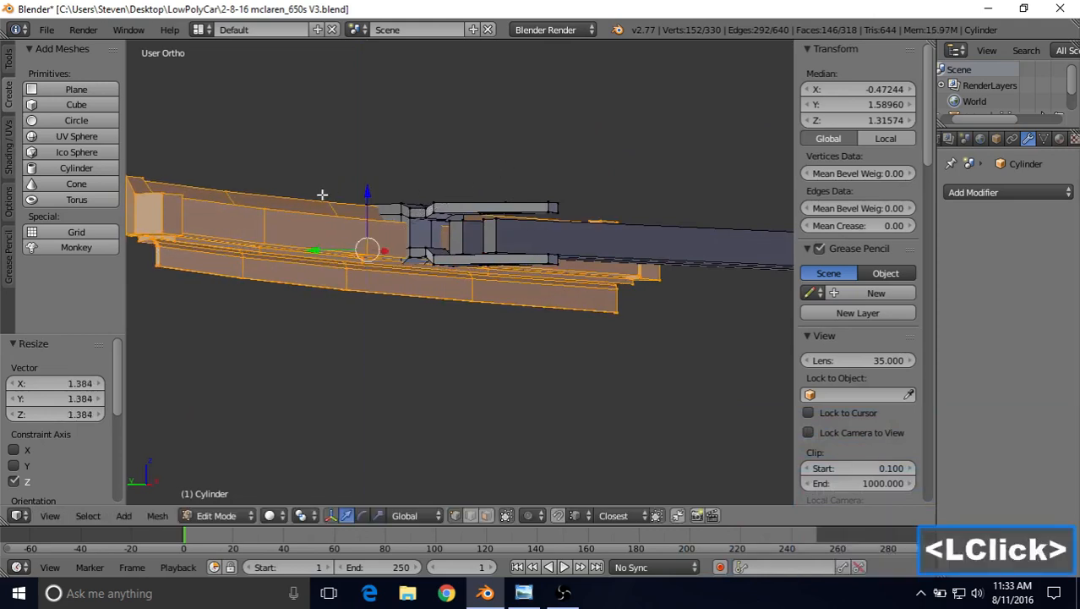
- Select only the linked upper body of the blade, leaving out the strips beneath it
{"action": "middle_click_drag", "start_coordinate": [321, 196], "coordinate": [406, 238], "text": "shift"}
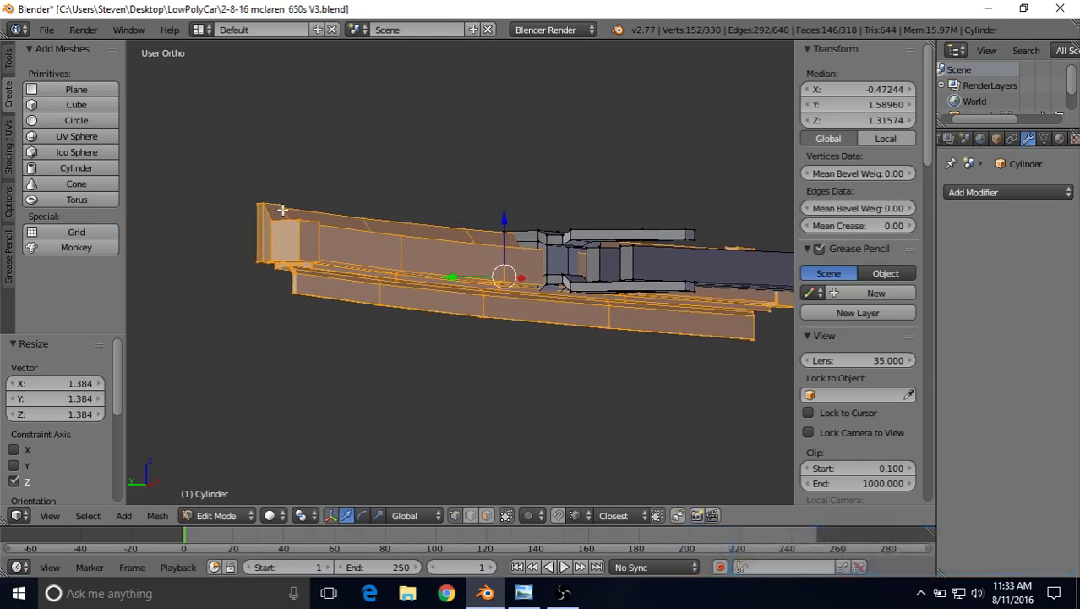
{"action": "right_click", "coordinate": [282, 210]}
{"action": "middle_click_drag", "start_coordinate": [283, 210], "coordinate": [329, 214]}
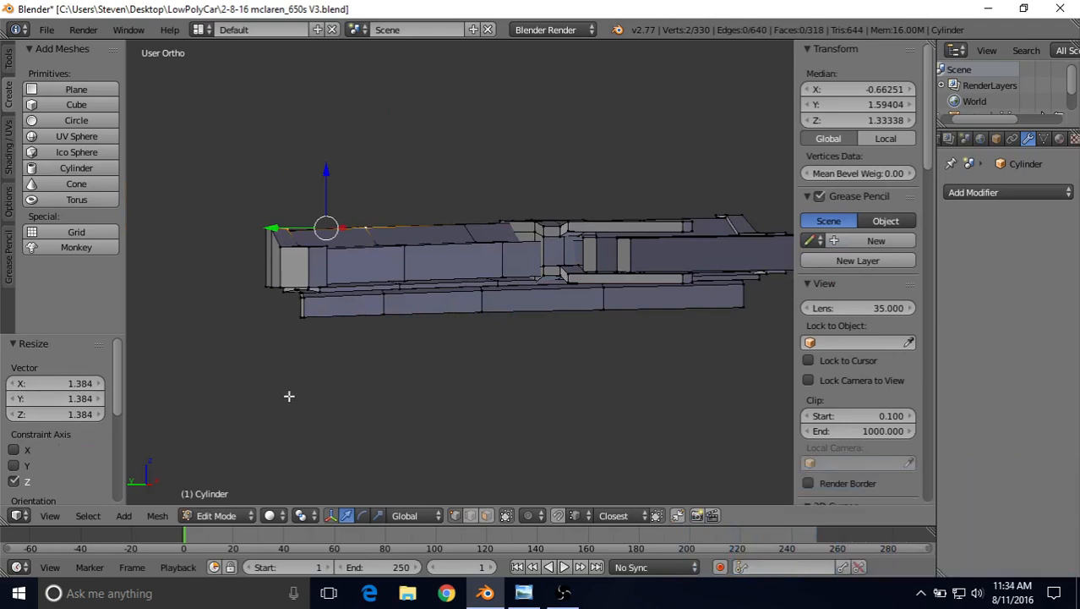
{"action": "left_click", "coordinate": [88, 515]}
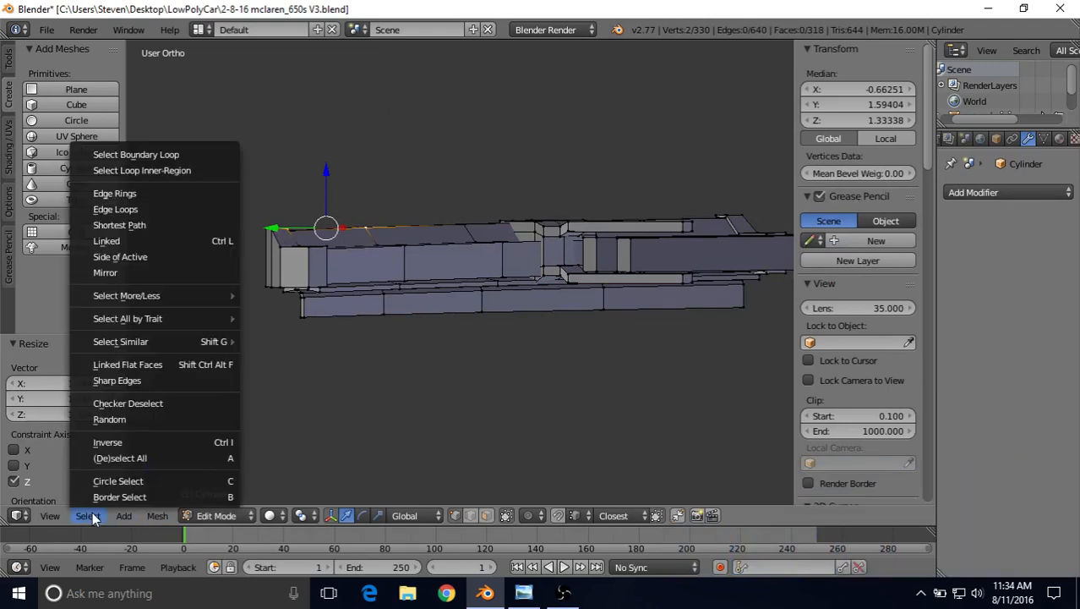
{"action": "left_click", "coordinate": [136, 242]}
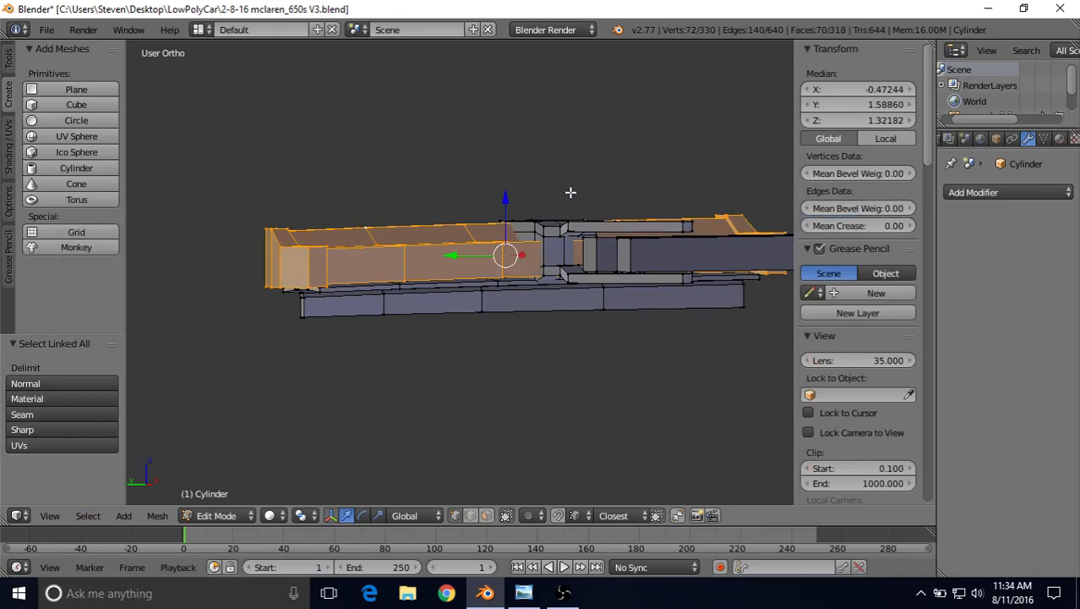
- Scale the blade's upper body to about 0.845 along Z and lower it 0.002 along Z
{"action": "key", "text": "s"}
{"action": "key", "text": "z"}
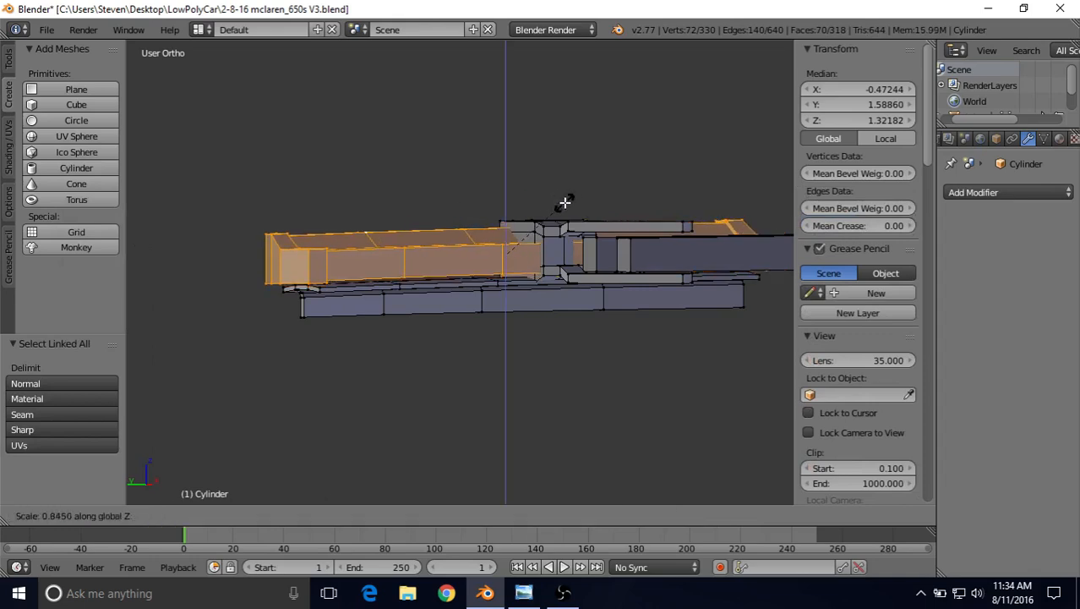
{"action": "left_click", "coordinate": [565, 203]}
{"action": "left_click_drag", "start_coordinate": [508, 200], "coordinate": [512, 205]}
{"action": "middle_click_drag", "start_coordinate": [370, 275], "coordinate": [367, 264]}
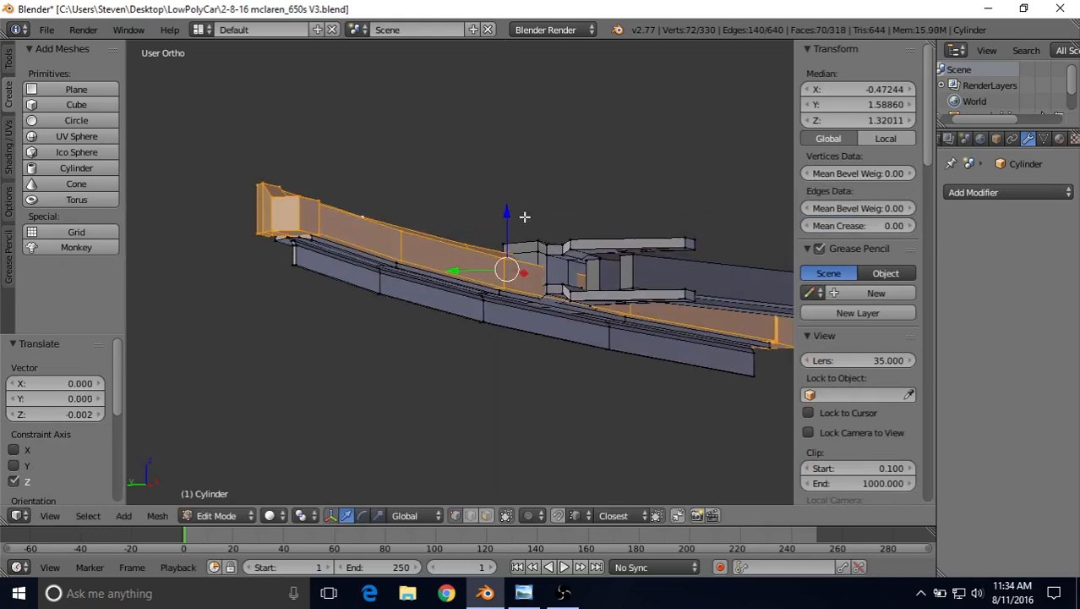
- Raise the blade's upper body about 0.001 and lower it about 0.0003 along Z, checking the fit in Object Mode
{"action": "key", "text": "Tab"}
{"action": "key", "text": "Tab"}
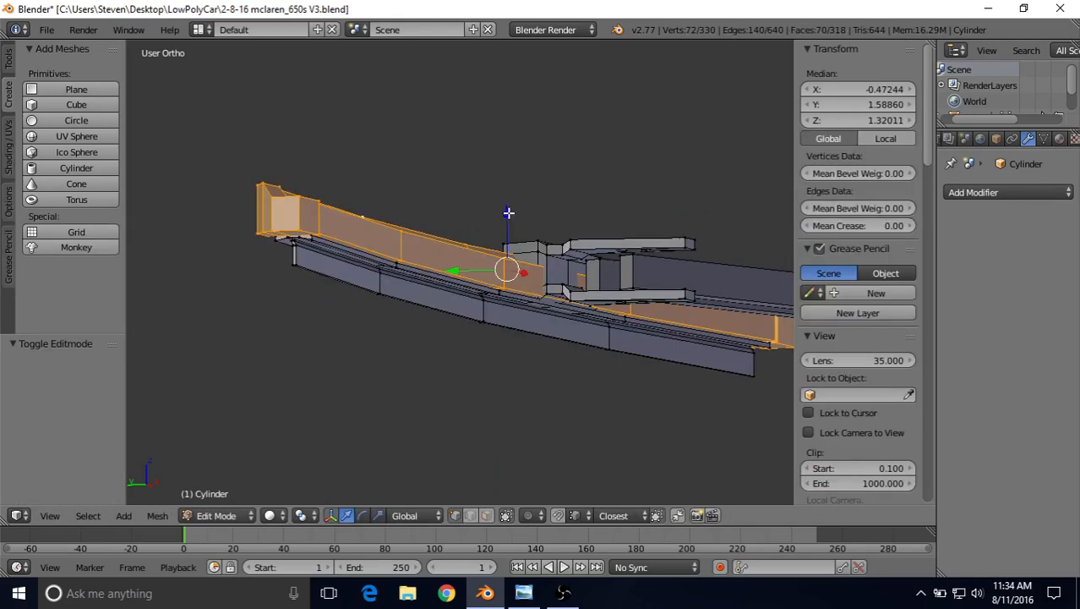
{"action": "left_click_drag", "start_coordinate": [508, 212], "coordinate": [509, 212]}
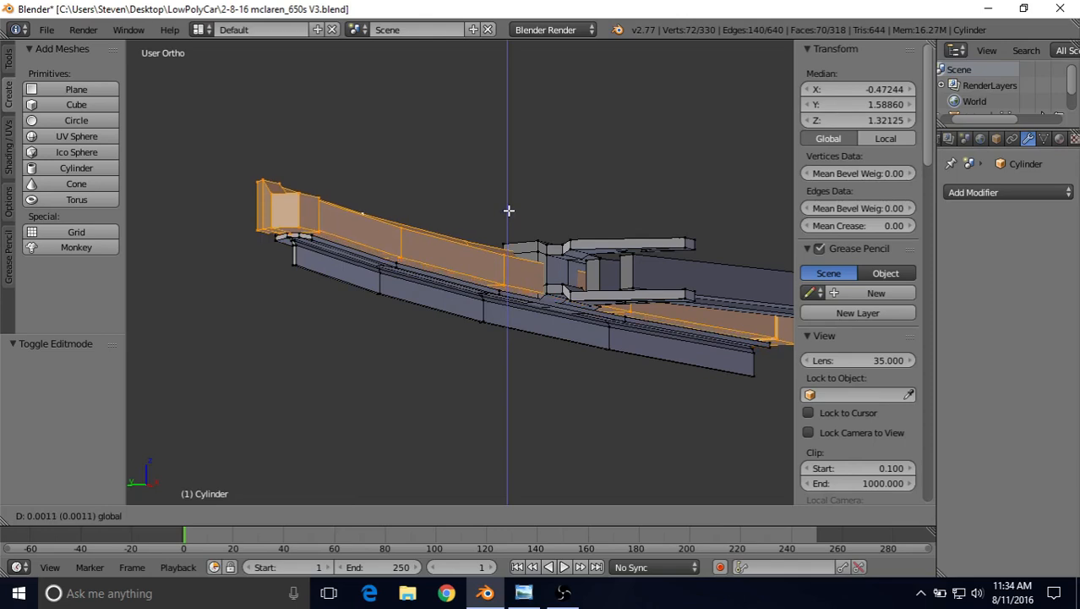
{"action": "key", "text": "Tab"}
{"action": "mouse_move", "coordinate": [509, 213]}
{"action": "middle_mouse_down"}
{"action": "mouse_move", "coordinate": [433, 271]}
{"action": "mouse_move", "coordinate": [422, 264]}
{"action": "mouse_move", "coordinate": [395, 285]}
{"action": "mouse_move", "coordinate": [393, 266]}
{"action": "mouse_move", "coordinate": [508, 232]}
{"action": "middle_mouse_up"}
{"action": "key", "text": "Tab"}
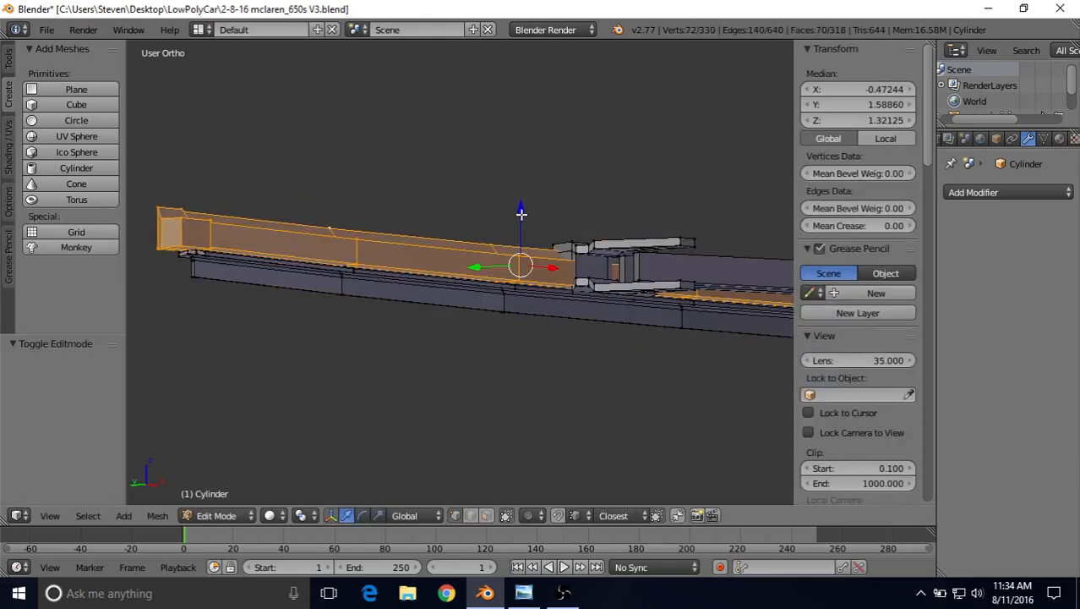
{"action": "left_click_drag", "start_coordinate": [521, 214], "coordinate": [520, 215]}
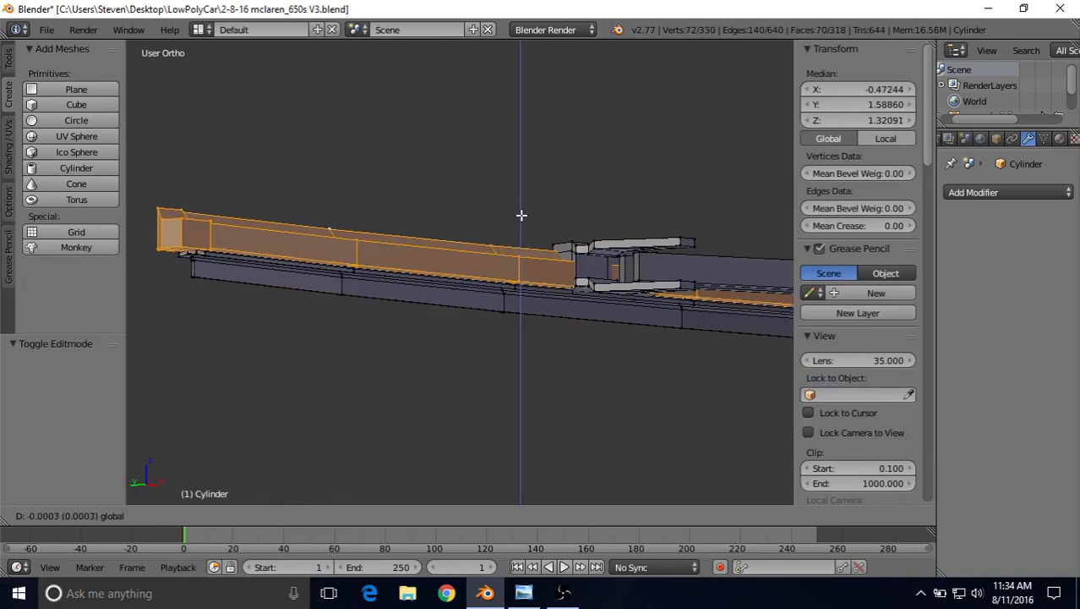
{"action": "key", "text": "Tab"}
{"action": "middle_click_drag", "start_coordinate": [520, 215], "coordinate": [429, 255]}
{"action": "key", "text": "Tab"}
- Select the entire linked forked bracket between the blade and the arm
{"action": "scroll", "coordinate": [425, 310], "scroll_direction": "up", "scroll_amount": 2}
{"action": "right_click", "coordinate": [499, 205]}
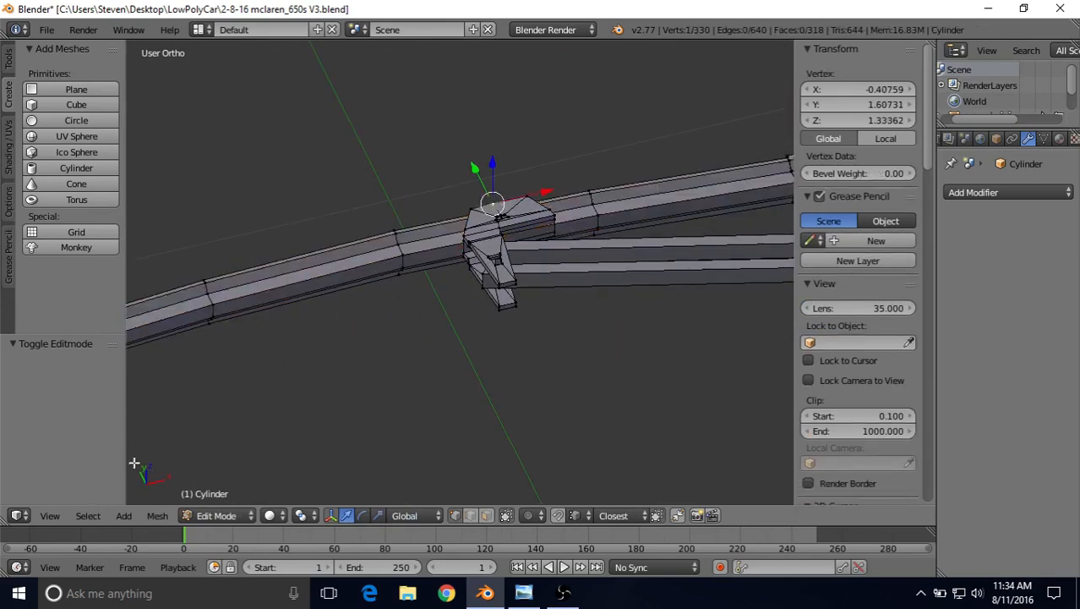
{"action": "left_click", "coordinate": [88, 516]}
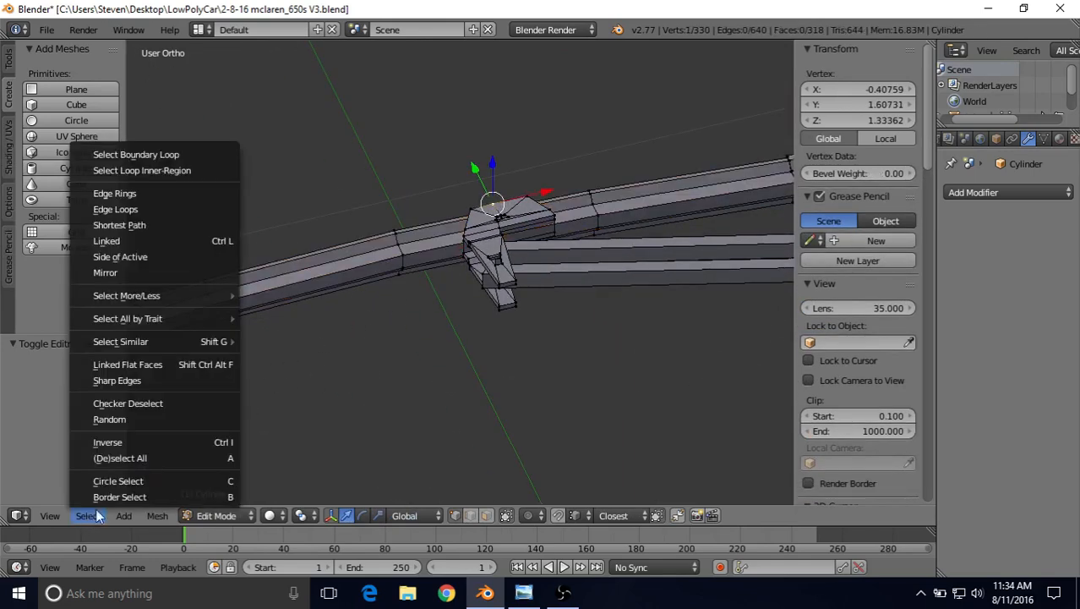
{"action": "left_click", "coordinate": [187, 241]}
{"action": "middle_click_drag", "start_coordinate": [278, 247], "coordinate": [426, 217]}
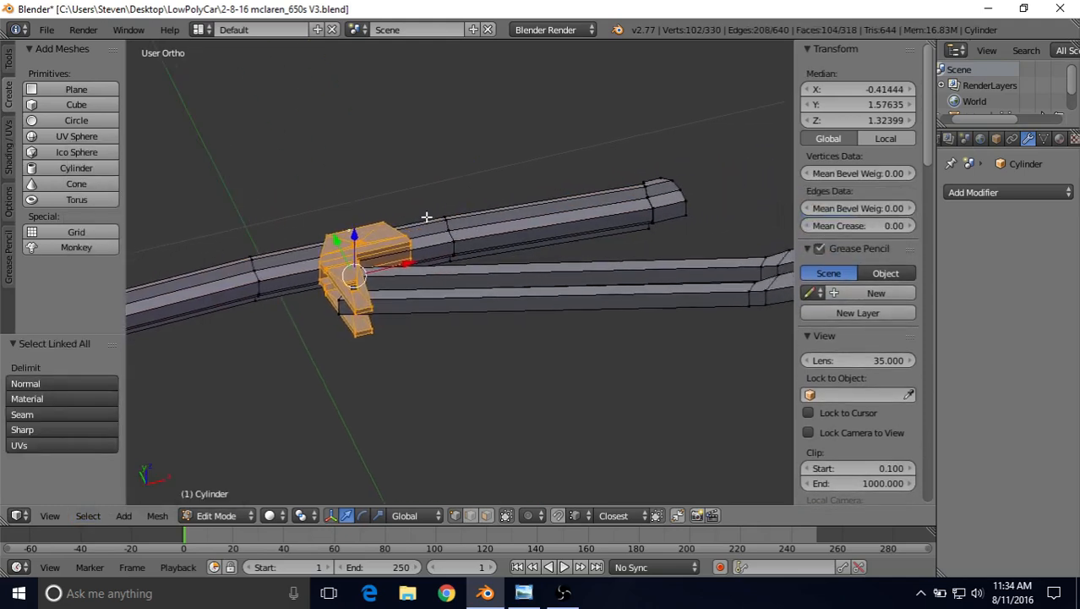
{"action": "key", "text": "r"}
{"action": "key", "text": "z"}
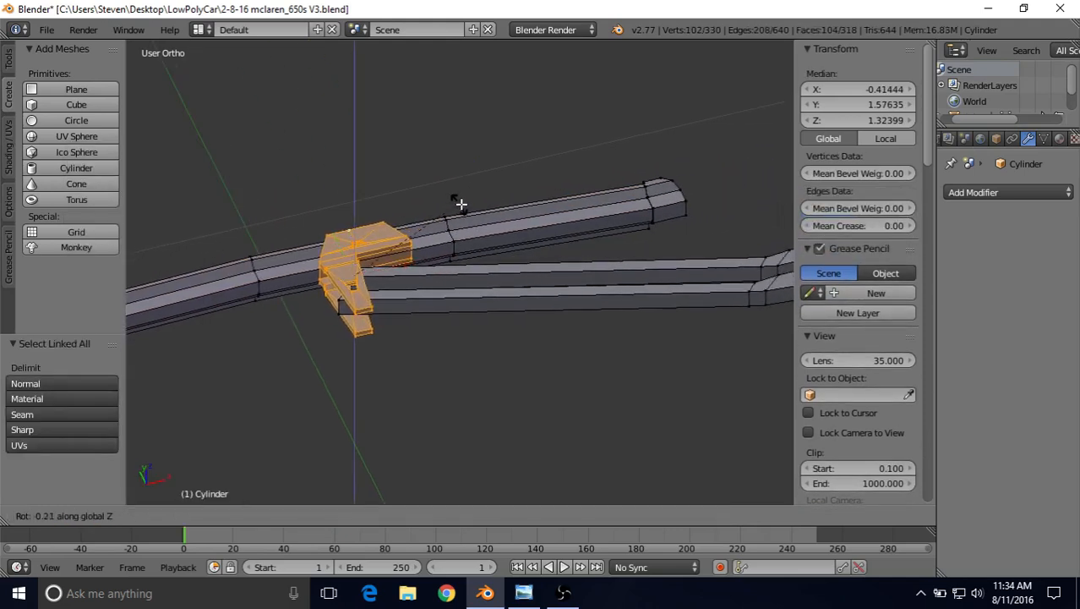
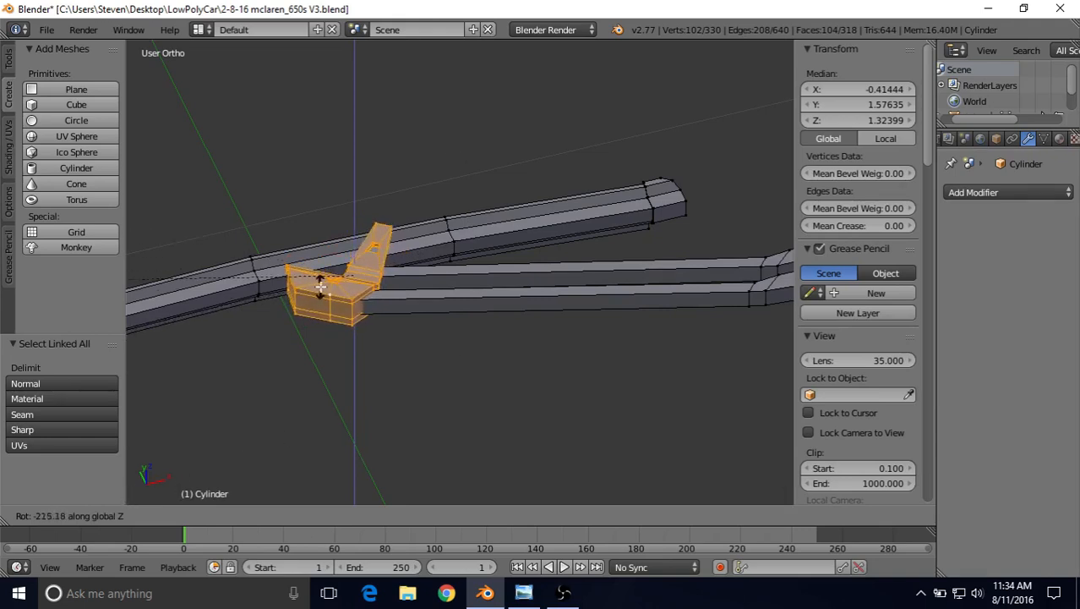
{"action": "right_click", "coordinate": [327, 223]}
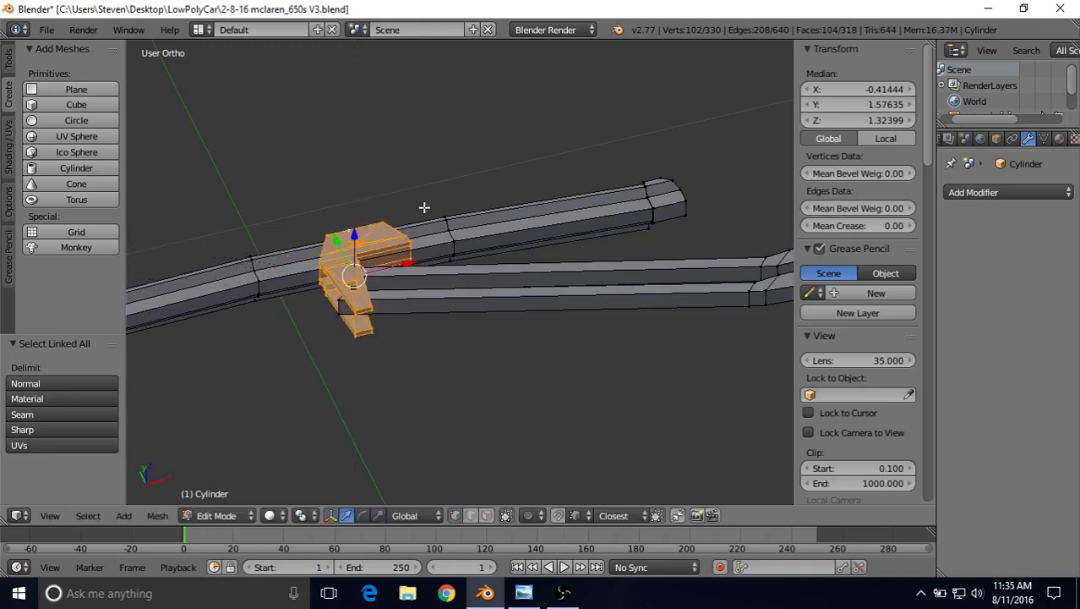
- Try rotating the forked bracket -19.181° about the global Z axis
{"action": "key", "text": "r"}
{"action": "key", "text": "z"}
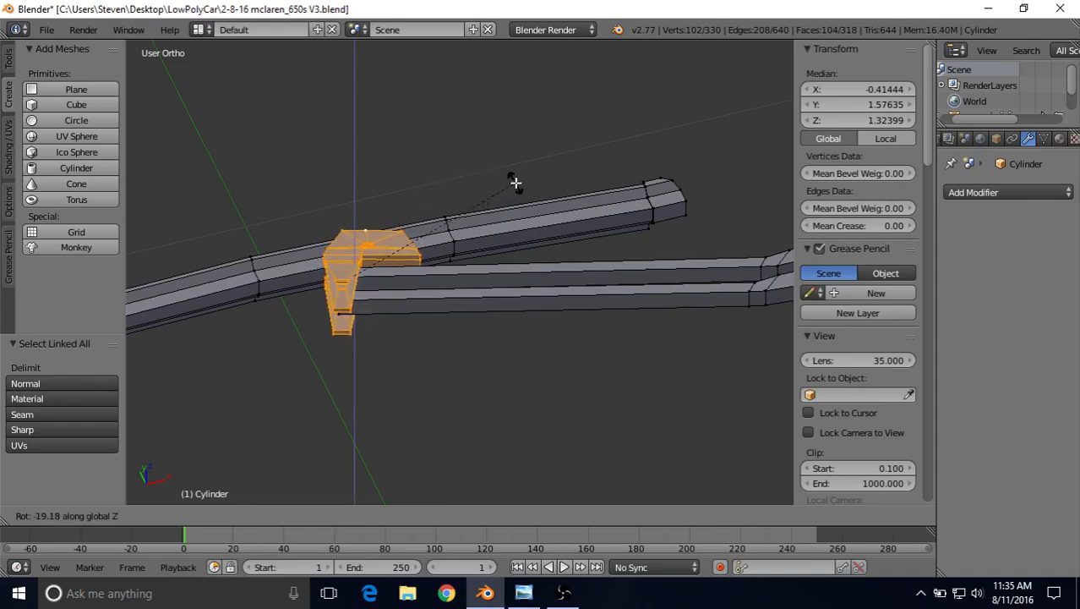
{"action": "left_click", "coordinate": [516, 183]}
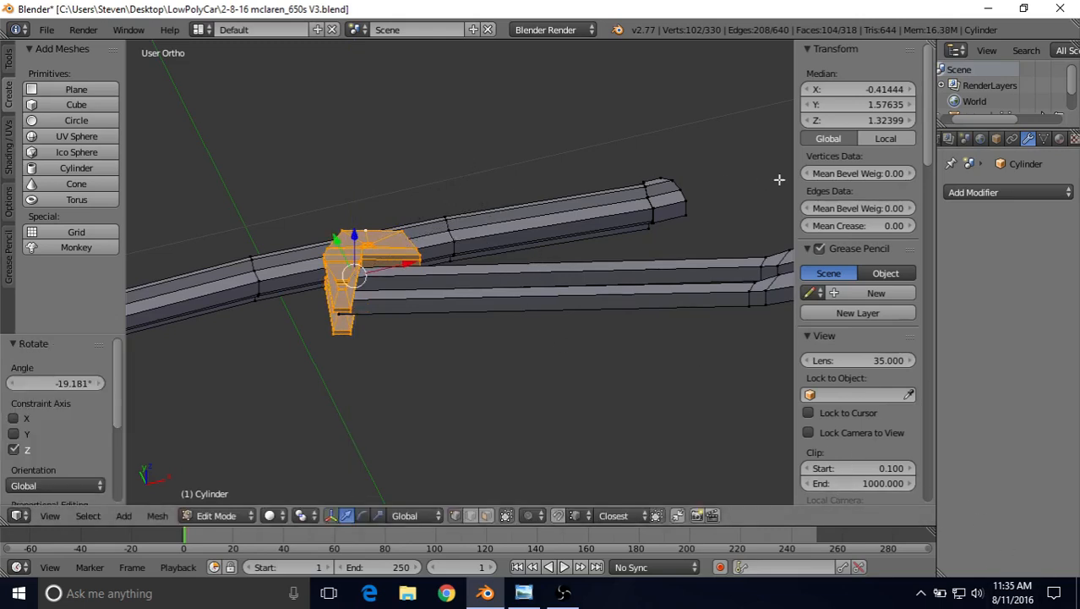
- Start the Screencast Keys display and return to the transform settings
{"action": "mouse_move", "coordinate": [927, 161]}
{"action": "left_mouse_down"}
{"action": "mouse_move", "coordinate": [911, 355]}
{"action": "mouse_move", "coordinate": [912, 507]}
{"action": "left_mouse_up"}
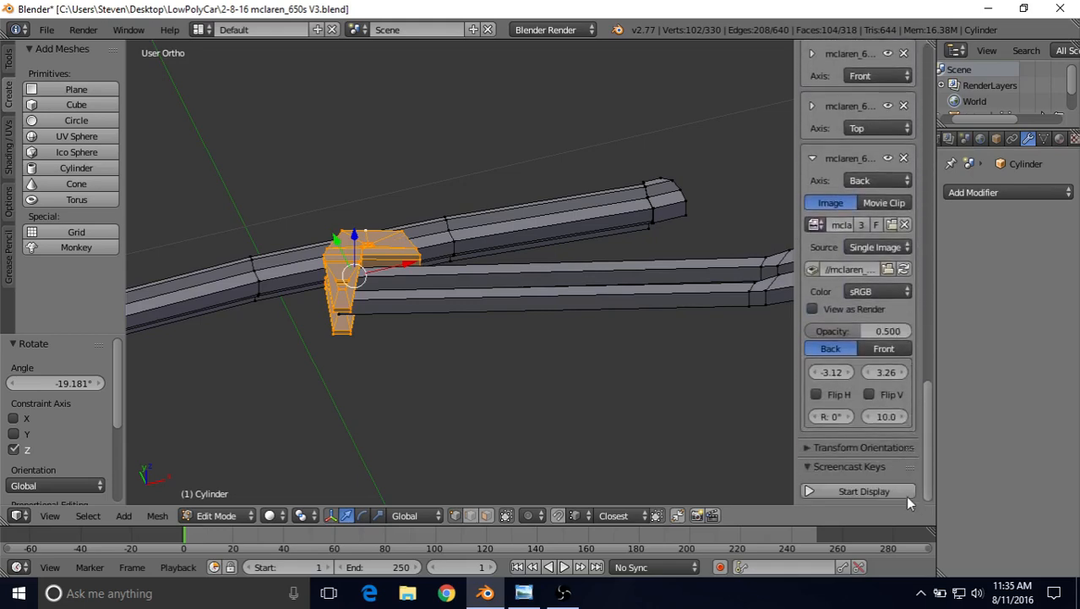
{"action": "left_click", "coordinate": [838, 491]}
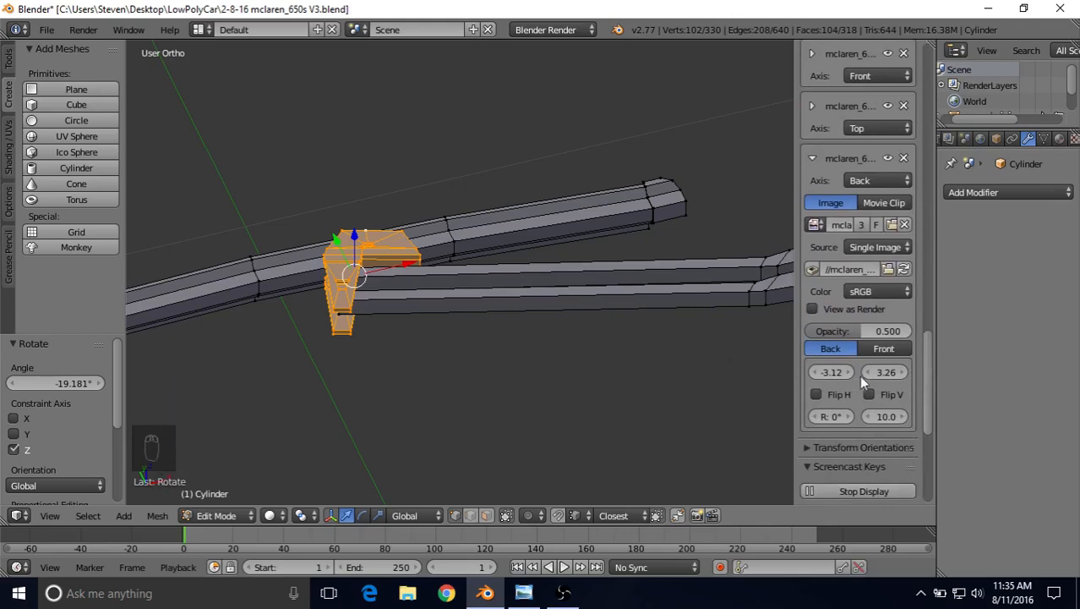
{"action": "left_click_drag", "start_coordinate": [924, 370], "coordinate": [940, 58]}
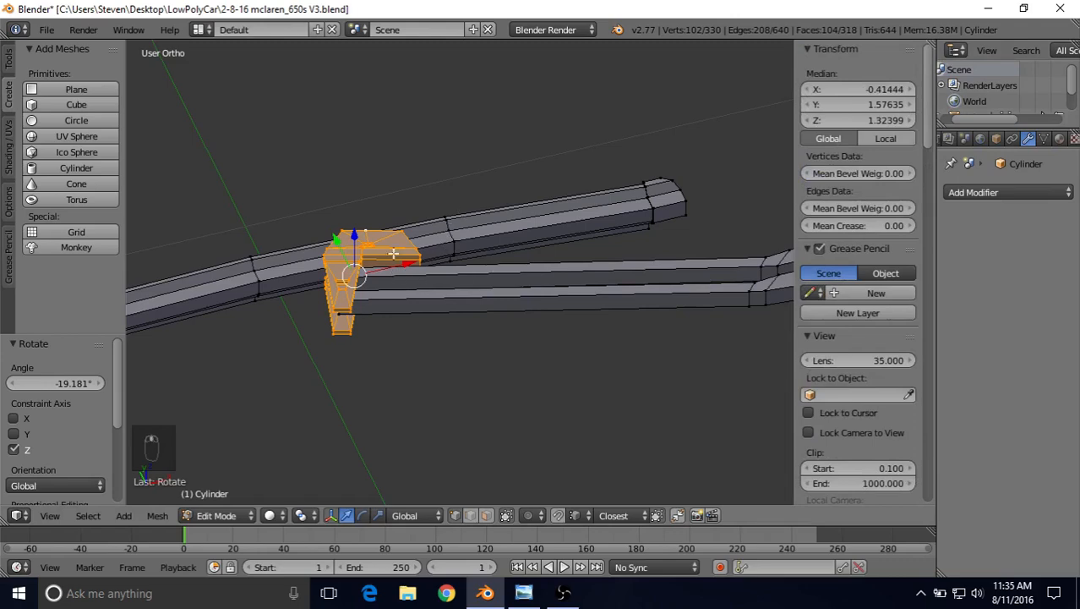
- Inspect the forked bracket's alignment with the blade and arm, and undo its last rotation
{"action": "middle_click_drag", "start_coordinate": [393, 254], "coordinate": [379, 305]}
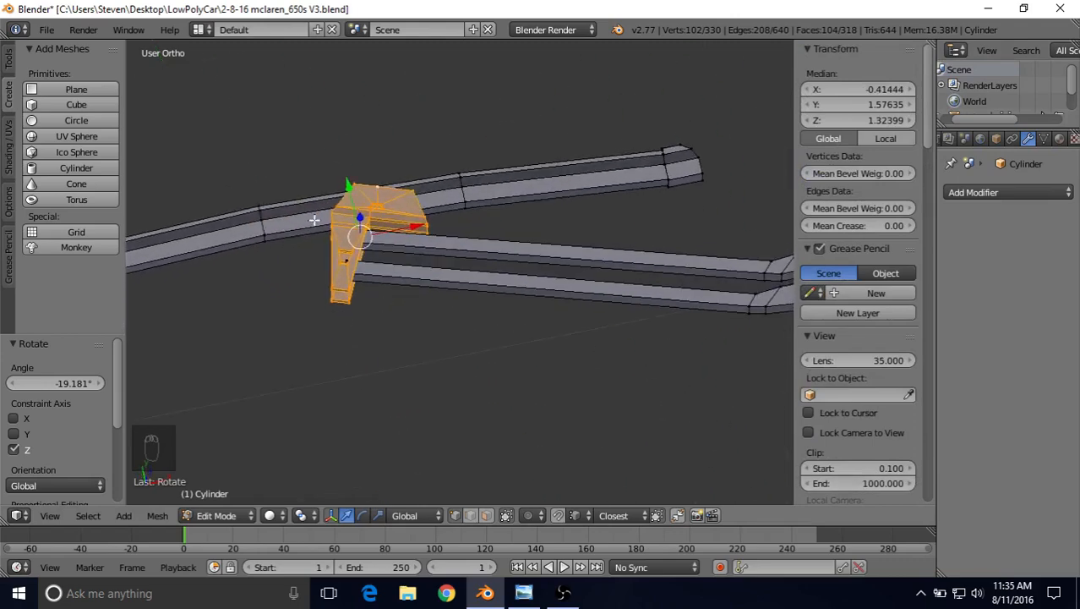
{"action": "middle_click_drag", "start_coordinate": [335, 217], "coordinate": [399, 211]}
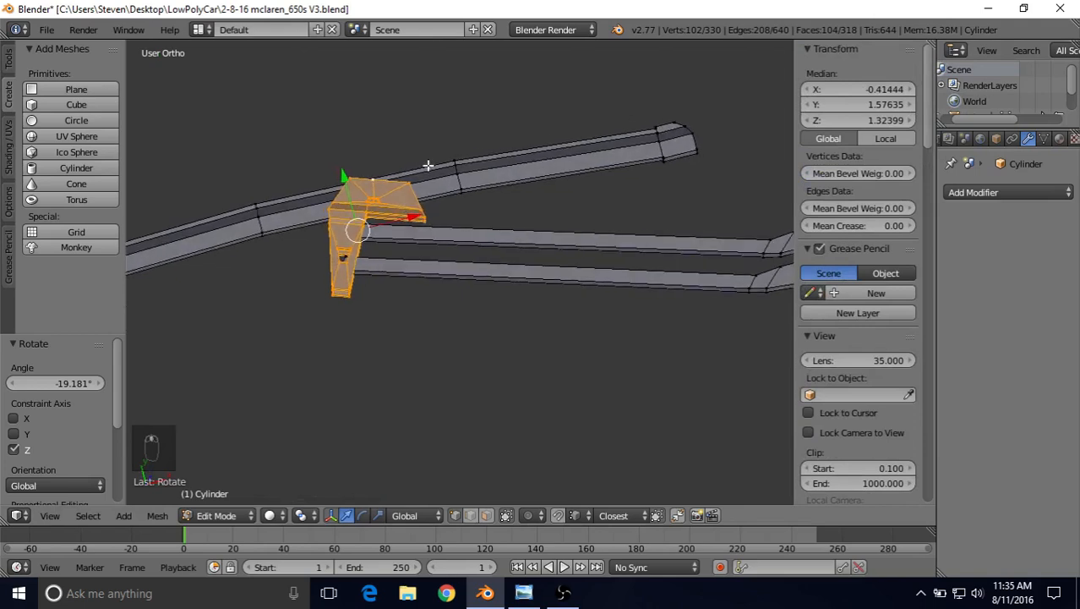
{"action": "key", "text": "ctrl+z"}
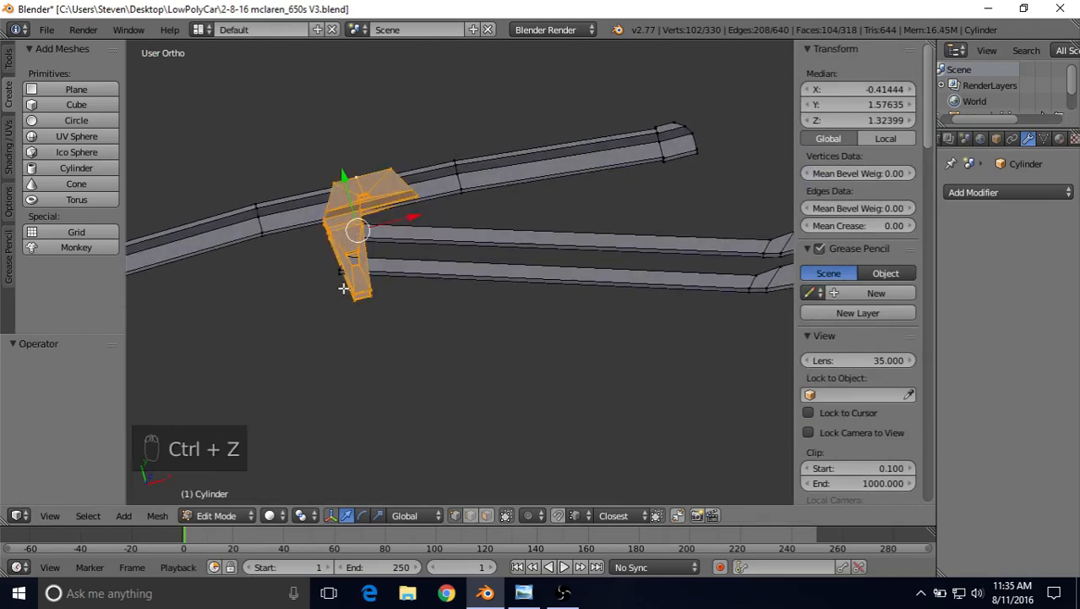
- Rotate the forked bracket -17° about the global Z axis
{"action": "middle_click_drag", "start_coordinate": [343, 288], "coordinate": [359, 201]}
{"action": "key", "text": "r"}
{"action": "key", "text": "z"}
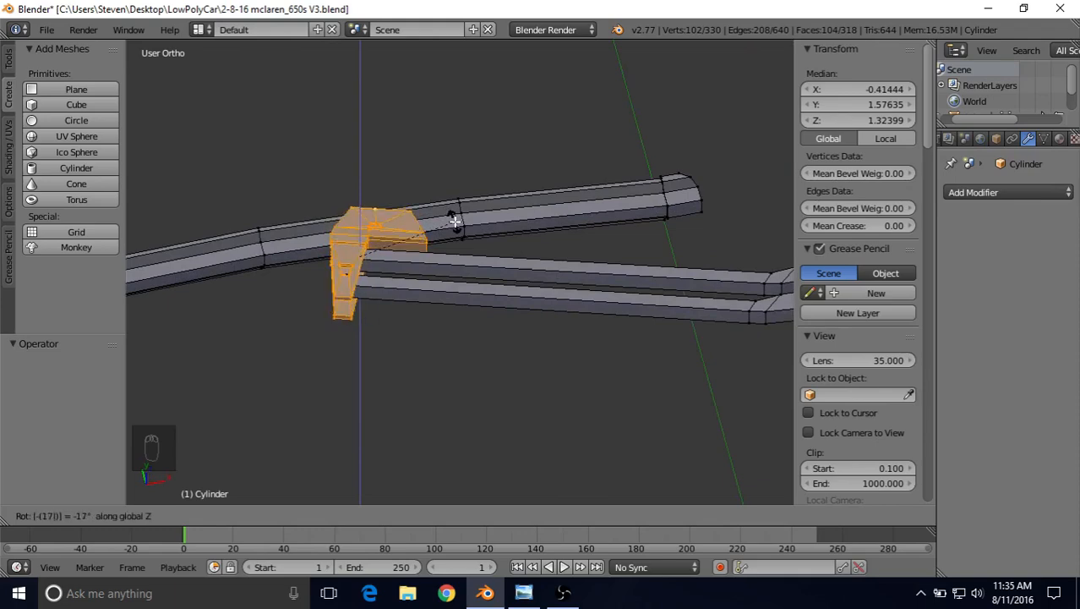
{"action": "left_click", "coordinate": [455, 221]}
{"action": "middle_click_drag", "start_coordinate": [453, 226], "coordinate": [427, 285]}
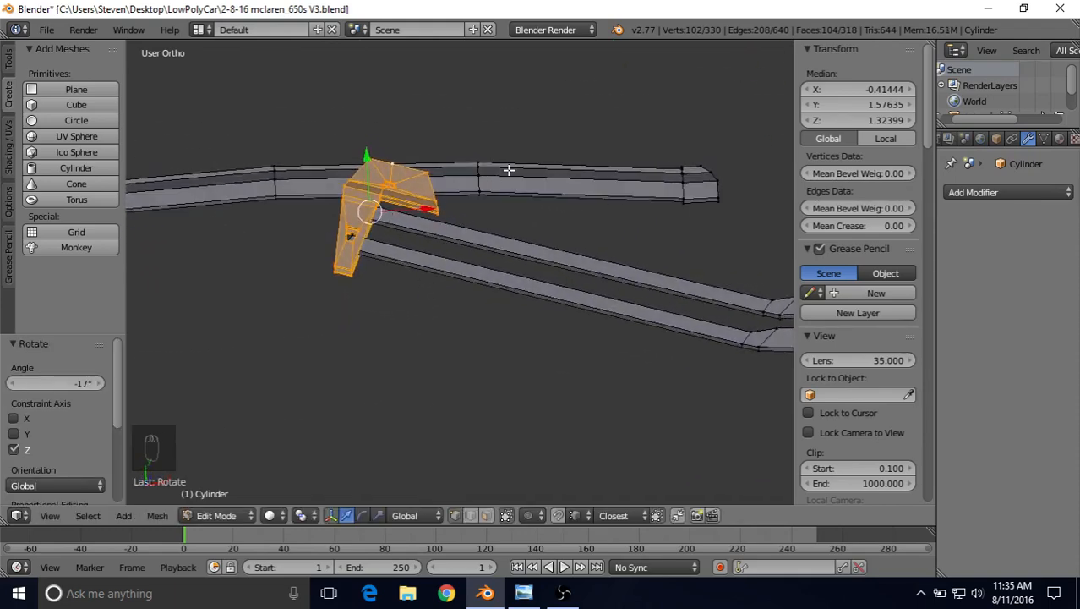
- Select the entire linked wiper blade and rotate it -17° about the global Z axis
{"action": "middle_click_drag", "start_coordinate": [248, 271], "coordinate": [458, 229]}
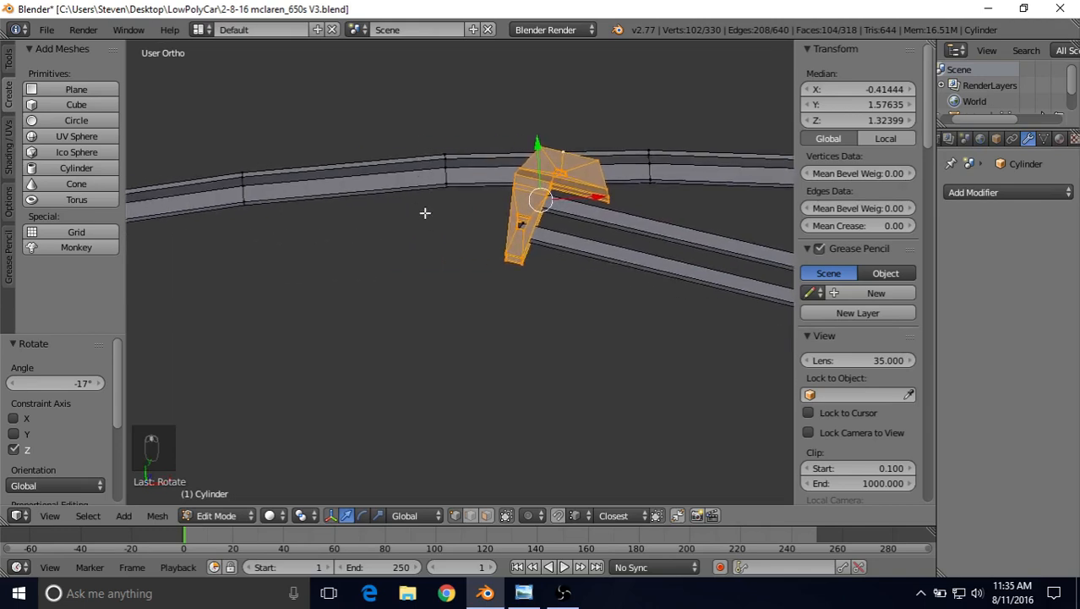
{"action": "right_click", "coordinate": [447, 157]}
{"action": "key", "text": "z"}
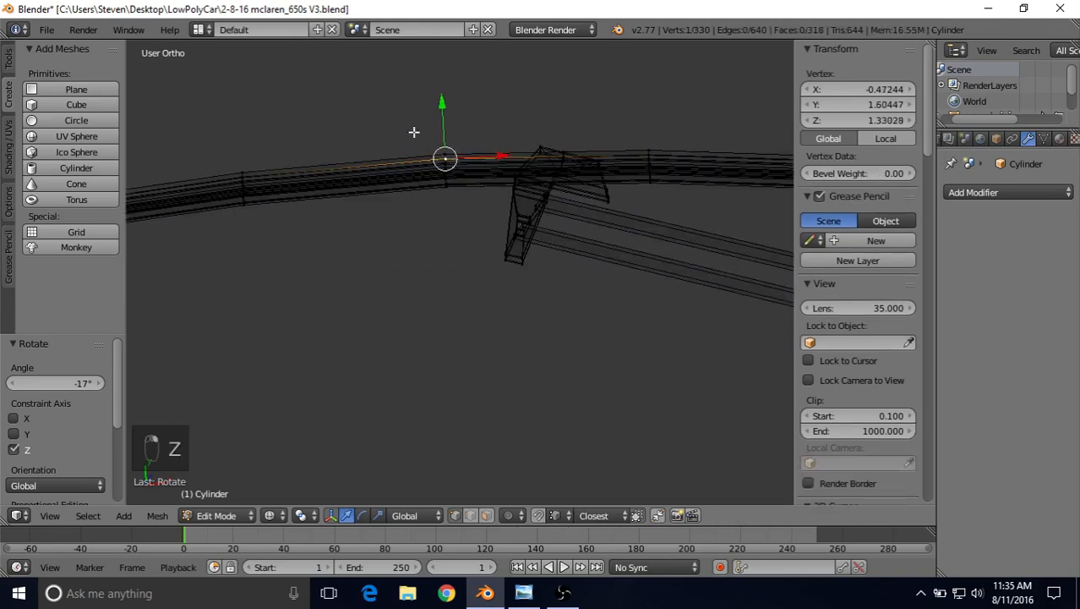
{"action": "key", "text": "b"}
{"action": "left_click_drag", "start_coordinate": [415, 112], "coordinate": [465, 250]}
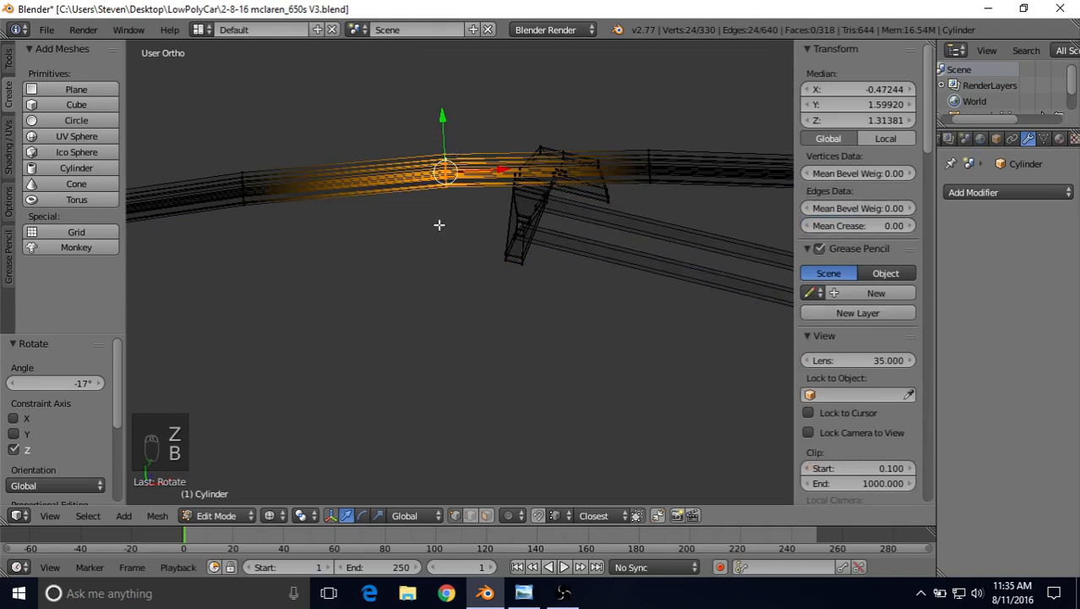
{"action": "left_click", "coordinate": [88, 515]}
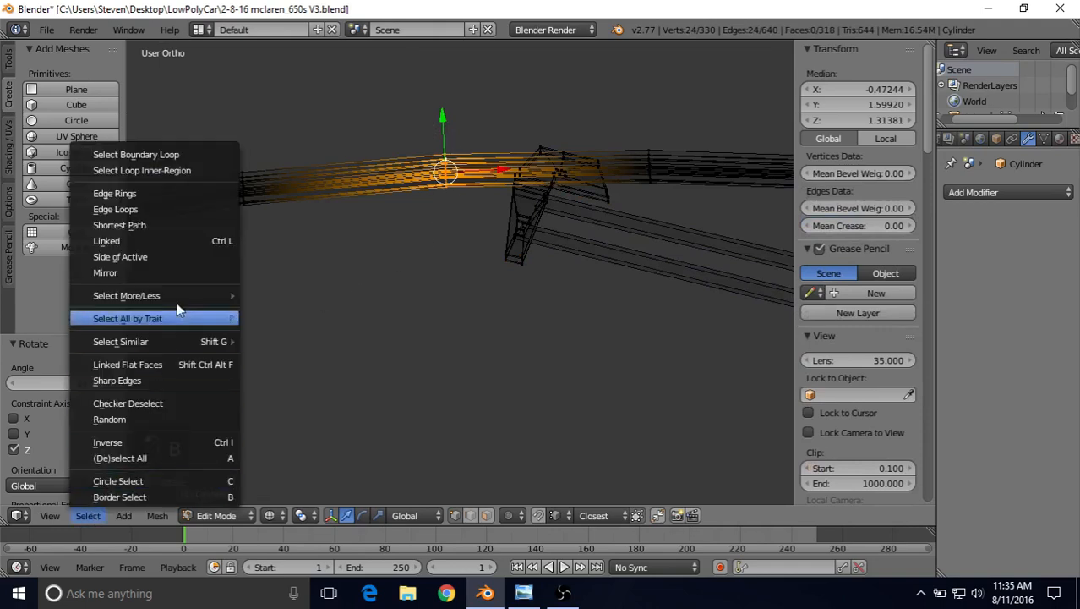
{"action": "left_click", "coordinate": [201, 242]}
{"action": "type", "text": "r"}
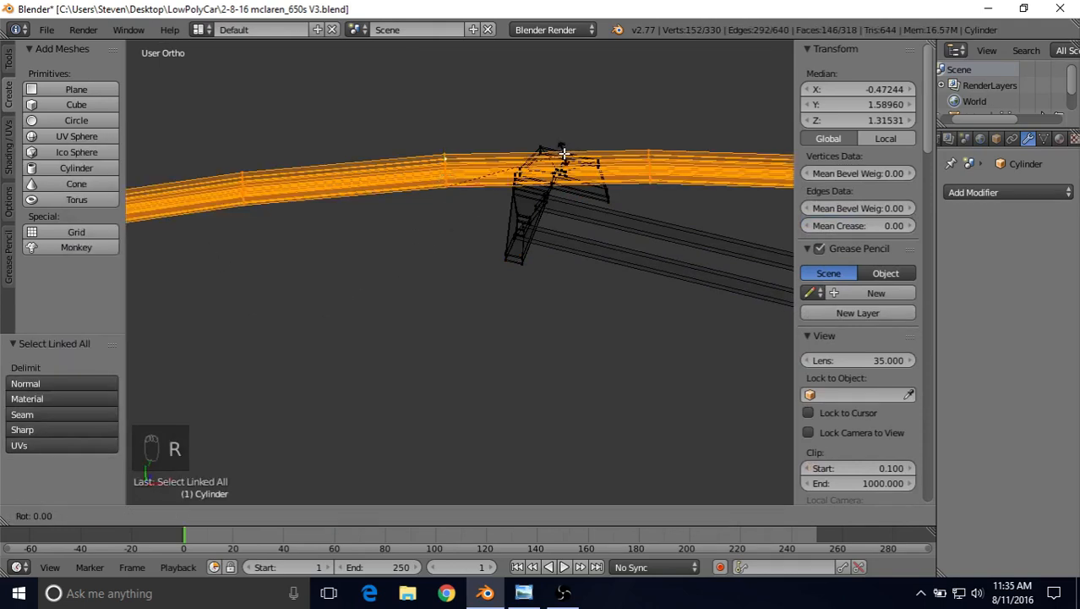
{"action": "type", "text": "z-1"}
{"action": "type", "text": "7"}
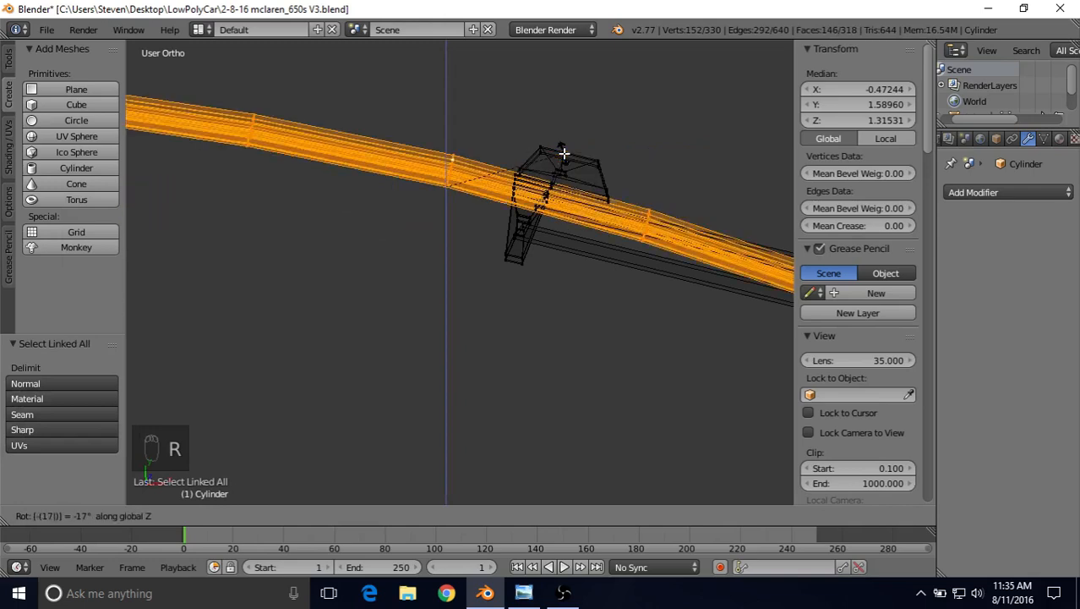
{"action": "key", "text": "Return"}
- In top view, move the blade about 0.018 along X and 0.013 along Y onto the forked bracket
{"action": "middle_click_drag", "start_coordinate": [542, 167], "coordinate": [420, 243]}
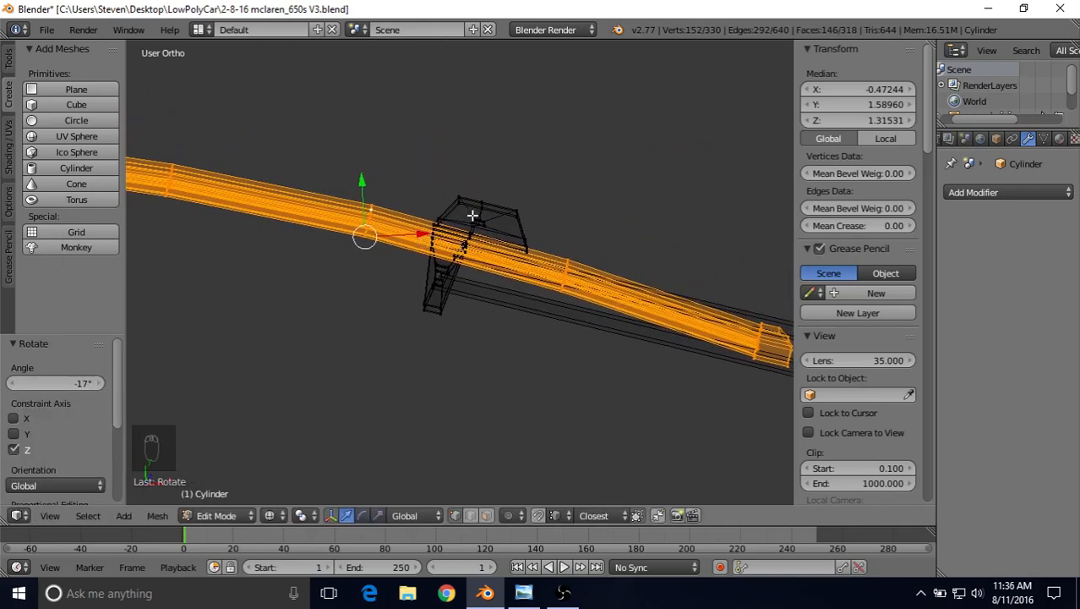
{"action": "key", "text": "KP_7"}
{"action": "middle_click_drag", "start_coordinate": [501, 239], "coordinate": [425, 267], "text": "shift"}
{"action": "key", "text": "g"}
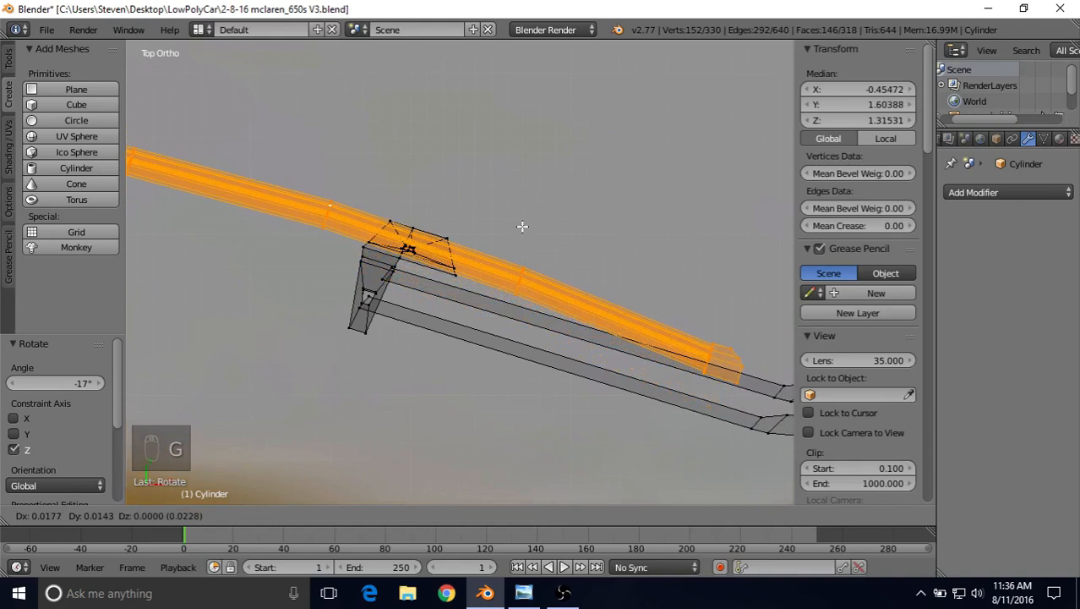
{"action": "left_click", "coordinate": [522, 228]}
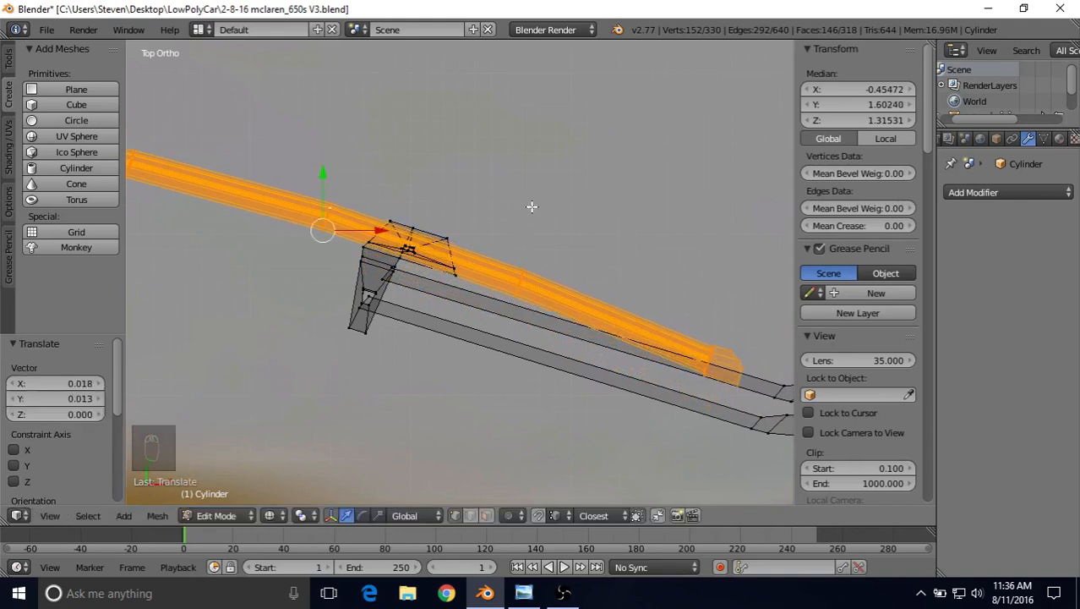
- Rotate the blade about 2.957° around global Z and nudge it about -0.001 in X and -0.002 in Y
{"action": "scroll", "coordinate": [502, 240], "scroll_direction": "down", "scroll_amount": 1}
{"action": "key", "text": "r"}
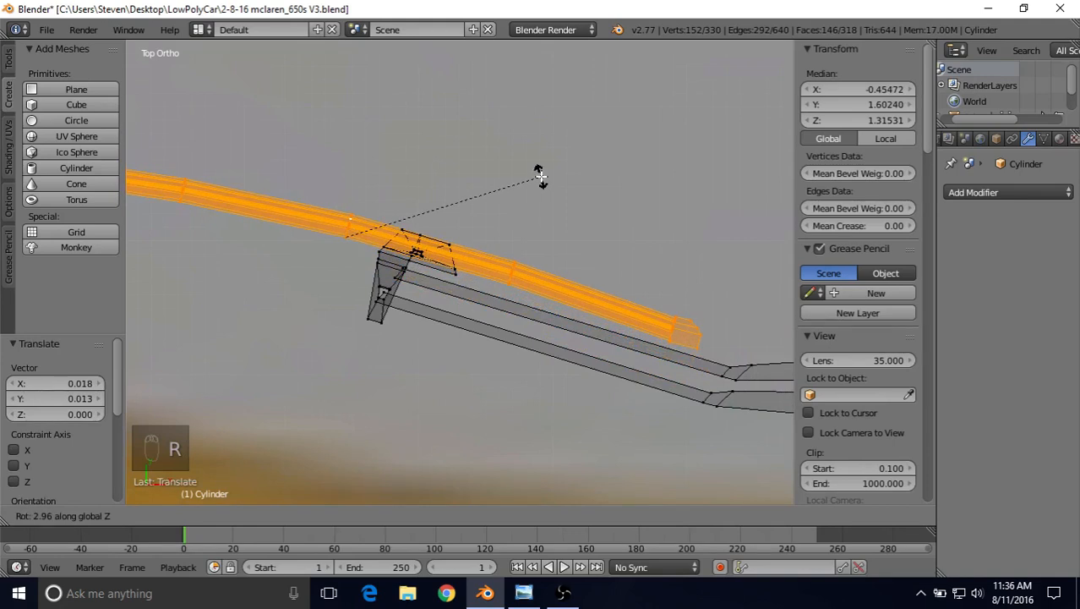
{"action": "left_click", "coordinate": [539, 175]}
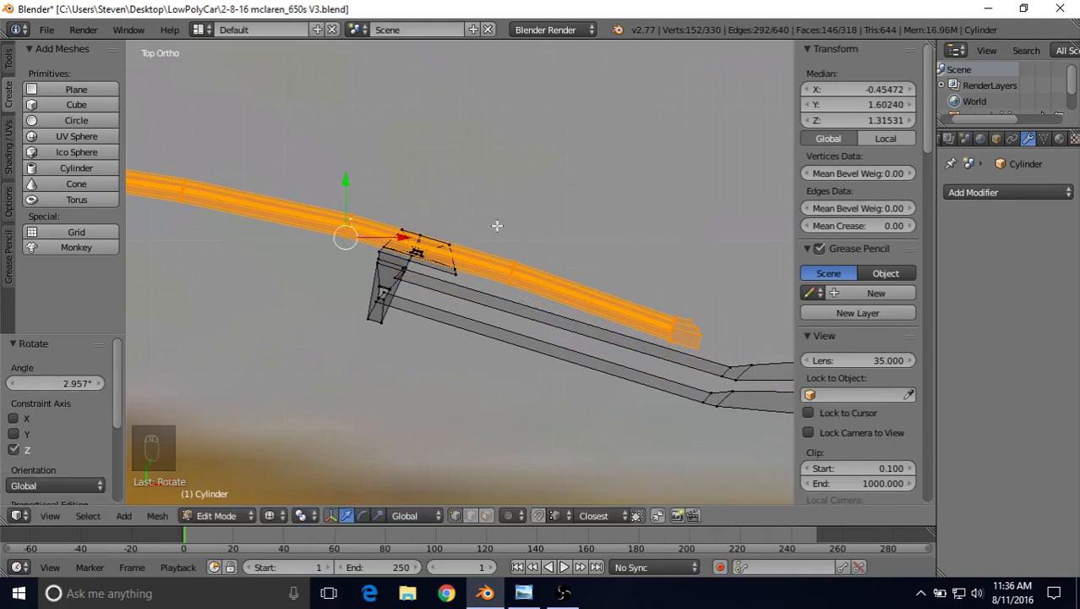
{"action": "key", "text": "g"}
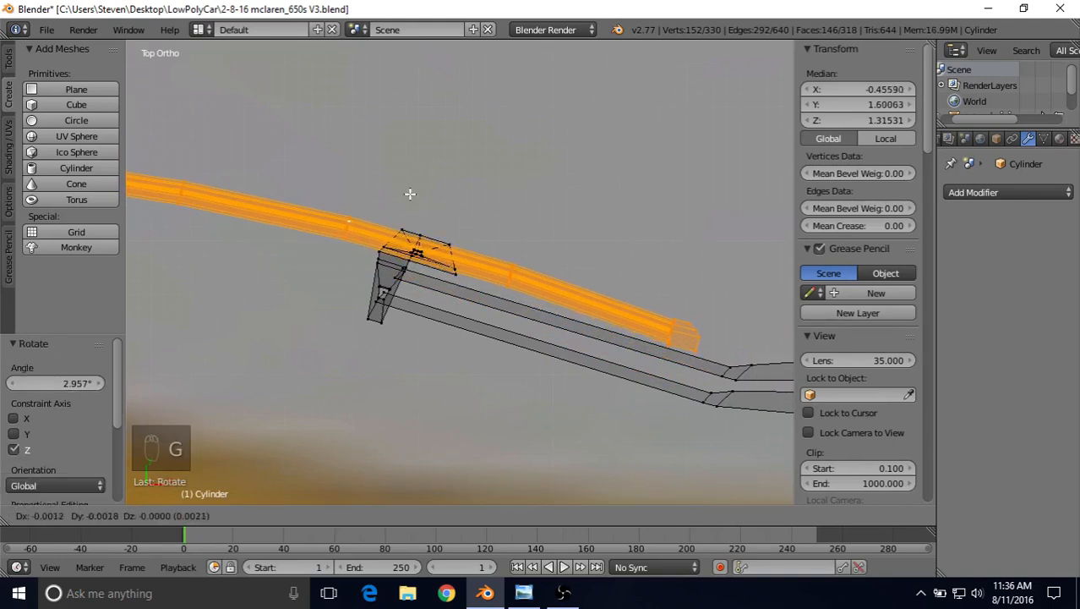
{"action": "left_click", "coordinate": [410, 193]}
- Slide the blade about -0.026 along X through the bracket, rotate it about 1.478° around Z, and nudge it into line
{"action": "scroll", "coordinate": [462, 242], "scroll_direction": "down", "scroll_amount": 2}
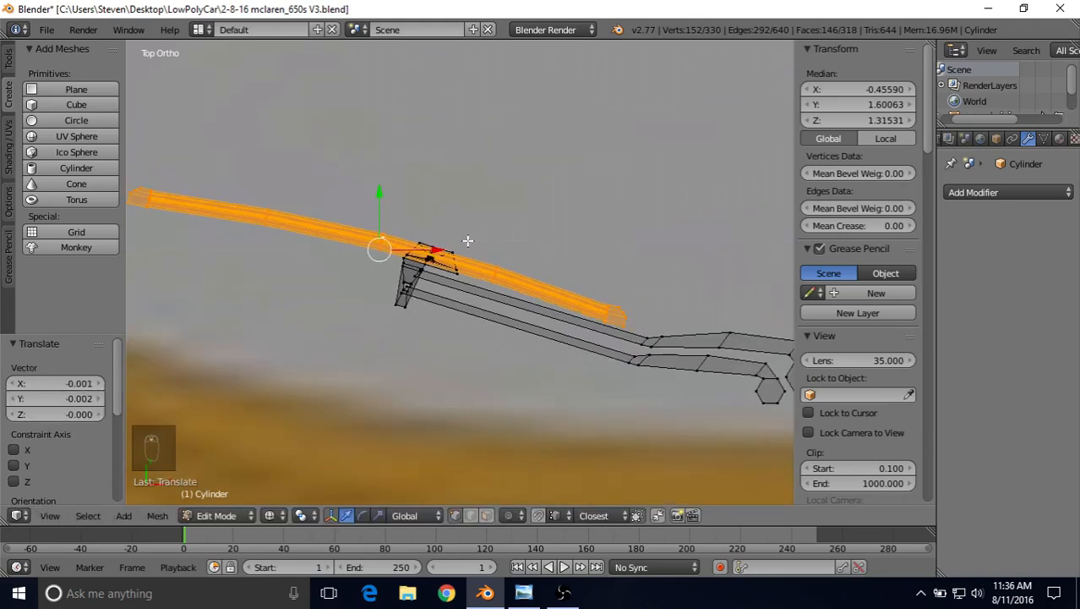
{"action": "key", "text": "g"}
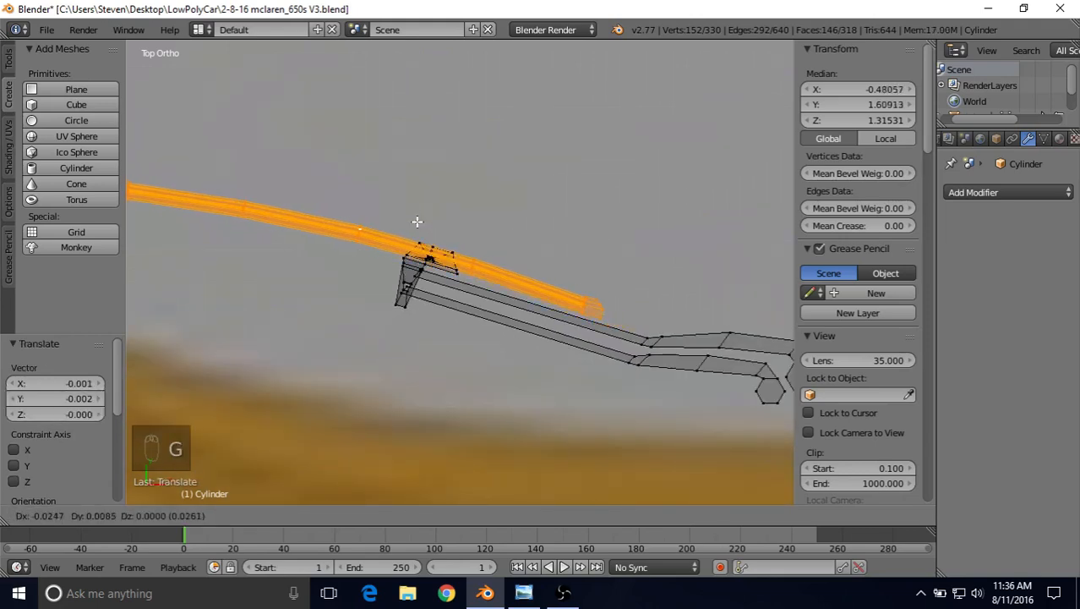
{"action": "left_click", "coordinate": [415, 222]}
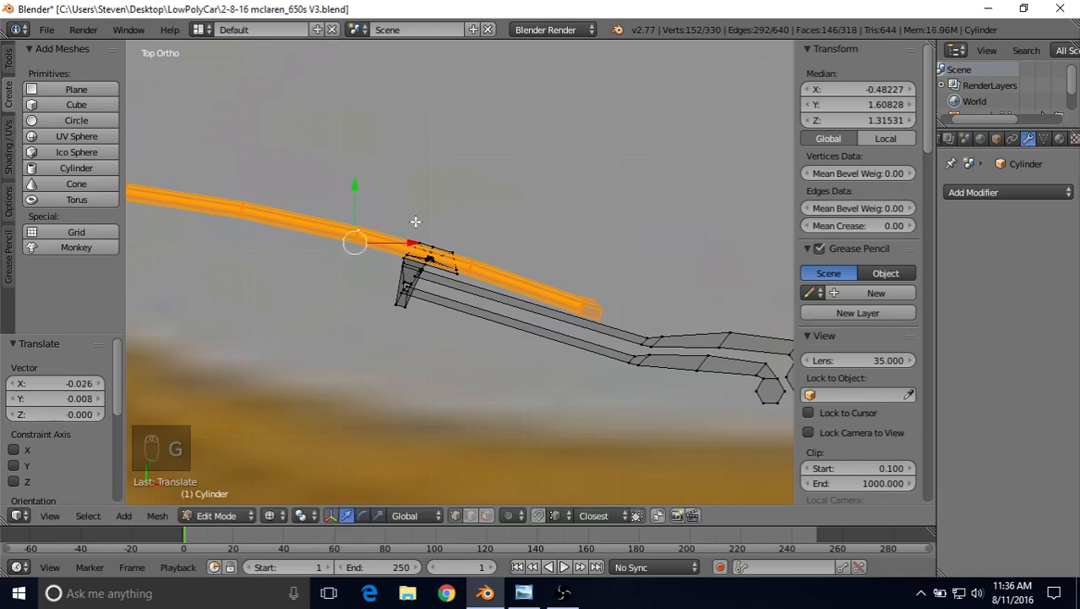
{"action": "key", "text": "r"}
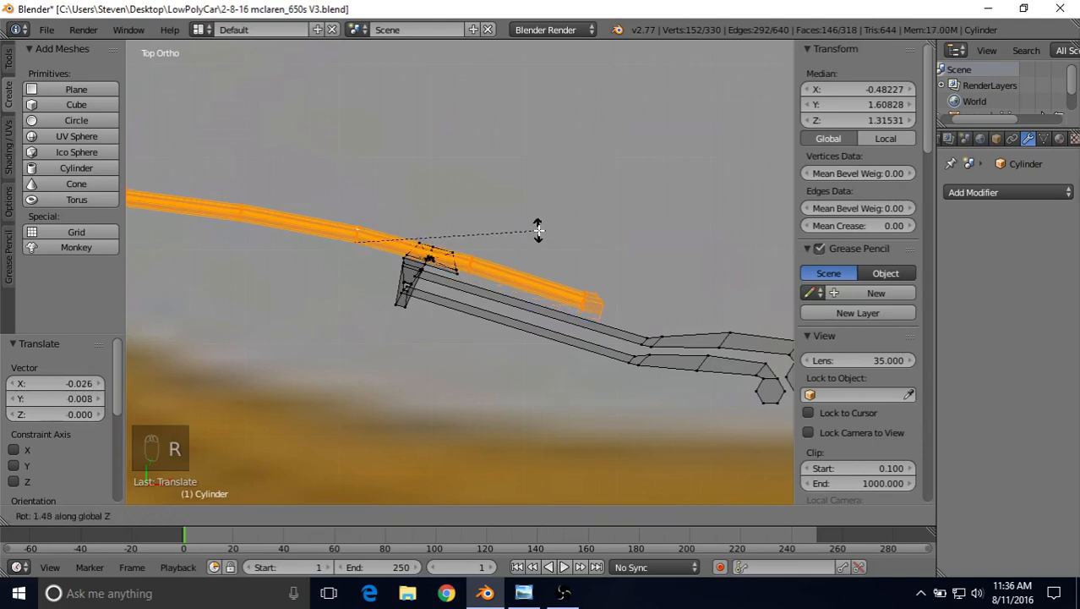
{"action": "left_click", "coordinate": [535, 233]}
{"action": "key", "text": "g"}
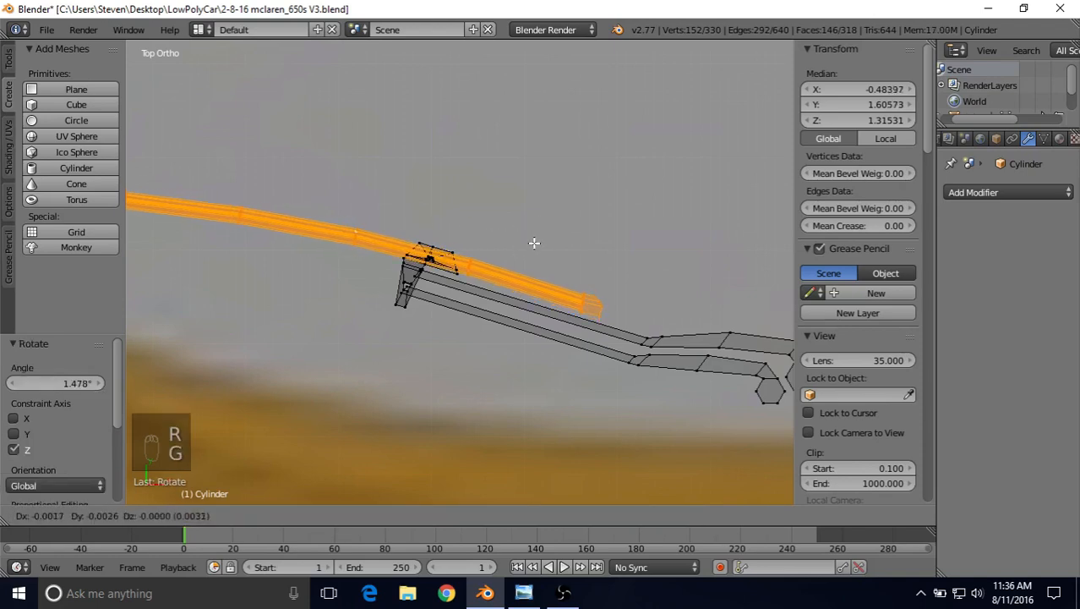
{"action": "left_click", "coordinate": [535, 241]}
- Inspect the assembled wiper in solid shading outside edit mode
{"action": "key", "text": "z"}
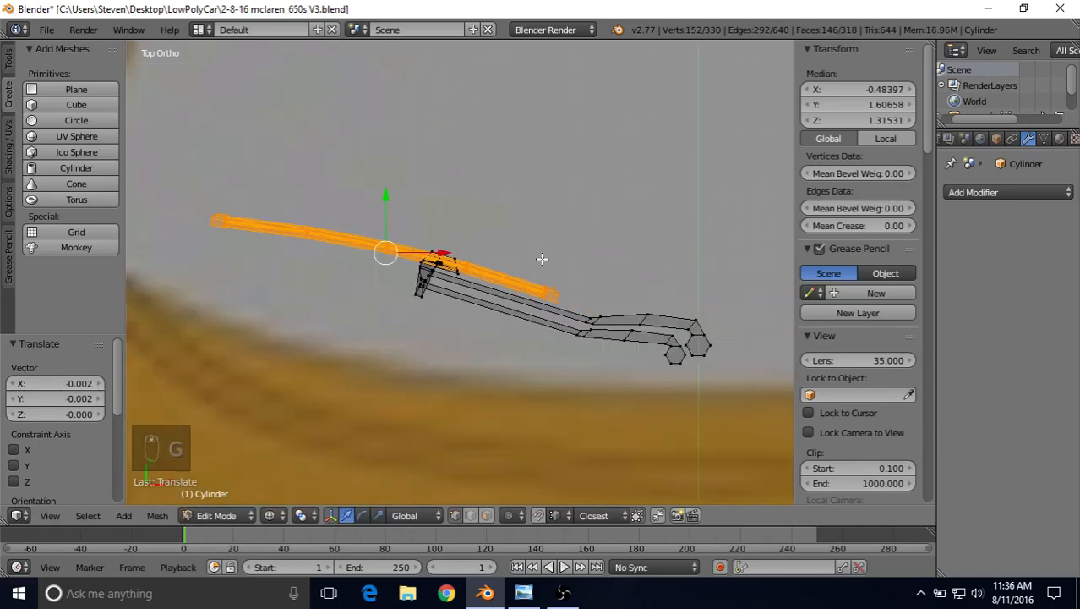
{"action": "key", "text": "Tab"}
{"action": "mouse_move", "coordinate": [542, 257]}
{"action": "middle_mouse_down"}
{"action": "mouse_move", "coordinate": [440, 239]}
{"action": "mouse_move", "coordinate": [442, 203]}
{"action": "mouse_move", "coordinate": [449, 212]}
{"action": "middle_mouse_up"}
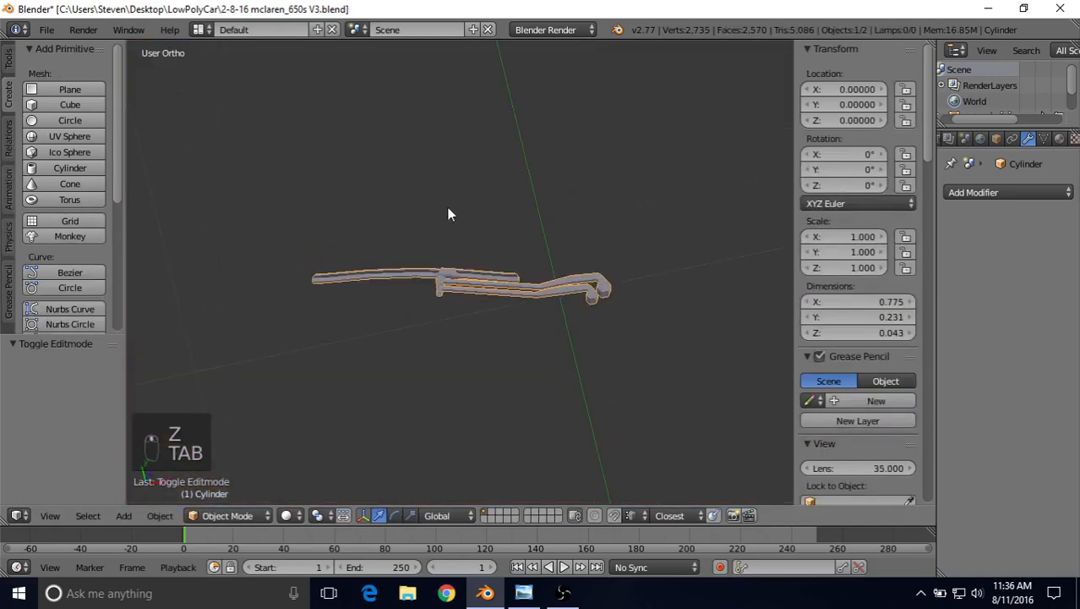
{"action": "scroll", "coordinate": [449, 220], "scroll_direction": "up", "scroll_amount": 2}
{"action": "middle_click_drag", "start_coordinate": [450, 271], "coordinate": [429, 253]}
- Select the whole wiper mesh, raise it about 0.679 along Z, and lower it about 0.329
{"action": "key", "text": "Tab"}
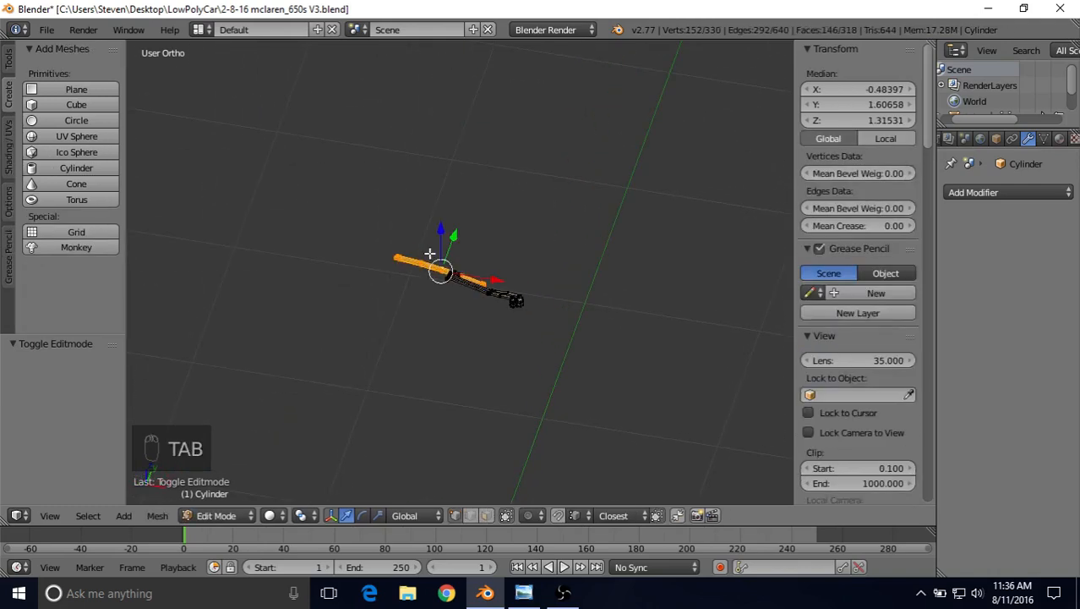
{"action": "key", "text": "z"}
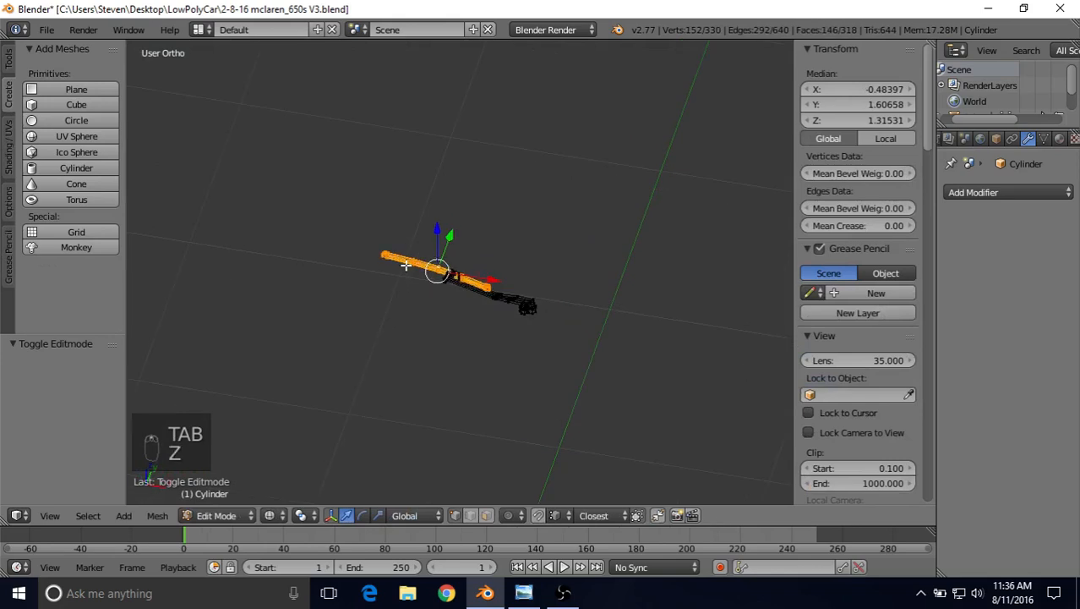
{"action": "scroll", "coordinate": [406, 265], "scroll_direction": "up", "scroll_amount": 3}
{"action": "key", "text": "b"}
{"action": "left_click_drag", "start_coordinate": [315, 194], "coordinate": [606, 363]}
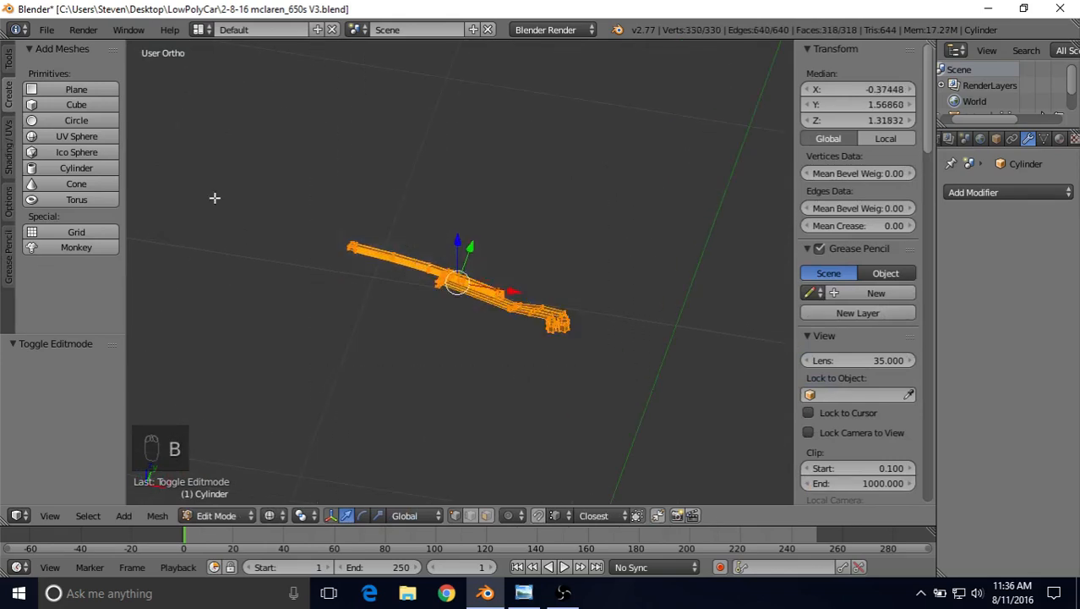
{"action": "scroll", "coordinate": [452, 351], "scroll_direction": "down", "scroll_amount": 1}
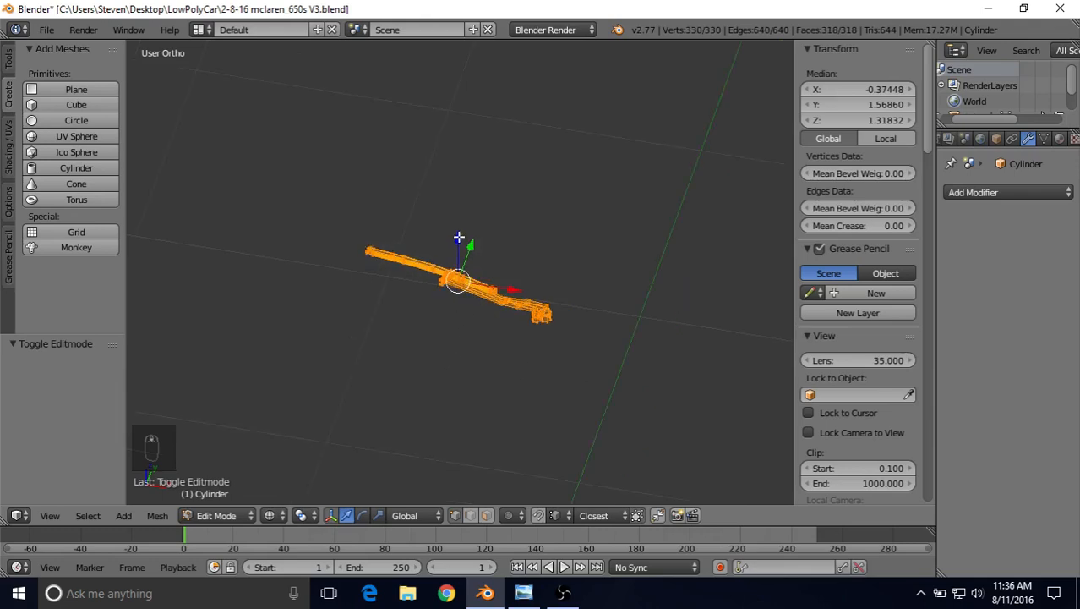
{"action": "left_click_drag", "start_coordinate": [458, 237], "coordinate": [465, 100]}
{"action": "scroll", "coordinate": [446, 222], "scroll_direction": "down", "scroll_amount": 6}
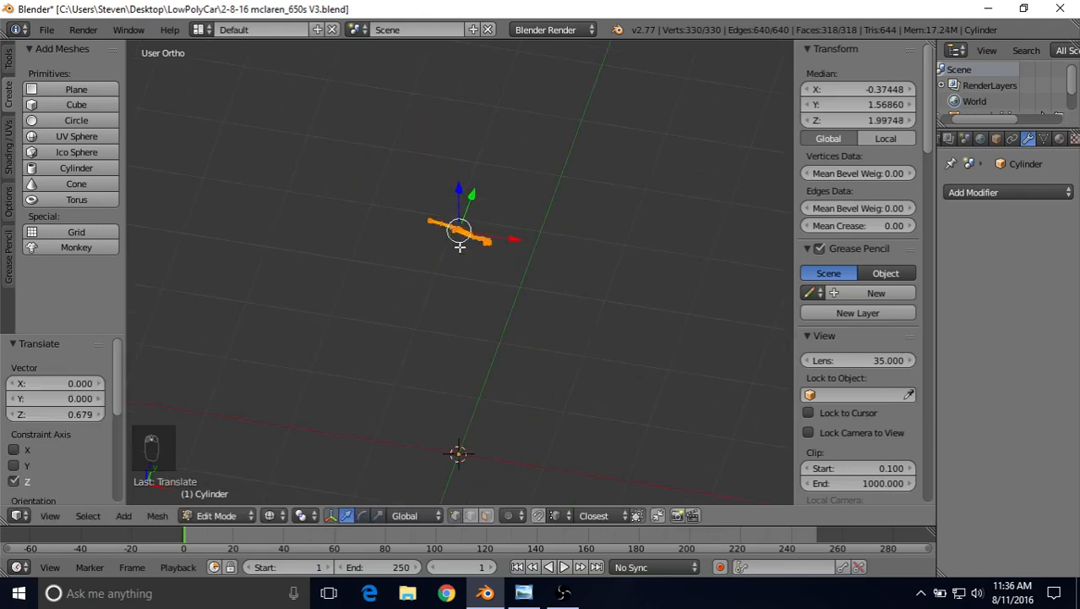
{"action": "mouse_move", "coordinate": [459, 246]}
{"action": "middle_mouse_down"}
{"action": "mouse_move", "coordinate": [437, 211]}
{"action": "mouse_move", "coordinate": [439, 241]}
{"action": "middle_mouse_up"}
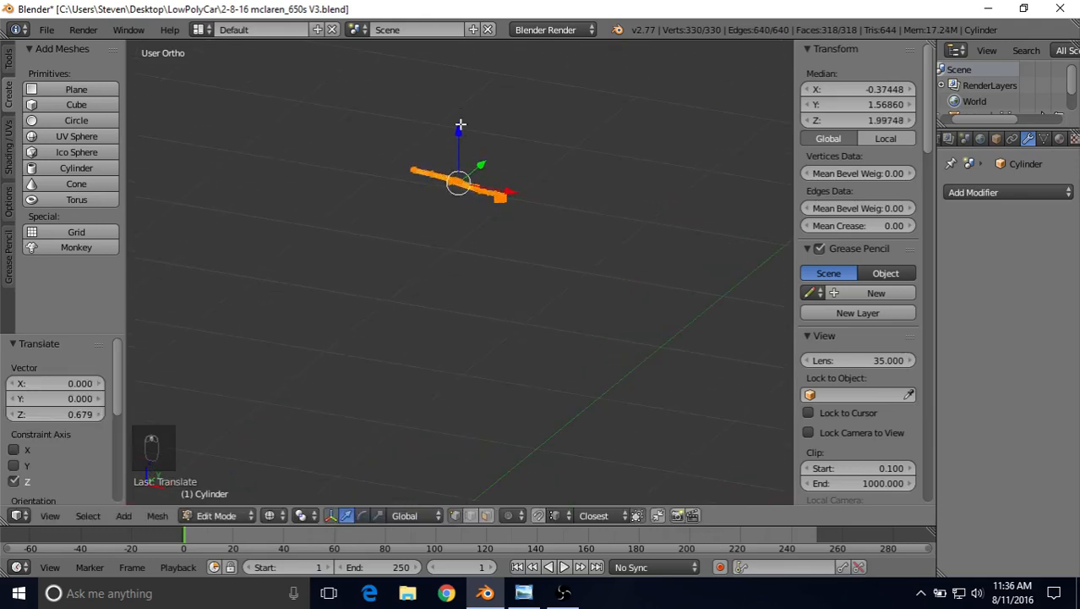
{"action": "left_click_drag", "start_coordinate": [460, 126], "coordinate": [458, 179]}
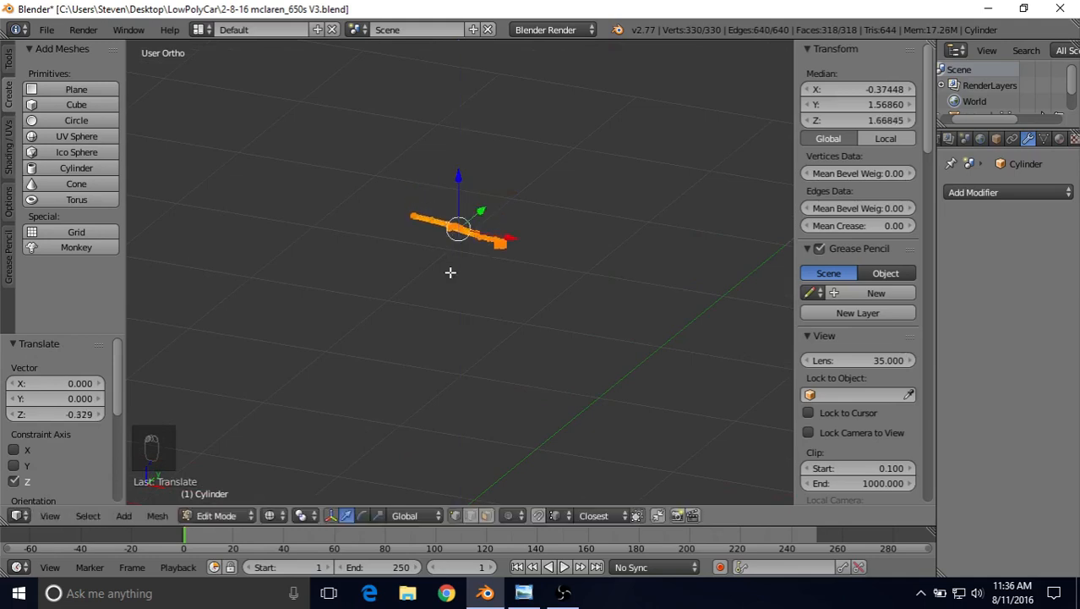
- Leave mesh editing, unhide the car body, and display the scene in solid shading
{"action": "key", "text": "Tab"}
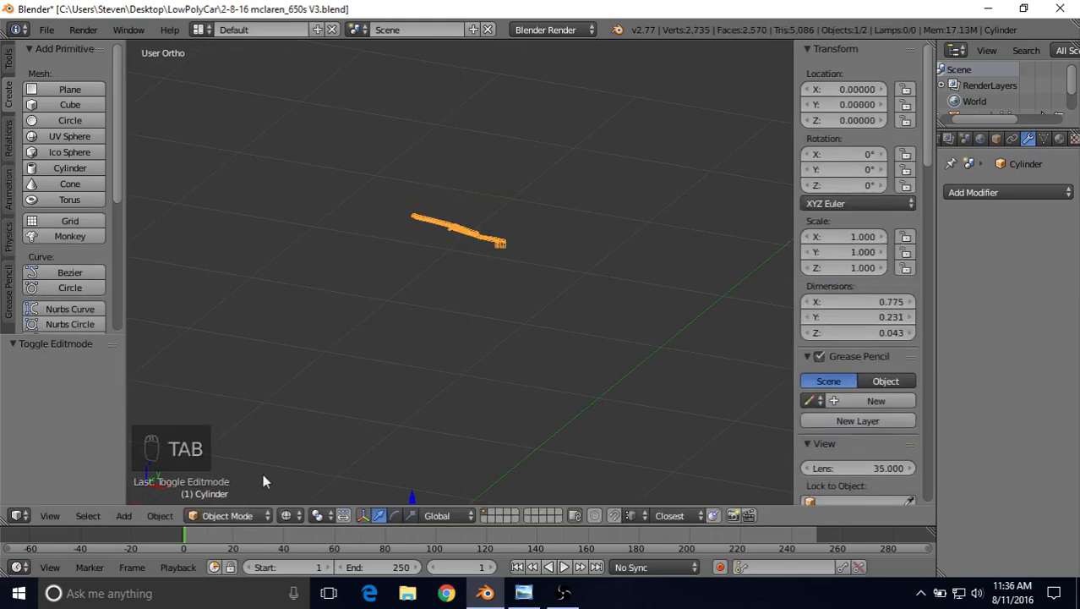
{"action": "key", "text": "alt+h"}
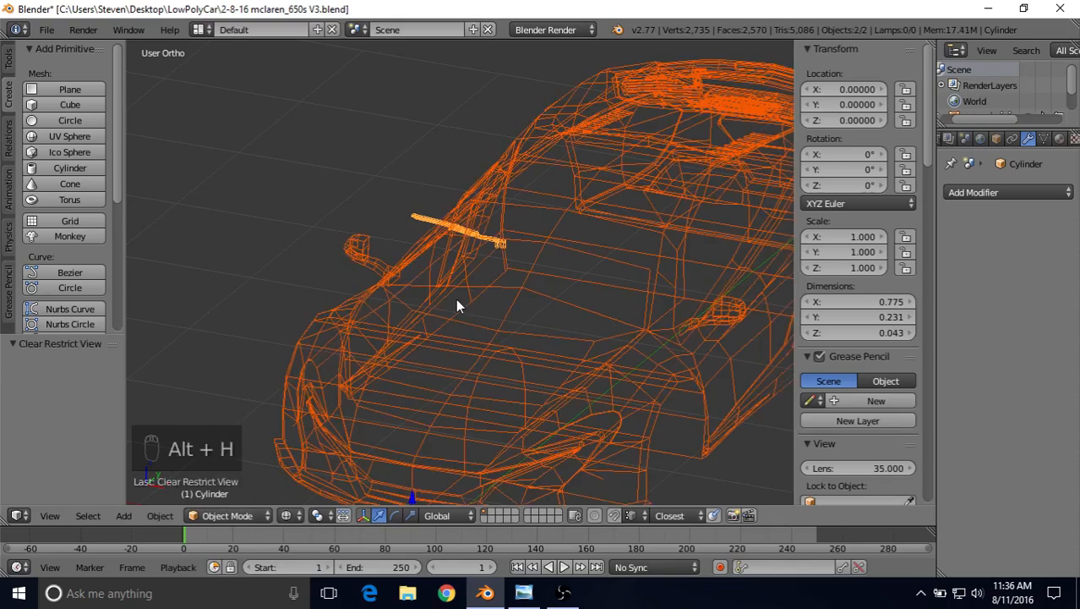
{"action": "middle_click_drag", "start_coordinate": [483, 293], "coordinate": [444, 325]}
{"action": "key", "text": "z"}
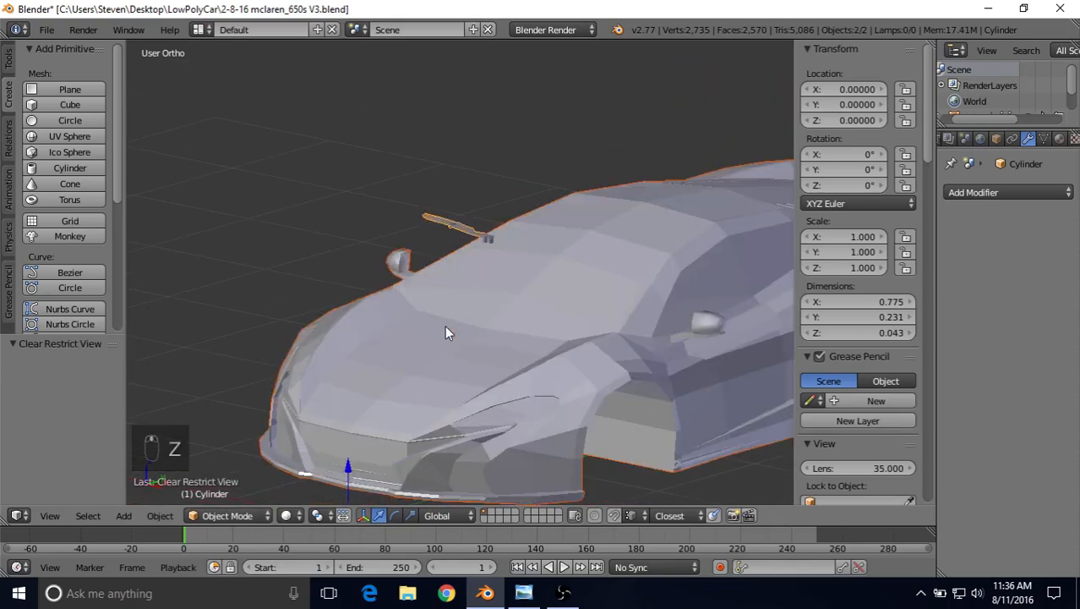
{"action": "middle_click_drag", "start_coordinate": [454, 264], "coordinate": [462, 293]}
- Select only the wiper object above the windshield and open its mesh for editing
{"action": "scroll", "coordinate": [465, 300], "scroll_direction": "up", "scroll_amount": 2}
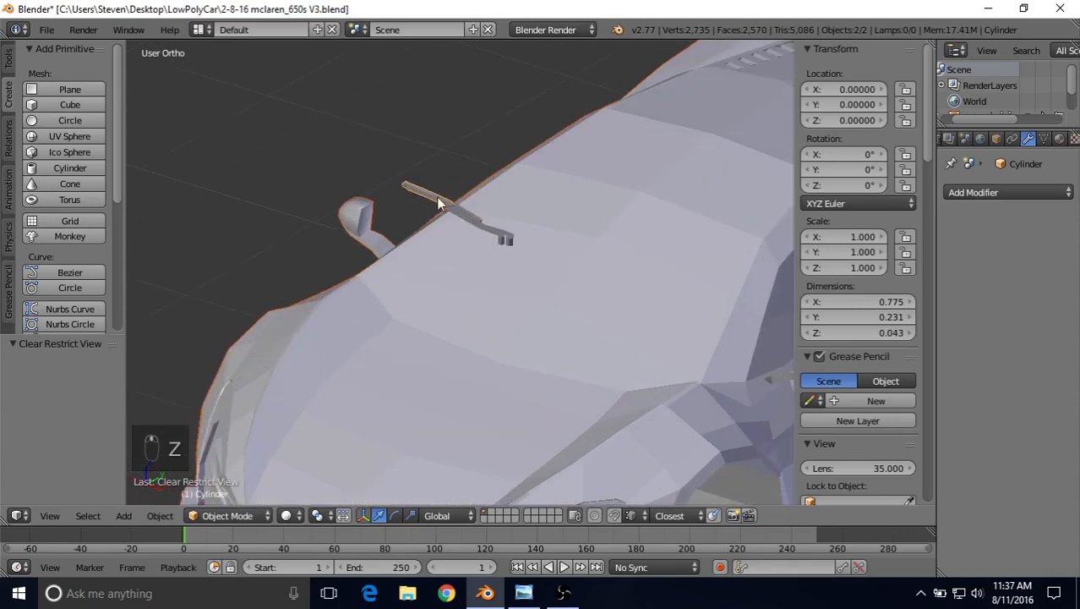
{"action": "right_click", "coordinate": [417, 187]}
{"action": "scroll", "coordinate": [427, 224], "scroll_direction": "down", "scroll_amount": 2}
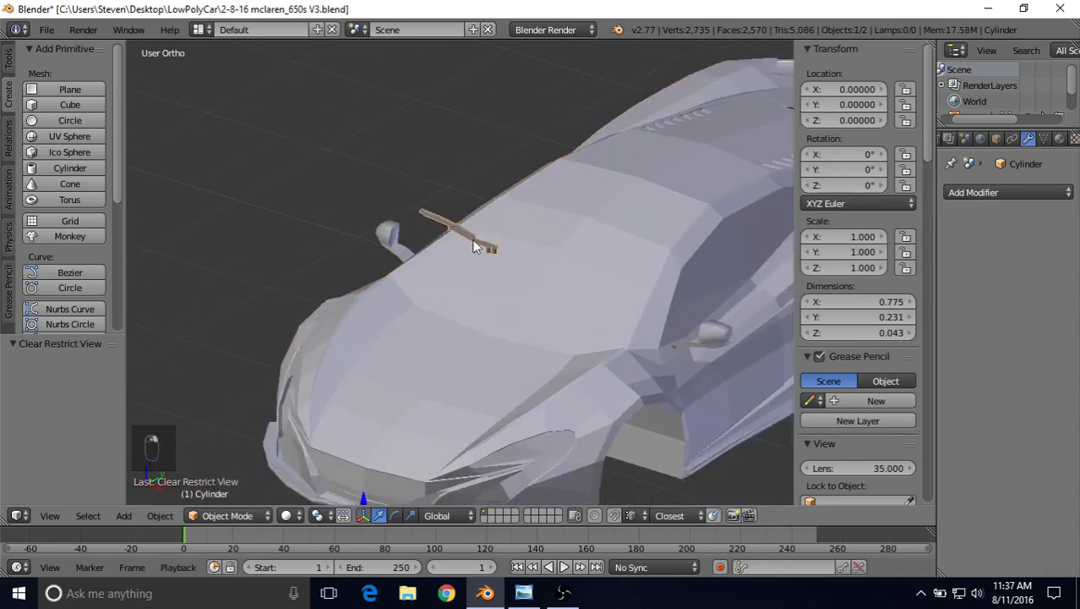
{"action": "middle_click_drag", "start_coordinate": [475, 243], "coordinate": [501, 251]}
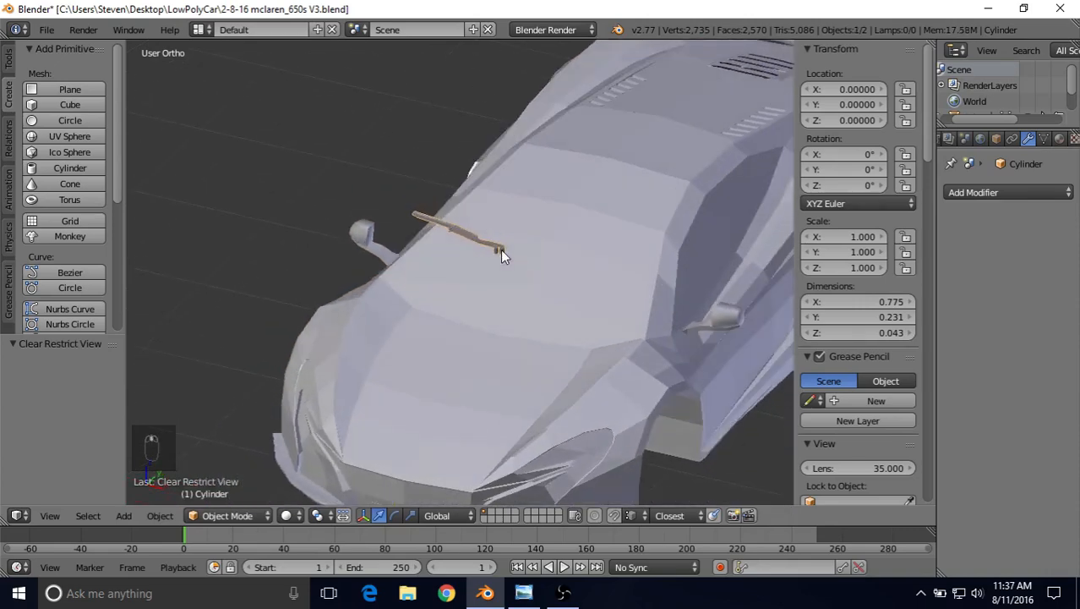
{"action": "key", "text": "Tab"}
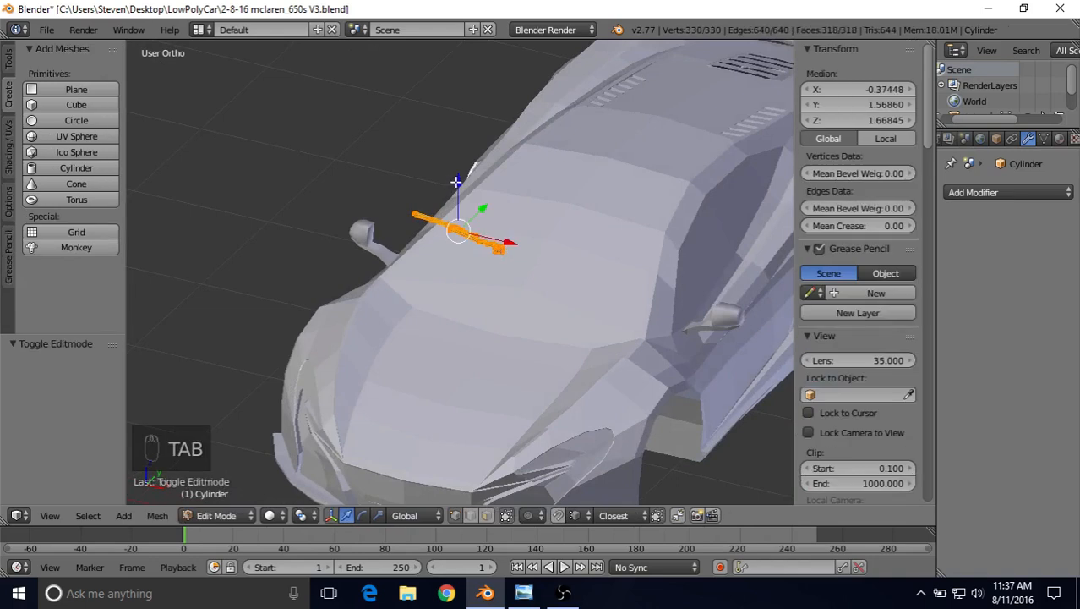
- Lower the wiper mesh about 0.504 along Z and shift it about 0.145 along positive X
{"action": "left_click_drag", "start_coordinate": [458, 179], "coordinate": [465, 254]}
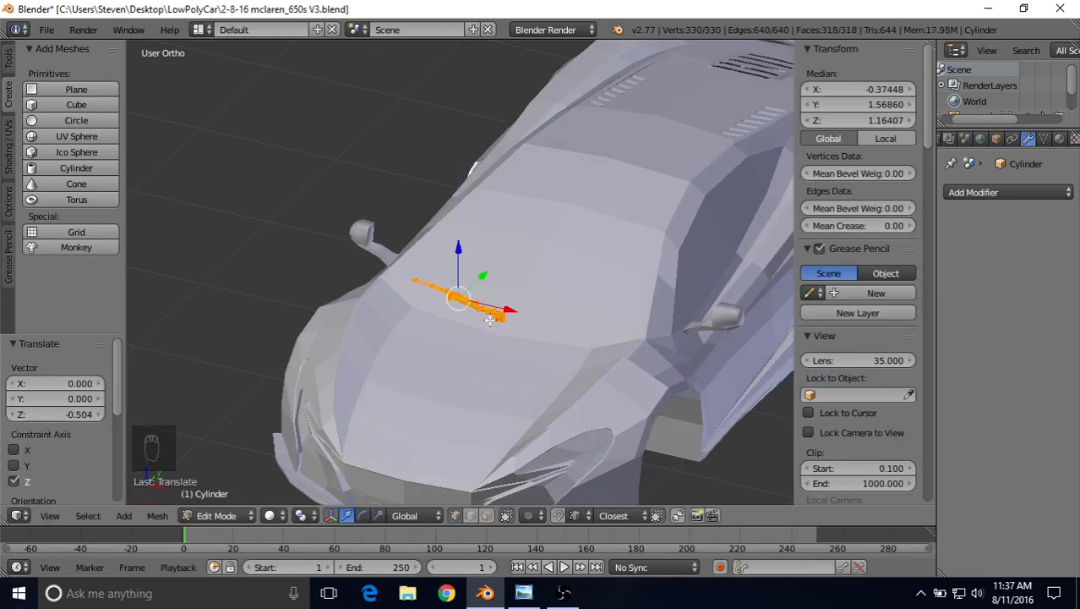
{"action": "scroll", "coordinate": [469, 271], "scroll_direction": "up", "scroll_amount": 2}
{"action": "middle_click_drag", "start_coordinate": [474, 290], "coordinate": [485, 358]}
{"action": "left_click_drag", "start_coordinate": [499, 309], "coordinate": [528, 319]}
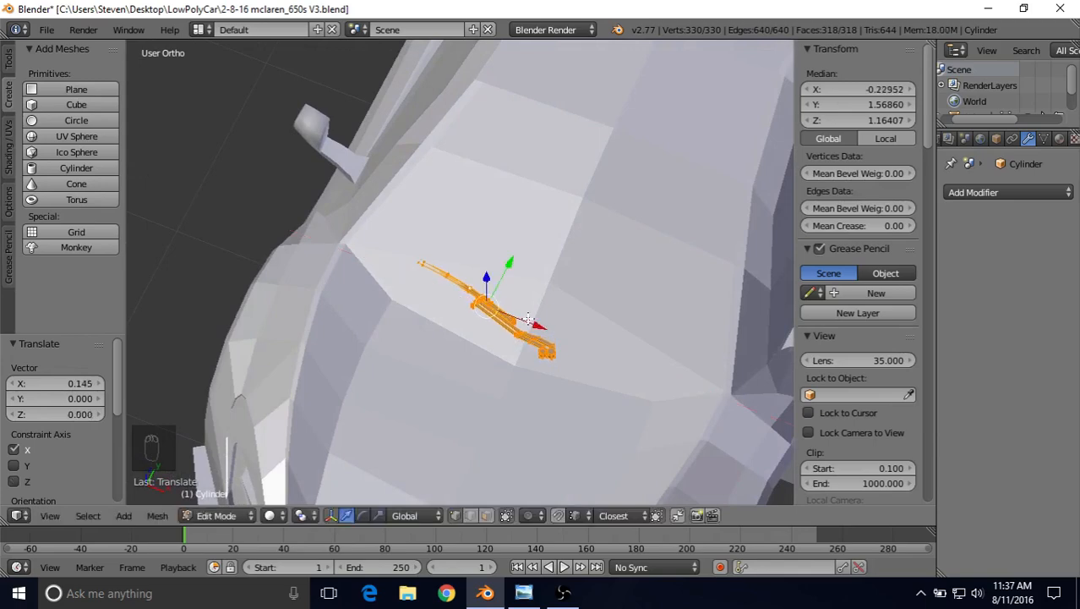
{"action": "middle_click_drag", "start_coordinate": [527, 319], "coordinate": [581, 284]}
{"action": "scroll", "coordinate": [602, 217], "scroll_direction": "down", "scroll_amount": 5}
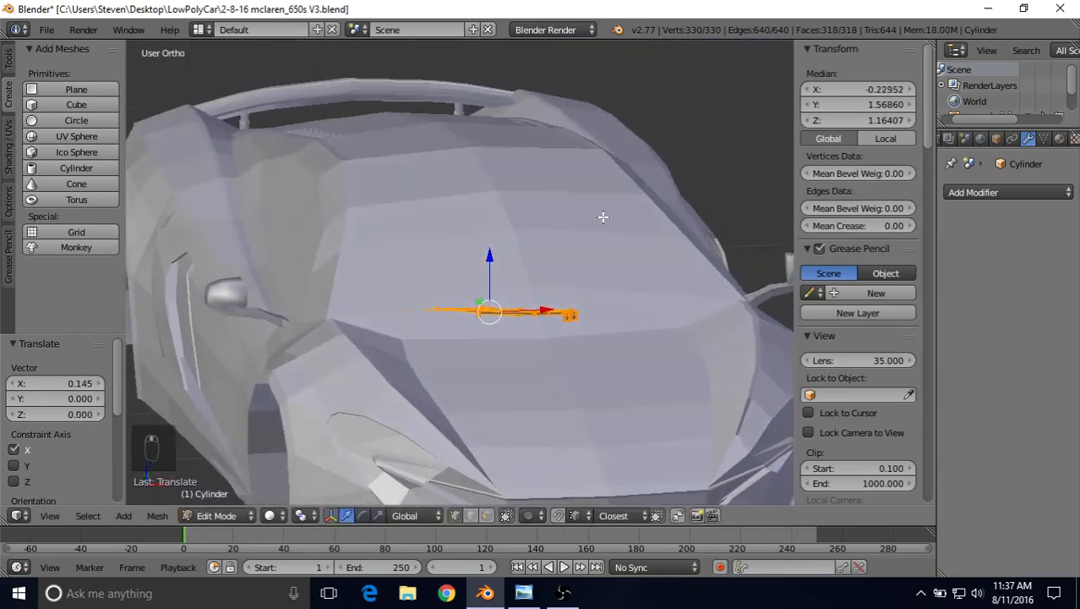
{"action": "scroll", "coordinate": [588, 270], "scroll_direction": "up", "scroll_amount": 5}
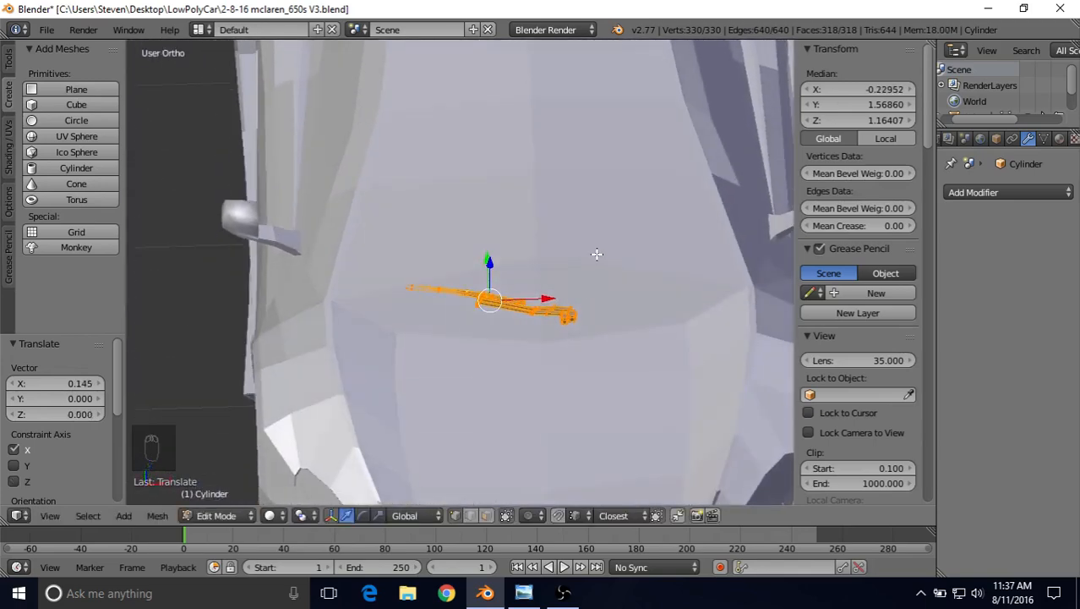
- Enlarge the wiper mesh uniformly by a factor of about 1.37 and raise it about 0.137 along Z
{"action": "key", "text": "s"}
{"action": "left_click", "coordinate": [654, 256]}
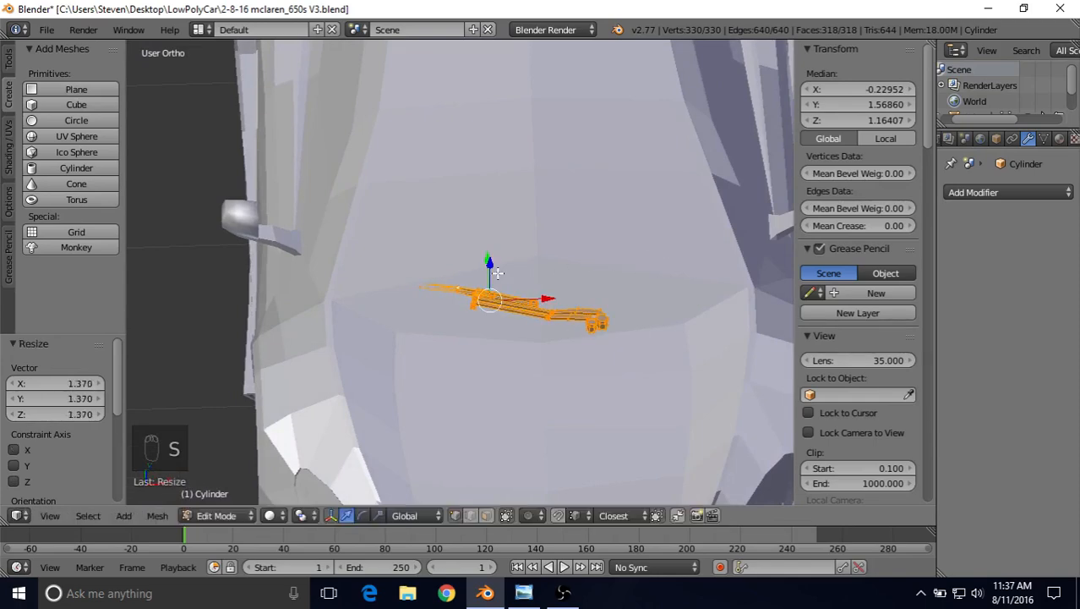
{"action": "mouse_move", "coordinate": [497, 273]}
{"action": "middle_mouse_down"}
{"action": "mouse_move", "coordinate": [507, 269]}
{"action": "mouse_move", "coordinate": [479, 275]}
{"action": "middle_mouse_up"}
{"action": "key", "text": "g"}
{"action": "key", "text": "z"}
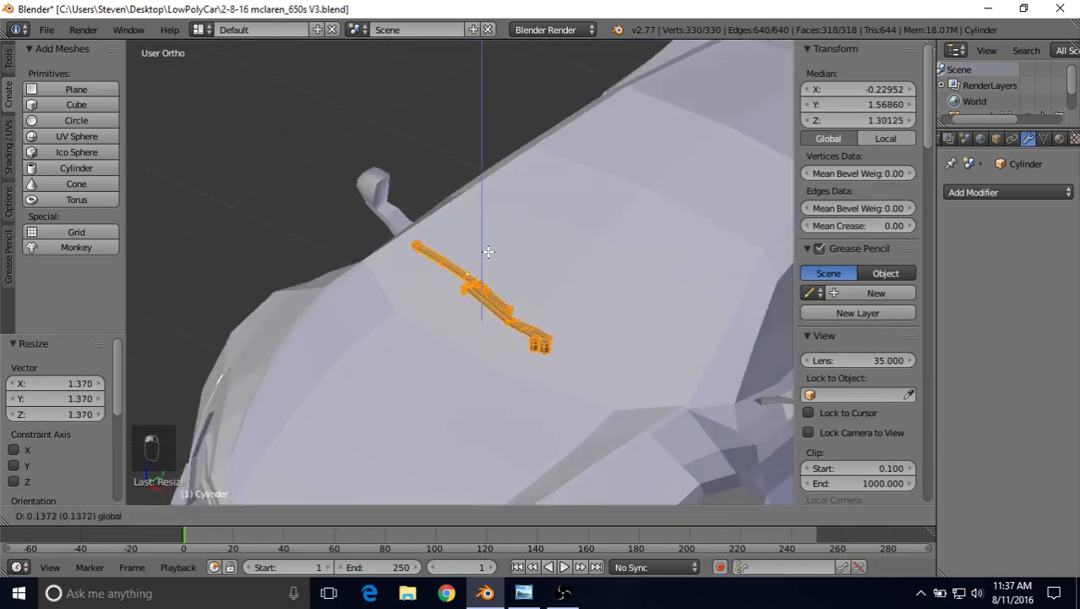
{"action": "left_click", "coordinate": [489, 251]}
- Using the front-view photo as reference, shift the wiper mesh about 0.048 along negative X and lower it about 0.065 along Z
{"action": "left_click", "coordinate": [524, 592]}
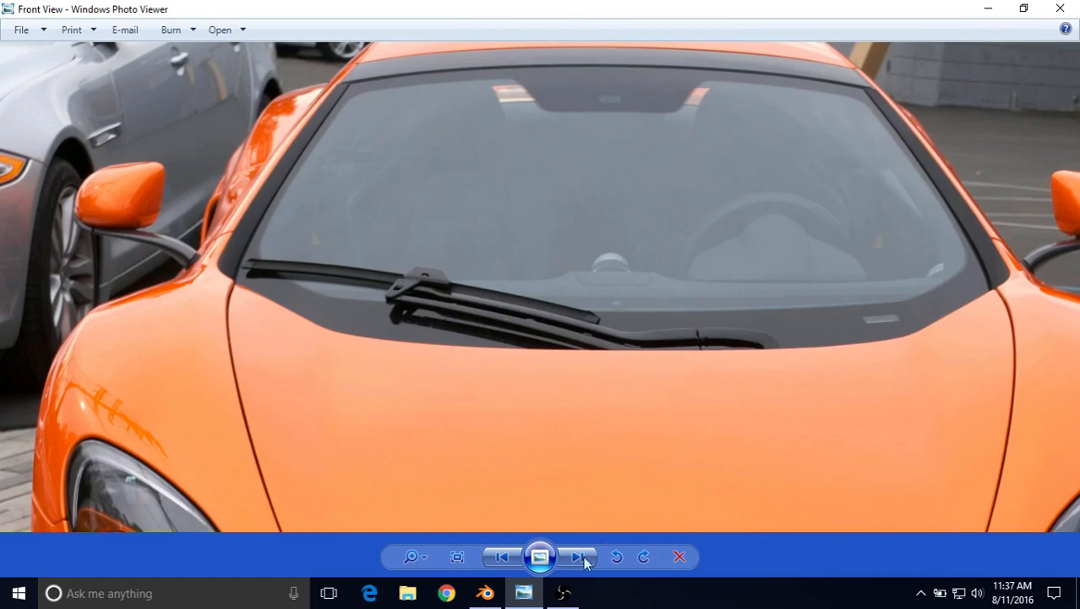
{"action": "left_click", "coordinate": [485, 592]}
{"action": "middle_click_drag", "start_coordinate": [571, 355], "coordinate": [631, 298]}
{"action": "left_click_drag", "start_coordinate": [535, 281], "coordinate": [525, 288]}
{"action": "left_click_drag", "start_coordinate": [484, 229], "coordinate": [487, 252]}
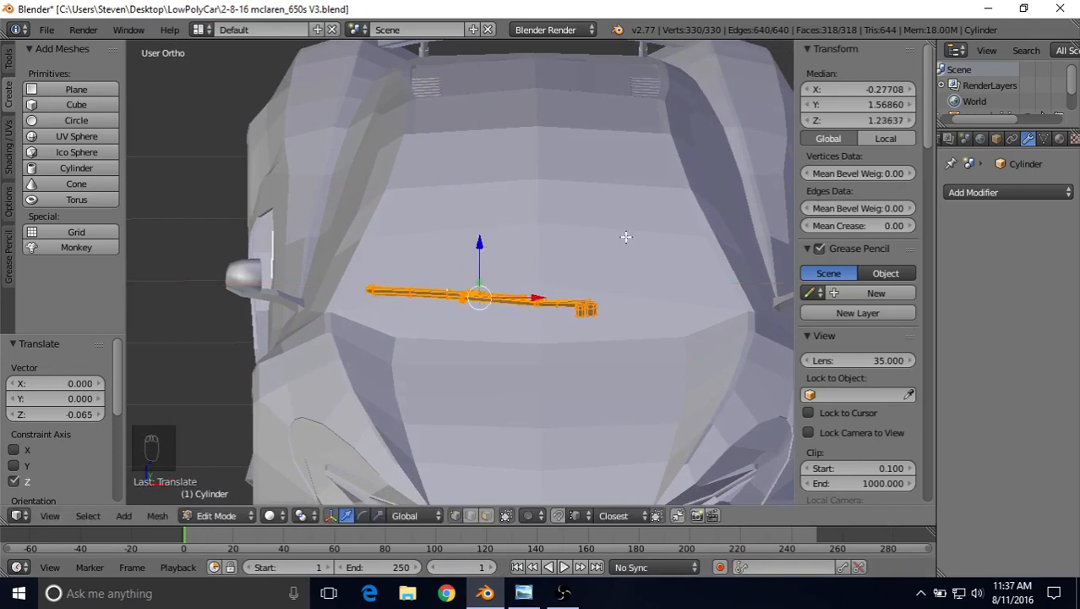
- Stretch the wiper mesh along X by a factor of about 1.135
{"action": "key", "text": "s"}
{"action": "key", "text": "x"}
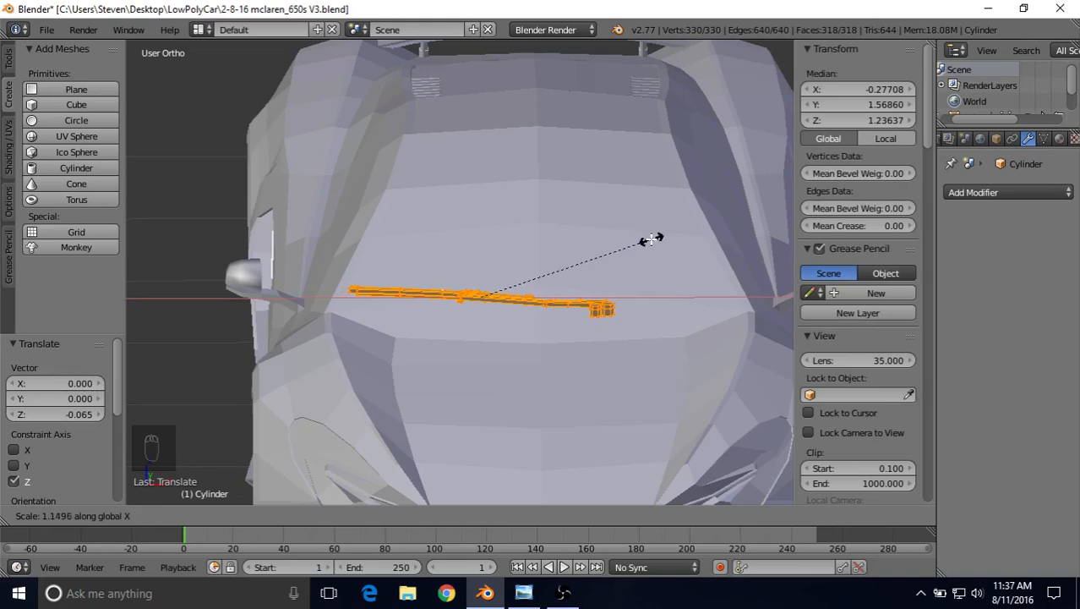
{"action": "left_click", "coordinate": [566, 285]}
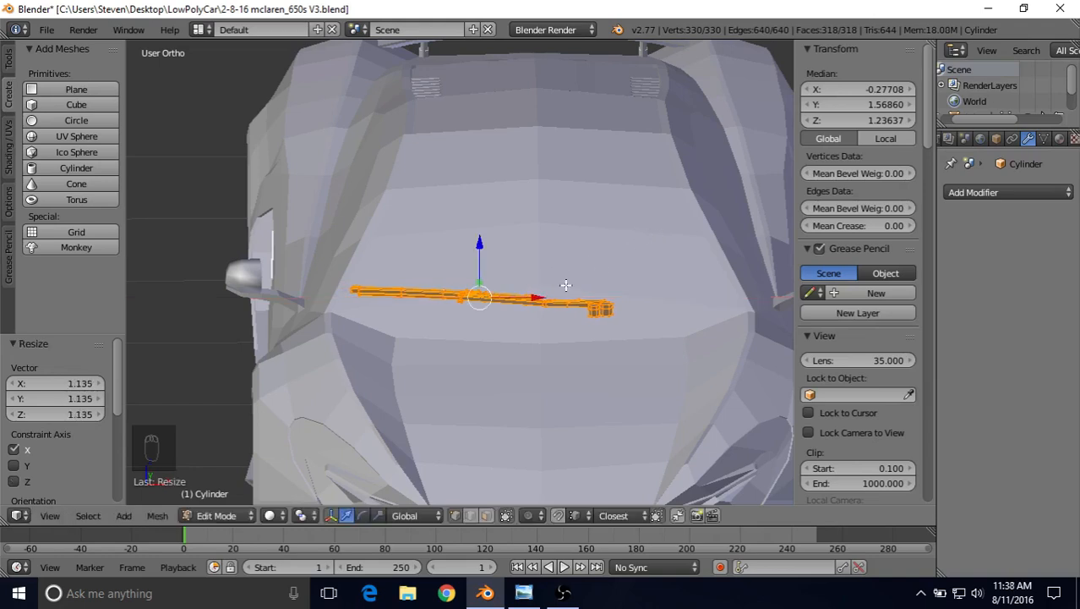
- Shift the wiper mesh about 0.015 along negative X and lower it about 0.05 along Z
{"action": "key", "text": "g"}
{"action": "key", "text": "x"}
{"action": "left_click", "coordinate": [535, 297]}
{"action": "key", "text": "g"}
{"action": "key", "text": "z"}
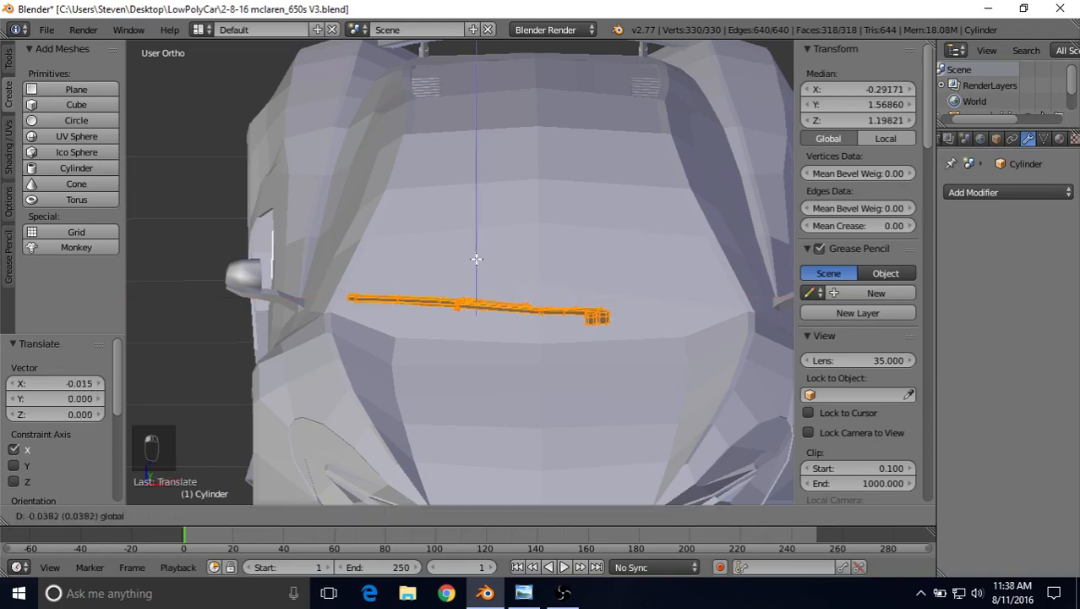
{"action": "left_click", "coordinate": [477, 257]}
{"action": "middle_click_drag", "start_coordinate": [544, 274], "coordinate": [458, 264]}
{"action": "key", "text": "Tab"}
{"action": "key", "text": "Tab"}
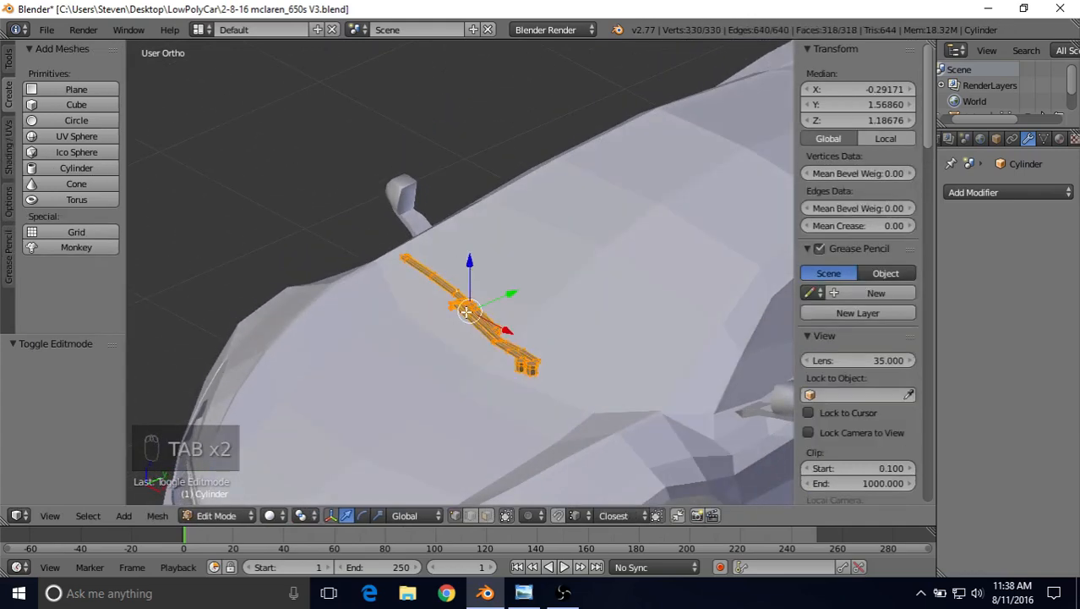
- Rotate the wiper mesh about 20.75° around X to follow the windshield slope and lower it about 0.042 along Z
{"action": "middle_click_drag", "start_coordinate": [498, 335], "coordinate": [498, 293]}
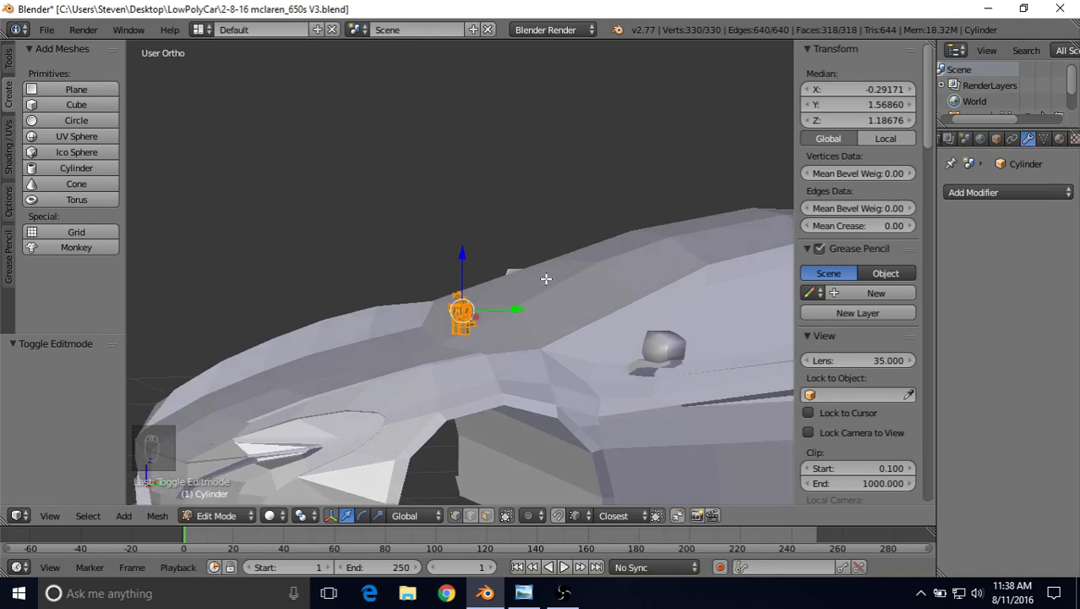
{"action": "middle_click_drag", "start_coordinate": [531, 277], "coordinate": [518, 287]}
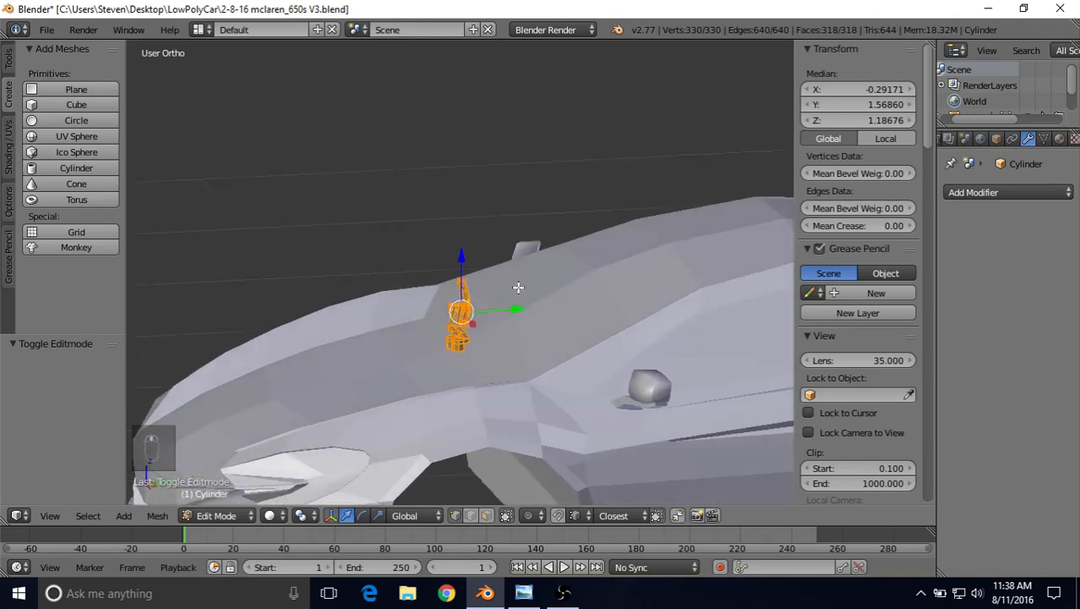
{"action": "key", "text": "r"}
{"action": "key", "text": "x"}
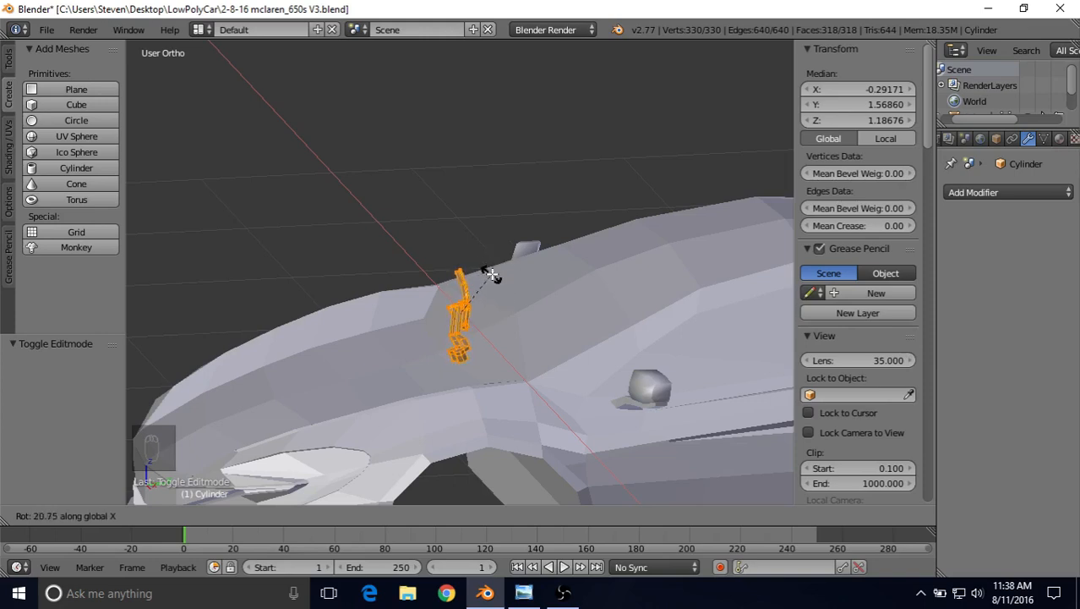
{"action": "left_click", "coordinate": [492, 273]}
{"action": "middle_click_drag", "start_coordinate": [475, 329], "coordinate": [452, 317]}
{"action": "key", "text": "g"}
{"action": "key", "text": "z"}
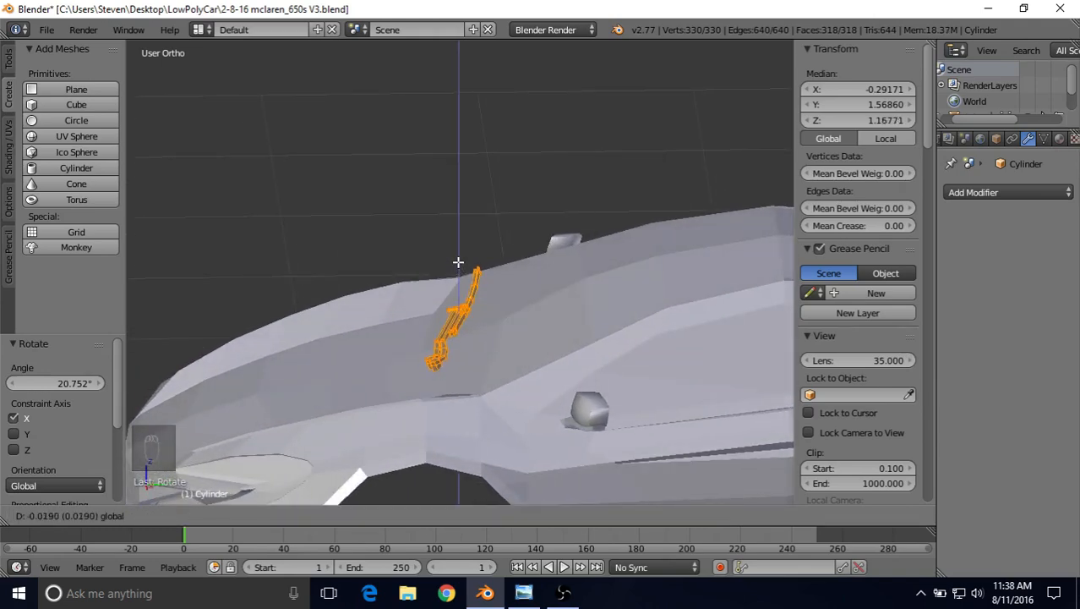
{"action": "left_click", "coordinate": [466, 295]}
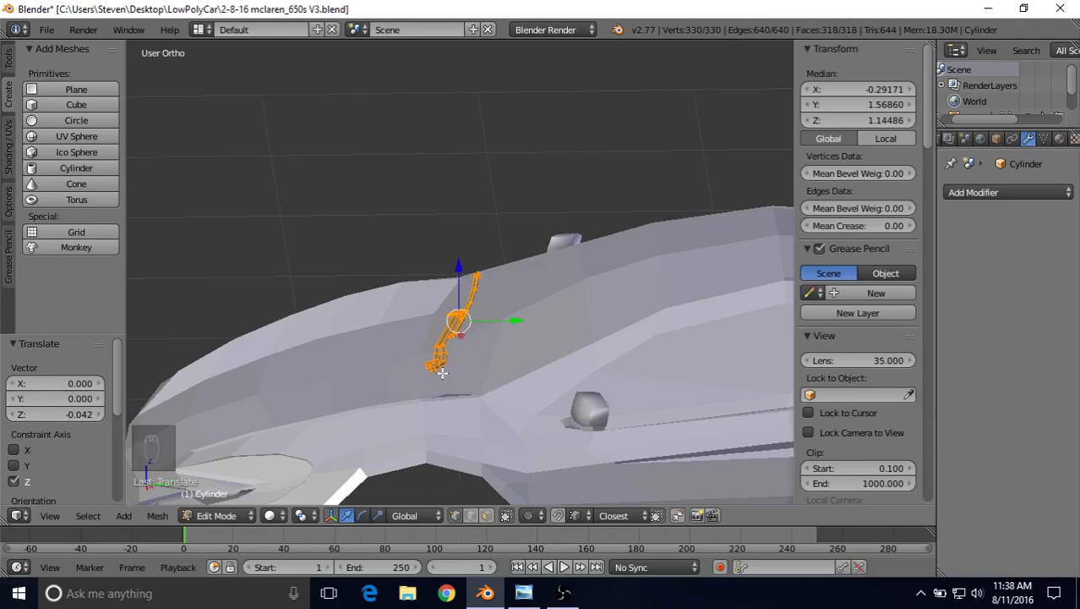
- Compare the wiper placement with the front-view photo in Windows Photo Viewer, return to Blender and leave mesh editing
{"action": "middle_click_drag", "start_coordinate": [439, 336], "coordinate": [518, 338]}
{"action": "left_click", "coordinate": [524, 592]}
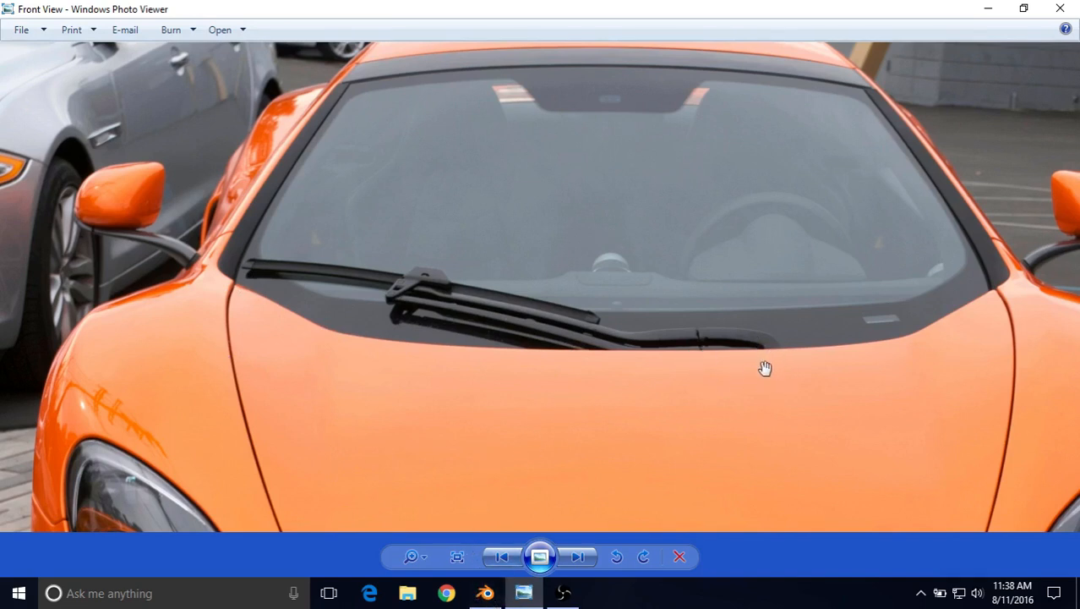
{"action": "left_click", "coordinate": [485, 593]}
{"action": "middle_click_drag", "start_coordinate": [472, 338], "coordinate": [550, 314]}
{"action": "key", "text": "Tab"}
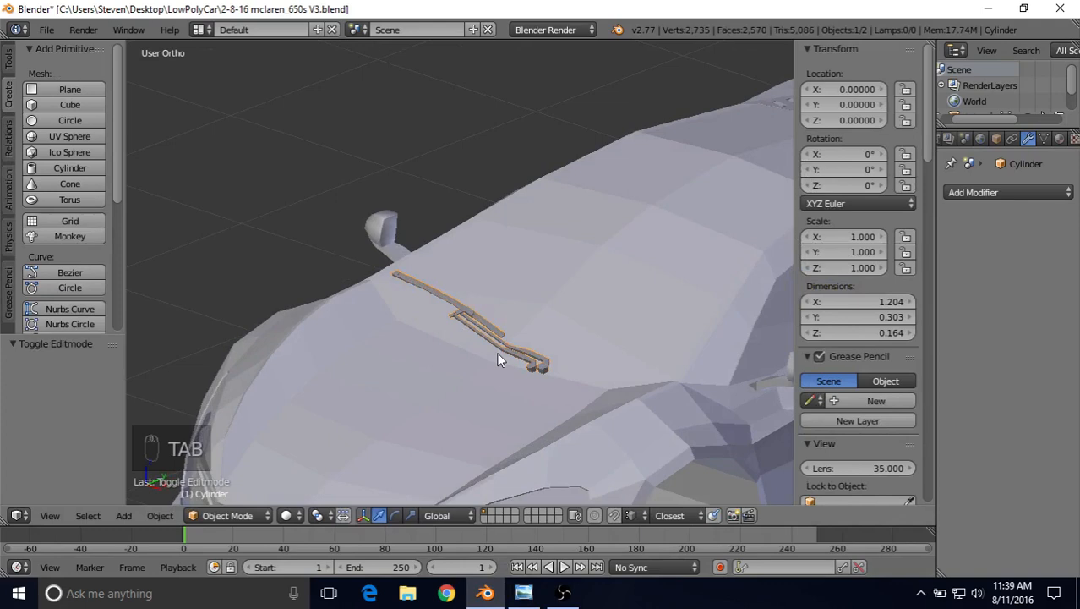
- Select the car body object and open its mesh for editing
{"action": "right_click", "coordinate": [545, 262]}
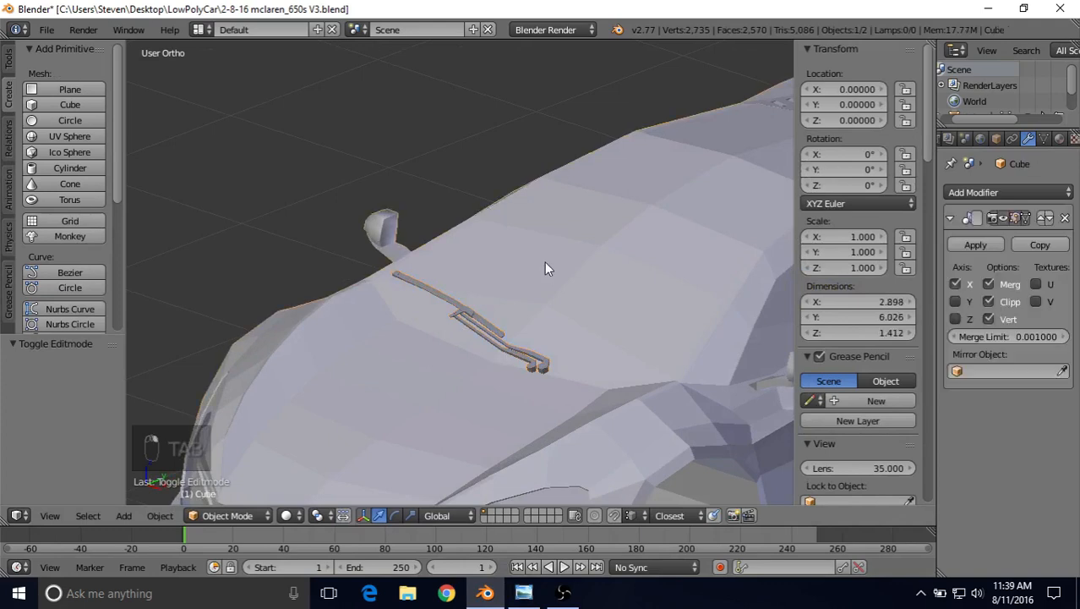
{"action": "left_click", "coordinate": [564, 594]}
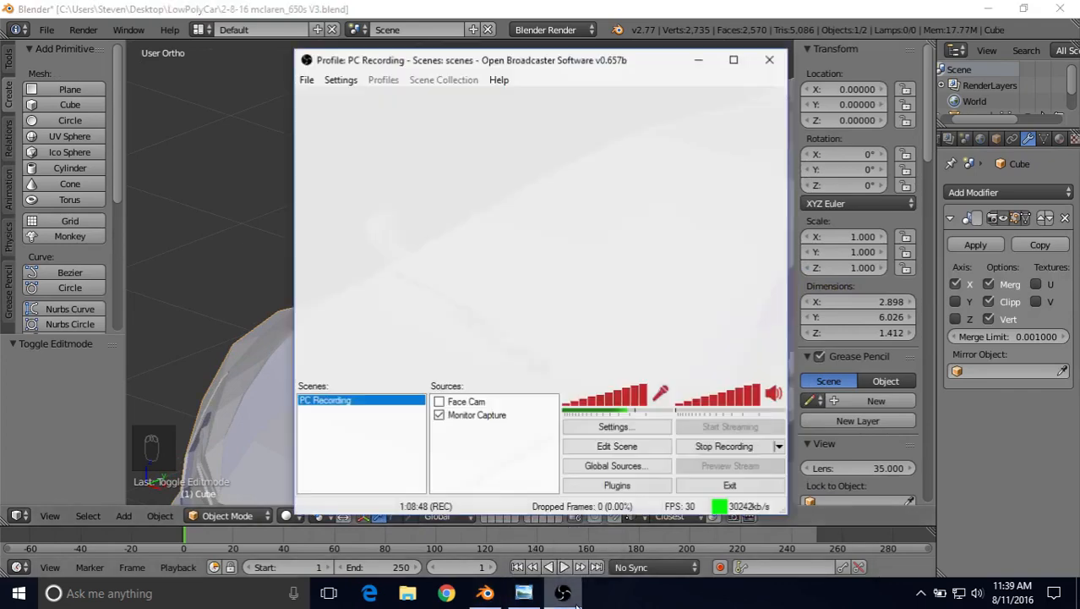
{"action": "left_click", "coordinate": [564, 593]}
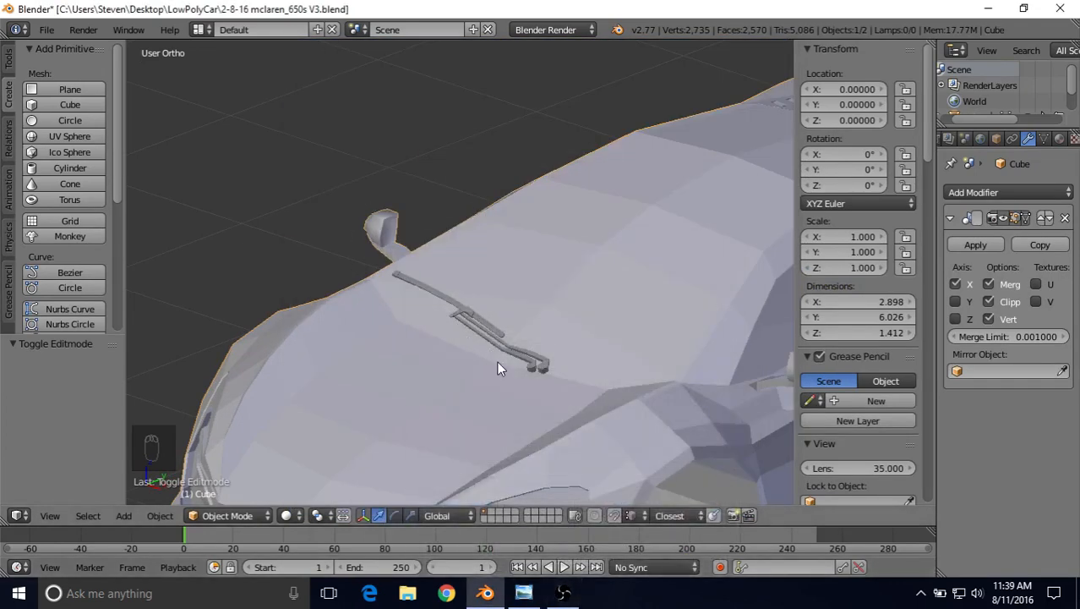
{"action": "middle_click_drag", "start_coordinate": [582, 381], "coordinate": [455, 343]}
{"action": "middle_click_drag", "start_coordinate": [479, 300], "coordinate": [485, 308]}
{"action": "key", "text": "Tab"}
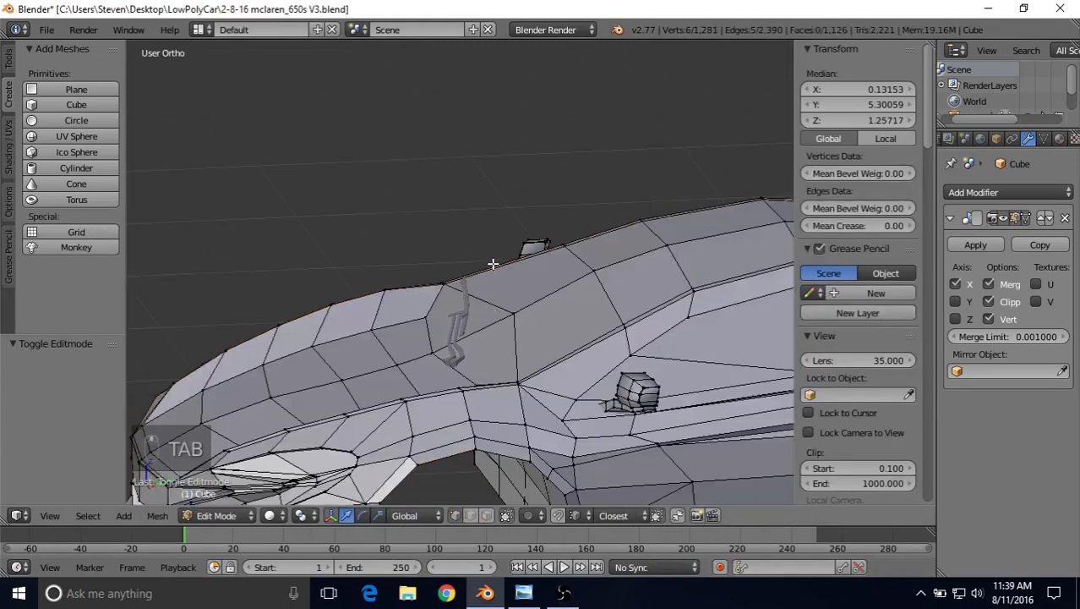
- In face selection, extrude the face at the windshield base under the wiper in place and lower it about 0.058 along Z
{"action": "middle_click_drag", "start_coordinate": [495, 257], "coordinate": [507, 281]}
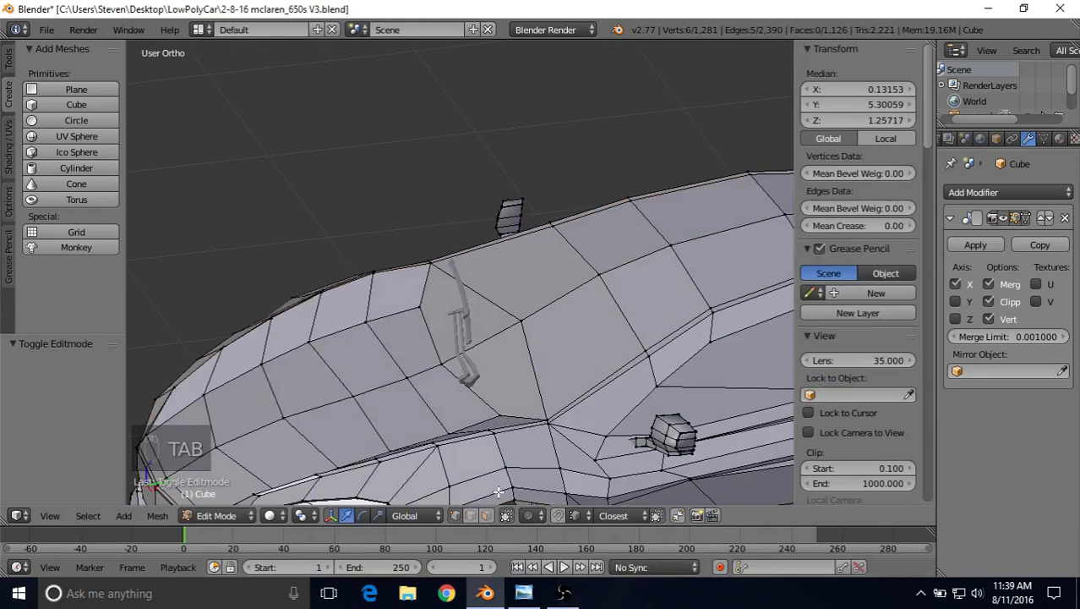
{"action": "left_click", "coordinate": [487, 515]}
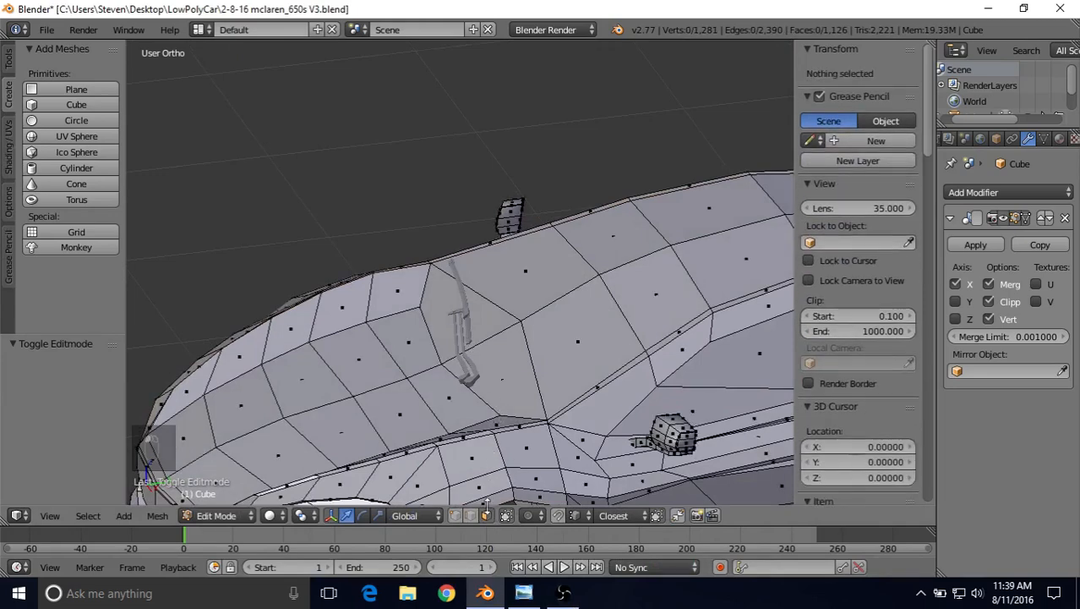
{"action": "right_click", "coordinate": [504, 381]}
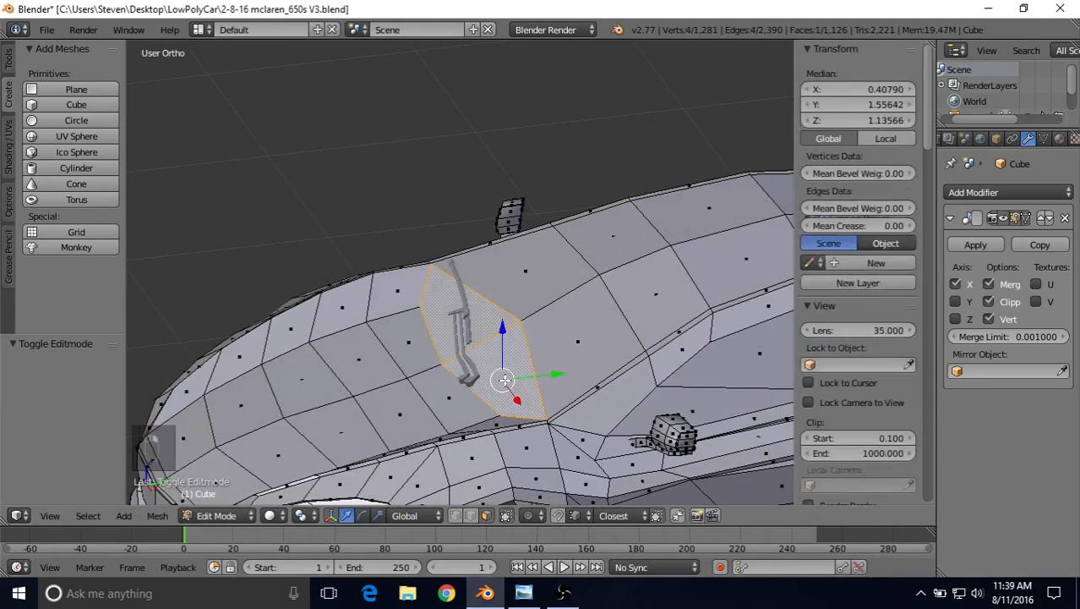
{"action": "middle_click_drag", "start_coordinate": [501, 342], "coordinate": [468, 336]}
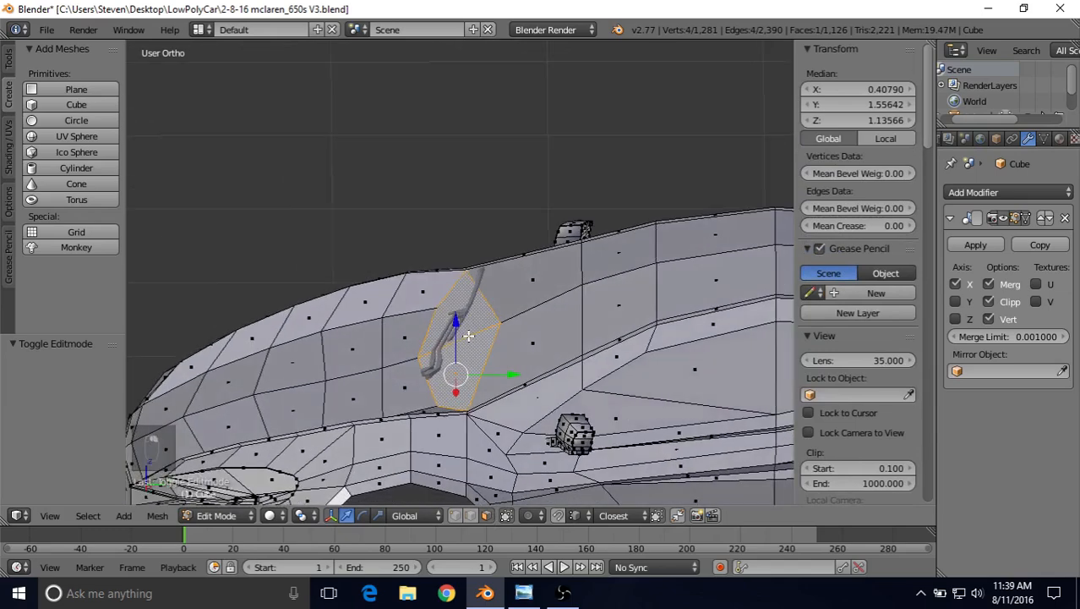
{"action": "key", "text": "e"}
{"action": "right_click", "coordinate": [469, 222]}
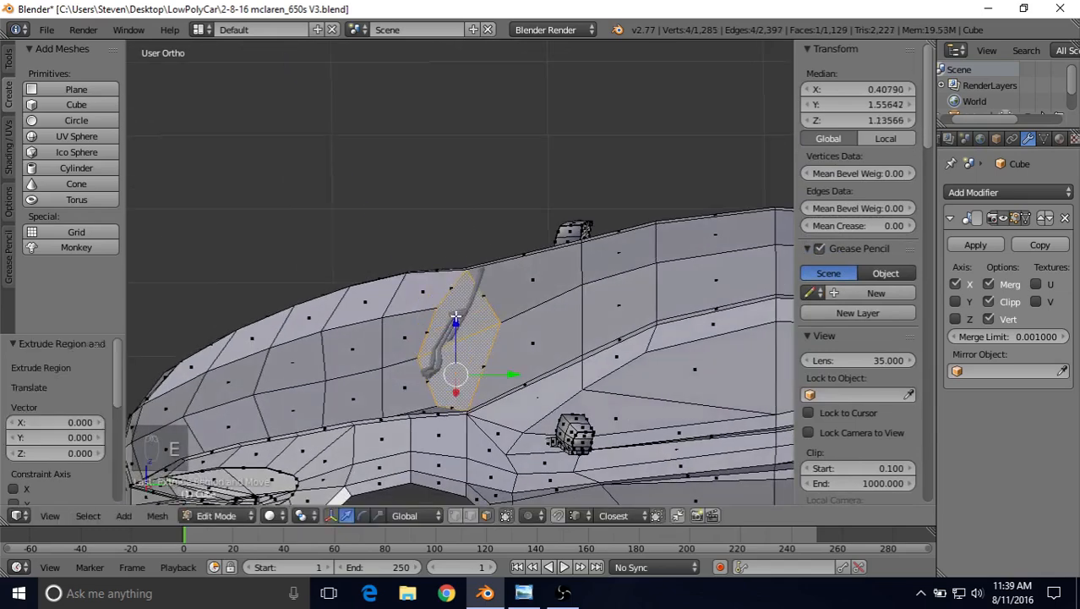
{"action": "left_click_drag", "start_coordinate": [456, 317], "coordinate": [456, 334]}
{"action": "middle_click_drag", "start_coordinate": [465, 355], "coordinate": [504, 252]}
{"action": "scroll", "coordinate": [502, 304], "scroll_direction": "up", "scroll_amount": 4}
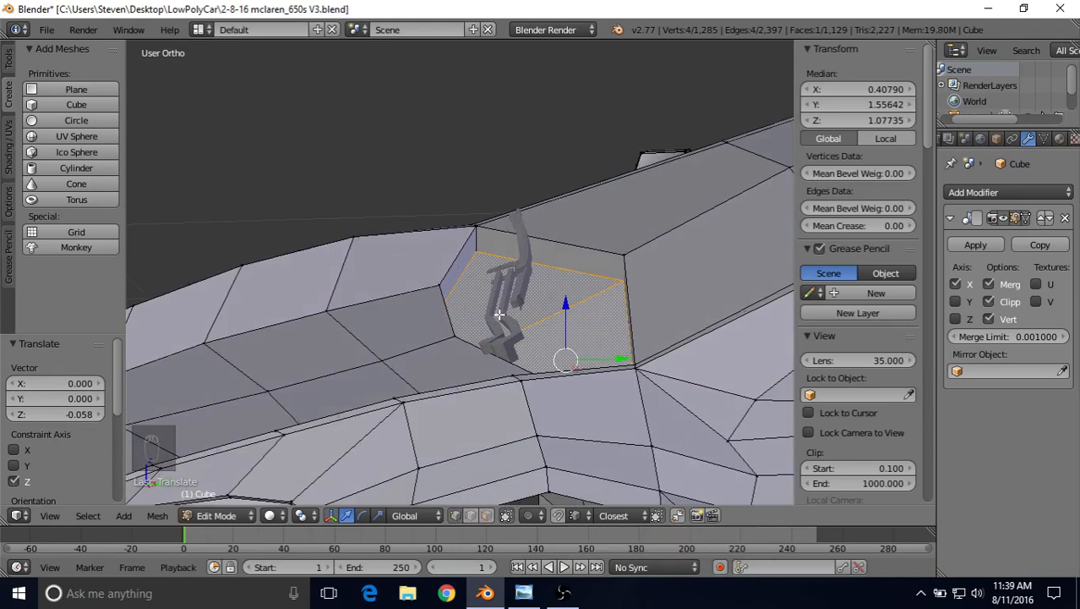
- Merge the recessed face's lowered outer corner vertex into the original vertex directly above it with At Last
{"action": "middle_click_drag", "start_coordinate": [507, 284], "coordinate": [474, 230]}
{"action": "right_click", "coordinate": [476, 254]}
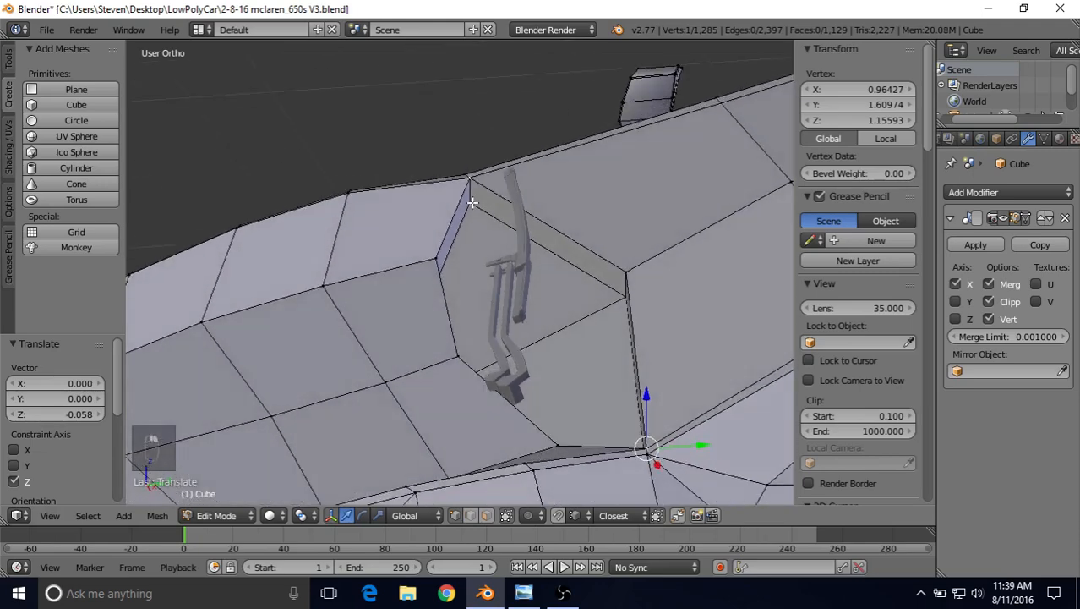
{"action": "key", "text": "z"}
{"action": "key", "text": "shift+r"}
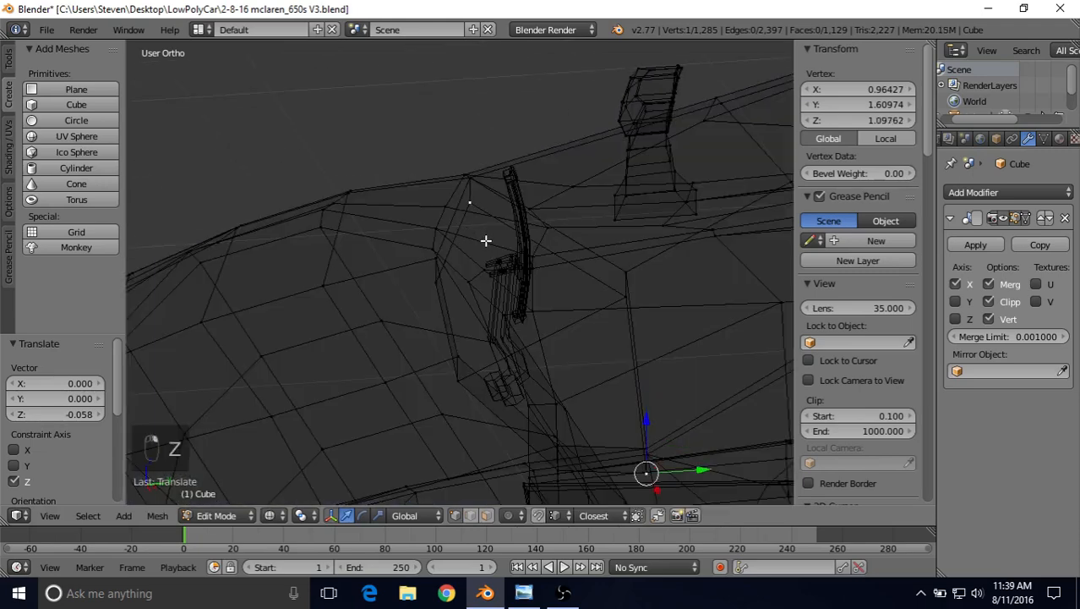
{"action": "key", "text": "z"}
{"action": "key", "text": "z"}
{"action": "key", "text": "z"}
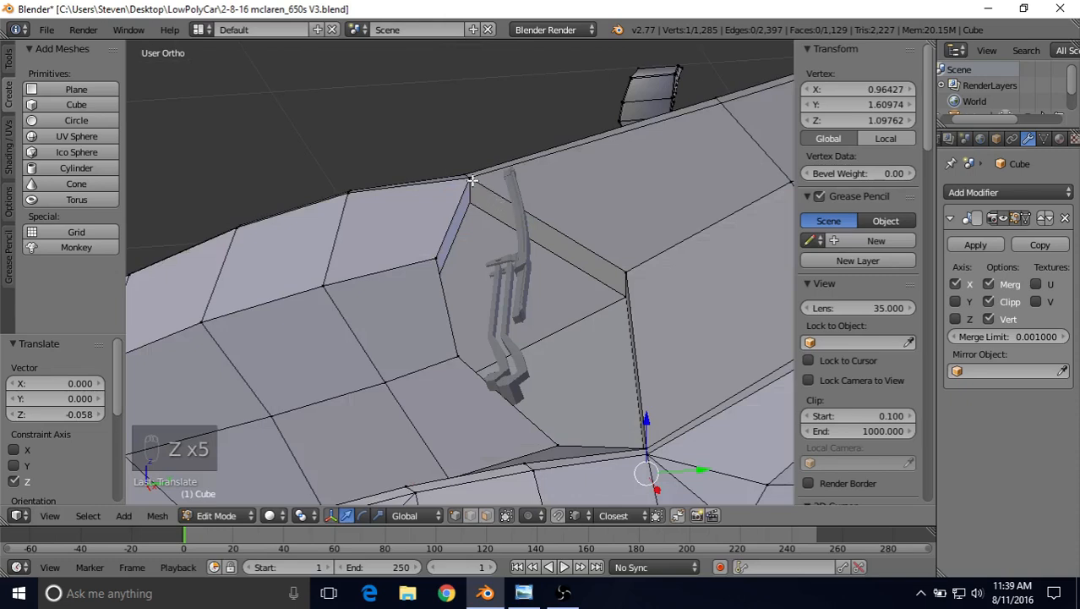
{"action": "right_click", "coordinate": [471, 182], "text": "shift"}
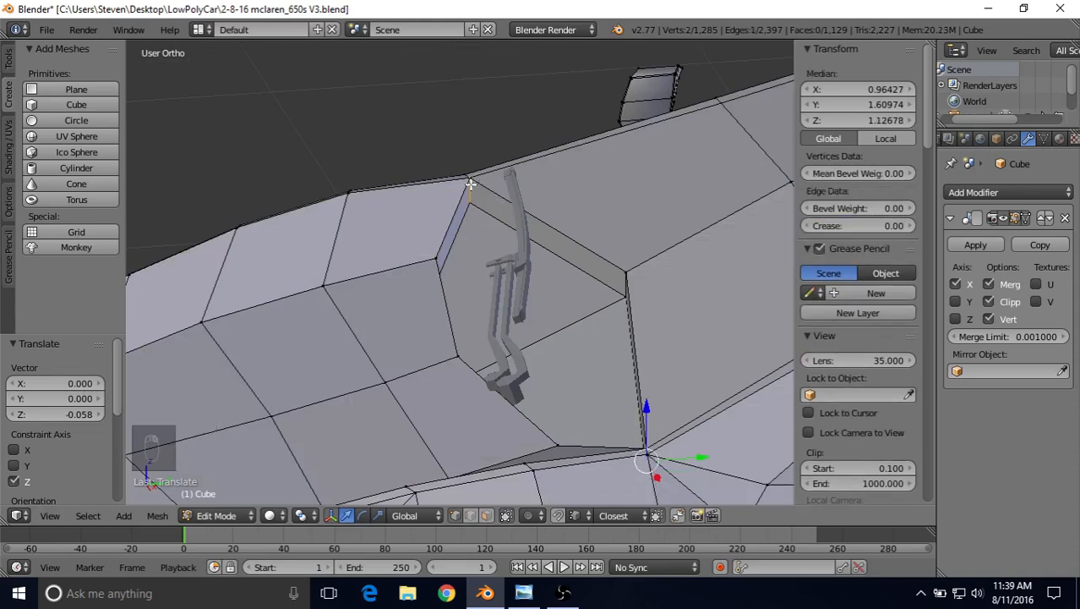
{"action": "key", "text": "alt+m"}
{"action": "left_click", "coordinate": [468, 199]}
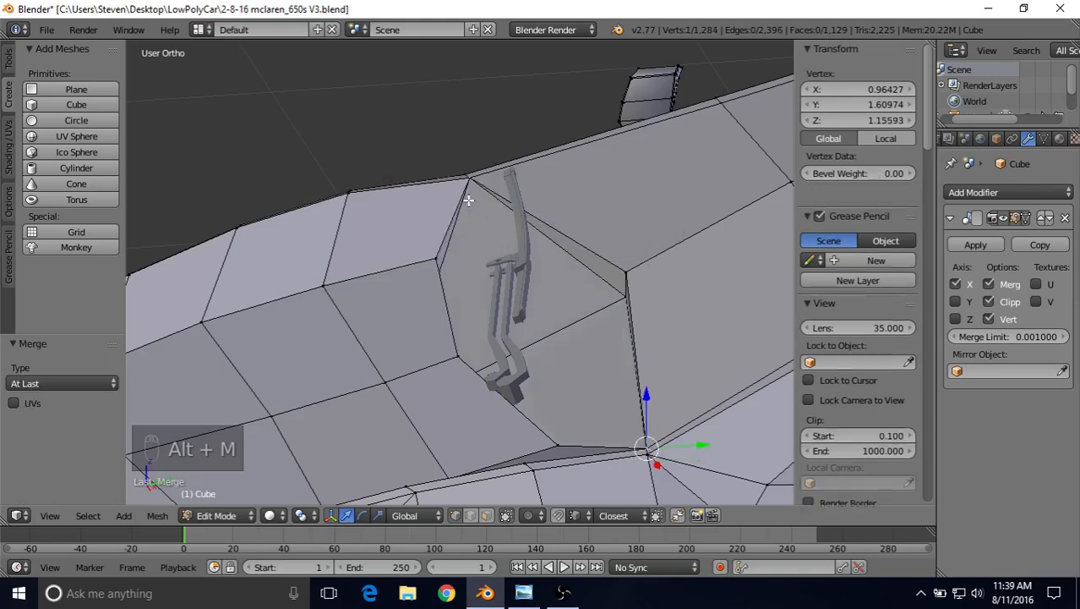
- Merge the recessed face's lowered centre-line vertex into the original vertex directly above it with At Last
{"action": "middle_click_drag", "start_coordinate": [615, 246], "coordinate": [655, 246]}
{"action": "right_click", "coordinate": [648, 279]}
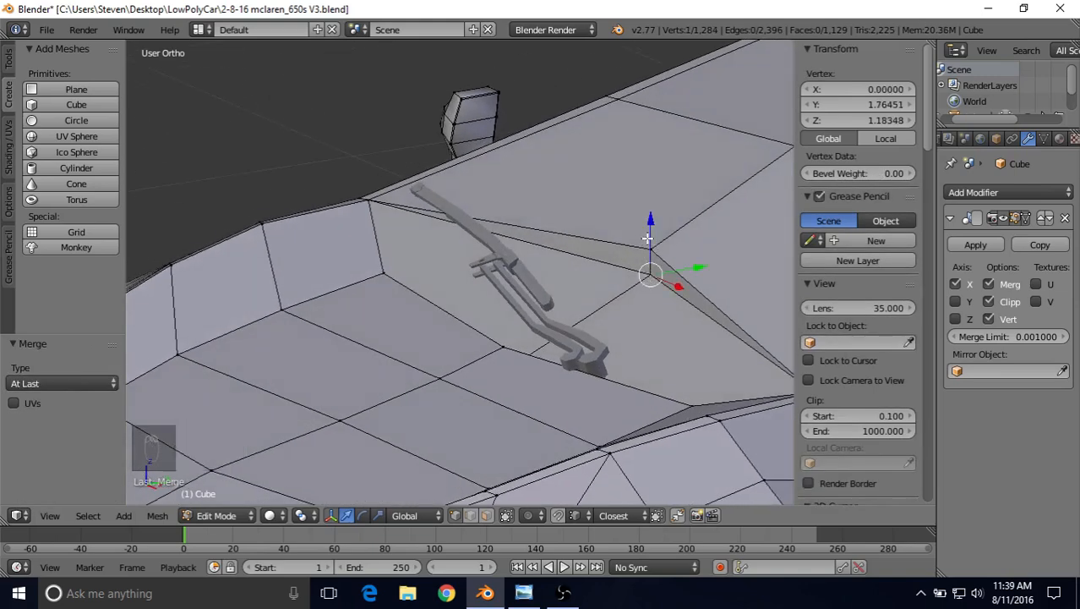
{"action": "right_click", "coordinate": [652, 243], "text": "shift"}
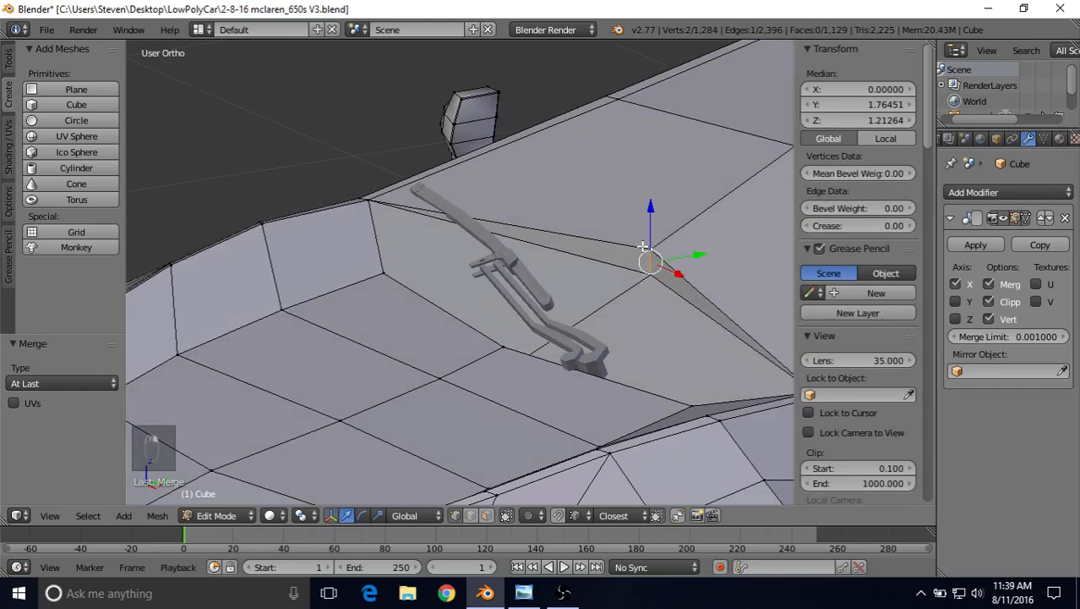
{"action": "key", "text": "alt+m"}
{"action": "left_click", "coordinate": [643, 247]}
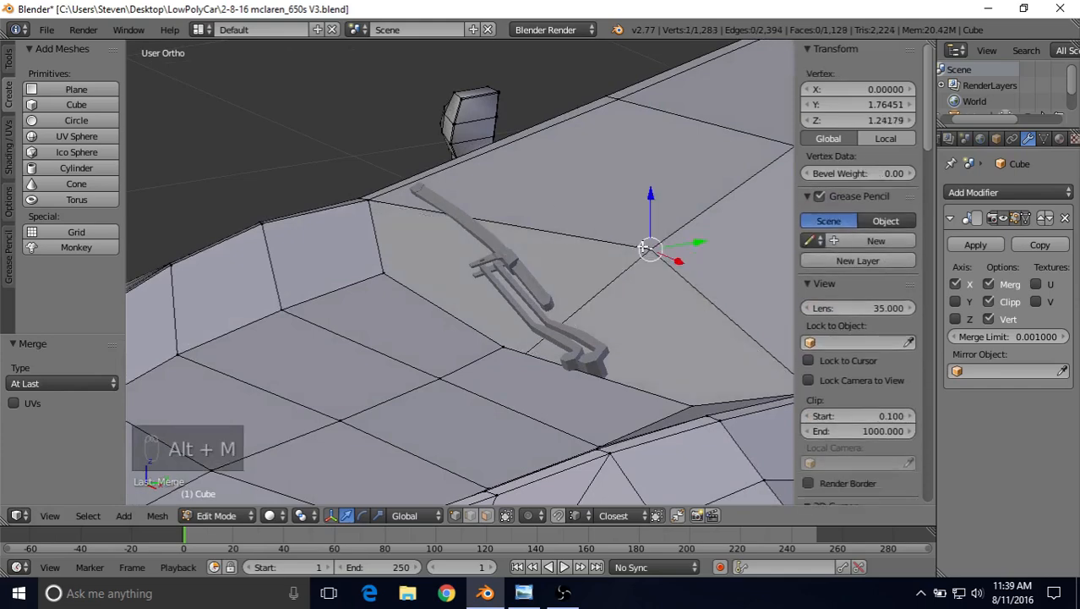
- Select the recess's two lowered vertices along the hood edge and move them about -0.025 along Y
{"action": "middle_click_drag", "start_coordinate": [592, 289], "coordinate": [473, 310]}
{"action": "right_click", "coordinate": [485, 272]}
{"action": "key", "text": "z"}
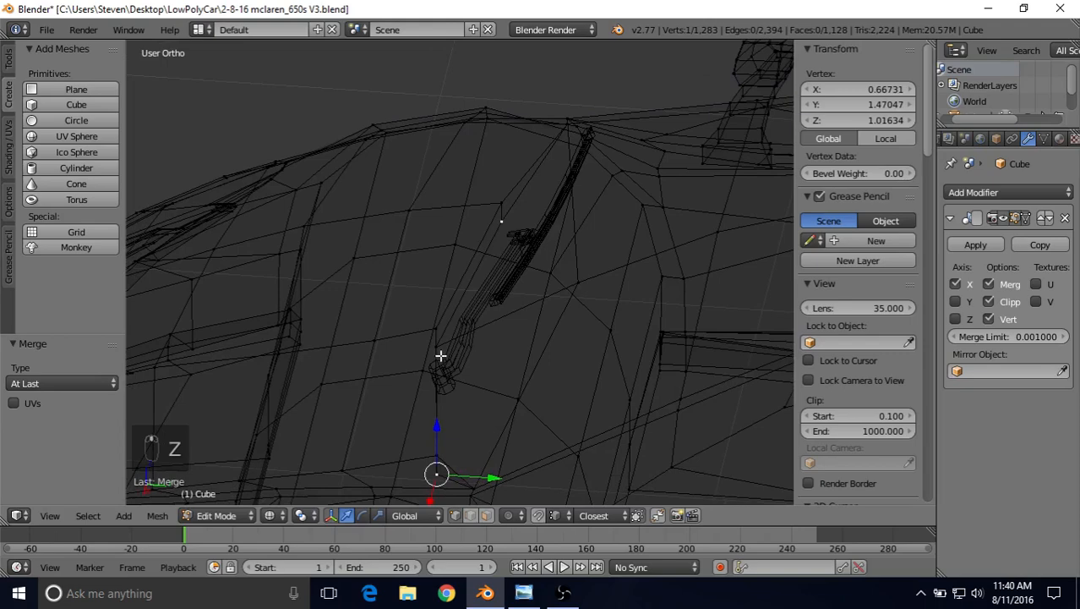
{"action": "right_click", "coordinate": [441, 356], "text": "shift"}
{"action": "key", "text": "z"}
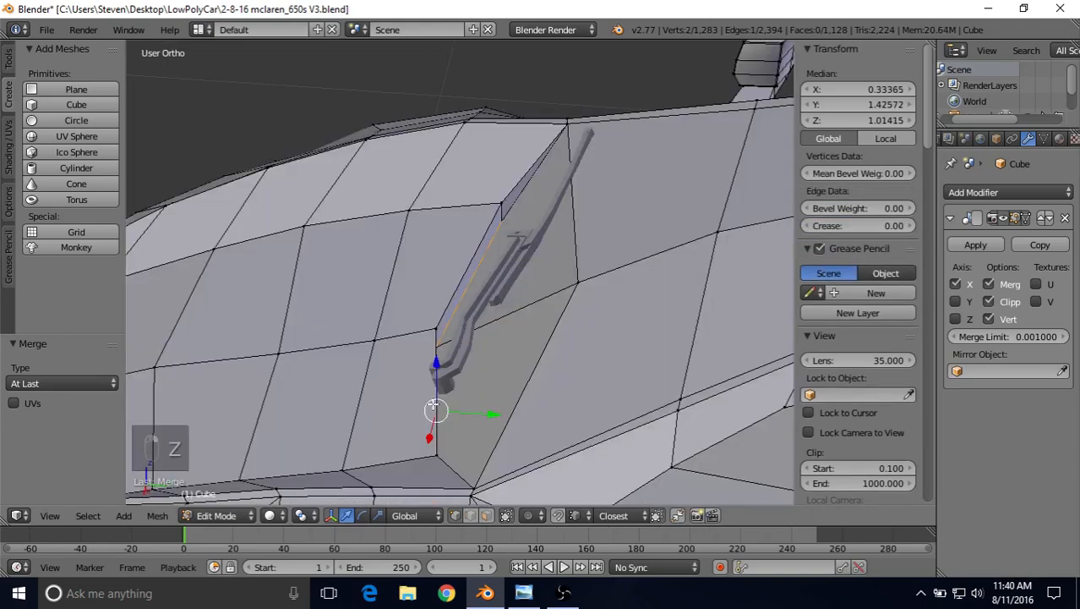
{"action": "key", "text": "g"}
{"action": "key", "text": "y"}
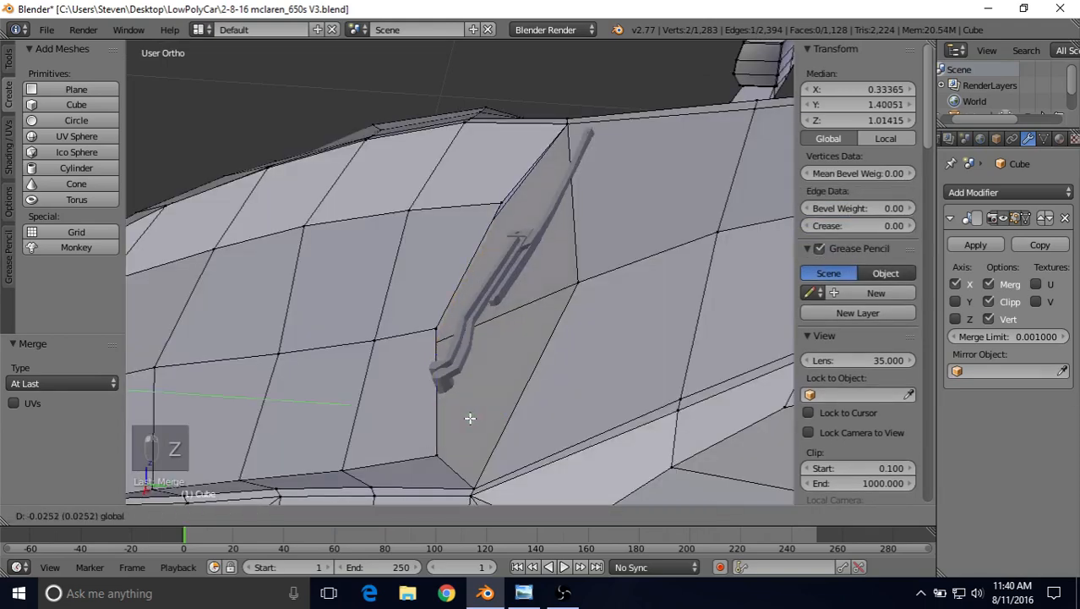
{"action": "left_click", "coordinate": [470, 418]}
{"action": "middle_click_drag", "start_coordinate": [505, 298], "coordinate": [427, 293]}
{"action": "key", "text": "g"}
{"action": "key", "text": "z"}
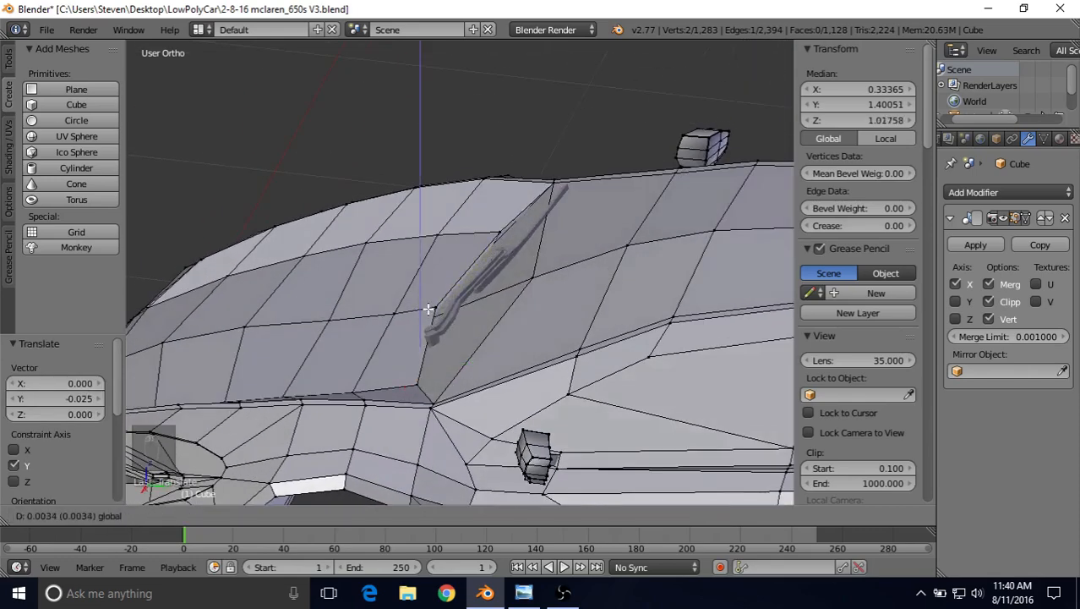
{"action": "right_click", "coordinate": [427, 308]}
- Open the wiper object's mesh for editing, lower it about 0.018 along Z and shift it about -0.038 along Y
{"action": "middle_click_drag", "start_coordinate": [488, 243], "coordinate": [519, 223]}
{"action": "key", "text": "Tab"}
{"action": "right_click", "coordinate": [482, 260]}
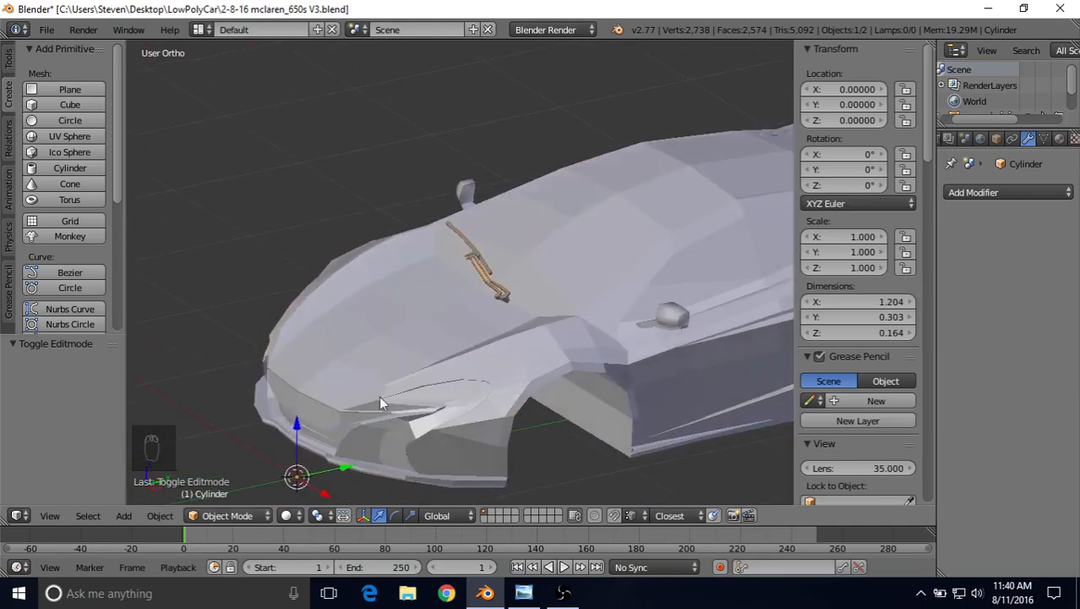
{"action": "scroll", "coordinate": [465, 258], "scroll_direction": "up", "scroll_amount": 2}
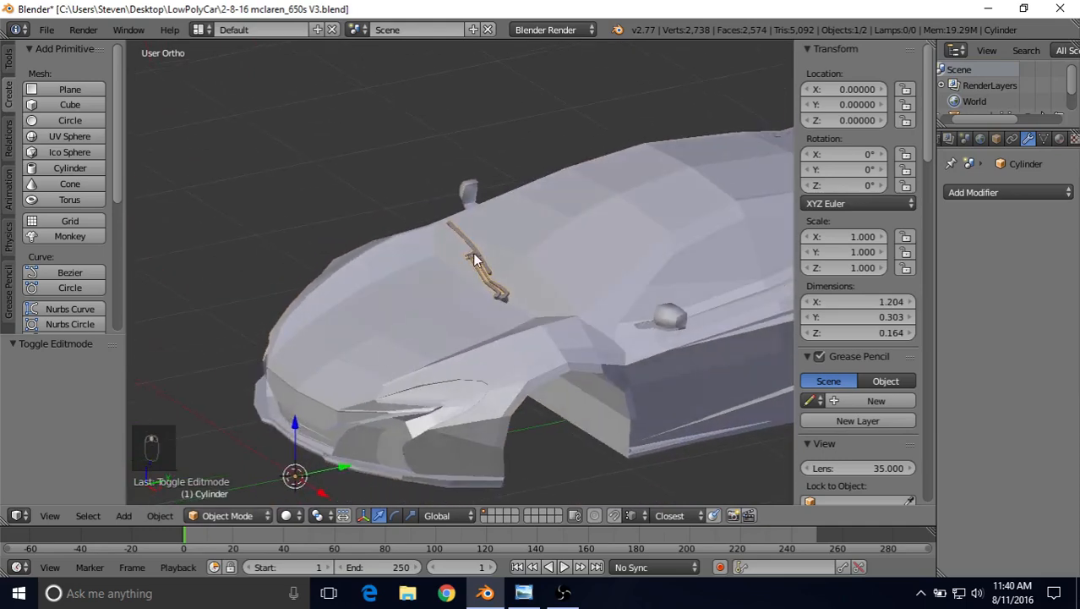
{"action": "key", "text": "Tab"}
{"action": "scroll", "coordinate": [464, 259], "scroll_direction": "up", "scroll_amount": 4}
{"action": "middle_click_drag", "start_coordinate": [463, 260], "coordinate": [462, 244]}
{"action": "key", "text": "g"}
{"action": "key", "text": "z"}
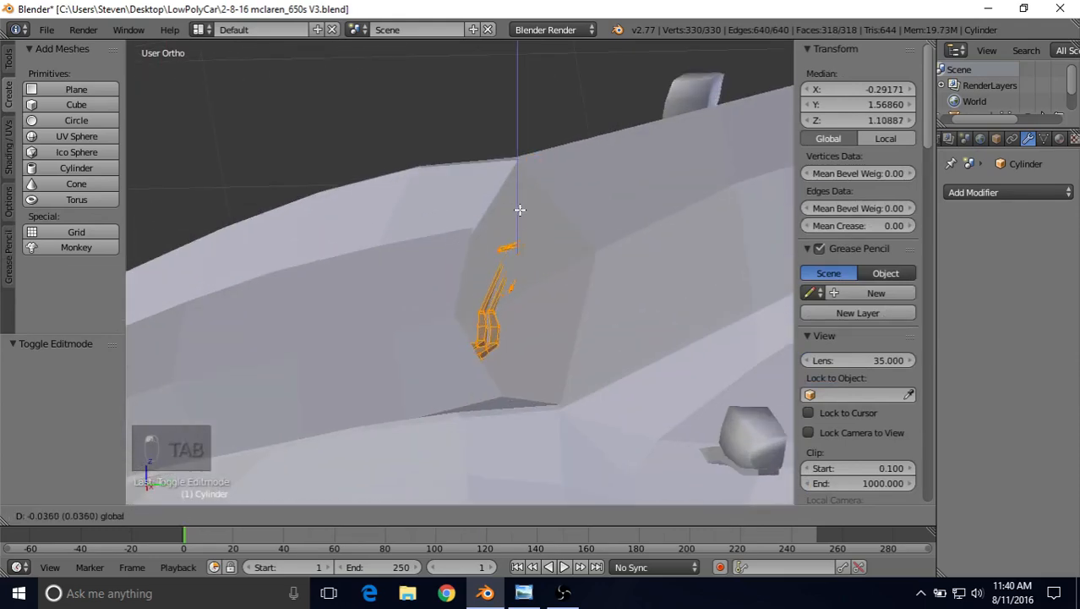
{"action": "left_click", "coordinate": [558, 250]}
{"action": "key", "text": "g"}
{"action": "key", "text": "y"}
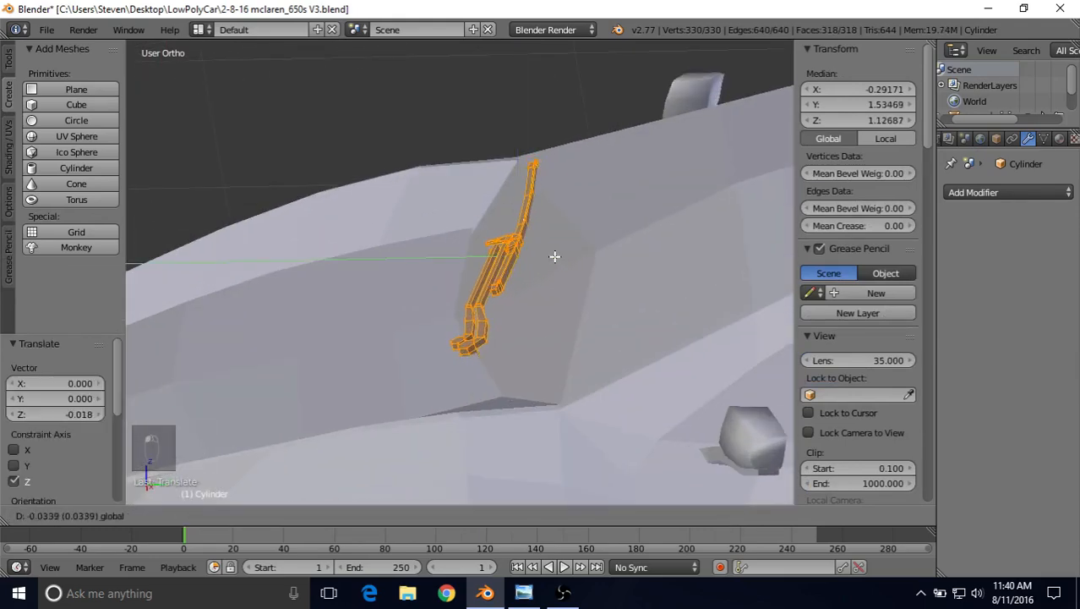
{"action": "left_click", "coordinate": [555, 254]}
- Lower the wiper another 0.018 or so along Z, tilt it about 4° around X and nudge it -0.002 along Y
{"action": "key", "text": "g"}
{"action": "key", "text": "z"}
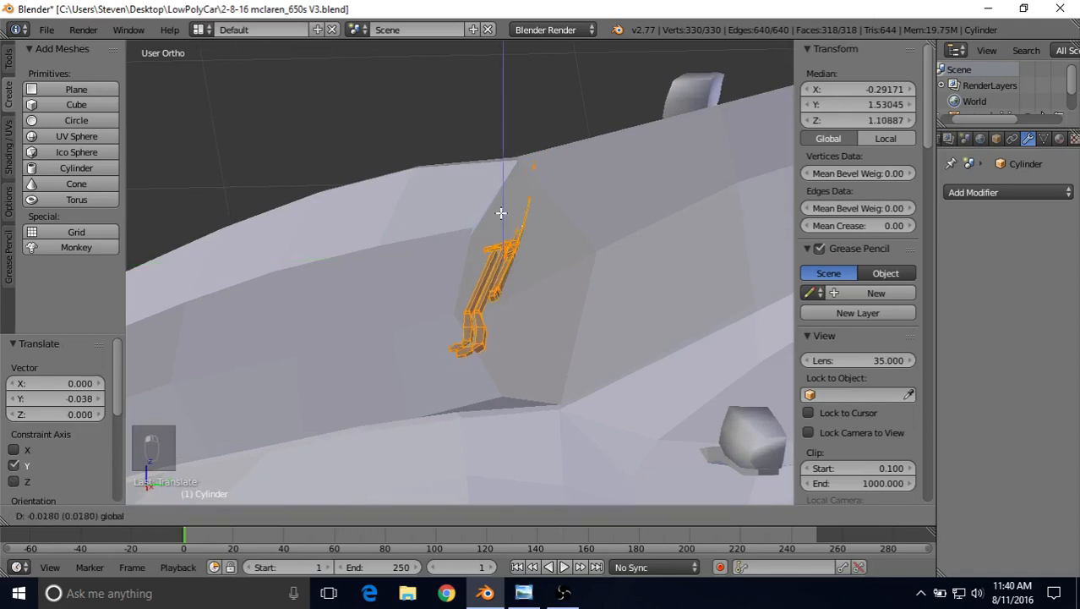
{"action": "left_click", "coordinate": [592, 220]}
{"action": "key", "text": "r"}
{"action": "key", "text": "x"}
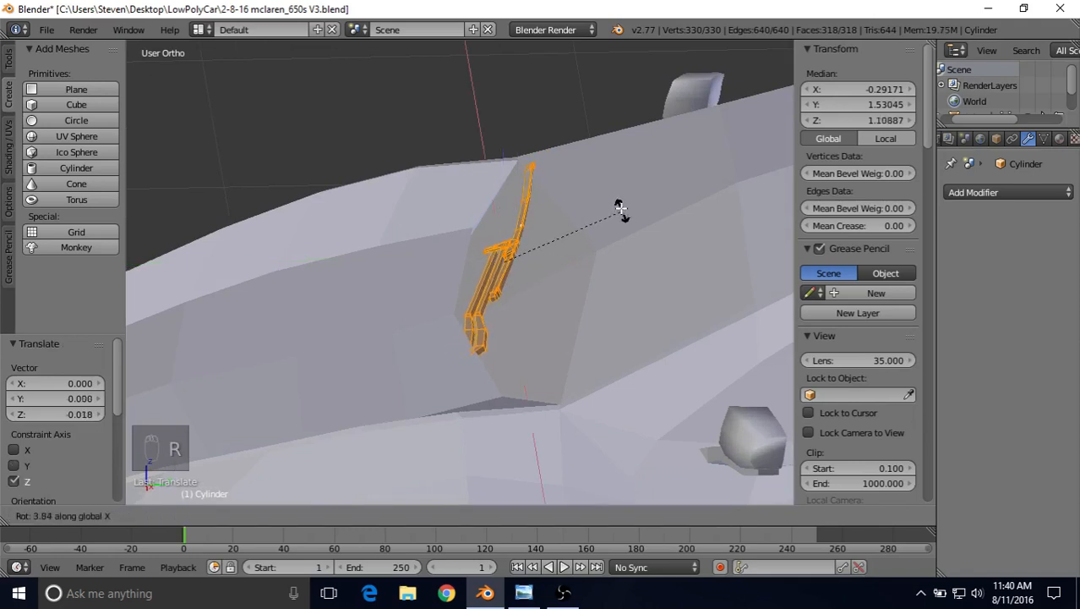
{"action": "left_click_drag", "start_coordinate": [552, 267], "coordinate": [547, 261]}
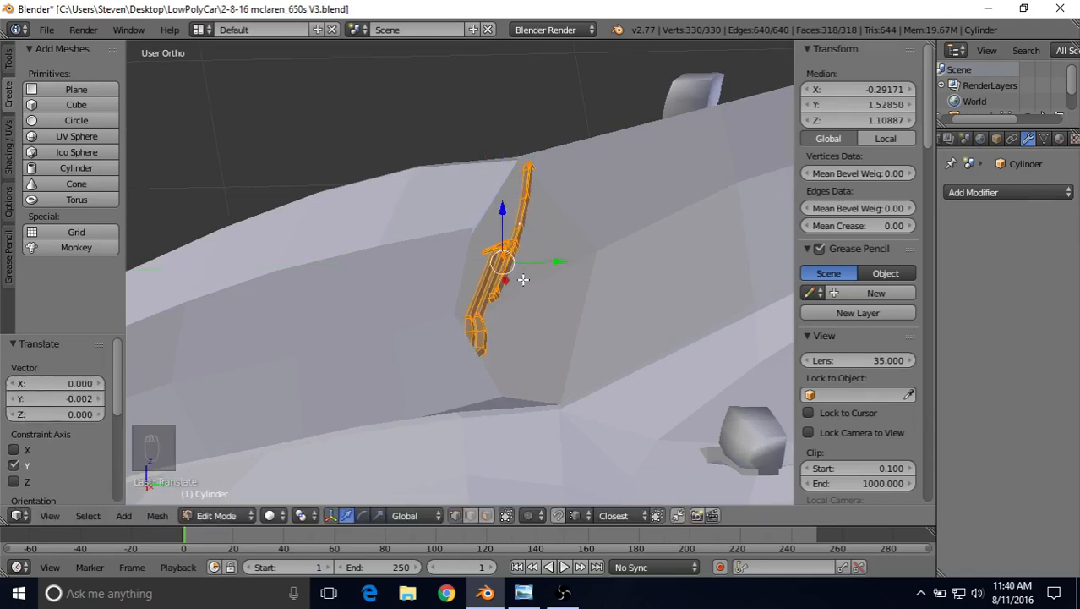
- Move the wiper mesh about 0.05 along Y, raise it about 0.042 along Z and leave mesh editing
{"action": "middle_click_drag", "start_coordinate": [499, 250], "coordinate": [498, 273]}
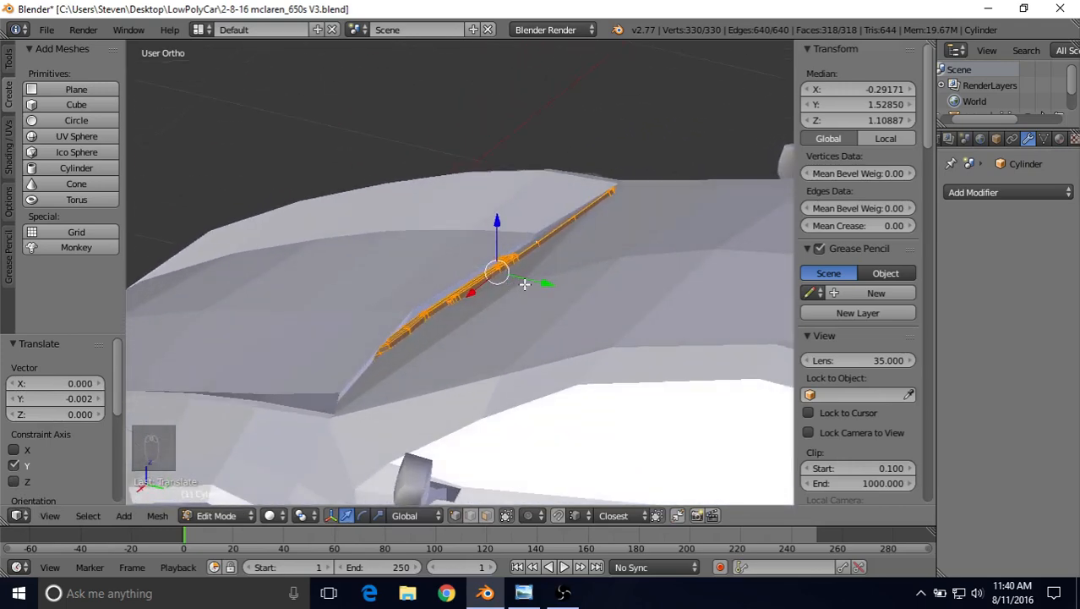
{"action": "left_click_drag", "start_coordinate": [524, 284], "coordinate": [531, 280]}
{"action": "left_click_drag", "start_coordinate": [511, 230], "coordinate": [508, 215]}
{"action": "key", "text": "Tab"}
{"action": "scroll", "coordinate": [460, 300], "scroll_direction": "down", "scroll_amount": 3}
{"action": "mouse_move", "coordinate": [453, 291]}
{"action": "middle_mouse_down"}
{"action": "mouse_move", "coordinate": [535, 293]}
{"action": "mouse_move", "coordinate": [441, 292]}
{"action": "middle_mouse_up"}
{"action": "scroll", "coordinate": [435, 297], "scroll_direction": "up", "scroll_amount": 5}
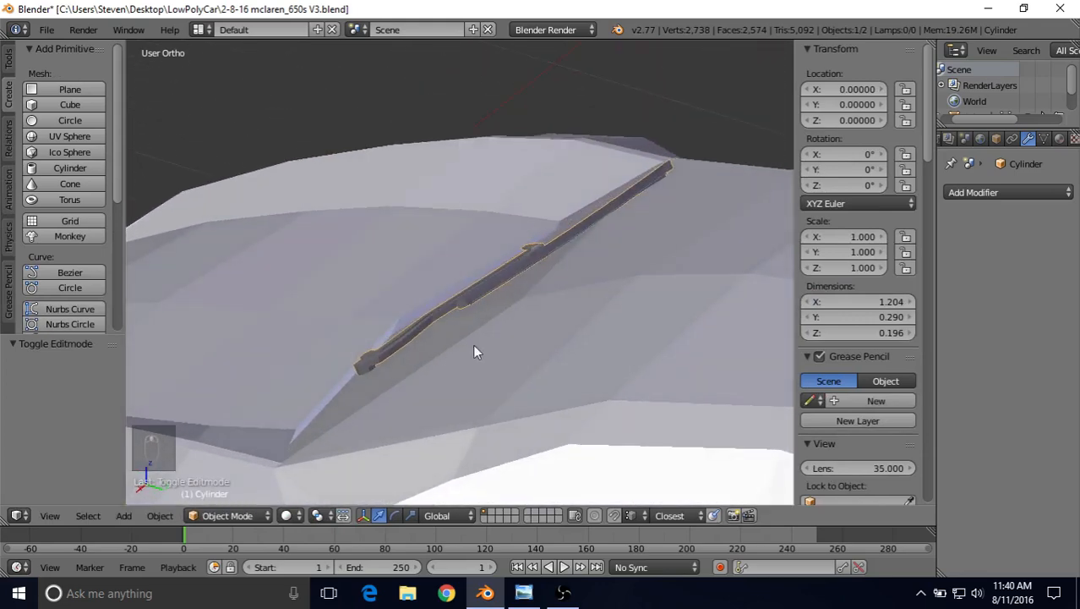
- In the car body mesh, lower the recess's two selected hood-edge vertices 0.017 along Z and move them -0.013 along Y
{"action": "right_click", "coordinate": [516, 337]}
{"action": "scroll", "coordinate": [432, 321], "scroll_direction": "down", "scroll_amount": 2}
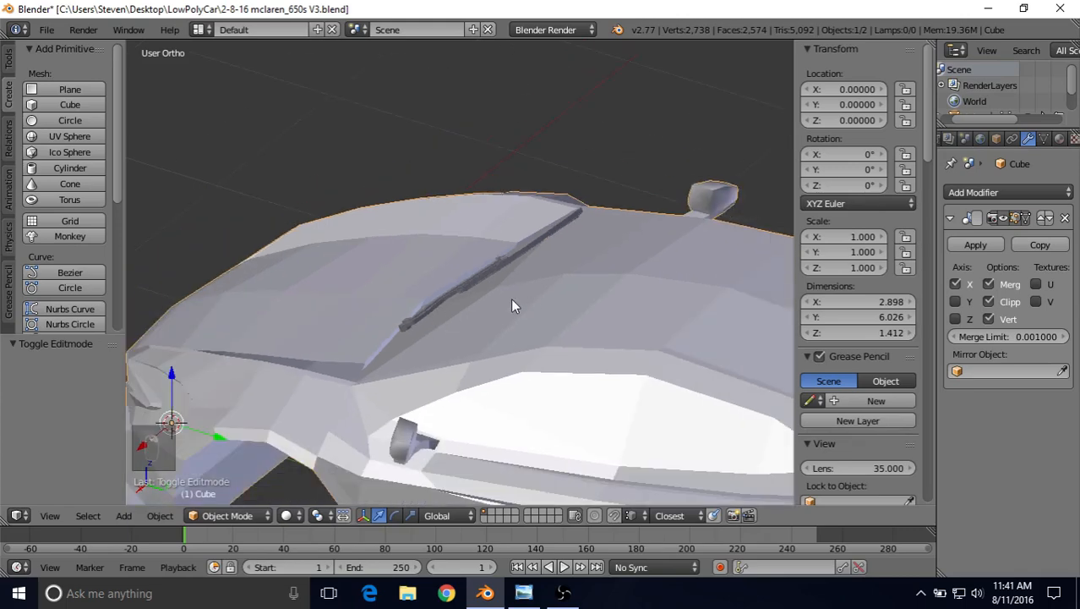
{"action": "key", "text": "Tab"}
{"action": "scroll", "coordinate": [457, 303], "scroll_direction": "up", "scroll_amount": 4}
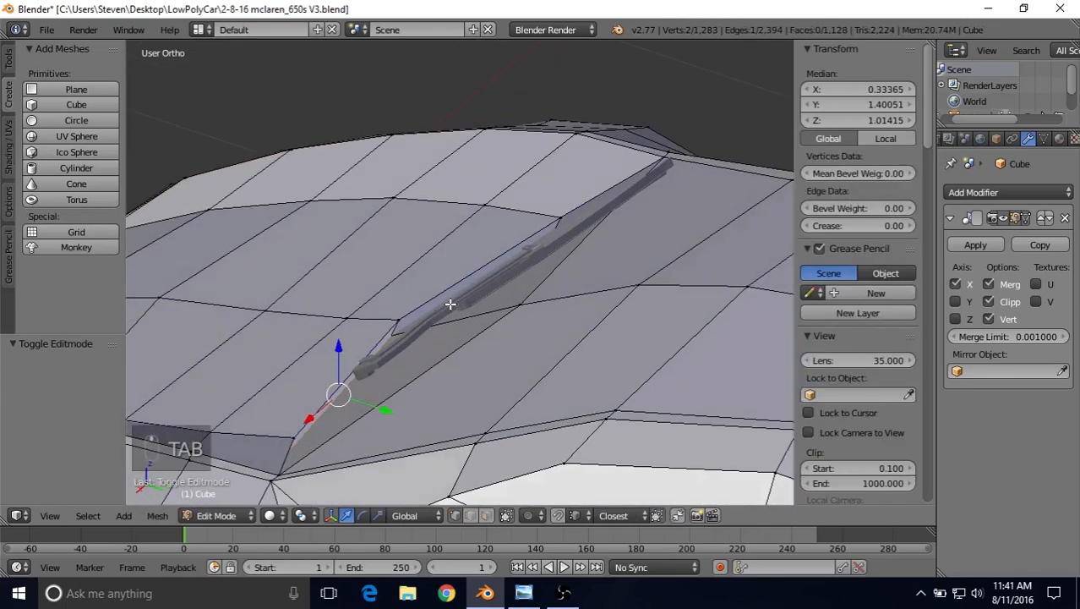
{"action": "key", "text": "z"}
{"action": "key", "text": "z"}
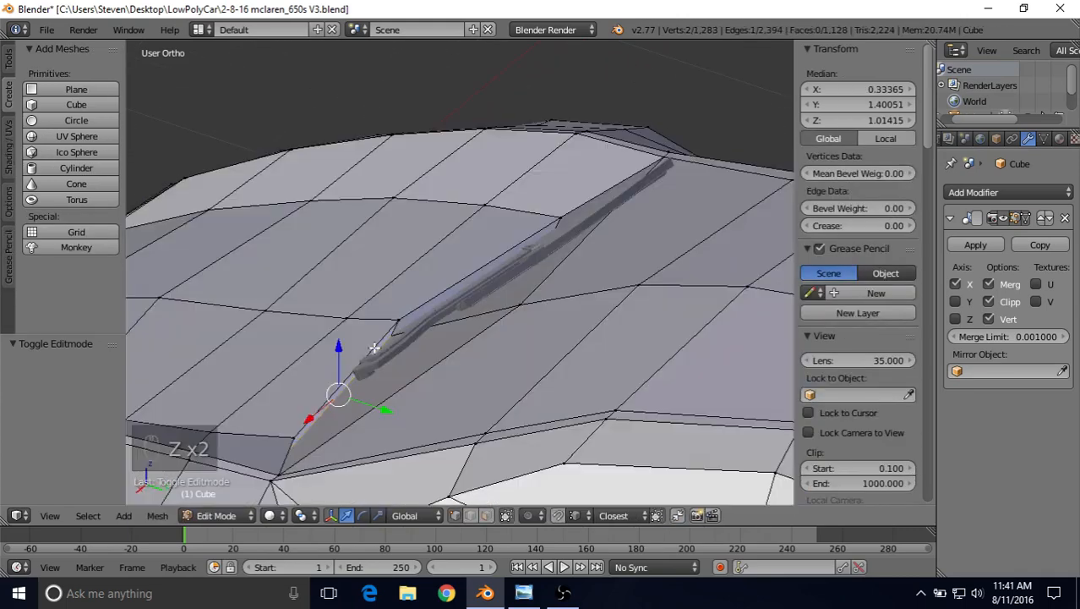
{"action": "left_click_drag", "start_coordinate": [337, 344], "coordinate": [337, 353]}
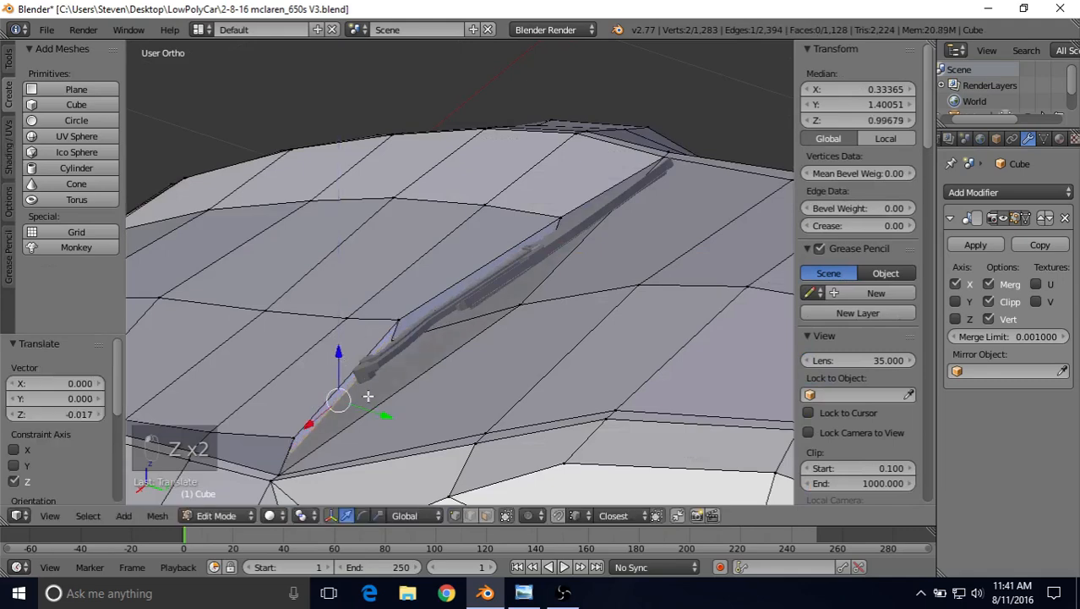
{"action": "left_click_drag", "start_coordinate": [367, 395], "coordinate": [367, 414]}
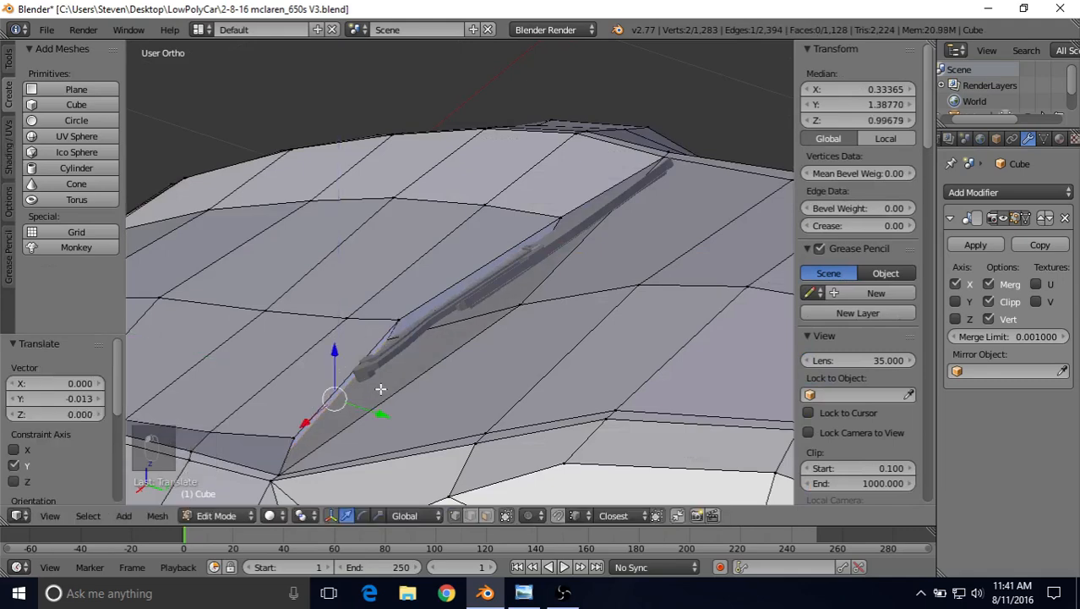
- Reopen the wiper mesh for editing and shift it about -0.023 along Y and -0.01 along Z into the recess
{"action": "middle_click_drag", "start_coordinate": [367, 414], "coordinate": [481, 310]}
{"action": "key", "text": "Tab"}
{"action": "right_click", "coordinate": [447, 298]}
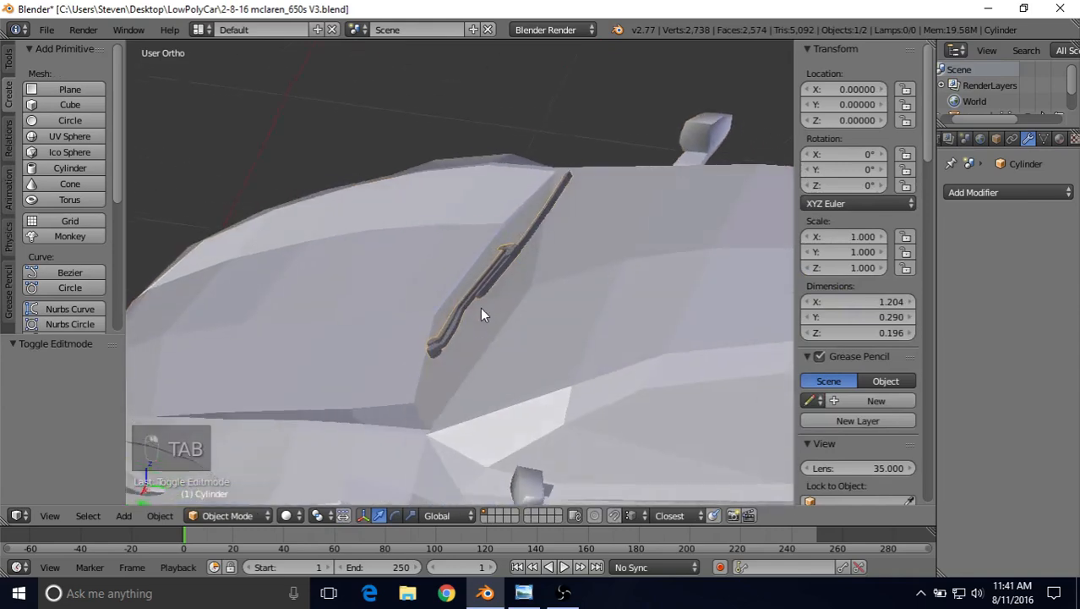
{"action": "key", "text": "Tab"}
{"action": "middle_click_drag", "start_coordinate": [516, 243], "coordinate": [512, 222]}
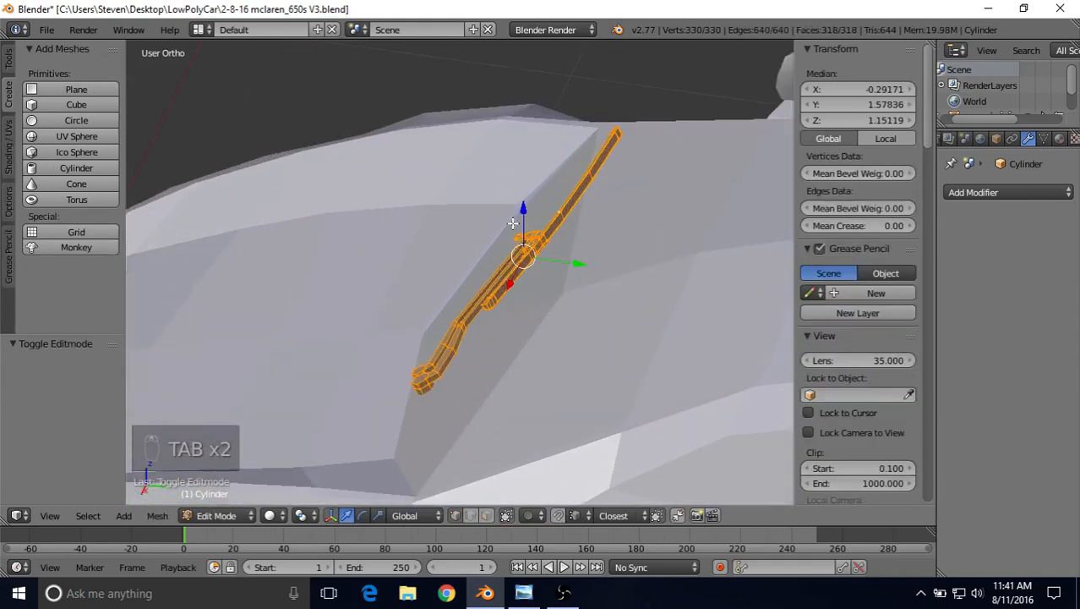
{"action": "mouse_move", "coordinate": [524, 207]}
{"action": "left_mouse_down"}
{"action": "mouse_move", "coordinate": [549, 271]}
{"action": "mouse_move", "coordinate": [516, 214]}
{"action": "left_mouse_up"}
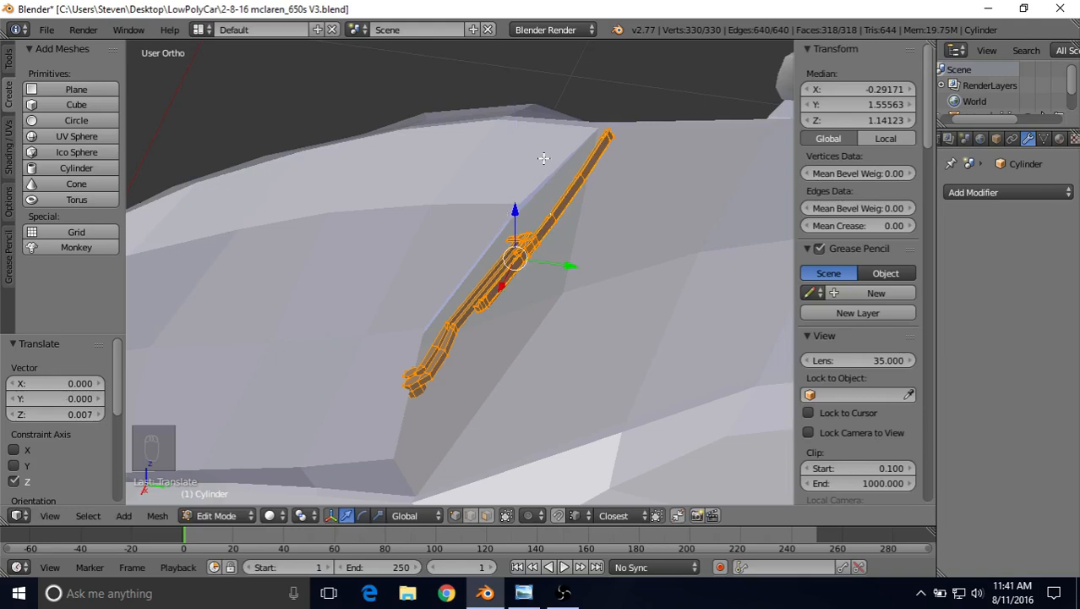
- Try flattening the wiper mesh to a scale of about 0.673 along Z
{"action": "key", "text": "s"}
{"action": "key", "text": "z"}
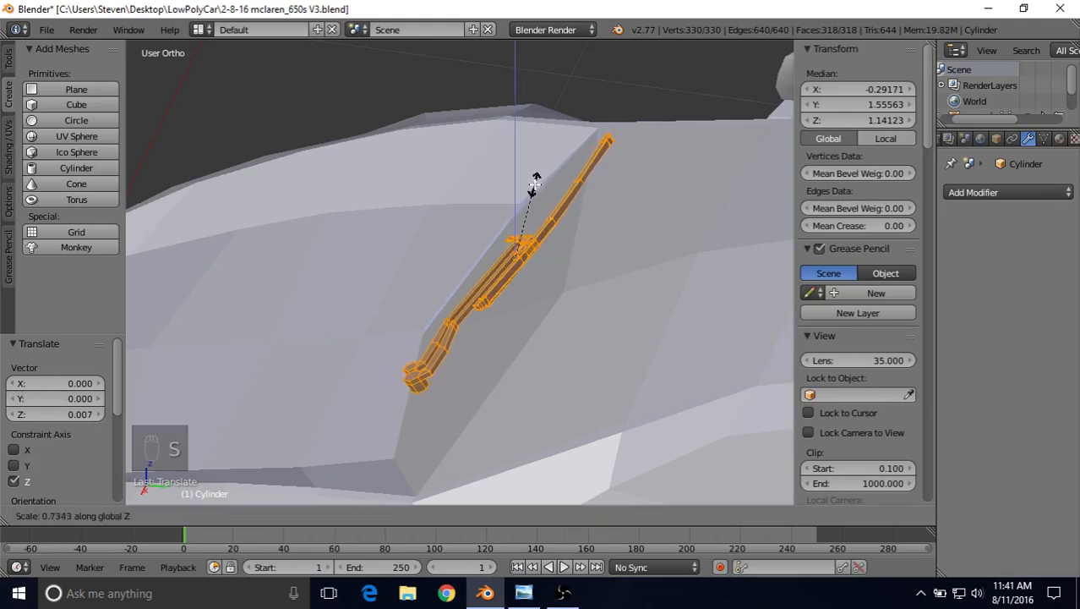
{"action": "left_click", "coordinate": [535, 190]}
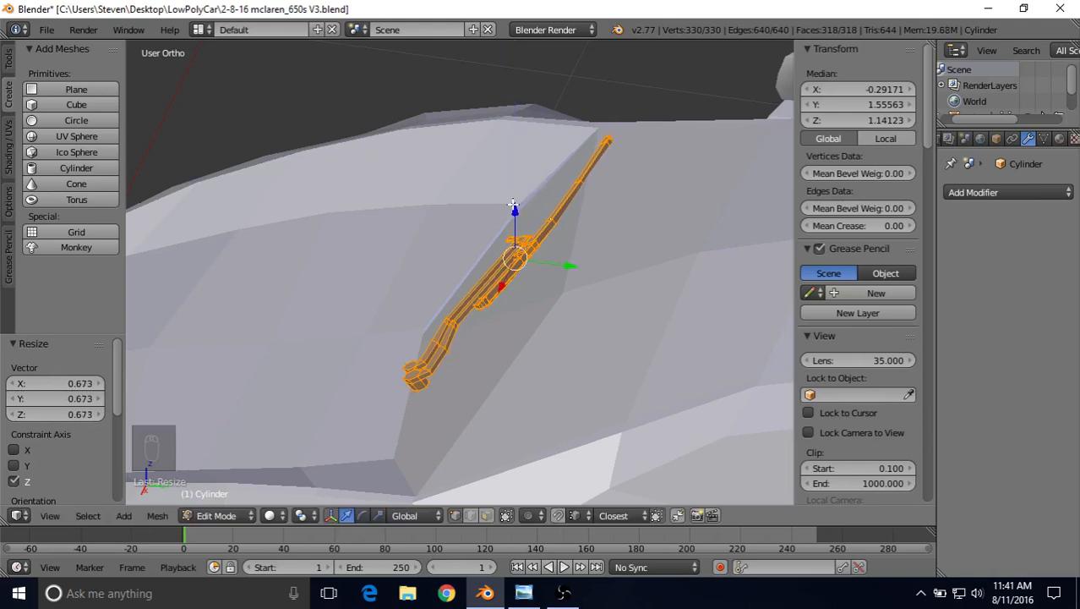
{"action": "left_click_drag", "start_coordinate": [512, 207], "coordinate": [516, 222]}
{"action": "right_click", "coordinate": [516, 222]}
{"action": "key", "text": "ctrl+z"}
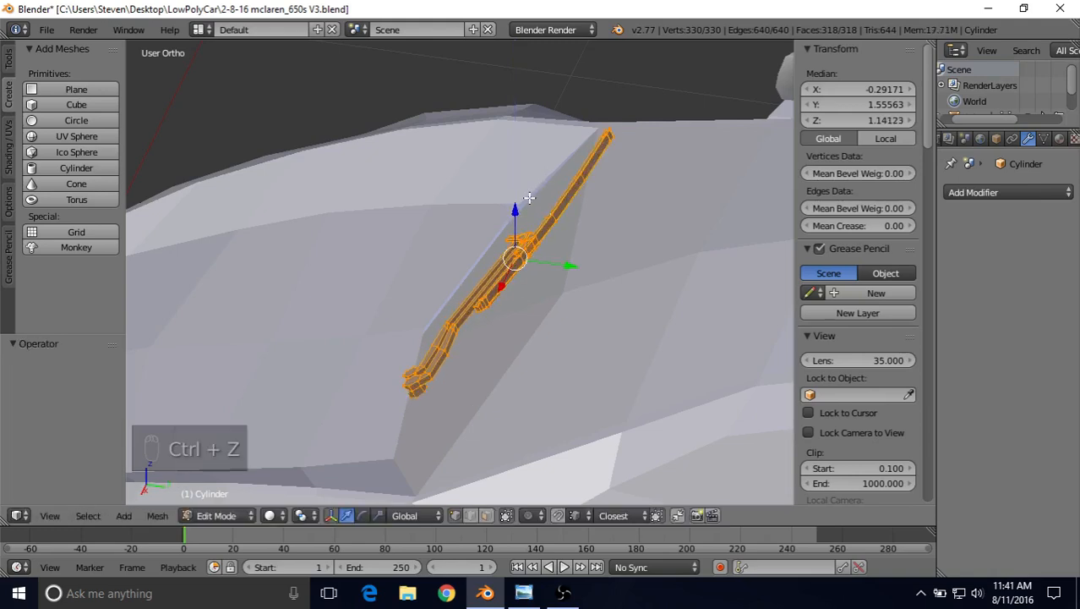
- Switch to editing the car body mesh and lower the recess's two selected vertices about 0.047 along Z
{"action": "middle_click_drag", "start_coordinate": [524, 230], "coordinate": [447, 262]}
{"action": "key", "text": "Tab"}
{"action": "key", "text": "Tab"}
{"action": "key", "text": "Tab"}
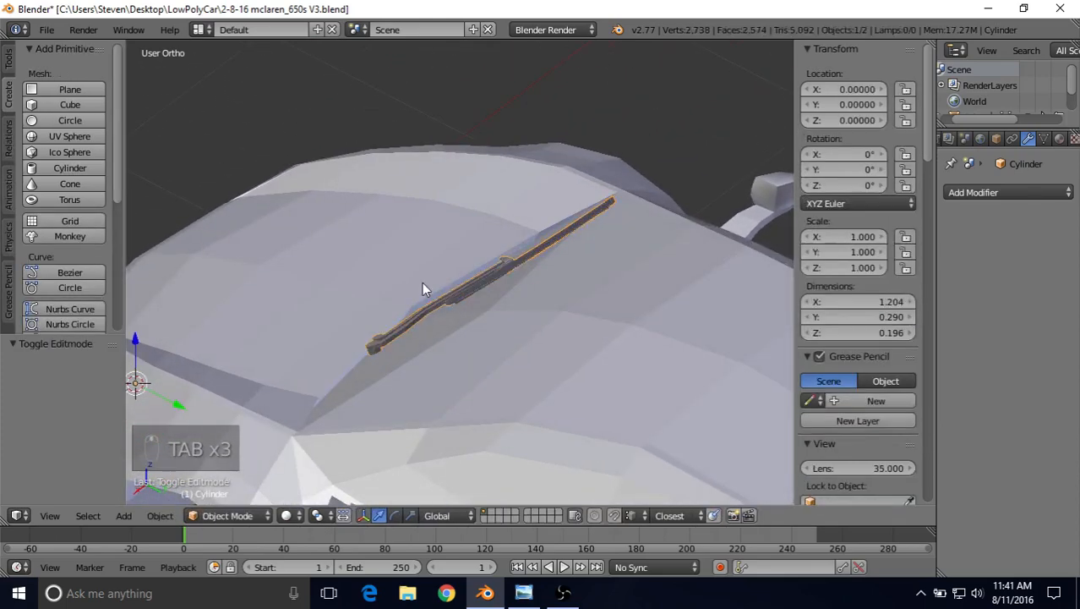
{"action": "right_click", "coordinate": [423, 282]}
{"action": "key", "text": "Tab"}
{"action": "left_click_drag", "start_coordinate": [354, 321], "coordinate": [395, 322]}
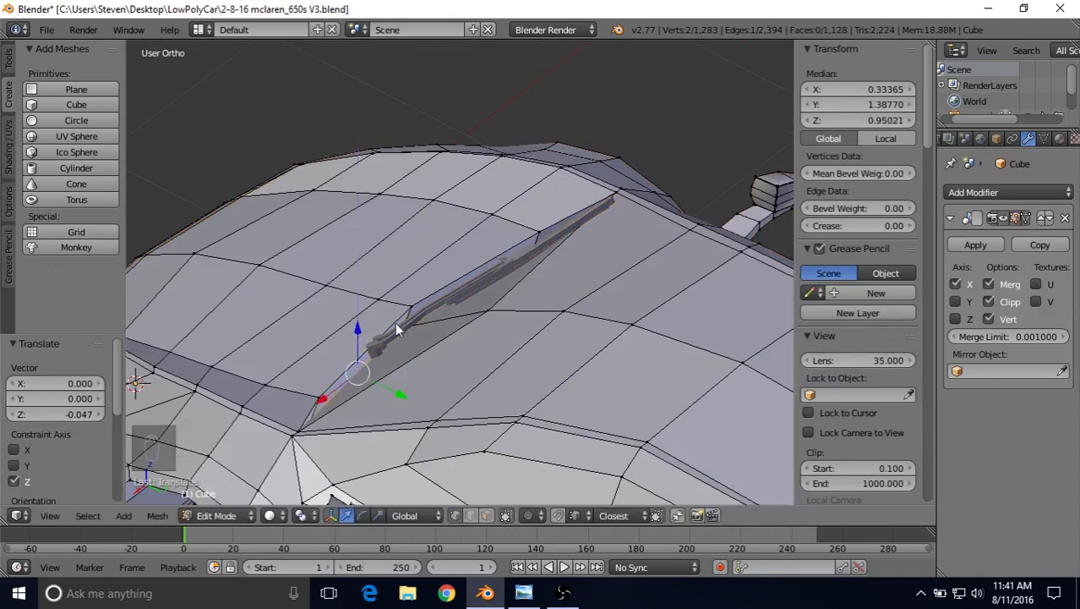
- Switch to editing the wiper mesh, lower it about 0.035 along Z and shift it -0.011 along Y
{"action": "key", "text": "Tab"}
{"action": "right_click", "coordinate": [438, 295]}
{"action": "key", "text": "Tab"}
{"action": "left_click_drag", "start_coordinate": [494, 230], "coordinate": [496, 246]}
{"action": "middle_click_drag", "start_coordinate": [496, 246], "coordinate": [526, 270]}
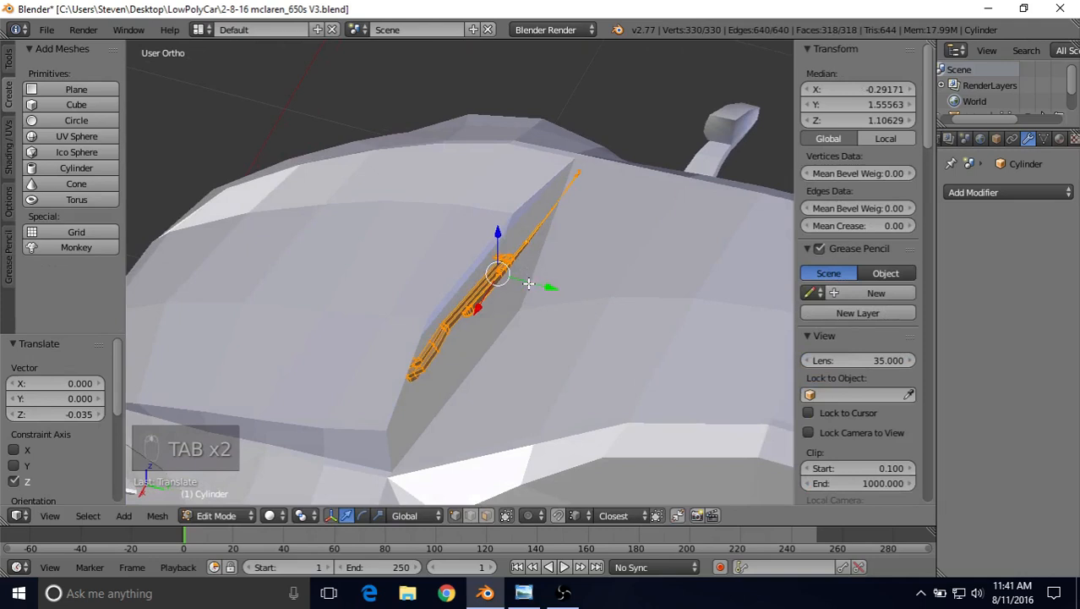
{"action": "left_click_drag", "start_coordinate": [528, 283], "coordinate": [534, 276]}
- Rotate the wiper mesh about 5.39° around X and move it -0.019 along Y
{"action": "key", "text": "r"}
{"action": "key", "text": "x"}
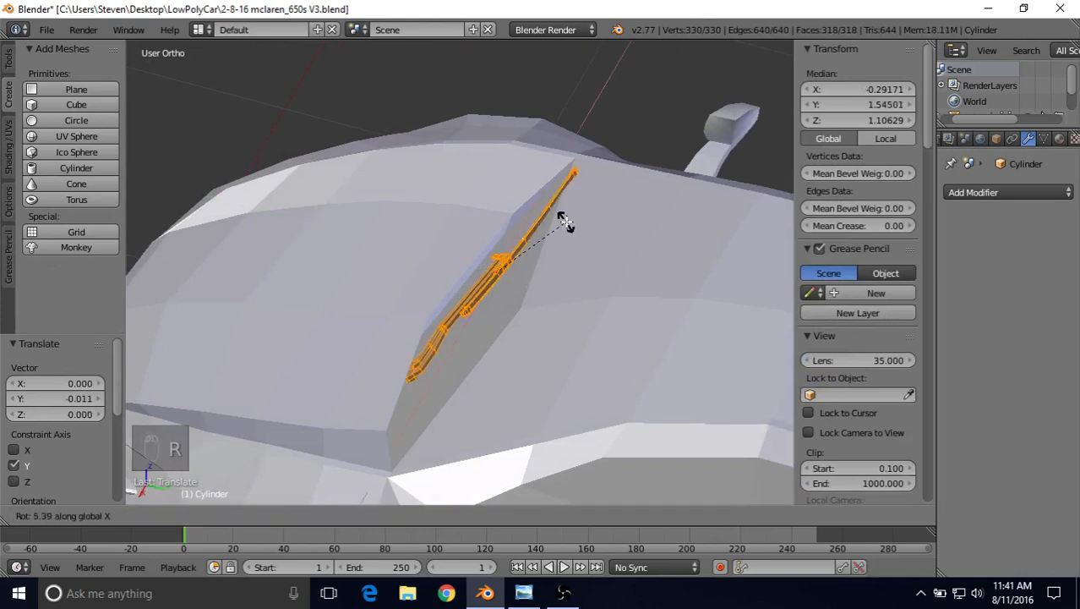
{"action": "left_click", "coordinate": [566, 221]}
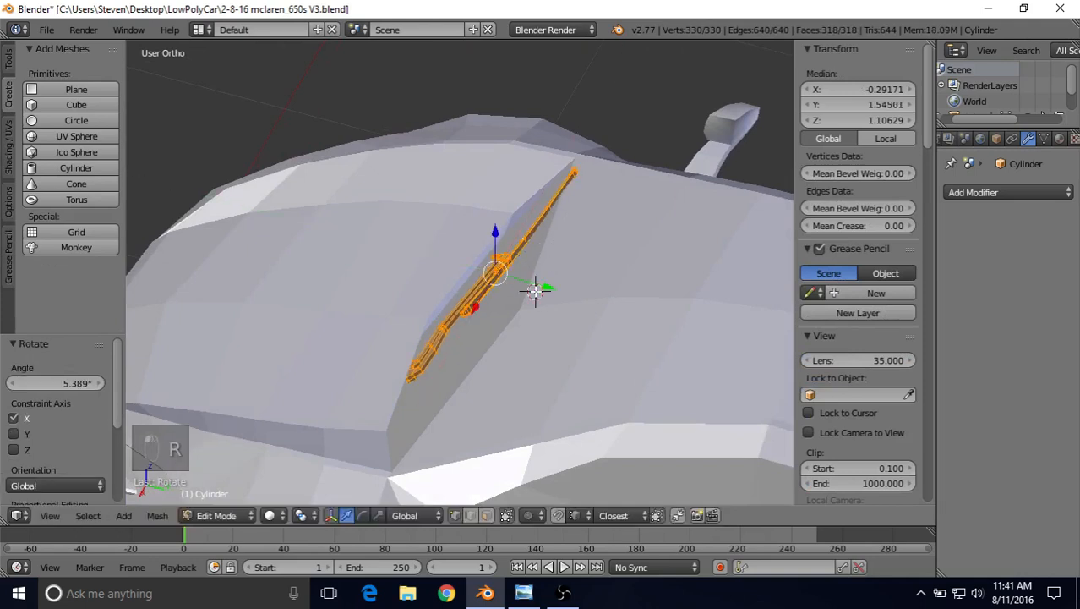
{"action": "left_click_drag", "start_coordinate": [536, 289], "coordinate": [535, 291]}
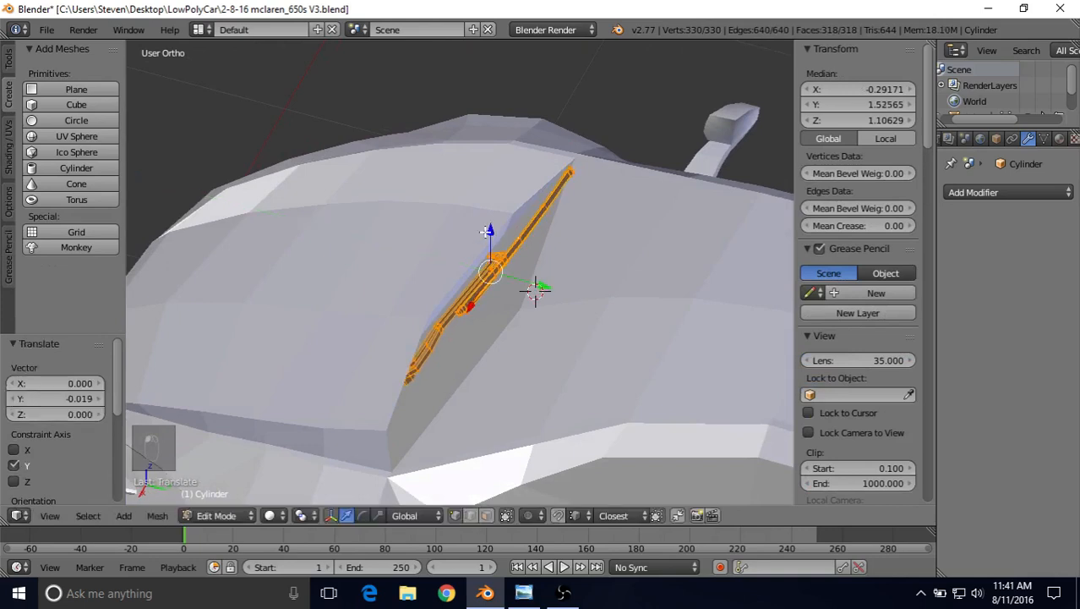
- Fine-tune the wiper's position along Z and Y, leave mesh editing and check its fit from the front
{"action": "left_click_drag", "start_coordinate": [486, 232], "coordinate": [486, 229]}
{"action": "left_click_drag", "start_coordinate": [517, 276], "coordinate": [524, 280]}
{"action": "left_click_drag", "start_coordinate": [499, 236], "coordinate": [498, 233]}
{"action": "key", "text": "Tab"}
{"action": "middle_click_drag", "start_coordinate": [498, 233], "coordinate": [631, 256]}
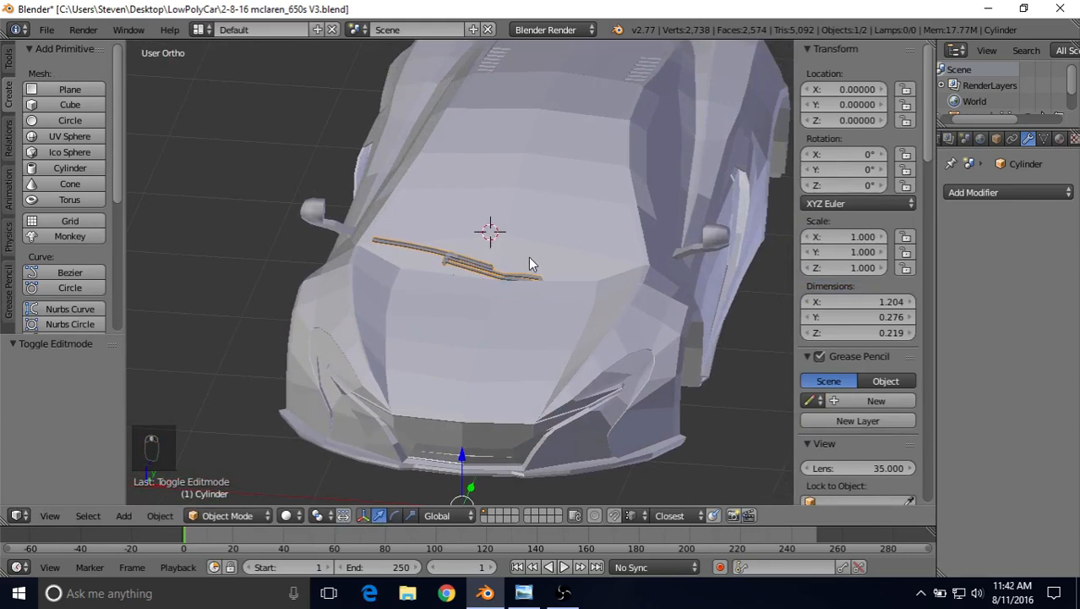
{"action": "middle_click_drag", "start_coordinate": [529, 257], "coordinate": [529, 283]}
{"action": "scroll", "coordinate": [544, 287], "scroll_direction": "up", "scroll_amount": 5}
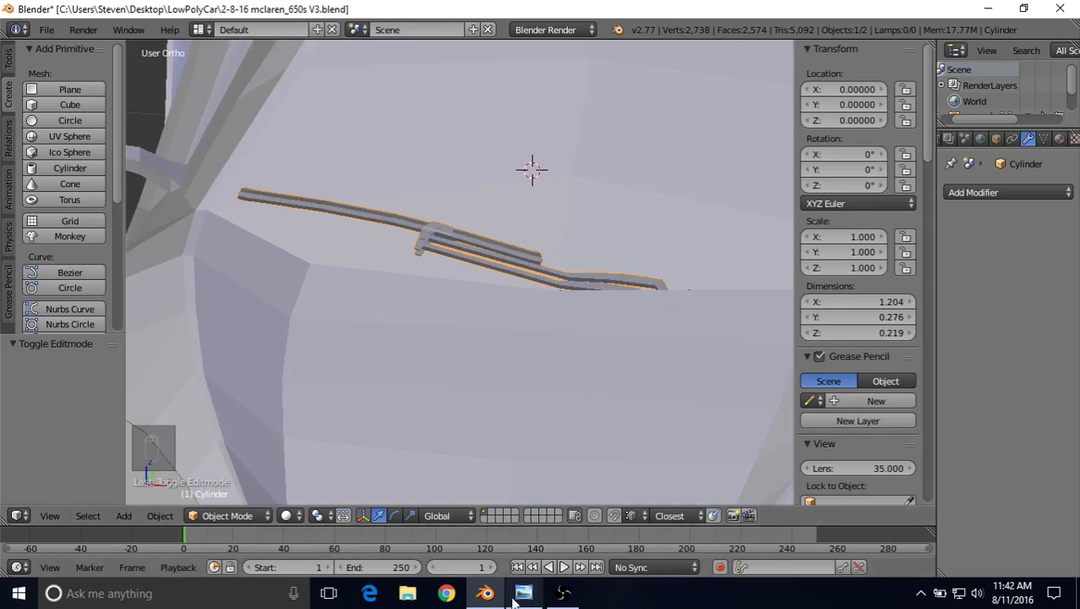
- Compare the wiper's shape and position at the windshield base with the front-view reference photo in Windows Photo Viewer, and return to Blender
{"action": "key", "text": "alt+Tab"}
{"action": "left_click", "coordinate": [486, 592]}
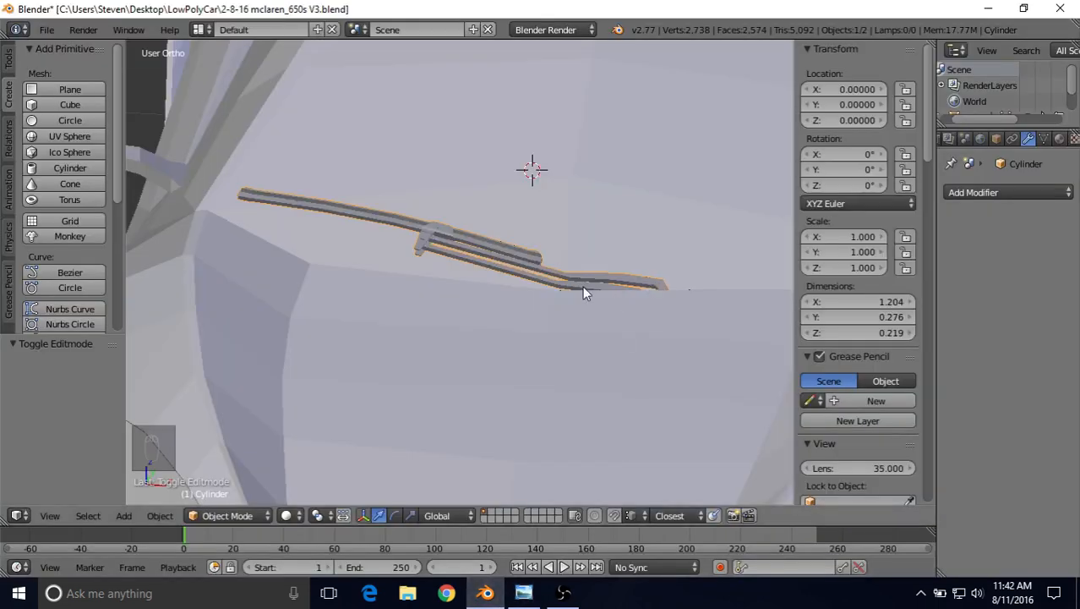
{"action": "left_click", "coordinate": [523, 592]}
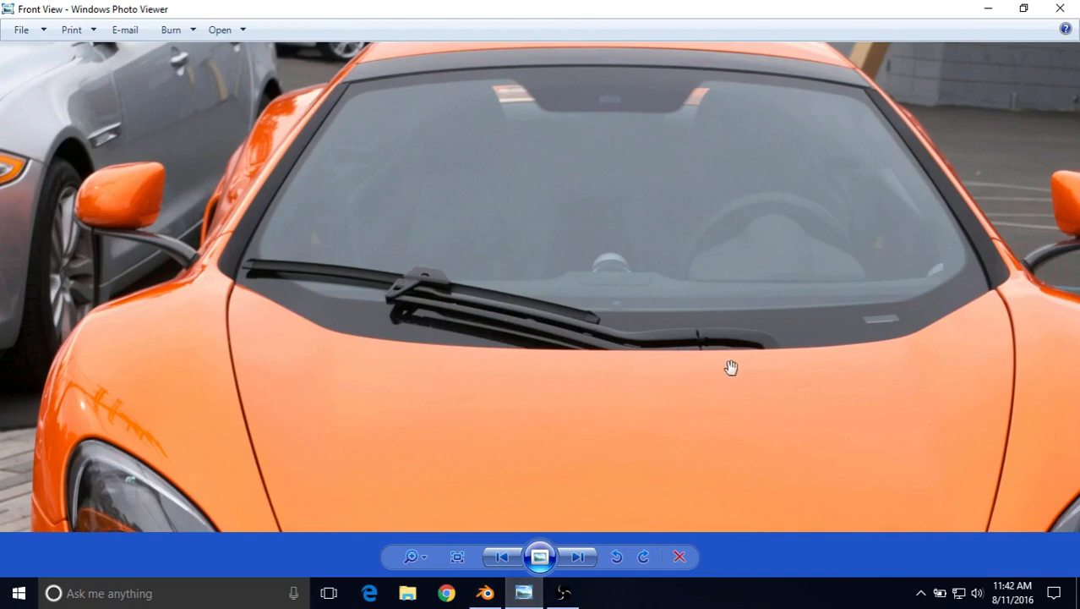
{"action": "key", "text": "alt+Tab"}
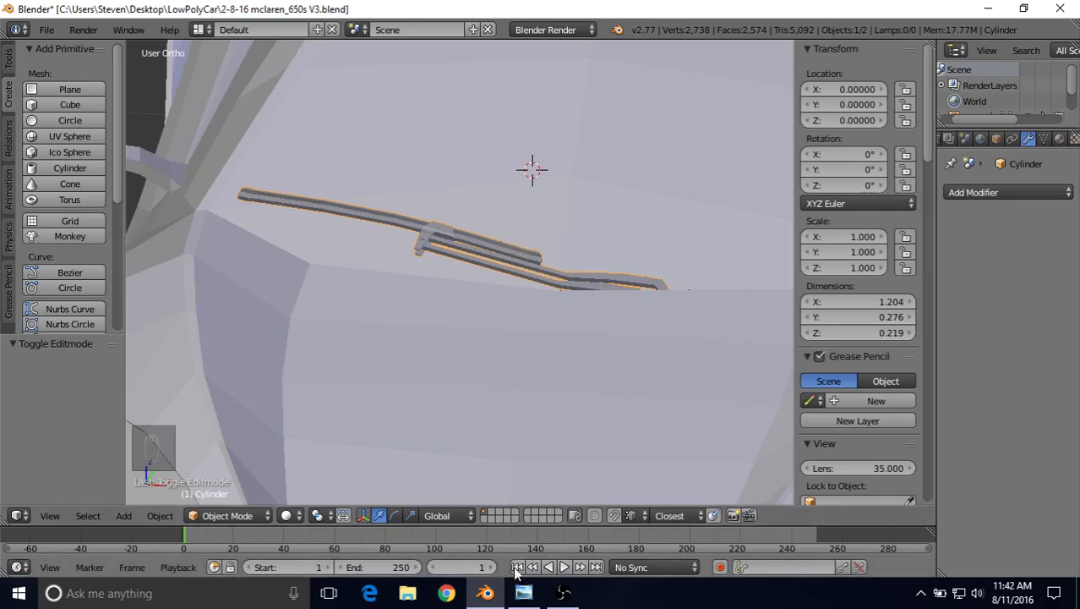
{"action": "left_click", "coordinate": [524, 592]}
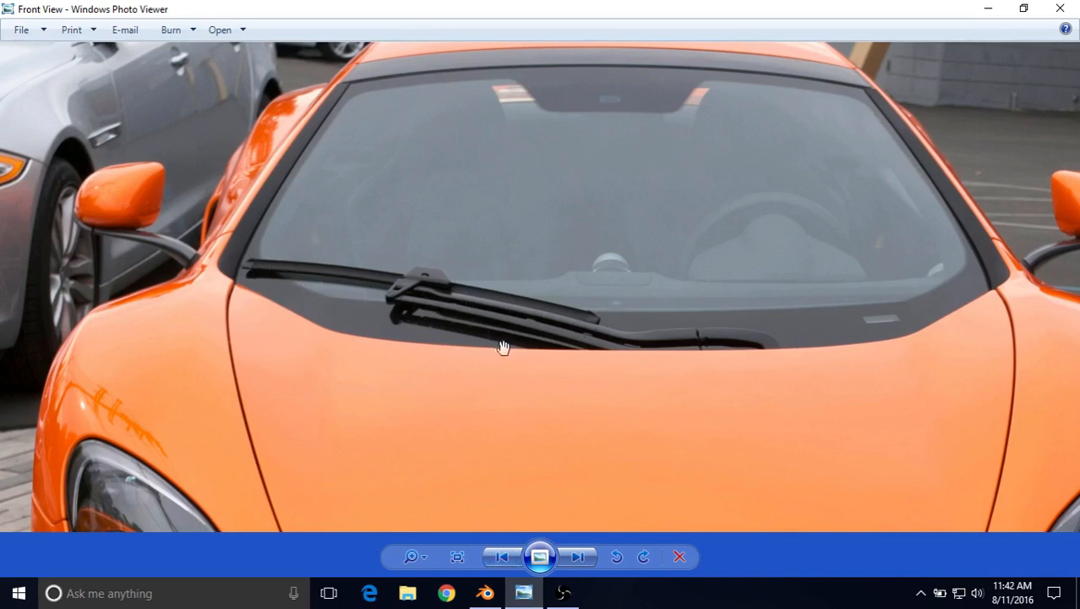
{"action": "left_click", "coordinate": [487, 592]}
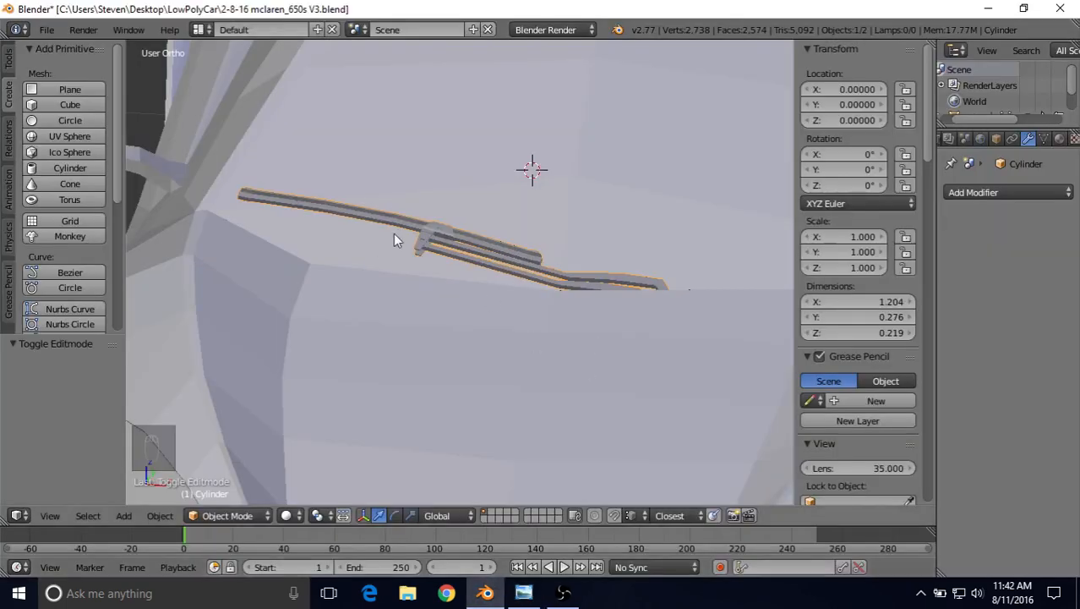
- Examine the wiper's seating in the windshield recess from the side and front, and save the blend file under its existing name
{"action": "middle_click_drag", "start_coordinate": [598, 301], "coordinate": [500, 198]}
{"action": "middle_click_drag", "start_coordinate": [524, 272], "coordinate": [446, 347]}
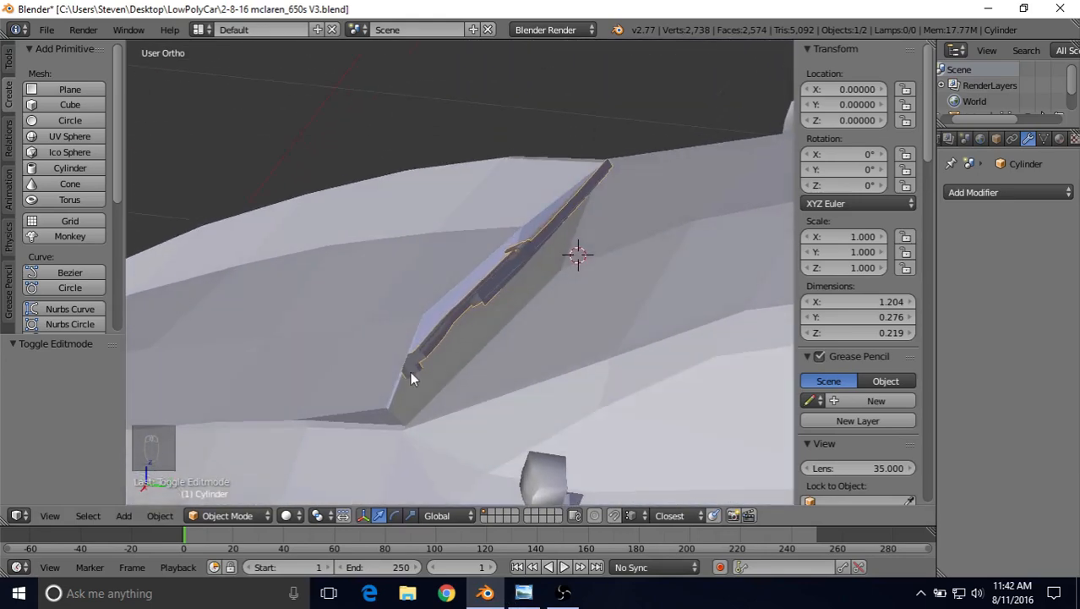
{"action": "middle_click_drag", "start_coordinate": [419, 277], "coordinate": [468, 287]}
{"action": "scroll", "coordinate": [468, 286], "scroll_direction": "down", "scroll_amount": 2}
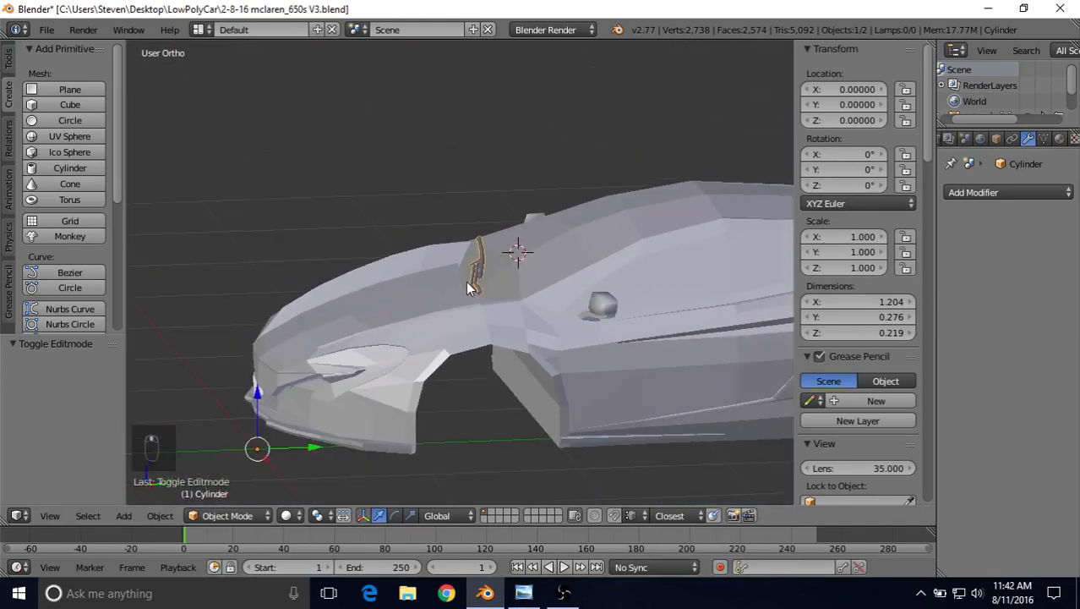
{"action": "middle_click_drag", "start_coordinate": [381, 341], "coordinate": [530, 271]}
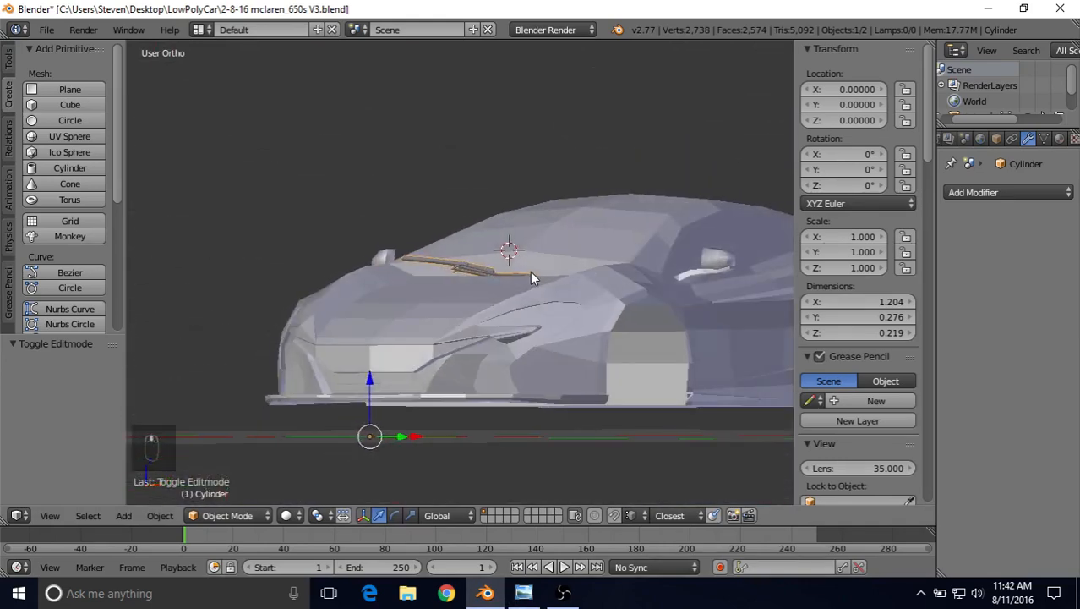
{"action": "middle_click_drag", "start_coordinate": [435, 301], "coordinate": [412, 336]}
{"action": "scroll", "coordinate": [458, 262], "scroll_direction": "up", "scroll_amount": 2}
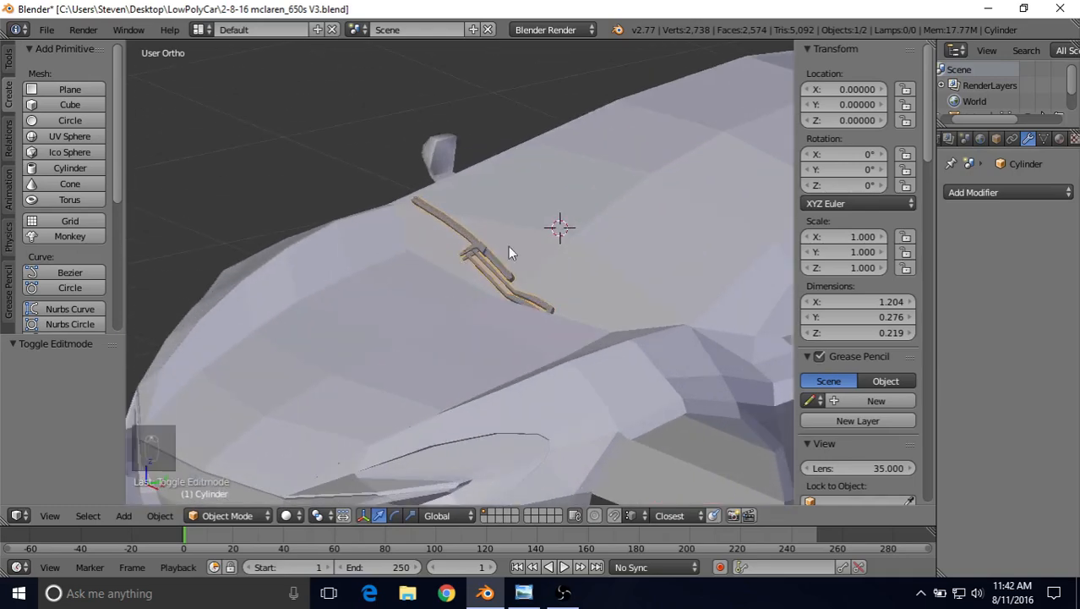
{"action": "middle_click_drag", "start_coordinate": [521, 269], "coordinate": [492, 263]}
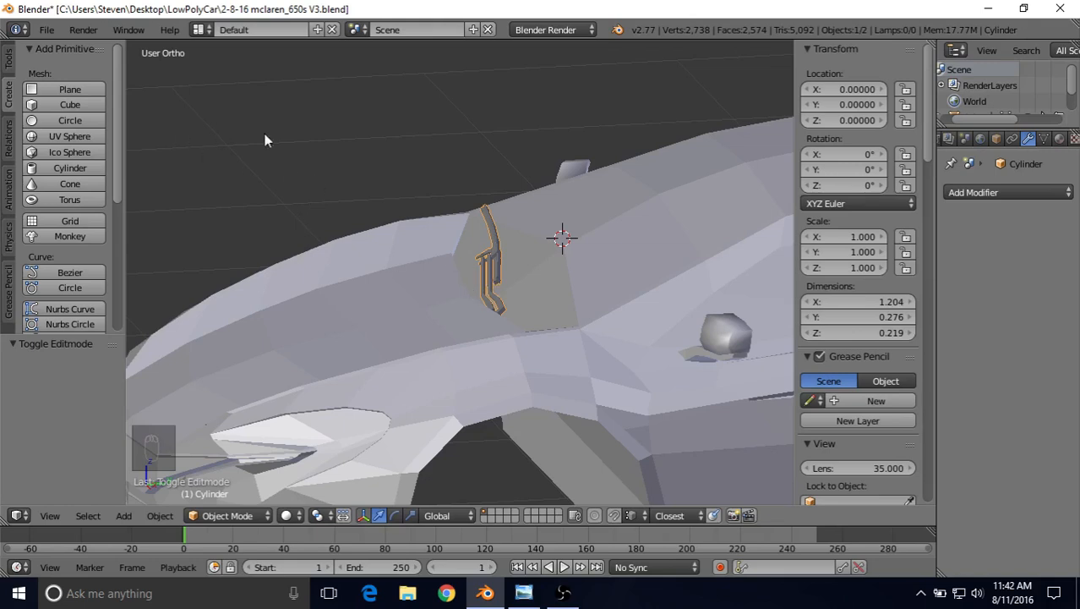
{"action": "left_click", "coordinate": [42, 31]}
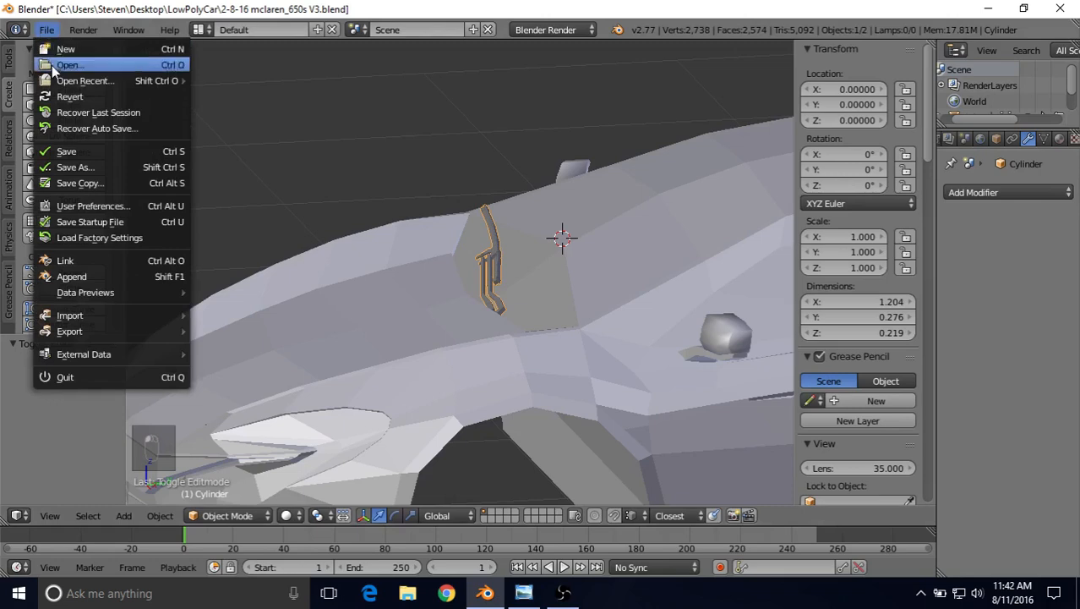
{"action": "left_click", "coordinate": [76, 150]}
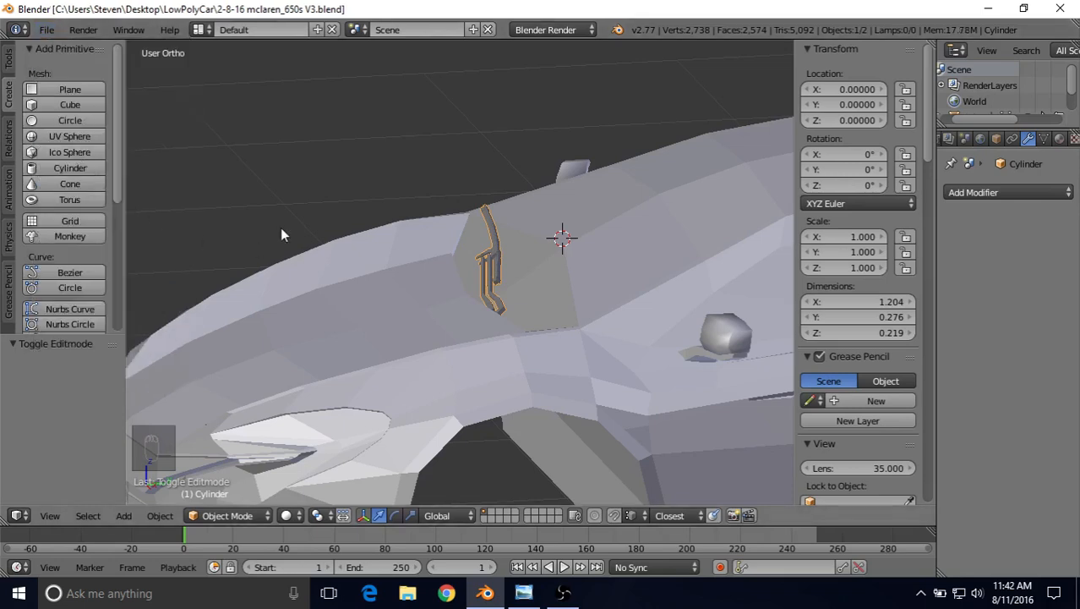